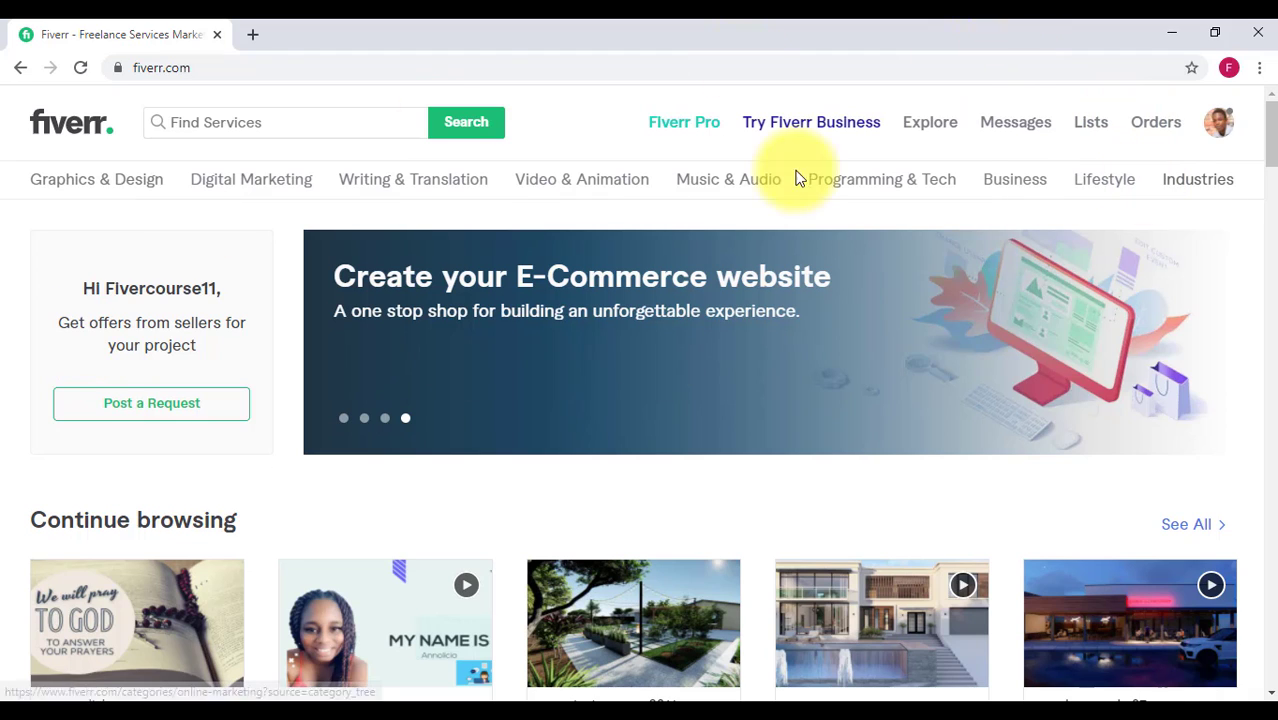
Open the account's dashboard page
click(1221, 128)
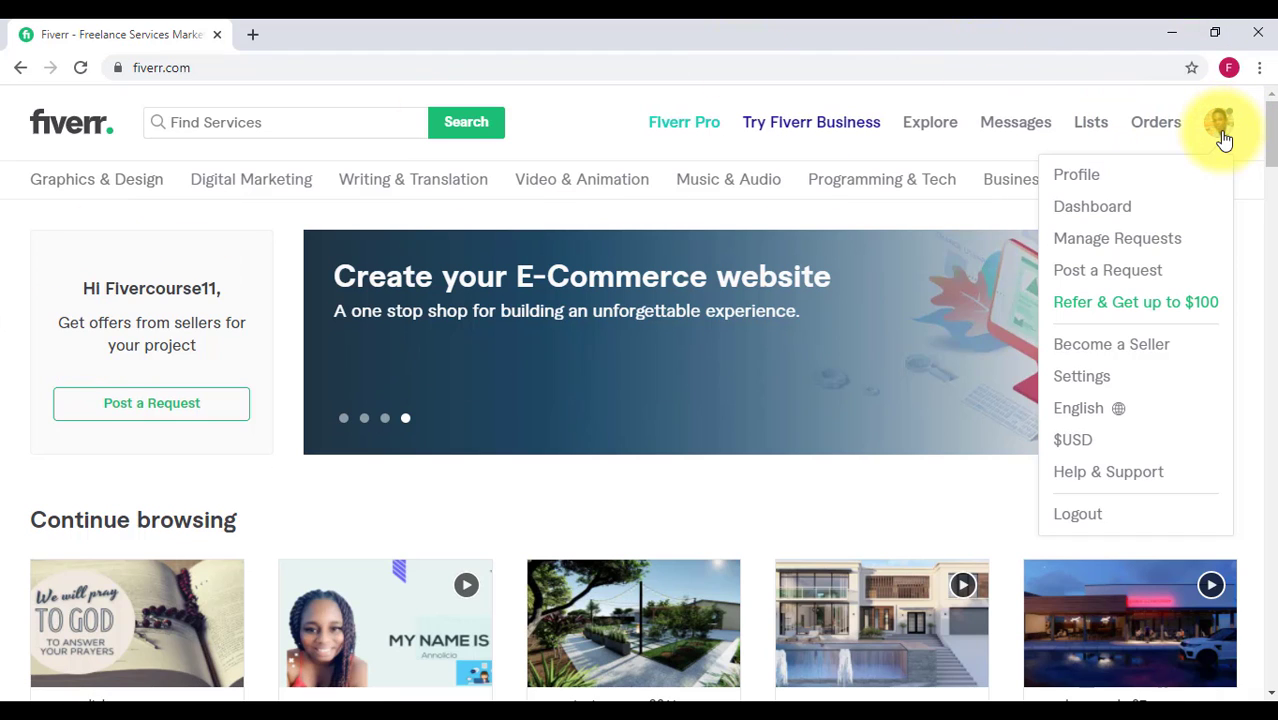
click(1092, 208)
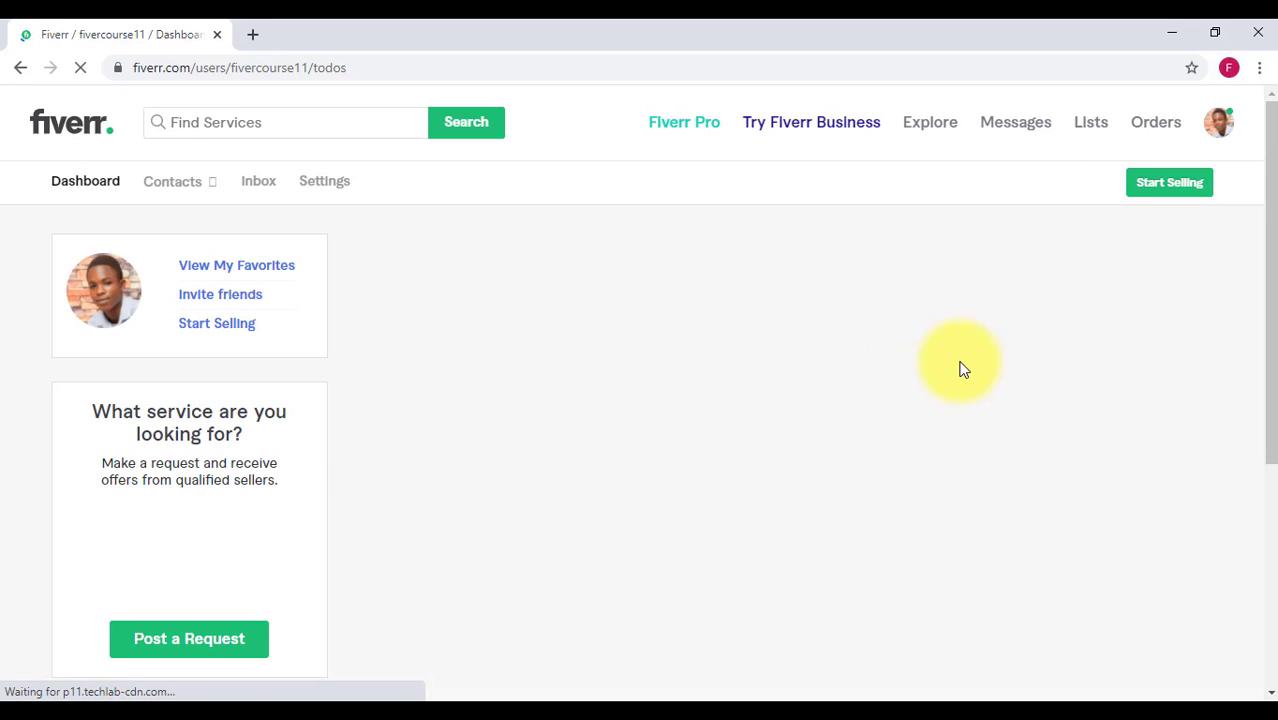
scroll(665, 396, down, 3)
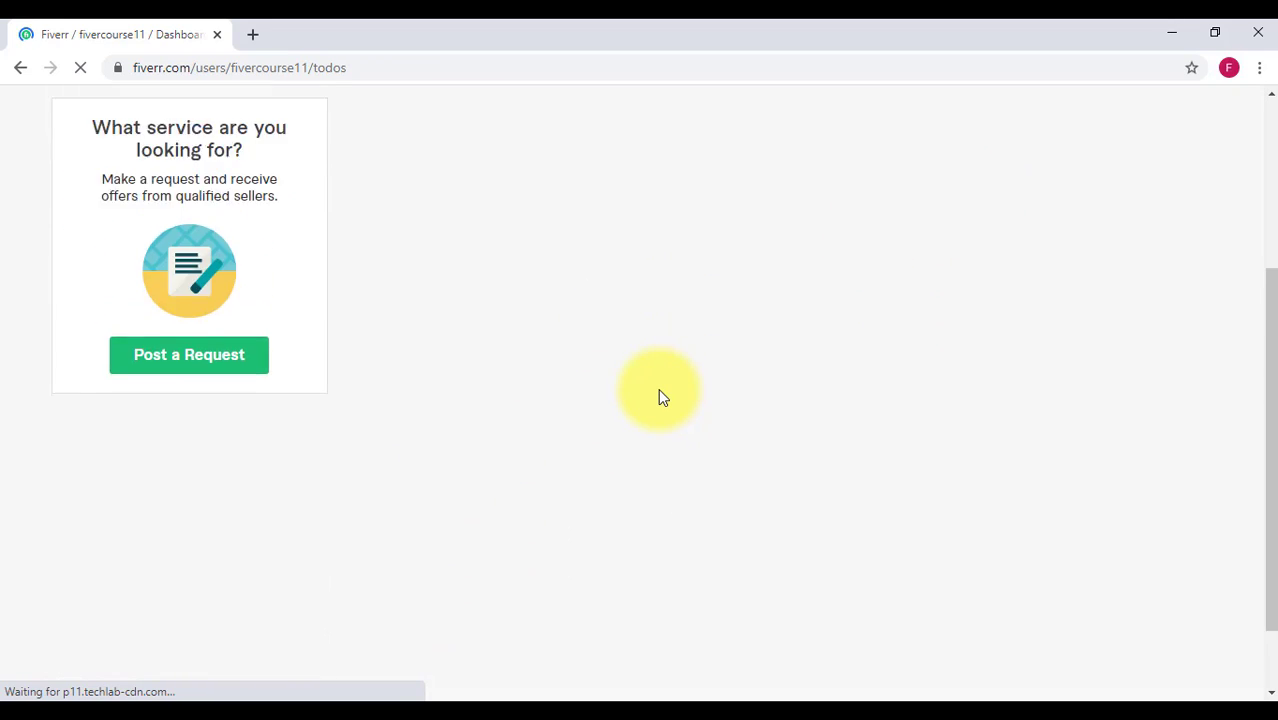
scroll(659, 396, up, 3)
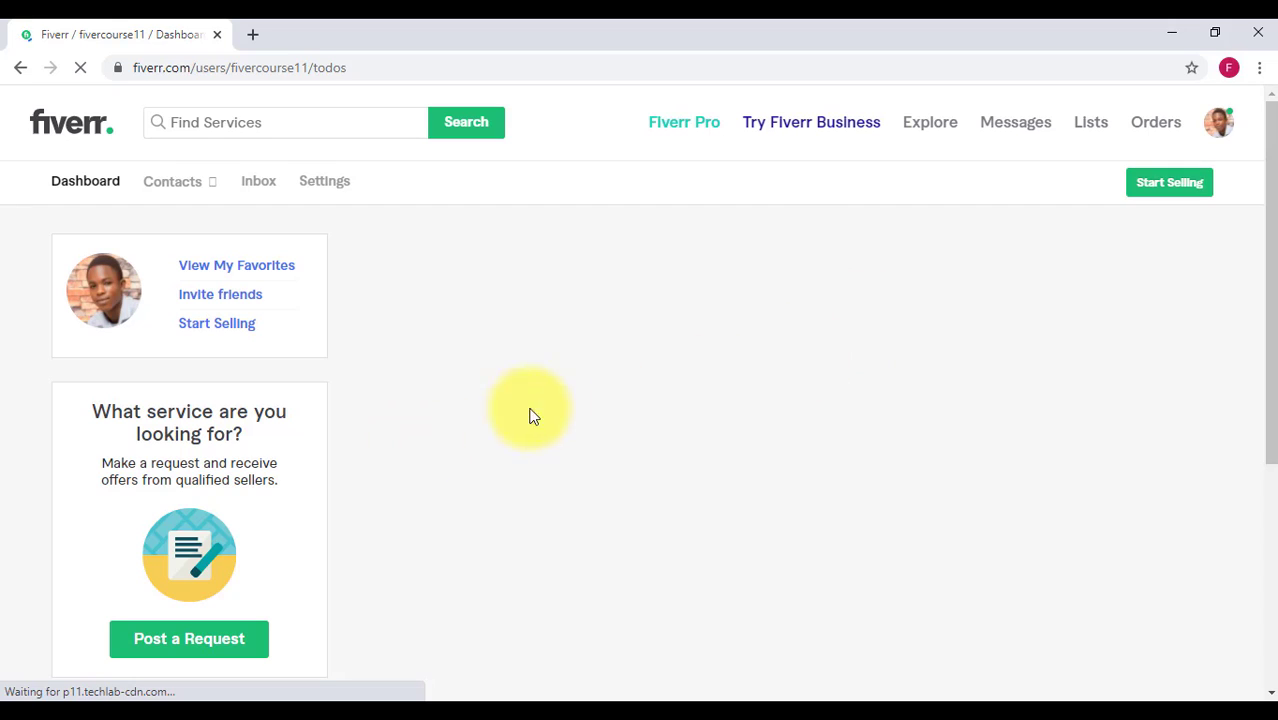
Go from the dashboard to the Start Selling page and begin the Become a Seller onboarding
click(1181, 189)
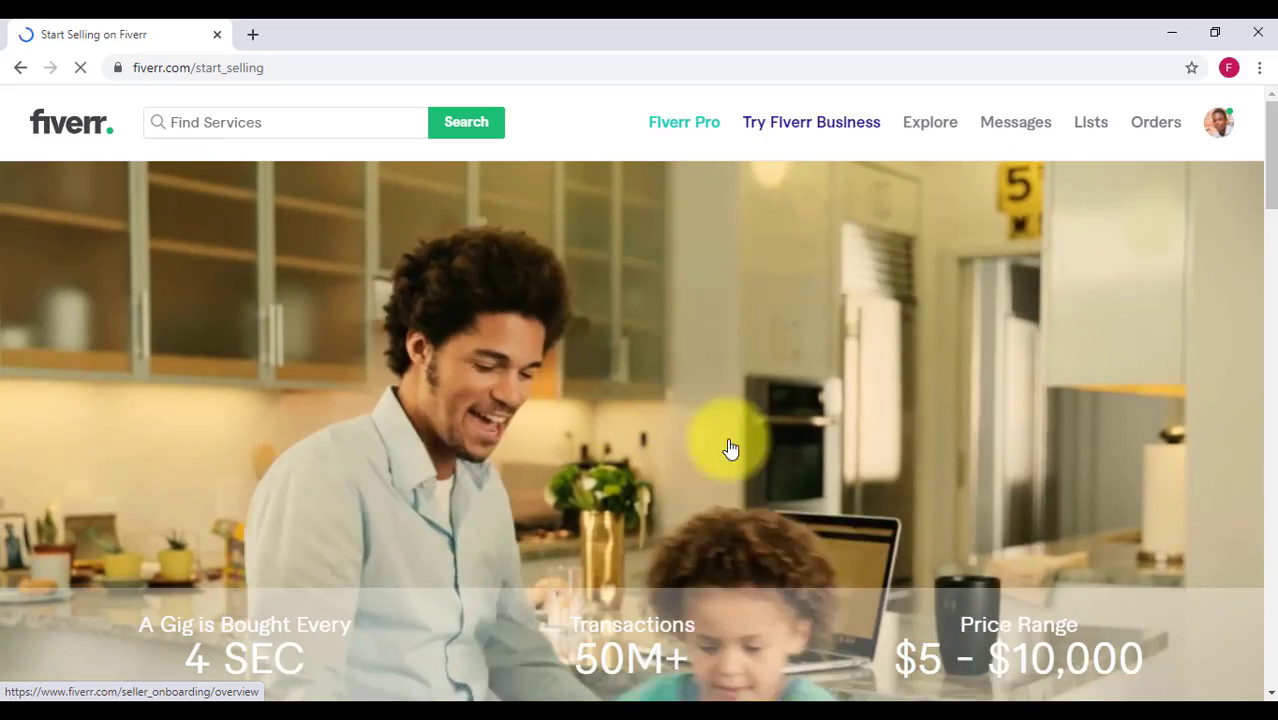
scroll(742, 428, down, 2)
scroll(742, 428, up, 2)
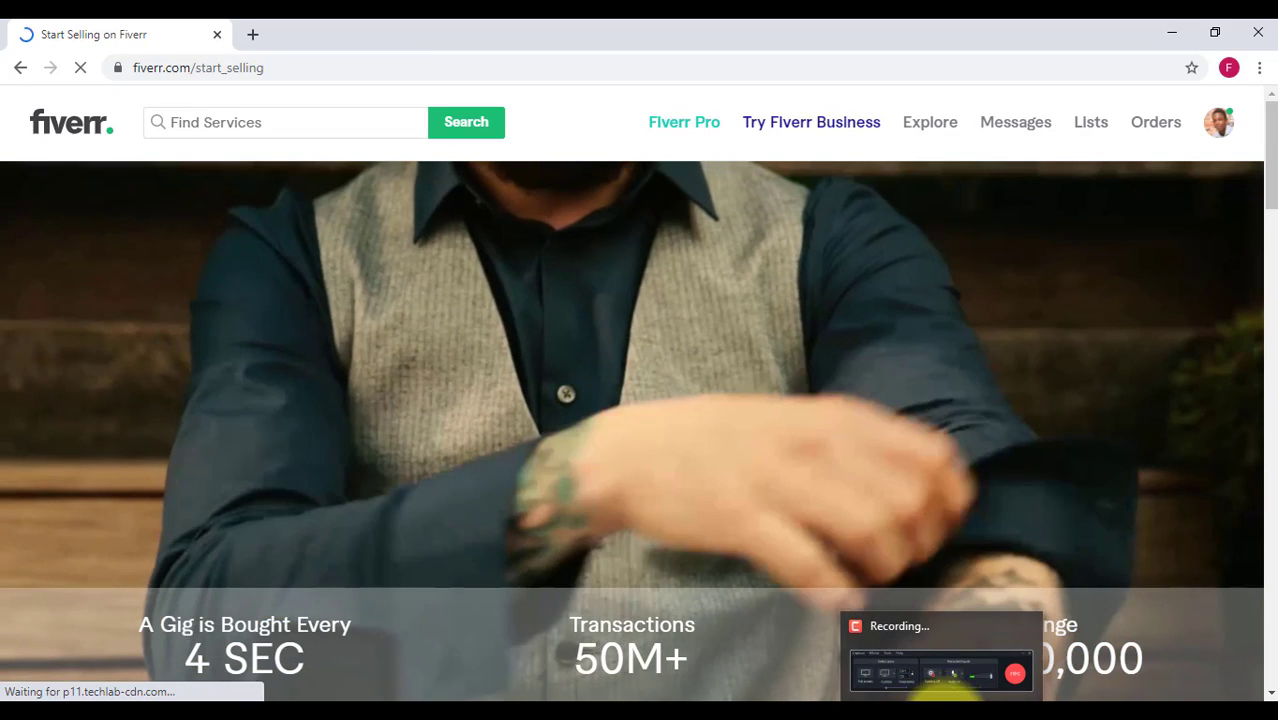
click(935, 668)
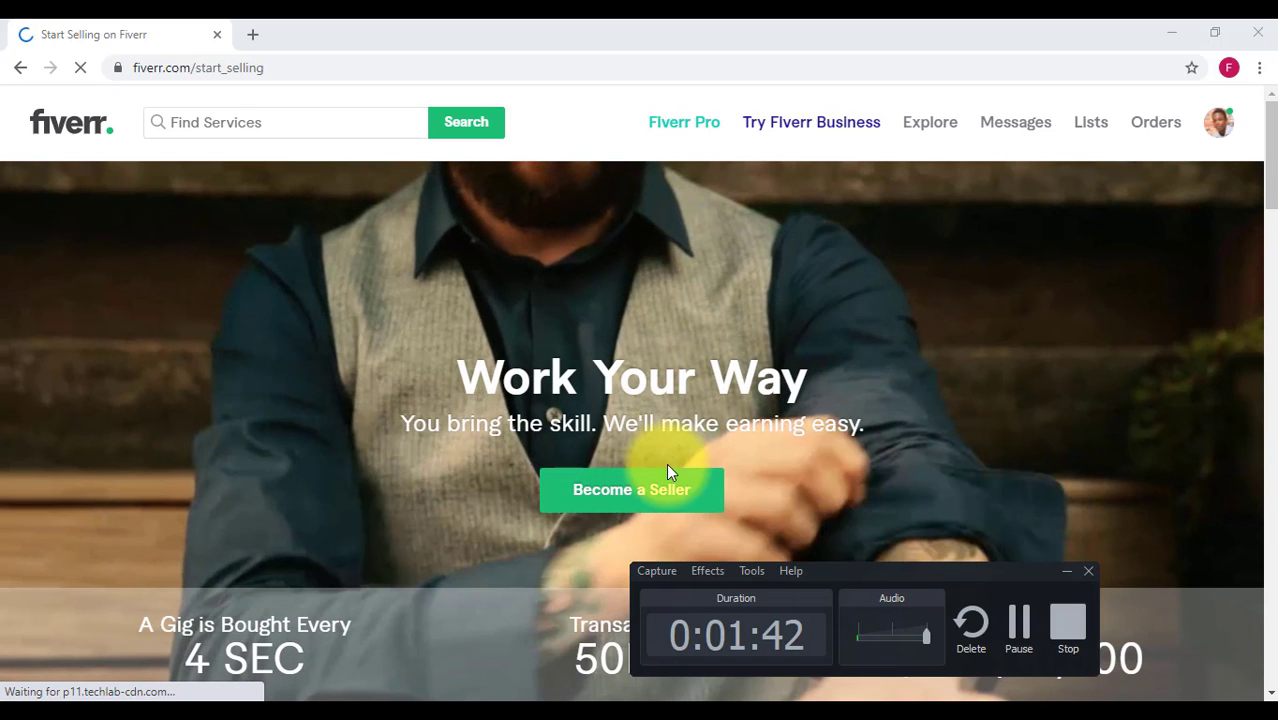
click(665, 503)
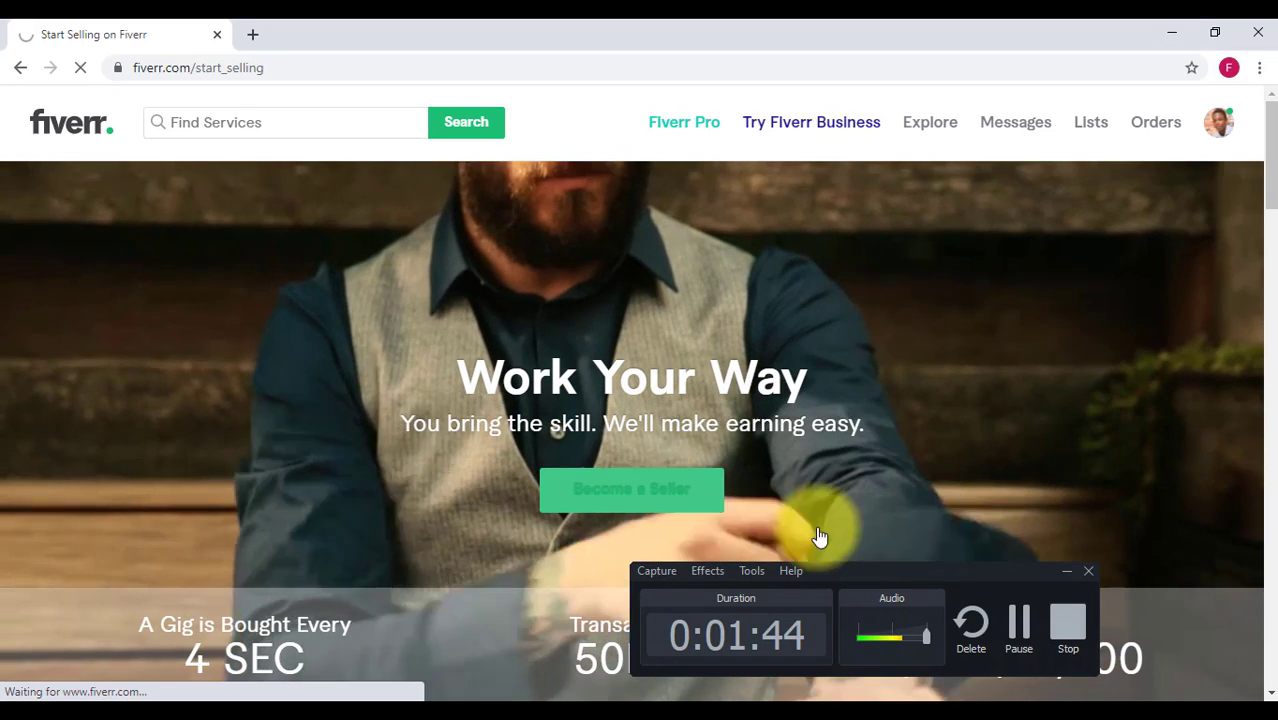
click(1064, 572)
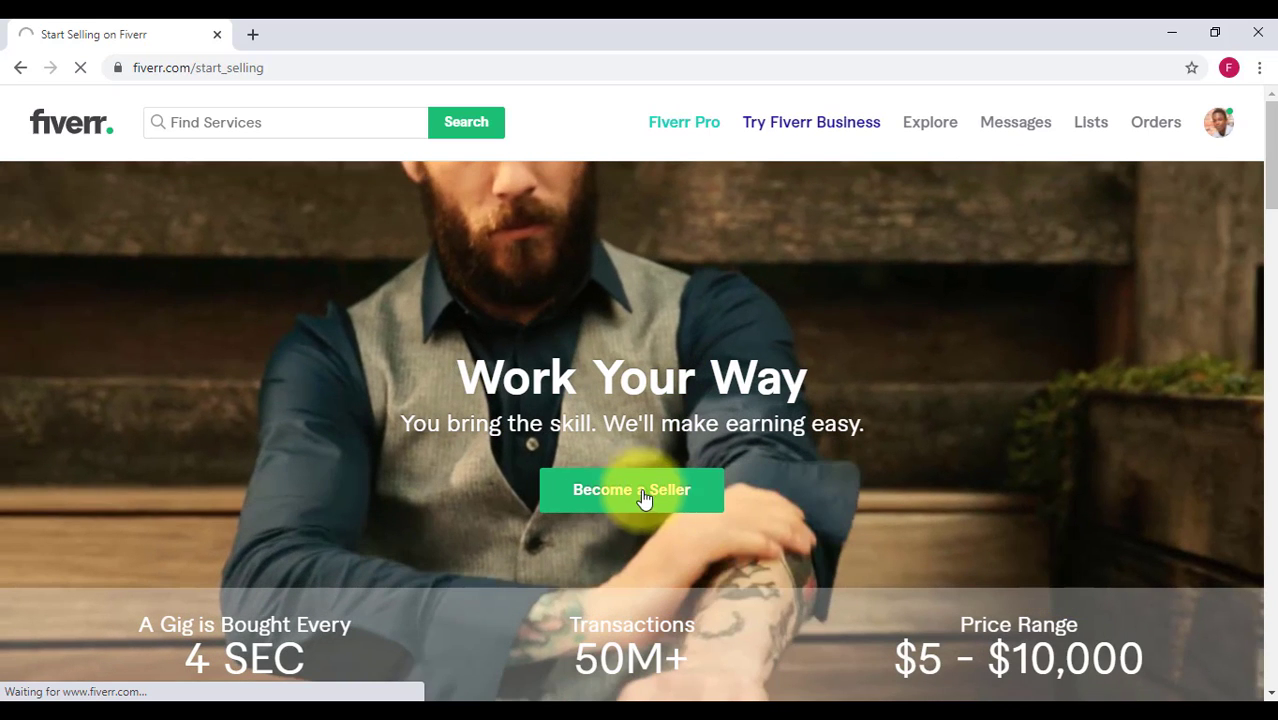
click(610, 489)
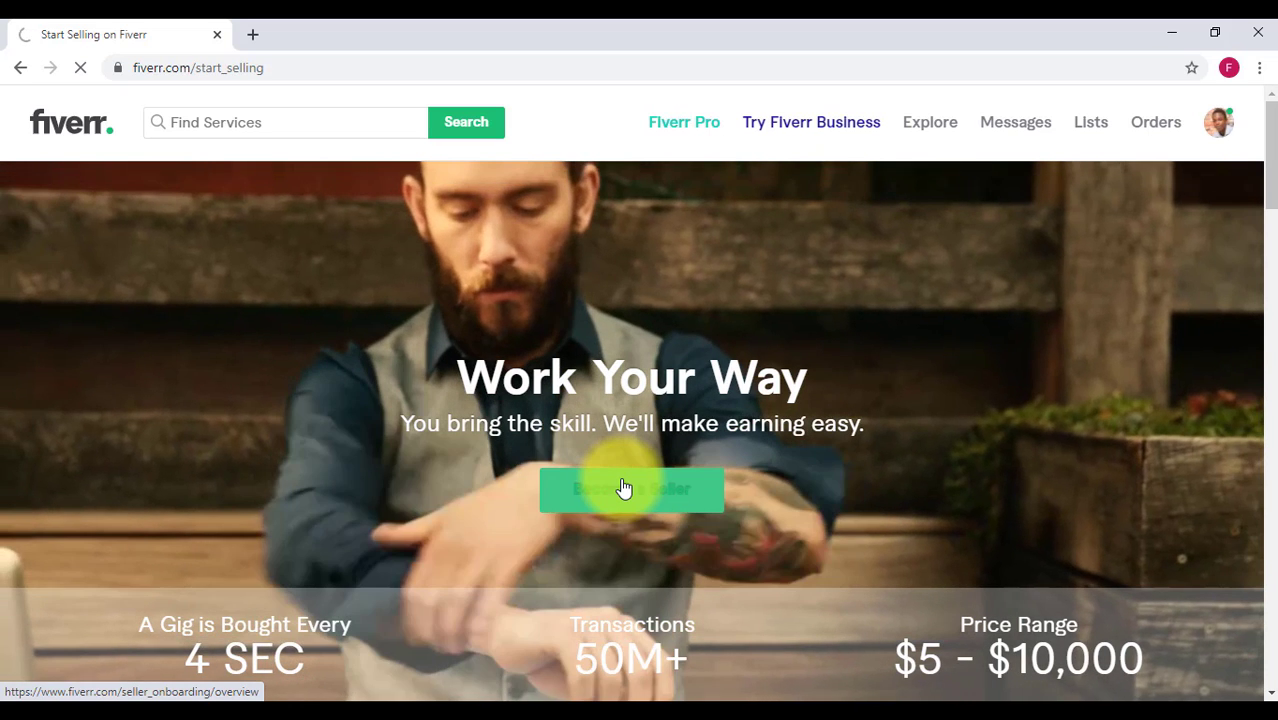
click(623, 487)
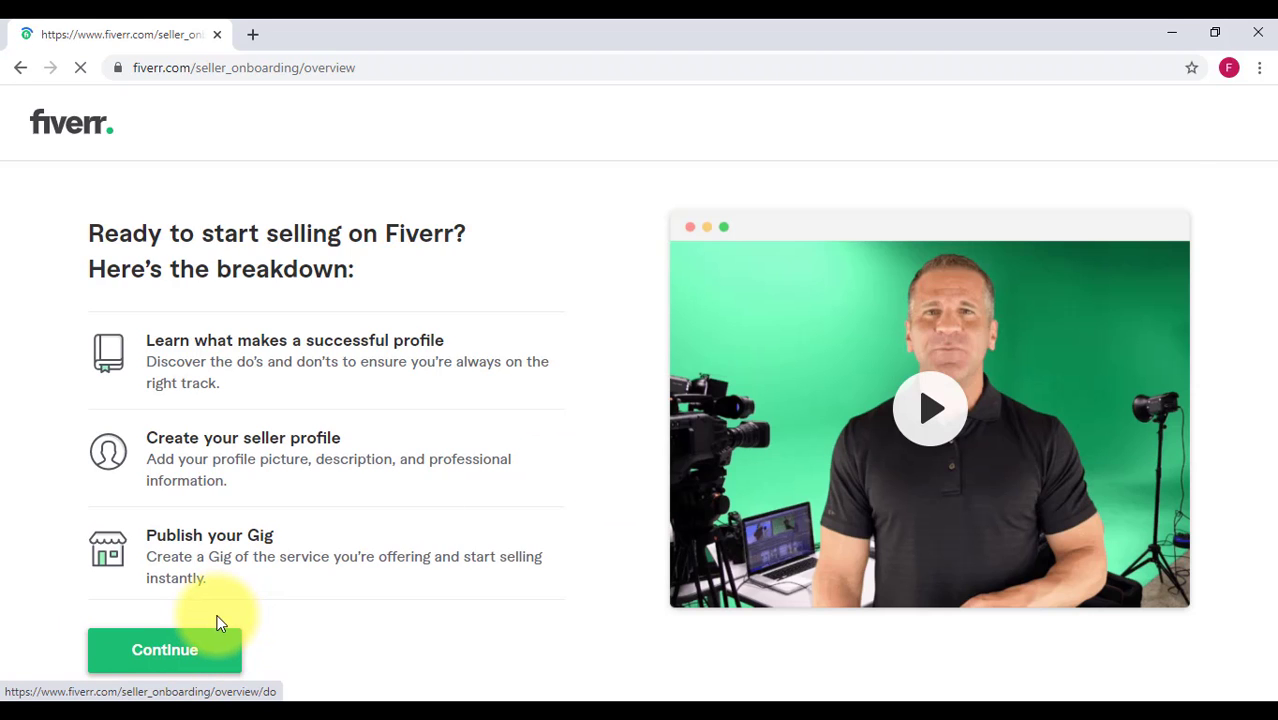
click(220, 632)
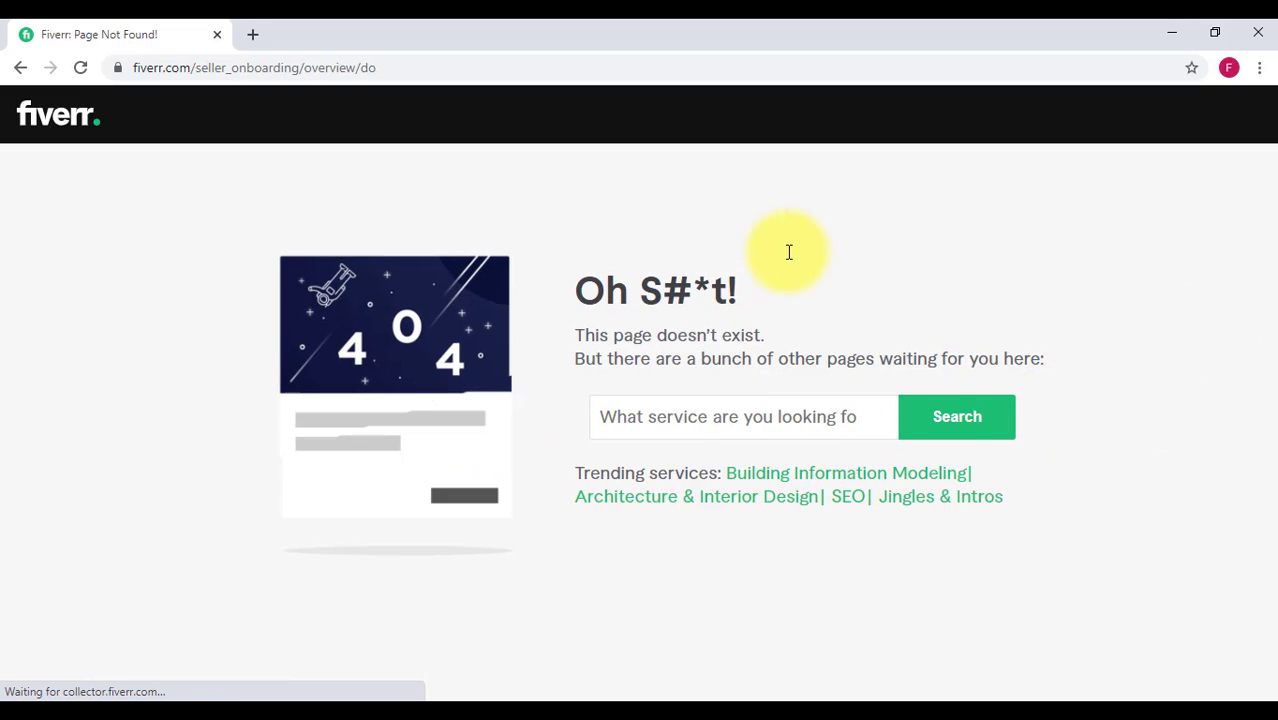
click(85, 72)
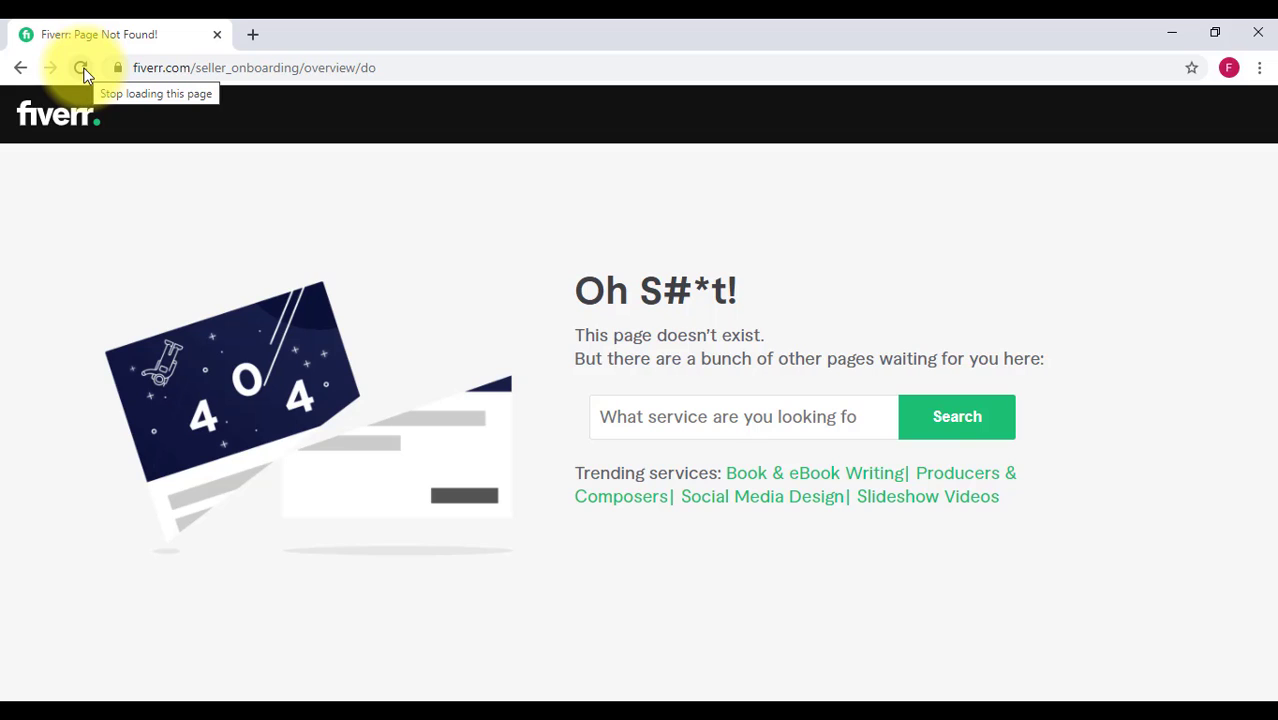
click(84, 72)
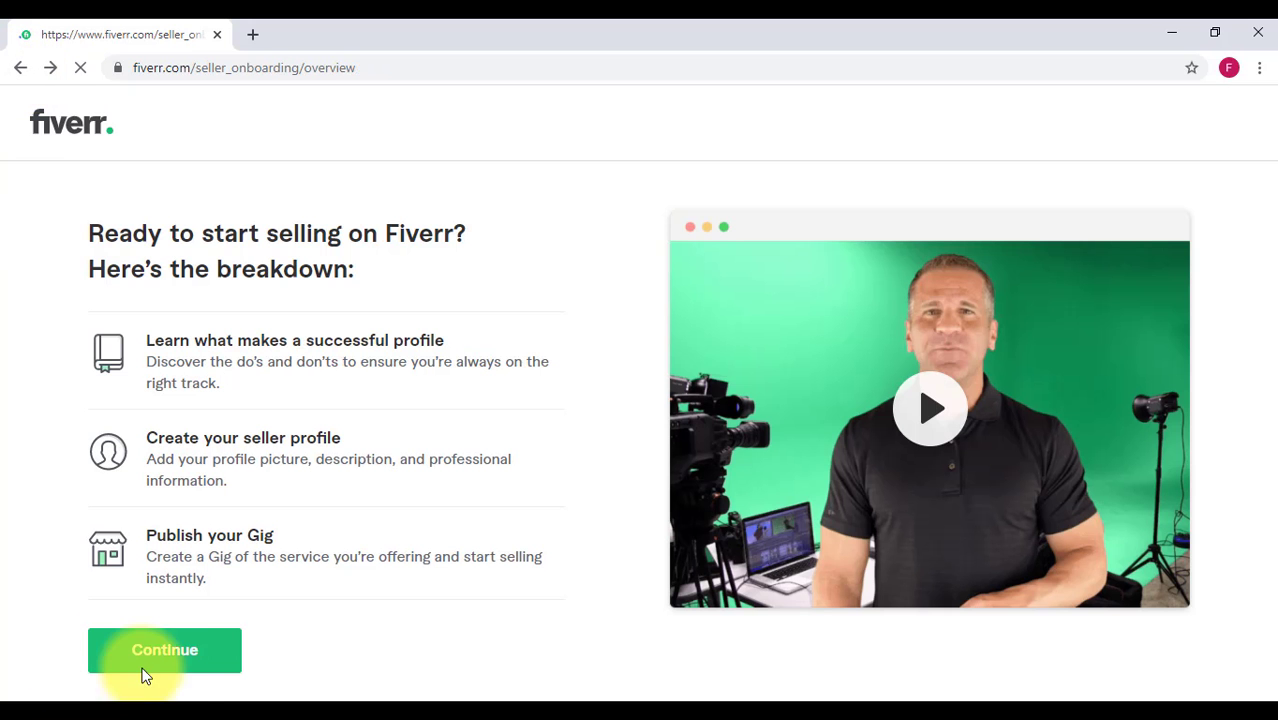
Proceed through the seller overview, successful profile tips and things-to-avoid pages to the Personal Info form
click(165, 650)
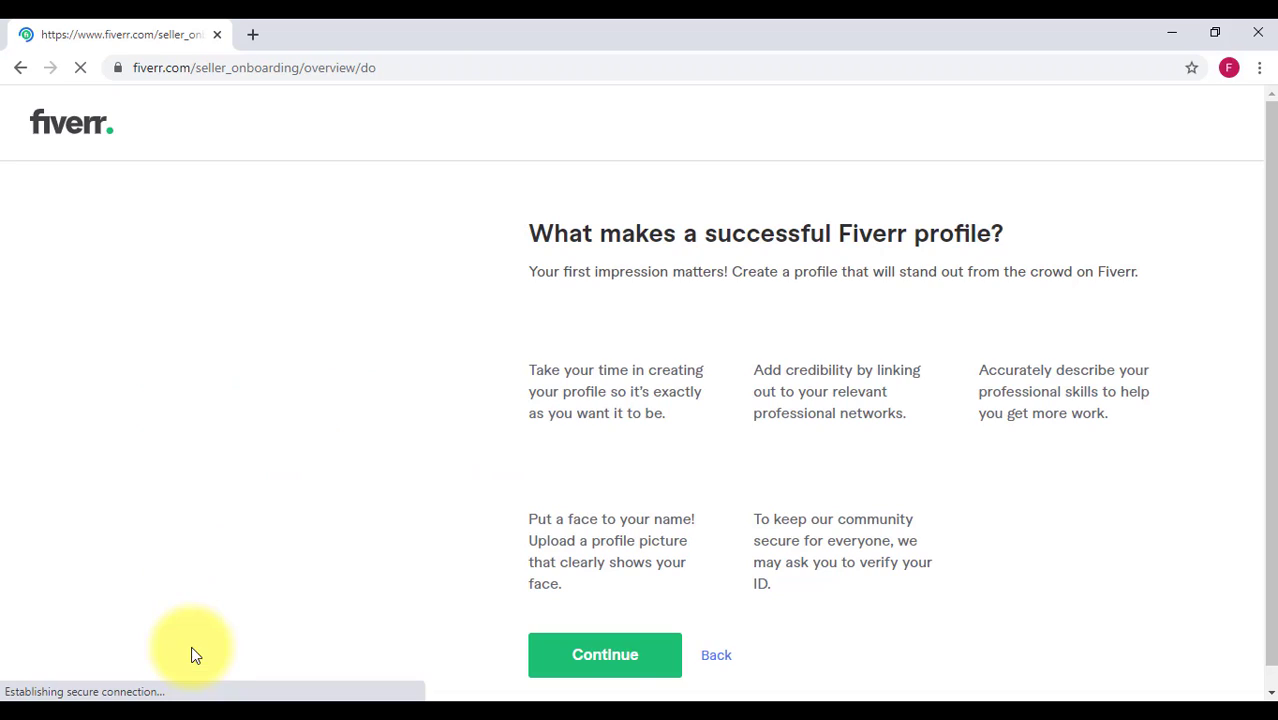
click(660, 679)
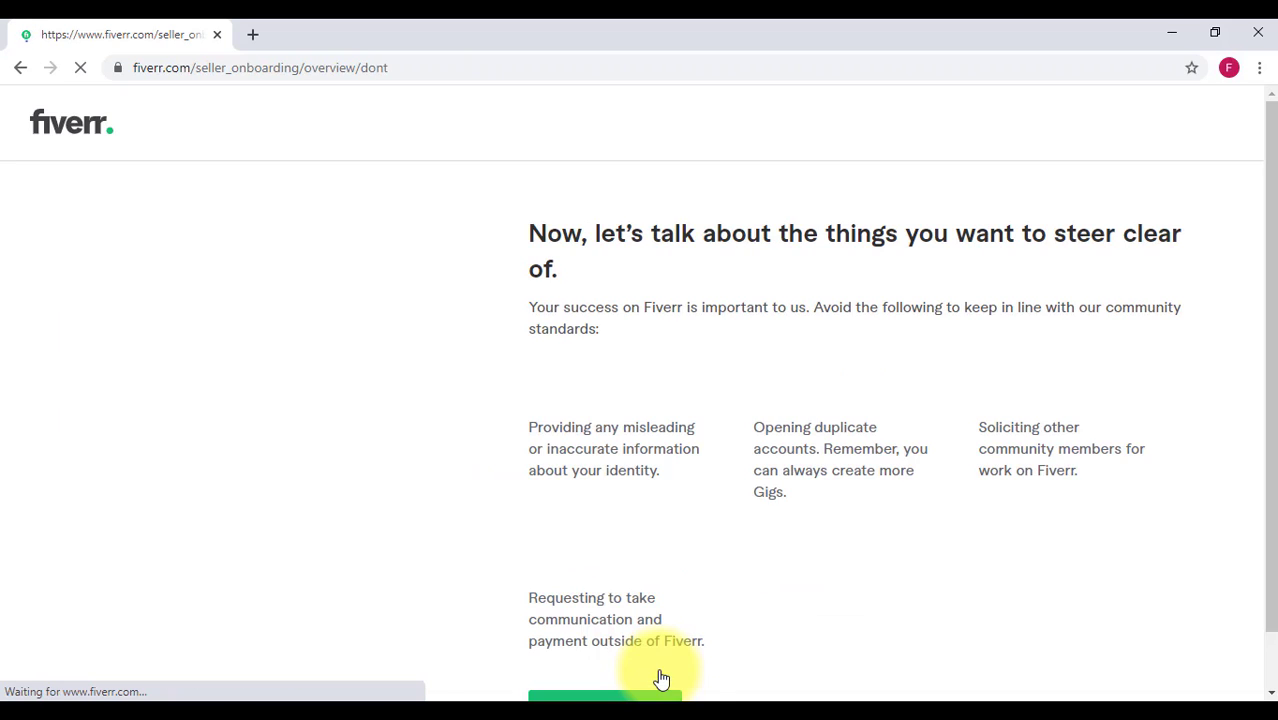
click(657, 662)
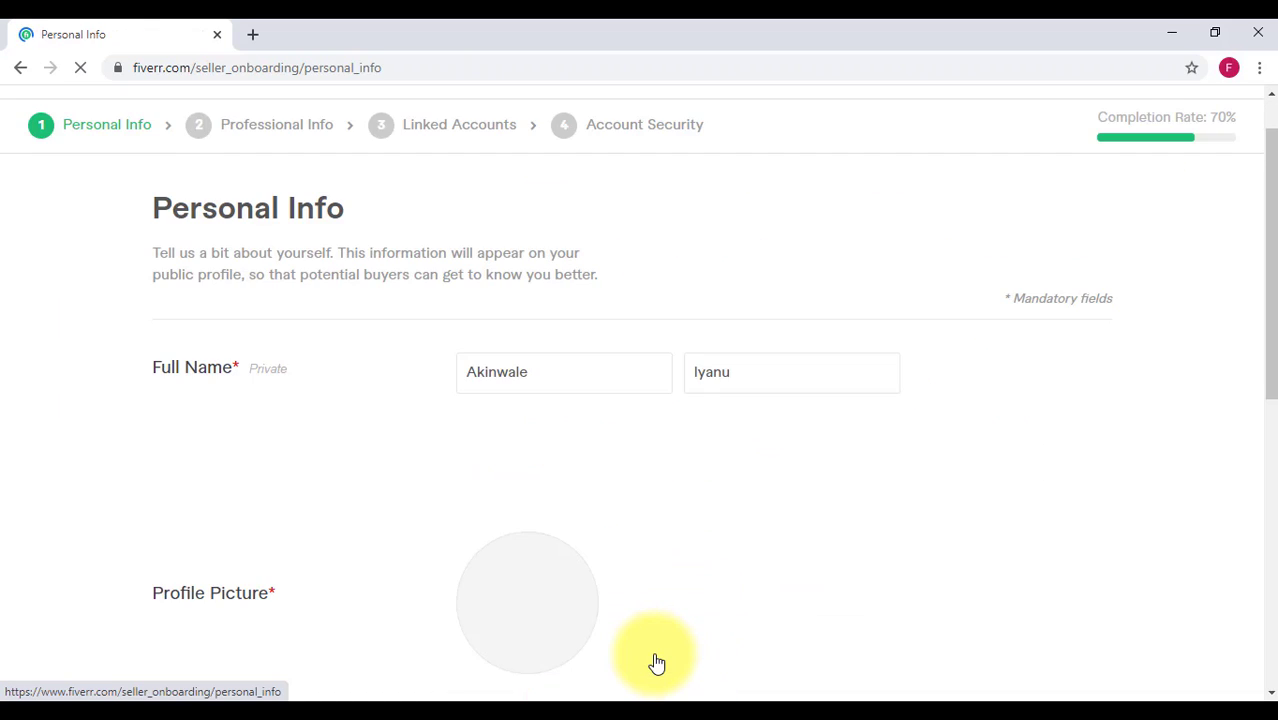
Continue through the prefilled Personal Info, Professional Info and Linked Accounts stages, leaving their entries as they are
scroll(660, 540, down, 3)
scroll(600, 513, down, 4)
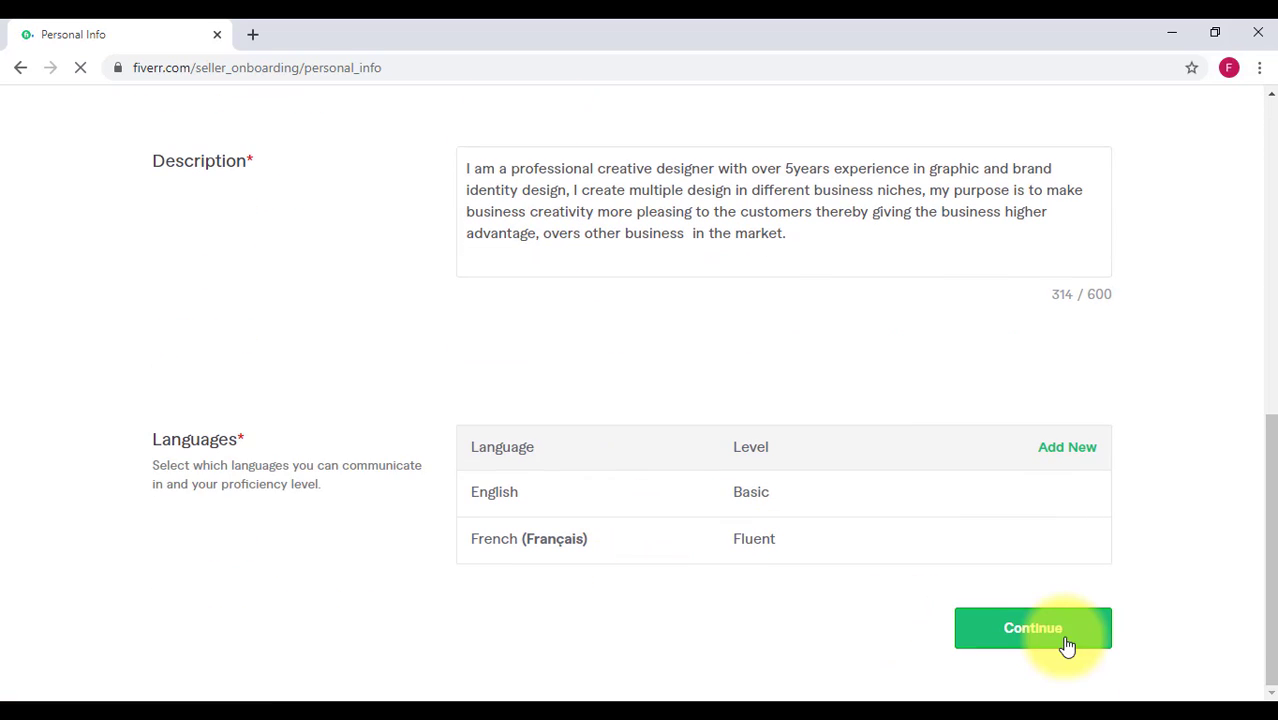
click(1033, 628)
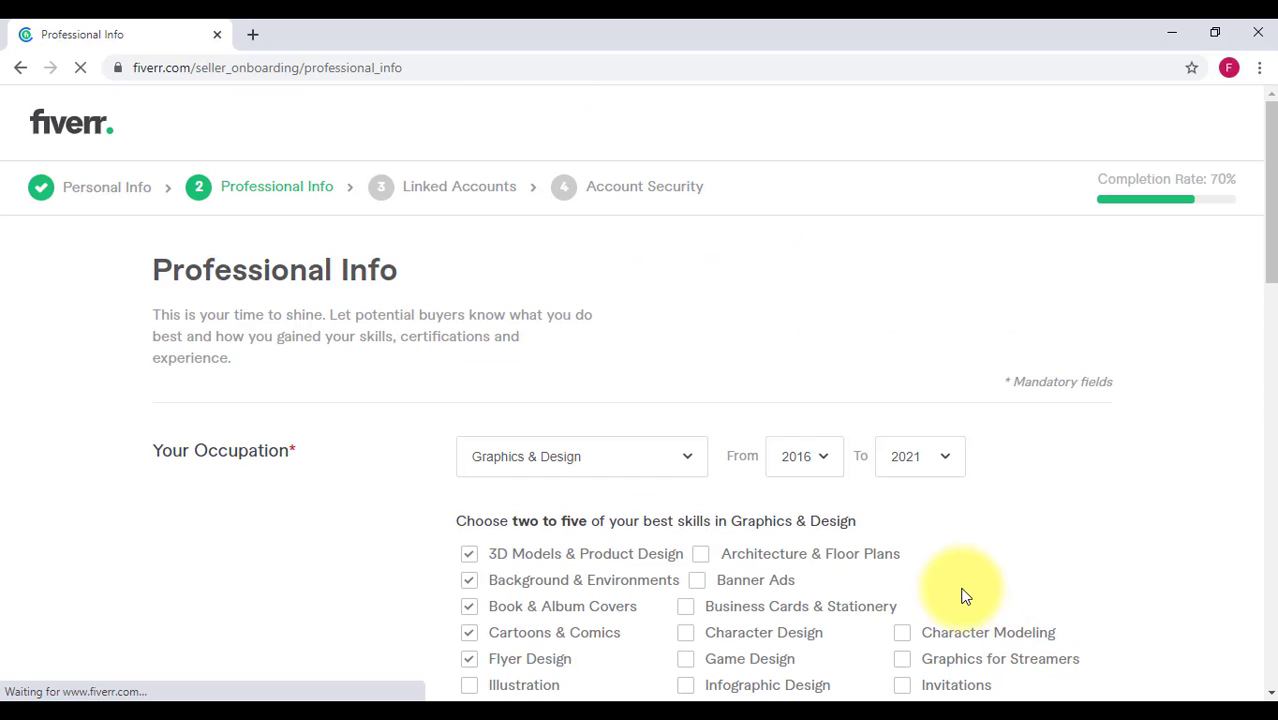
scroll(965, 604, down, 15)
click(1040, 638)
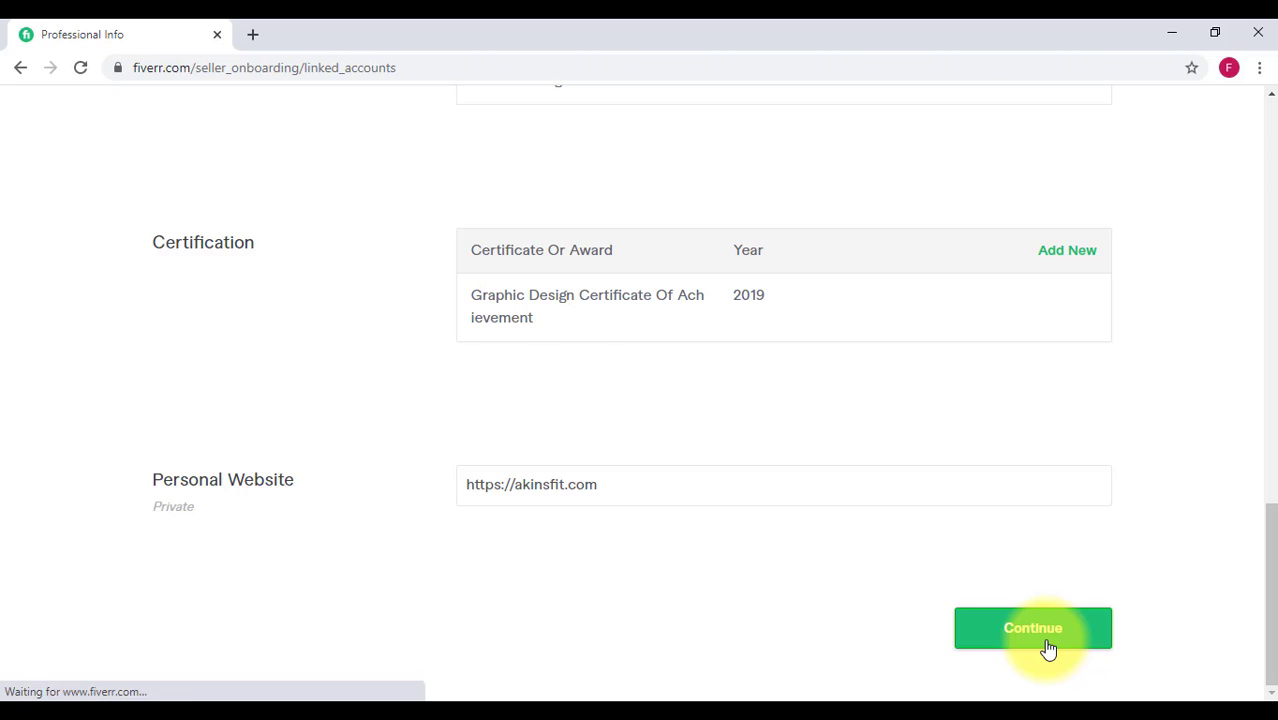
scroll(1043, 644, down, 2)
scroll(1041, 641, down, 3)
click(1041, 639)
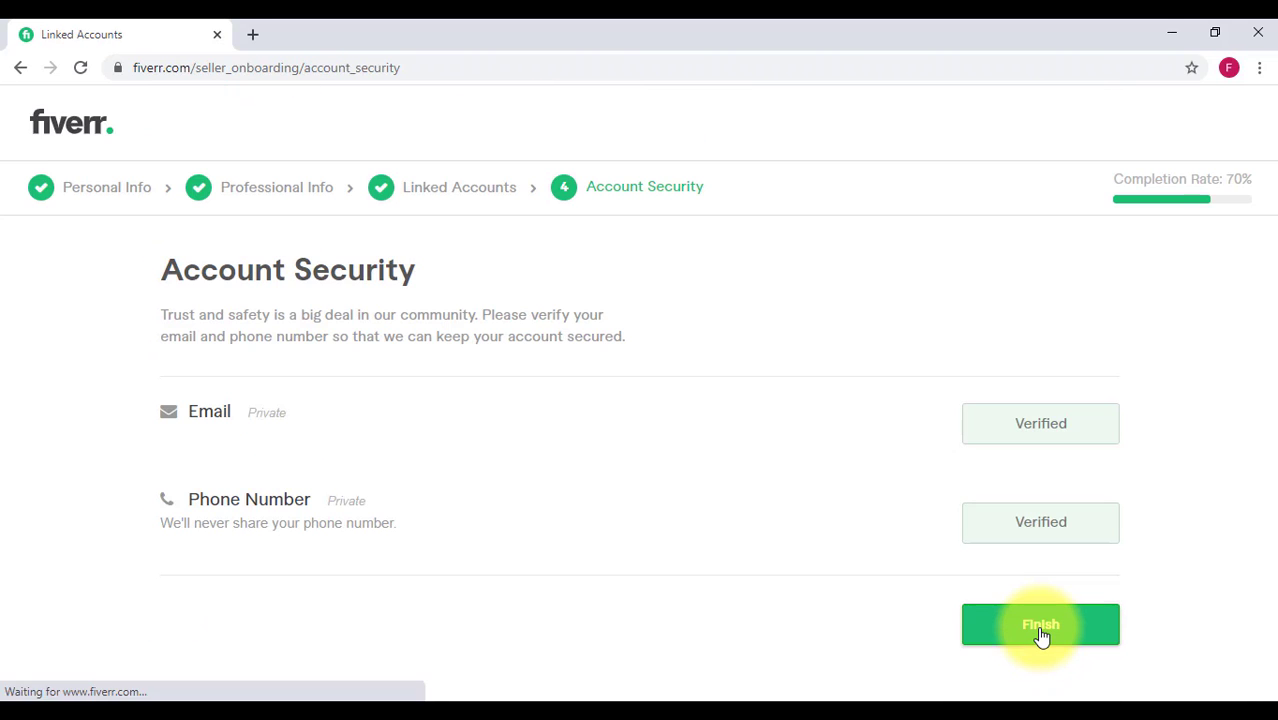
Finish the Account Security stage and go on to the new gig form's title field
click(1041, 636)
click(664, 648)
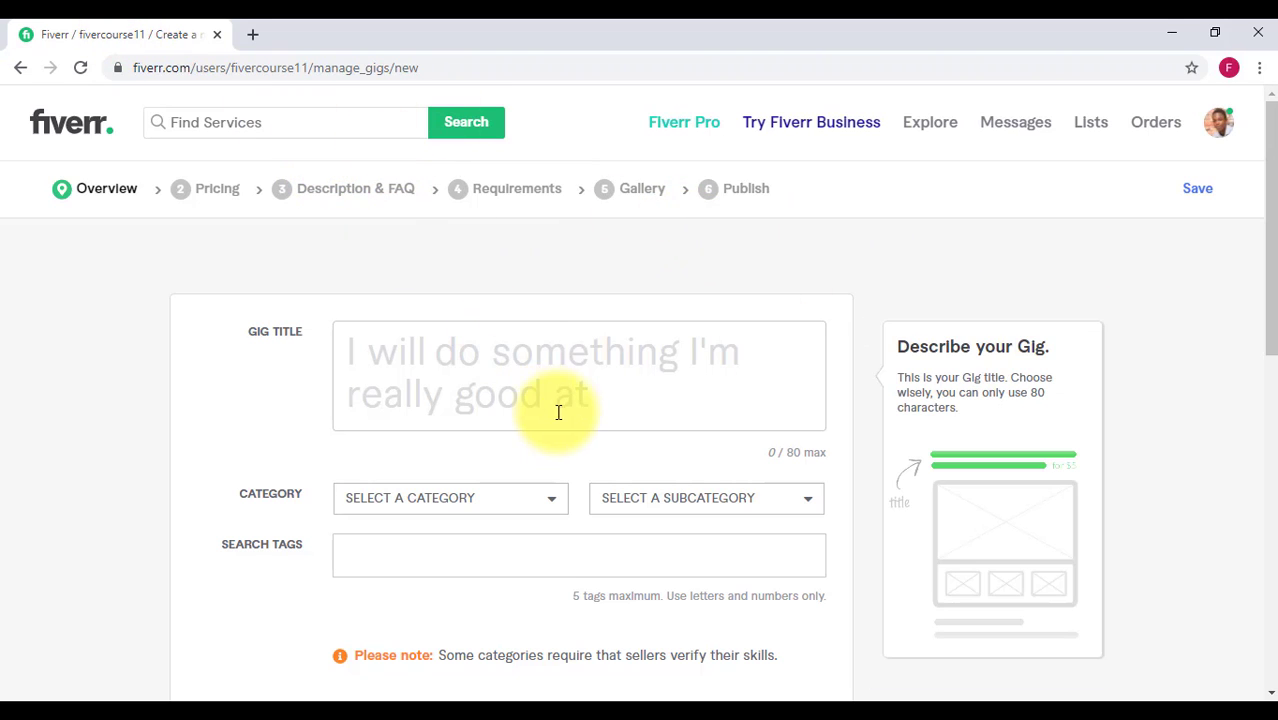
click(455, 364)
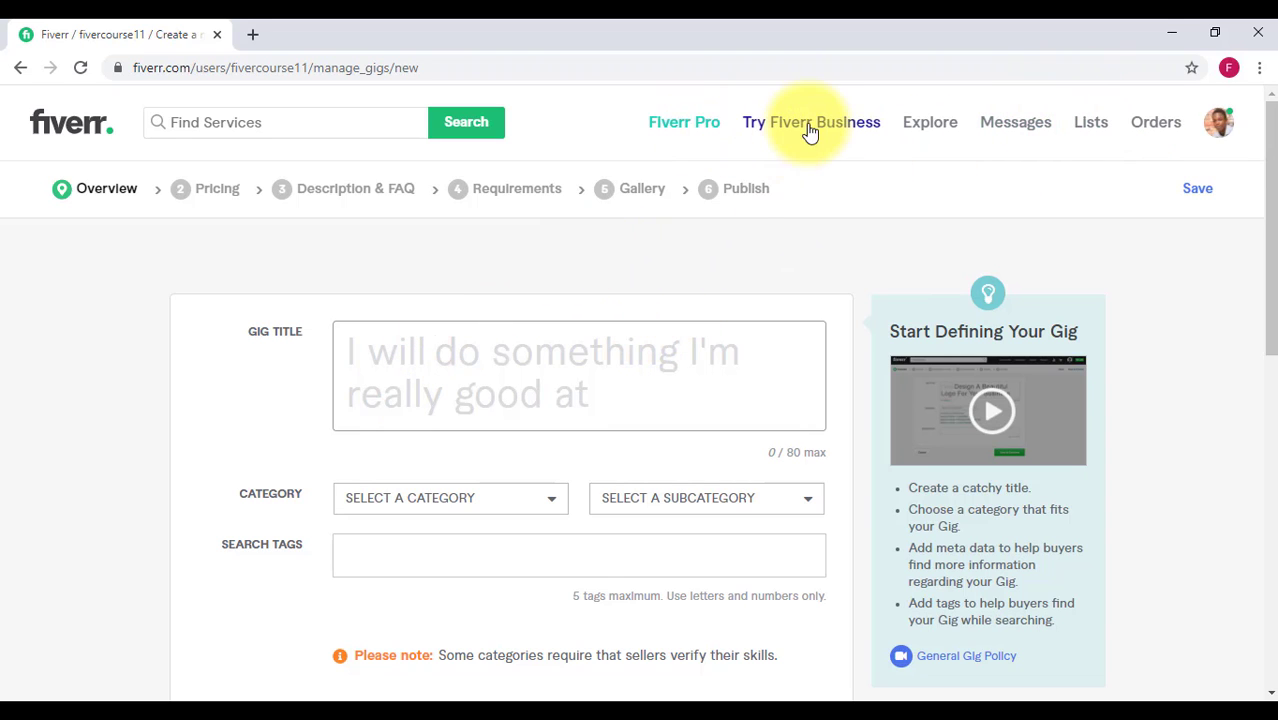
Open the Fiverr home page in a new browser tab and place the gig form's tab after it
right_click(67, 132)
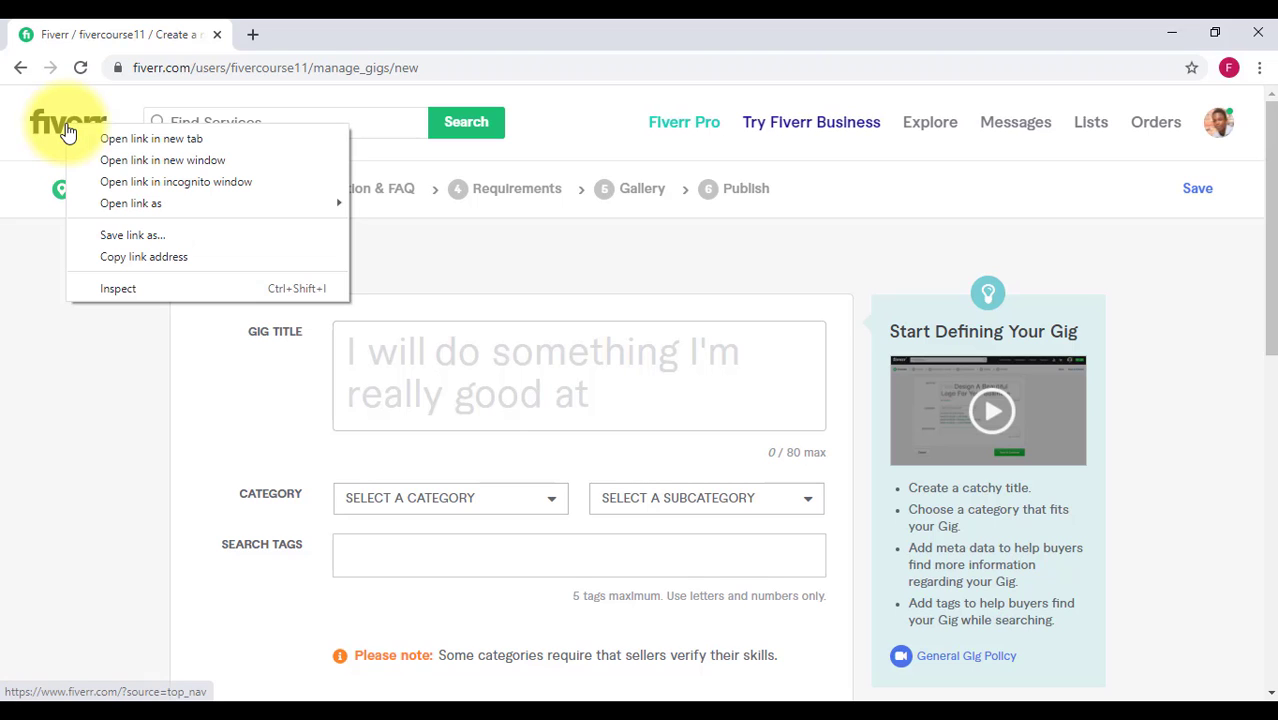
click(114, 135)
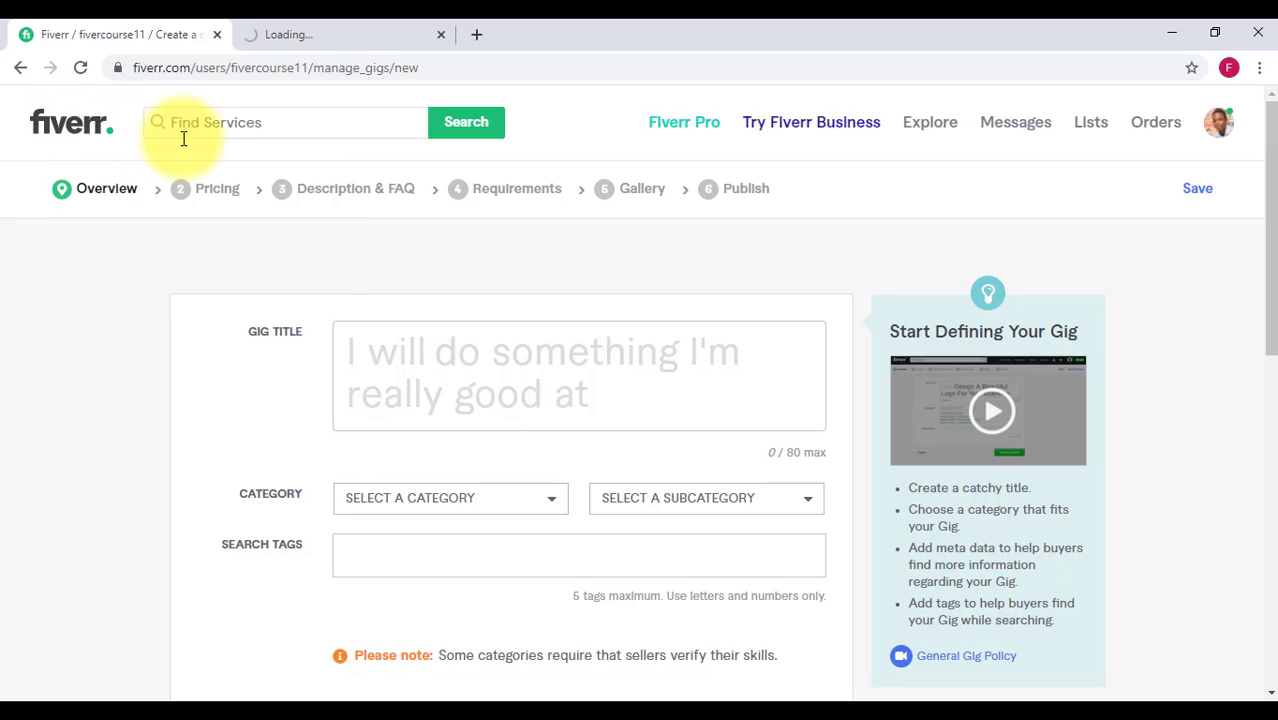
click(317, 34)
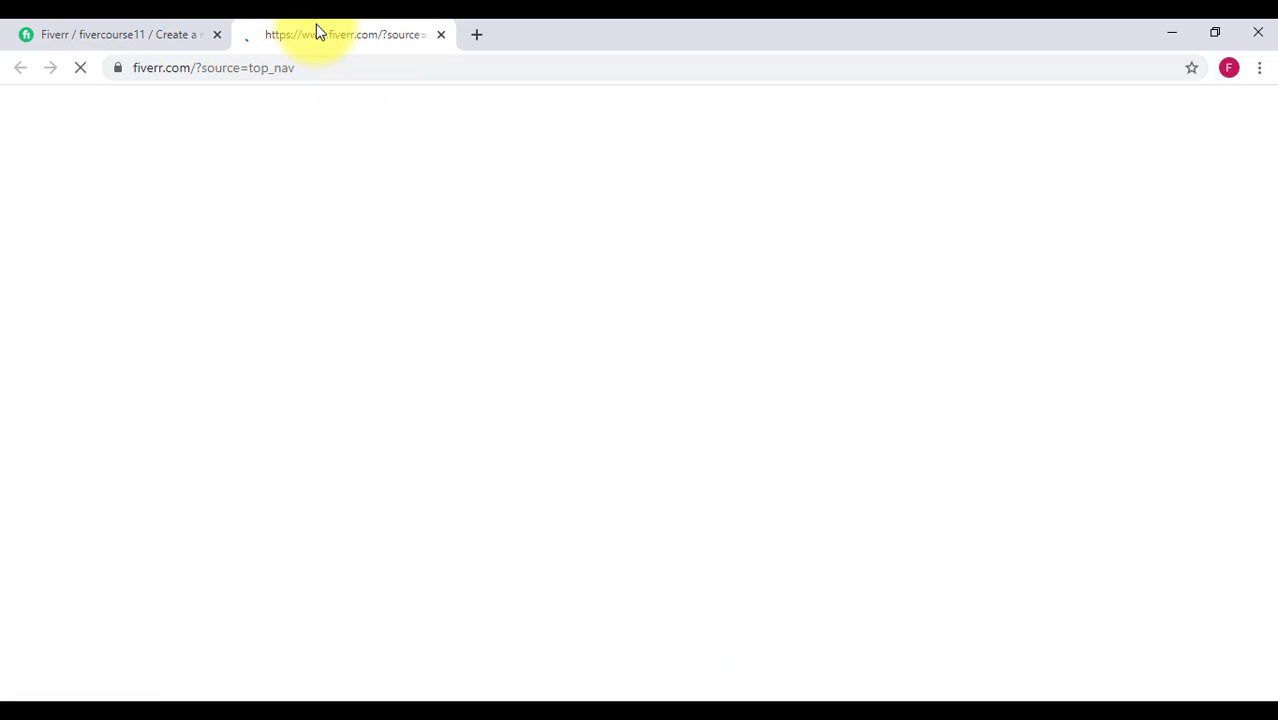
drag(108, 31, 316, 52)
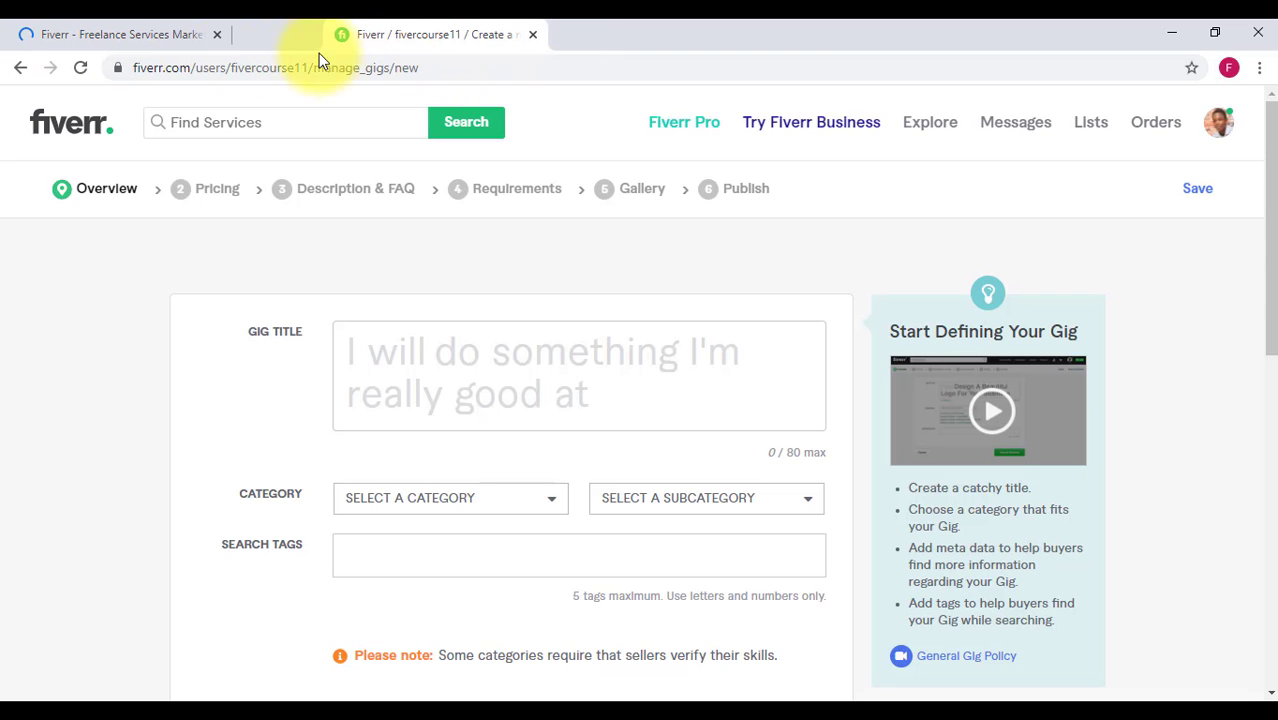
click(160, 32)
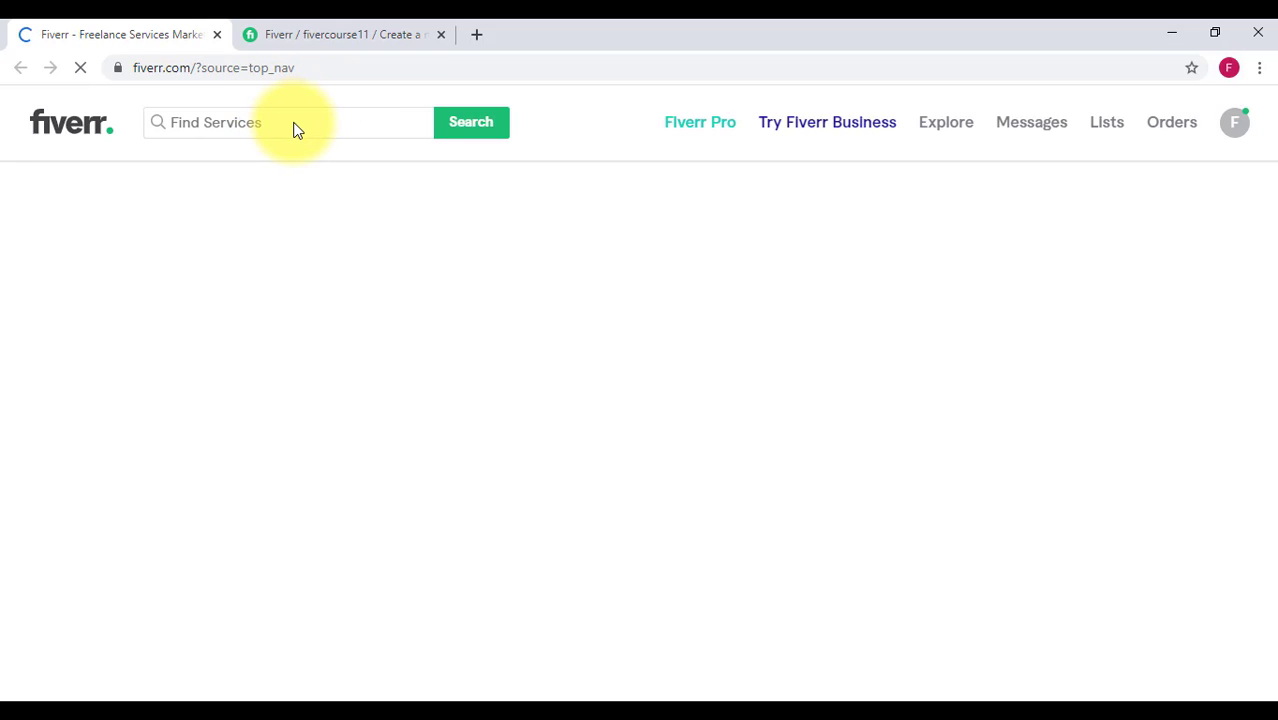
click(325, 40)
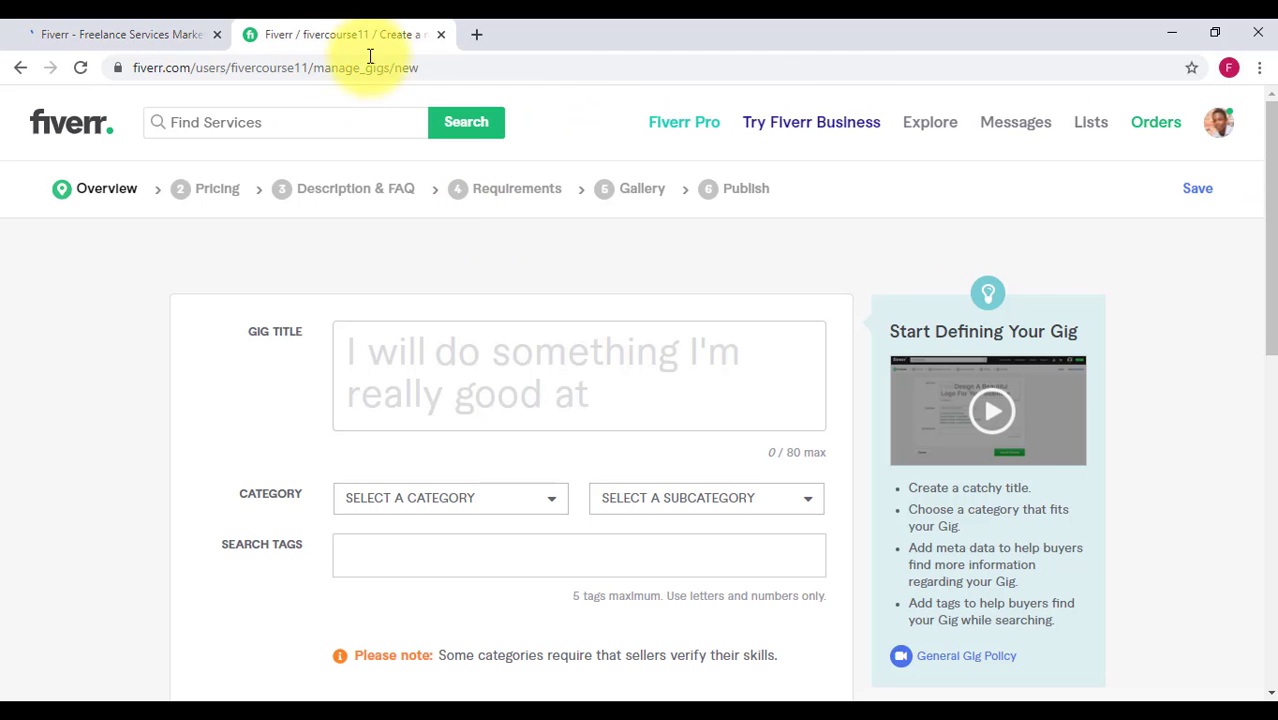
click(150, 30)
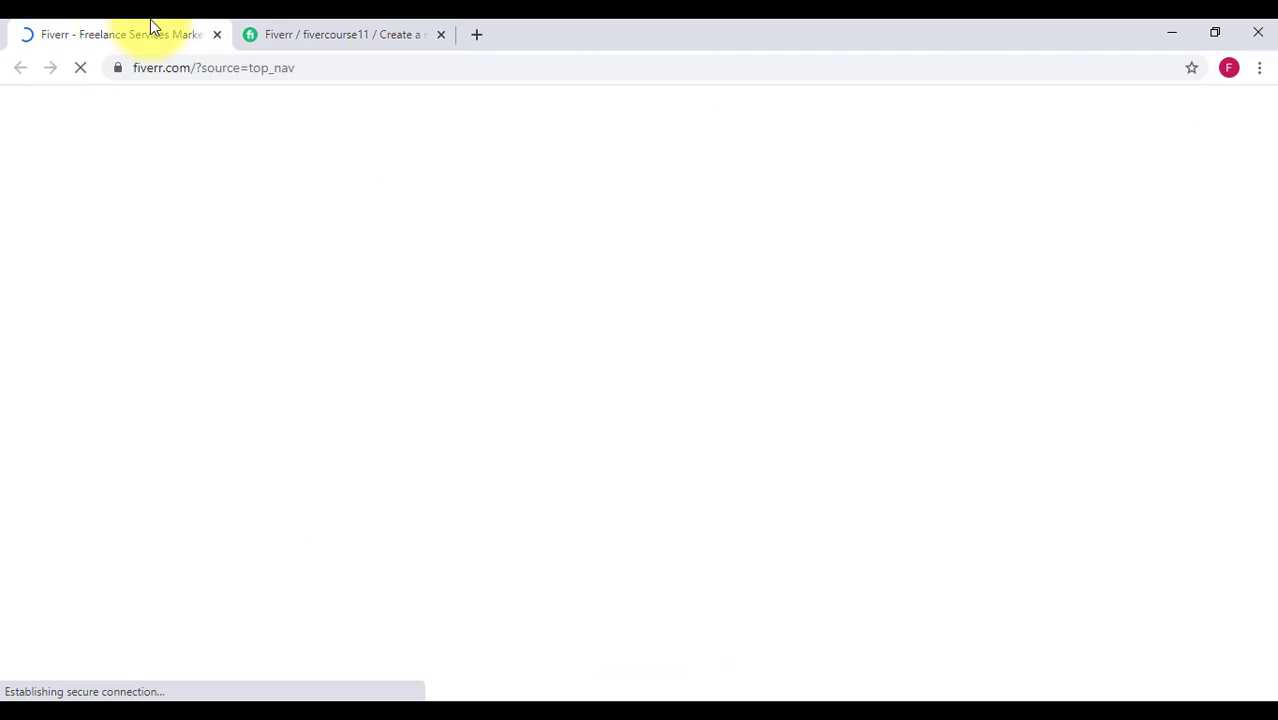
click(354, 30)
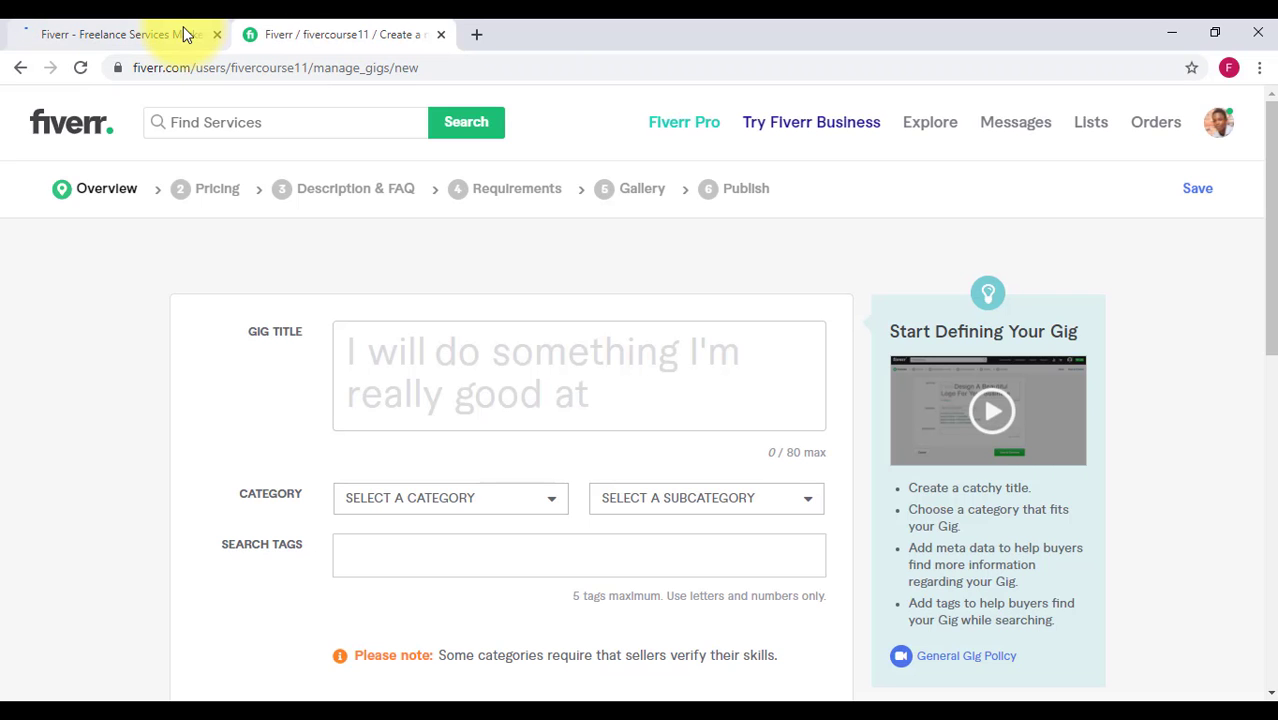
Search Fiverr's services for "design" from the home page and look over the resulting gigs
click(183, 30)
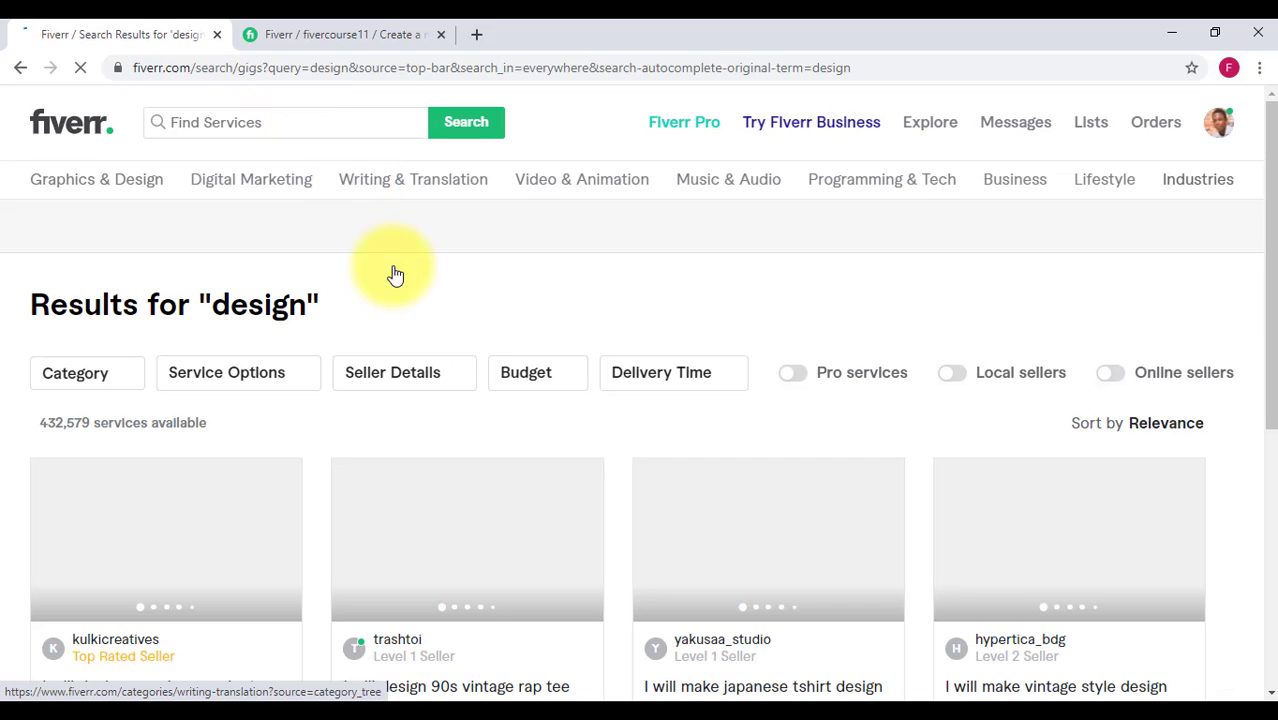
scroll(551, 463, down, 2)
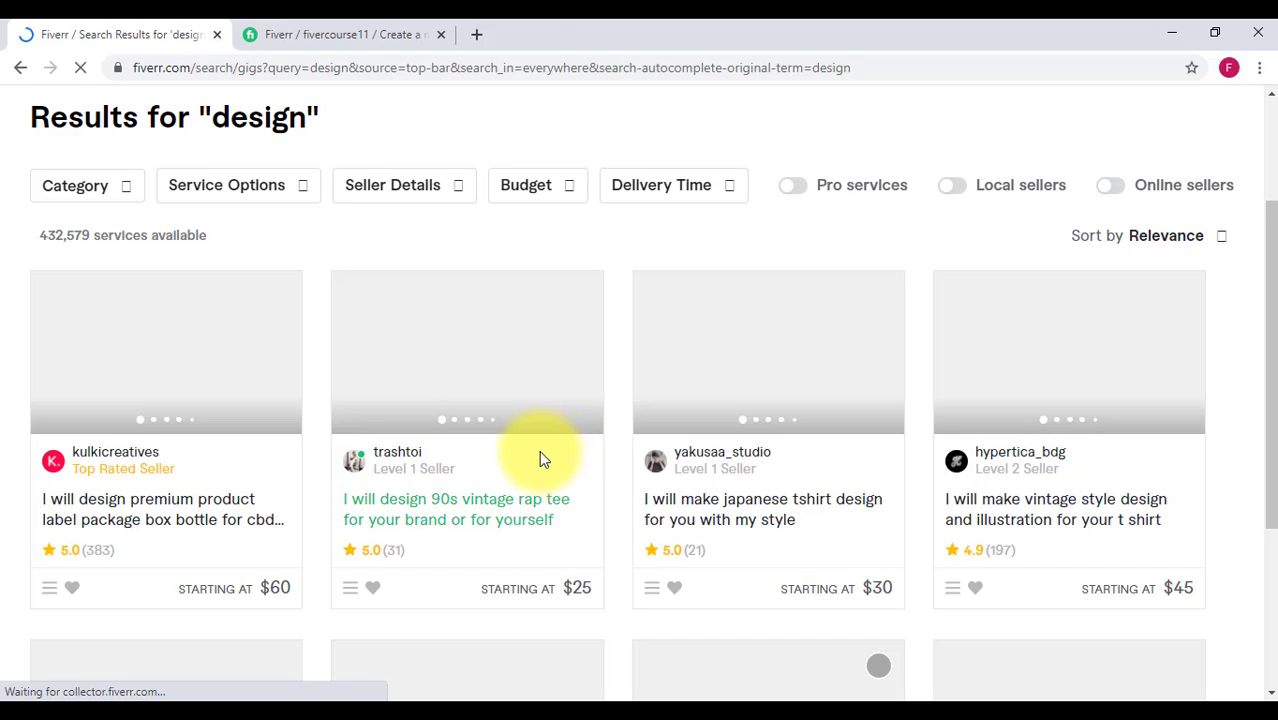
scroll(539, 458, up, 2)
Refine the Fiverr search to "logo design" and run it
click(213, 121)
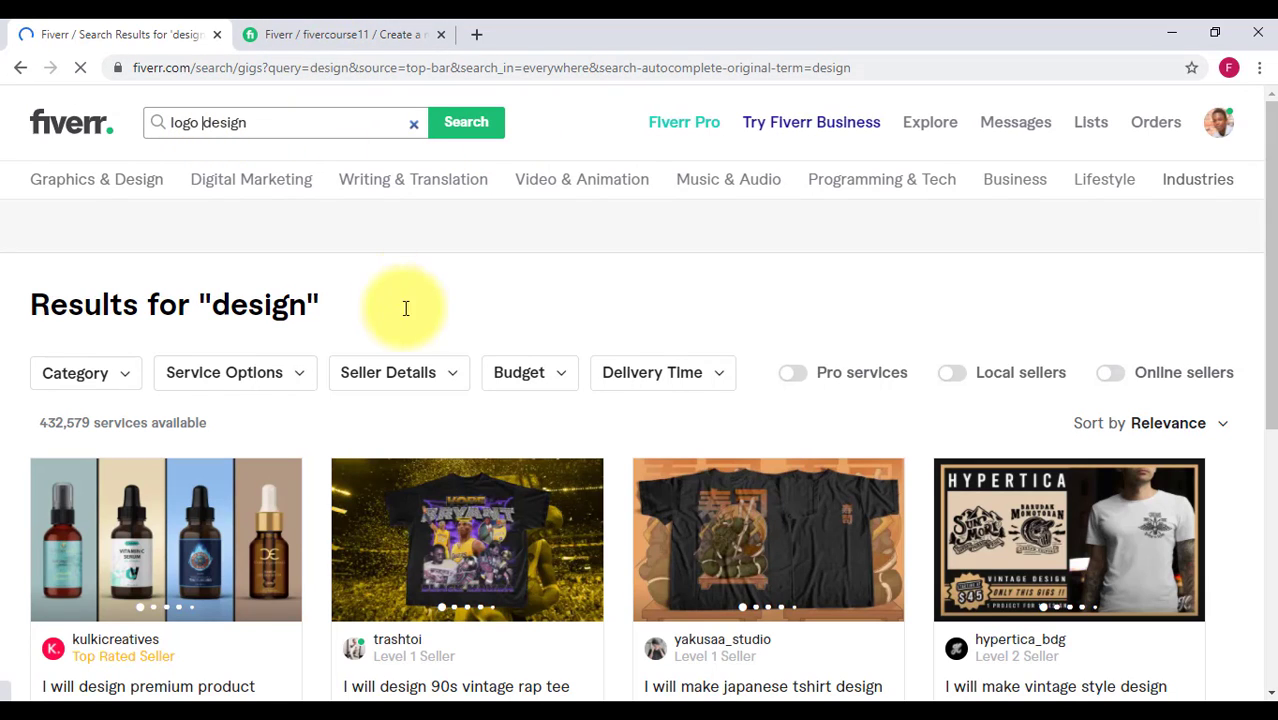
scroll(563, 537, down, 1)
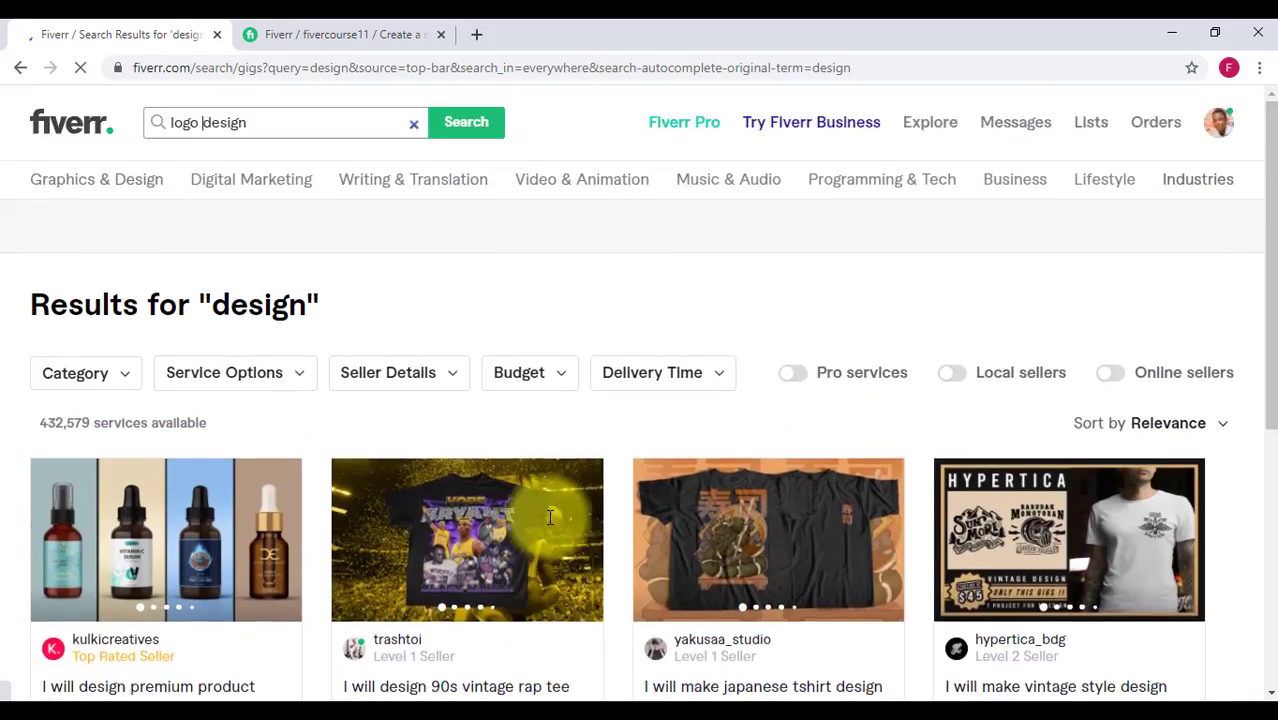
scroll(549, 512, down, 5)
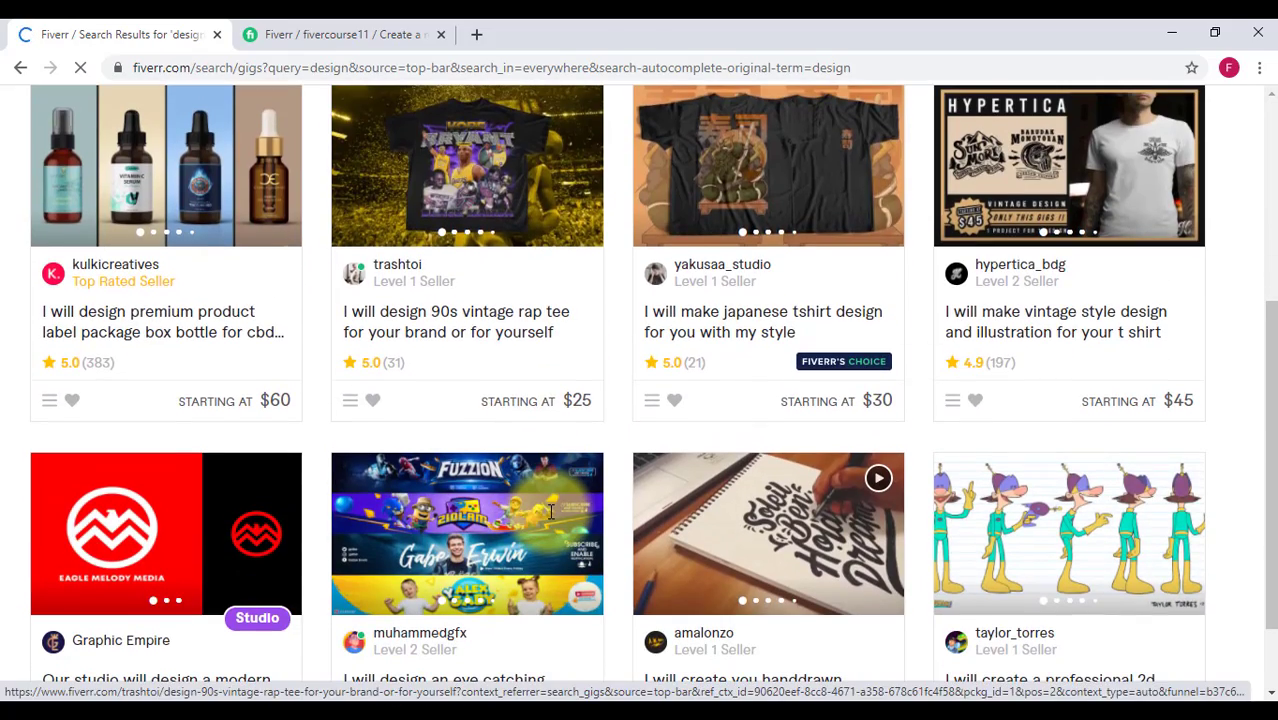
scroll(552, 518, up, 1)
scroll(549, 516, down, 5)
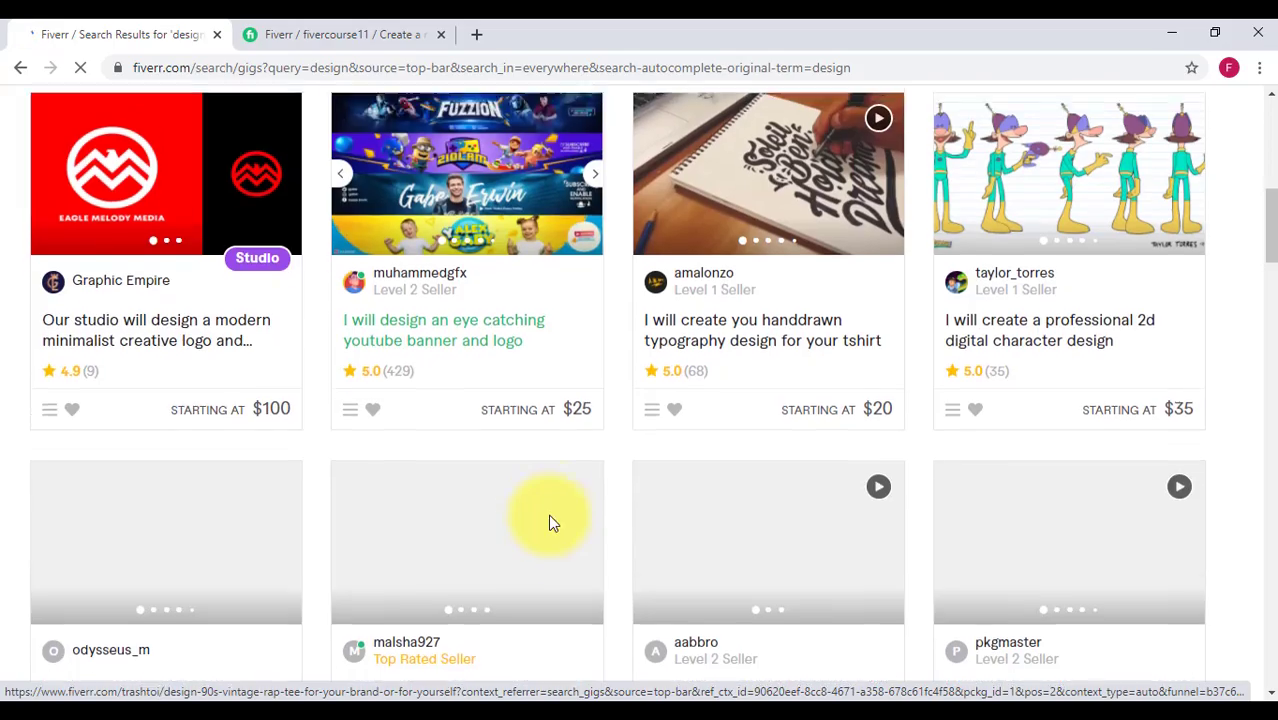
scroll(549, 516, up, 4)
scroll(549, 518, down, 9)
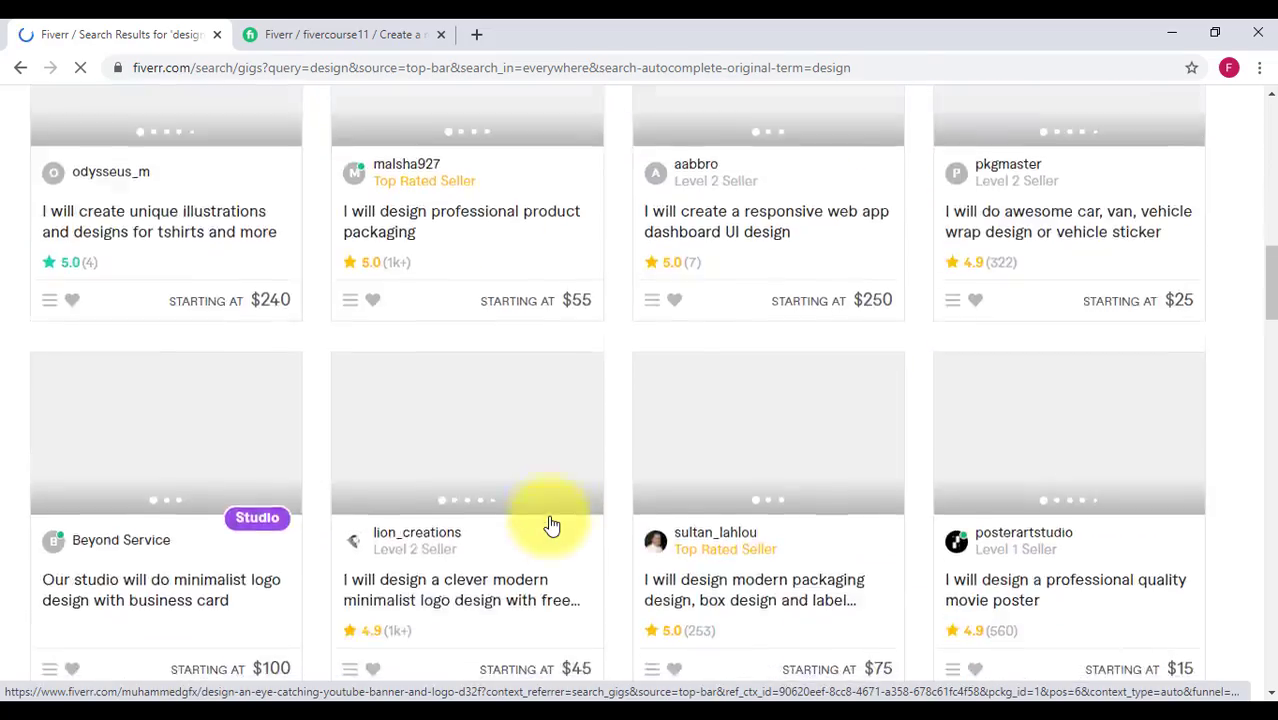
scroll(550, 522, up, 13)
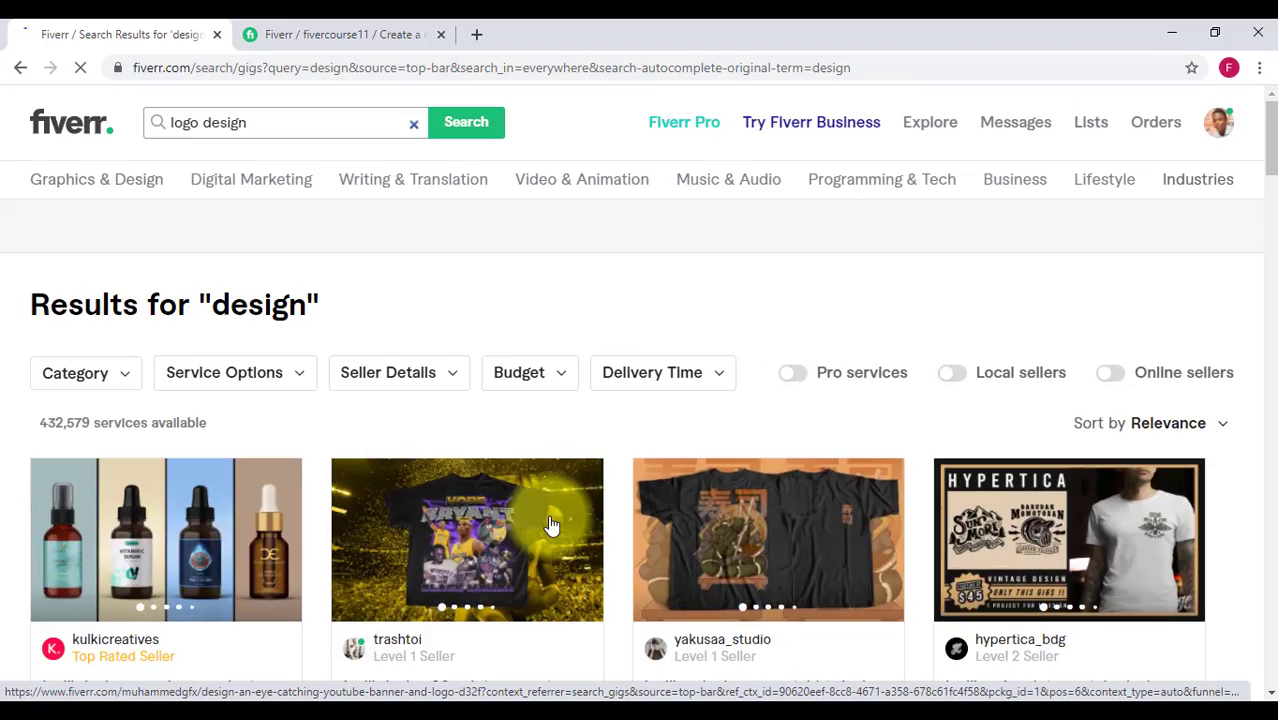
scroll(550, 525, down, 4)
scroll(550, 525, up, 4)
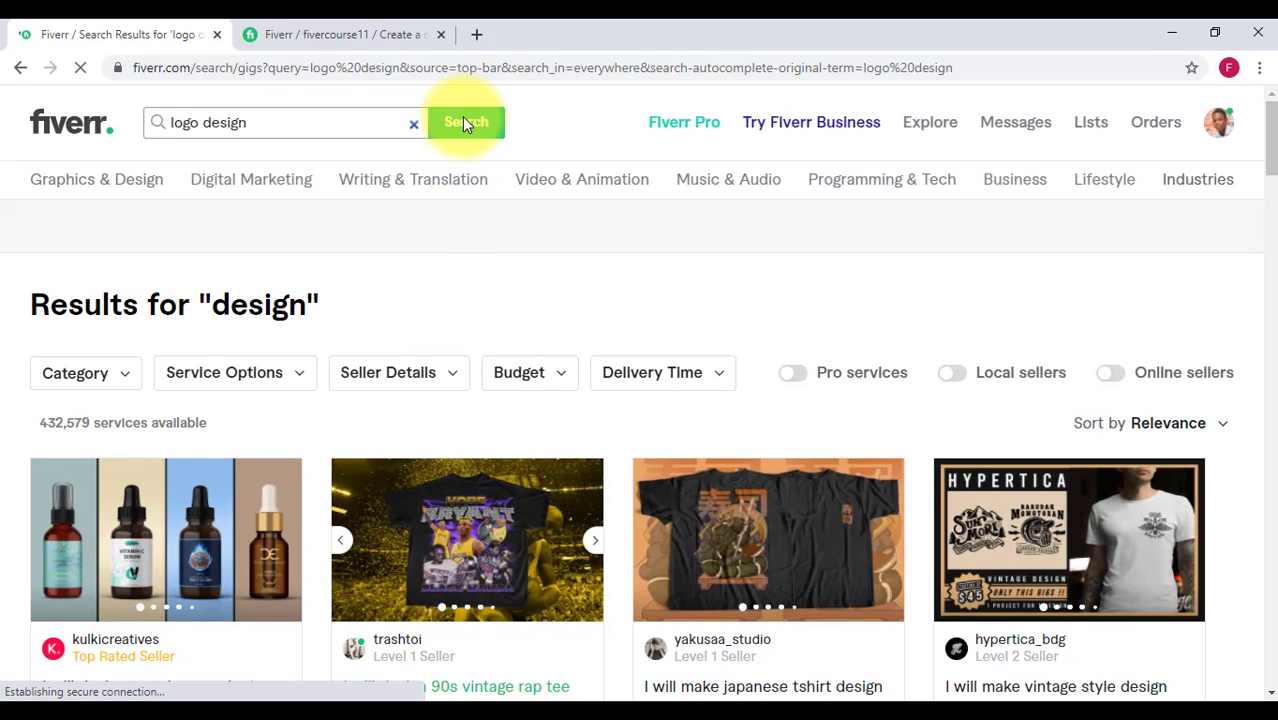
Look over the first rows of gigs in the "logo design" results
scroll(550, 540, down, 1)
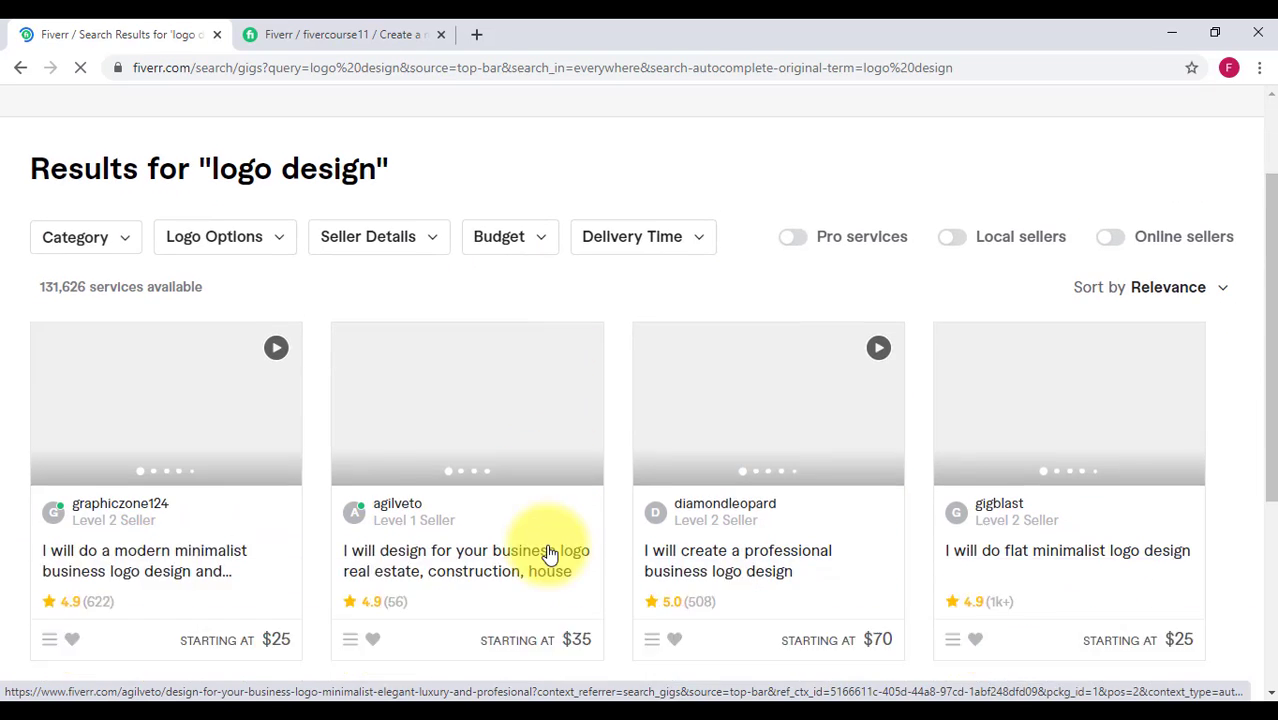
scroll(549, 553, up, 1)
scroll(550, 553, down, 5)
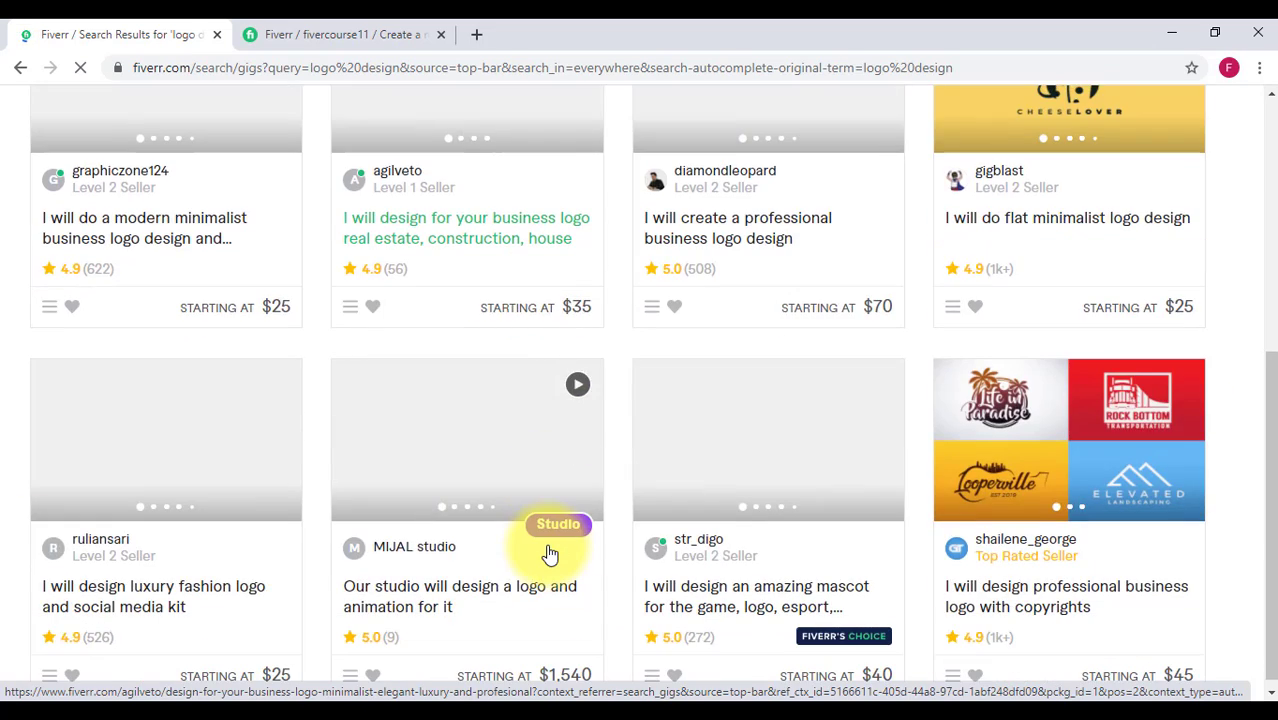
scroll(550, 553, up, 4)
scroll(550, 553, down, 2)
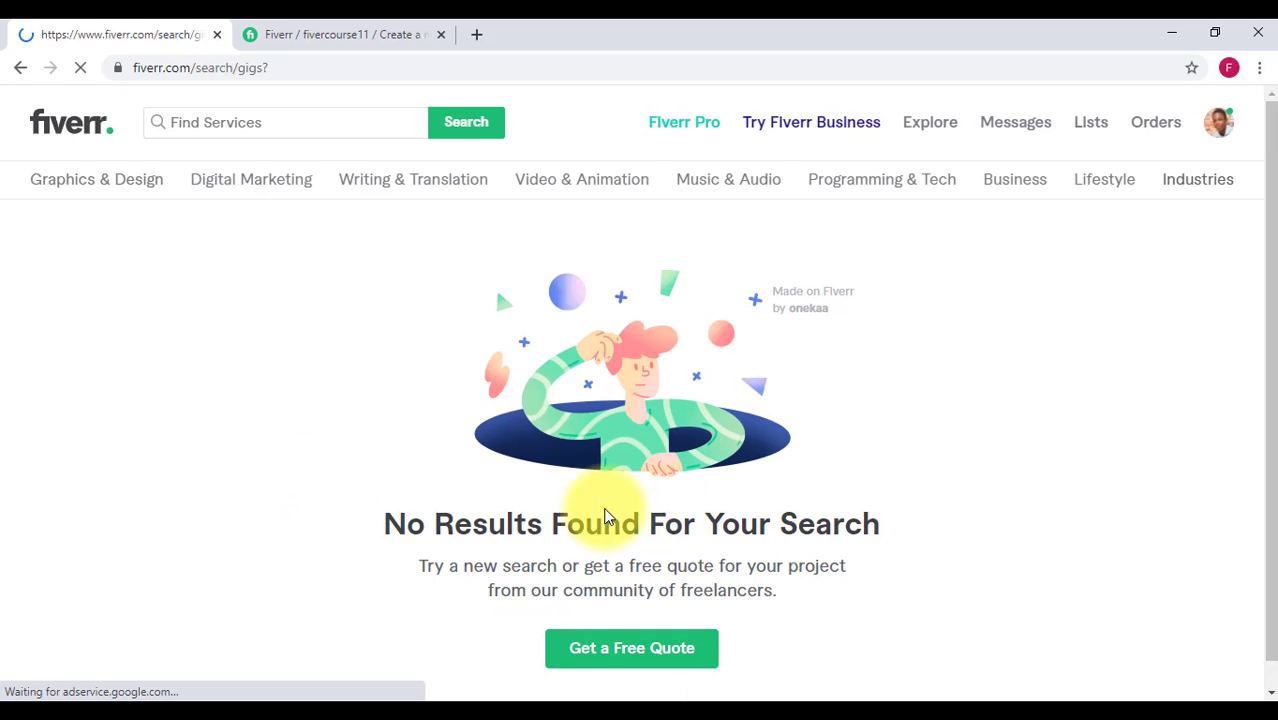
Return from the empty search page to the "logo design" results and browse the listed gigs
click(17, 70)
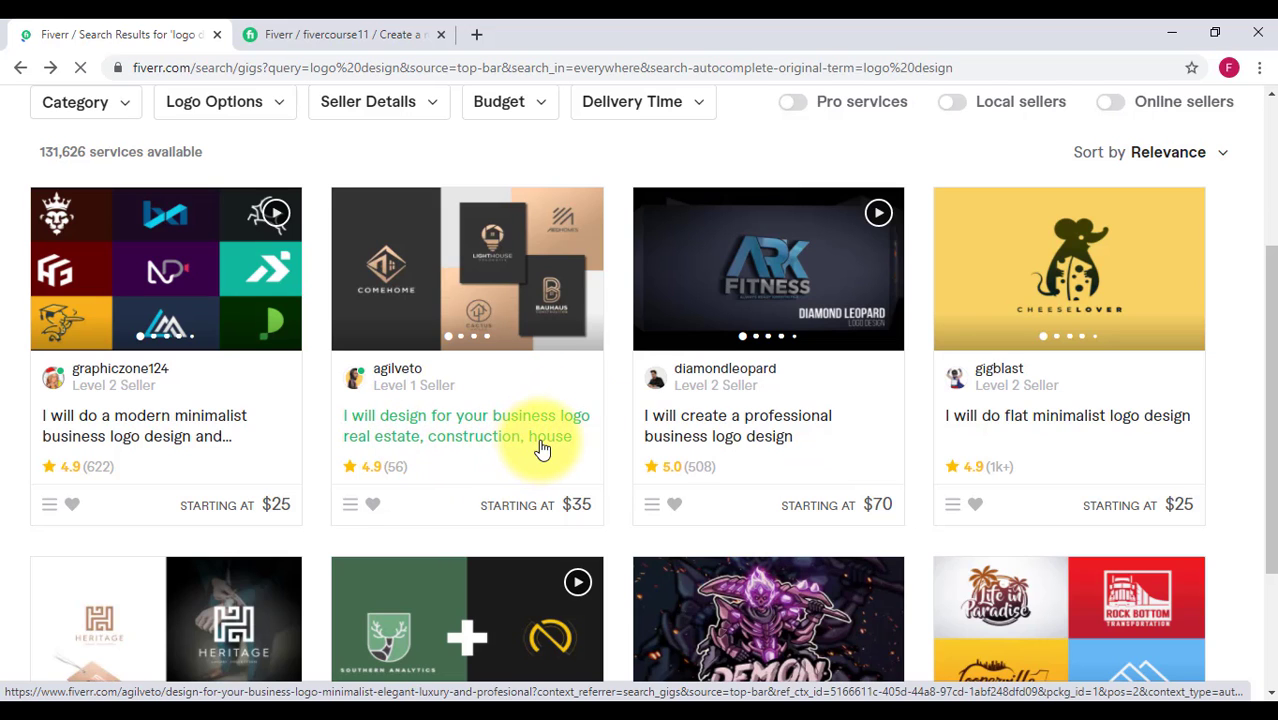
scroll(1010, 425, down, 2)
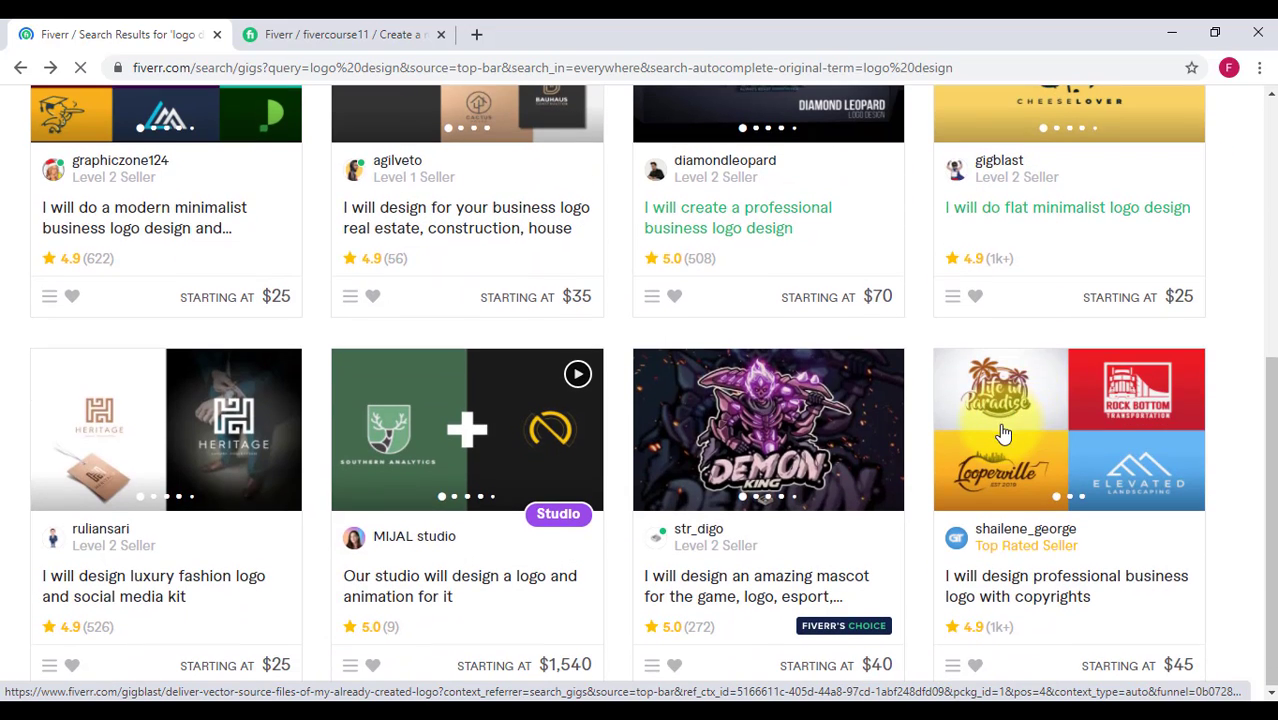
scroll(693, 448, up, 5)
scroll(499, 448, down, 4)
scroll(500, 447, up, 4)
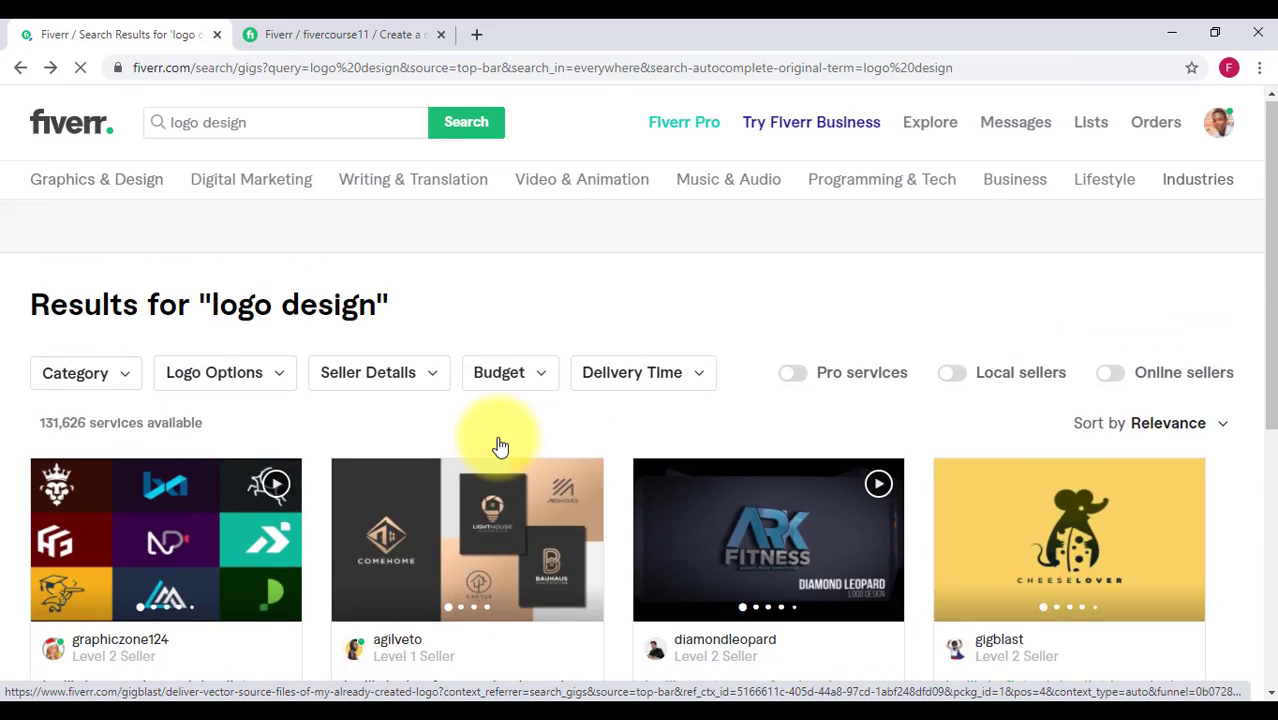
scroll(500, 447, down, 5)
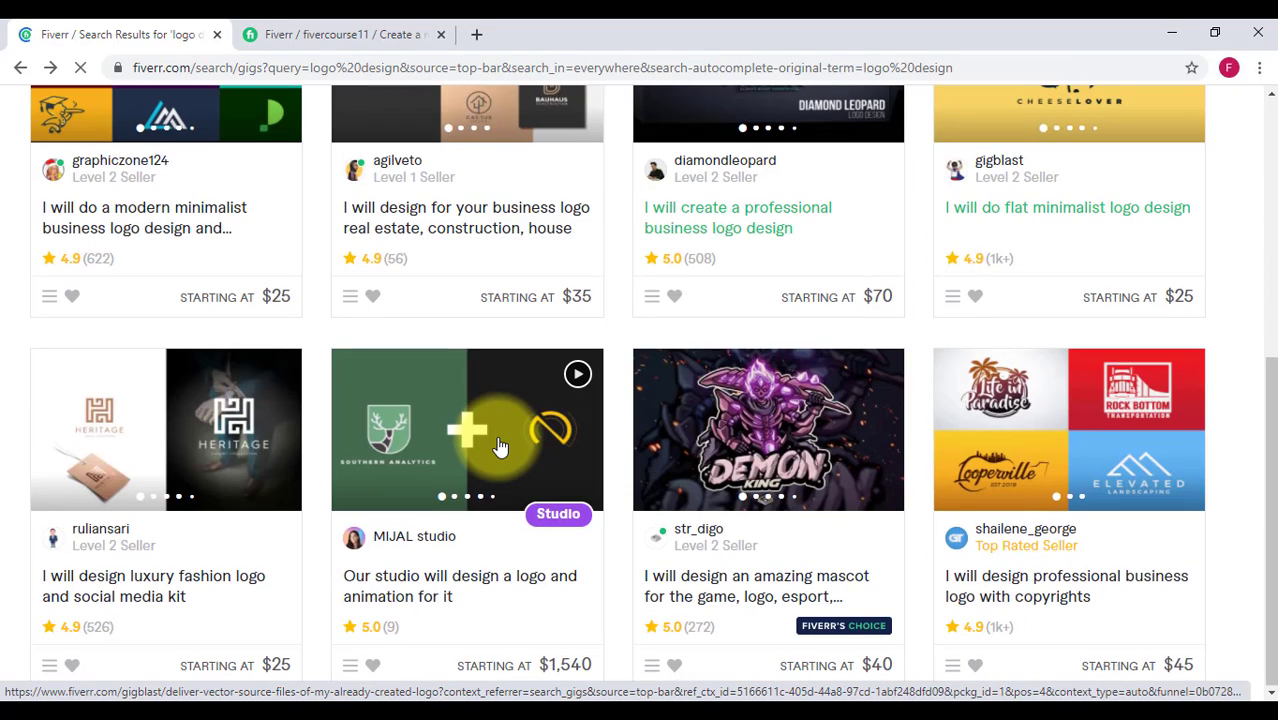
scroll(500, 447, up, 5)
scroll(499, 442, down, 2)
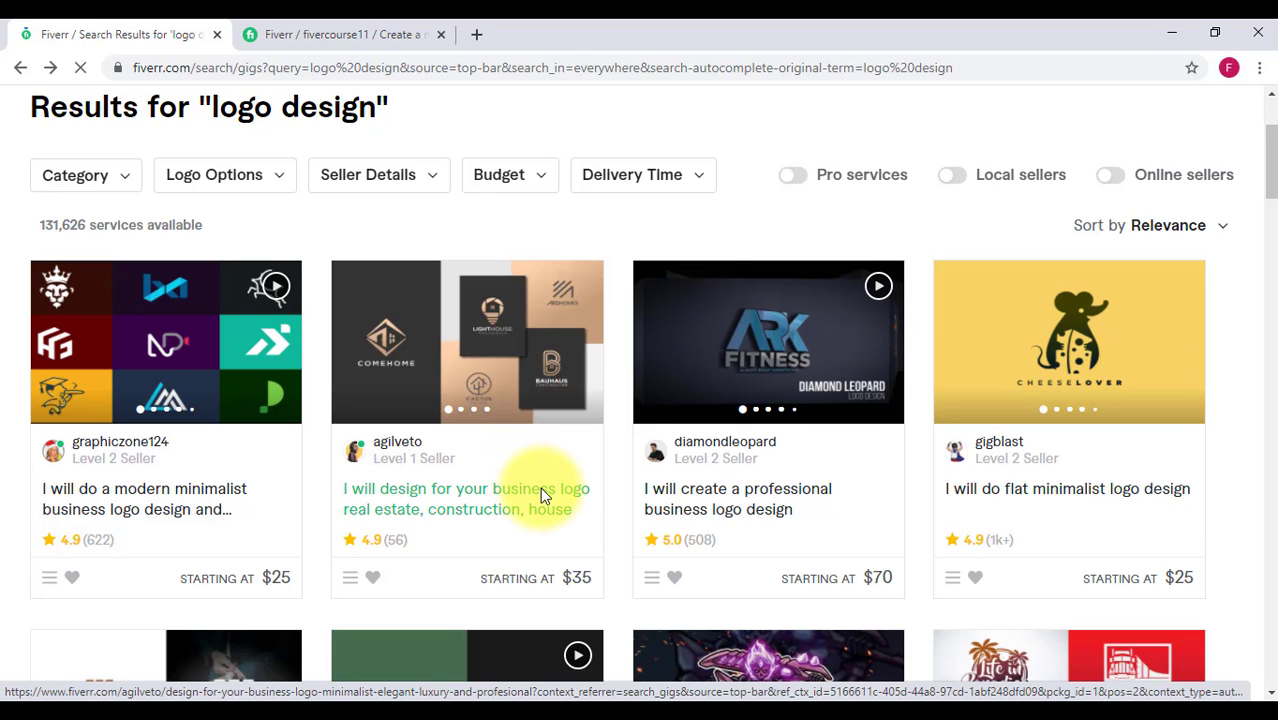
scroll(540, 495, down, 4)
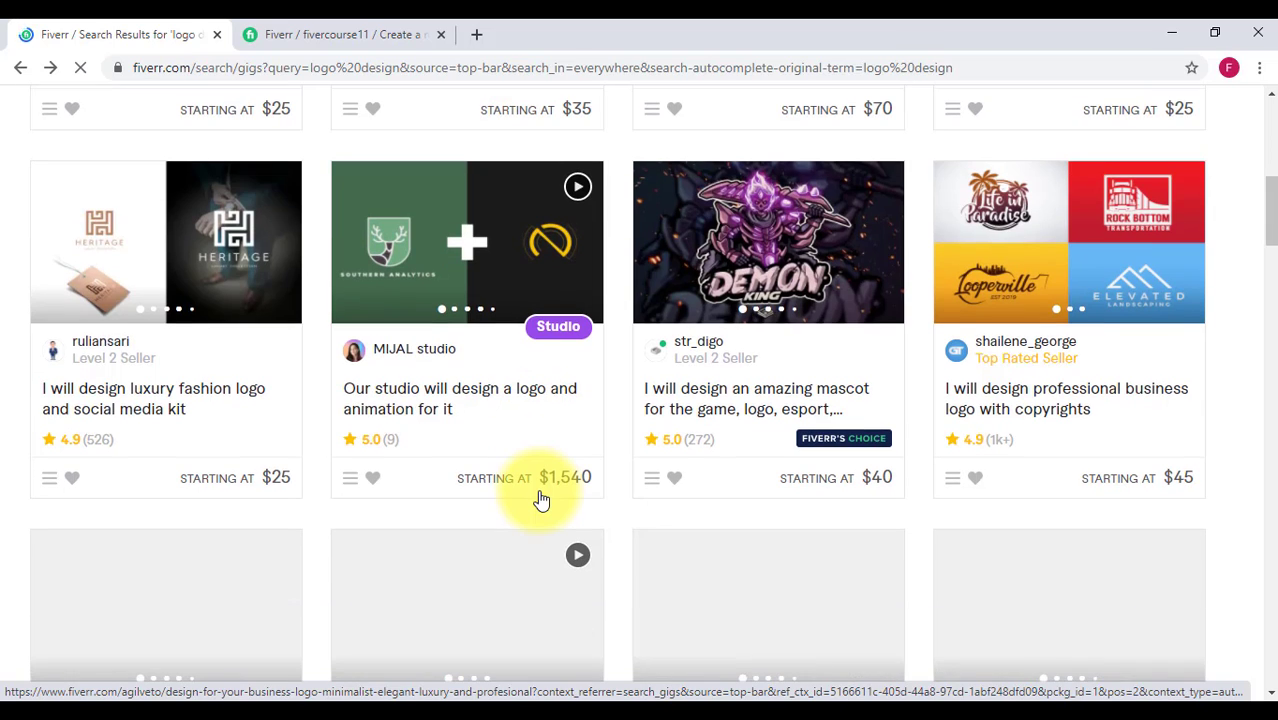
scroll(540, 498, up, 5)
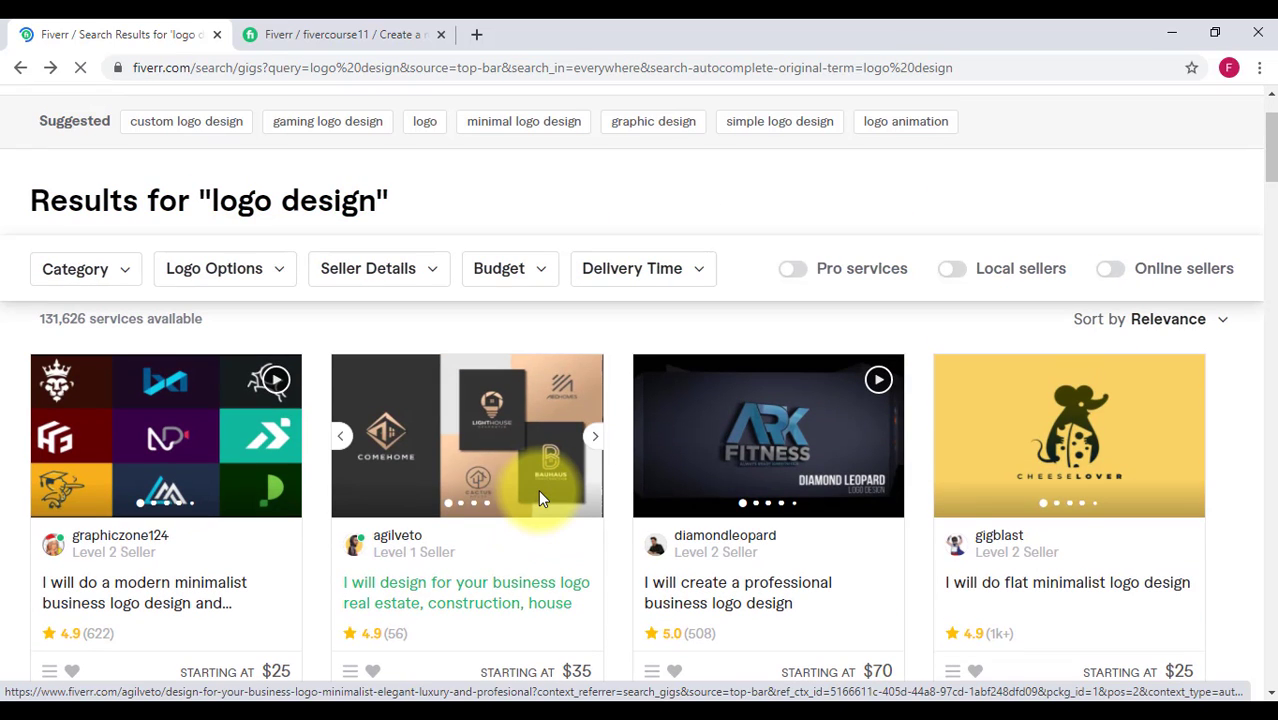
scroll(535, 498, down, 2)
scroll(533, 499, up, 1)
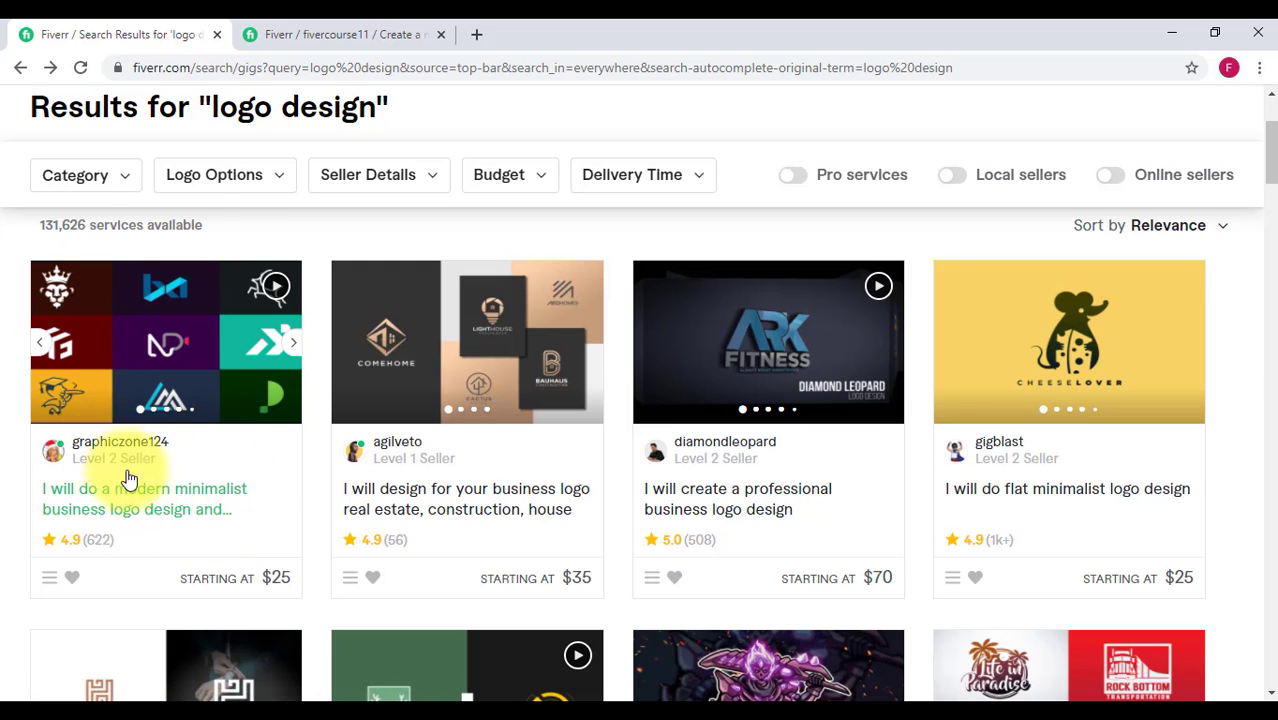
Compare the cover images, titles and starting prices of the leading logo design gigs
mouse_move(210, 340)
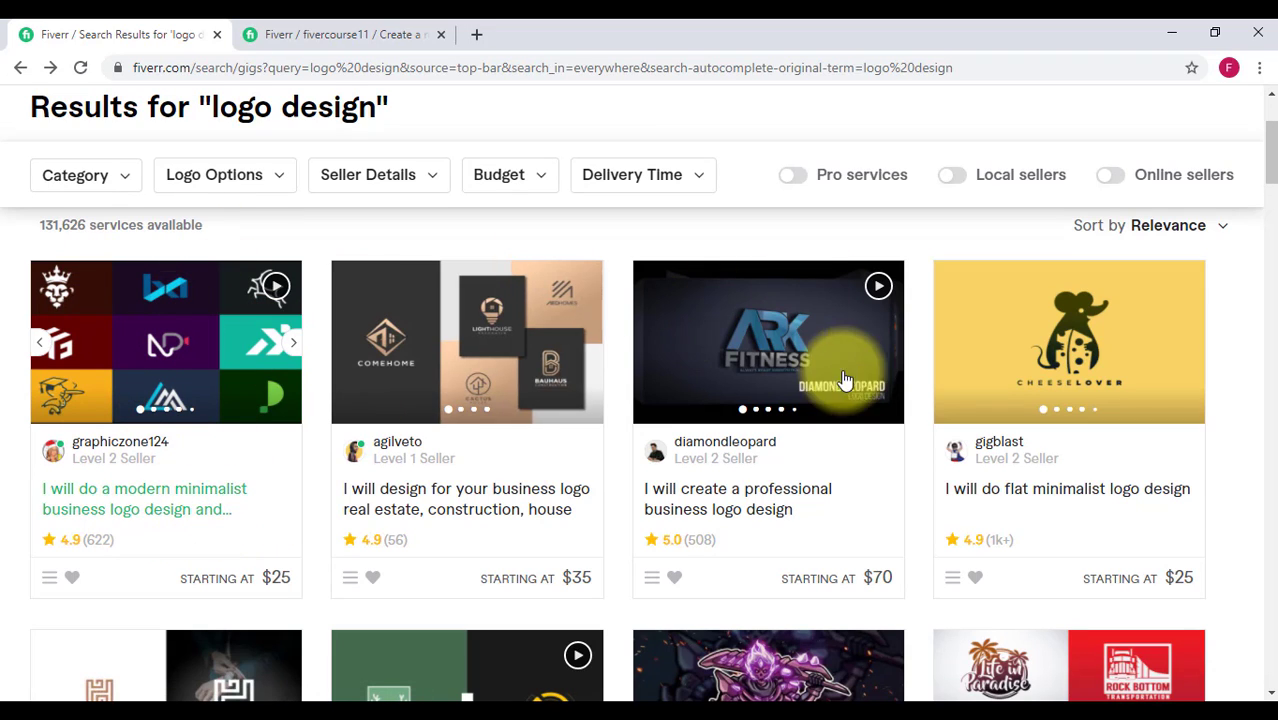
mouse_move(756, 334)
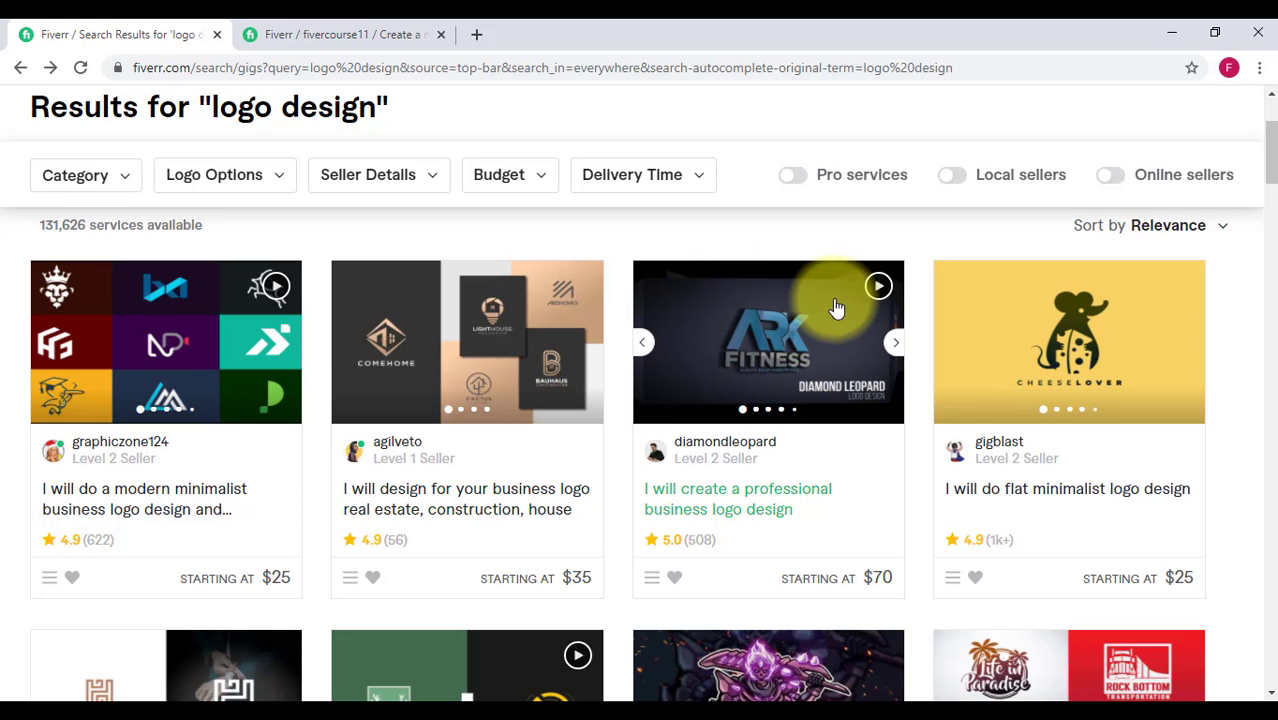
scroll(1136, 372, down, 2)
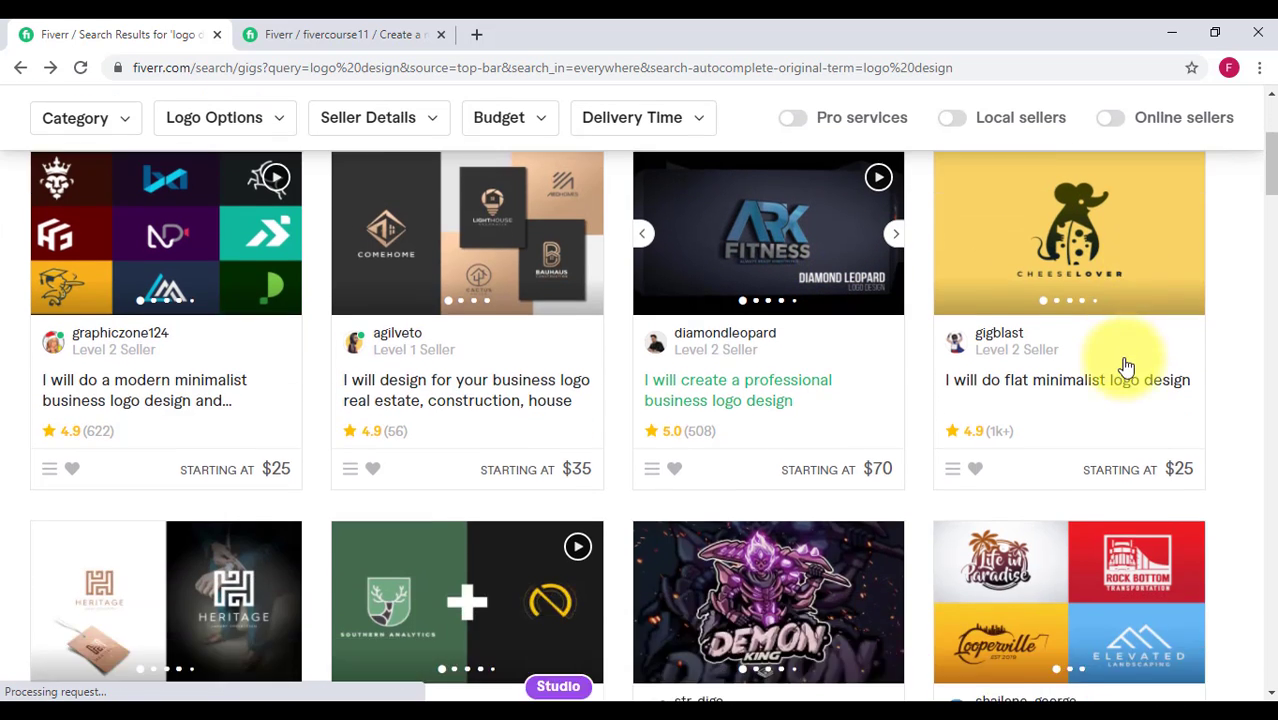
scroll(1085, 360, up, 3)
scroll(1016, 393, down, 3)
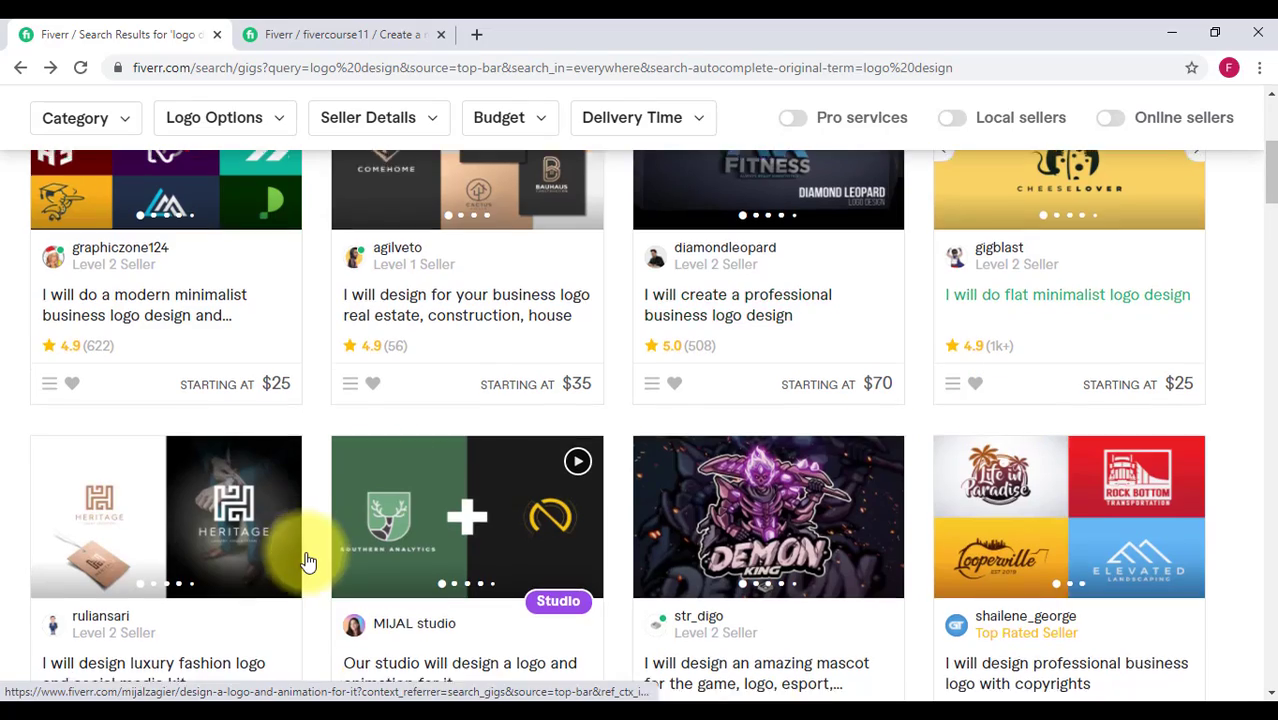
scroll(311, 545, up, 4)
scroll(312, 538, down, 5)
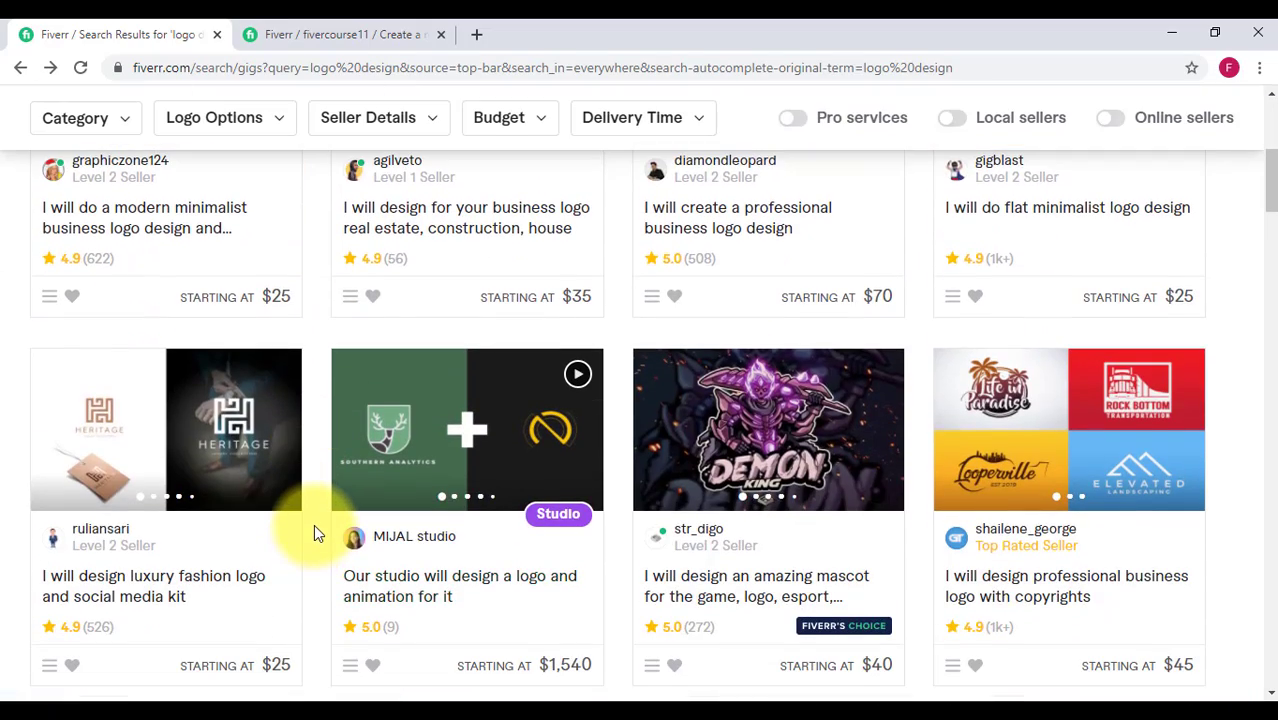
scroll(323, 550, up, 5)
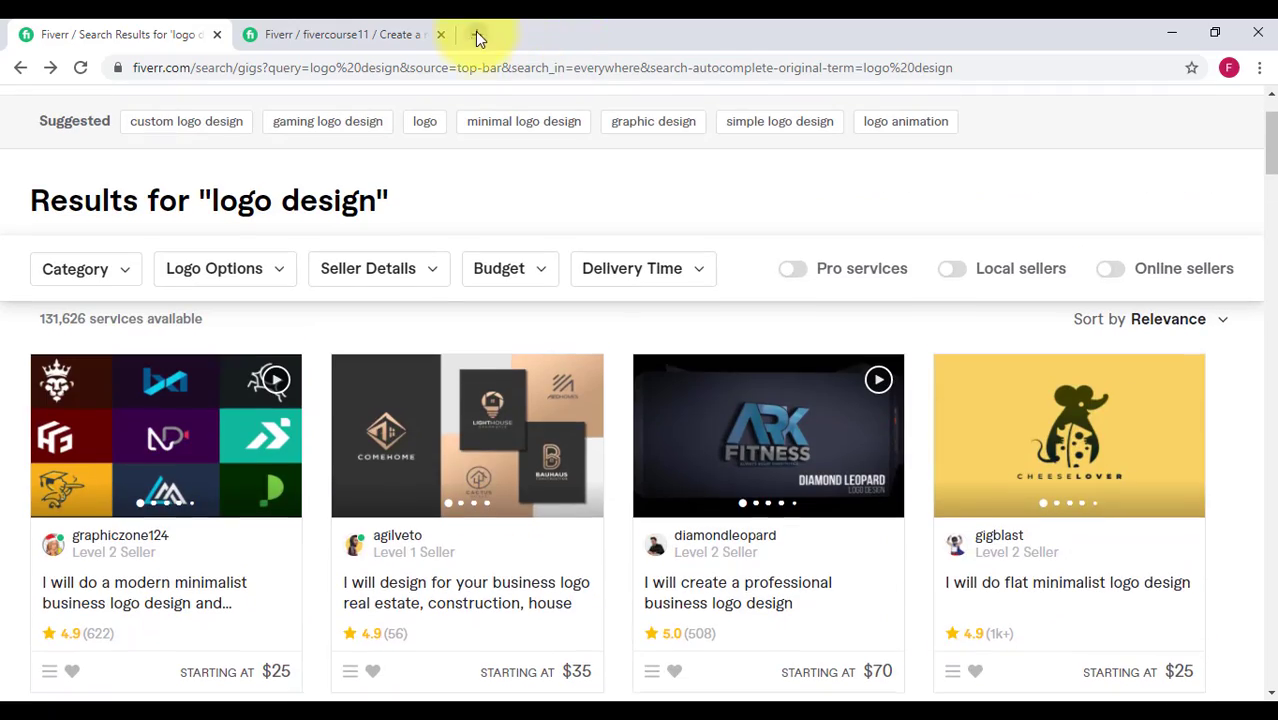
Open freepik.com in a new browser tab and search all its resources for "logo"
click(476, 34)
text(freep)
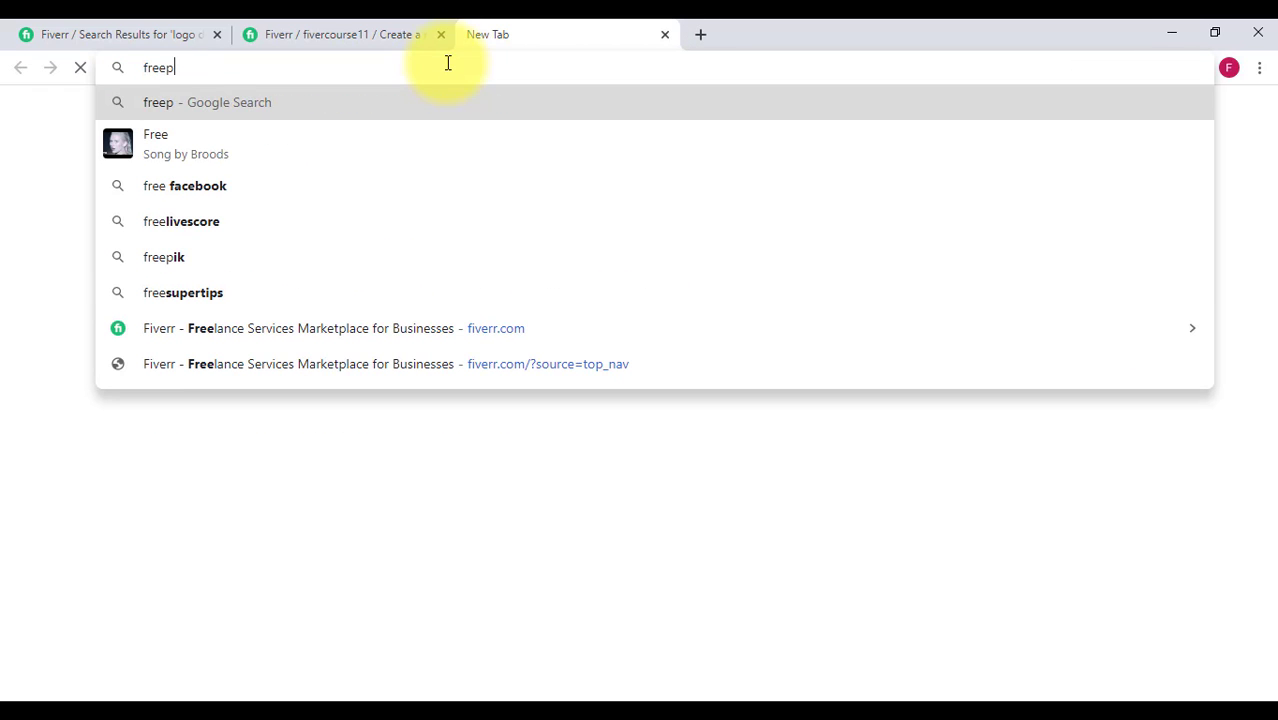
text(ik.com)
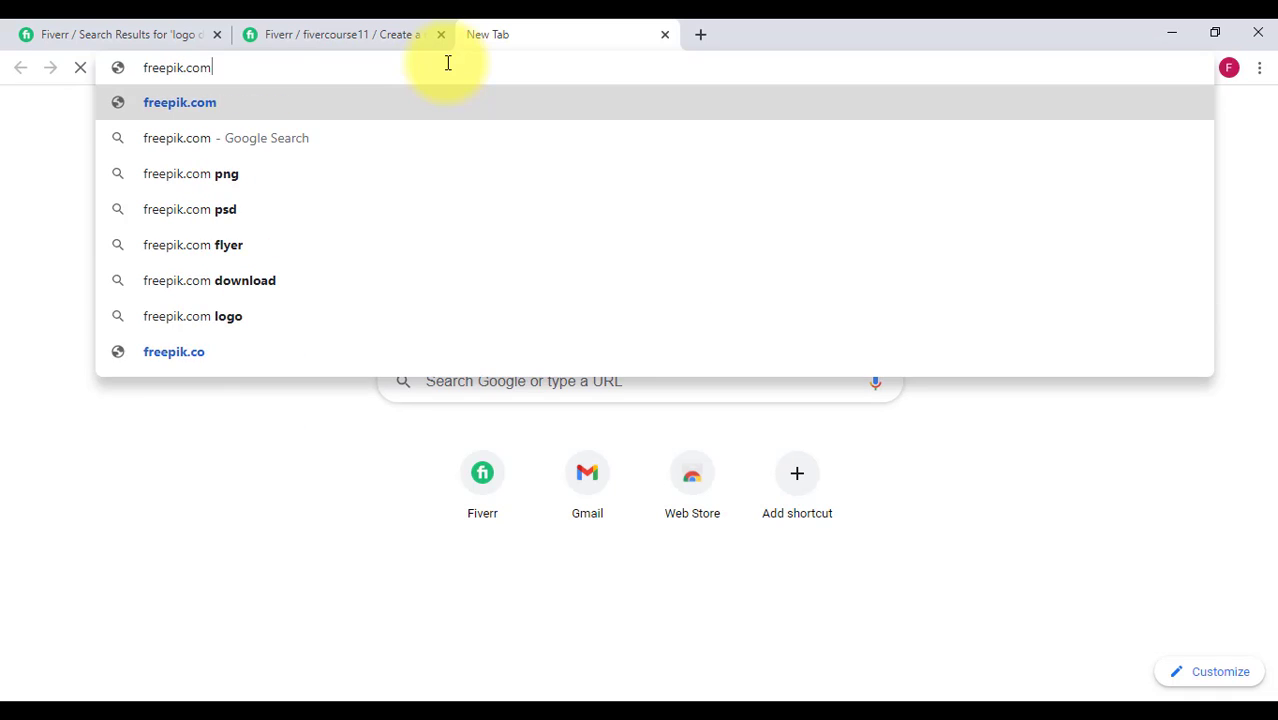
key(Return)
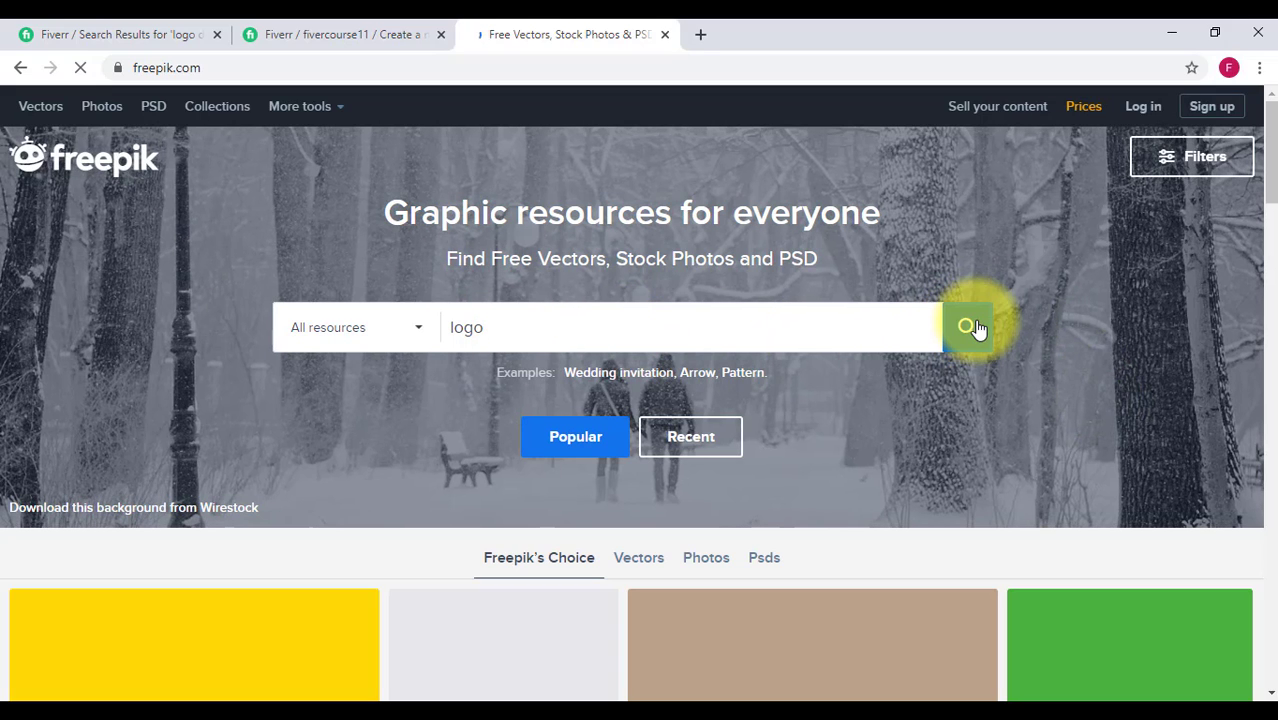
click(970, 327)
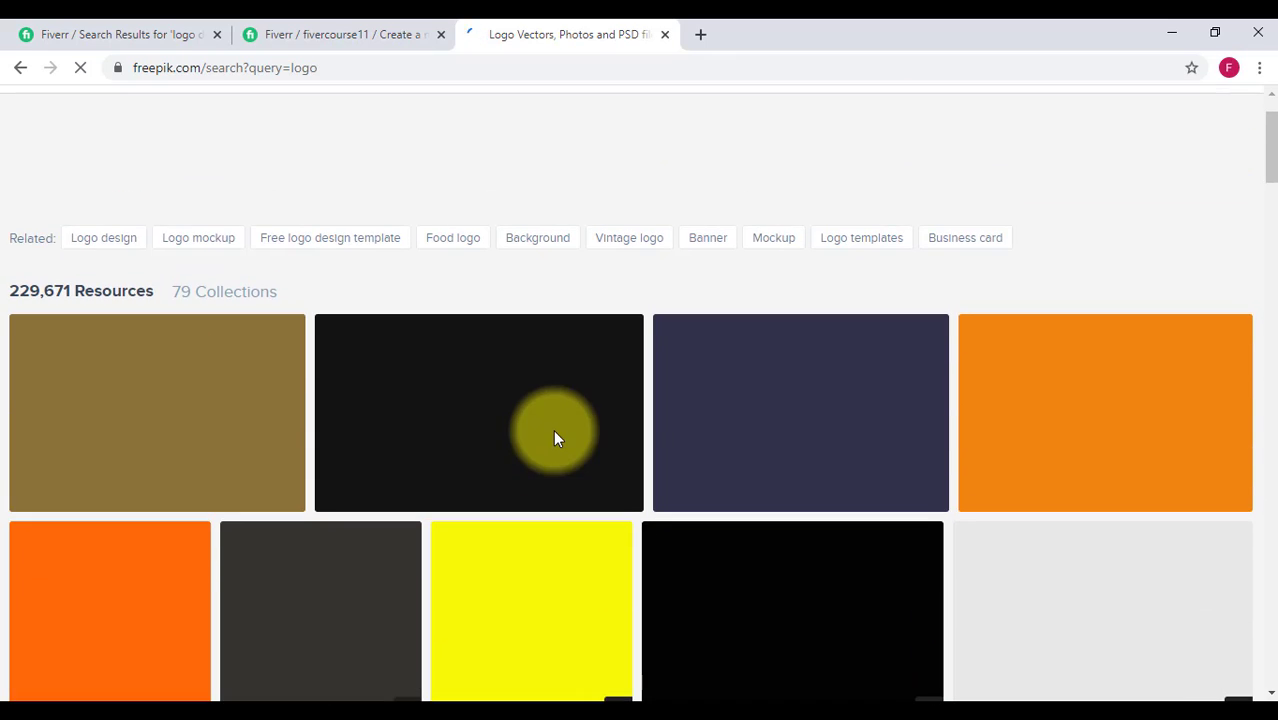
Examine the logo templates and mockups in the Freepik results as possible gig images
scroll(553, 440, down, 5)
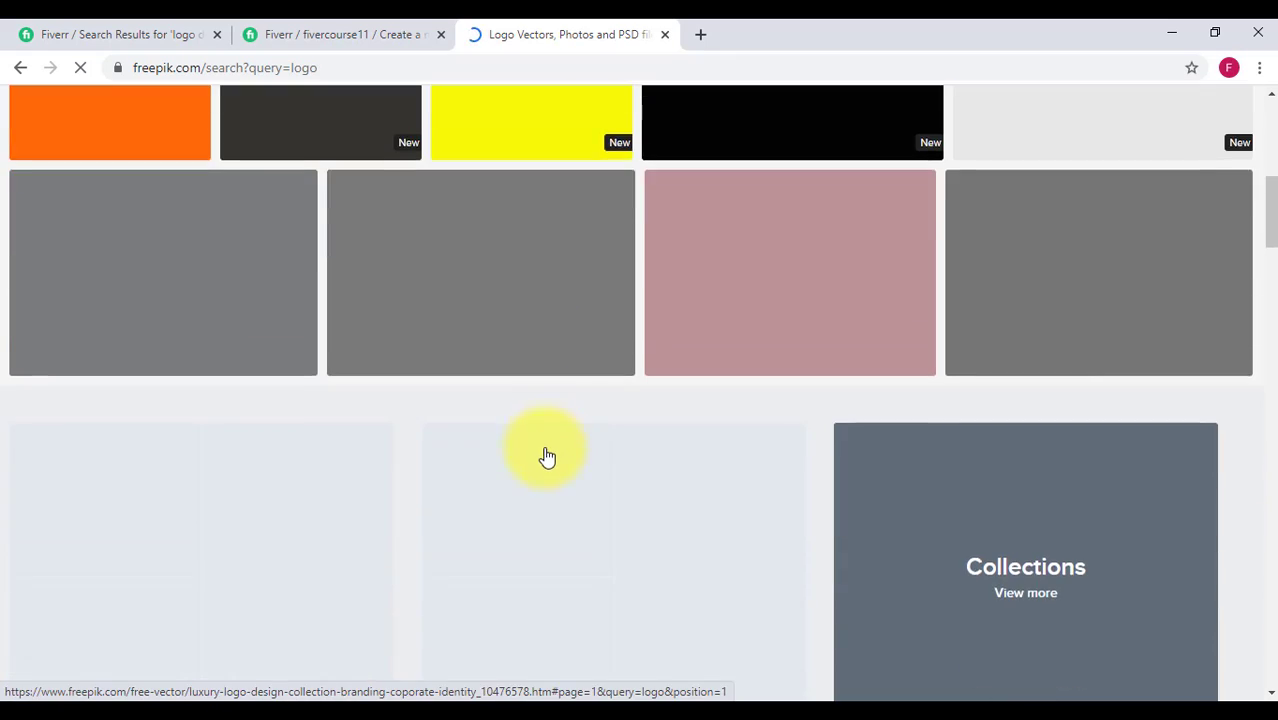
scroll(547, 456, down, 4)
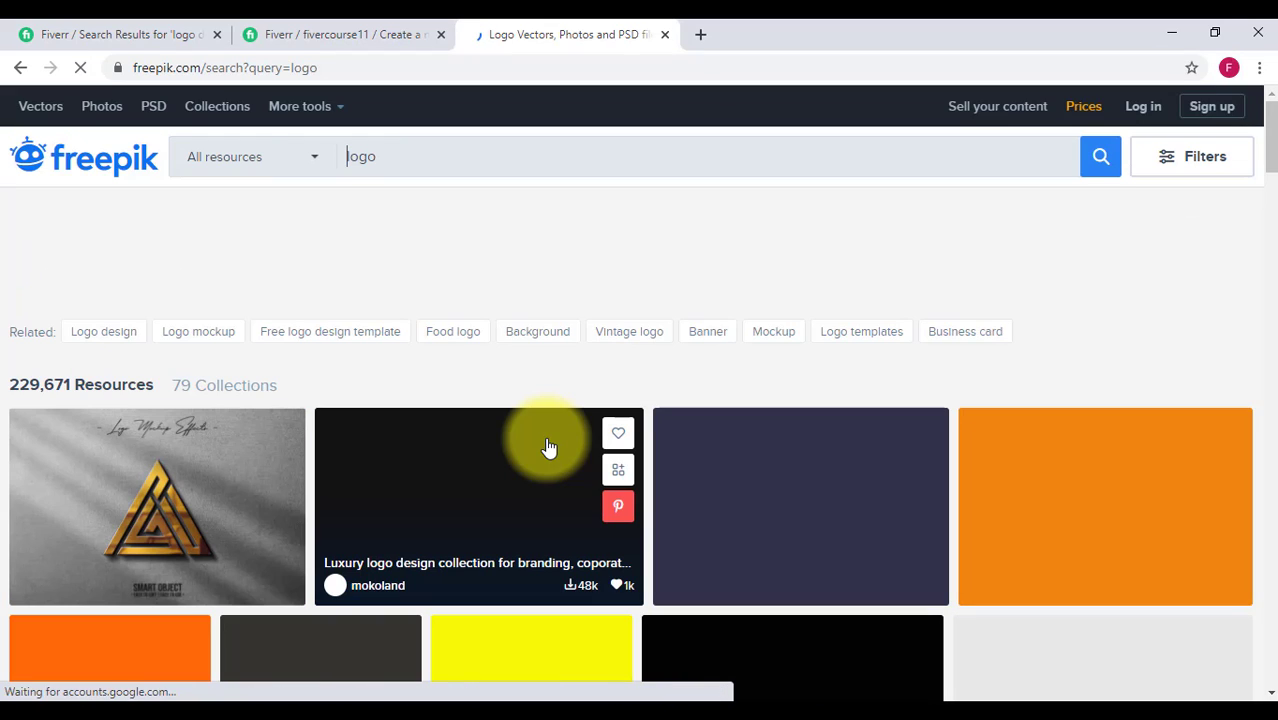
scroll(240, 565, down, 2)
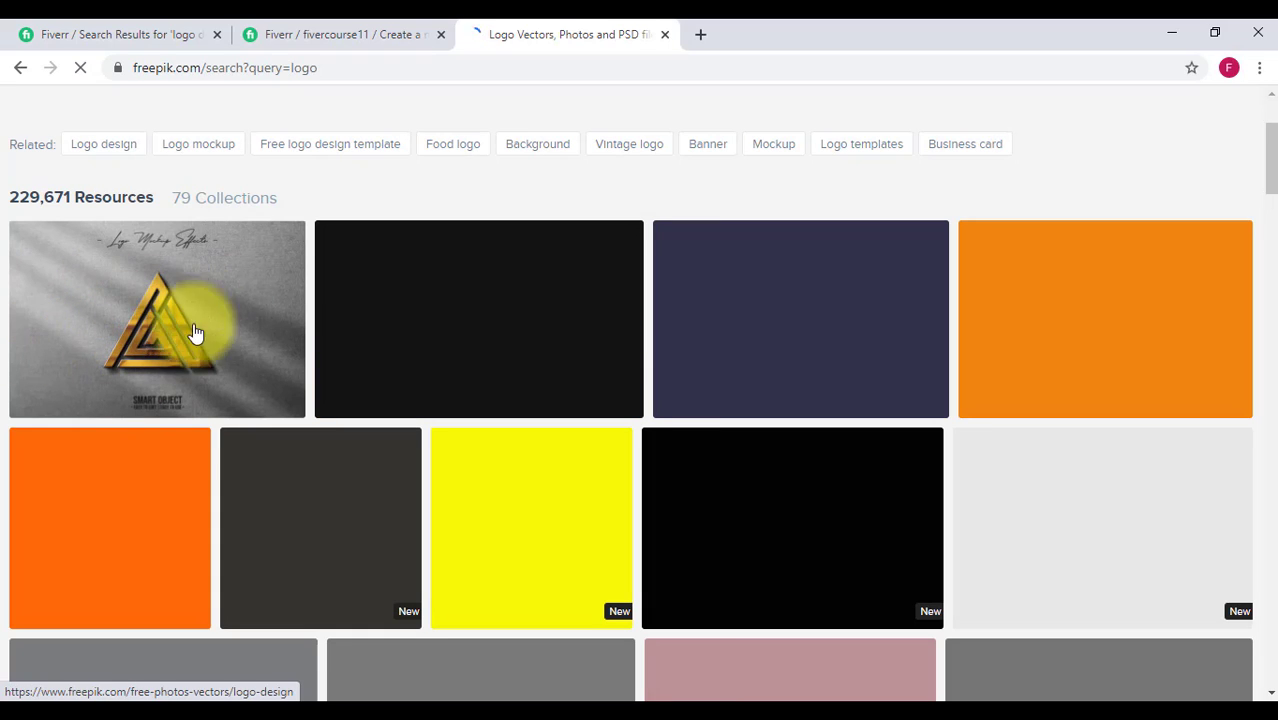
mouse_move(165, 322)
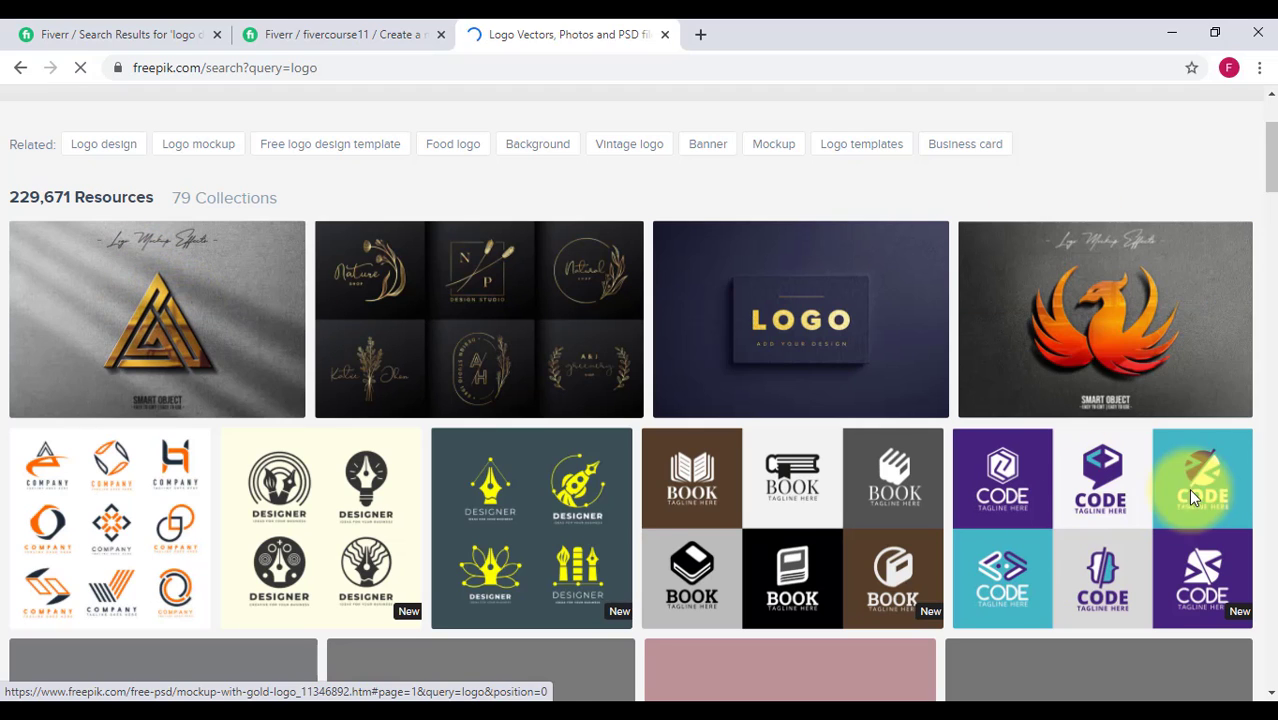
scroll(1130, 460, down, 3)
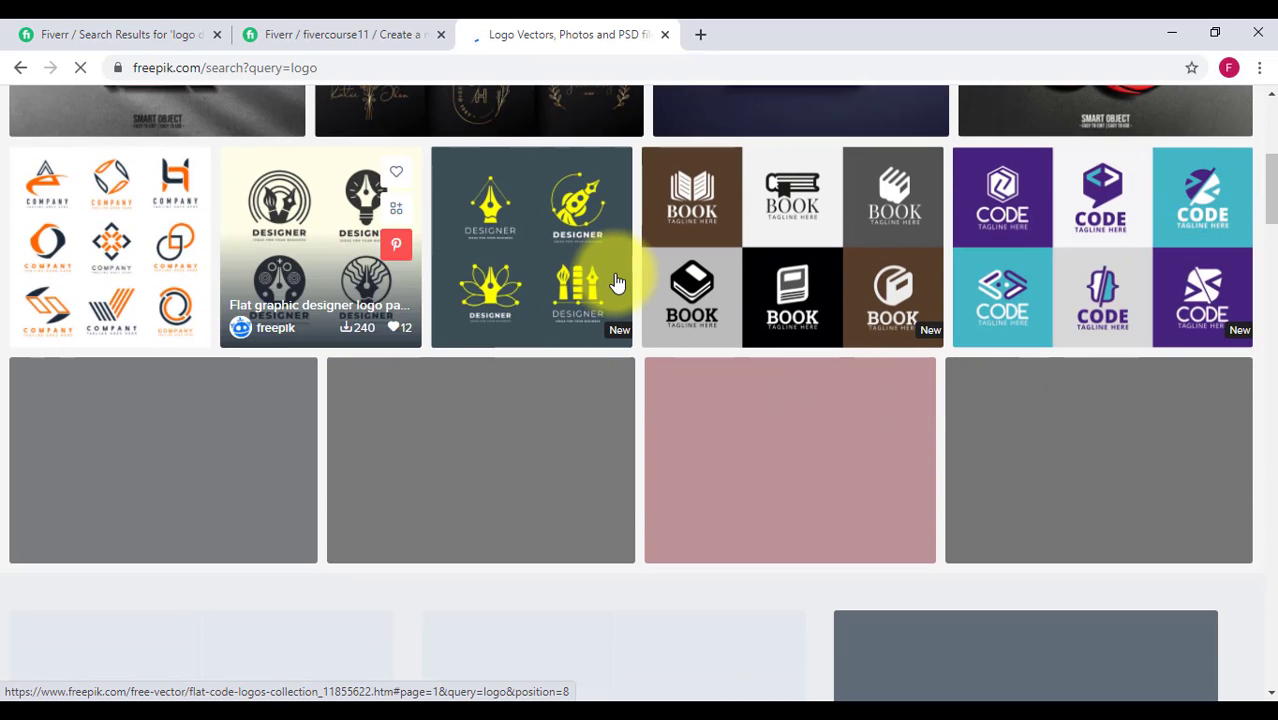
scroll(613, 275, down, 2)
scroll(929, 329, up, 3)
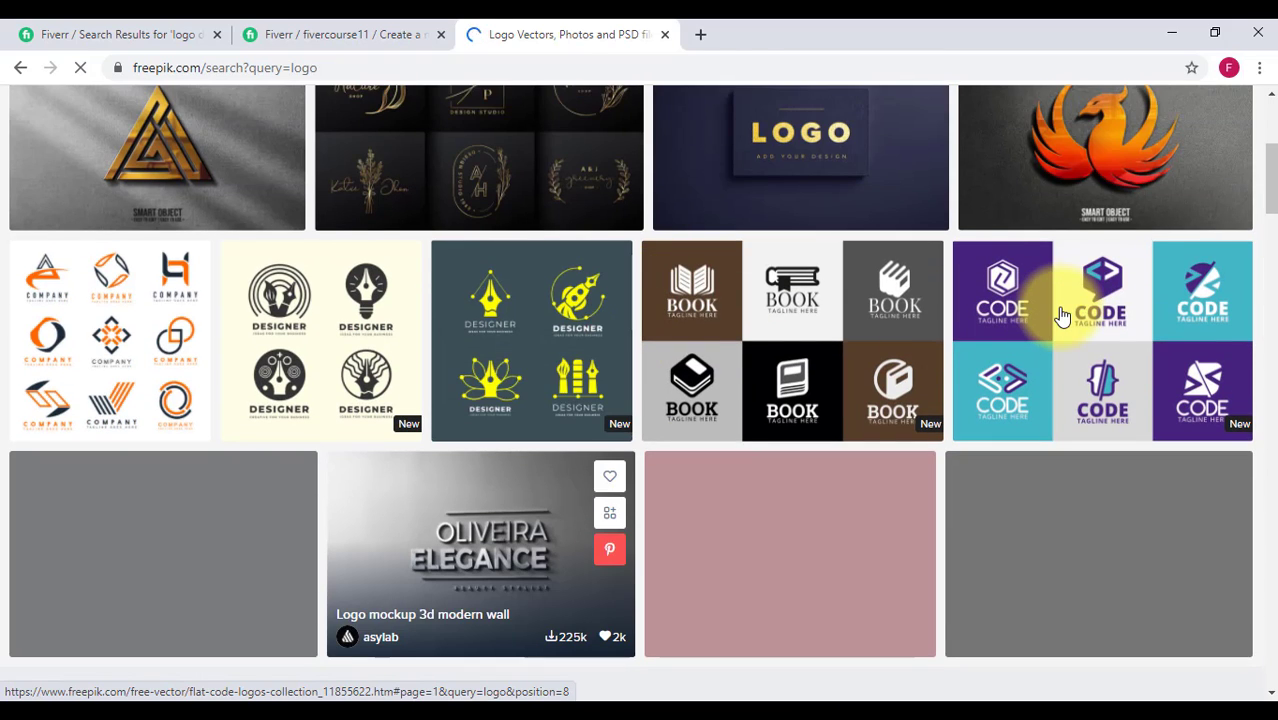
scroll(525, 486, down, 2)
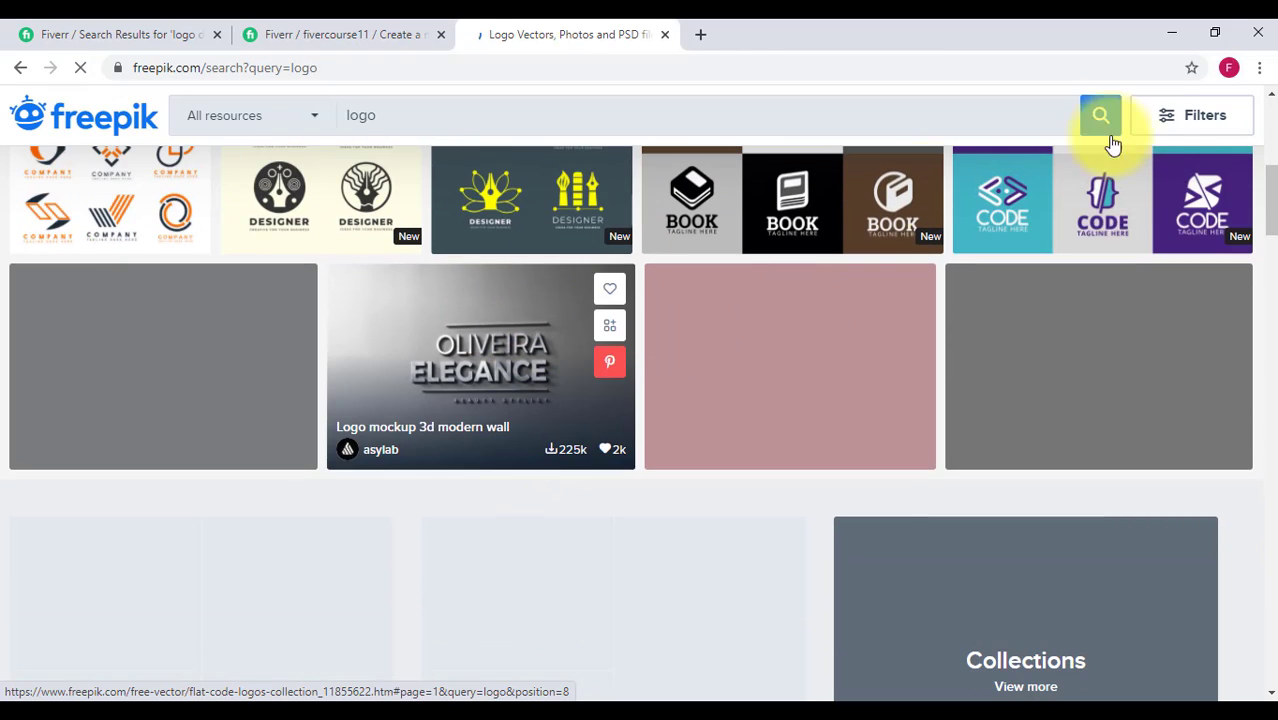
Browse the logo search results and open the "Mockup-with-gold-logo" resource
scroll(1160, 218, up, 1)
scroll(653, 415, up, 3)
scroll(474, 480, down, 3)
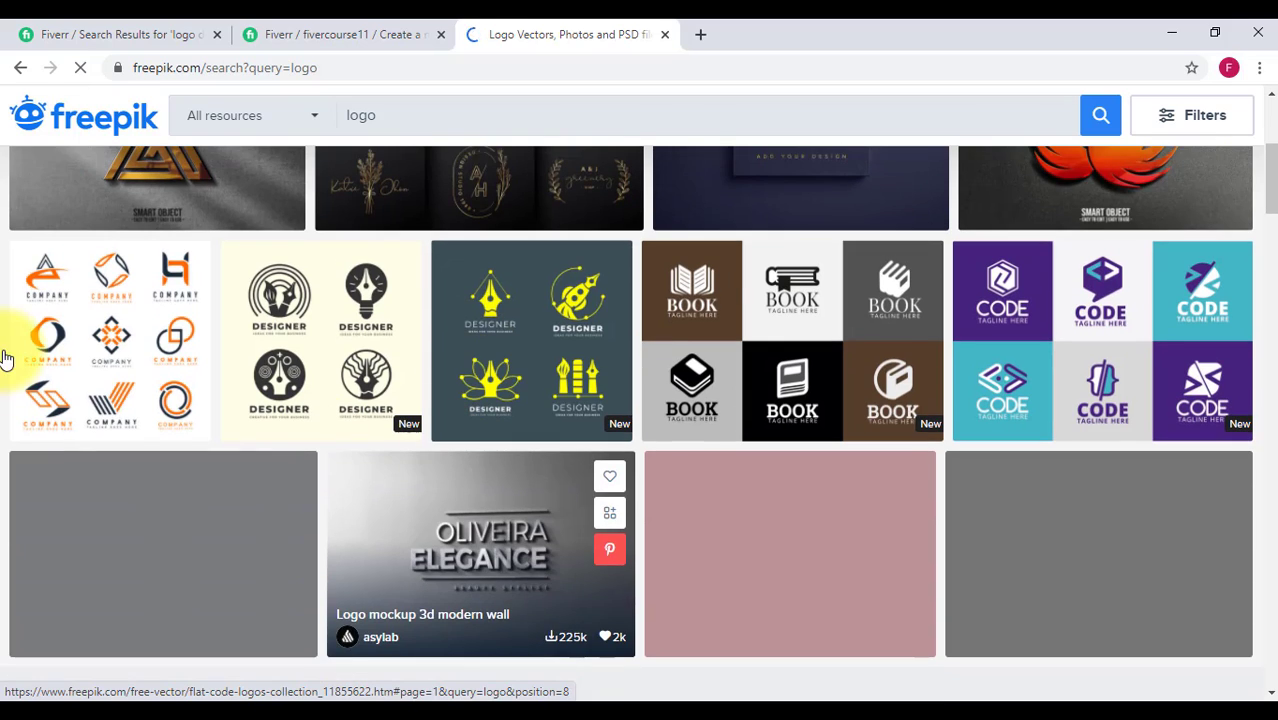
scroll(402, 448, down, 3)
scroll(317, 354, down, 3)
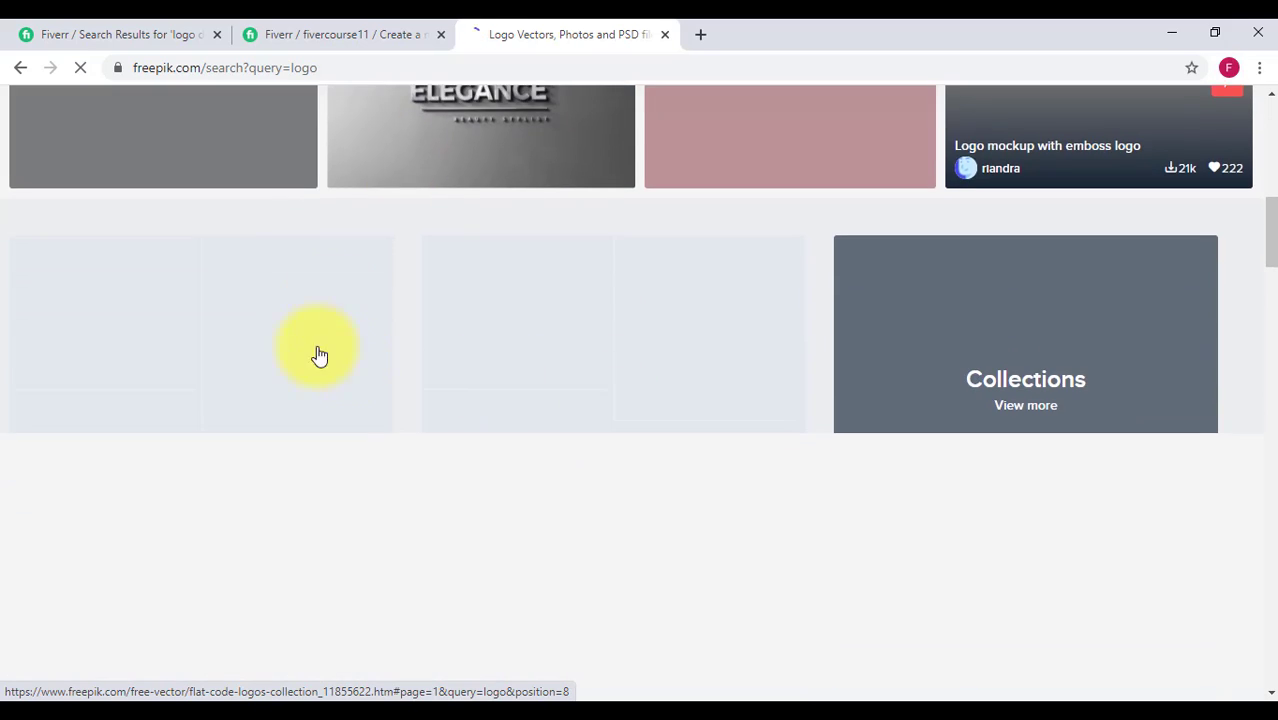
scroll(408, 222, up, 4)
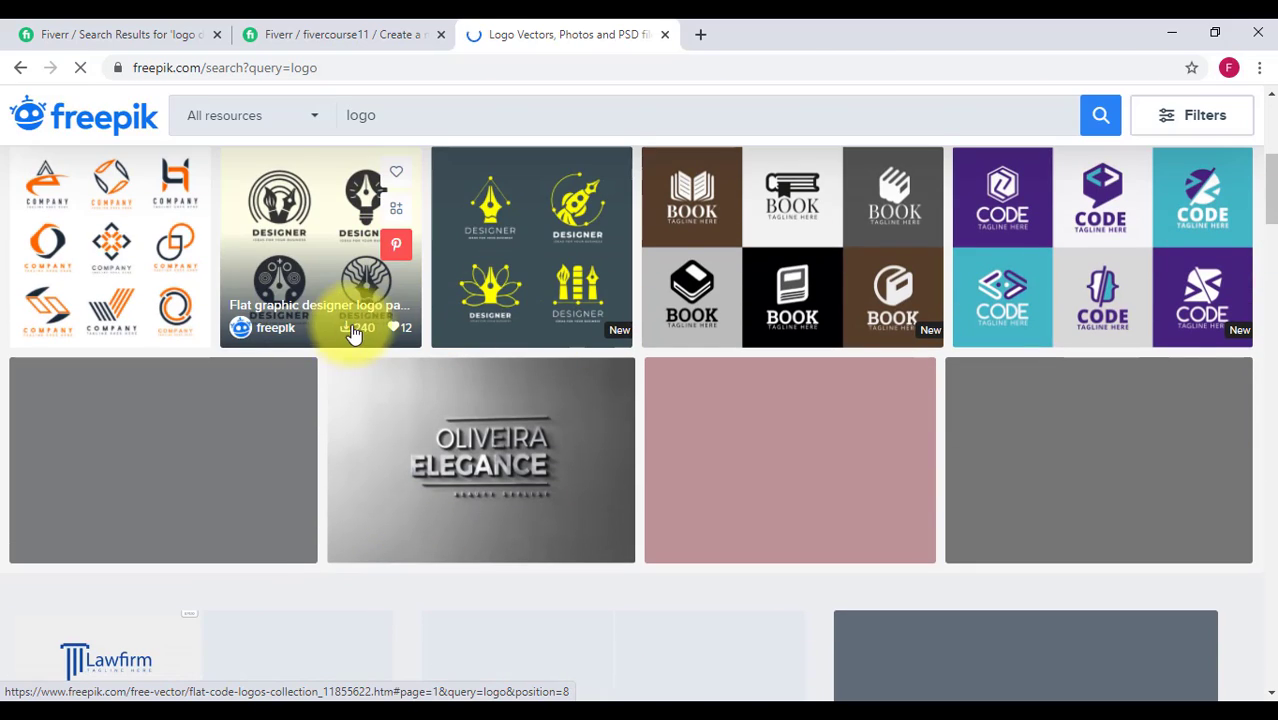
scroll(371, 300, up, 3)
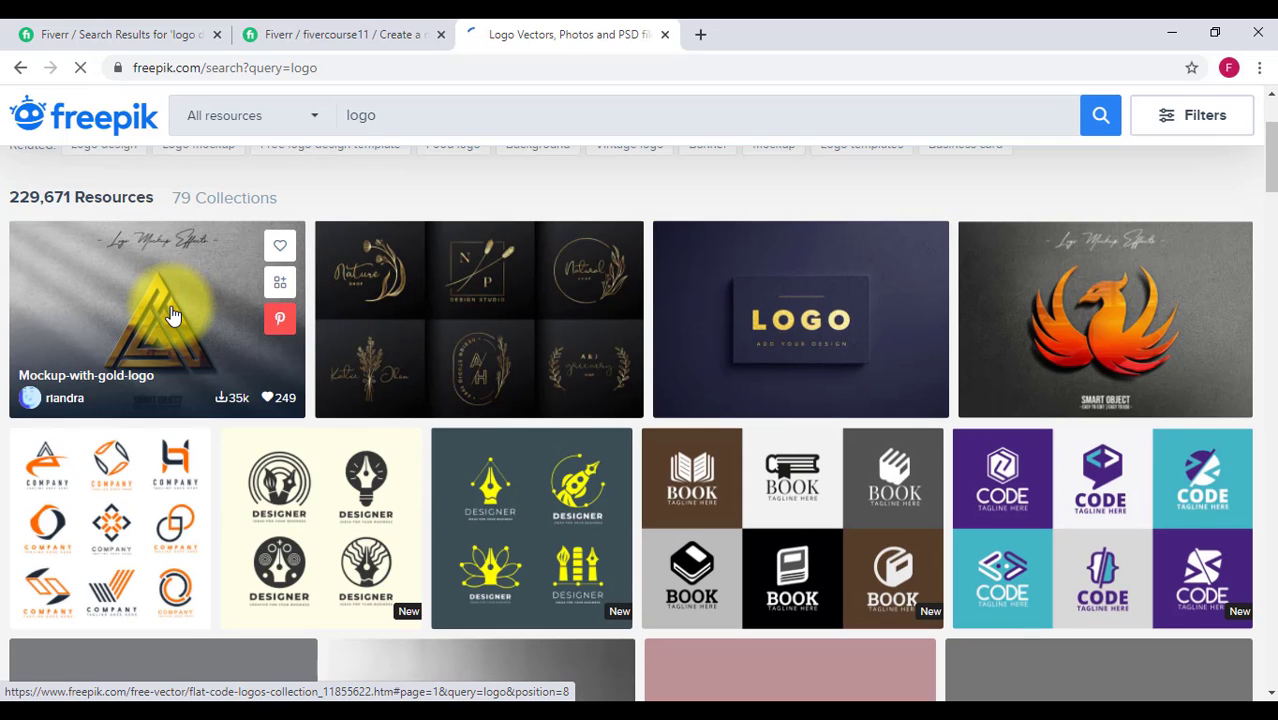
click(171, 315)
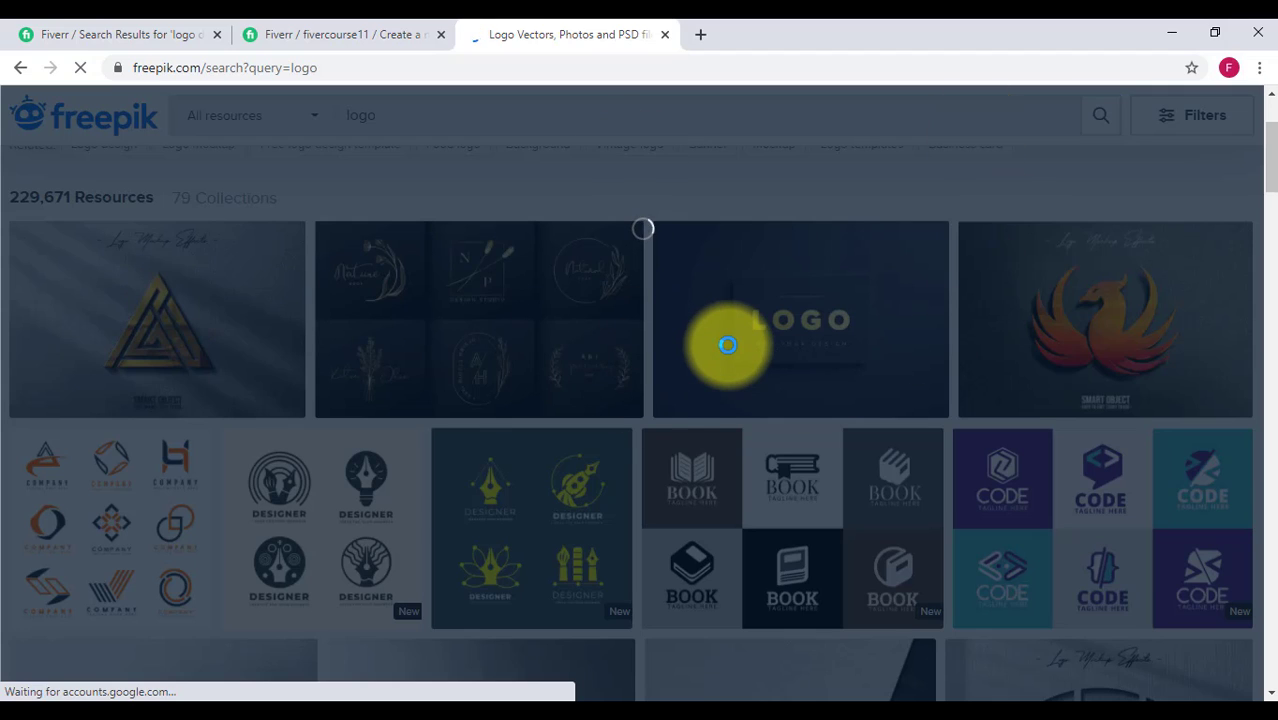
Return to the Fiverr "logo design" results and examine the cover images of the listed gigs
click(362, 28)
click(200, 32)
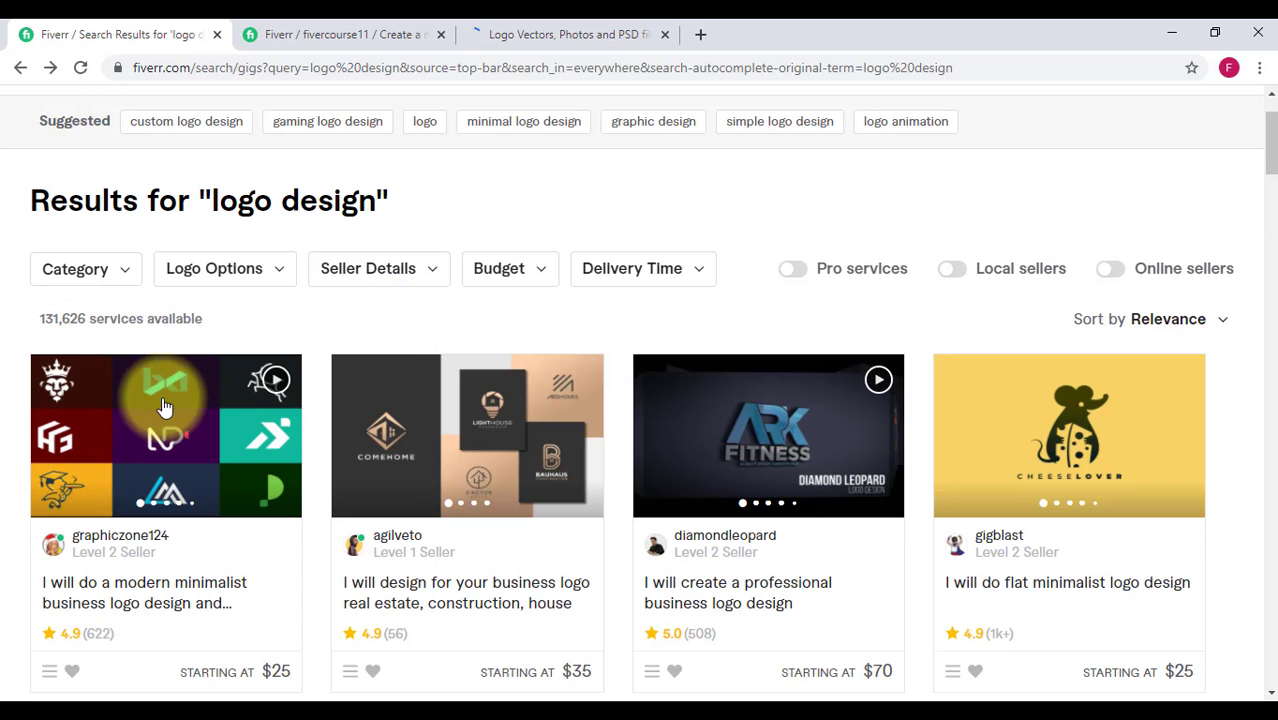
scroll(1046, 500, down, 3)
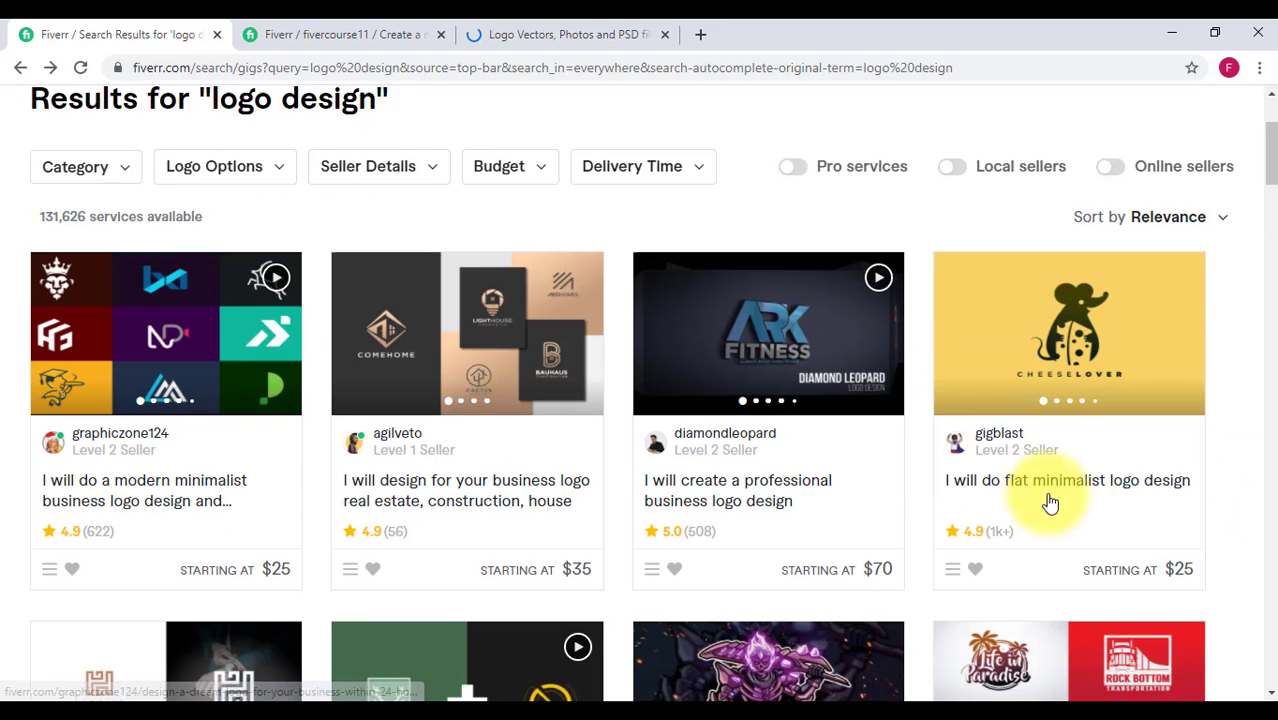
scroll(686, 476, down, 2)
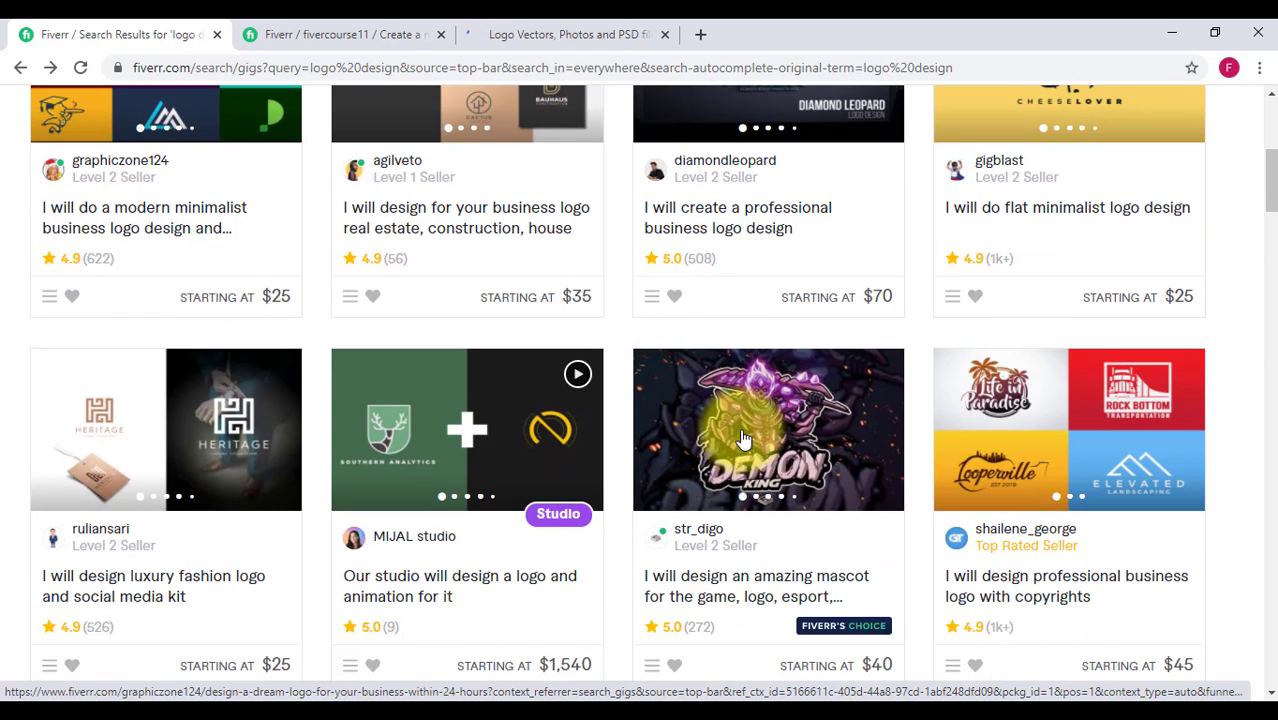
scroll(730, 430, down, 3)
scroll(730, 420, up, 7)
Switch back to Freepik and view the gold logo mockup's preview, file format and license details
click(603, 24)
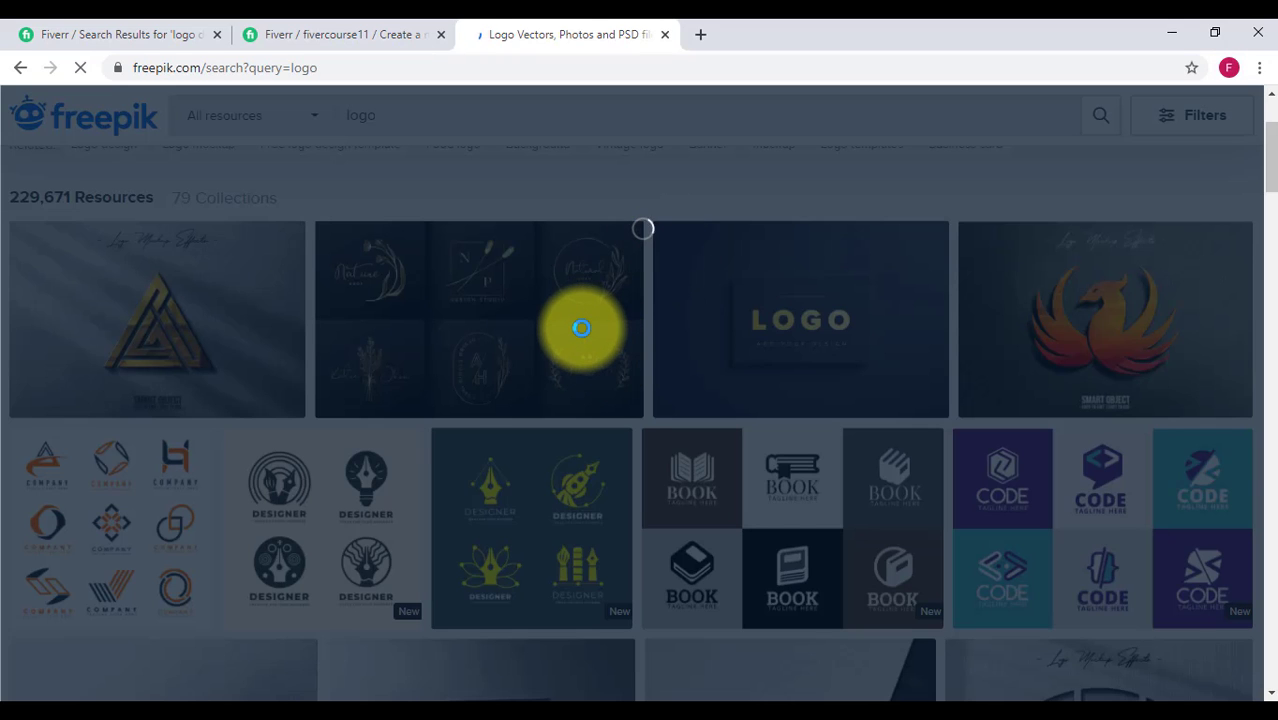
click(322, 30)
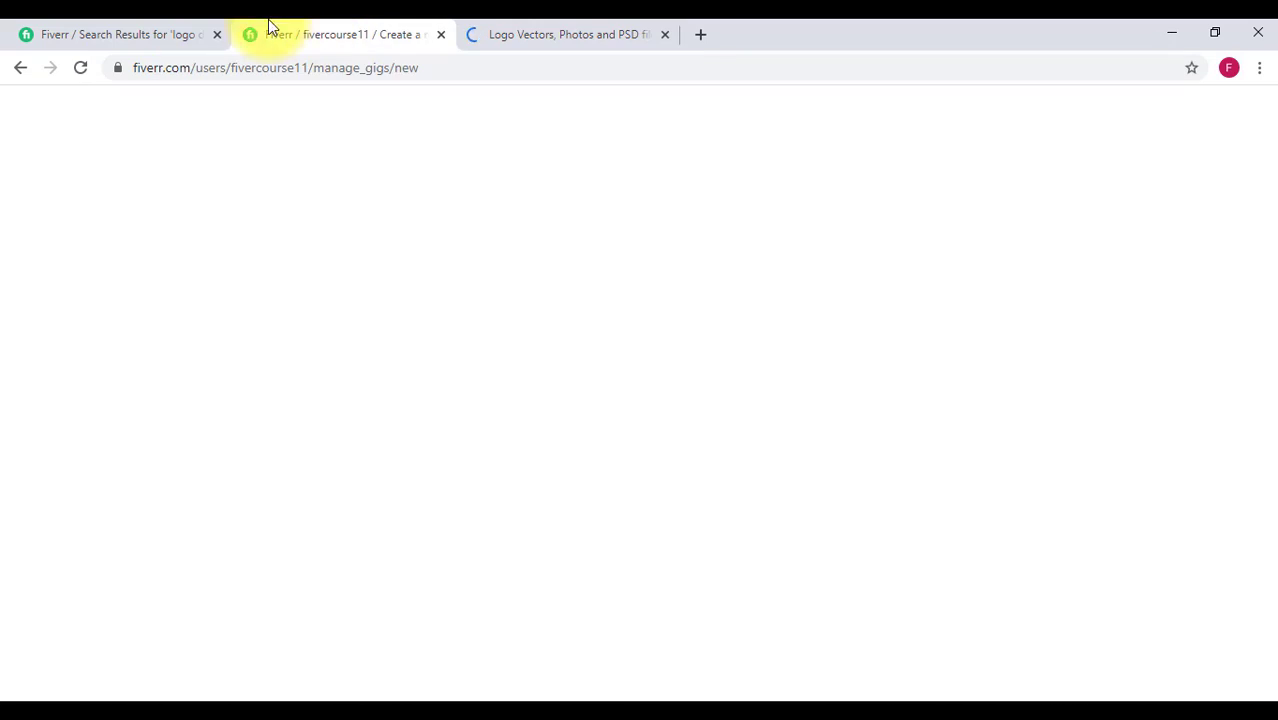
click(123, 30)
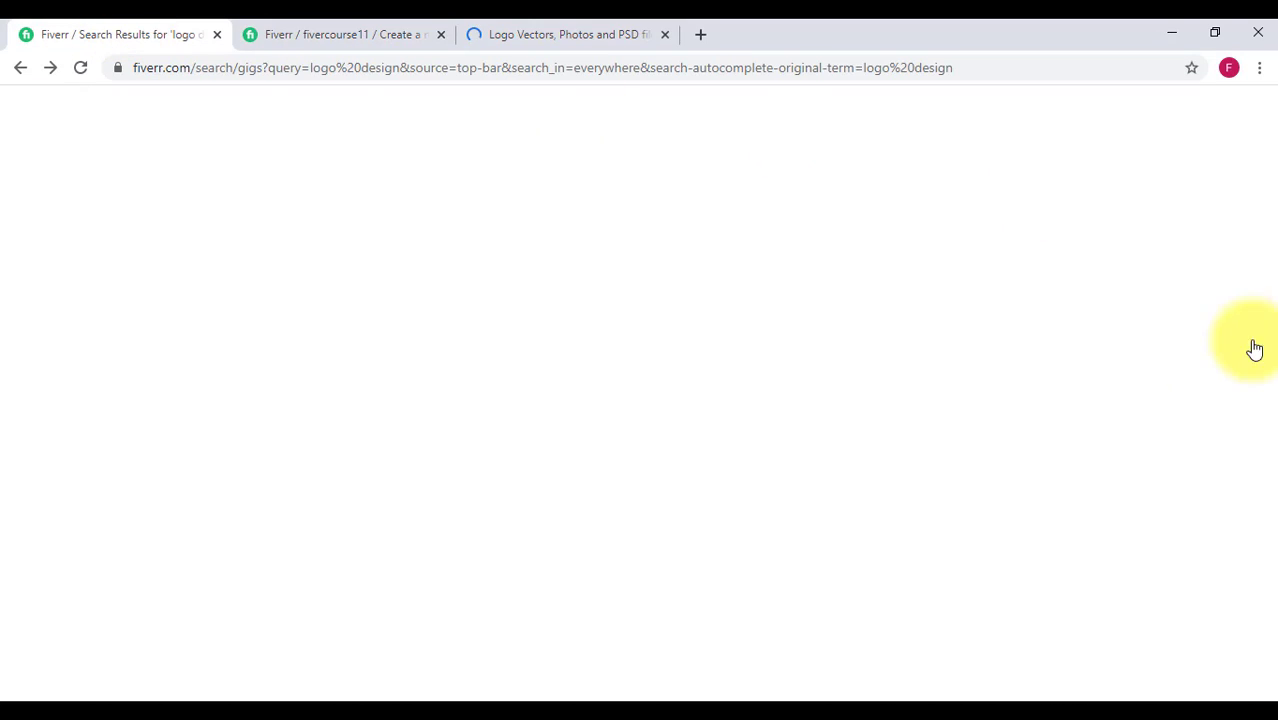
click(500, 32)
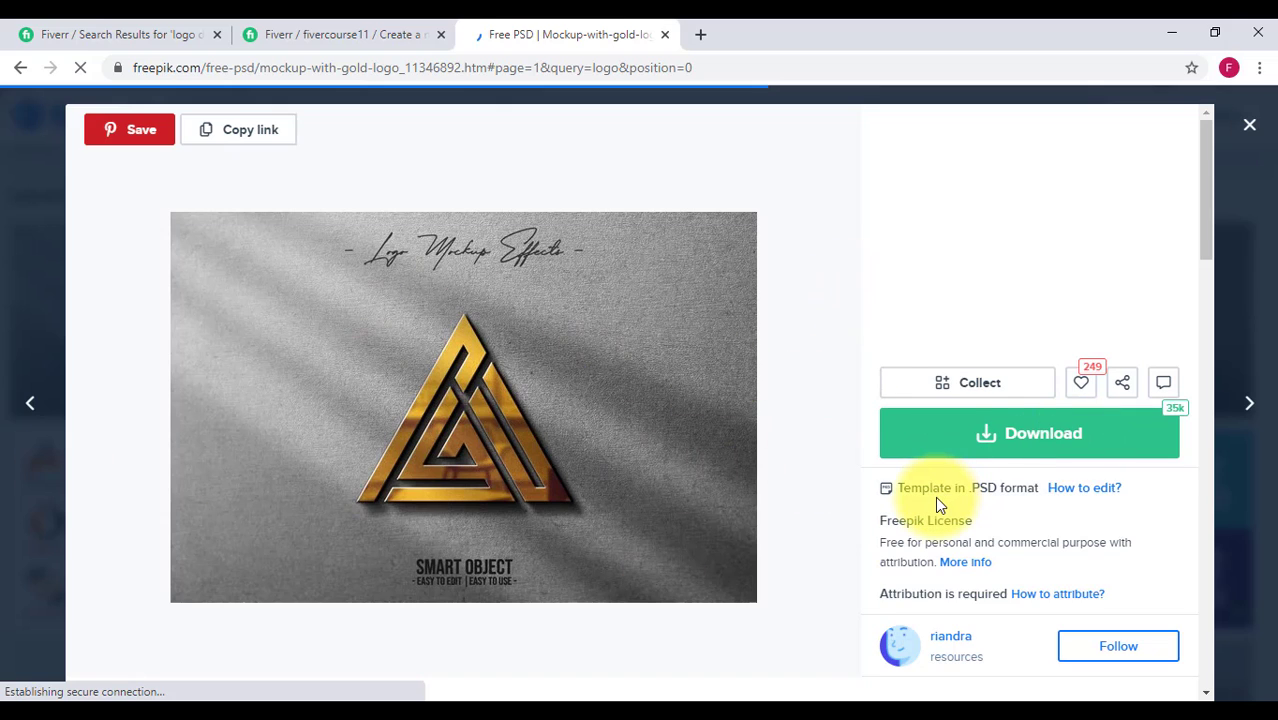
Switch to the new Fiverr gig form and review the guidance for its title and category fields
click(333, 32)
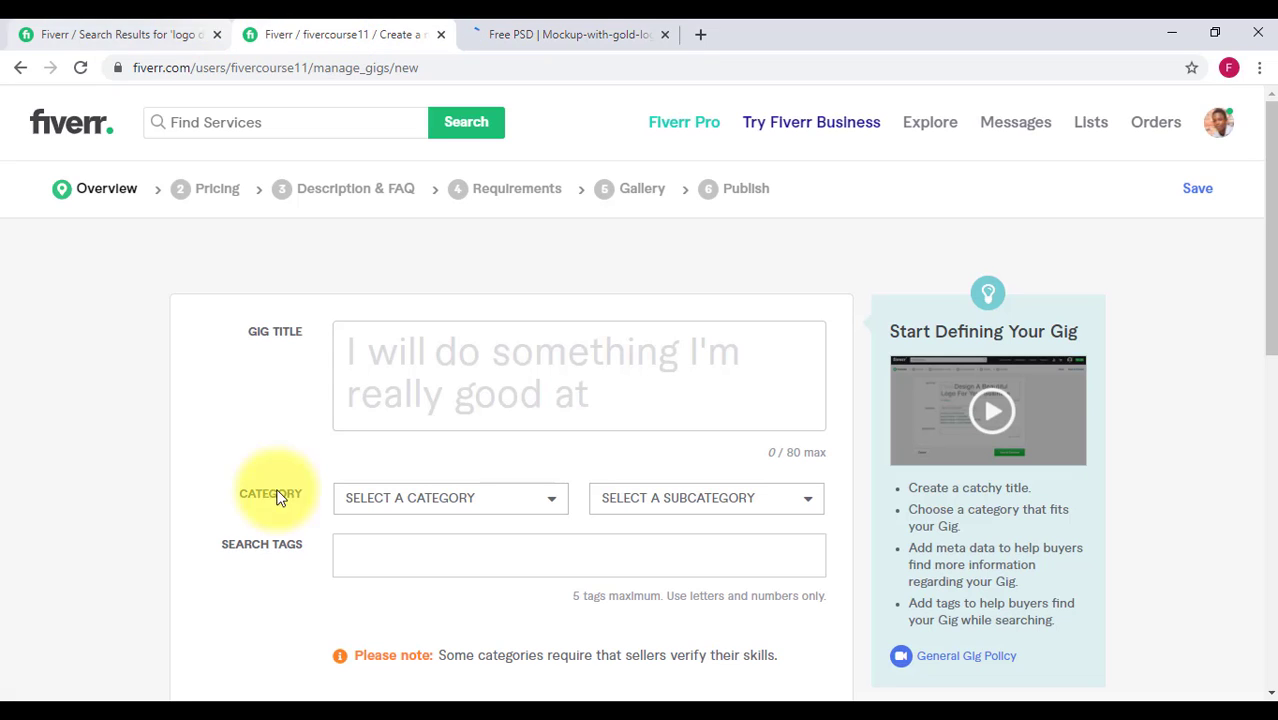
click(516, 366)
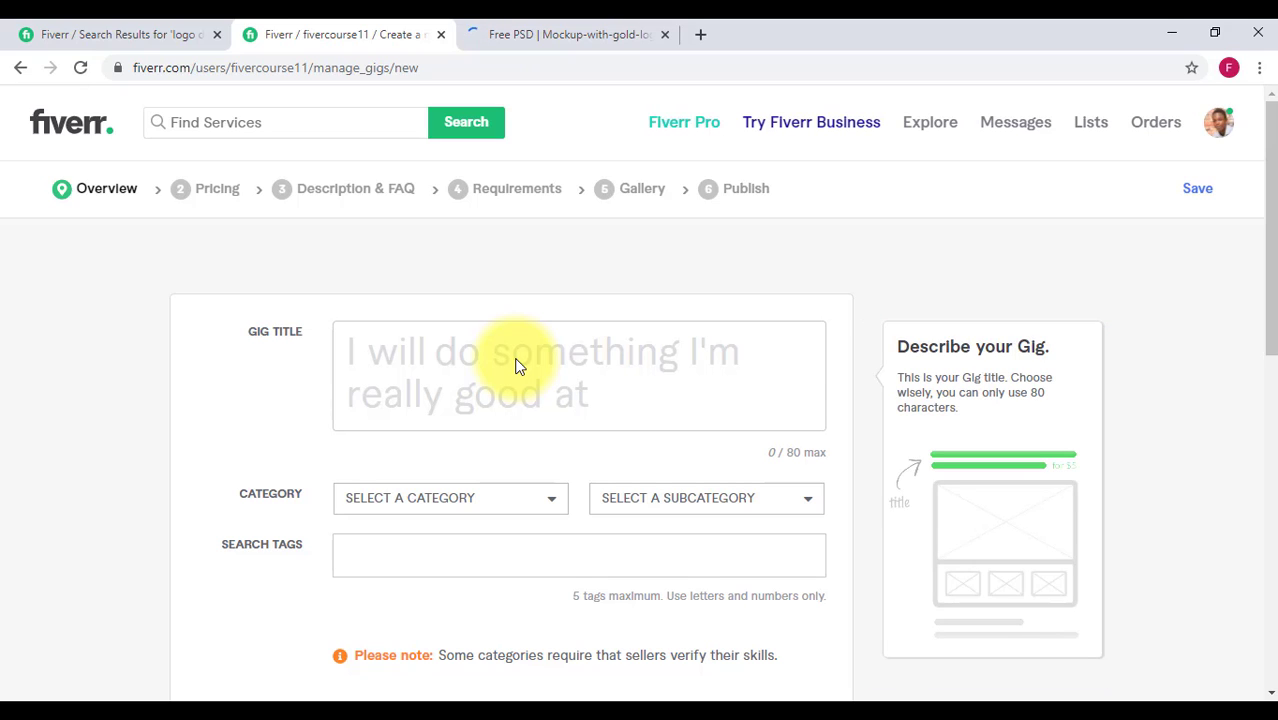
key(Tab)
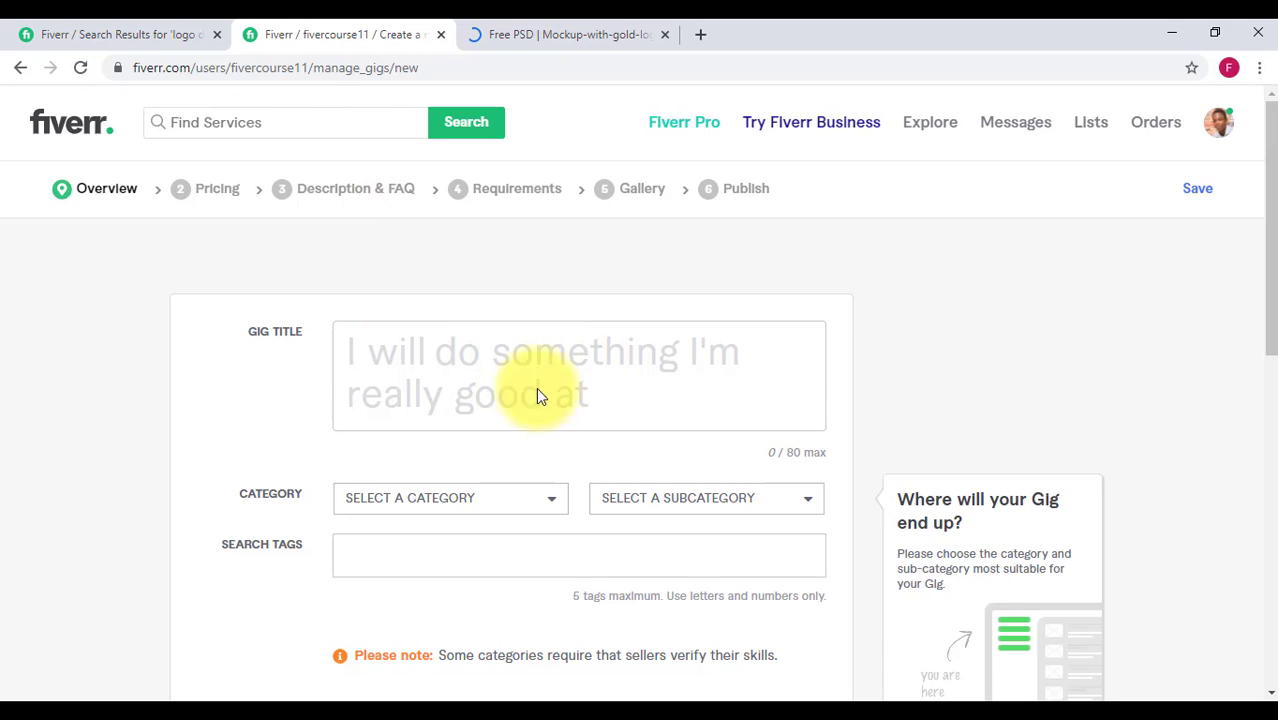
click(414, 360)
From the "logo design" results, open the real estate, construction and house logo gig in a new browser tab
click(143, 25)
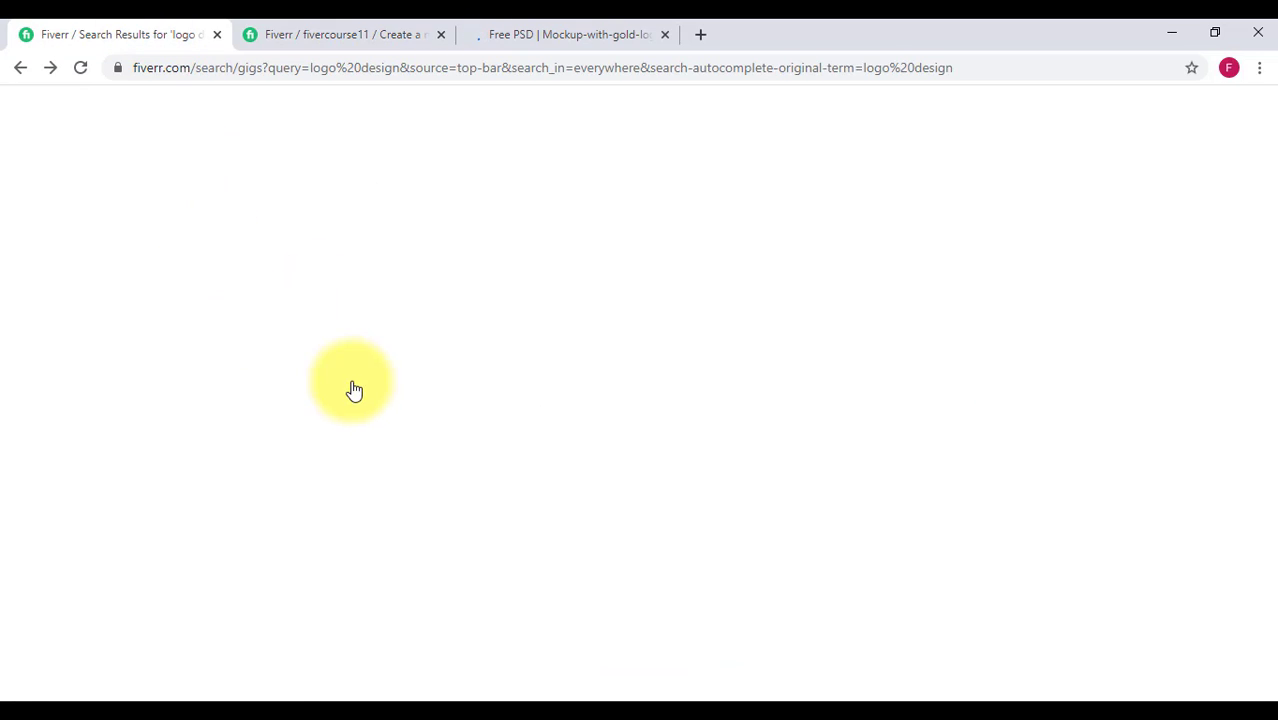
scroll(120, 565, down, 2)
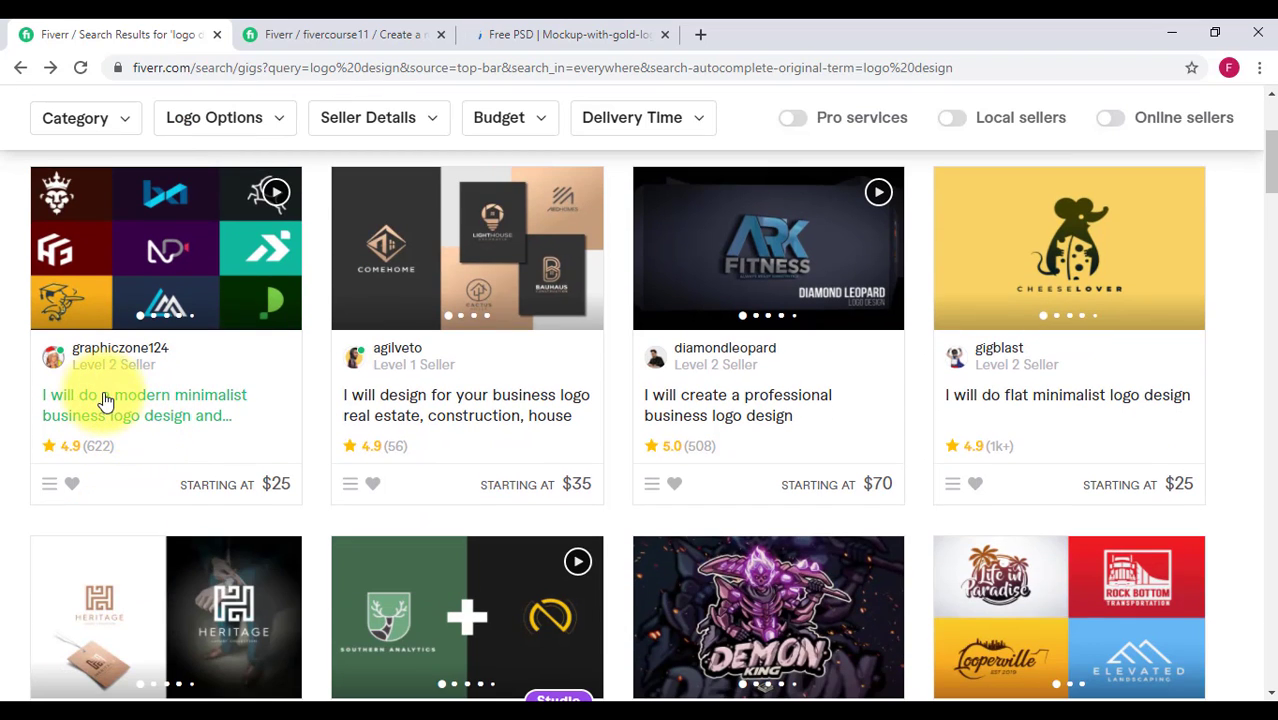
right_click(421, 405)
key(Escape)
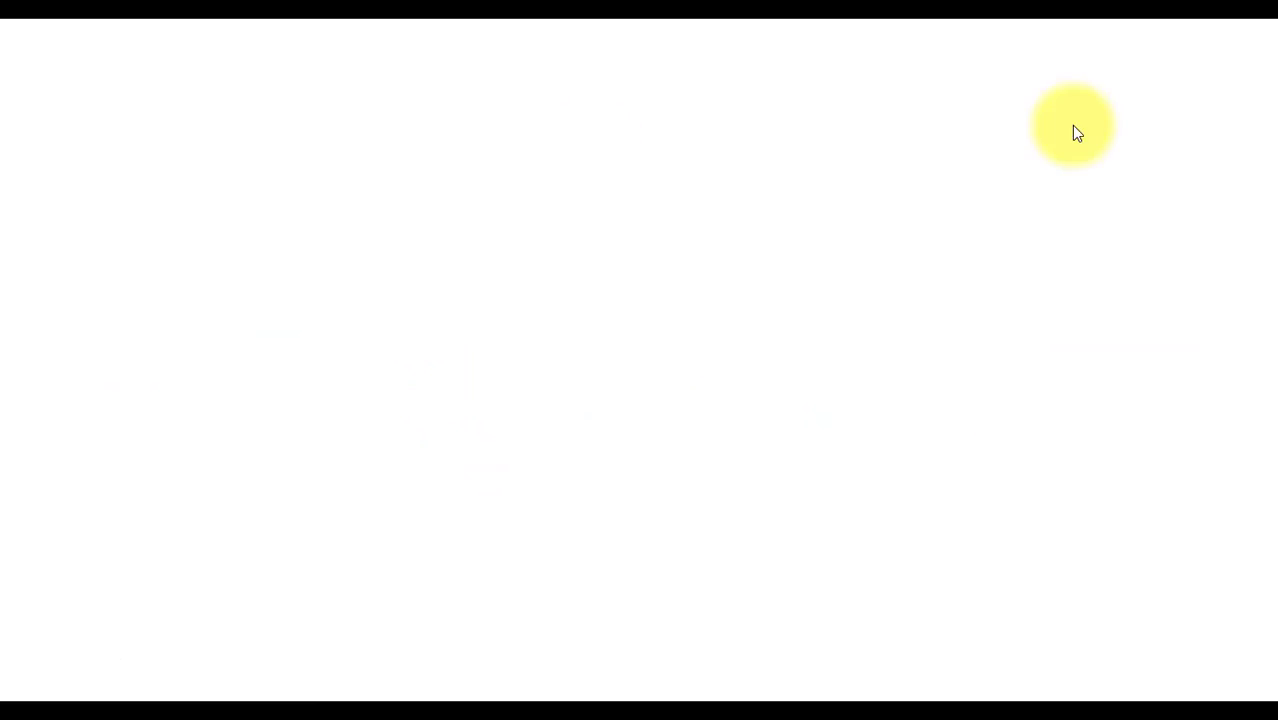
click(1265, 35)
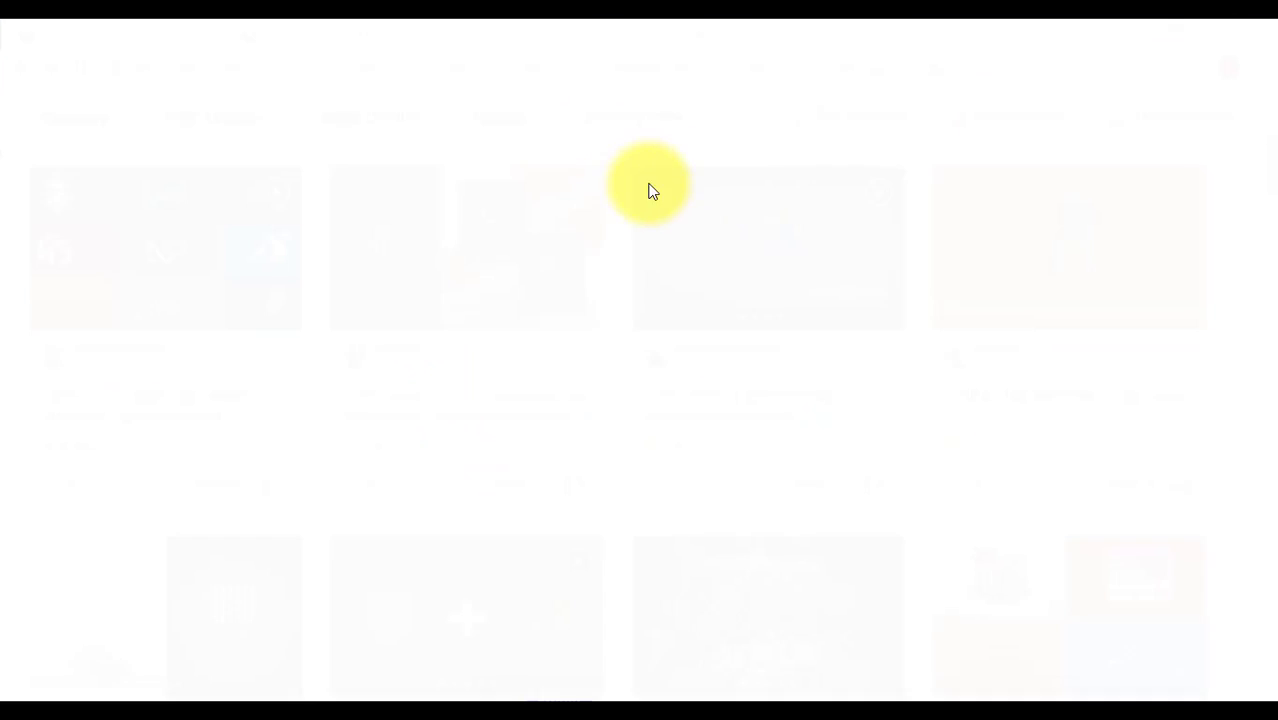
right_click(488, 418)
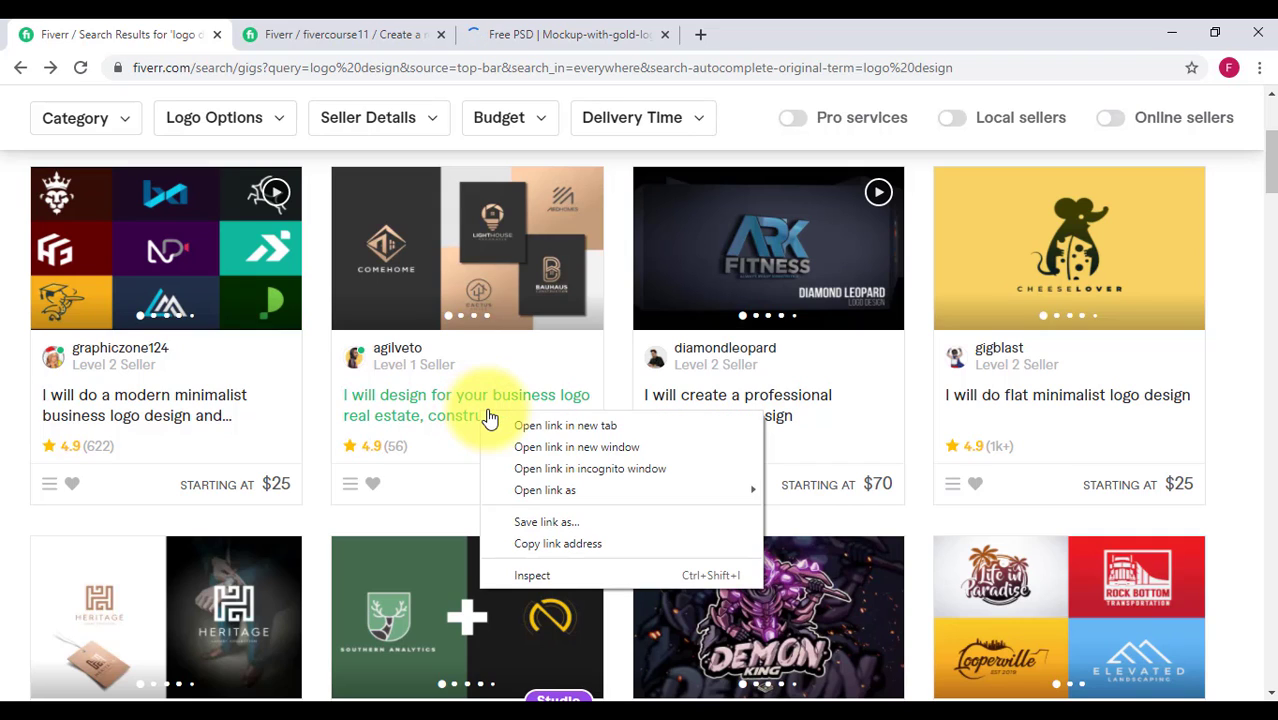
click(556, 424)
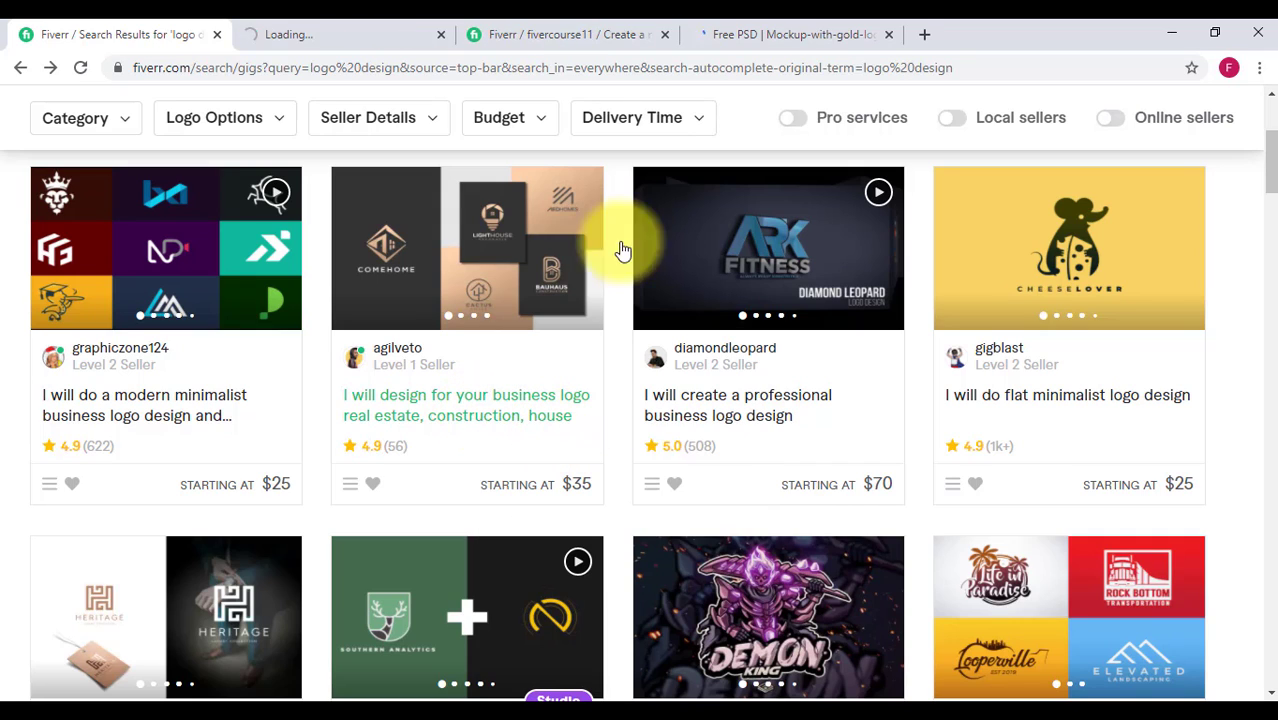
Examine the real estate logo gig's title, portfolio images, Basic package and reviews as a reference
click(567, 24)
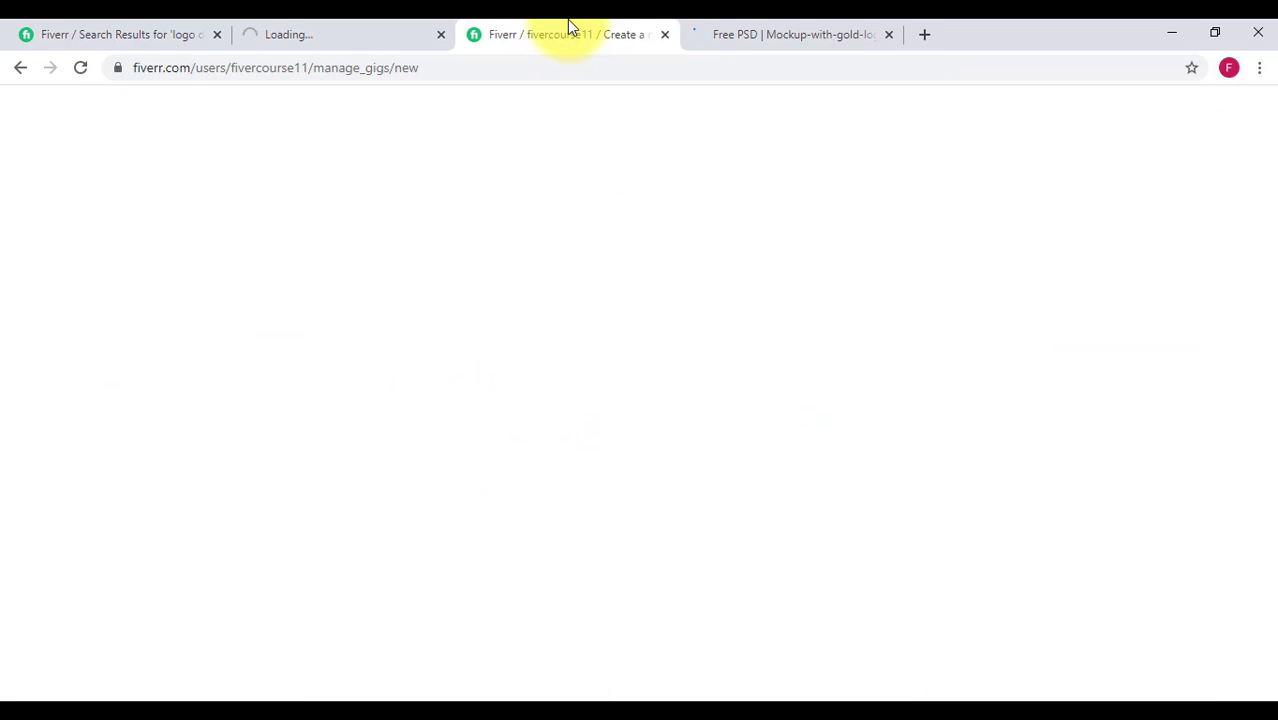
click(391, 27)
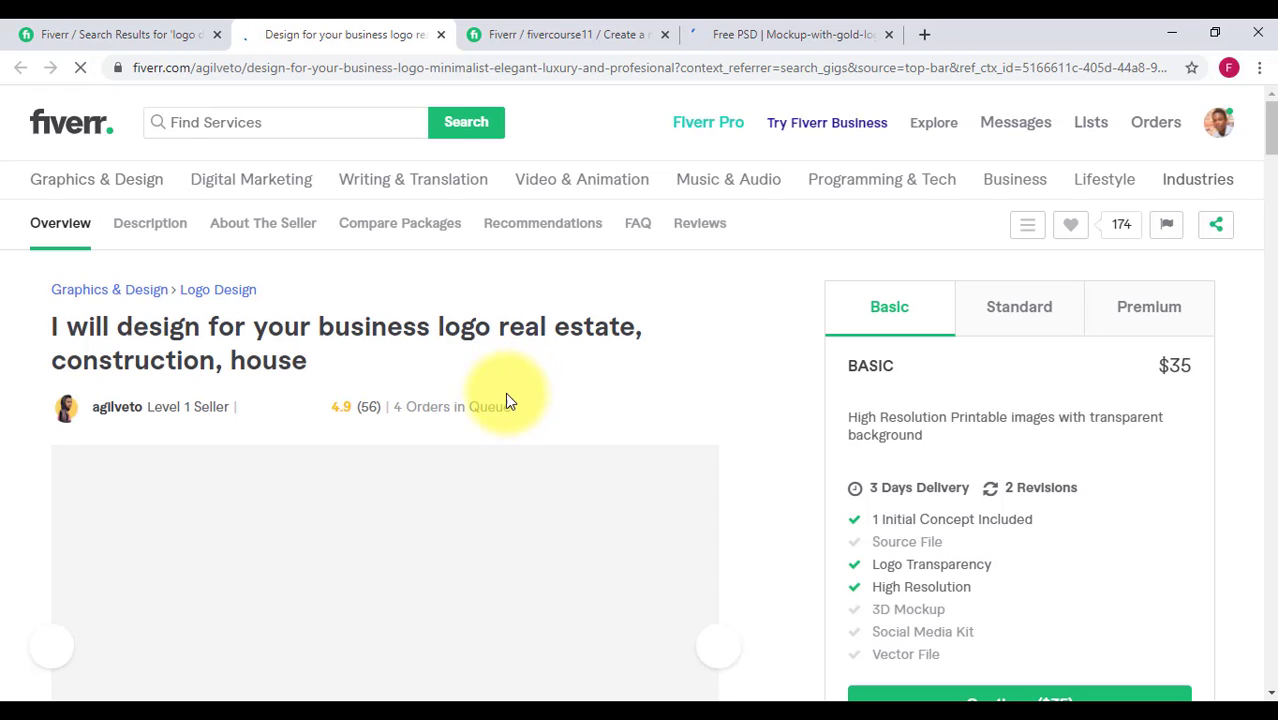
scroll(495, 405, down, 2)
scroll(420, 395, up, 2)
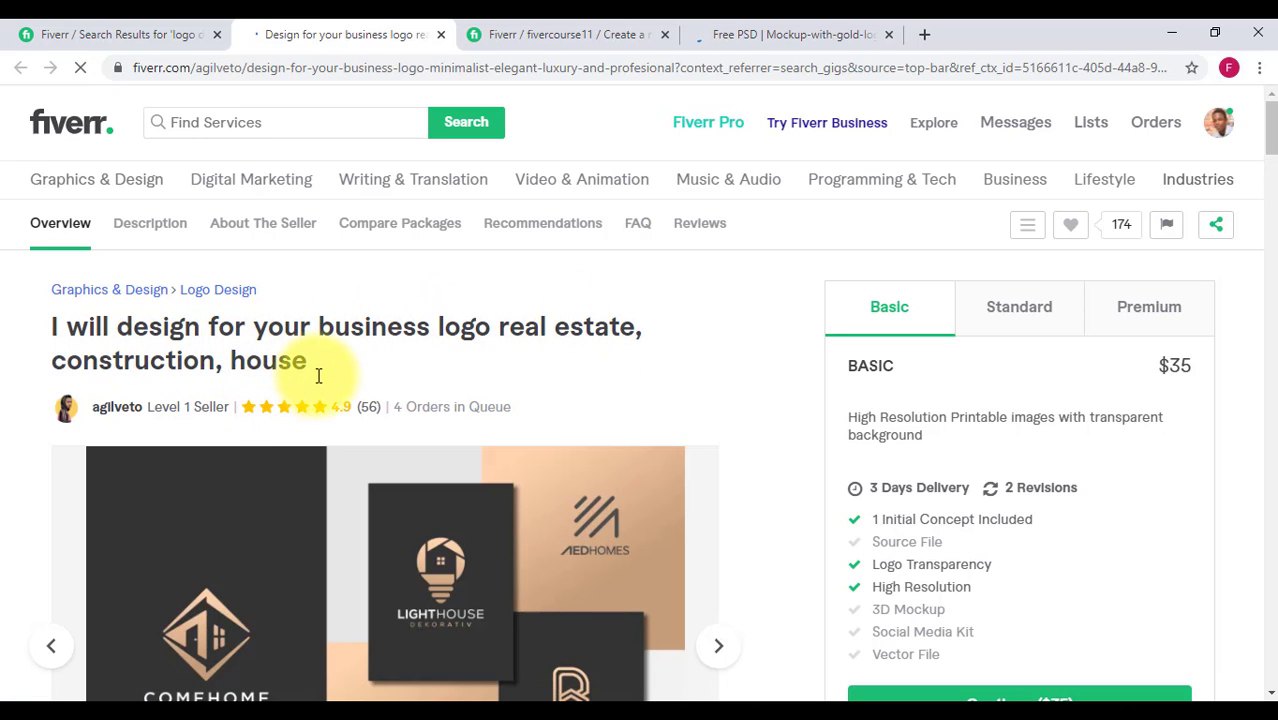
scroll(319, 376, down, 1)
scroll(318, 376, down, 5)
scroll(317, 375, up, 2)
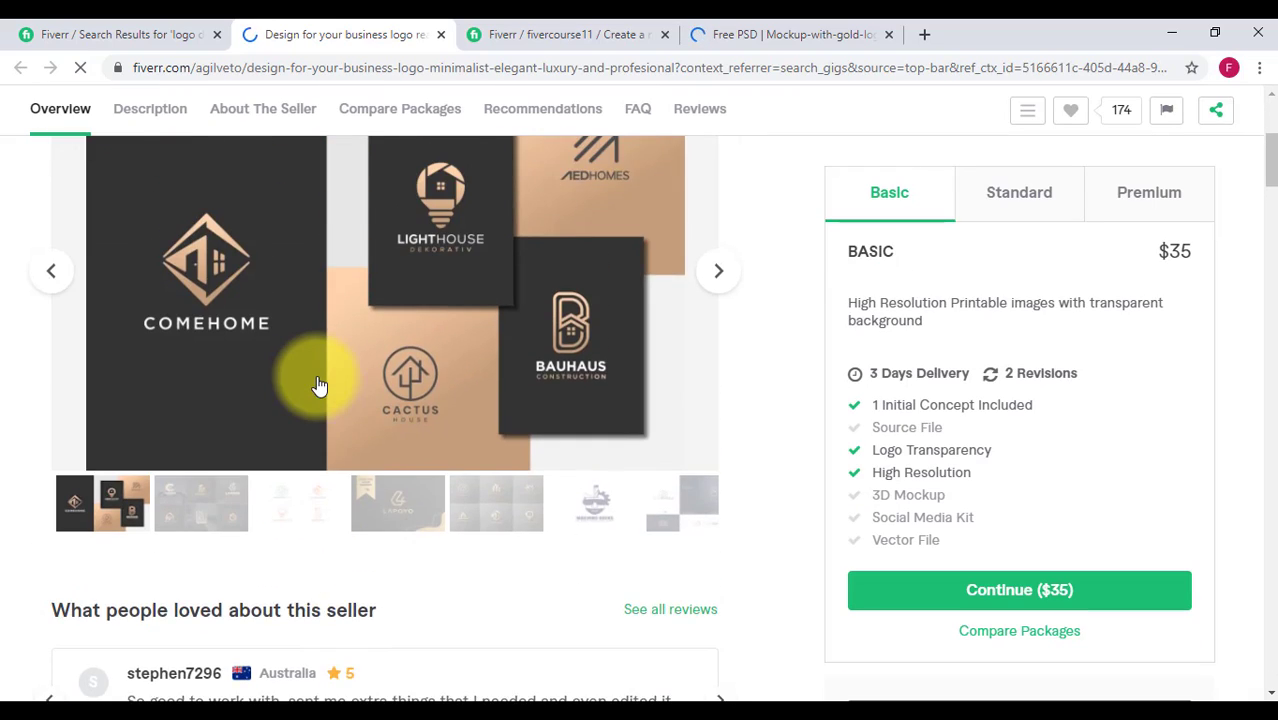
scroll(318, 380, down, 1)
scroll(318, 385, up, 2)
scroll(318, 385, down, 4)
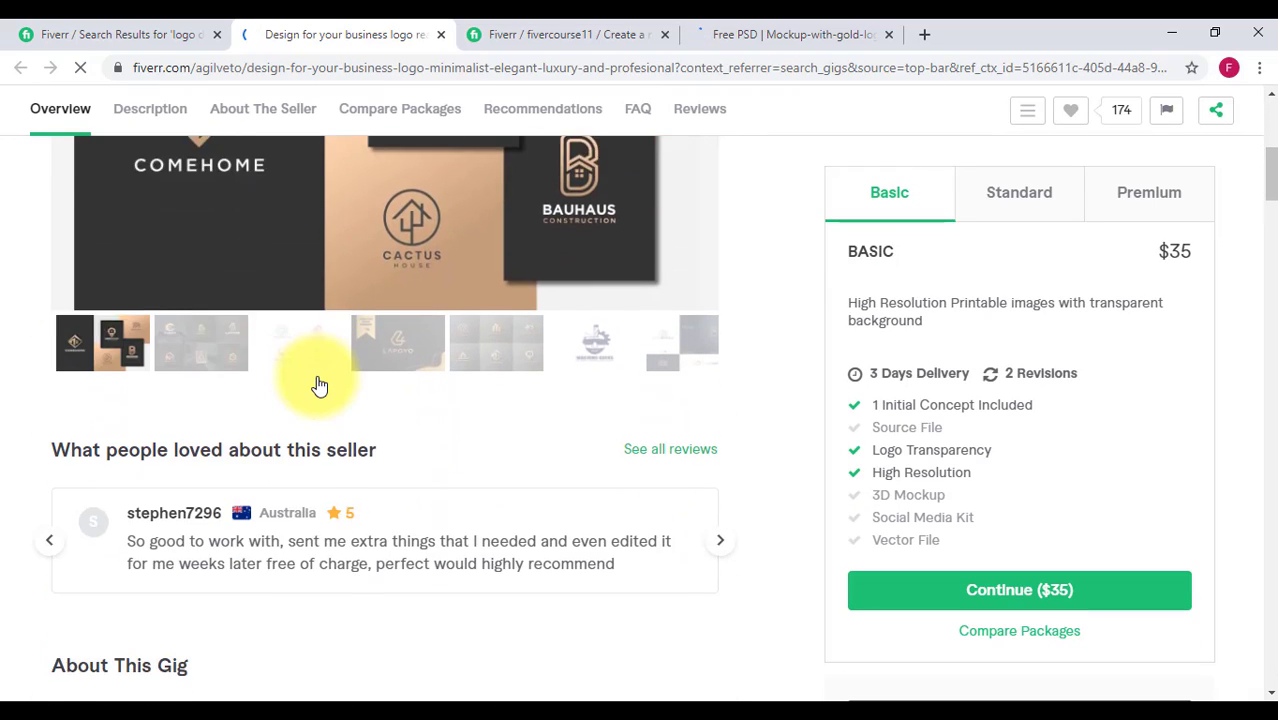
scroll(316, 380, up, 5)
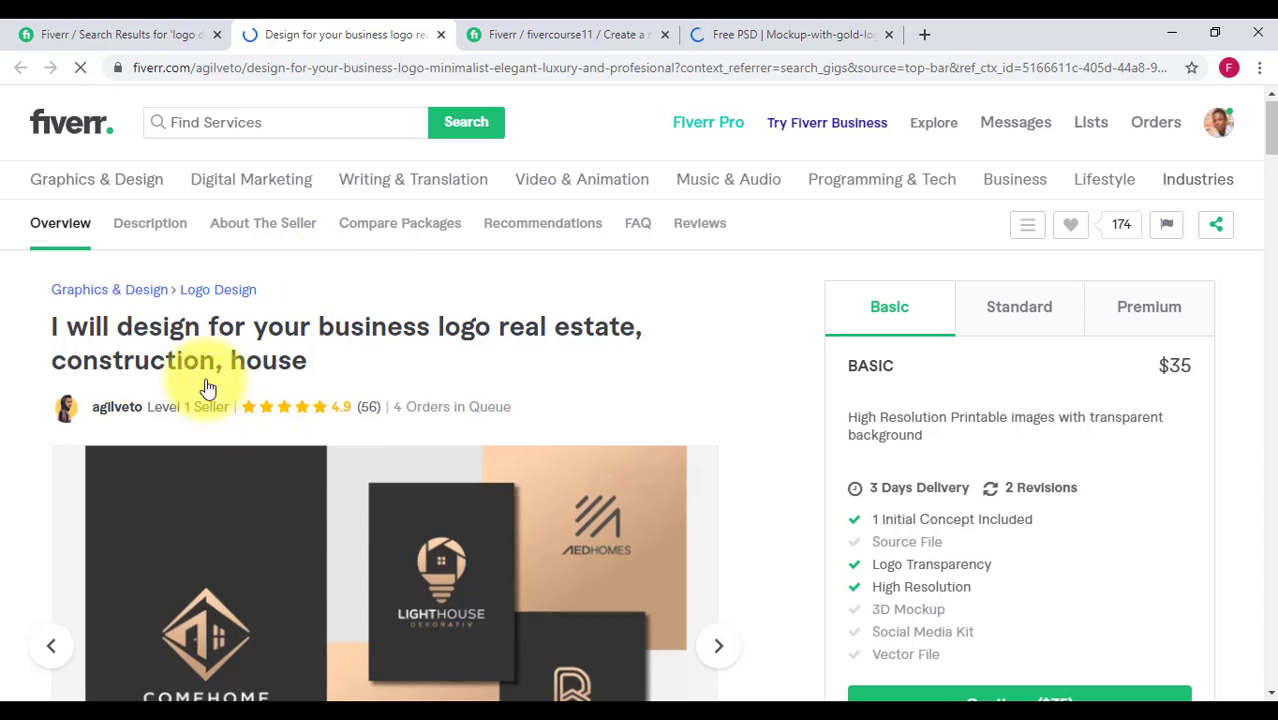
Compare the reference gig's title wording with the title field of the new gig form
click(495, 30)
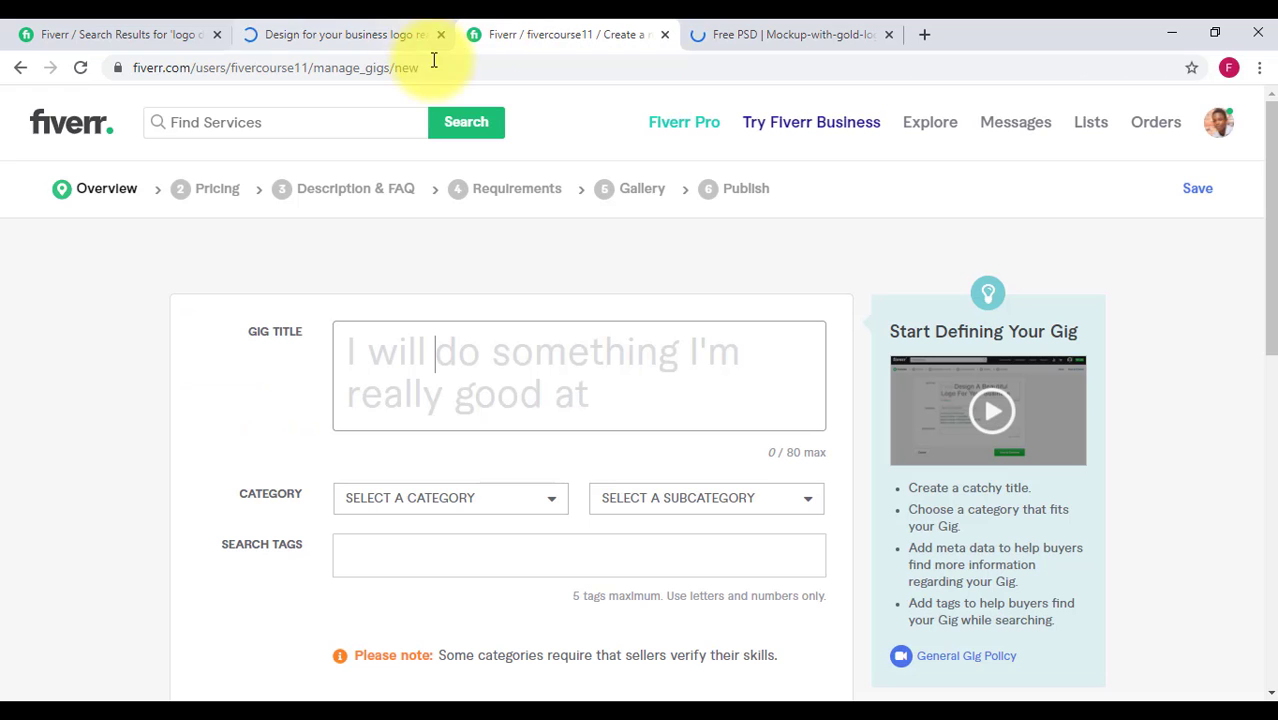
click(430, 344)
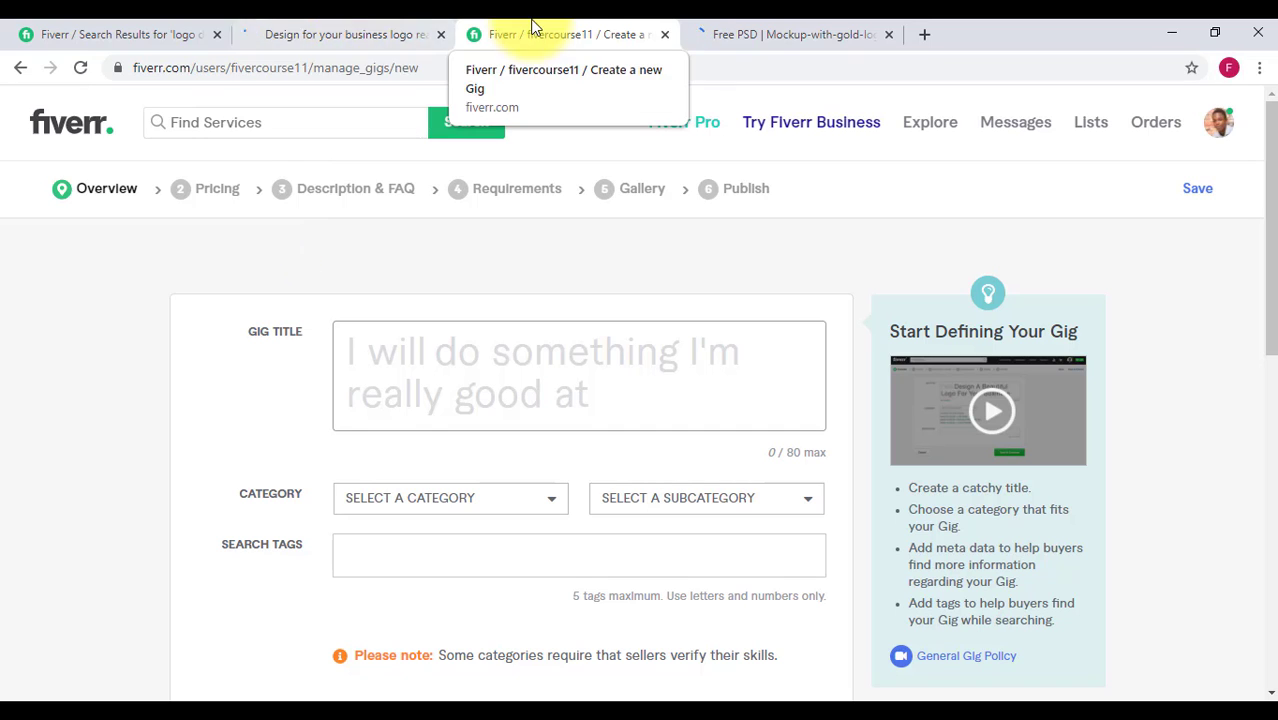
click(362, 27)
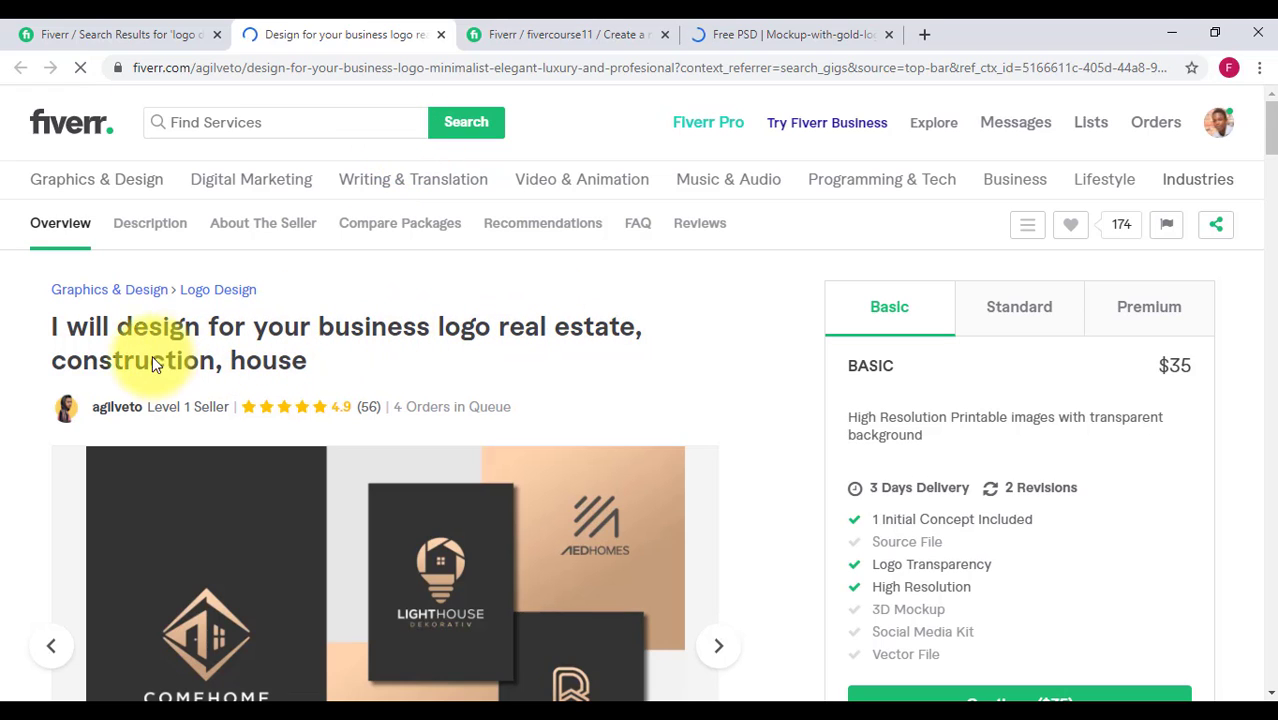
click(578, 33)
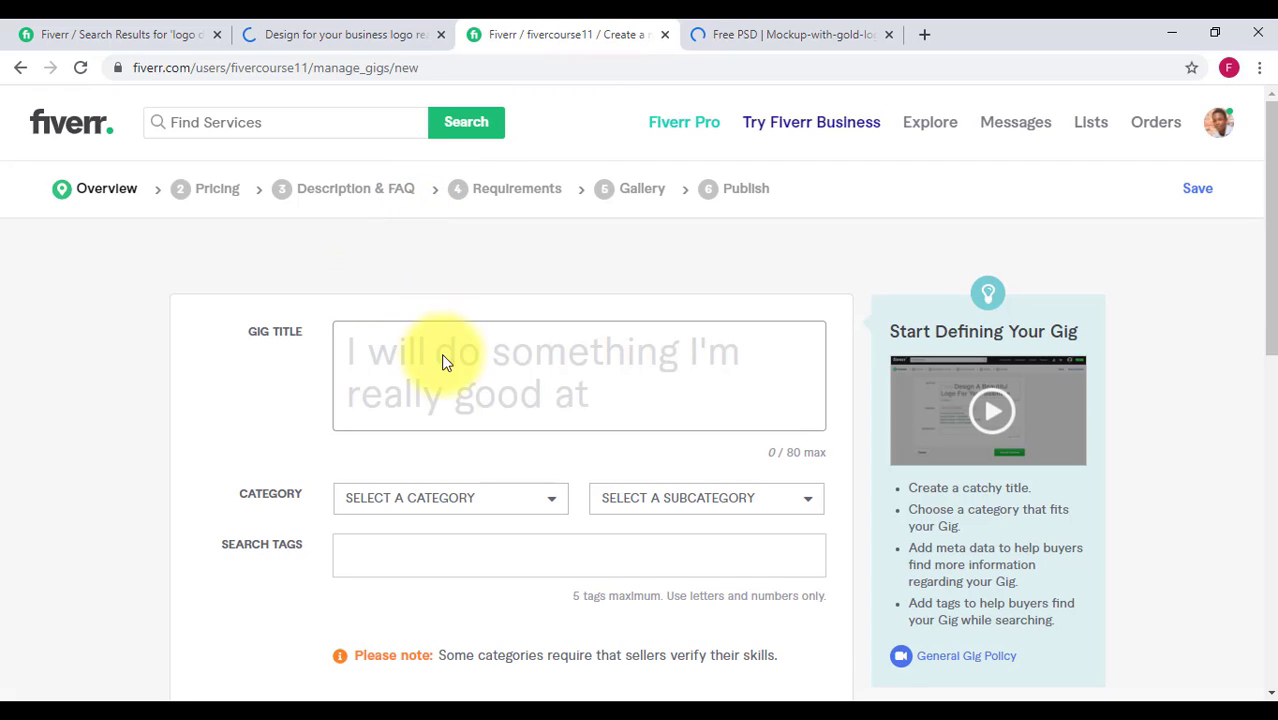
Begin the gig title with "design a professional" after the fixed "I will" wording
click(434, 330)
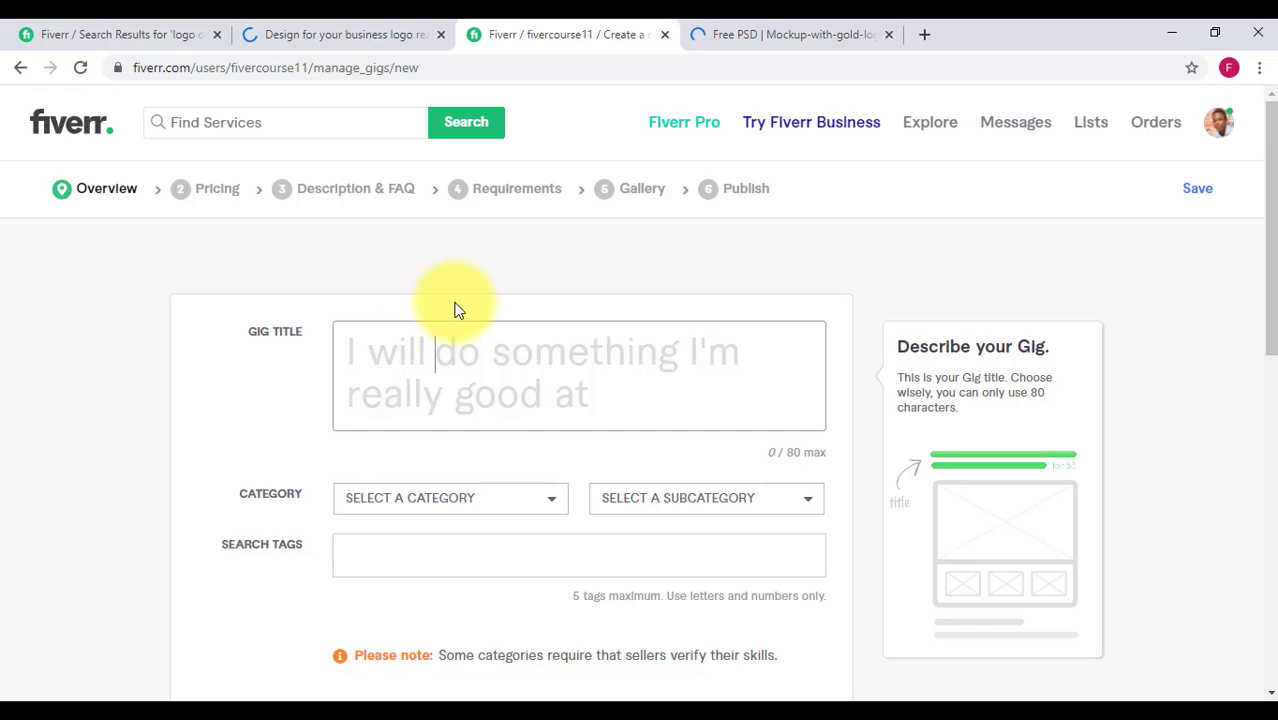
click(510, 308)
click(528, 371)
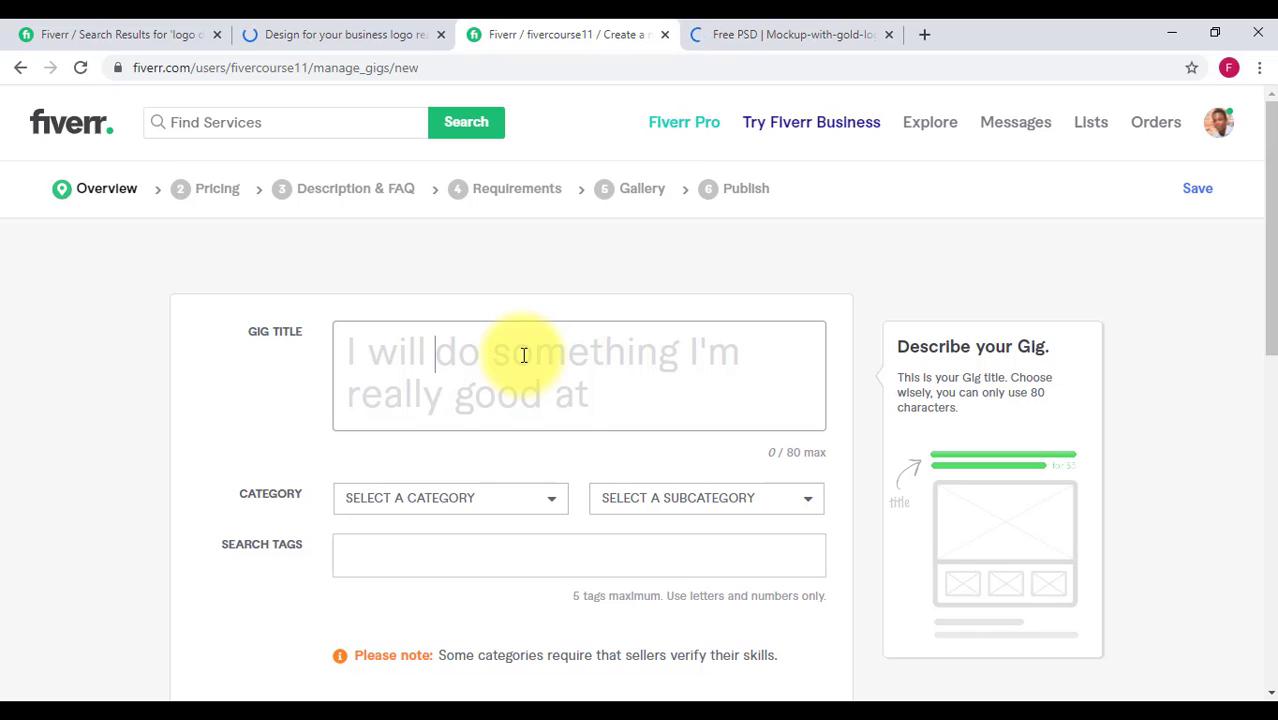
text(design )
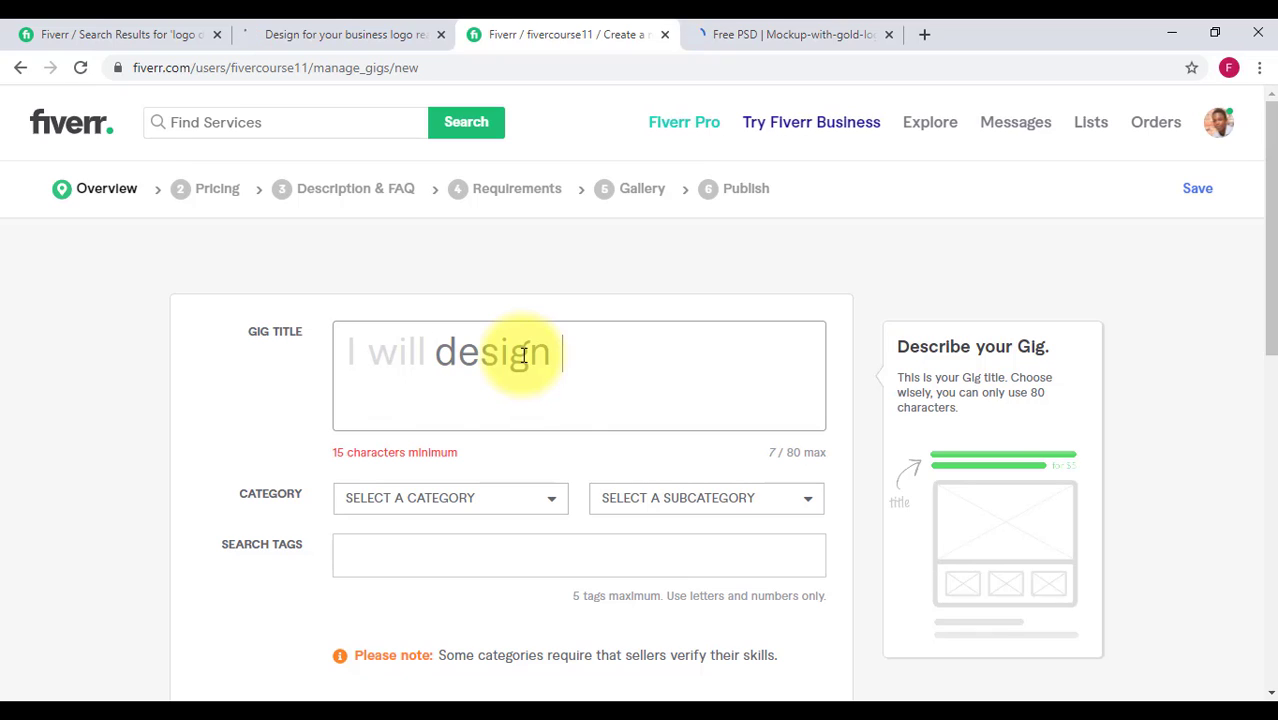
text(a pre)
key(BackSpace)
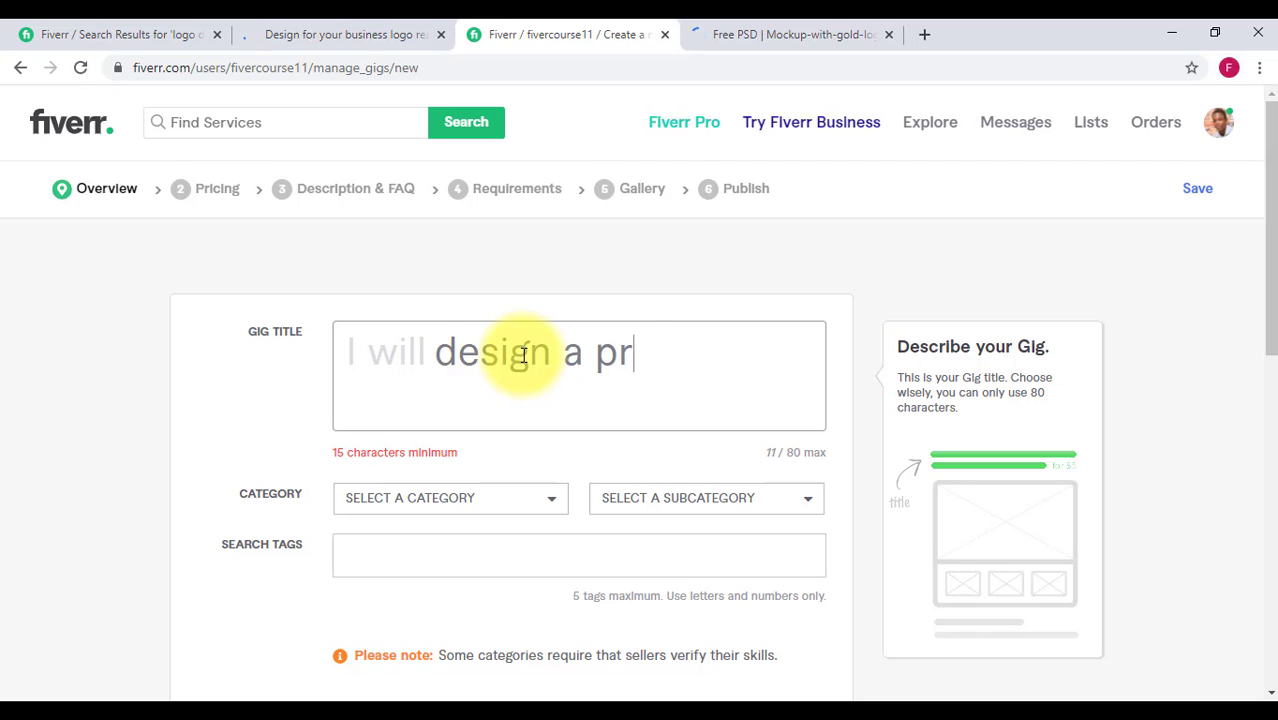
text(ofesss)
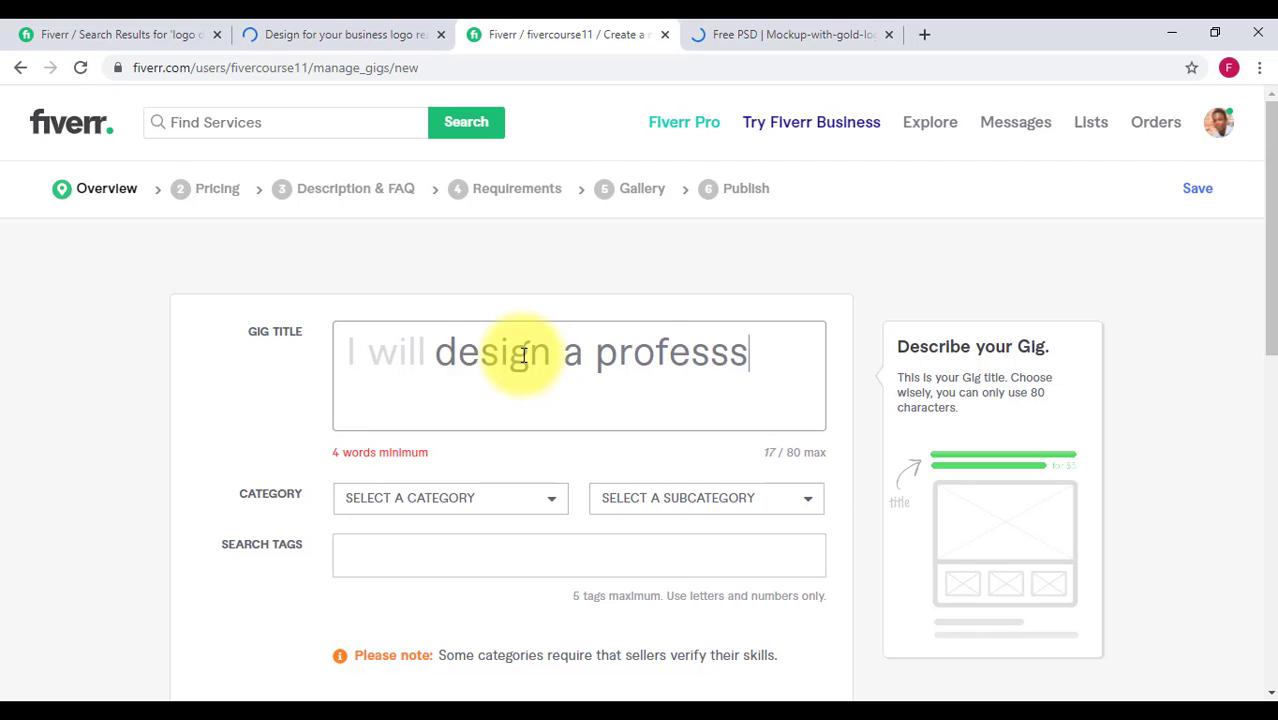
key(BackSpace)
key(BackSpace)
key(BackSpace)
key(BackSpace)
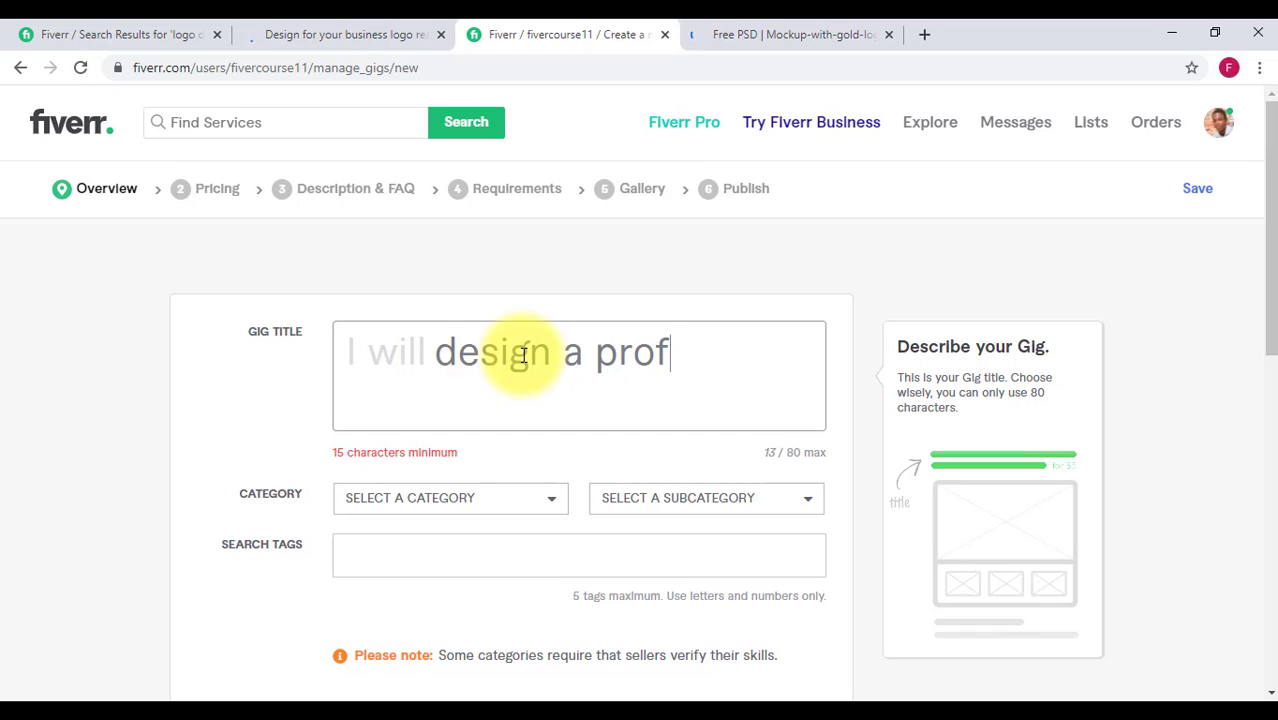
text(essi)
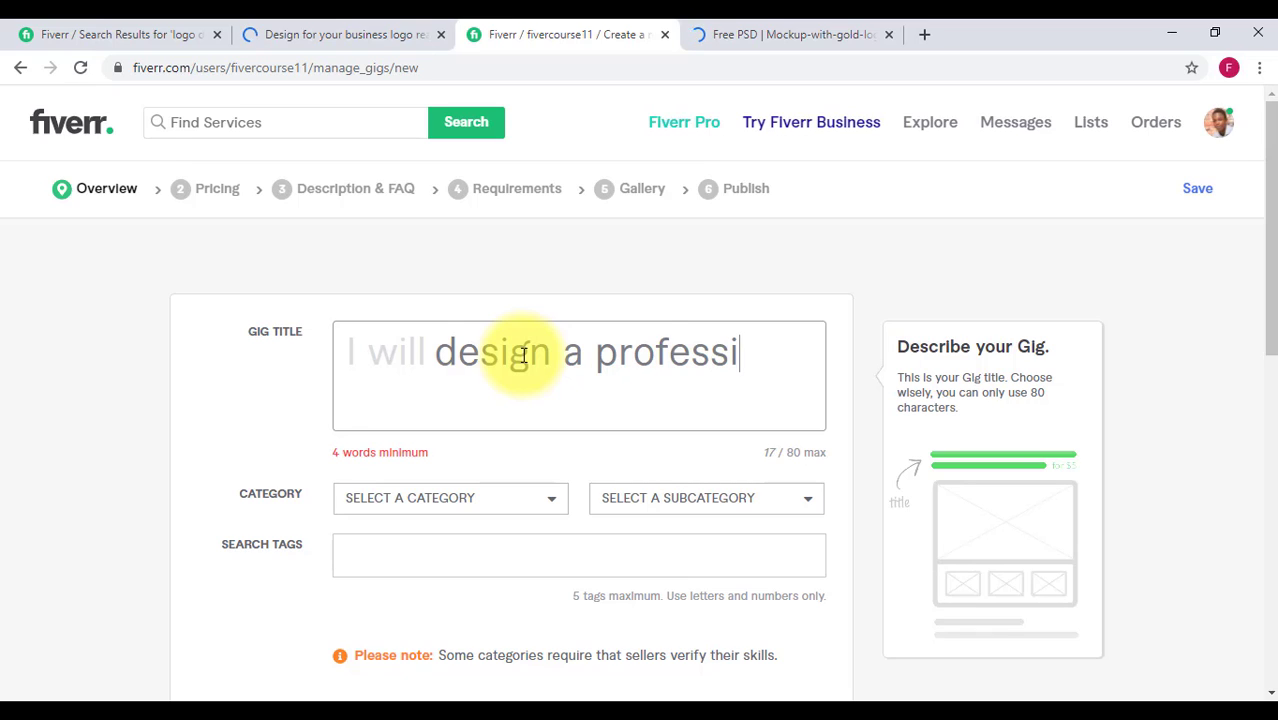
text(onal)
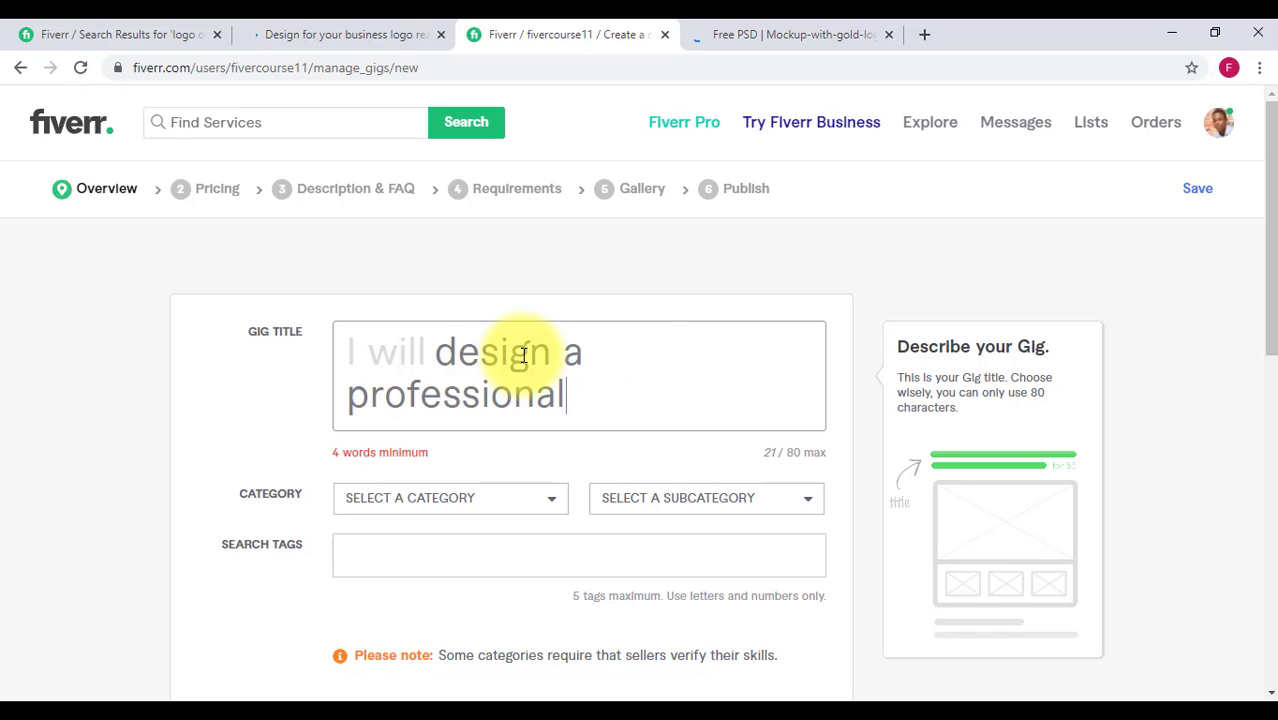
Continue the gig title with "logo for your startups"
text( logo des)
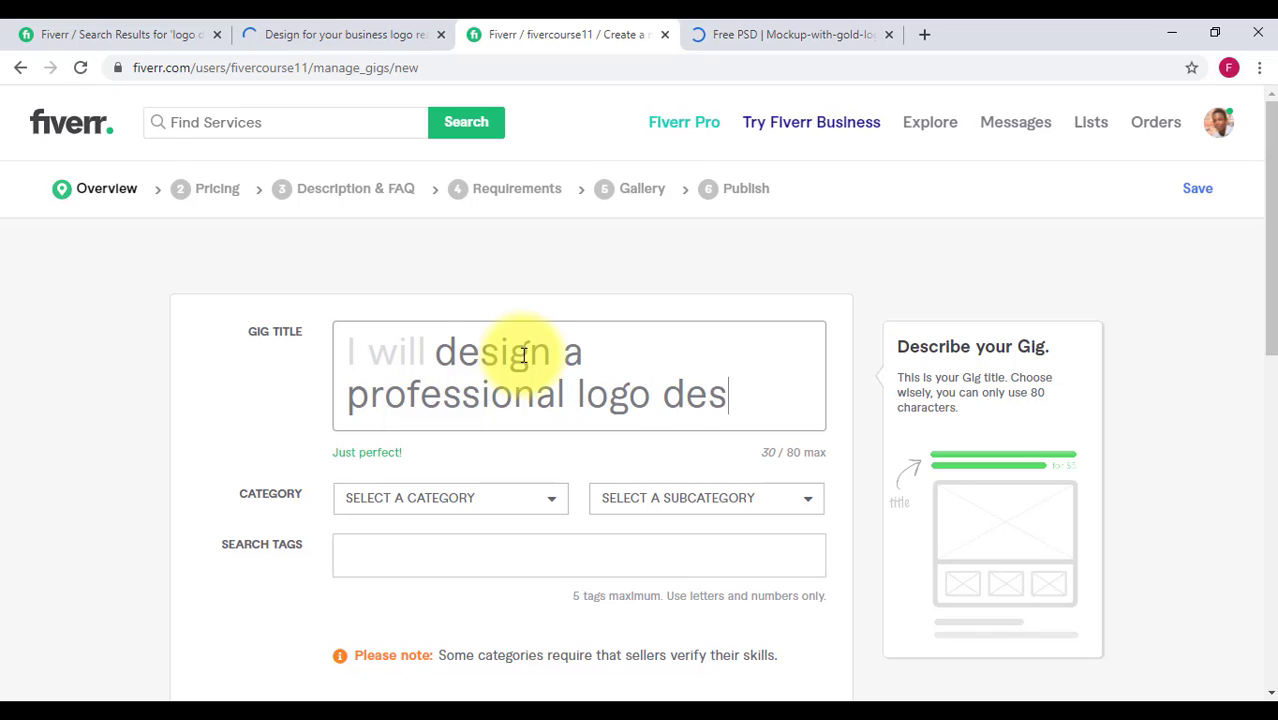
key(BackSpace)
key(BackSpace)
key(BackSpace)
text(or y)
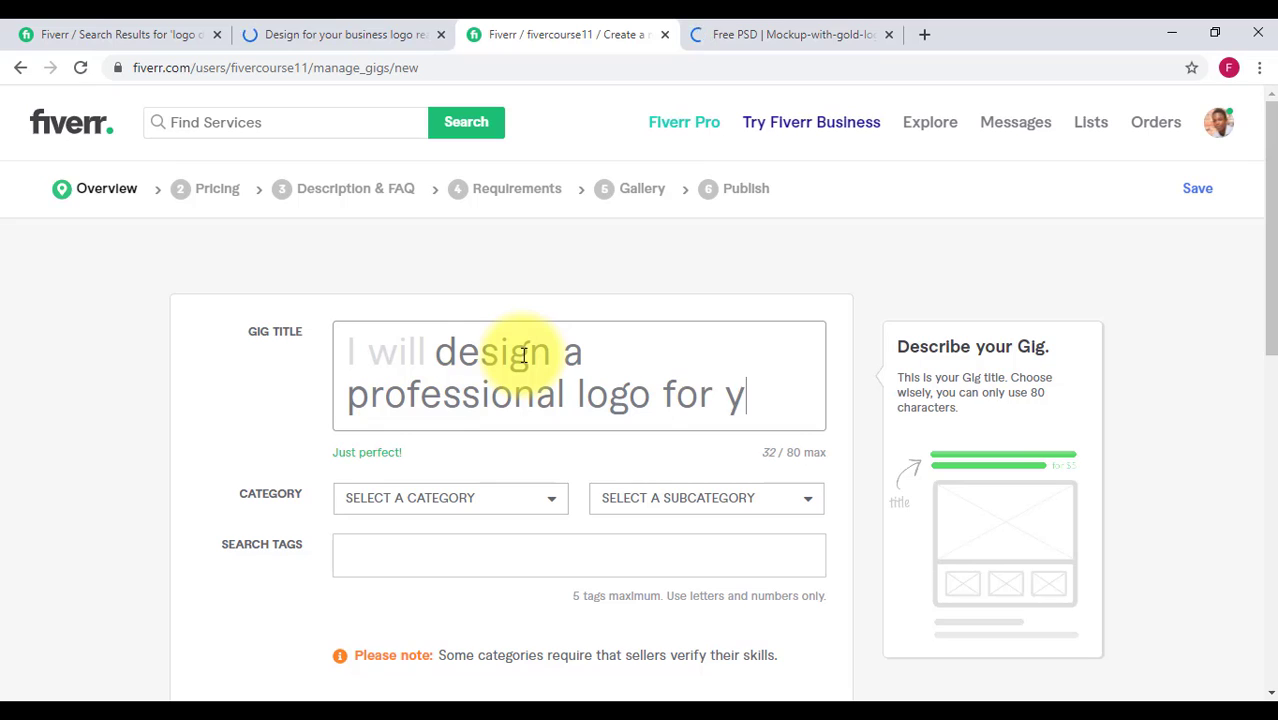
text(our startus)
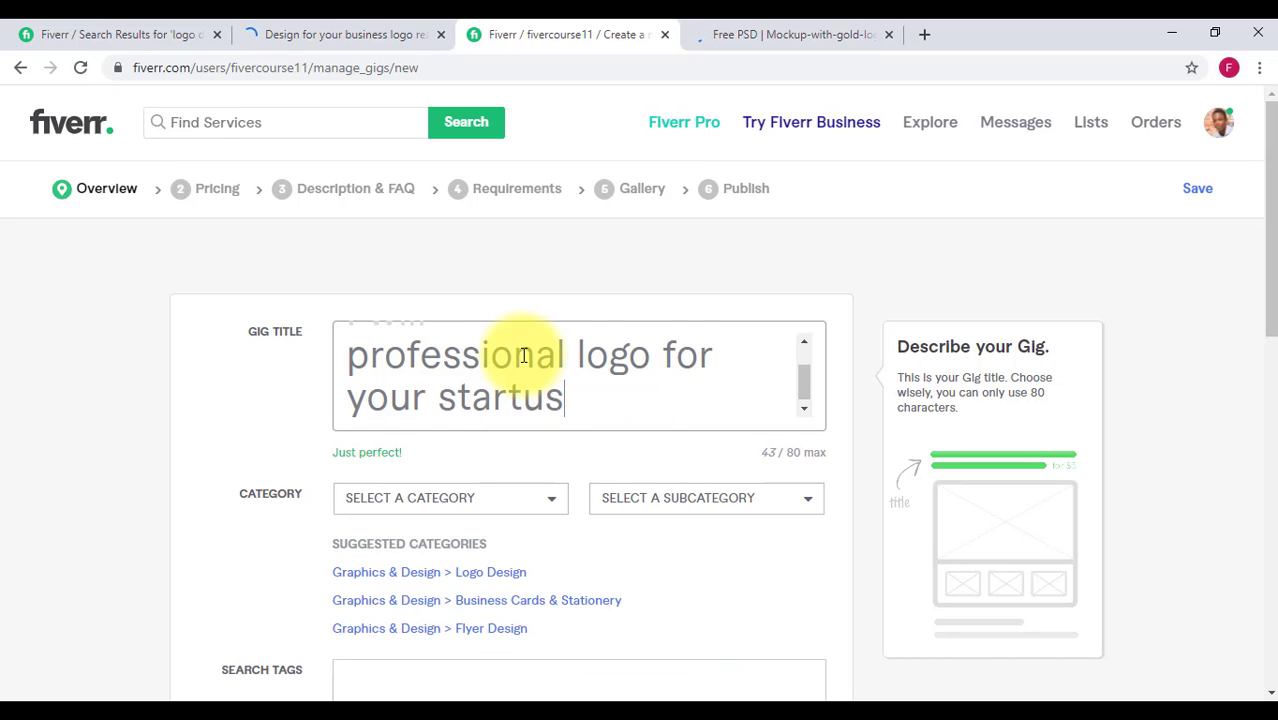
key(BackSpace)
text(ps)
key(BackSpace)
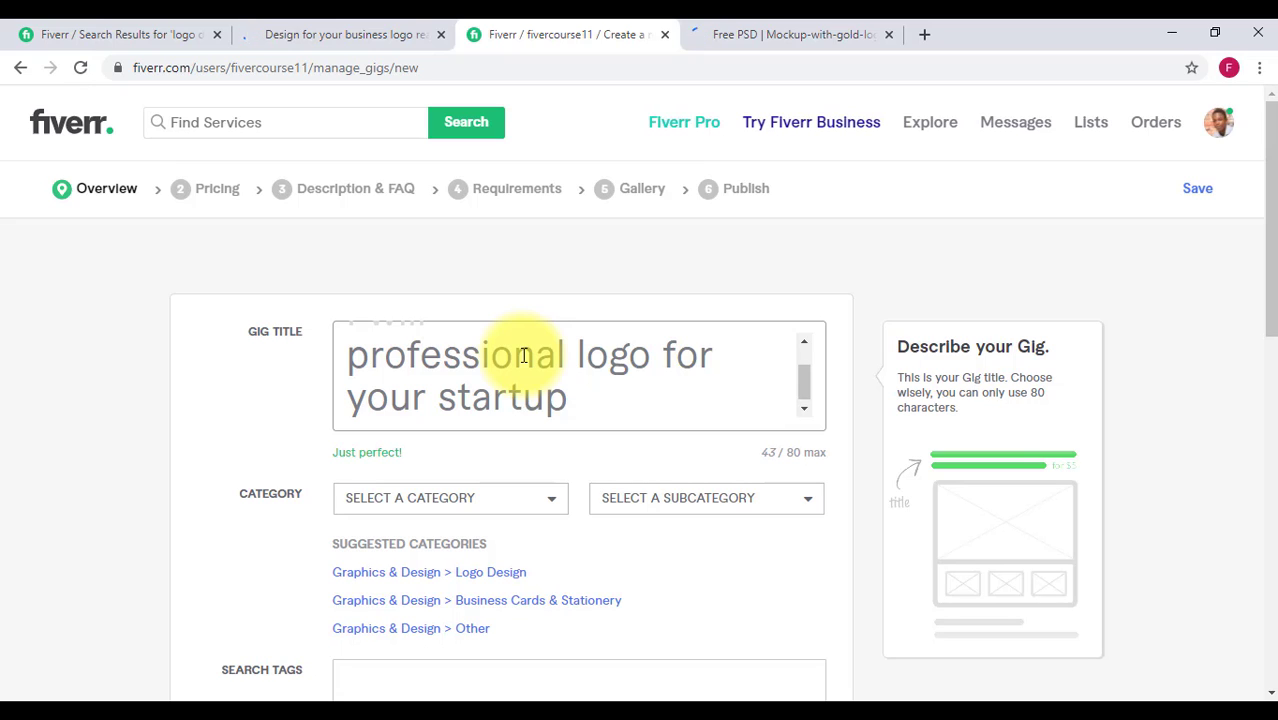
text(s)
Review the full wording of the gig title from its first word to its last
key(Left)
key(Left)
key(Left)
key(Left)
key(Left)
key(Left)
key(Left)
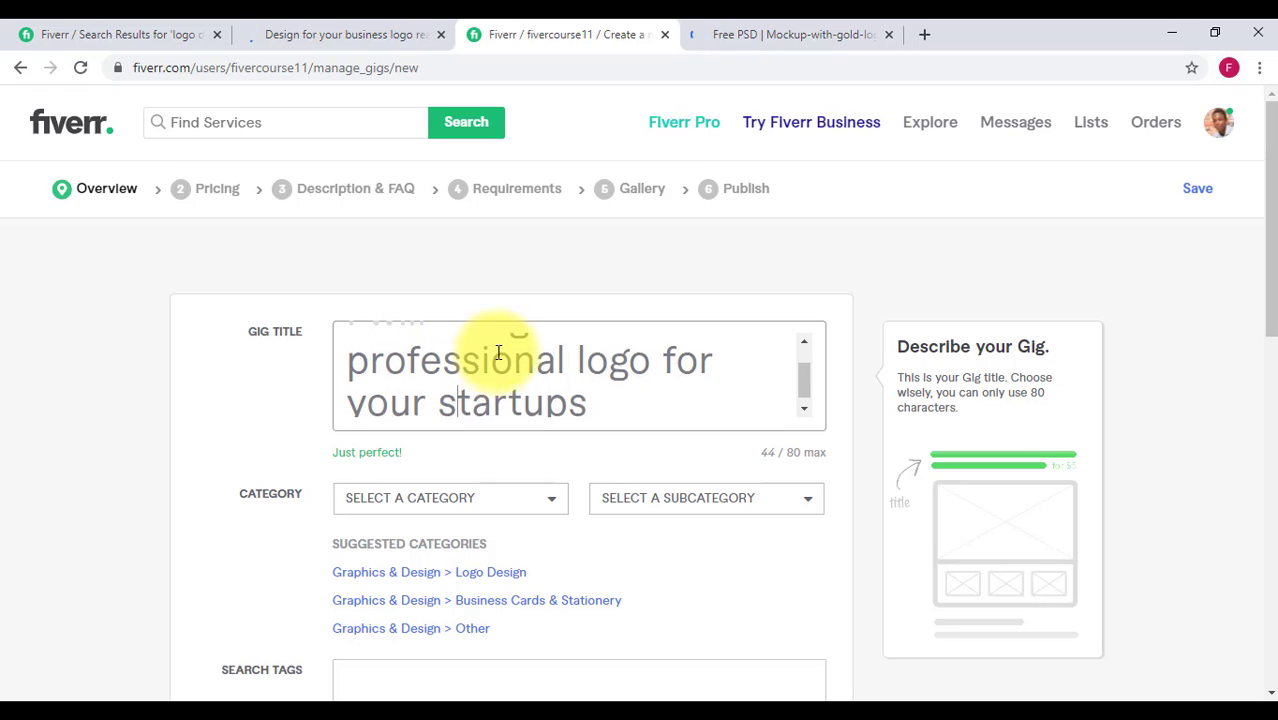
scroll(480, 350, up, 1)
scroll(542, 350, down, 1)
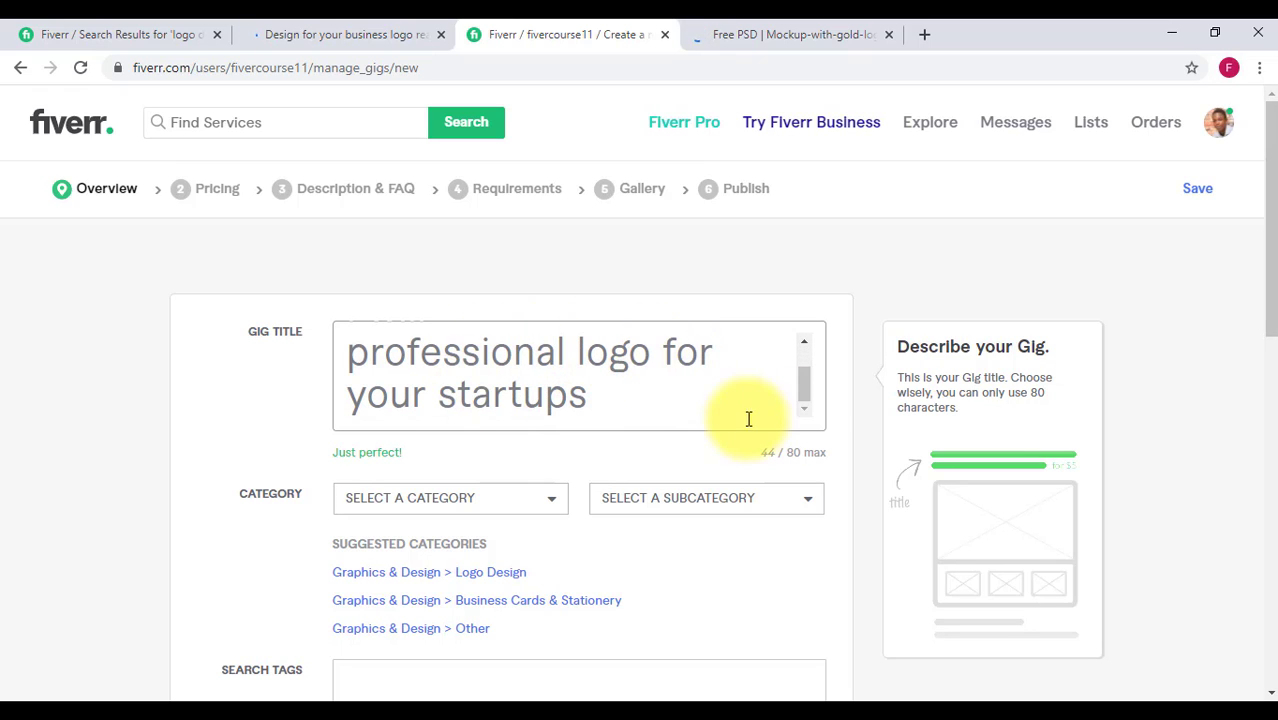
click(605, 408)
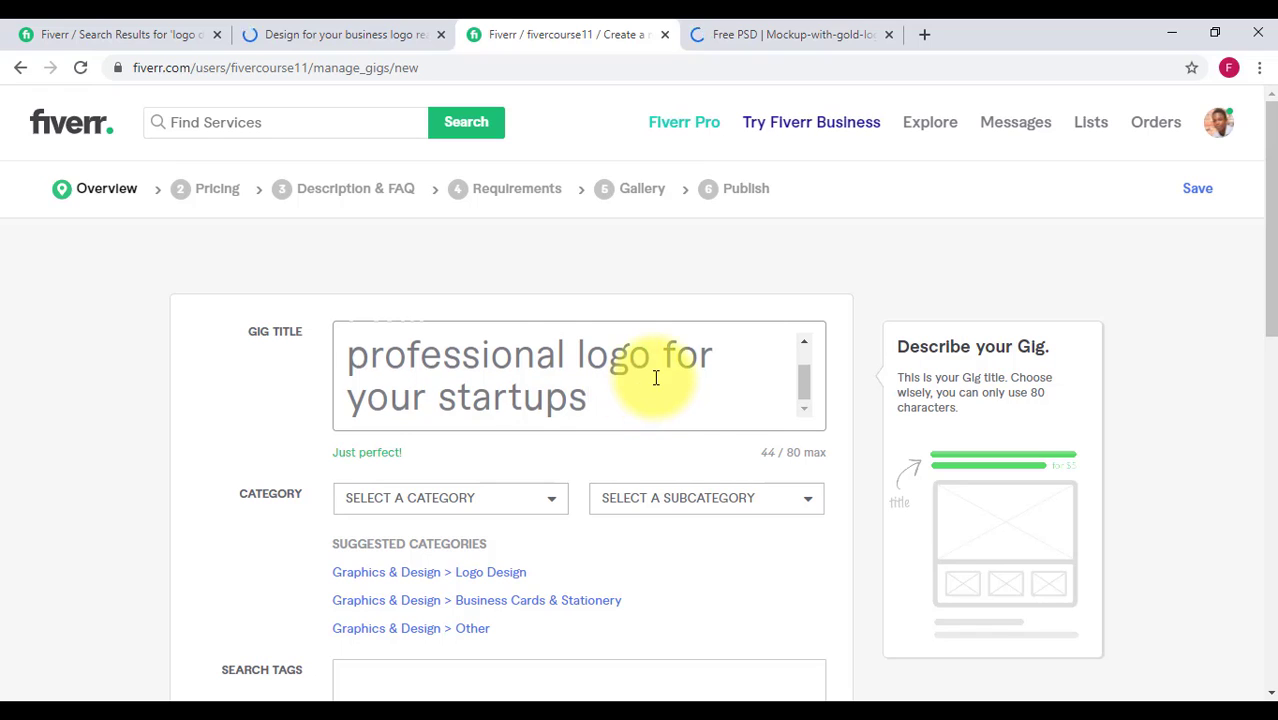
scroll(653, 371, up, 1)
scroll(655, 378, down, 1)
scroll(655, 378, up, 1)
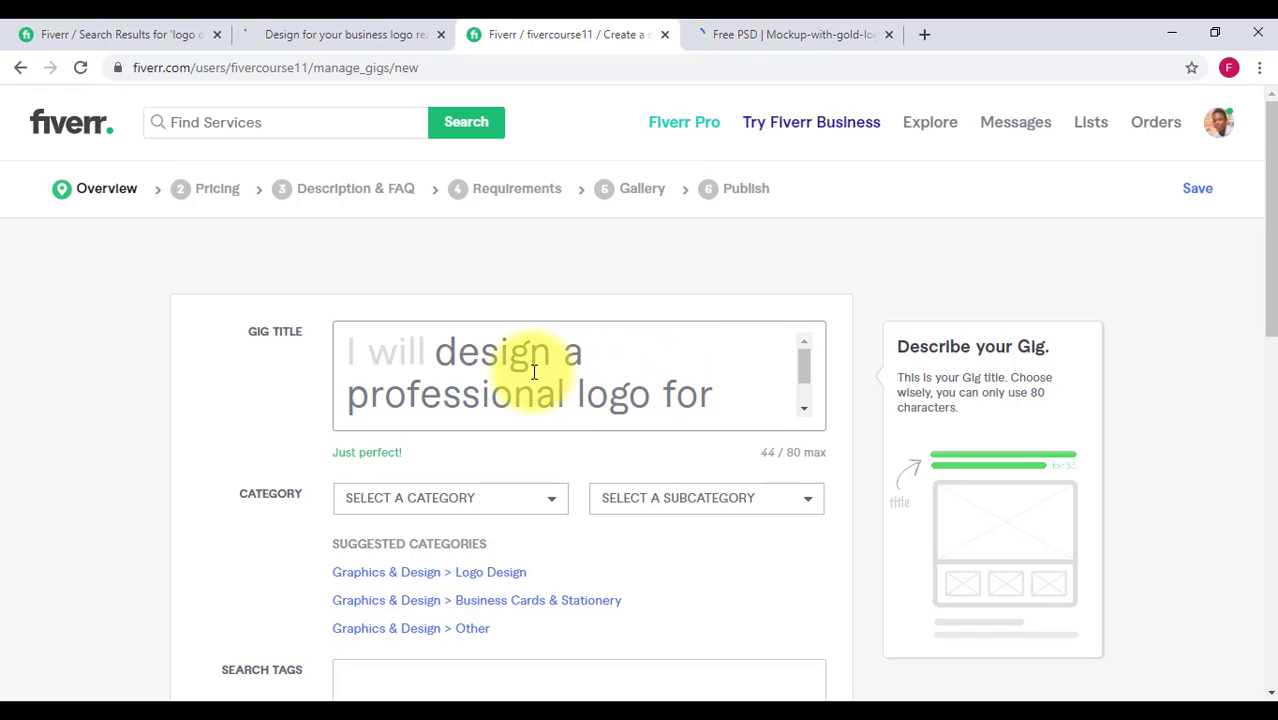
scroll(530, 368, down, 1)
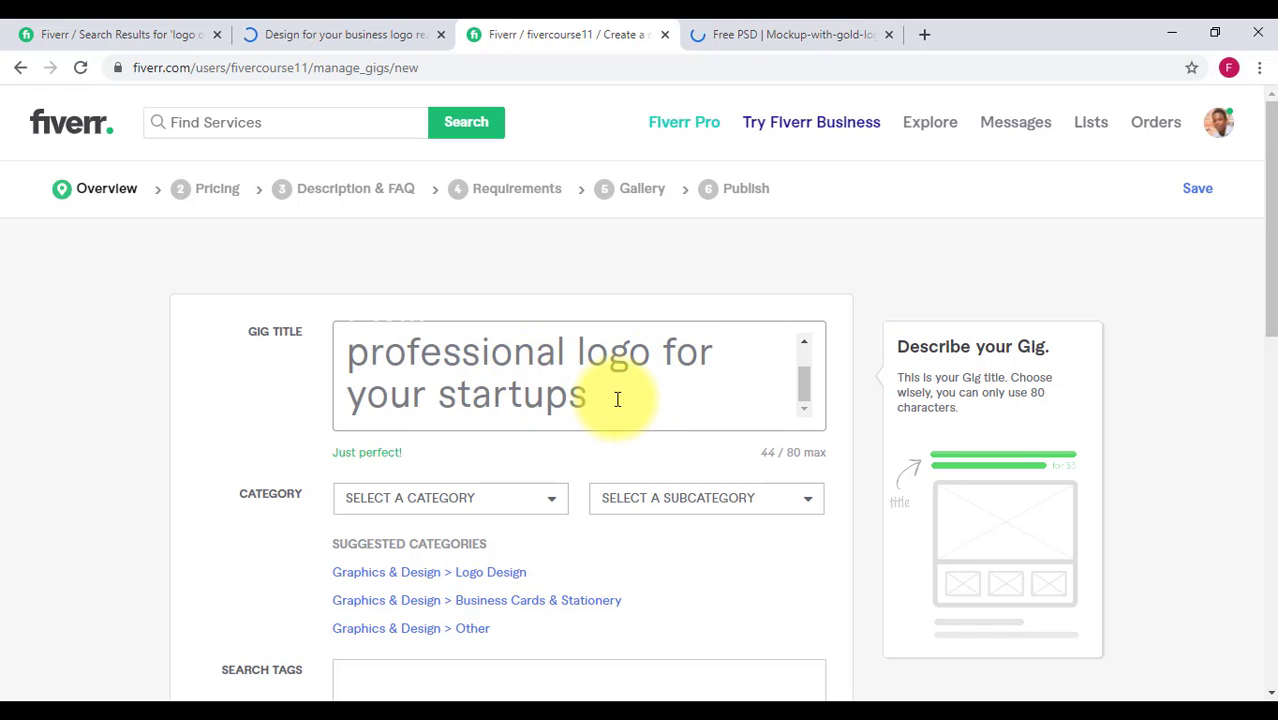
scroll(614, 398, up, 1)
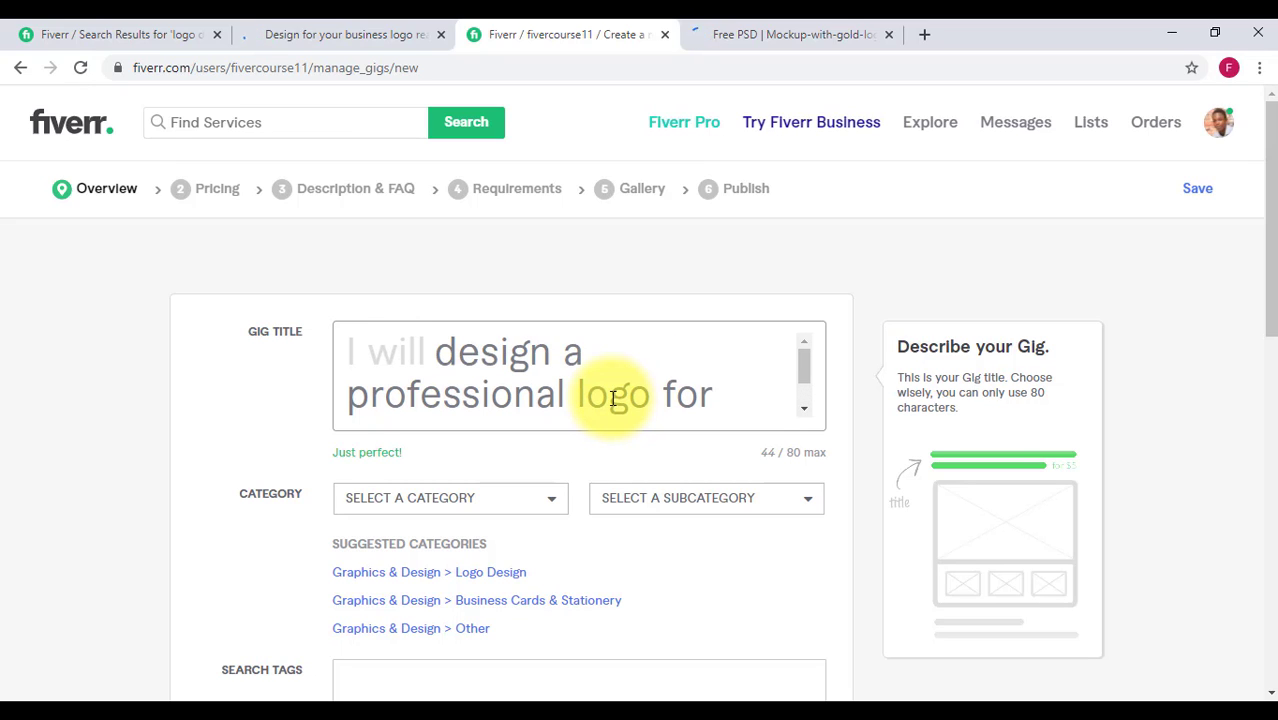
scroll(612, 398, down, 1)
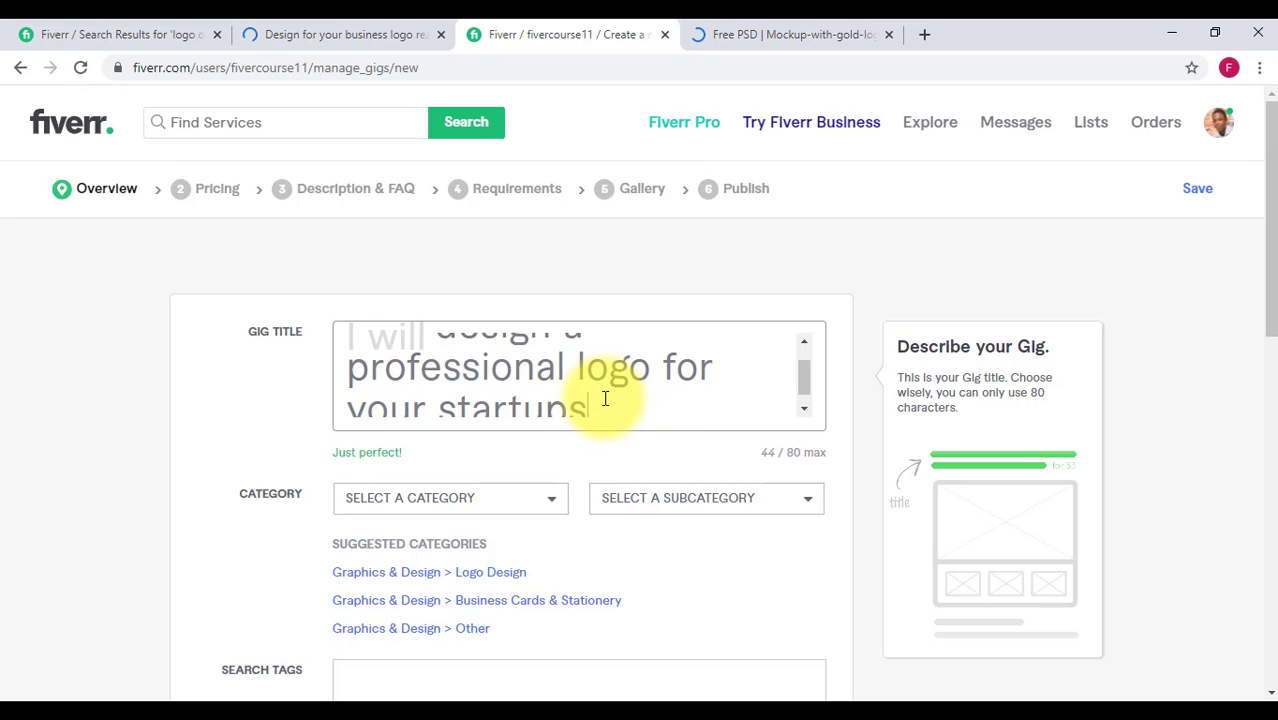
scroll(604, 398, up, 1)
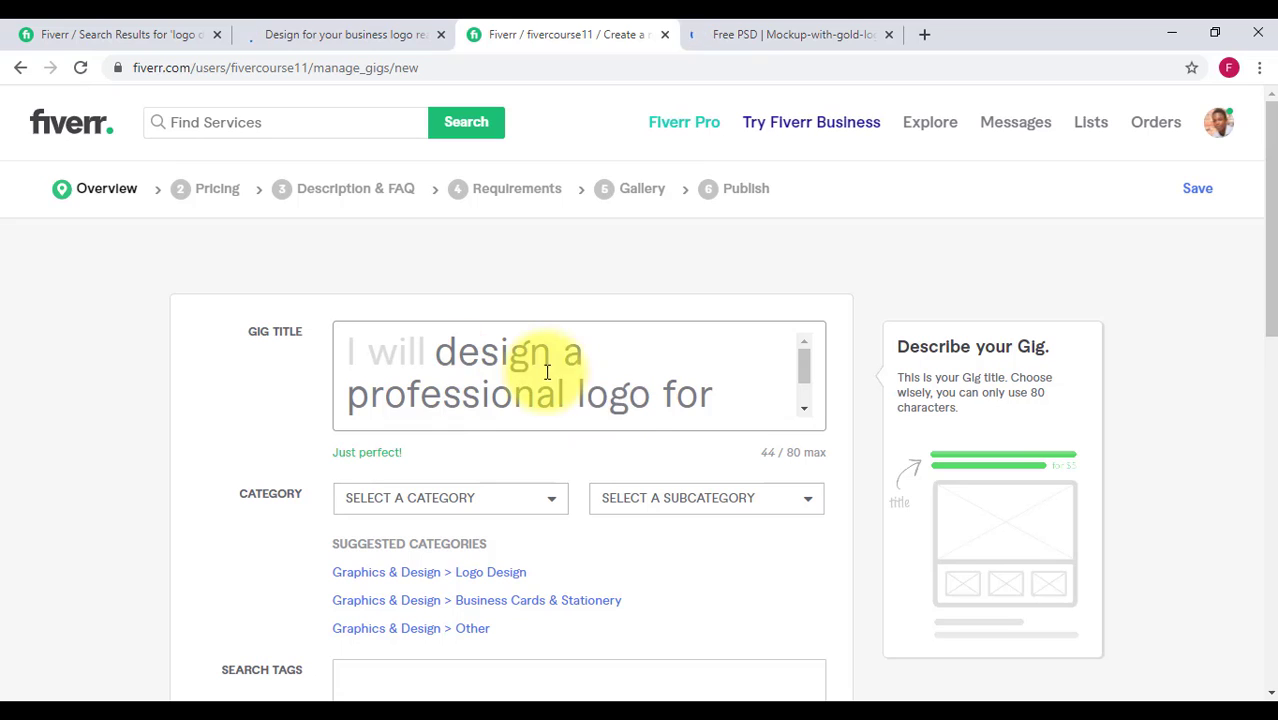
scroll(612, 399, down, 1)
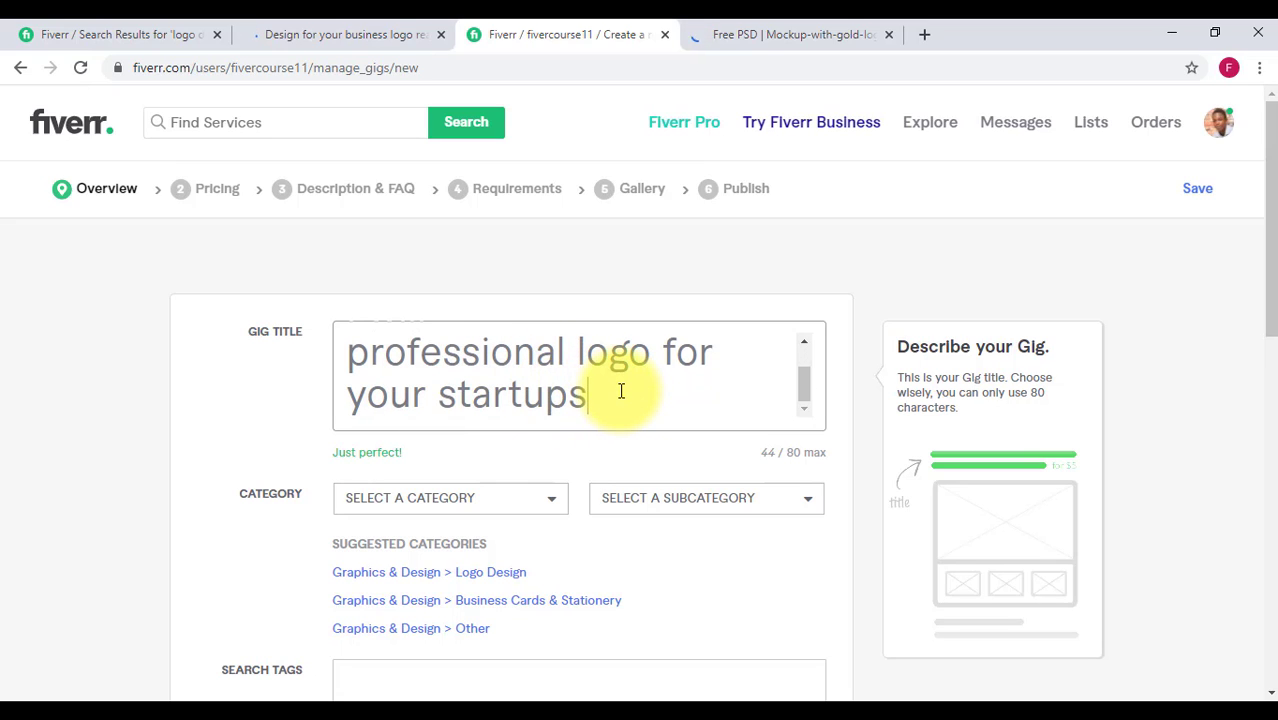
Try extending the gig title with "or business" after "startups"
text(or)
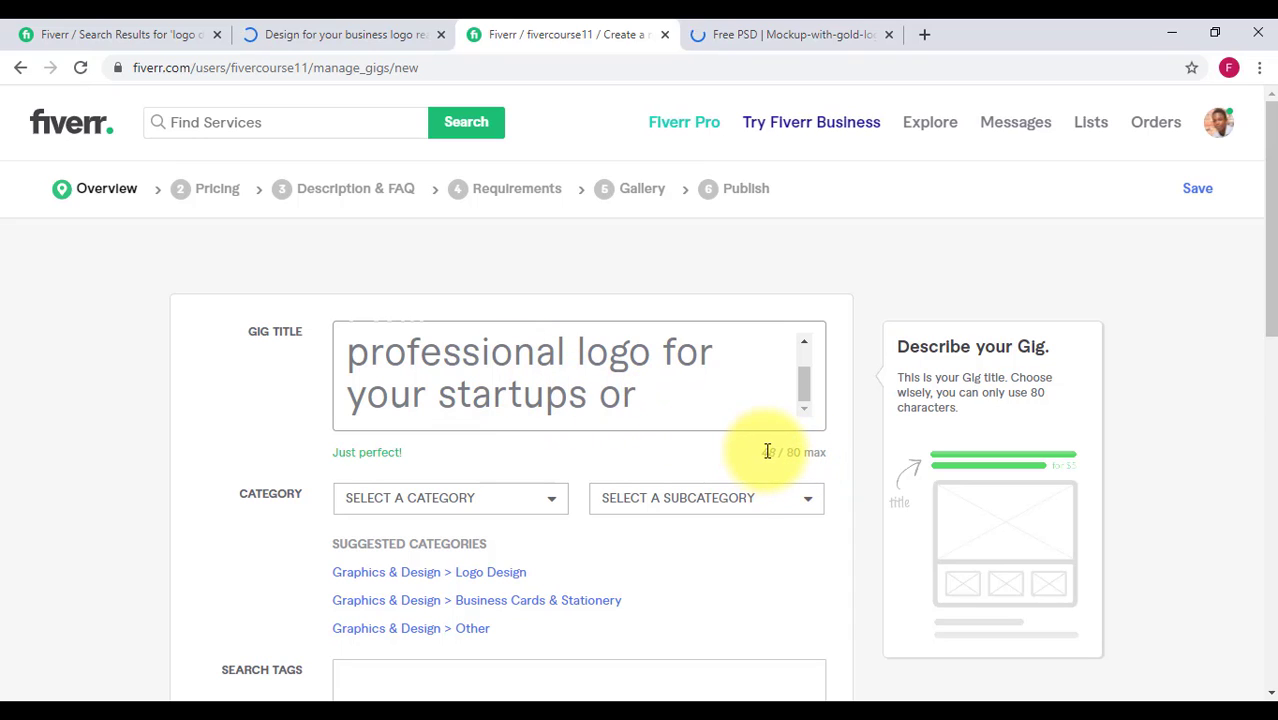
text(bu)
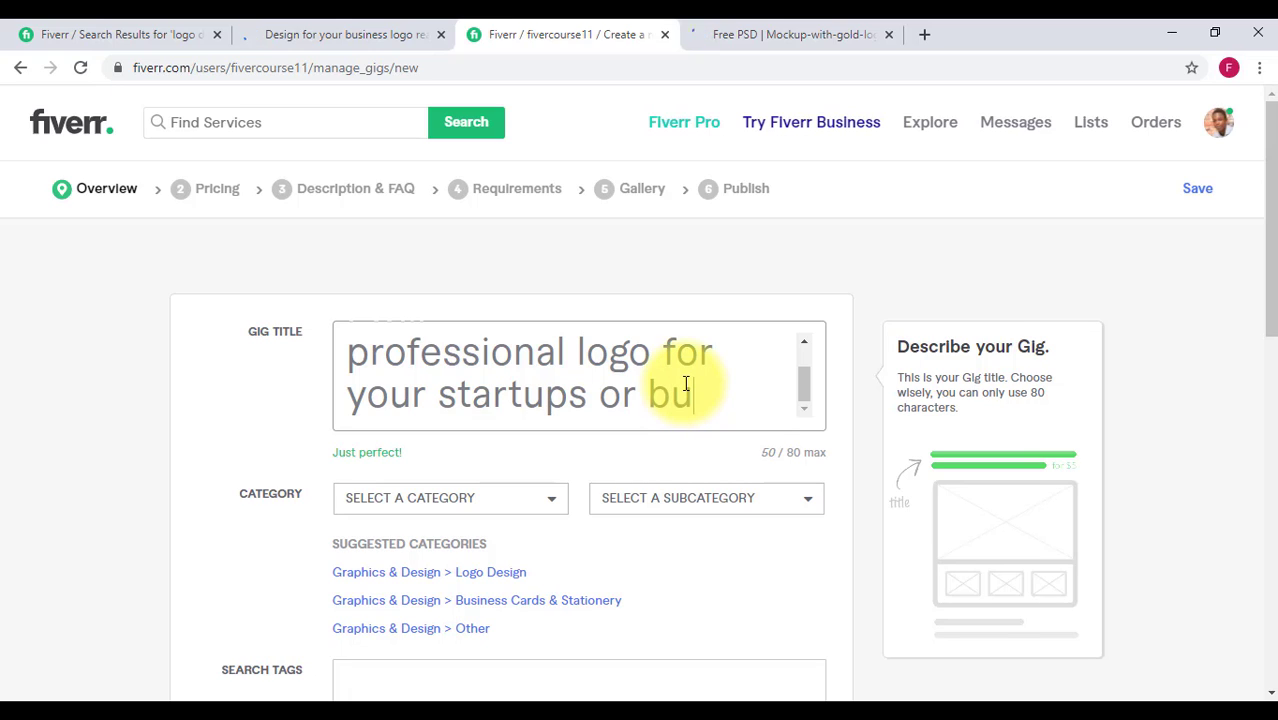
text(siness)
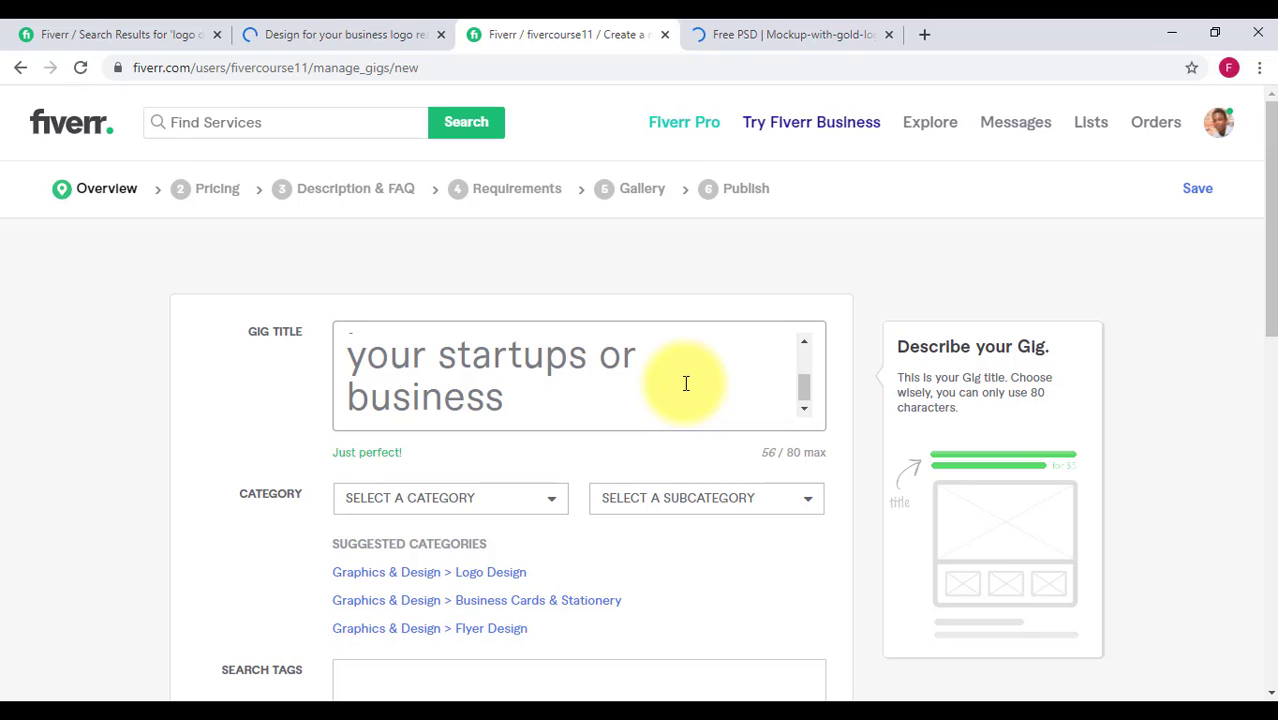
key(BackSpace)
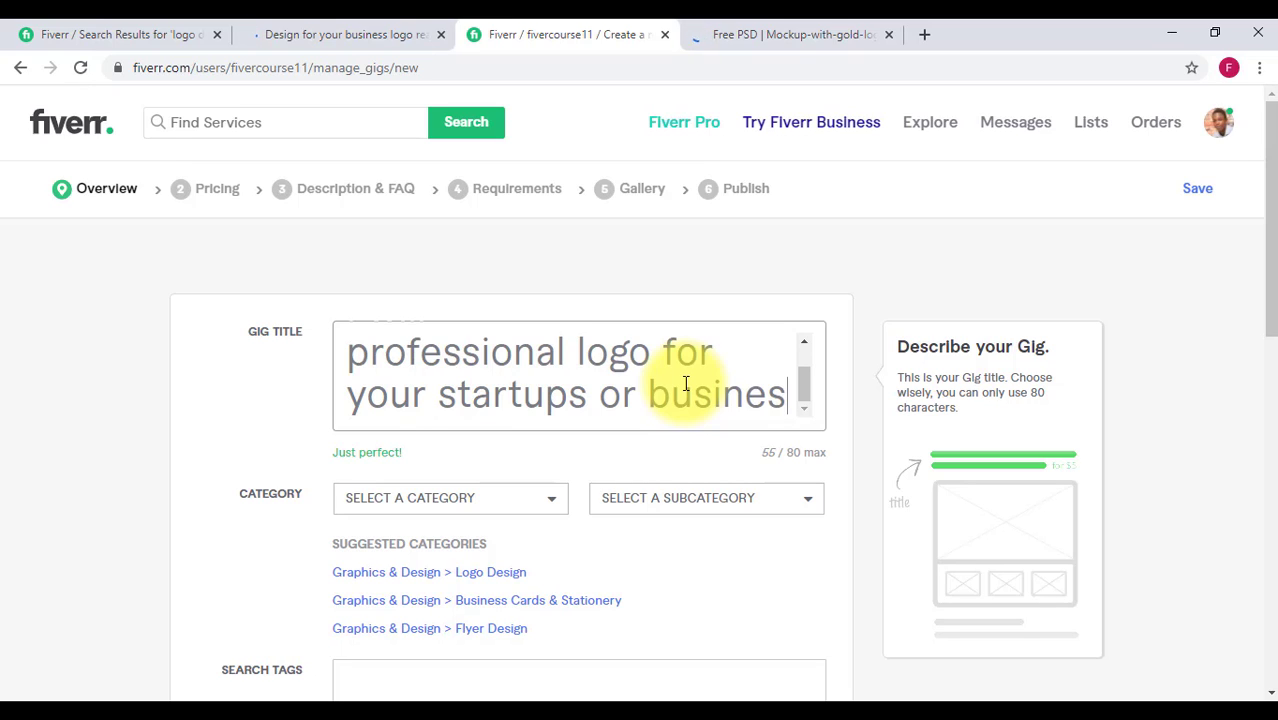
key(BackSpace)
key(BackSpace)
key(BackSpace)
key(BackSpace)
key(BackSpace)
key(BackSpace)
key(BackSpace)
key(BackSpace)
key(BackSpace)
key(BackSpace)
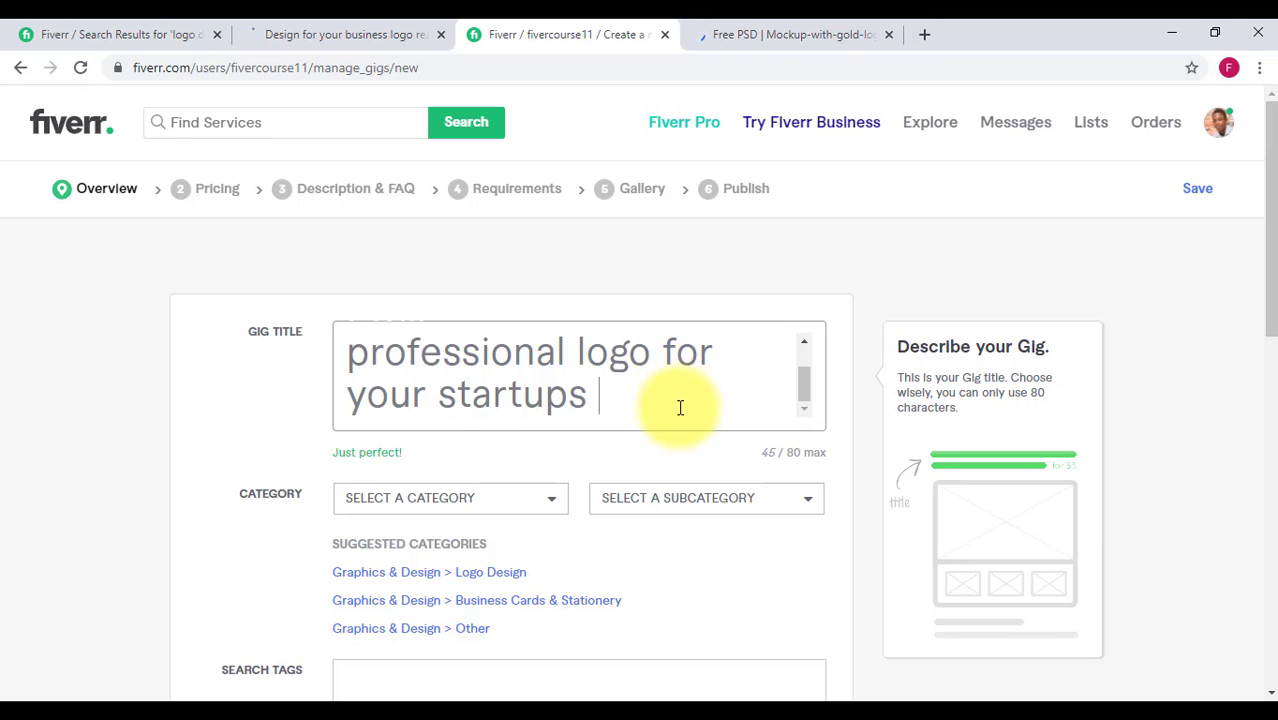
Set the gig's category to Graphics & Design with the Logo Design subcategory, using the suggested category
scroll(408, 512, down, 2)
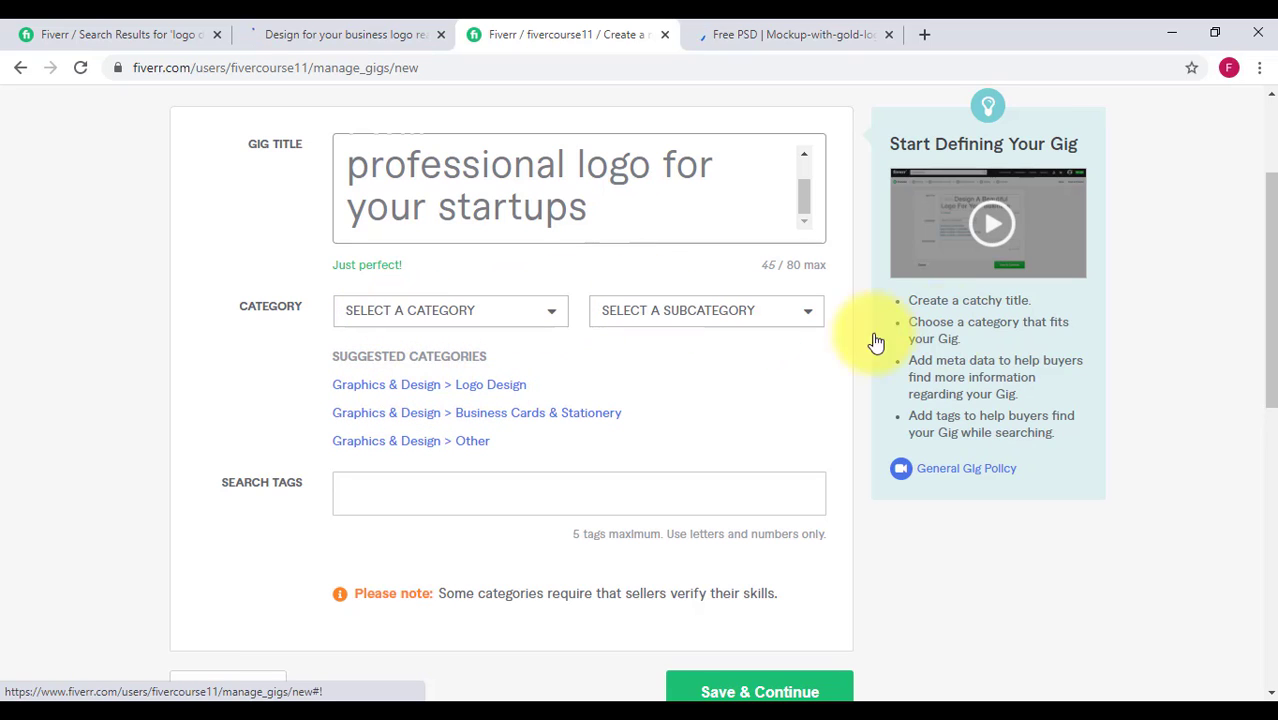
click(628, 308)
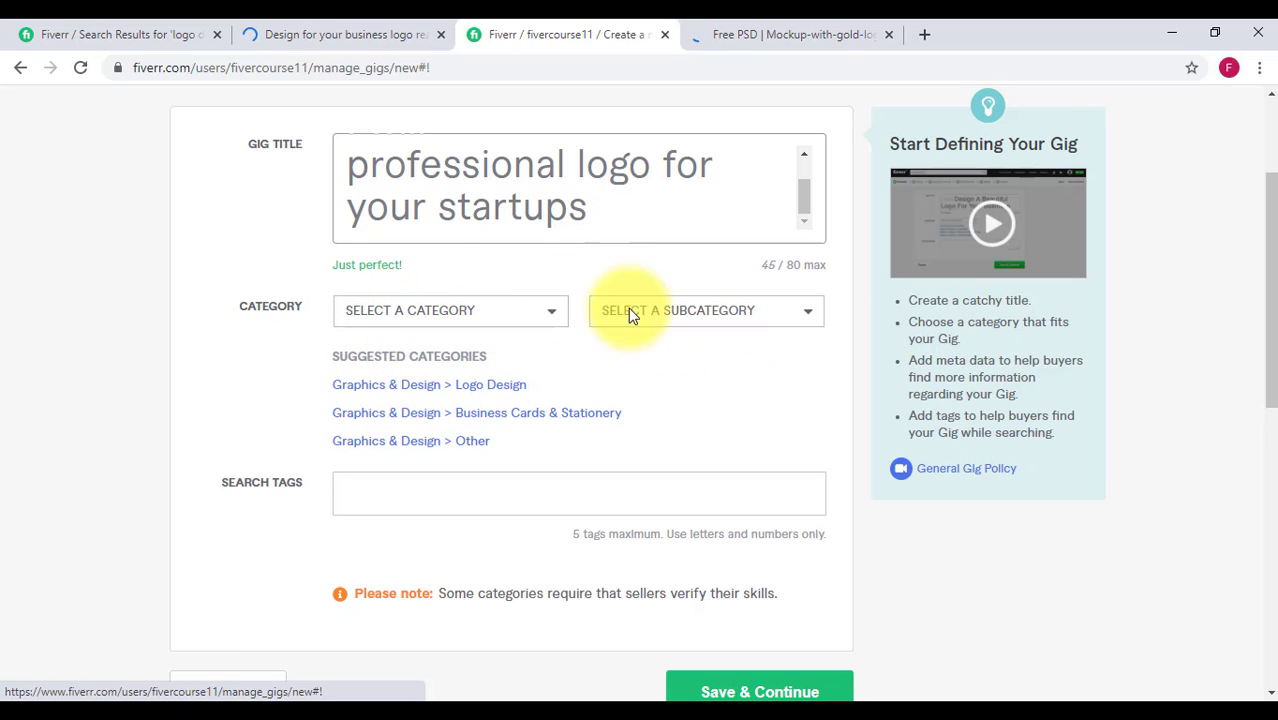
click(490, 389)
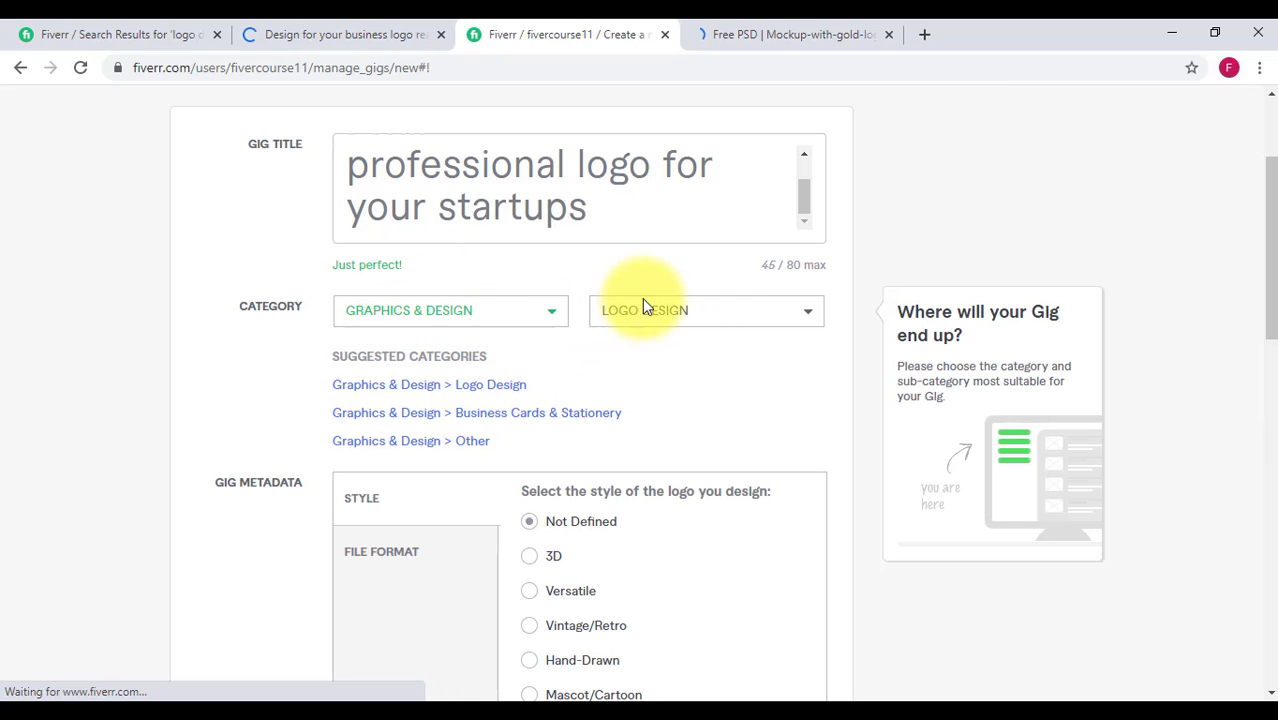
Look through the main category choices for the gig, from Graphics & Design to Lifestyle, leaving the selection as is
scroll(651, 320, down, 2)
scroll(651, 320, up, 4)
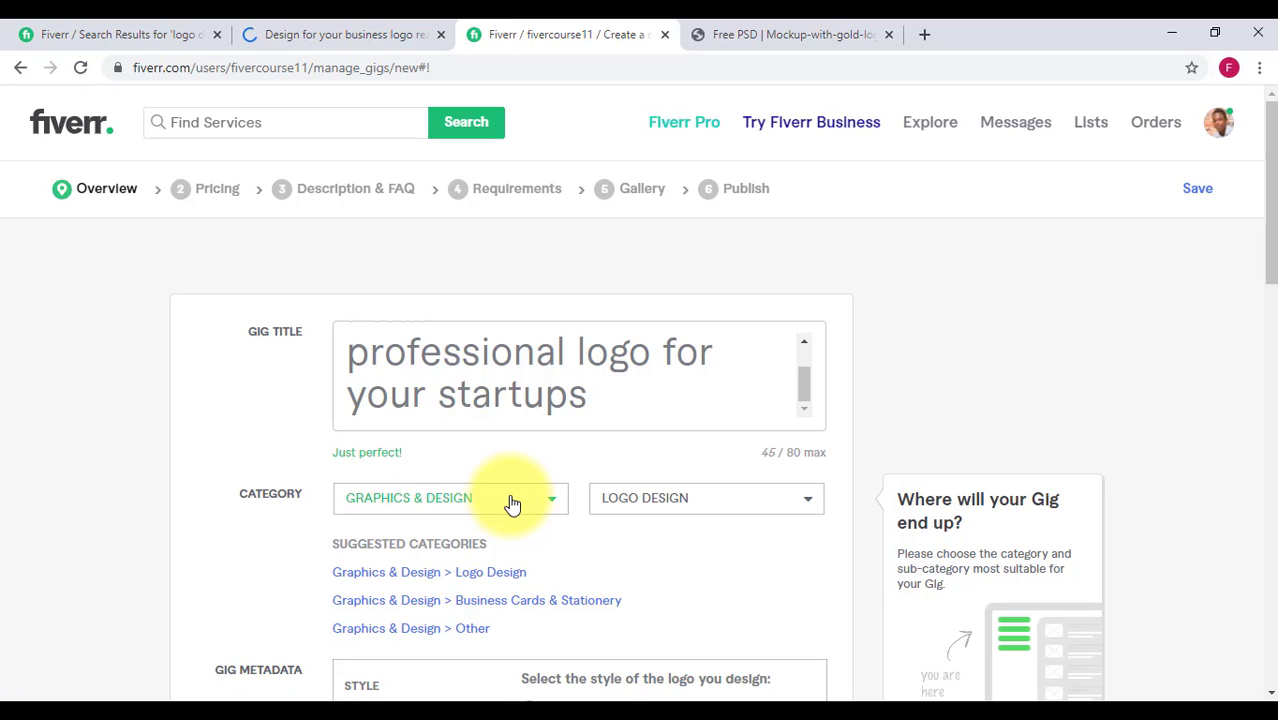
click(512, 504)
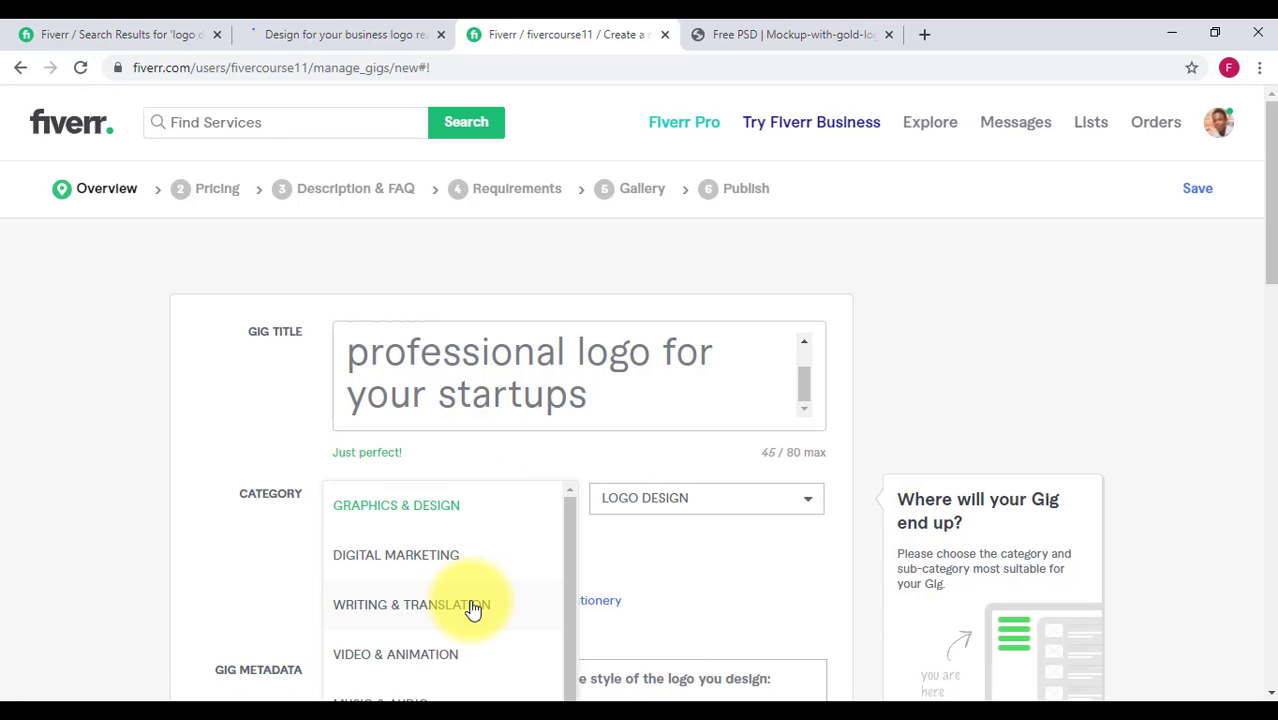
scroll(784, 617, down, 1)
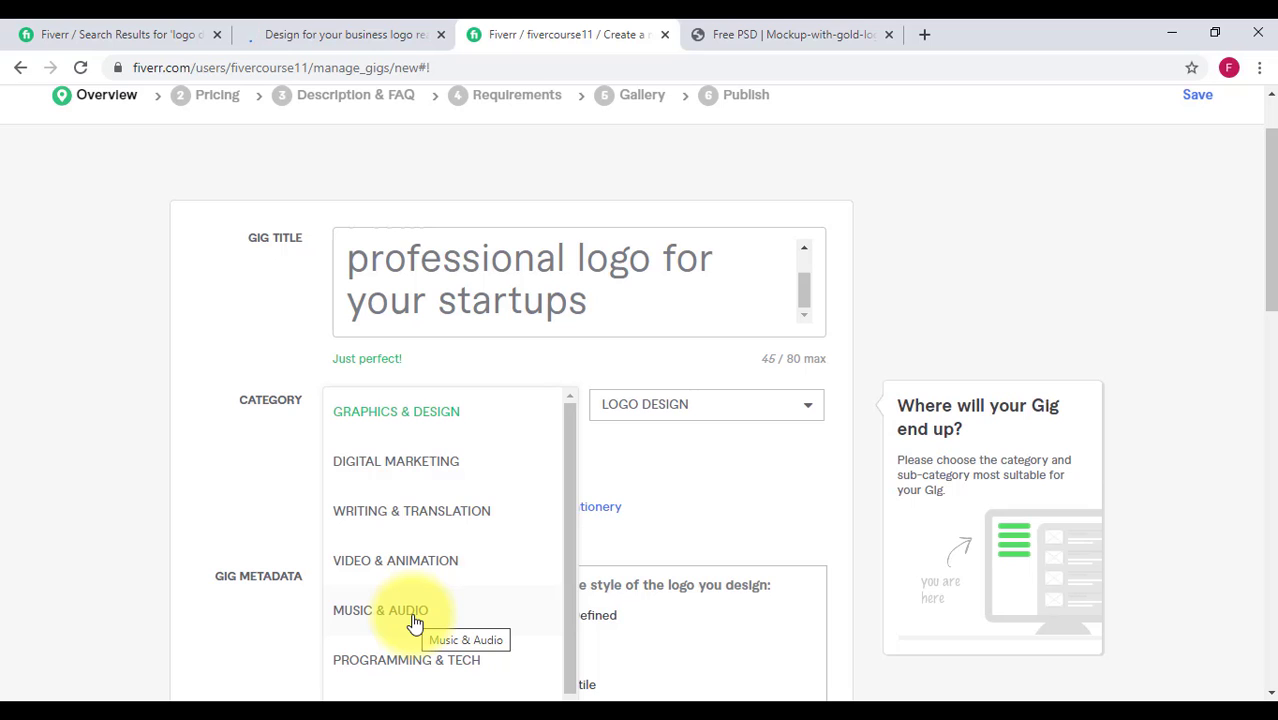
scroll(415, 622, down, 1)
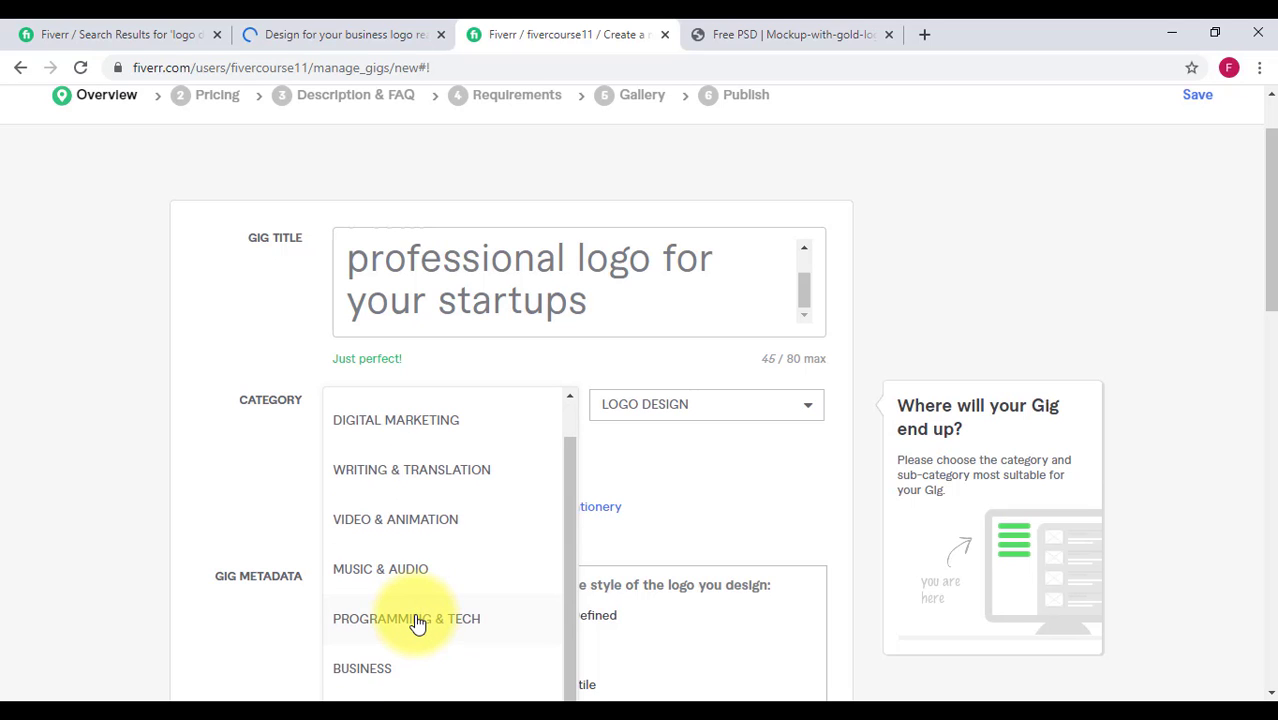
scroll(418, 620, down, 2)
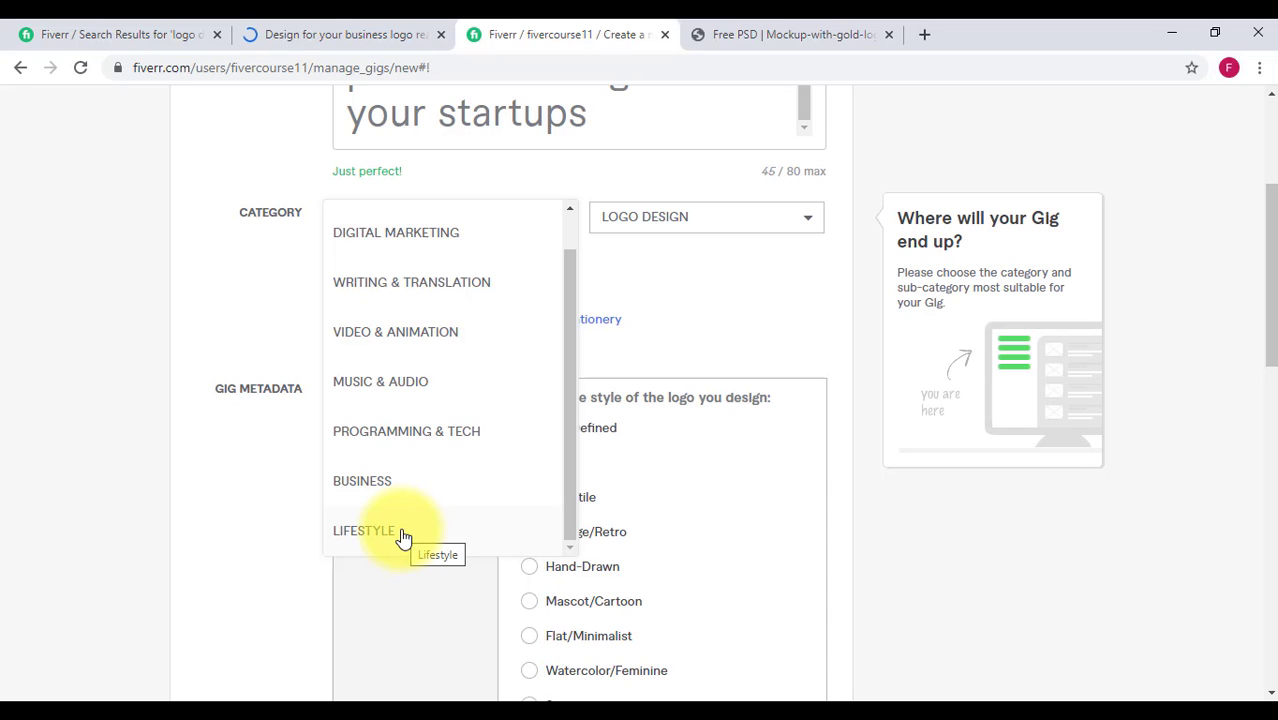
scroll(425, 430, up, 1)
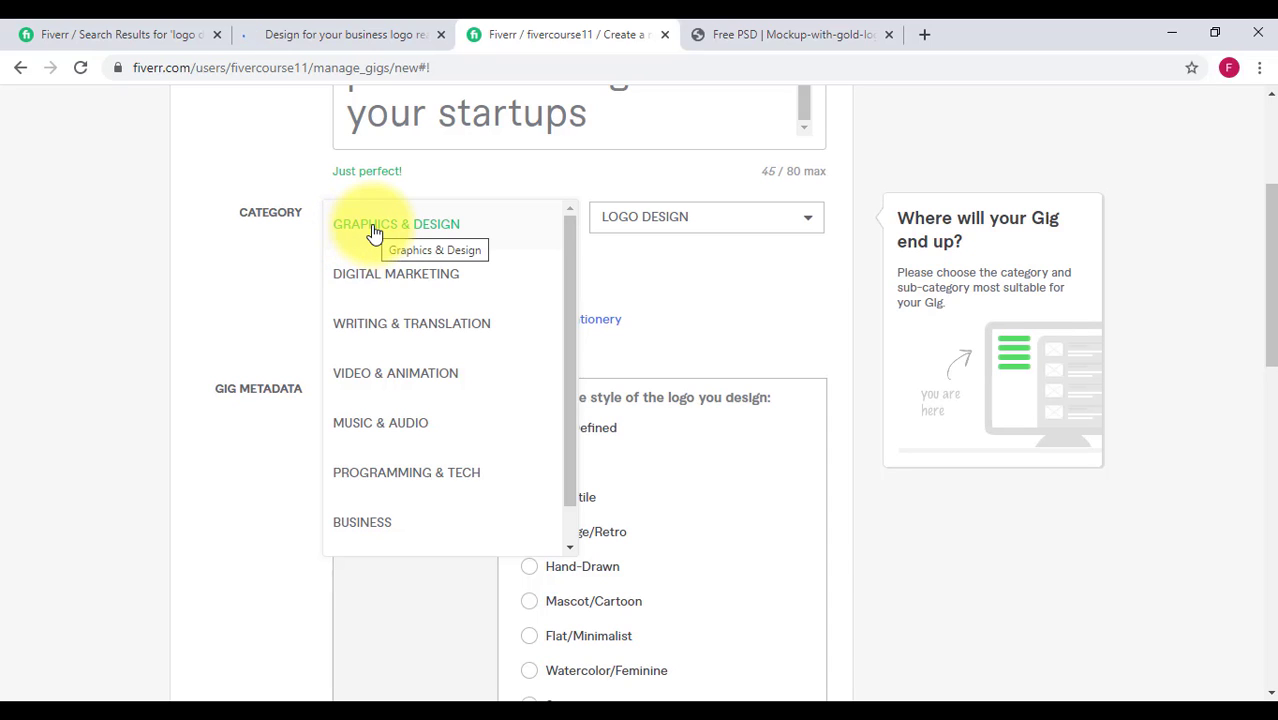
click(665, 260)
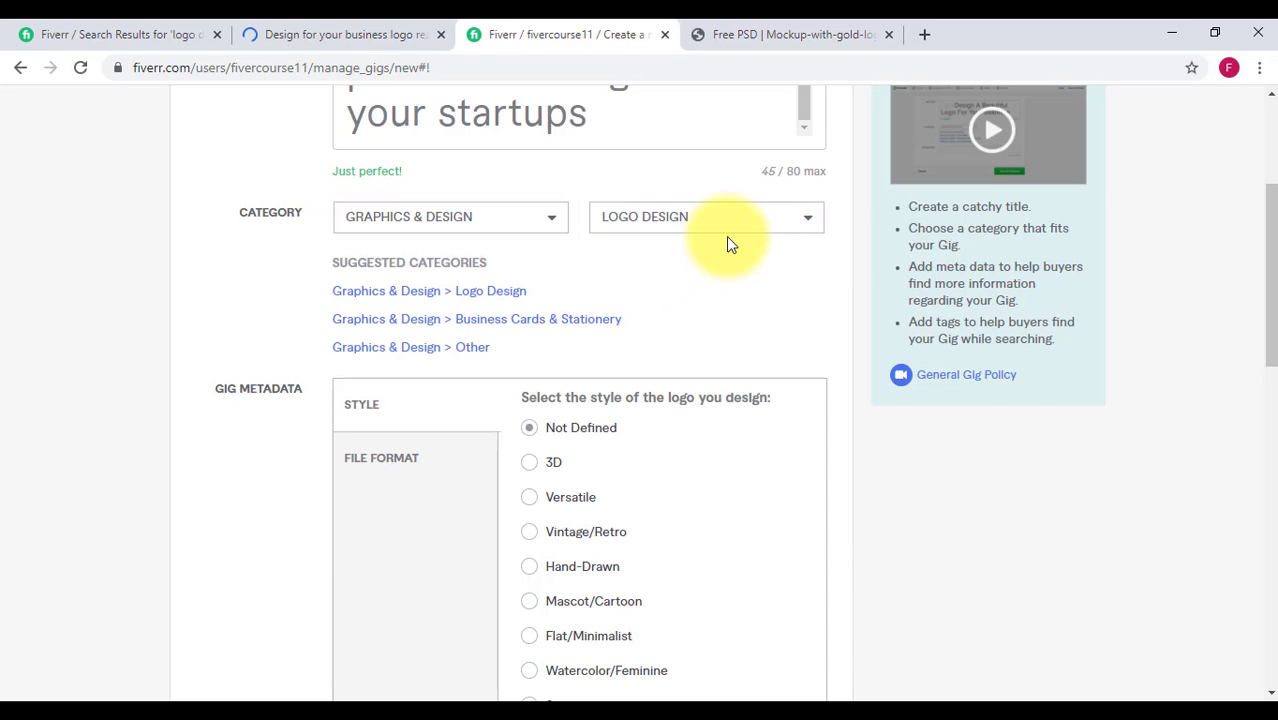
Look through the subcategories offered under Graphics & Design, leaving the Logo Design selection as is
mouse_move(736, 239)
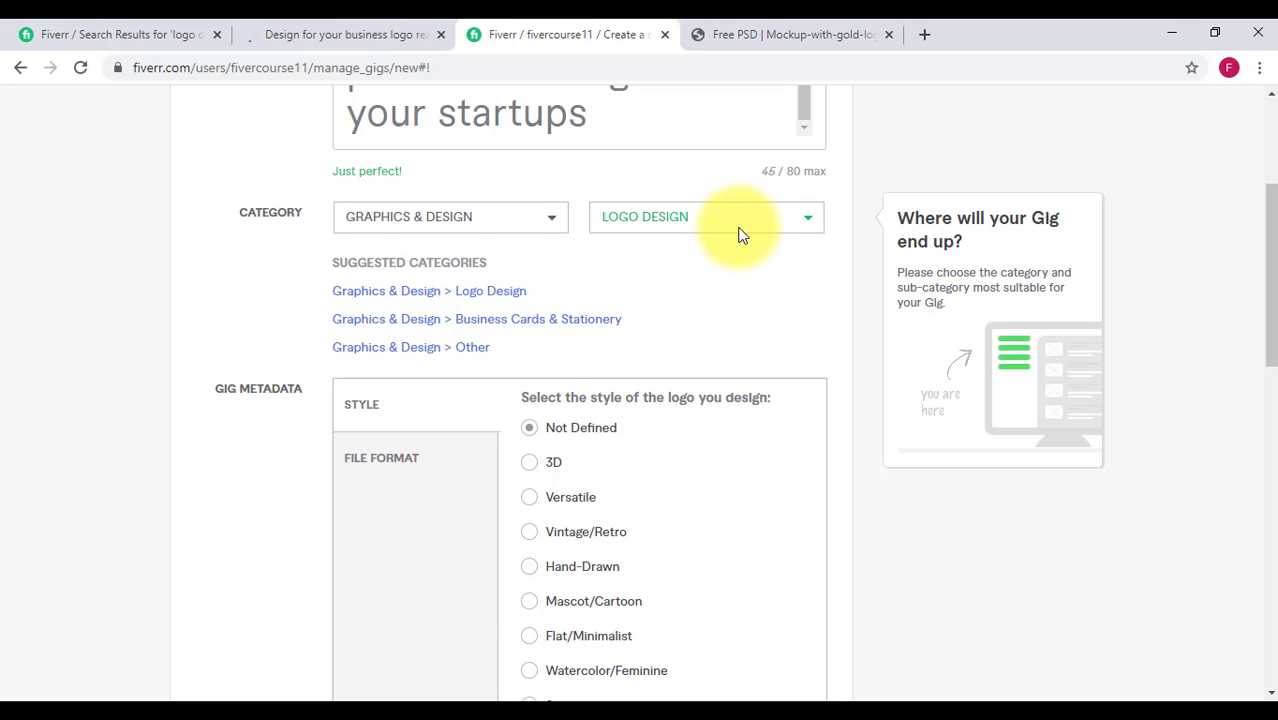
click(737, 236)
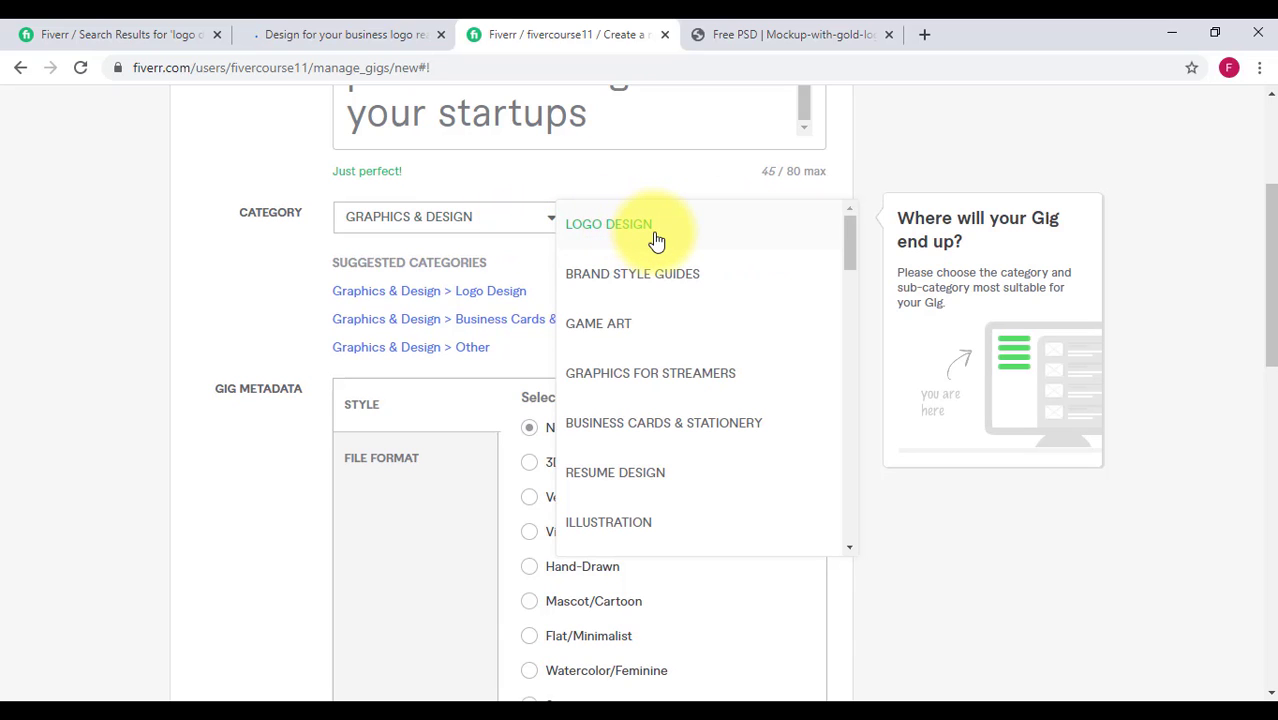
scroll(663, 368, down, 8)
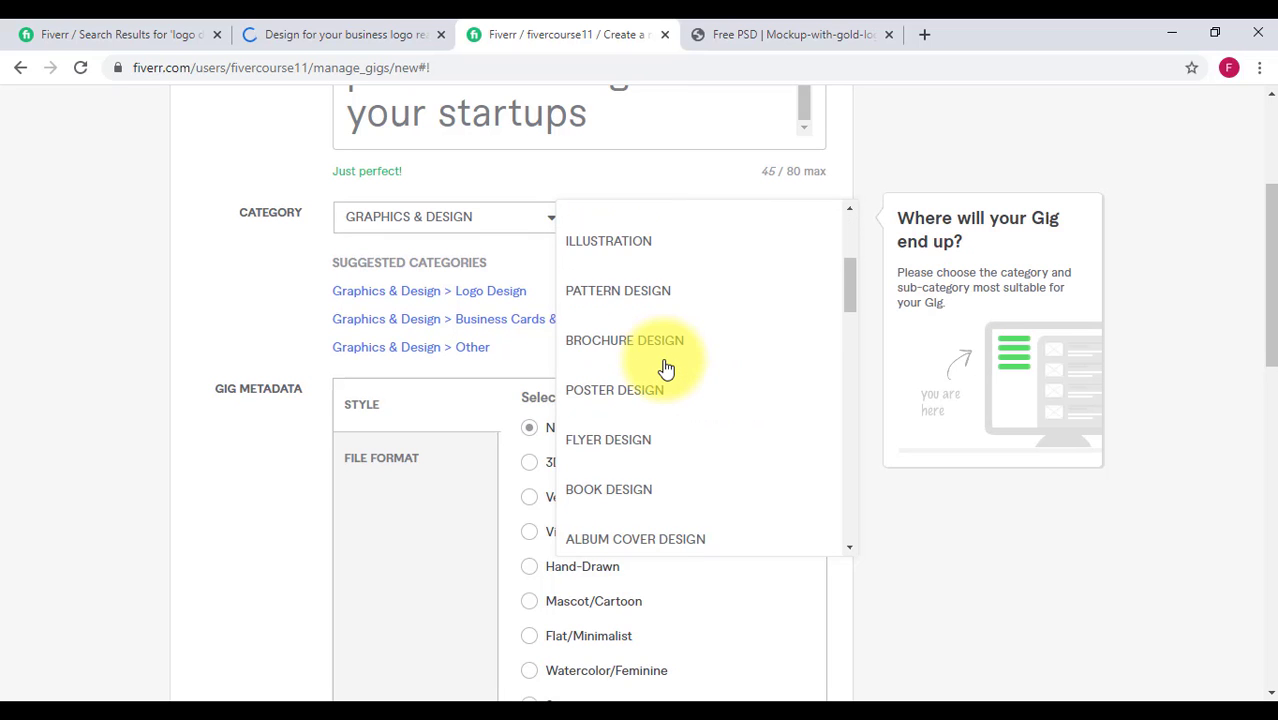
scroll(663, 369, down, 2)
scroll(663, 369, up, 5)
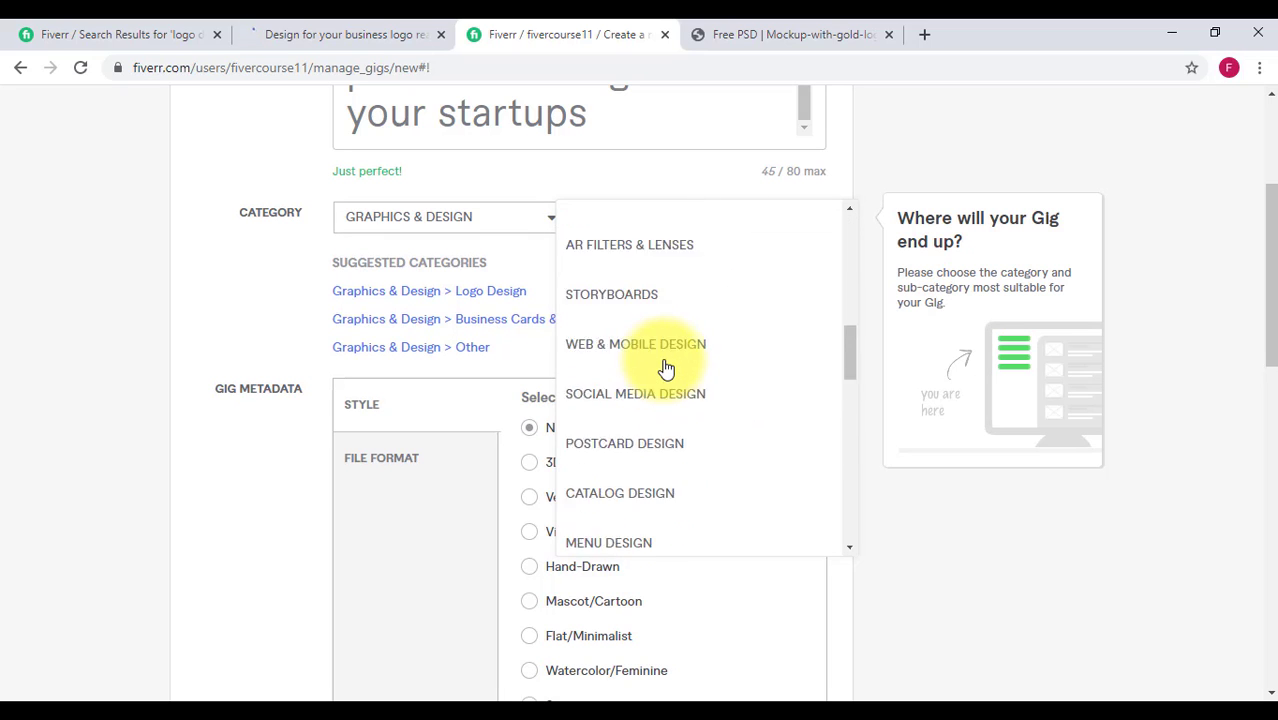
scroll(666, 369, up, 5)
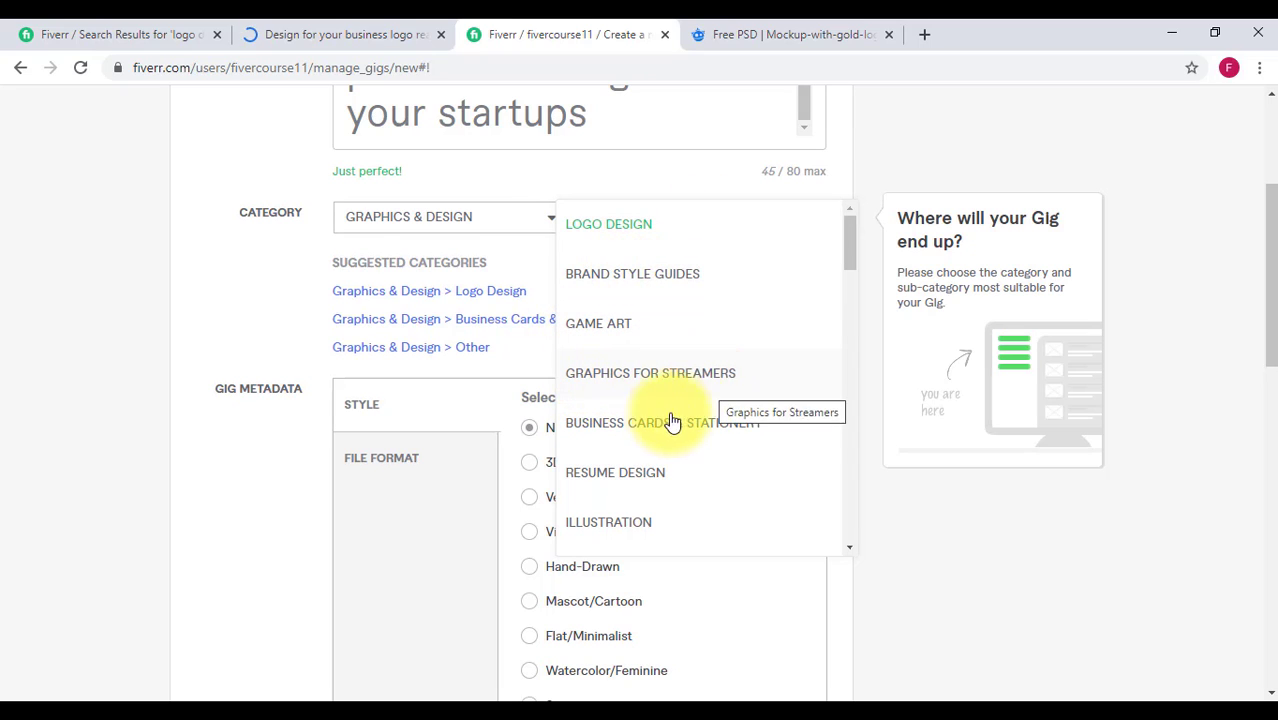
scroll(590, 418, down, 3)
scroll(600, 414, down, 5)
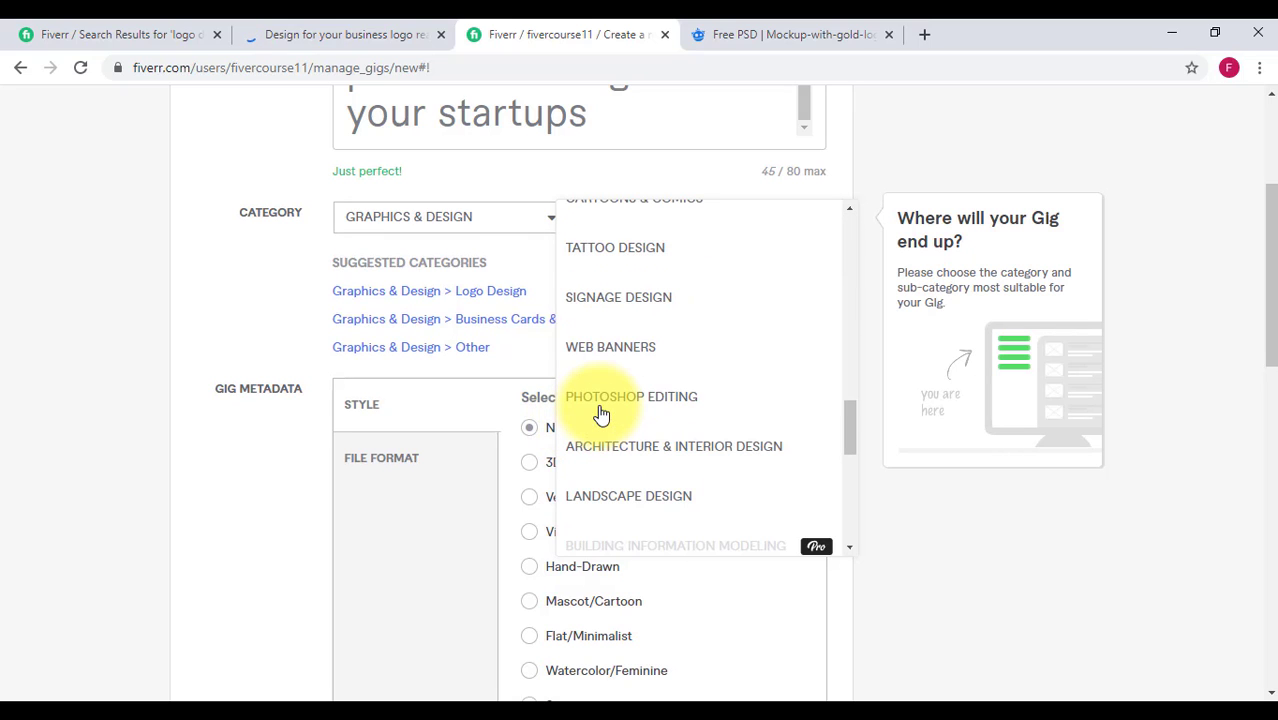
scroll(673, 398, down, 3)
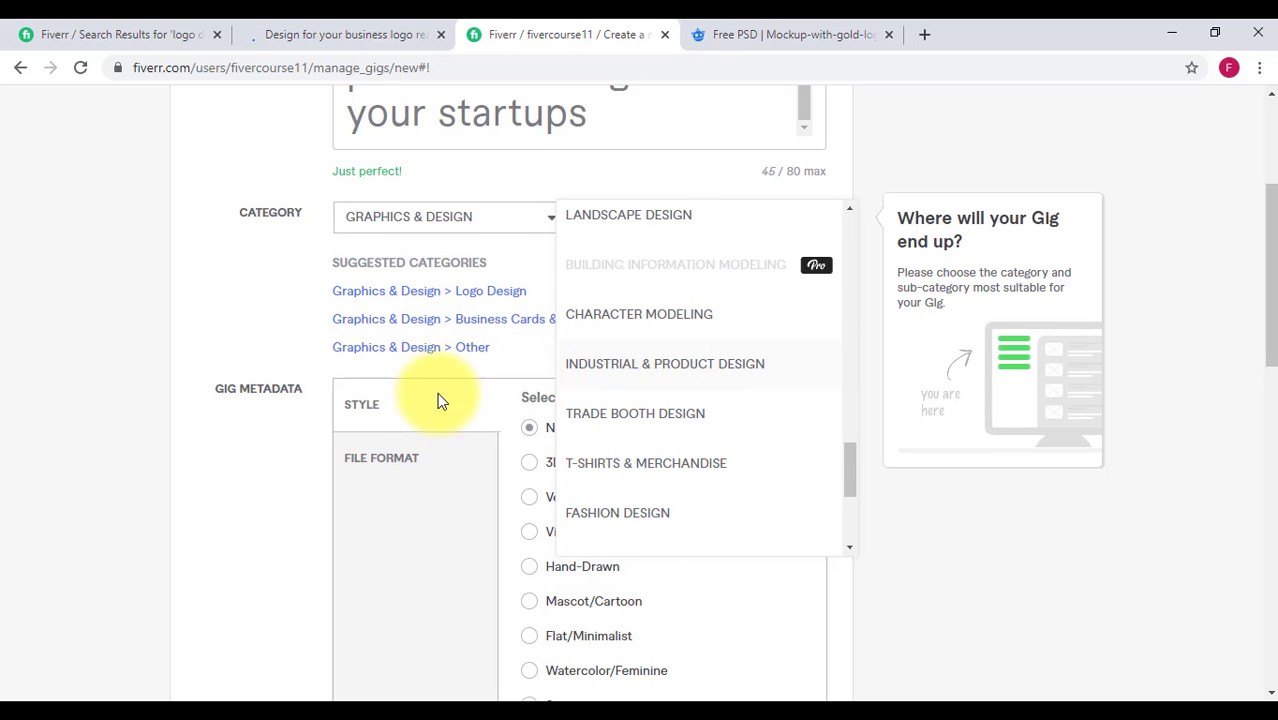
click(279, 359)
Try 3D as the logo style in the gig metadata
scroll(685, 220, down, 2)
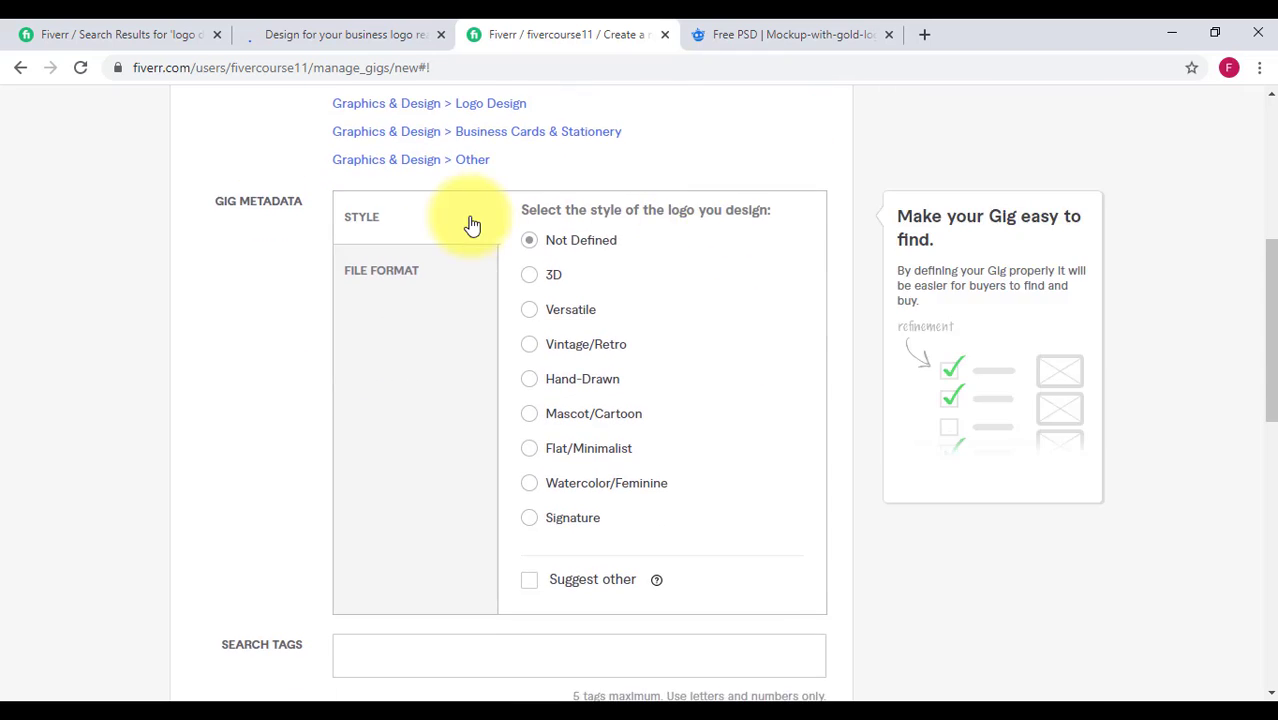
scroll(420, 235, up, 3)
scroll(300, 300, down, 4)
scroll(300, 225, up, 1)
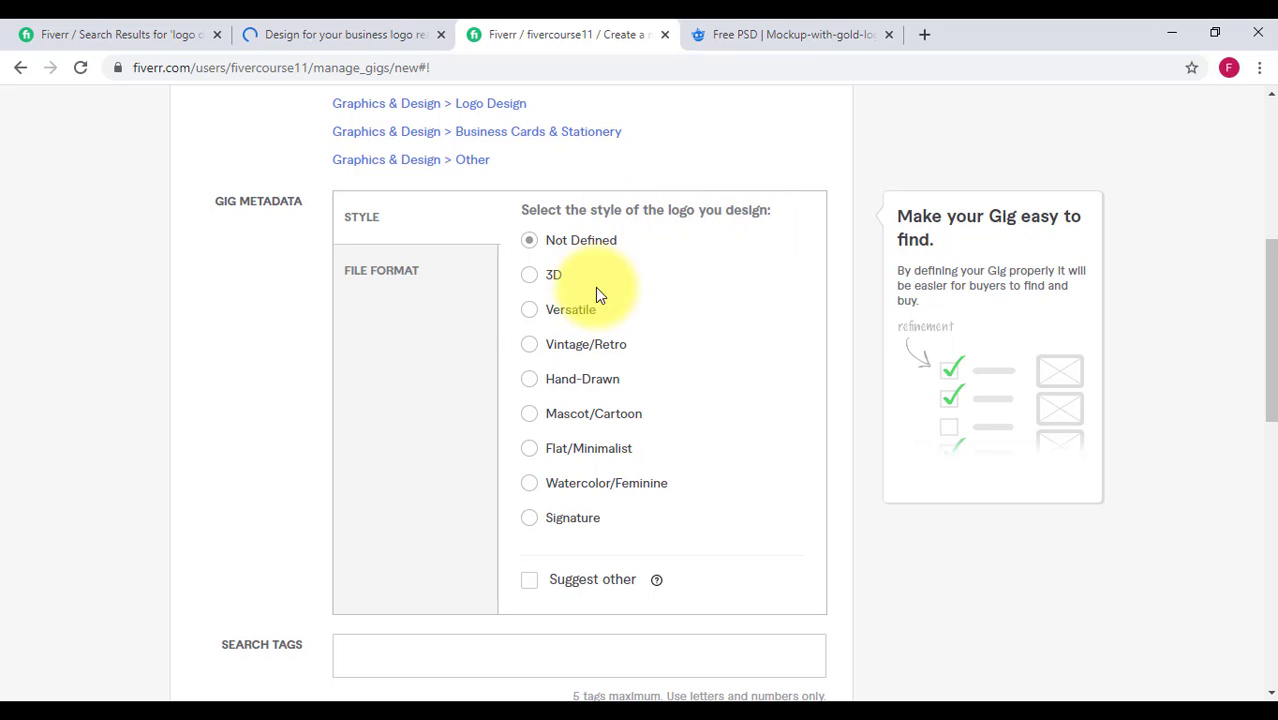
click(535, 280)
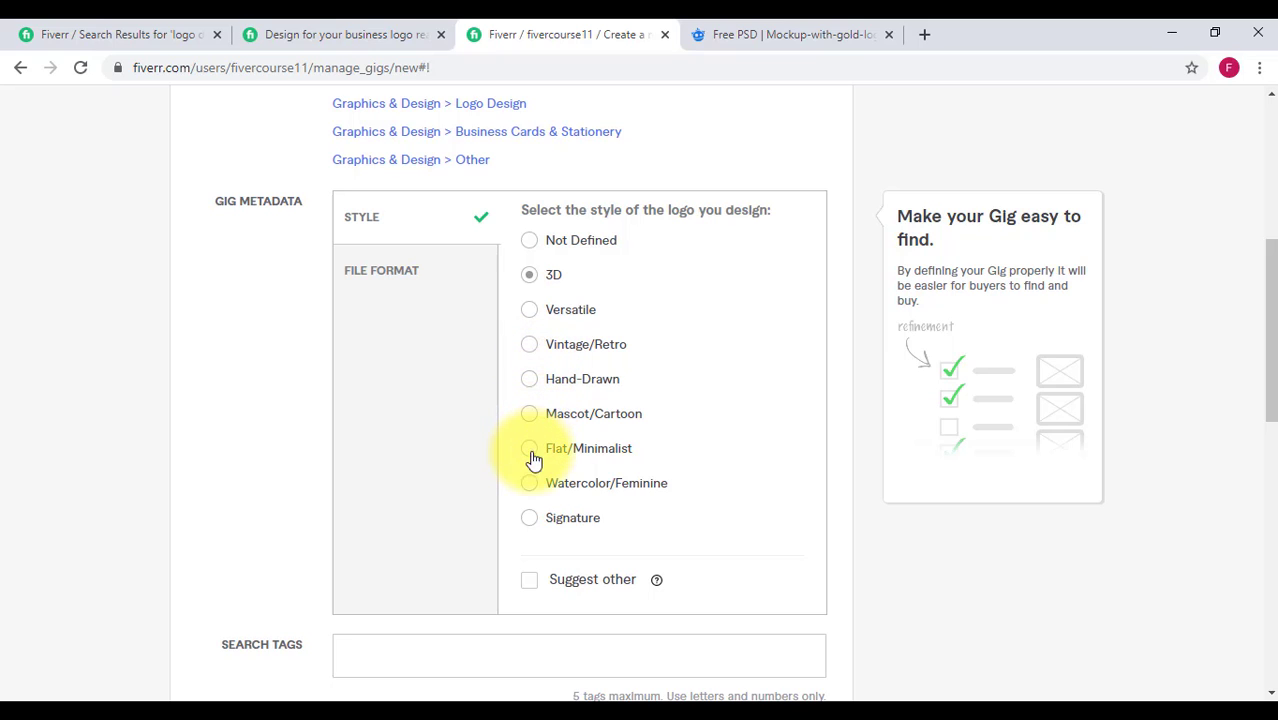
Glance at the existing logo design gigs and set the logo style in the gig metadata back to Not Defined
click(100, 28)
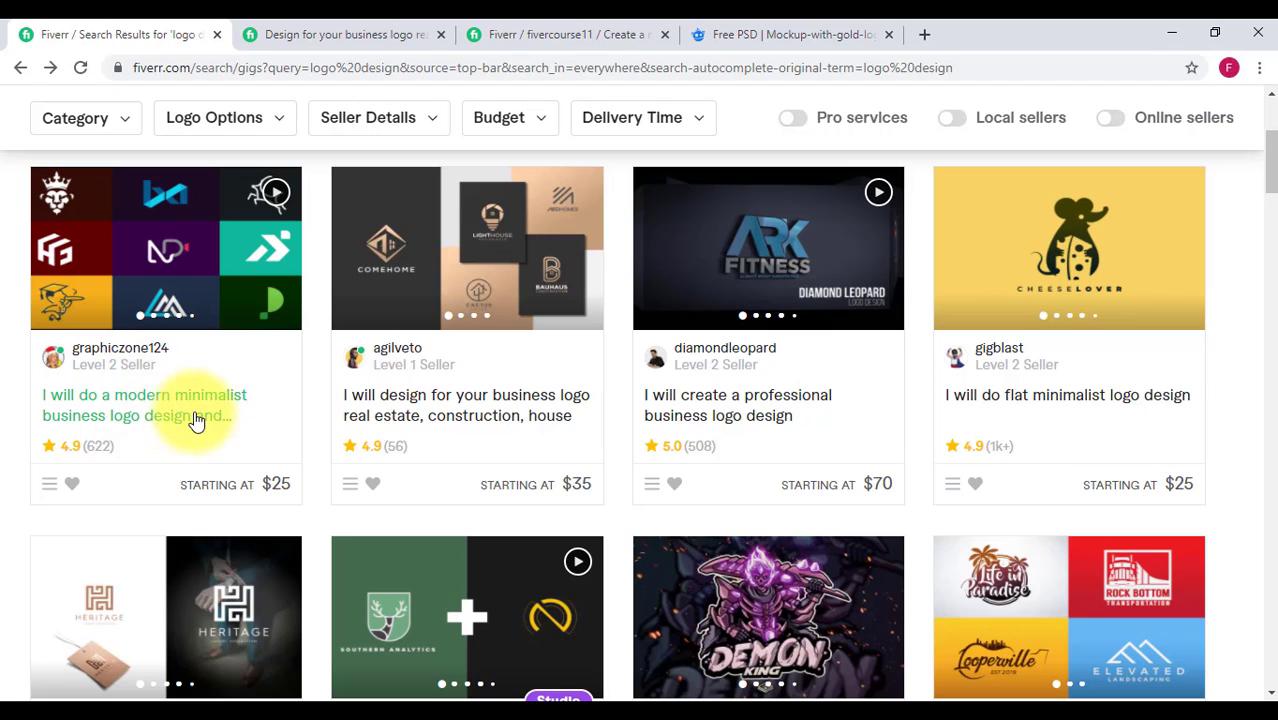
click(350, 30)
click(585, 30)
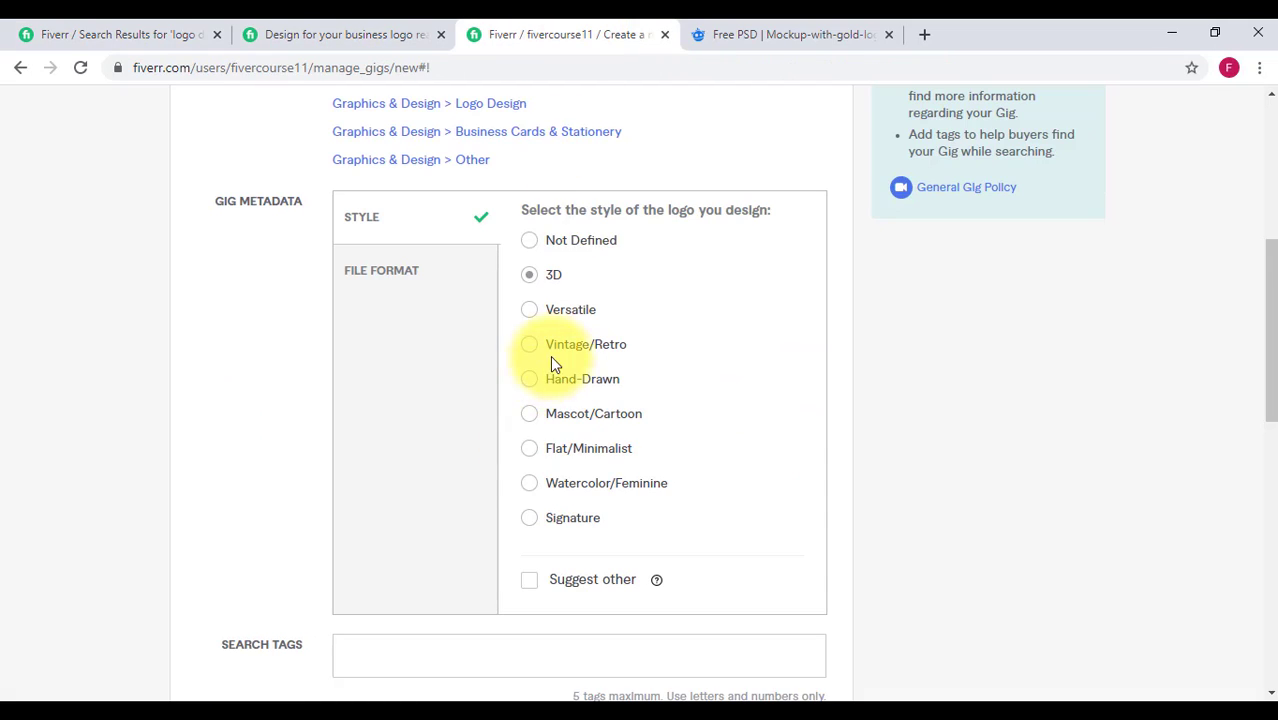
click(538, 243)
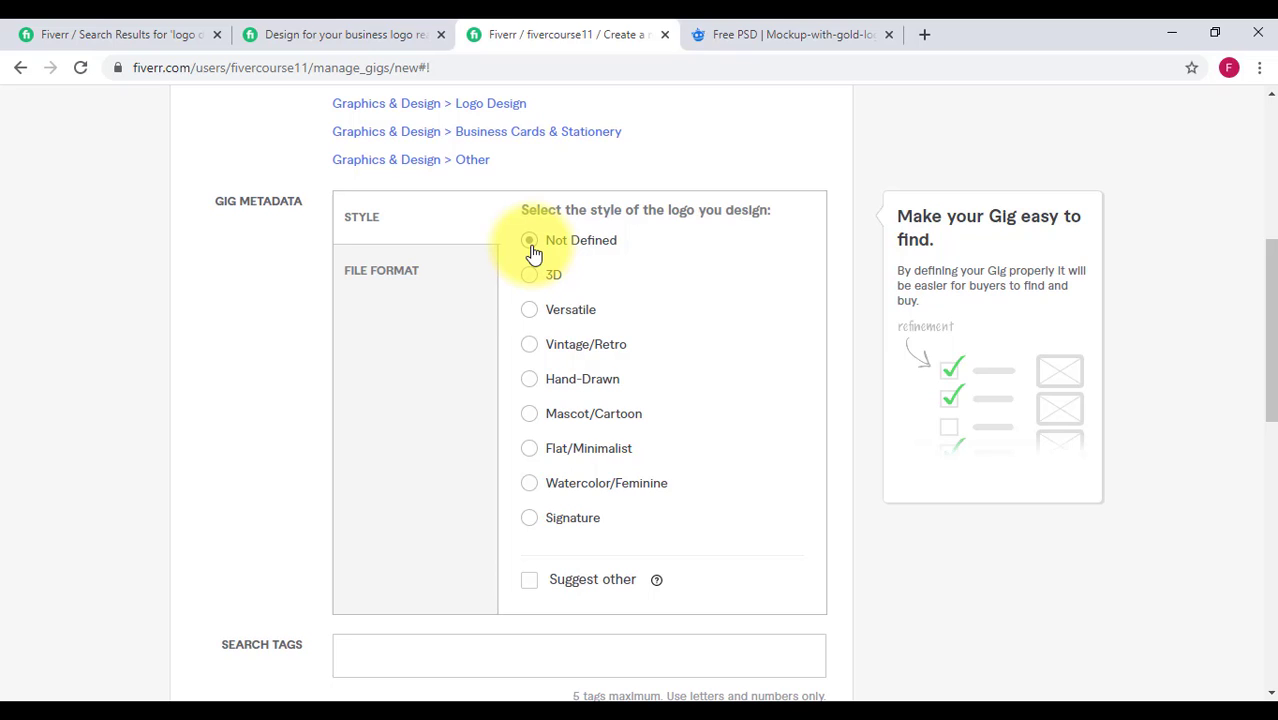
Select the provided file formats JPG, PDF, PNG, PSD, EPS, CDR, SVG and AI in the gig metadata
click(397, 283)
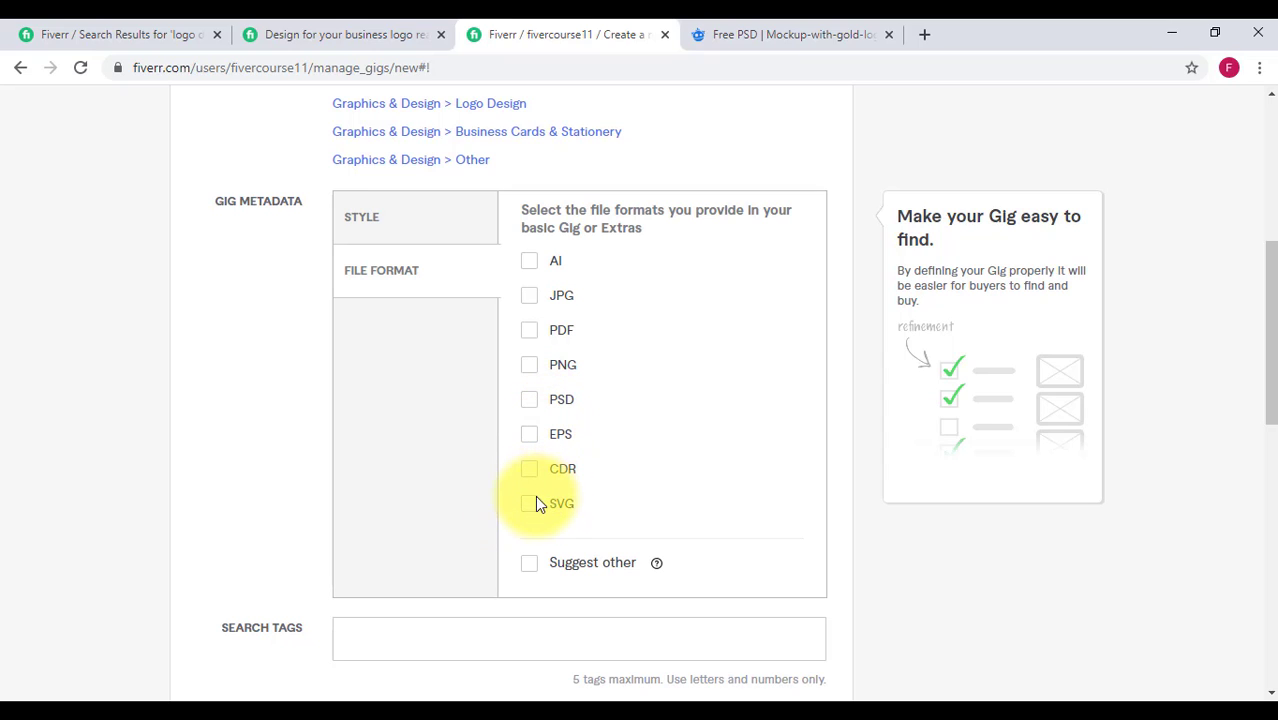
scroll(640, 500, down, 1)
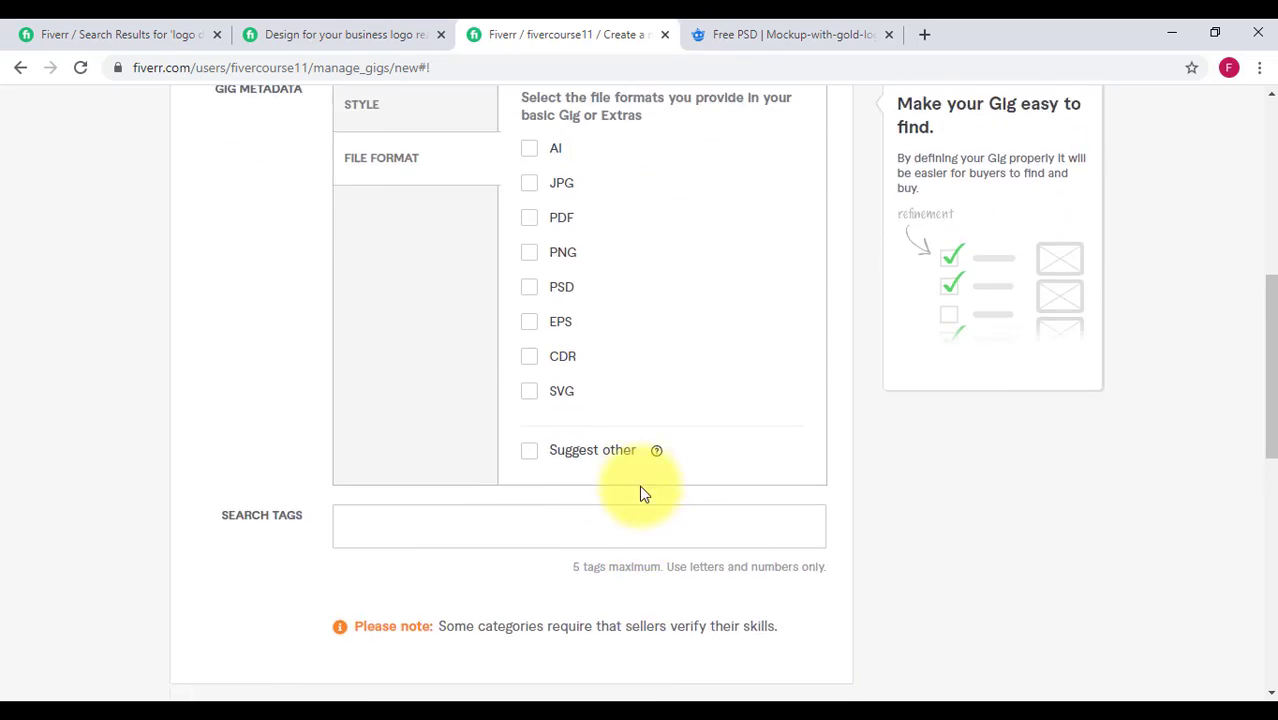
scroll(550, 456, up, 2)
scroll(550, 450, down, 1)
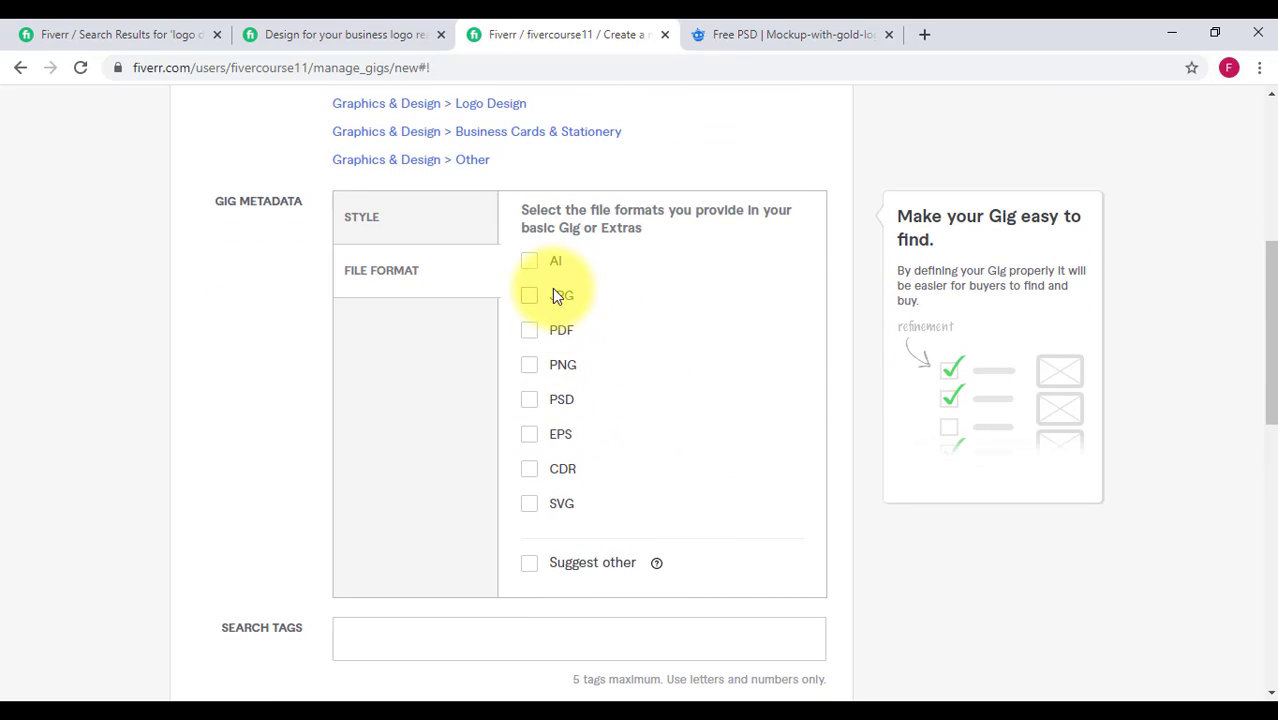
click(535, 342)
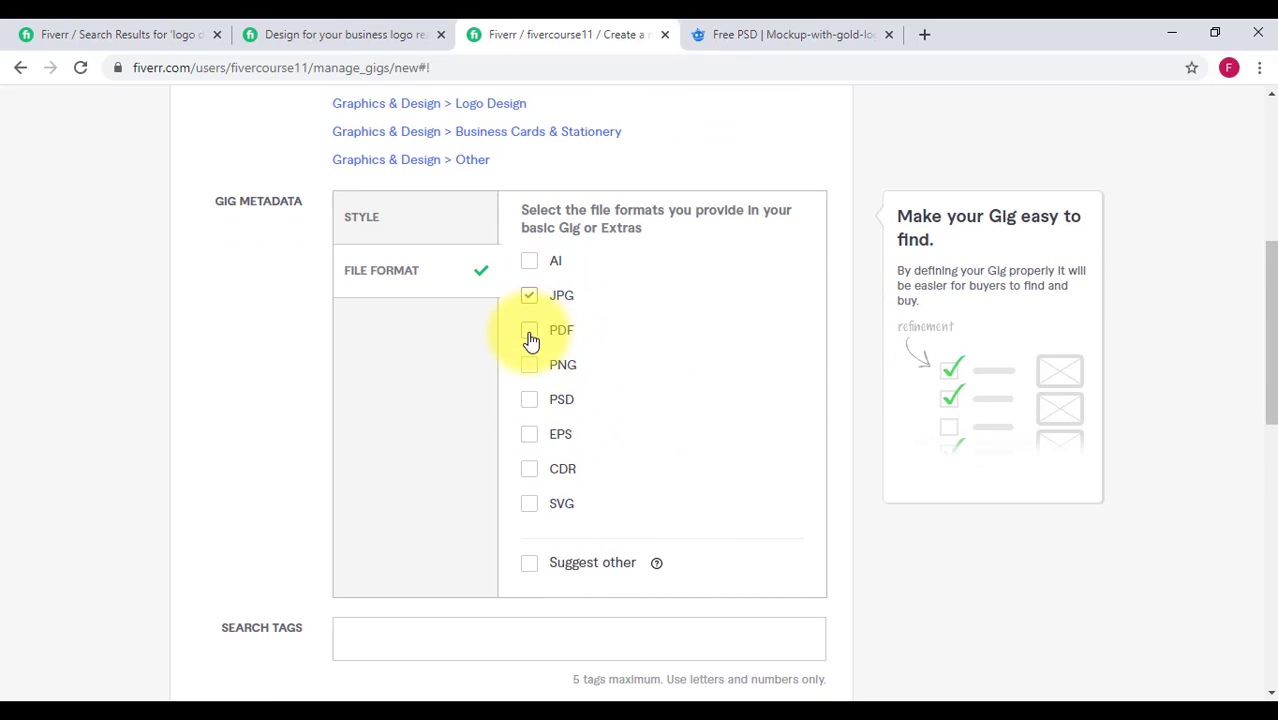
click(531, 367)
click(530, 404)
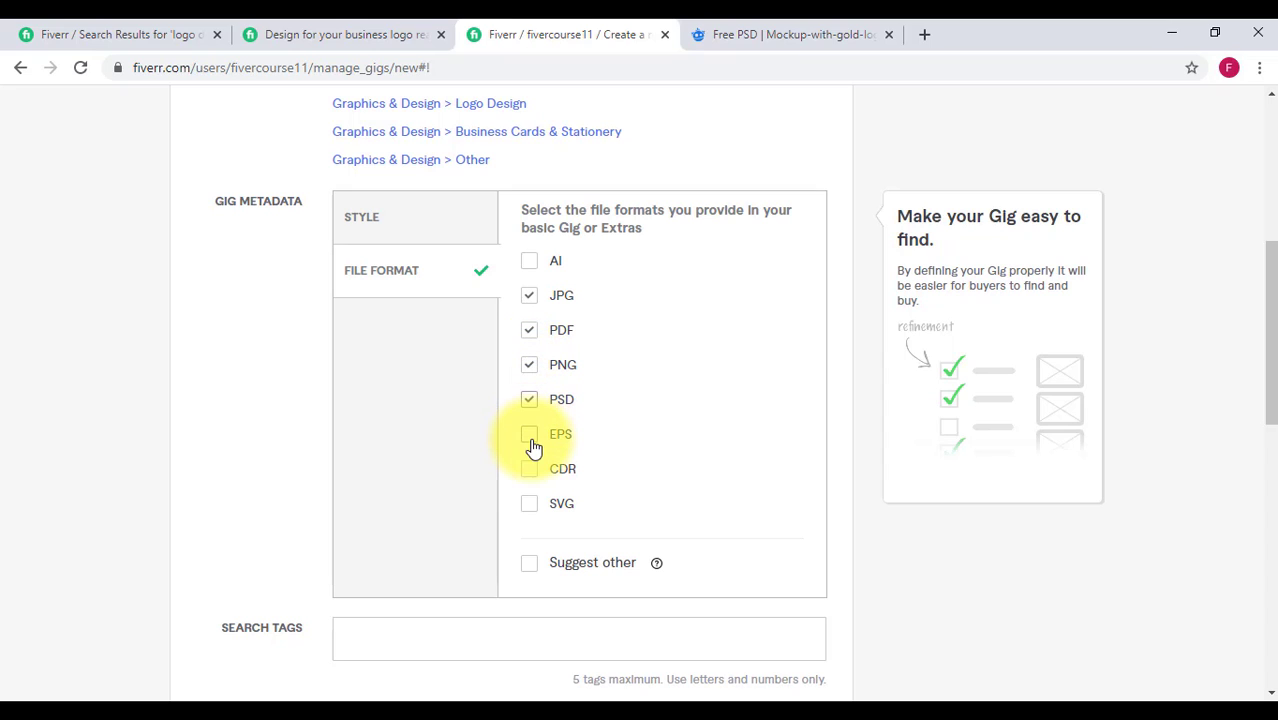
click(531, 437)
click(531, 471)
click(531, 506)
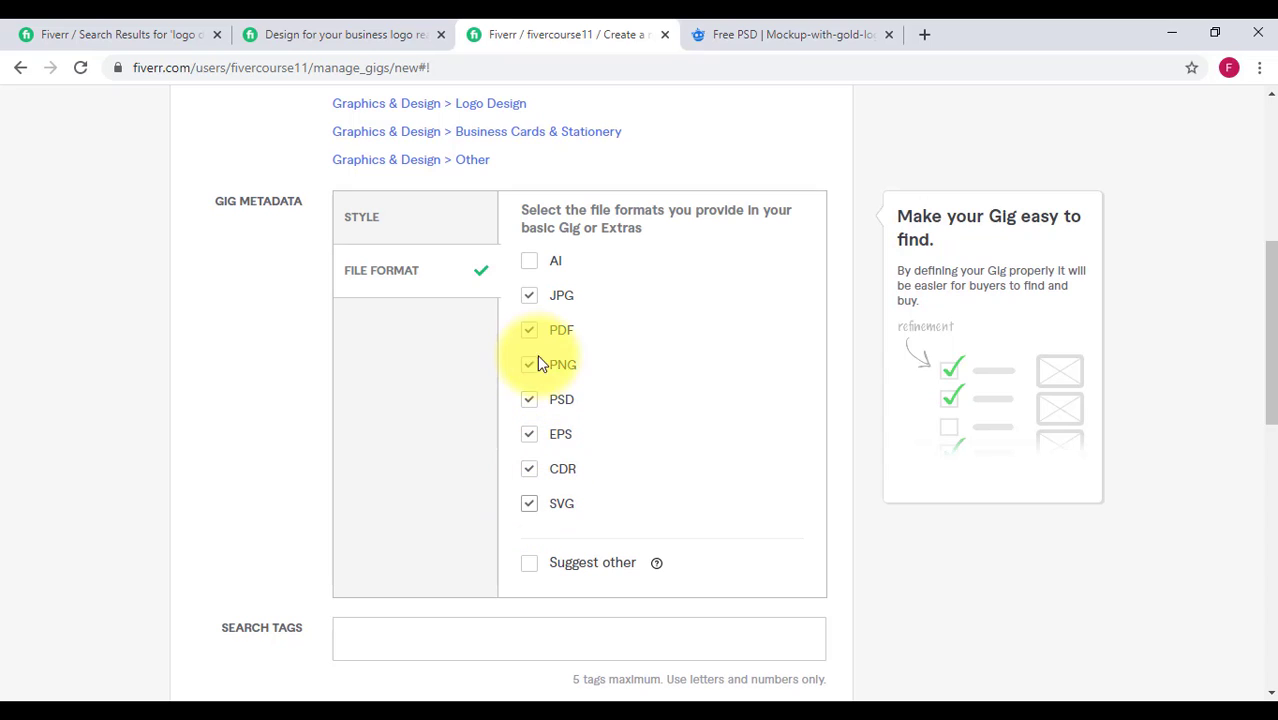
click(534, 270)
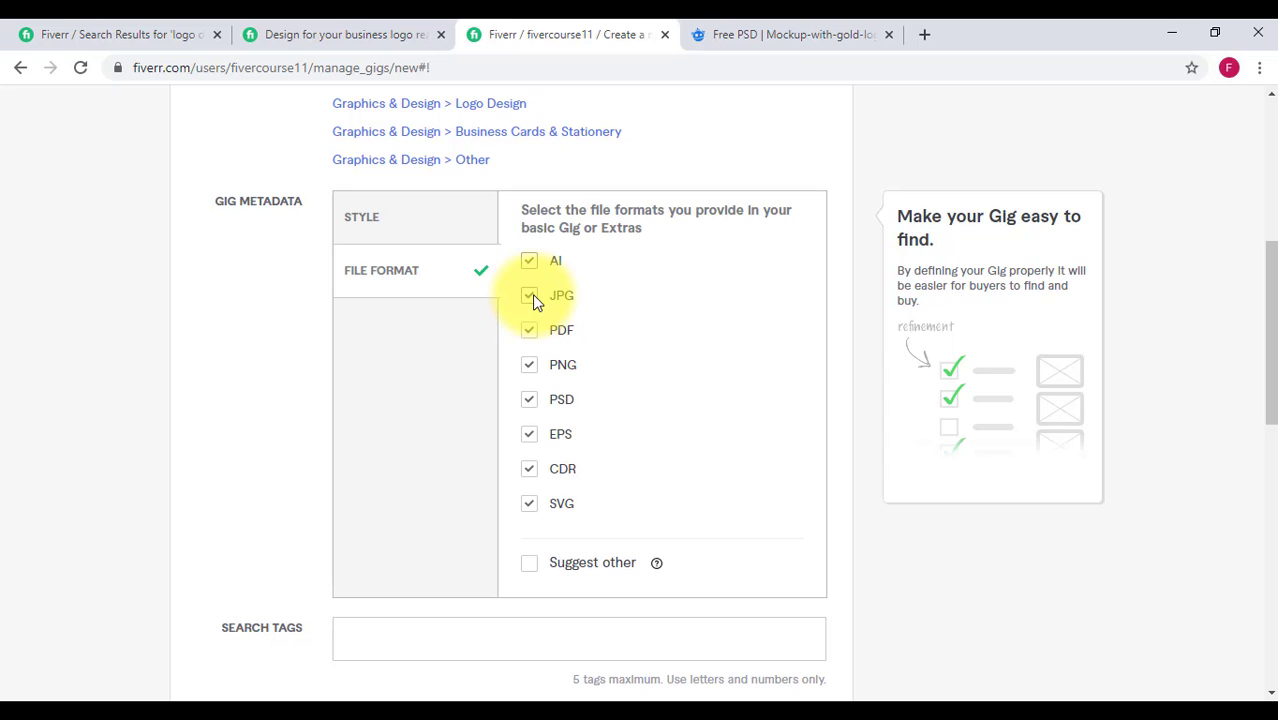
Remove AI and CDR from the file formats the gig provides
click(533, 268)
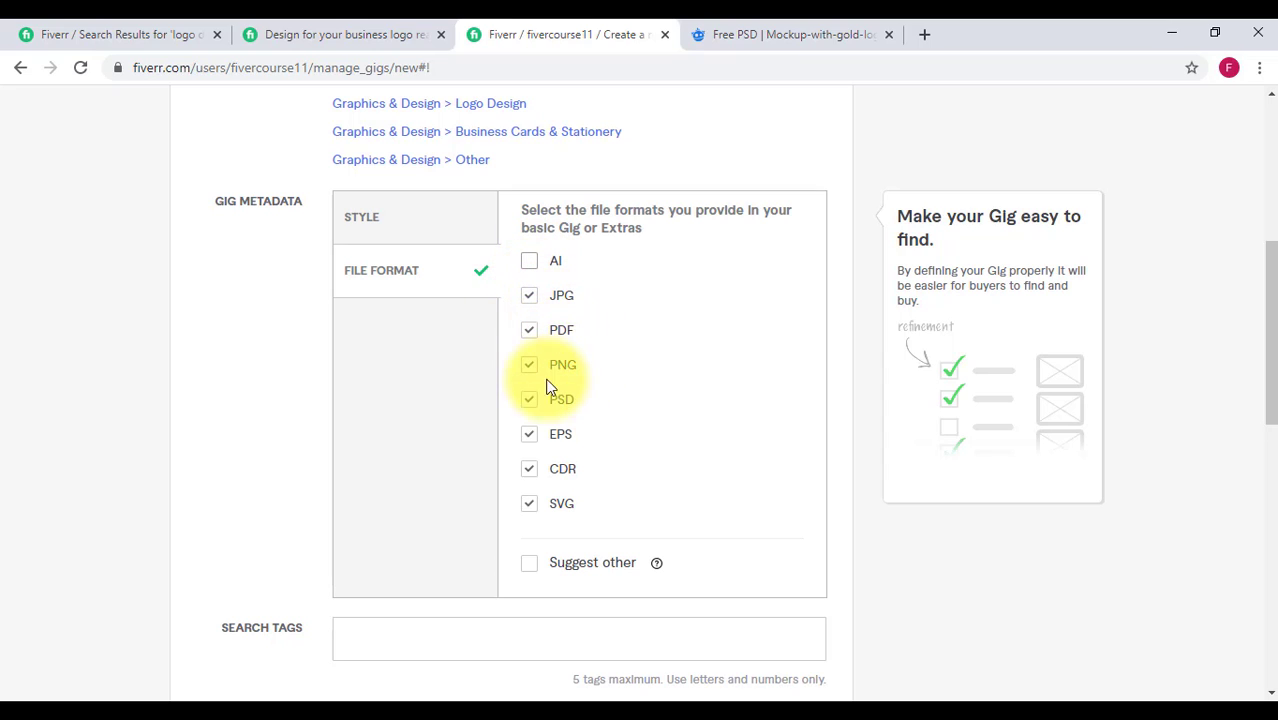
click(531, 474)
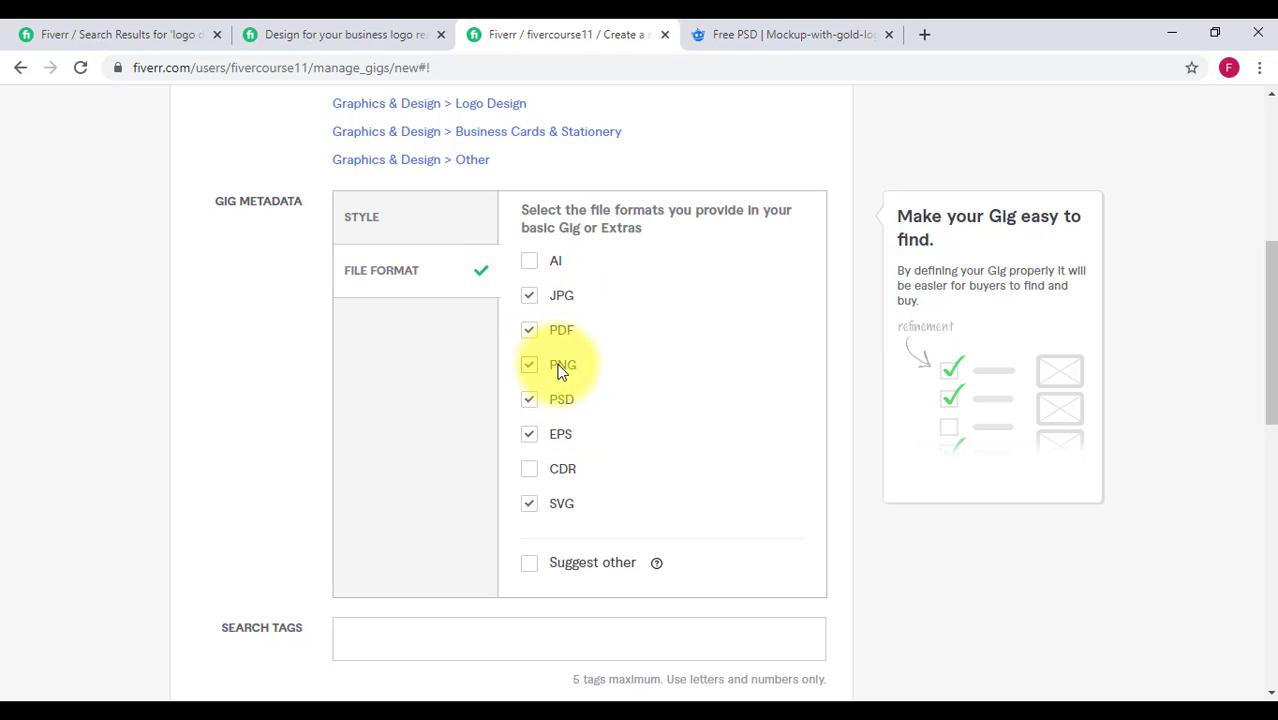
Examine the related tags of the existing real estate and construction logo gig as a reference for the search tags
scroll(577, 397, down, 3)
click(386, 358)
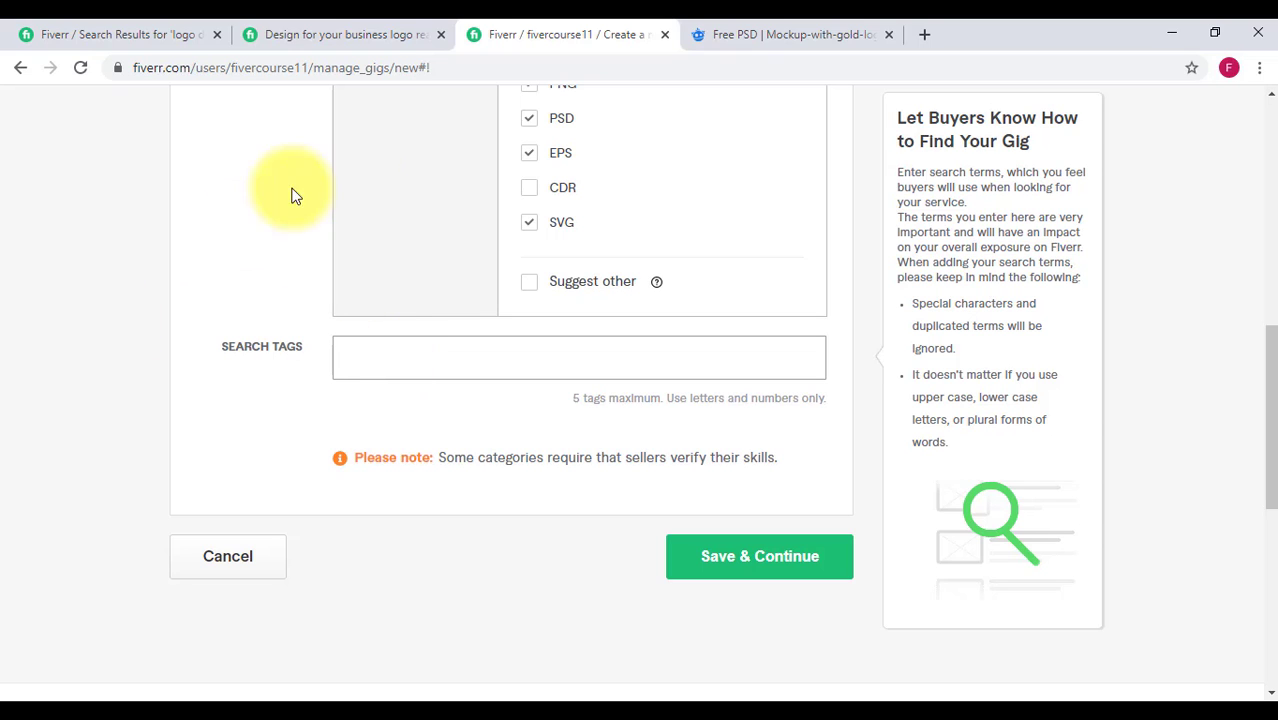
click(333, 32)
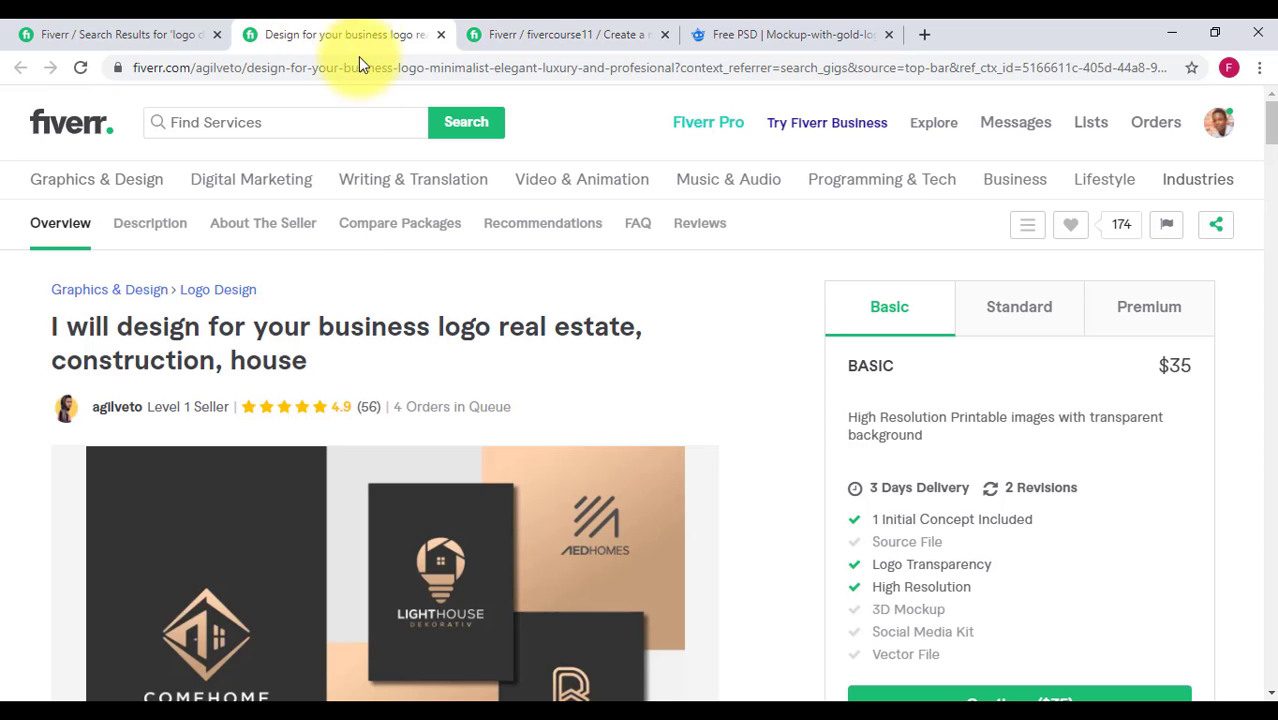
scroll(356, 283, down, 10)
scroll(378, 364, down, 15)
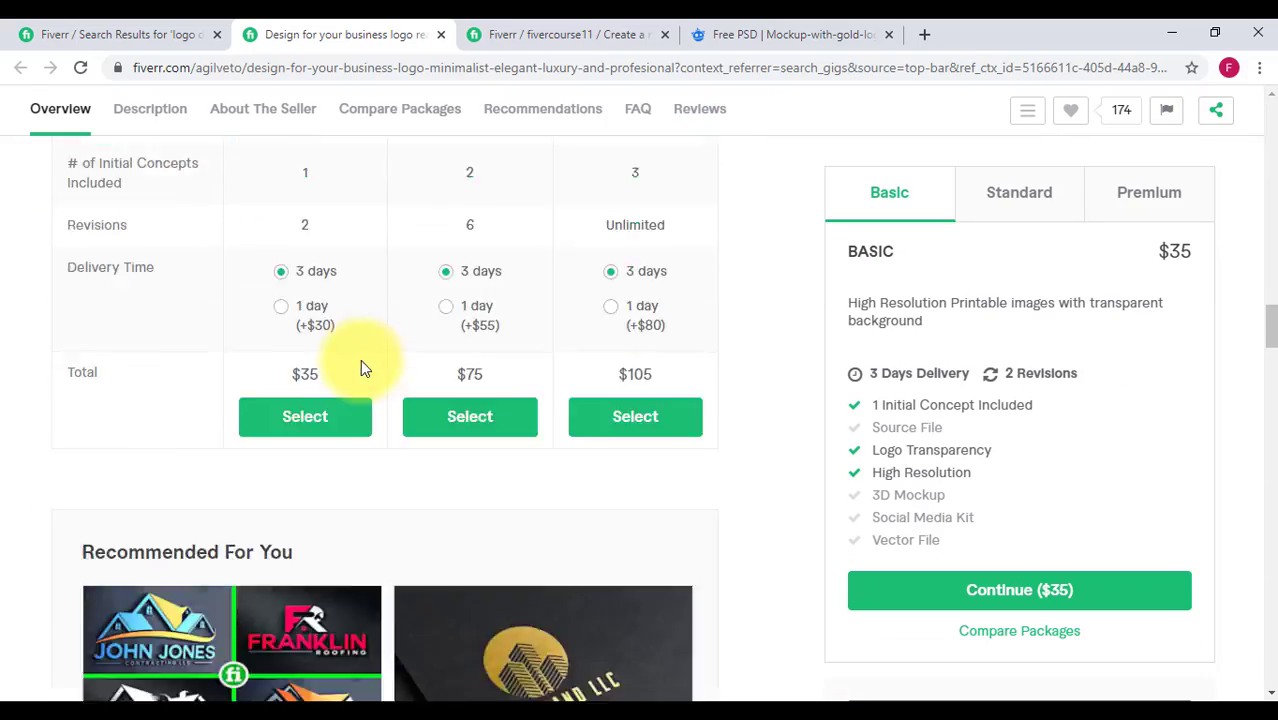
scroll(360, 366, down, 15)
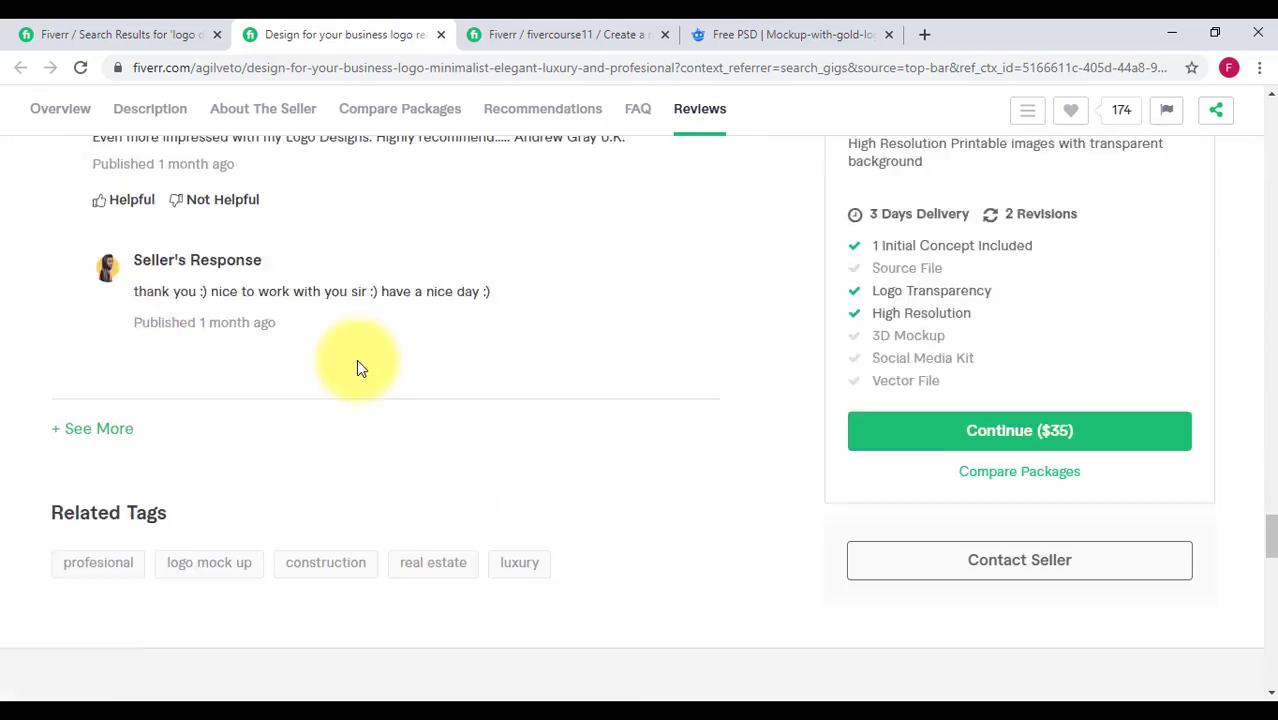
scroll(356, 343, down, 5)
scroll(356, 343, up, 5)
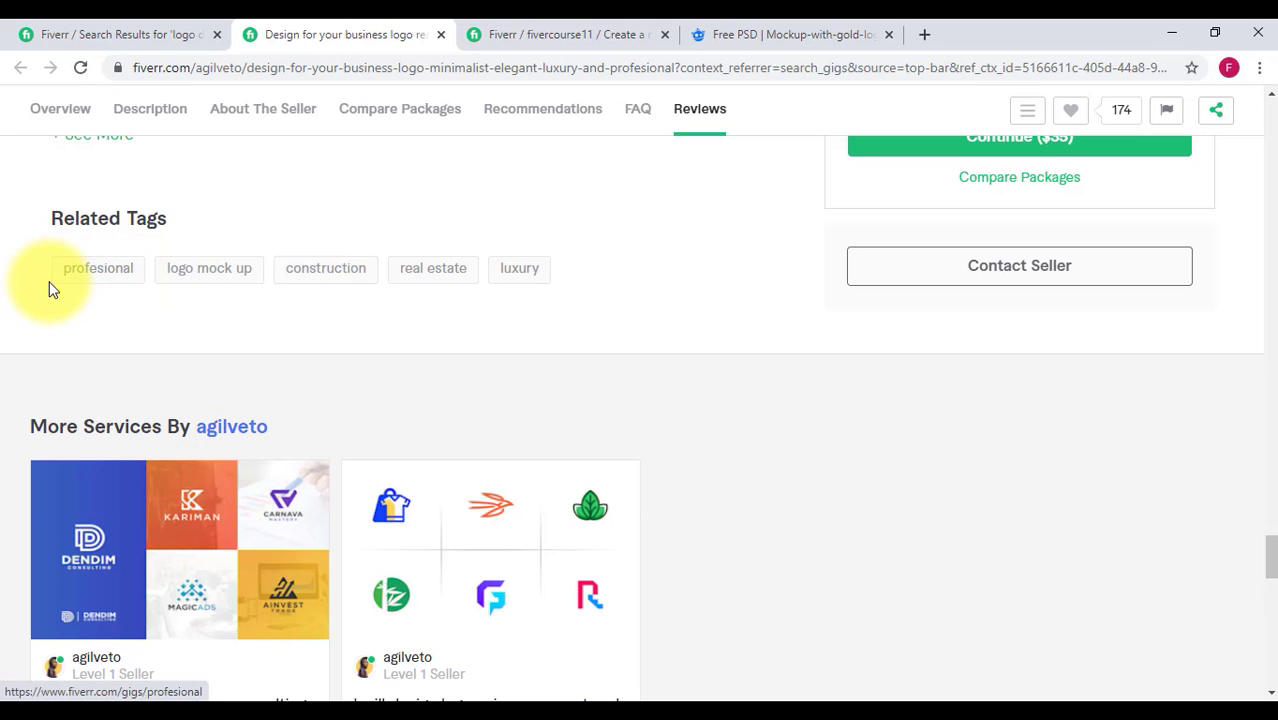
Examine the search suggestions for "logo design" and the reference gig's related tags for search tag ideas
click(123, 30)
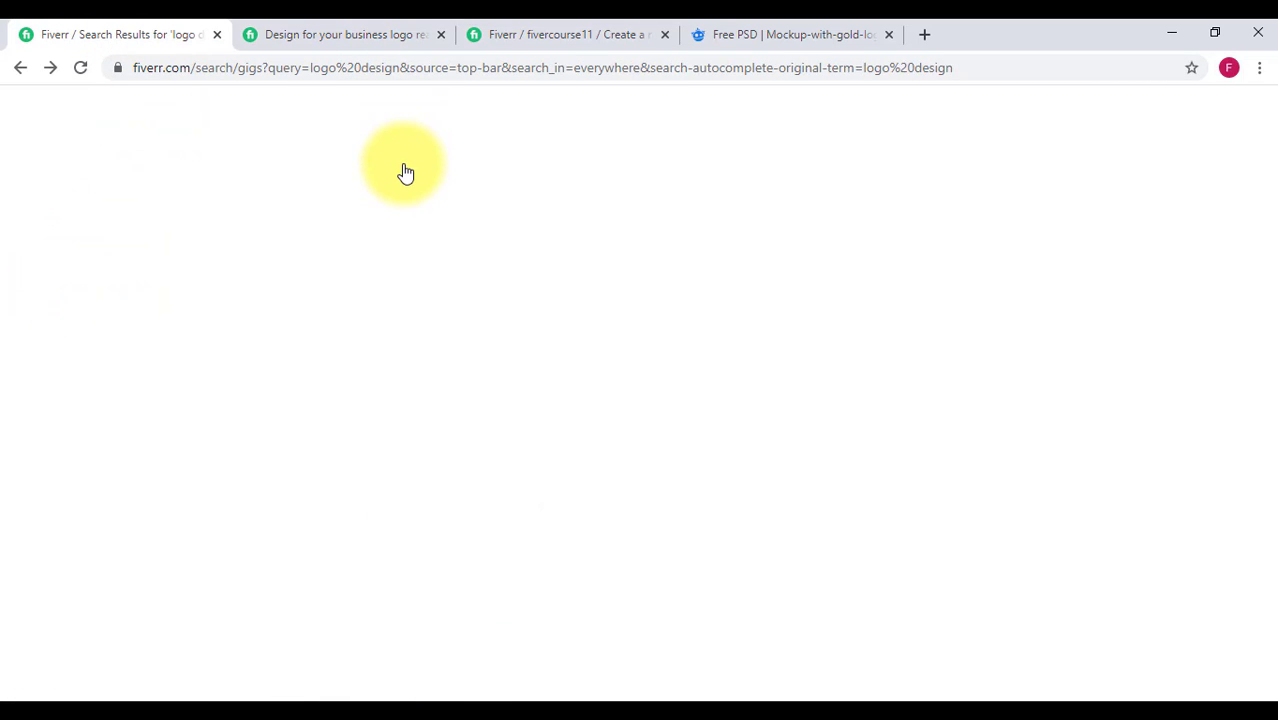
scroll(332, 155, up, 3)
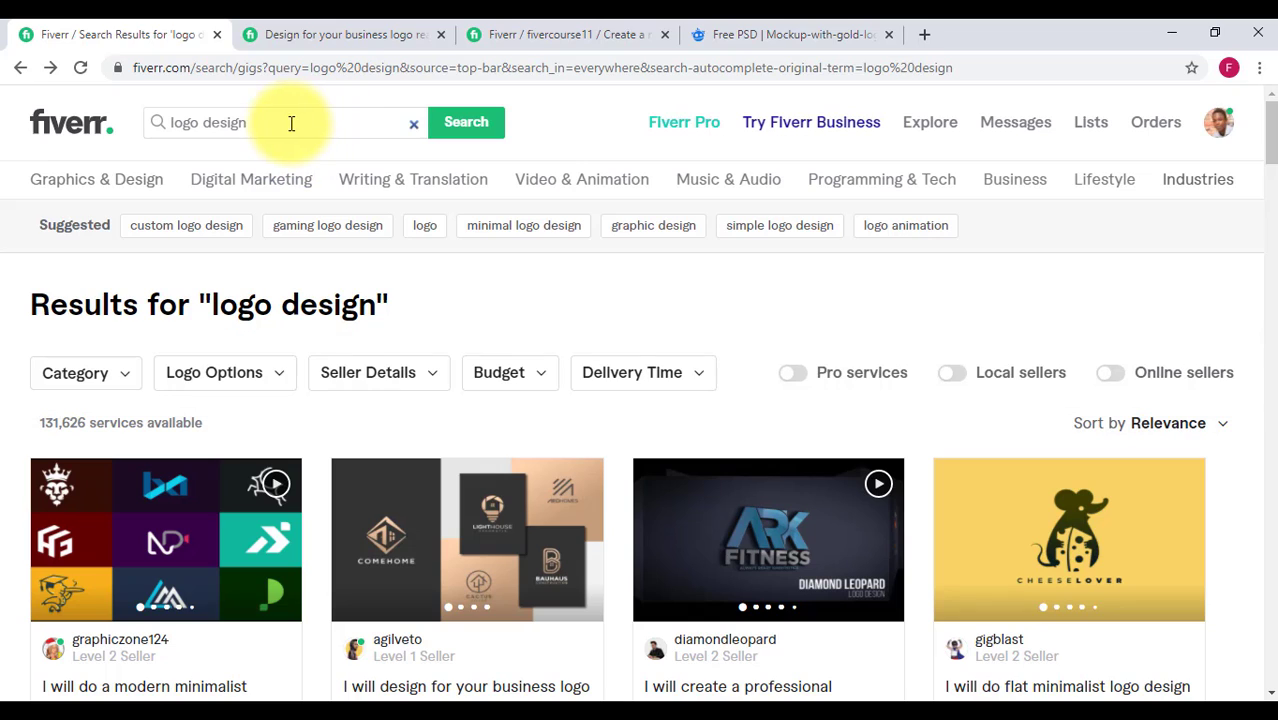
click(278, 126)
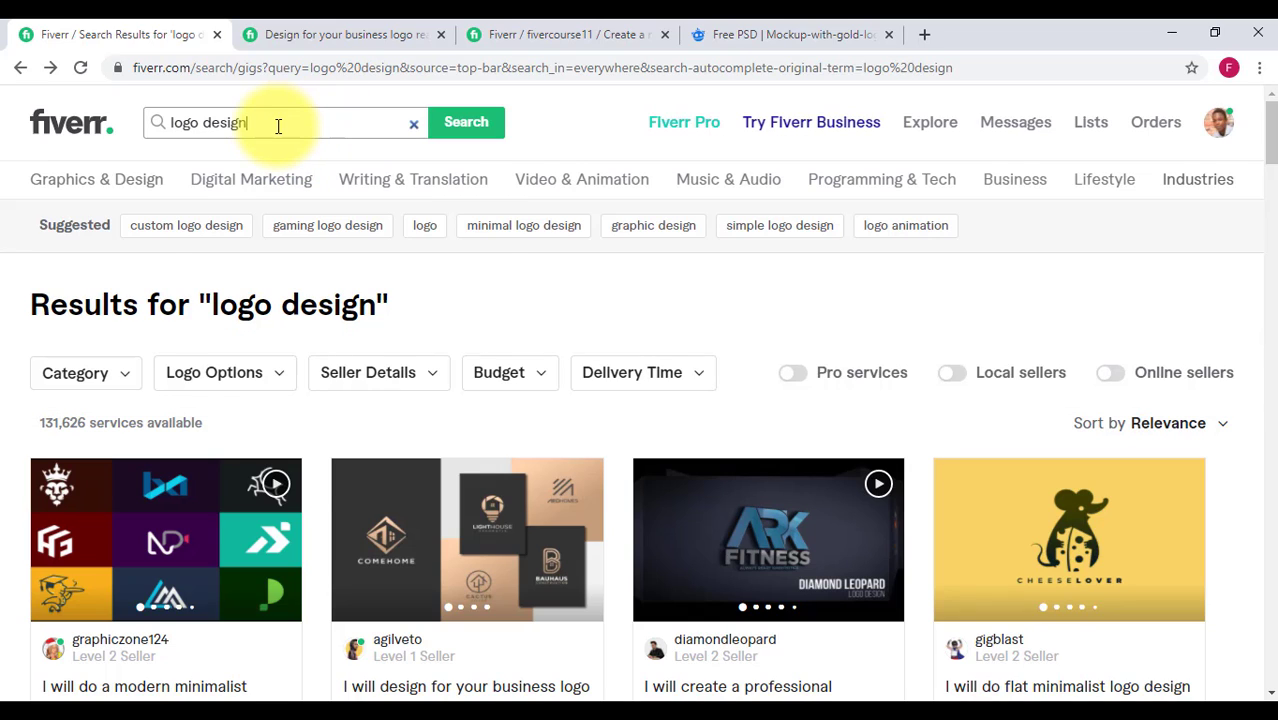
triple_click(200, 116)
click(251, 128)
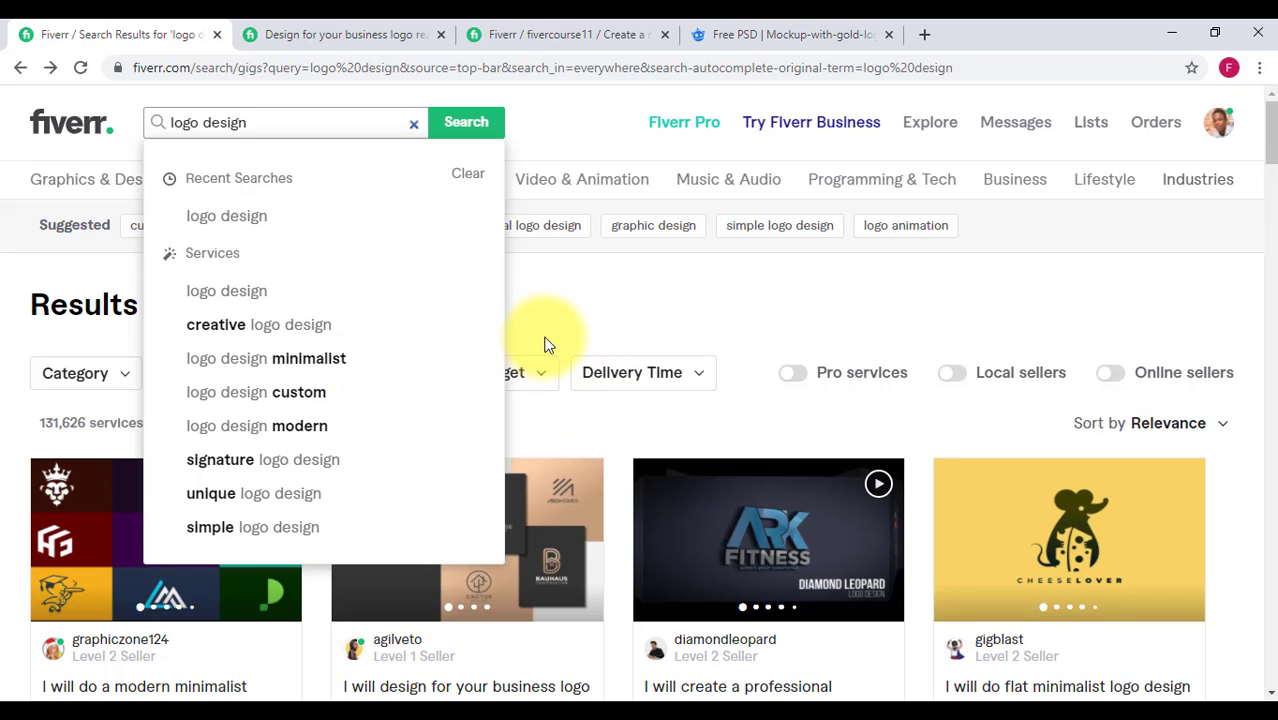
click(62, 237)
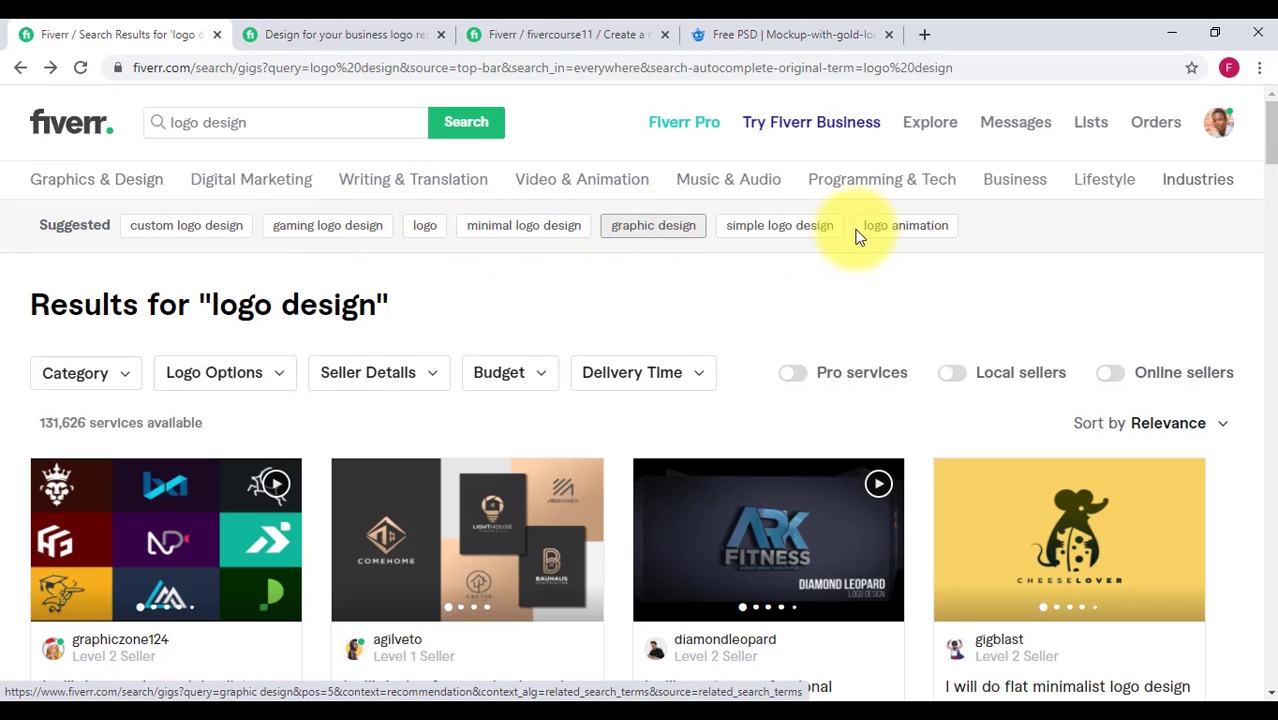
click(548, 27)
click(374, 358)
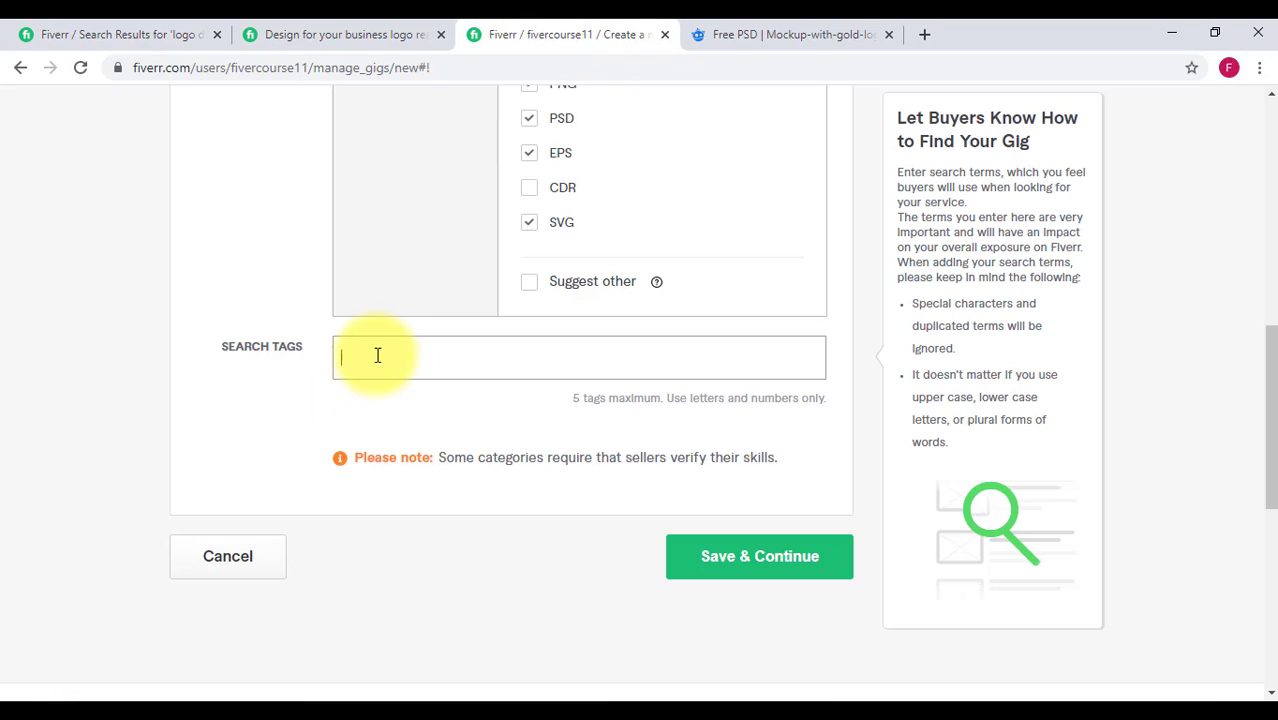
click(322, 30)
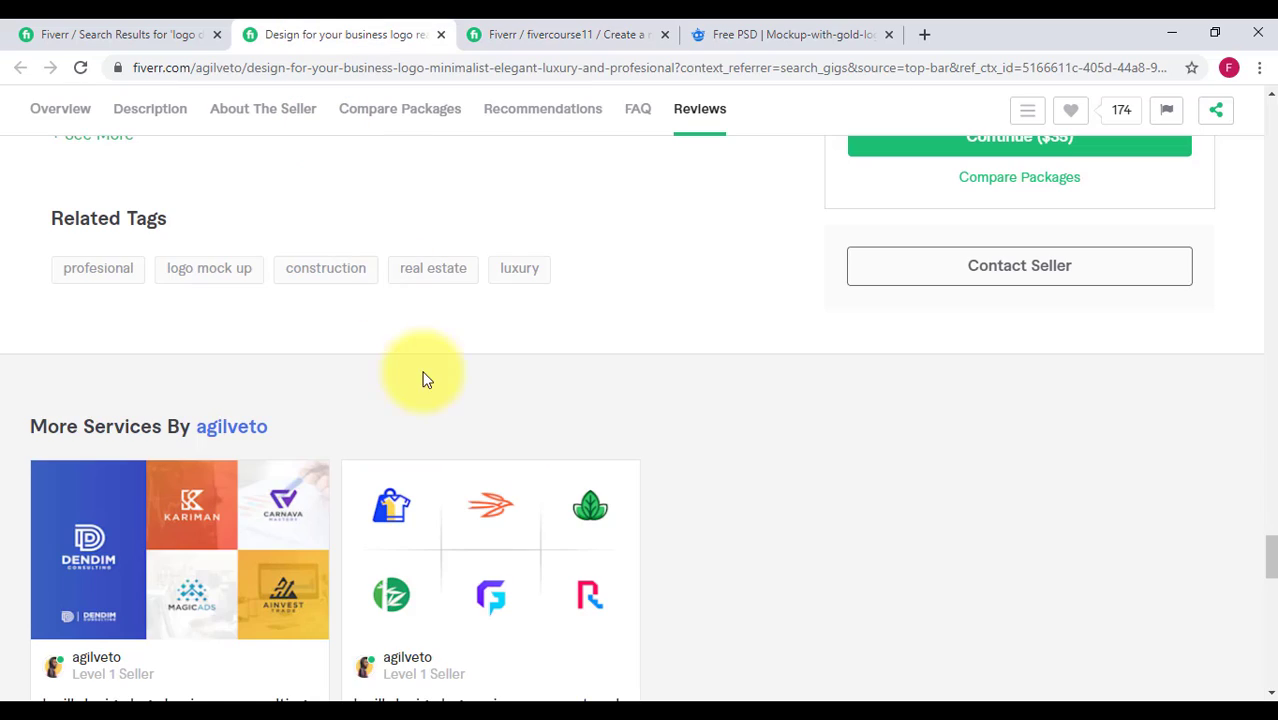
scroll(433, 431, up, 1)
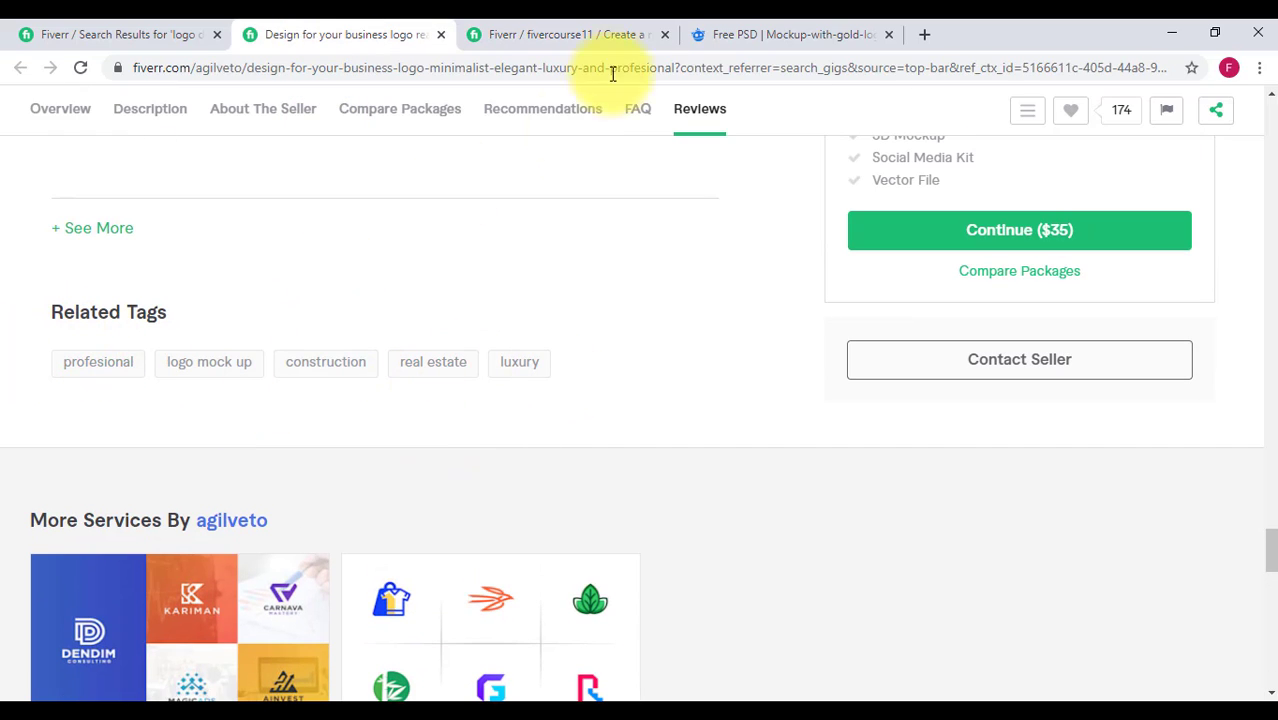
click(535, 26)
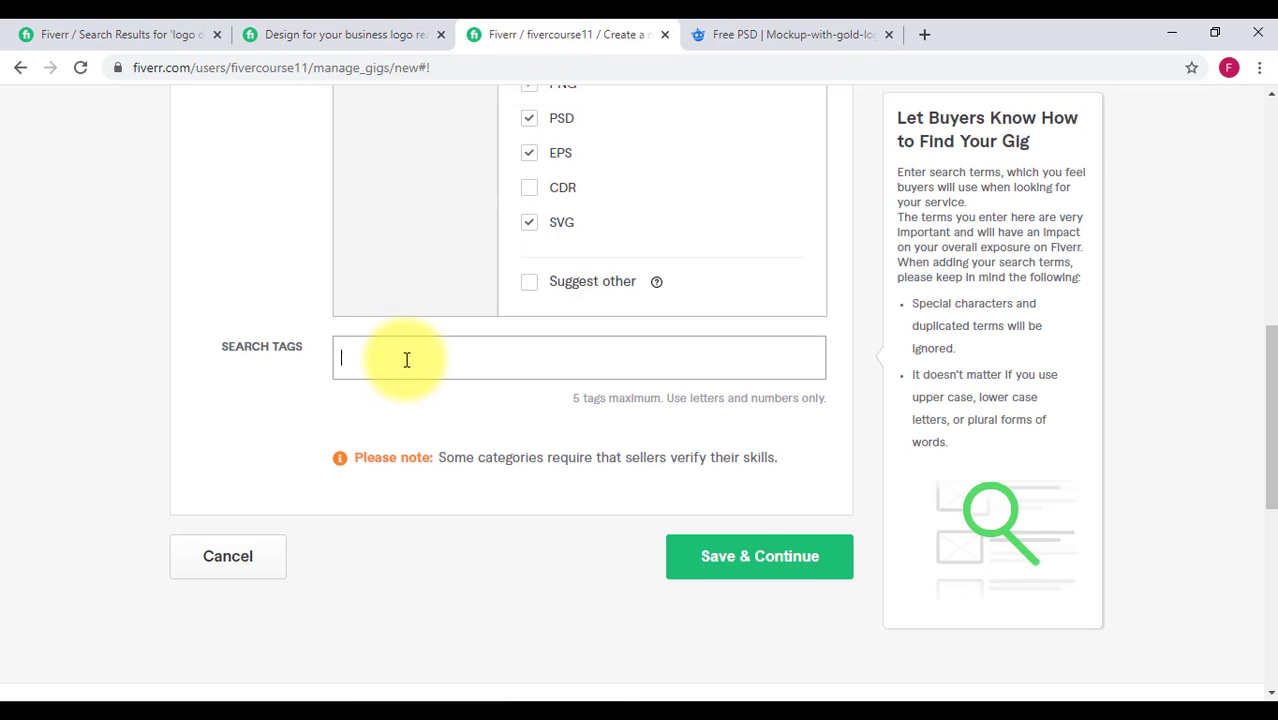
Add the search tags "logo design" and "logo" to the new gig
scroll(405, 359, up, 2)
scroll(405, 359, up, 4)
scroll(405, 359, down, 7)
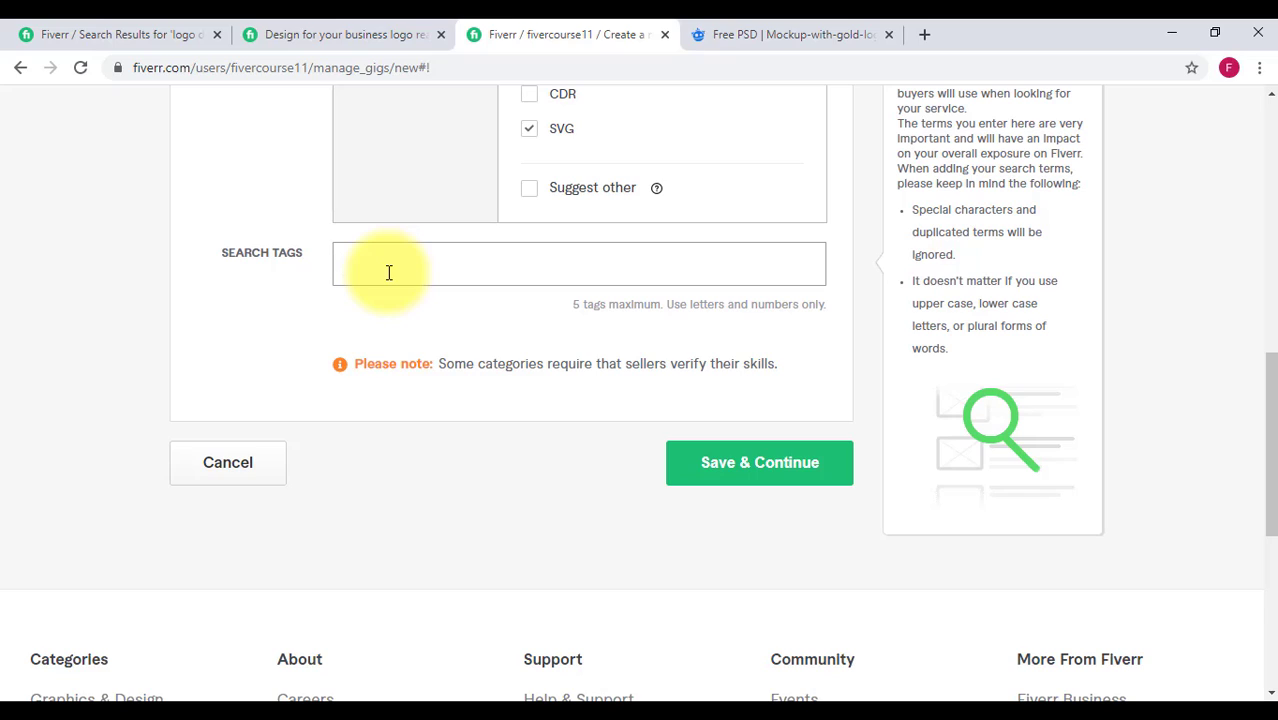
text(logo design)
key(Return)
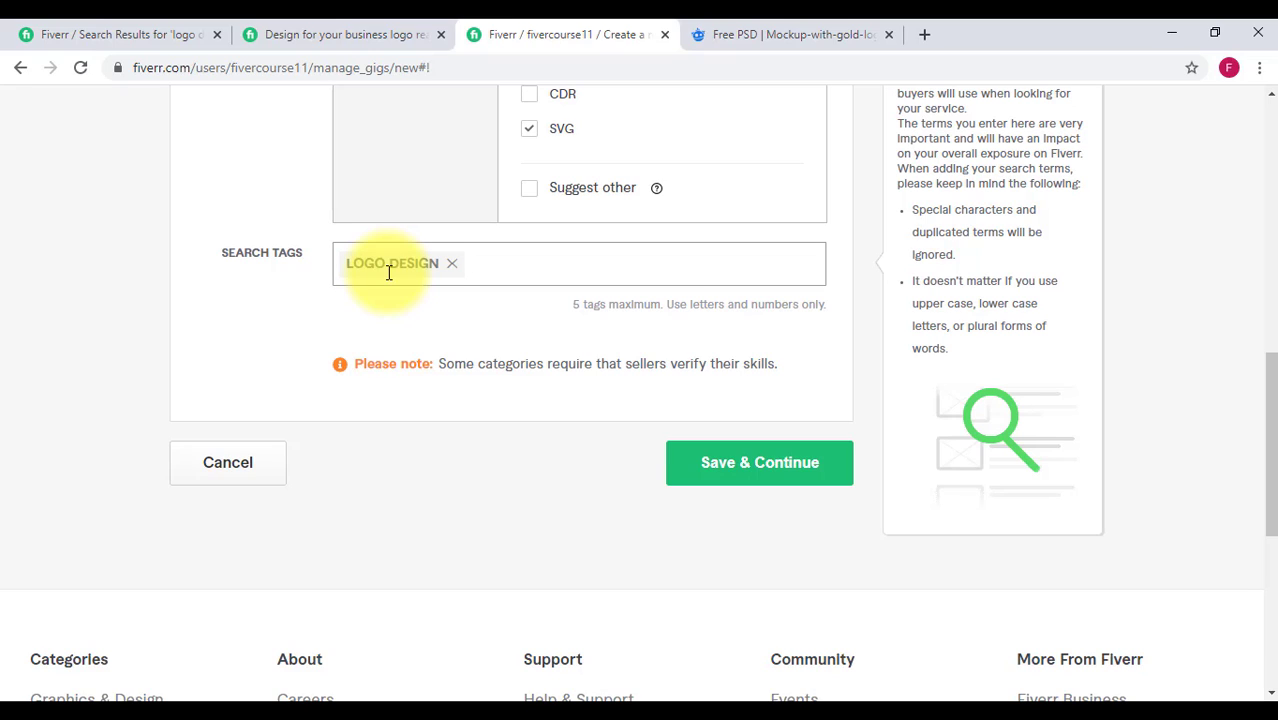
text(logo)
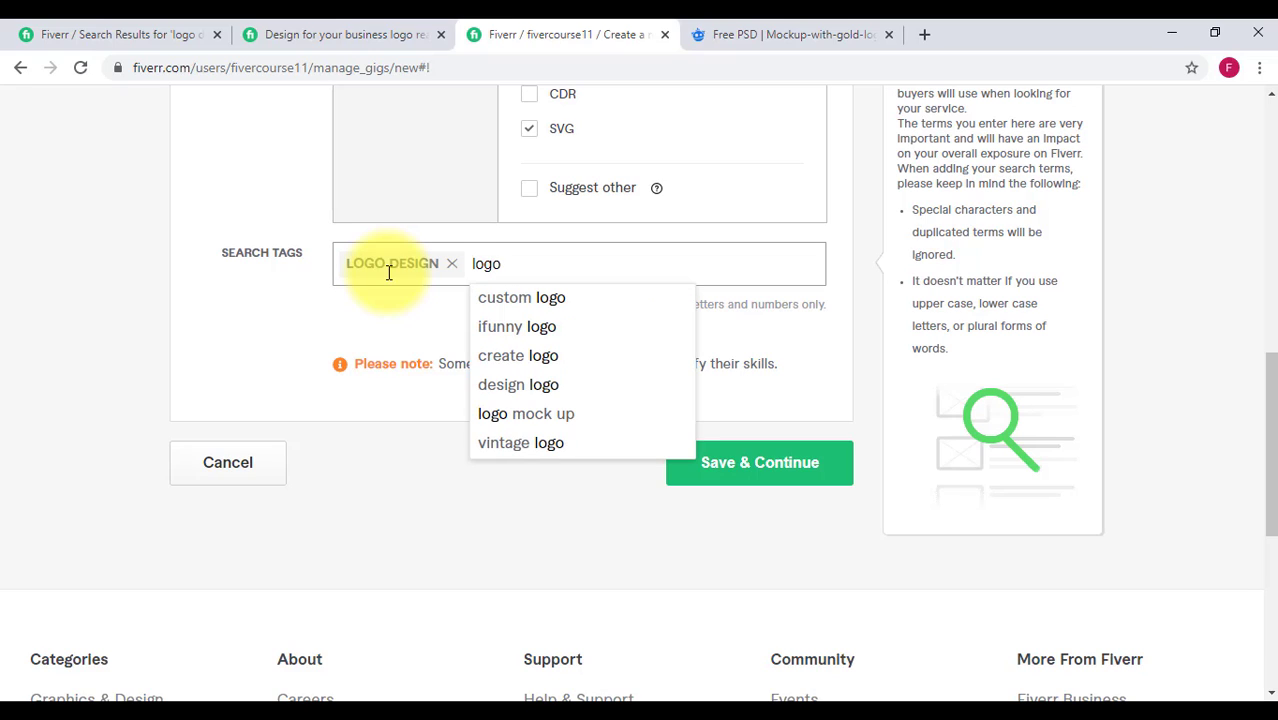
key(Return)
Add the search tags "business logo" and "simple logo" to the gig
text(bui)
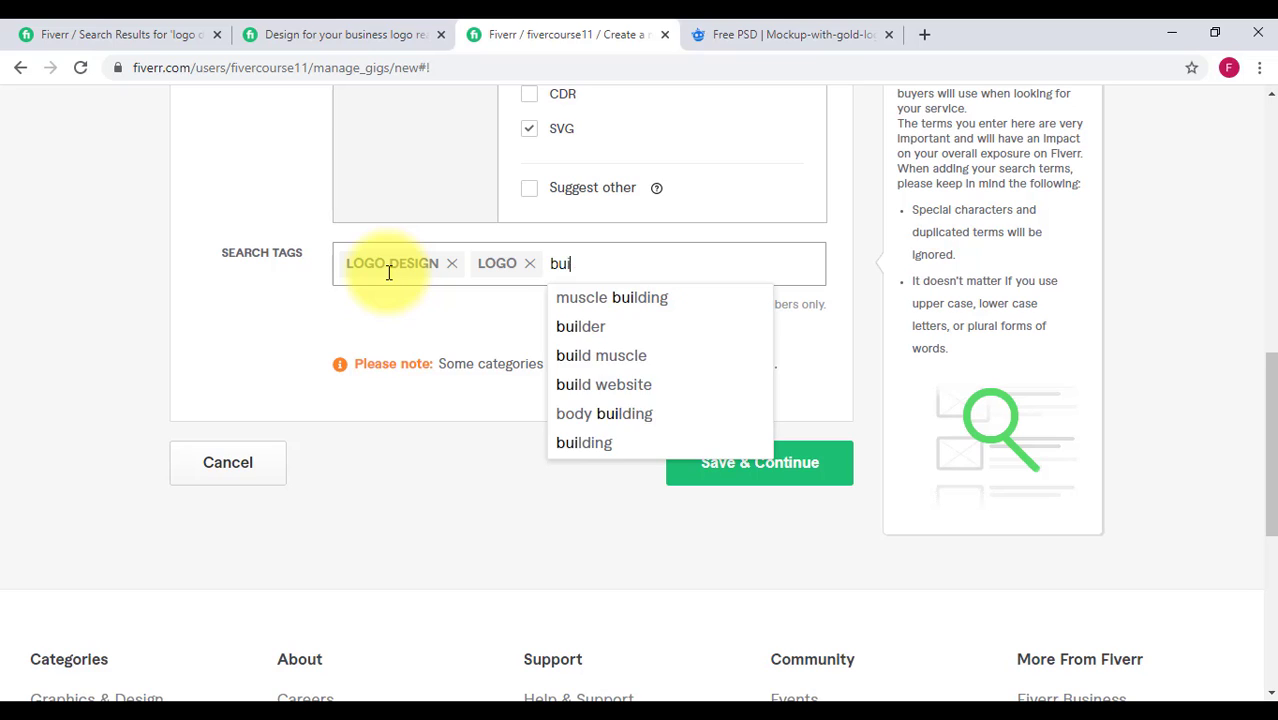
key(BackSpace)
text(s)
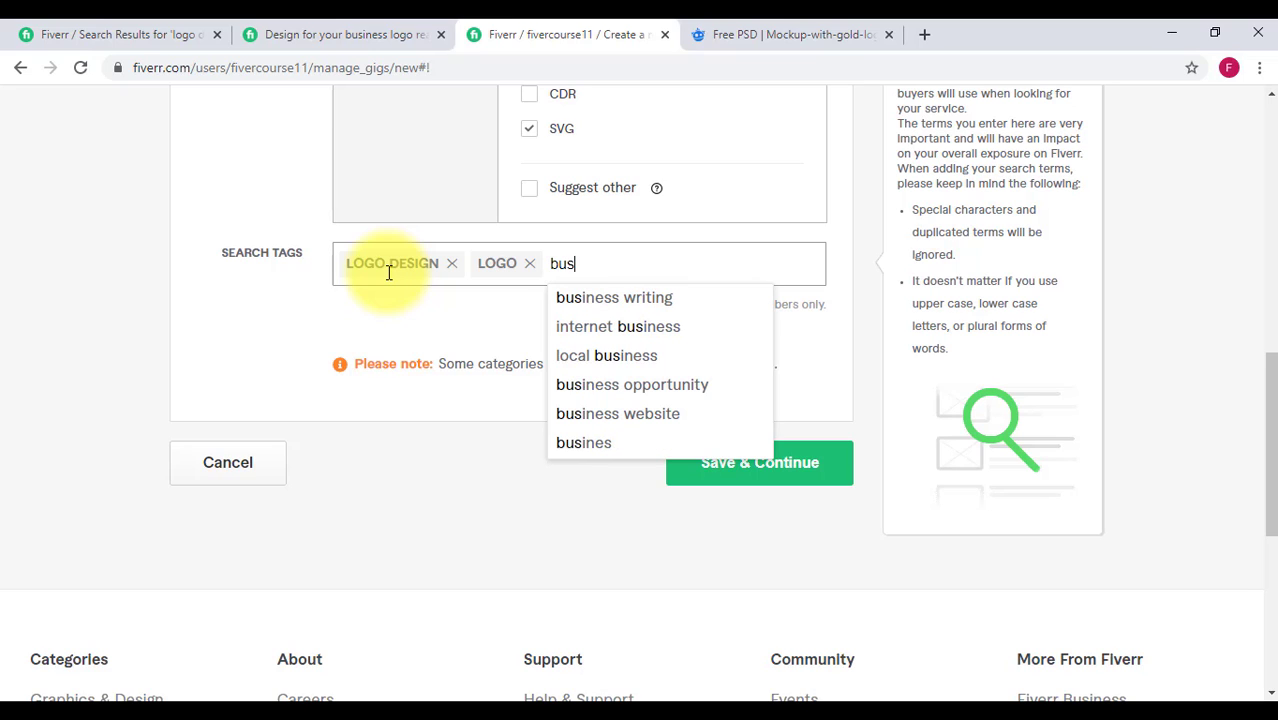
text(iness)
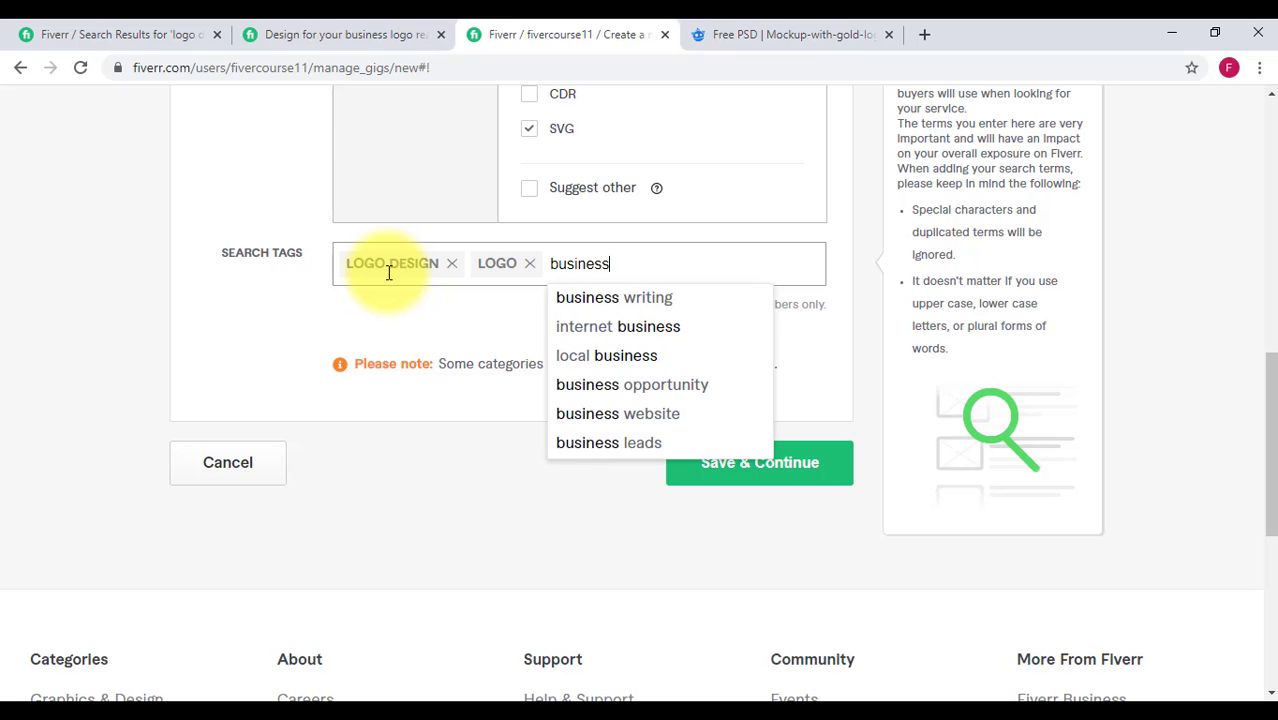
text( logo)
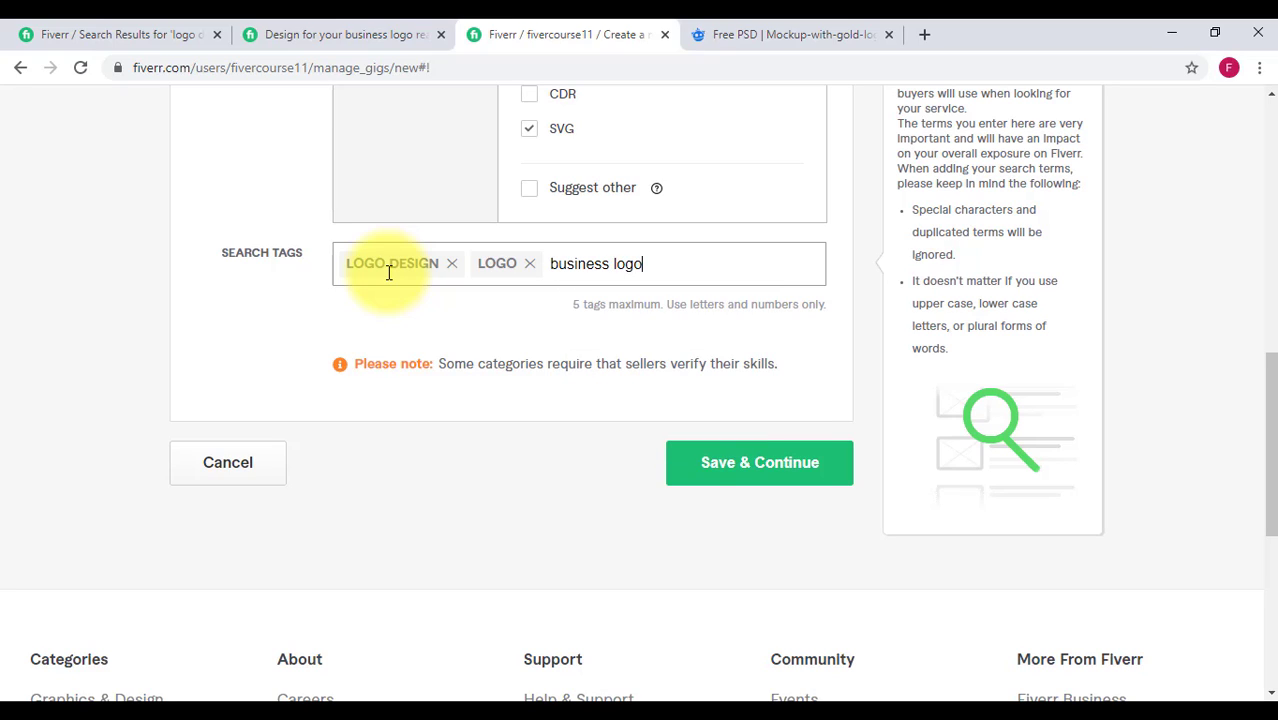
key(Return)
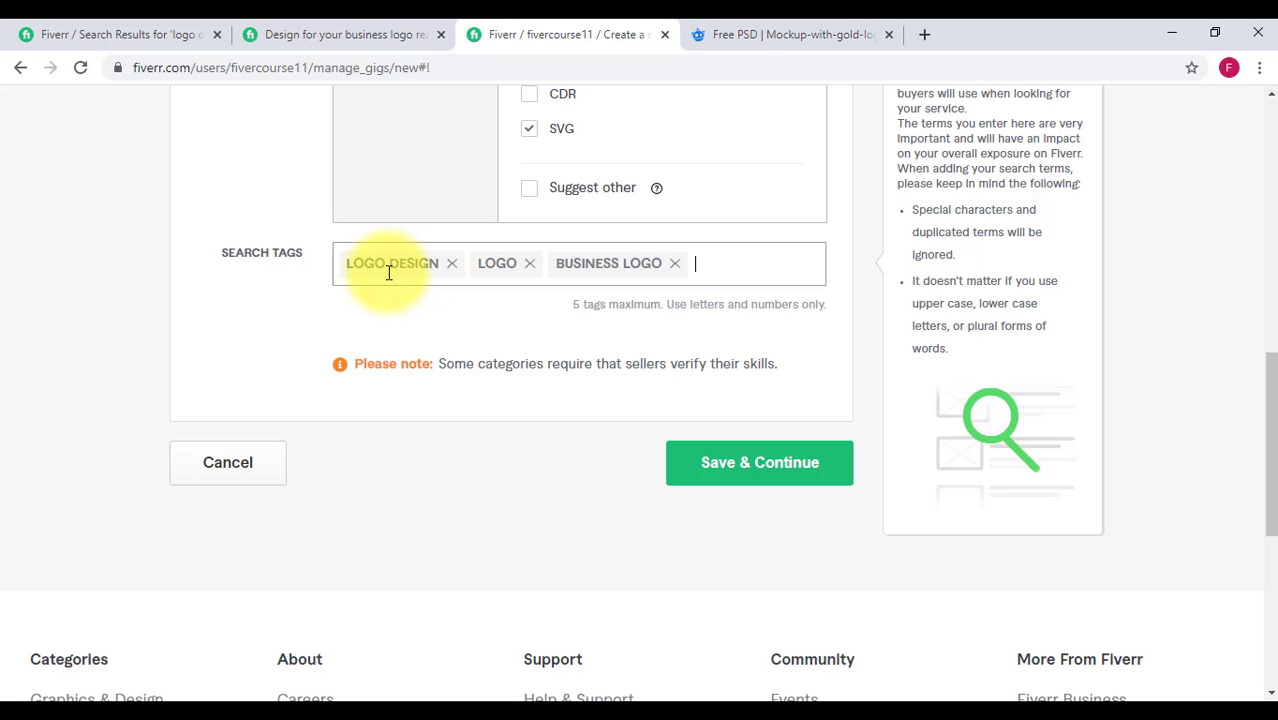
text(simple logo)
key(Return)
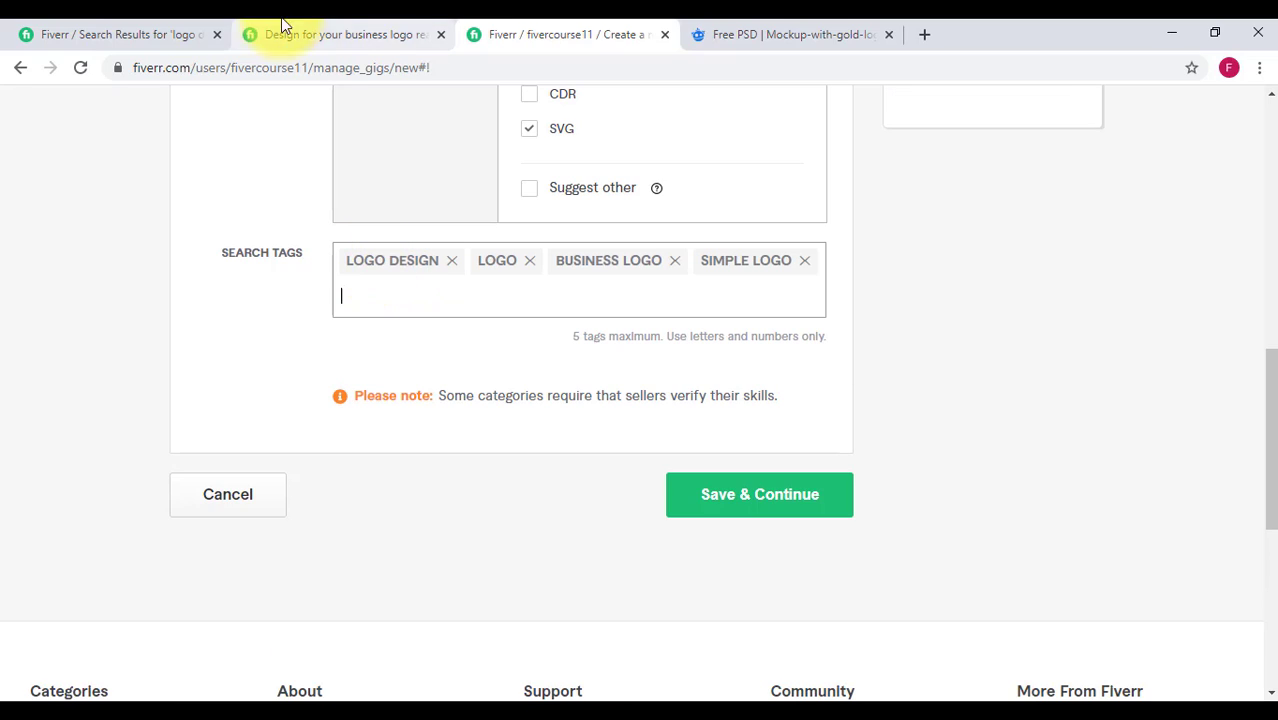
Add "graphic design" from the suggested searches as the fifth search tag and save the gig overview to continue to pricing
click(42, 28)
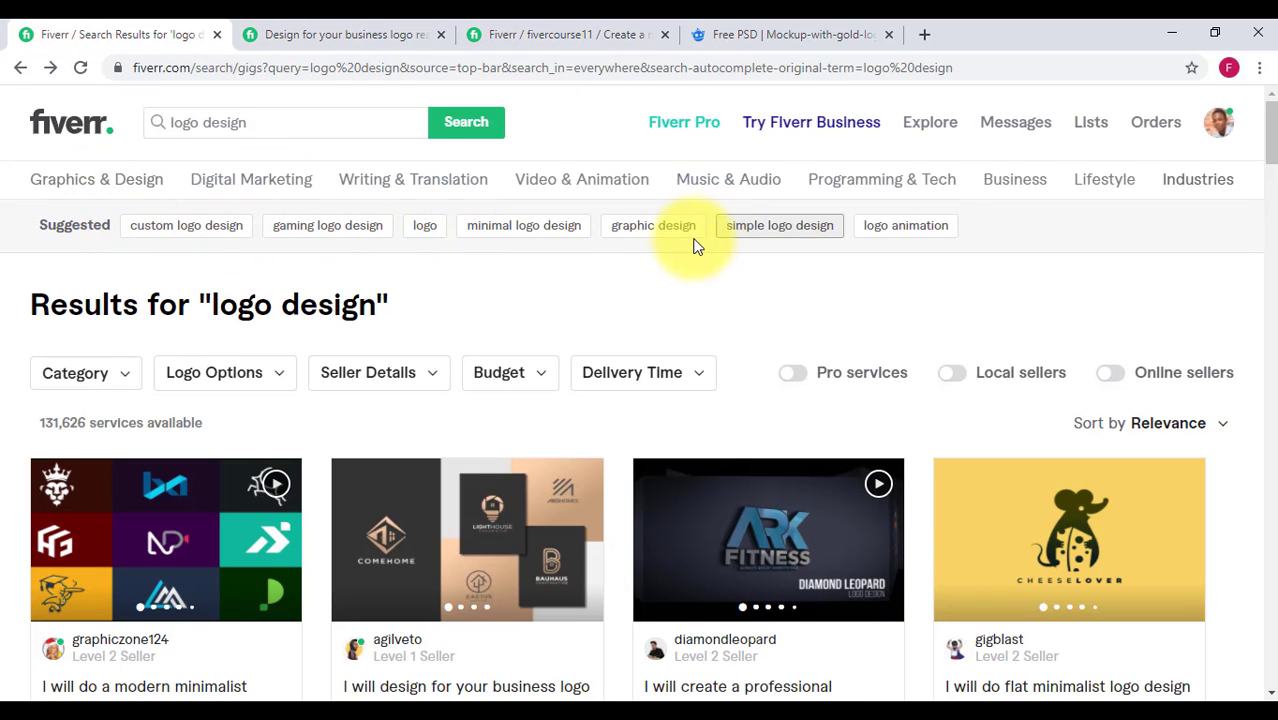
click(572, 32)
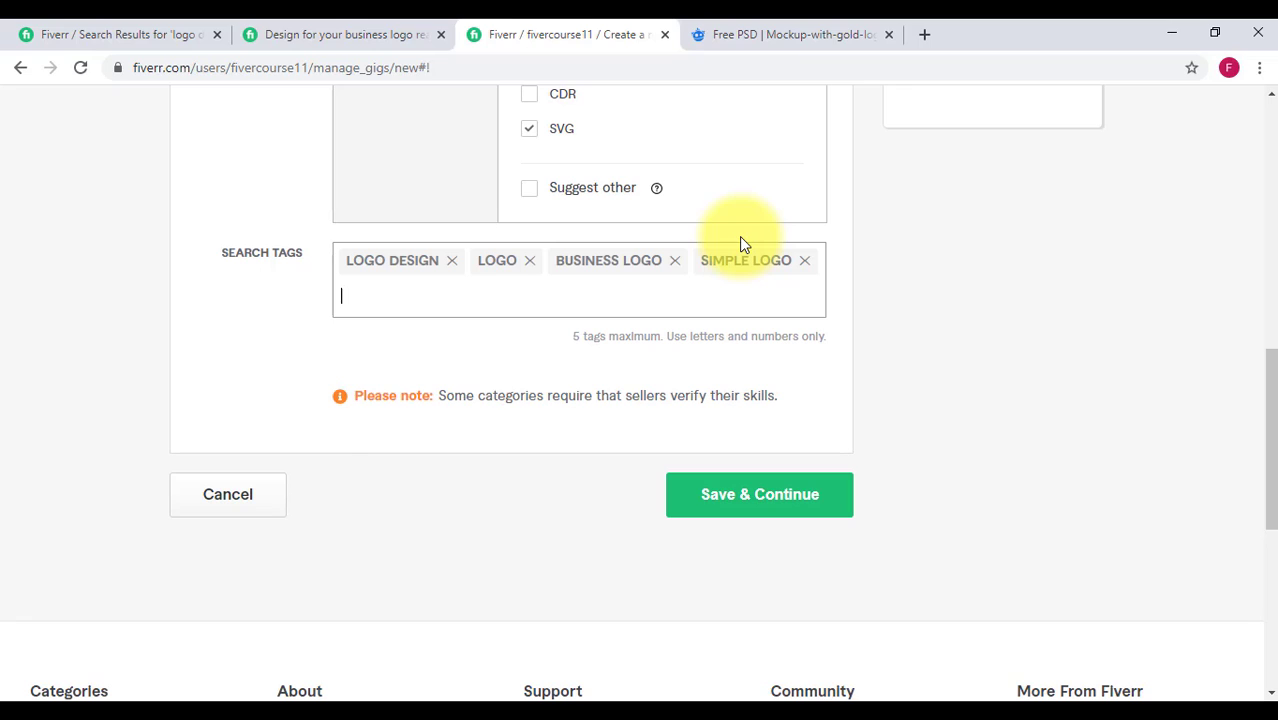
text(graphic design)
key(Return)
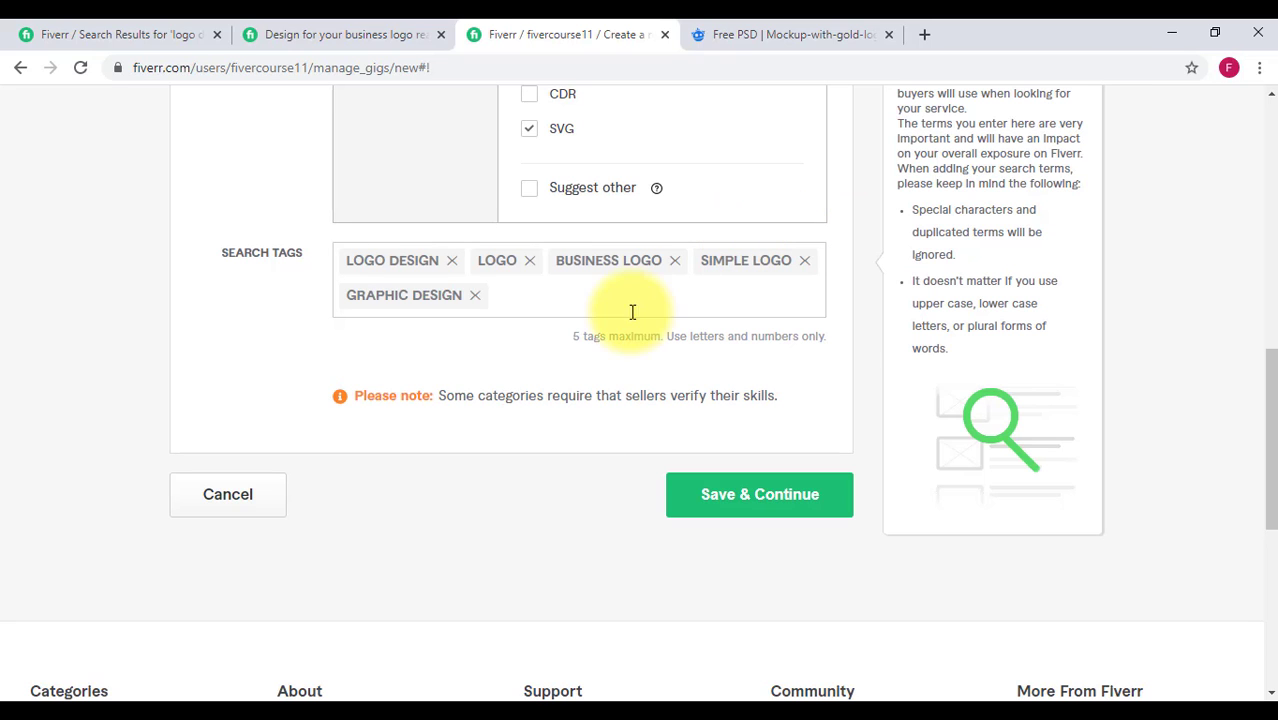
click(742, 515)
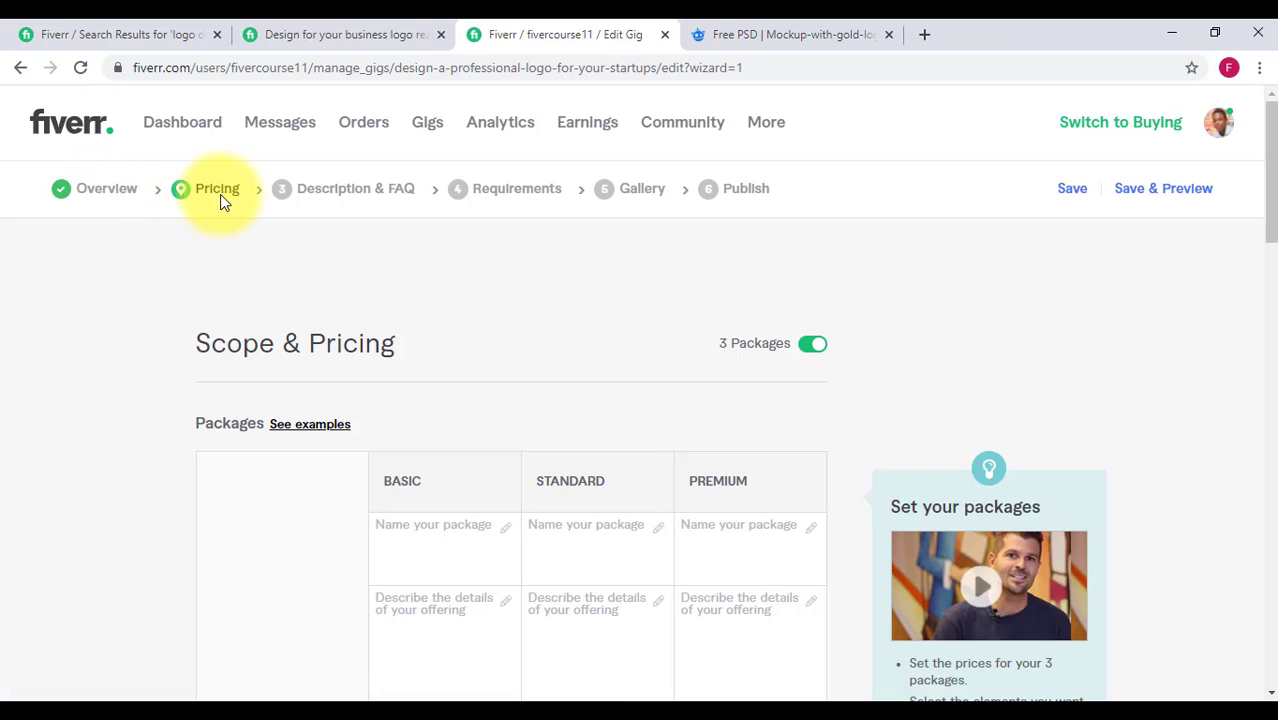
Look over the gig creation stages and the Basic, Standard and Premium package table down to the price and extra services
click(228, 194)
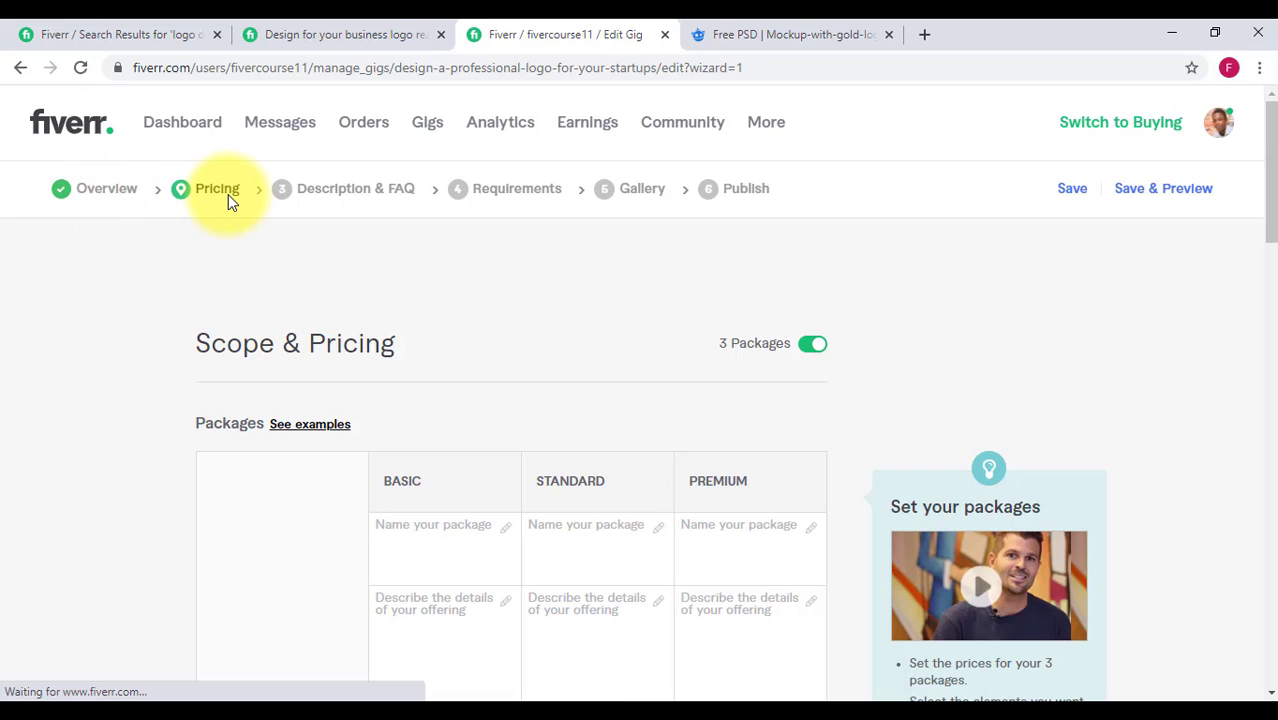
click(329, 188)
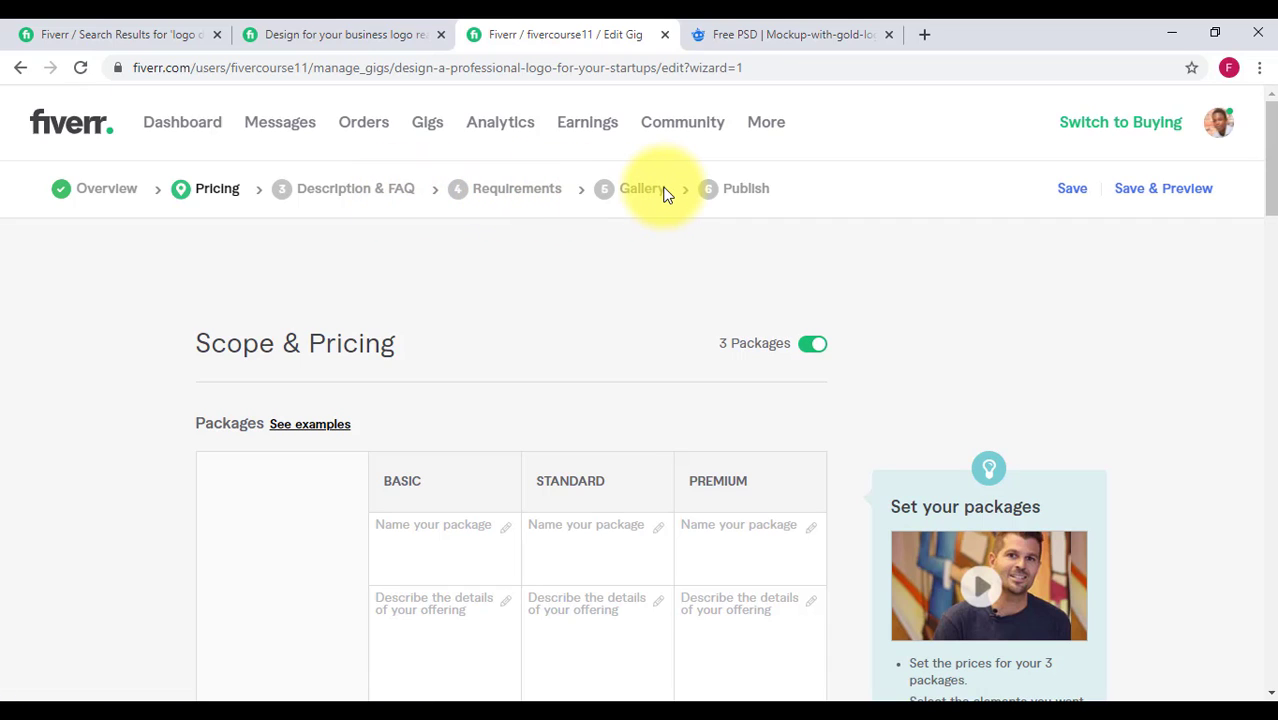
click(742, 200)
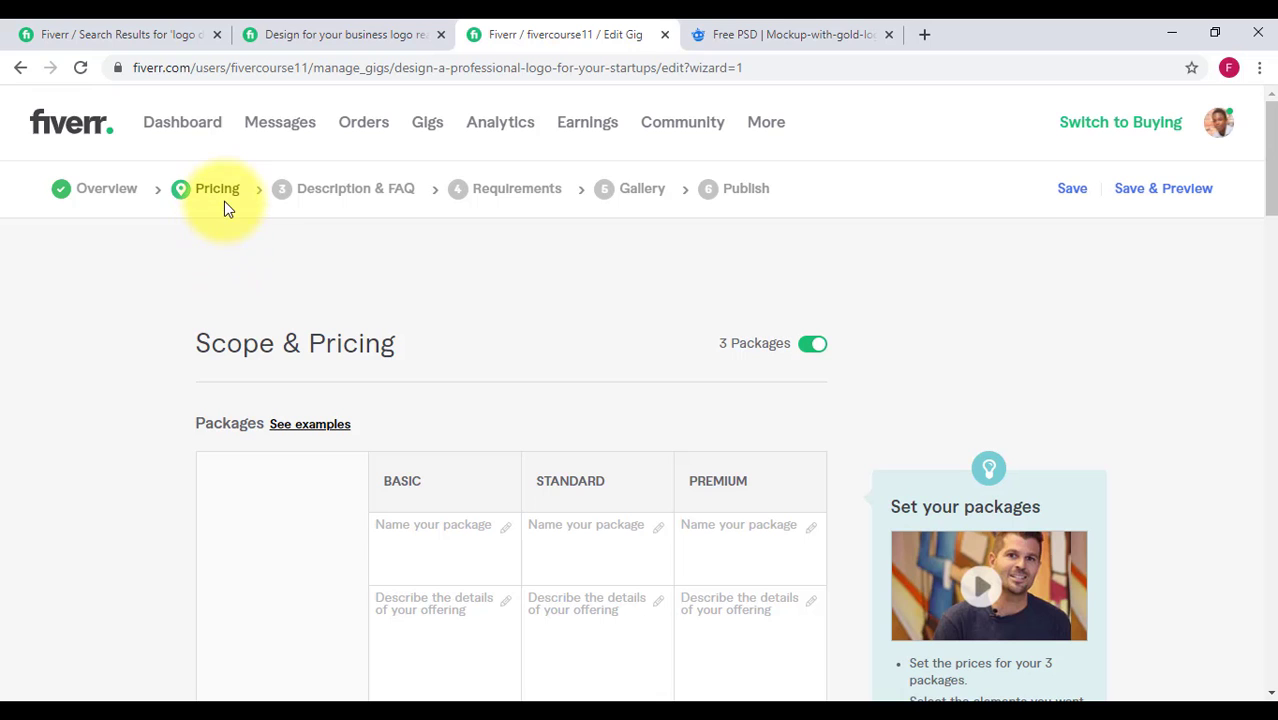
scroll(371, 400, down, 3)
scroll(371, 400, up, 2)
scroll(371, 400, down, 3)
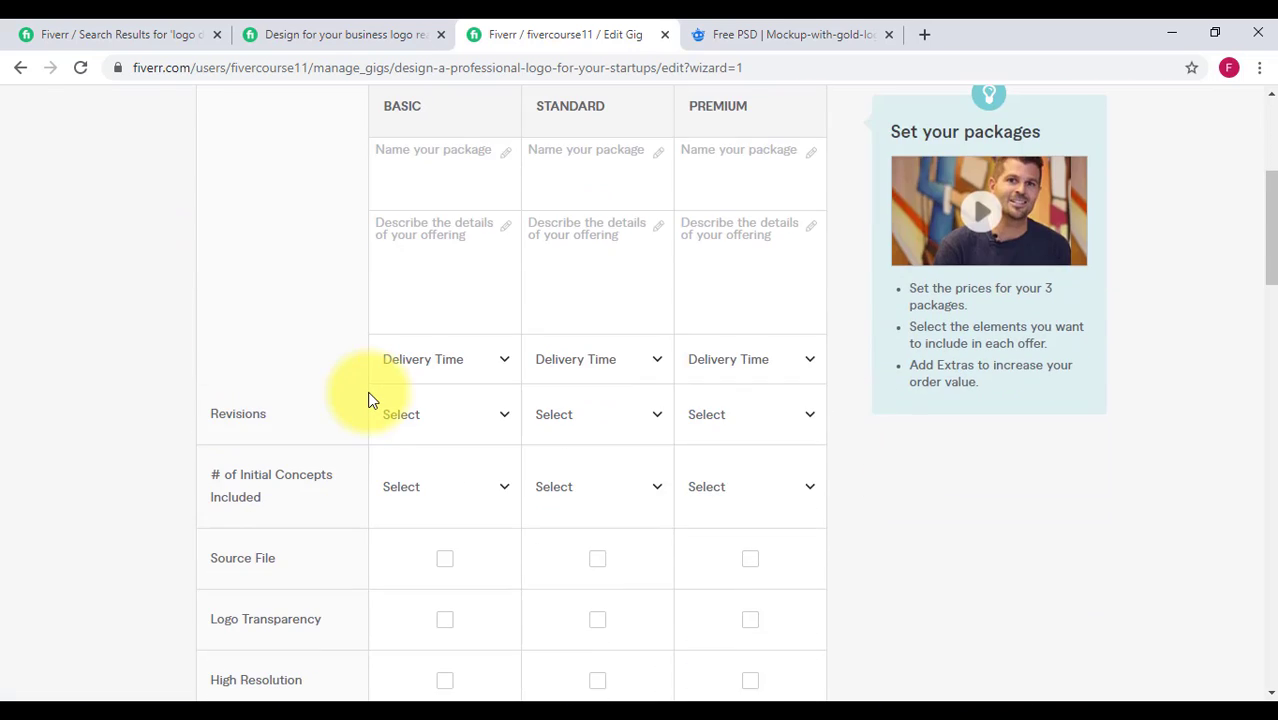
scroll(368, 400, up, 3)
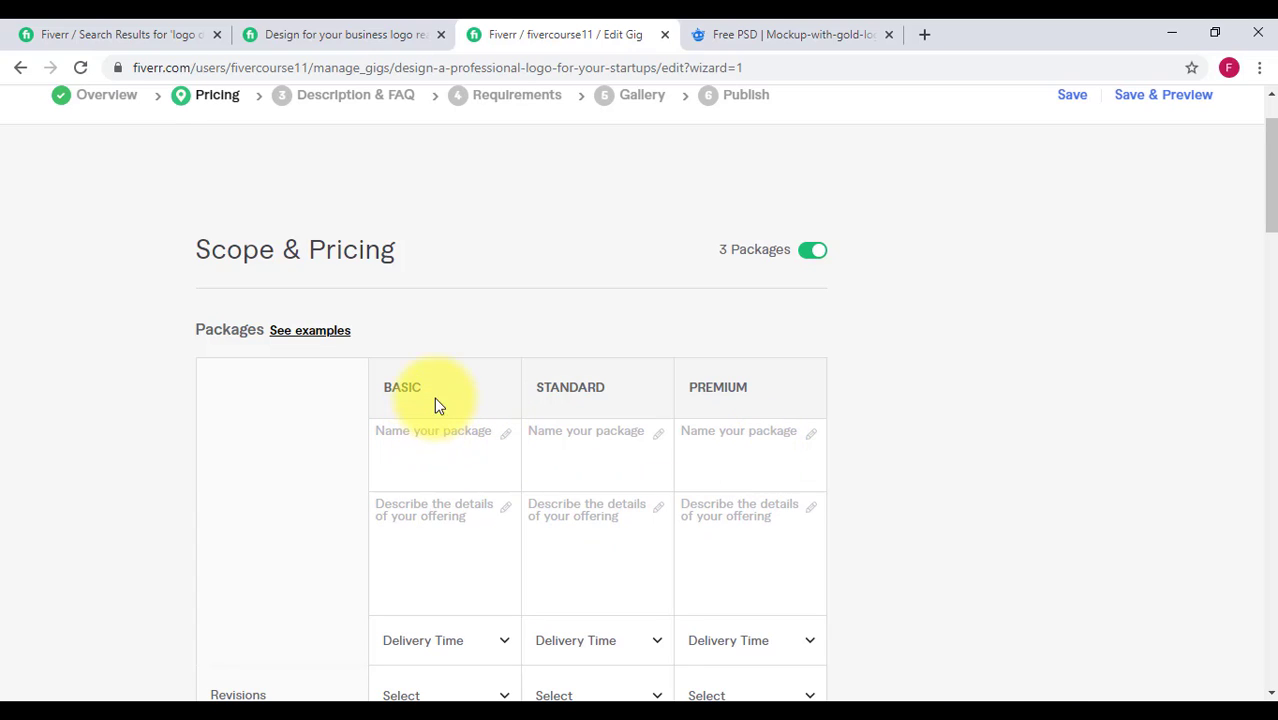
scroll(478, 466, down, 1)
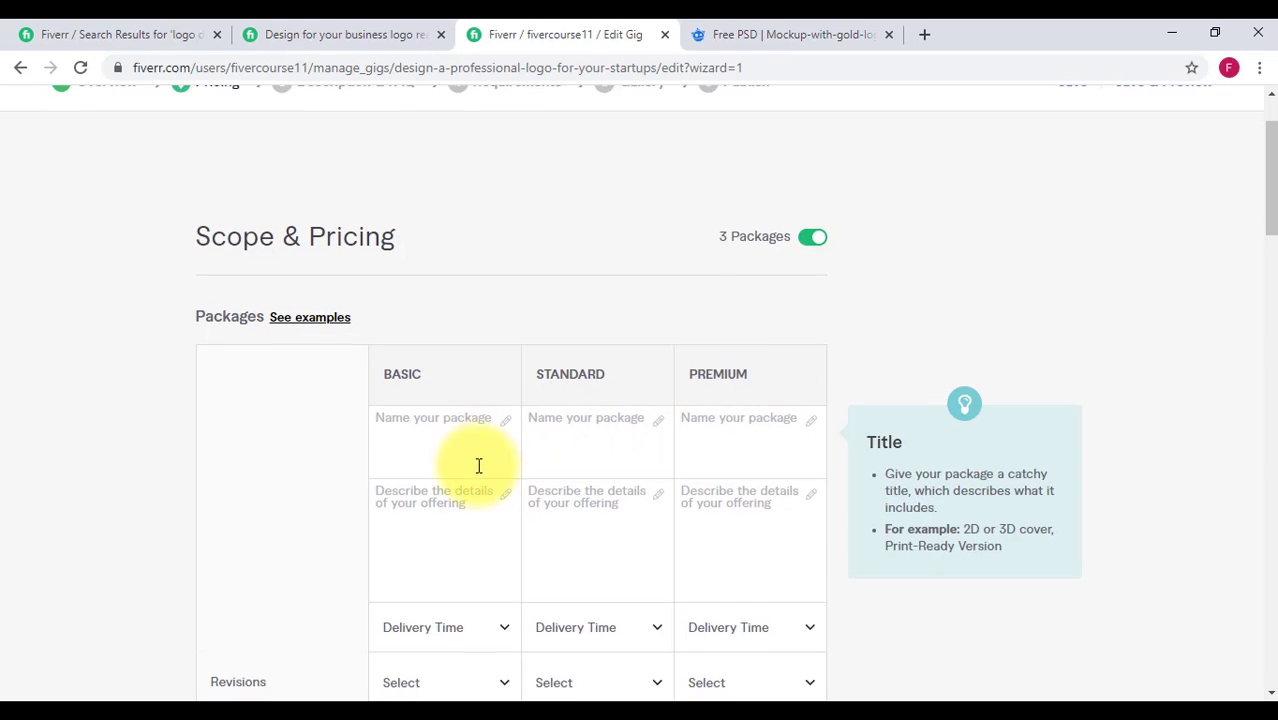
scroll(478, 466, down, 1)
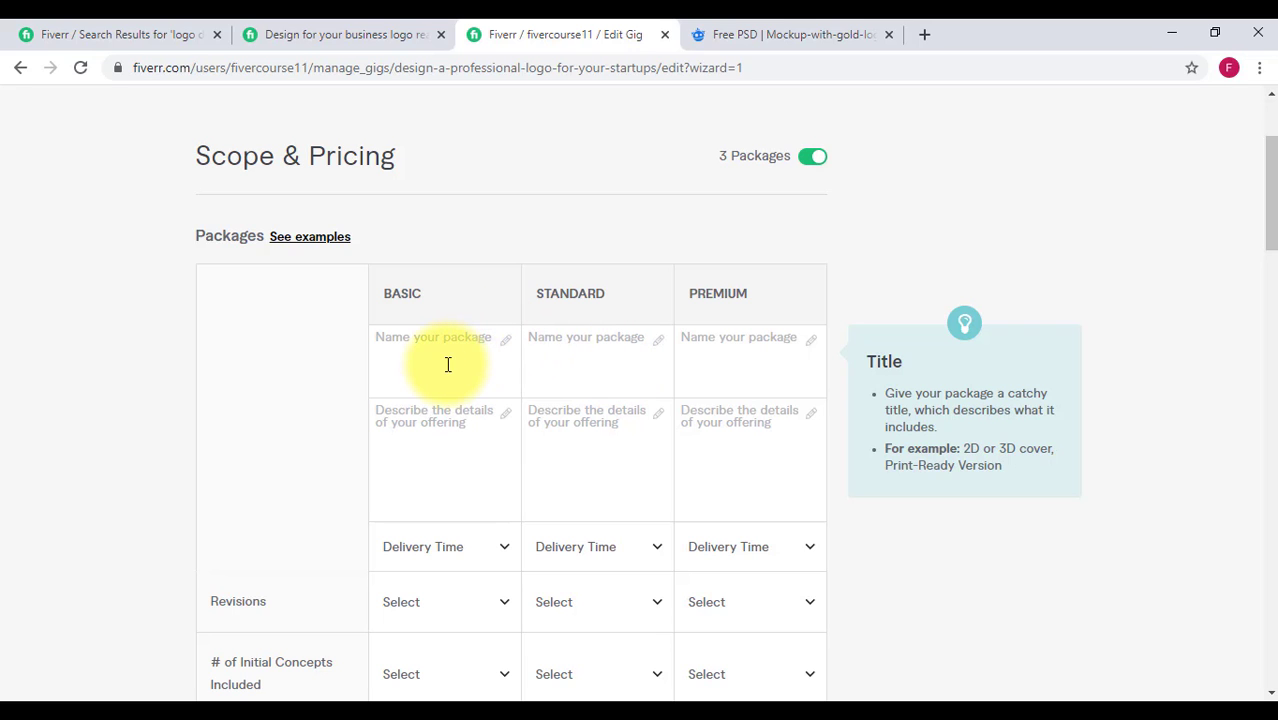
scroll(510, 410, down, 8)
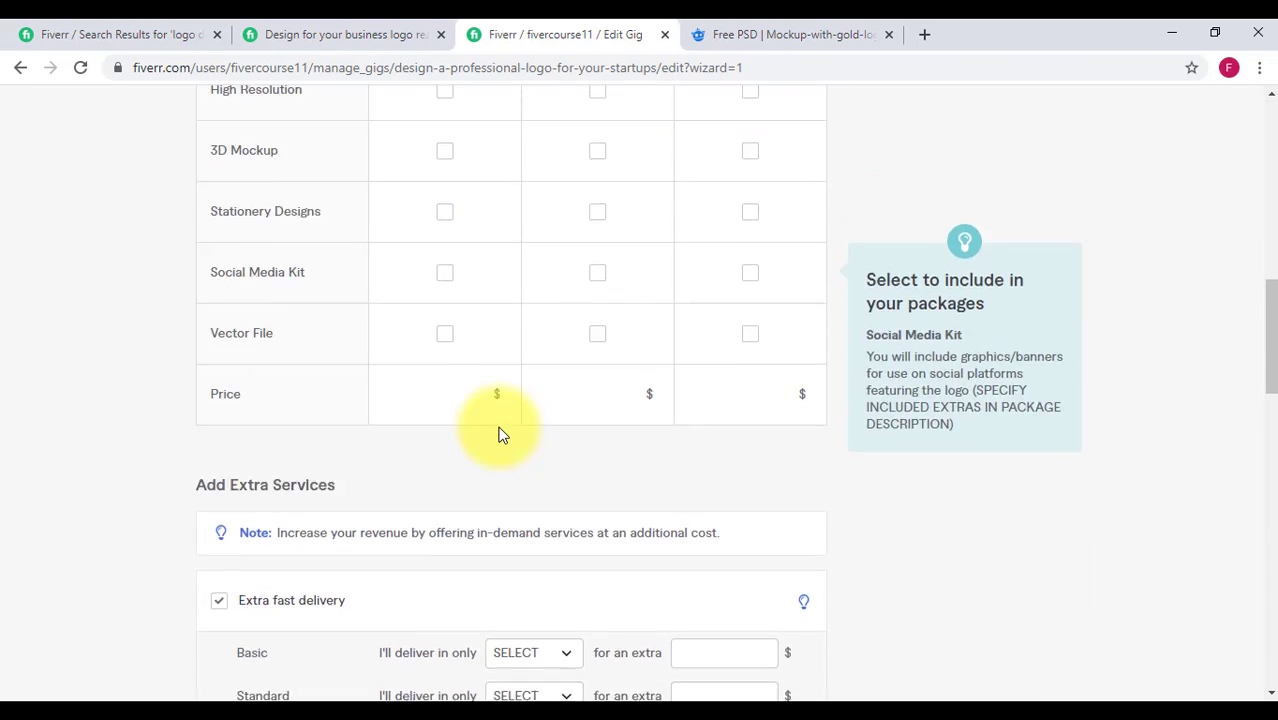
scroll(500, 435, up, 8)
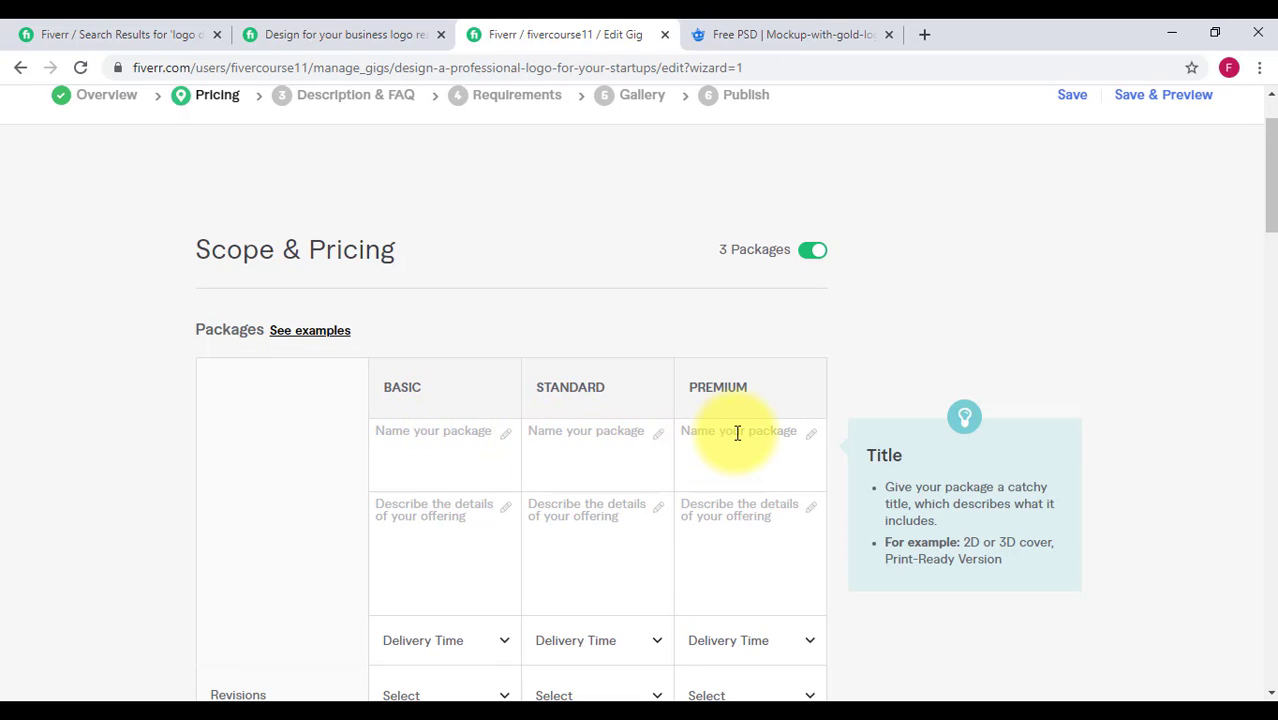
Compare the Basic, Standard and Premium packages of the reference logo gig, then return to the new gig's pricing page
click(307, 33)
scroll(850, 291, up, 5)
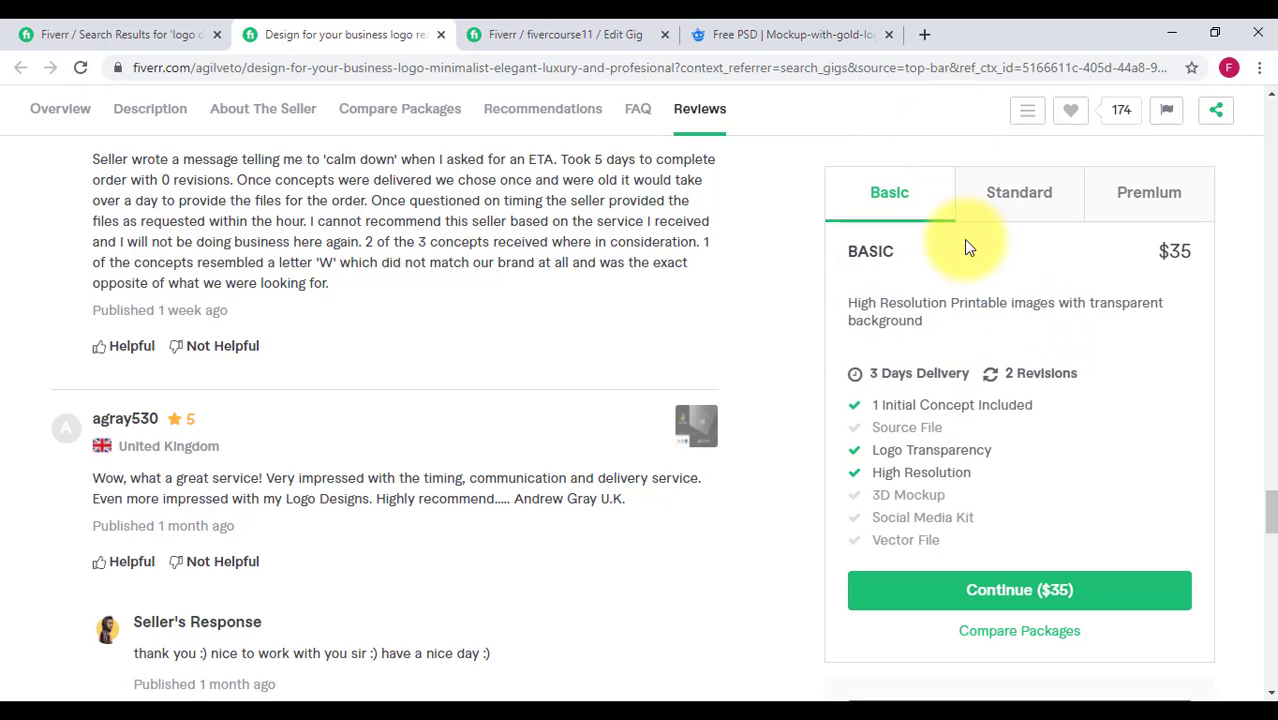
click(1004, 207)
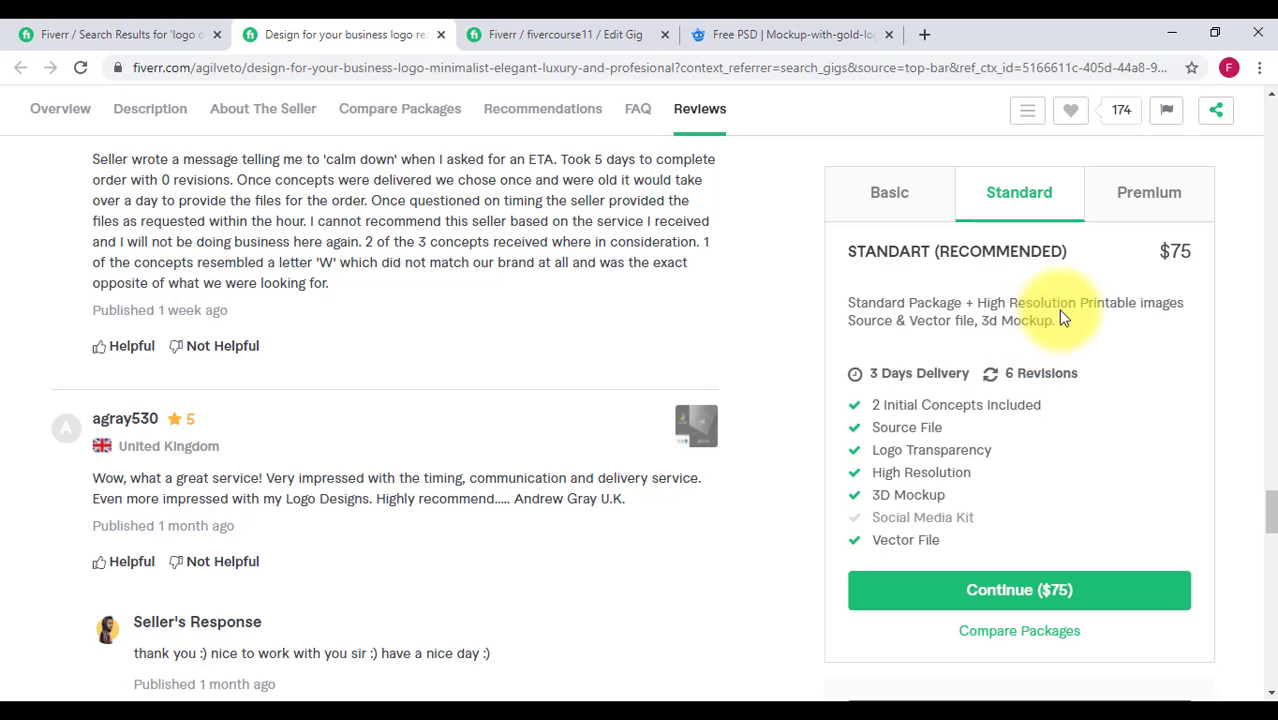
click(1138, 197)
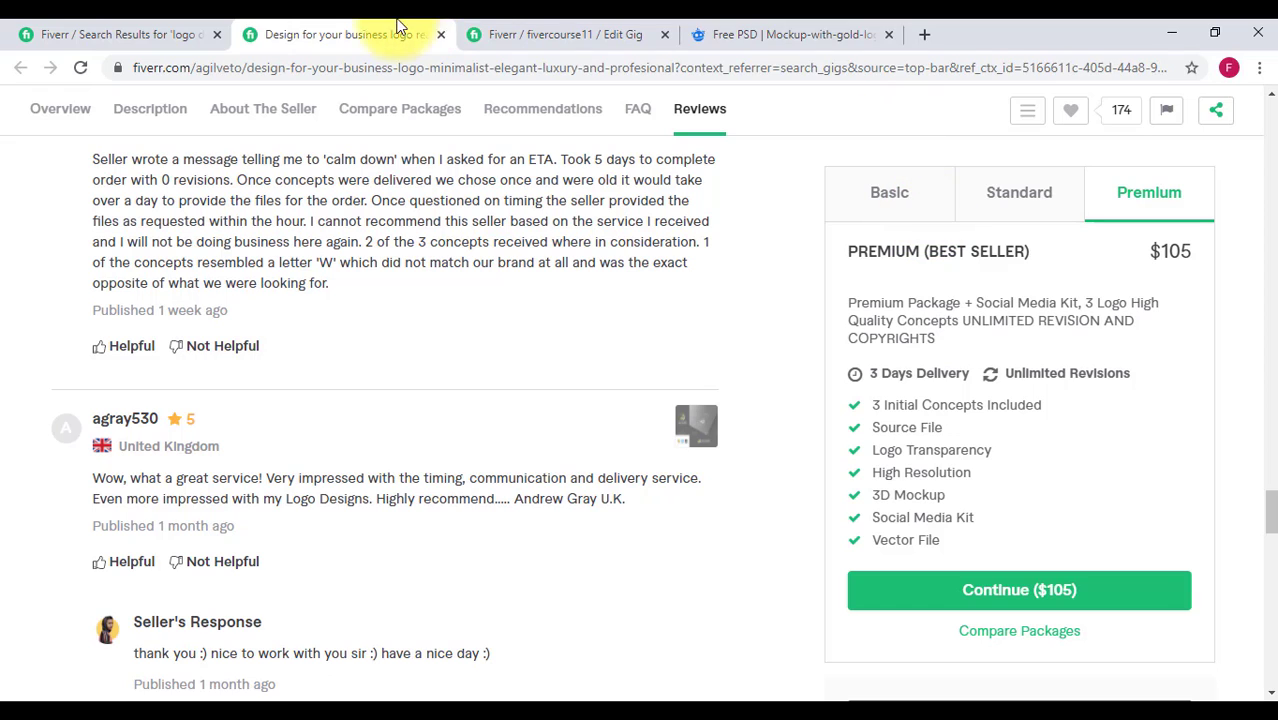
click(560, 30)
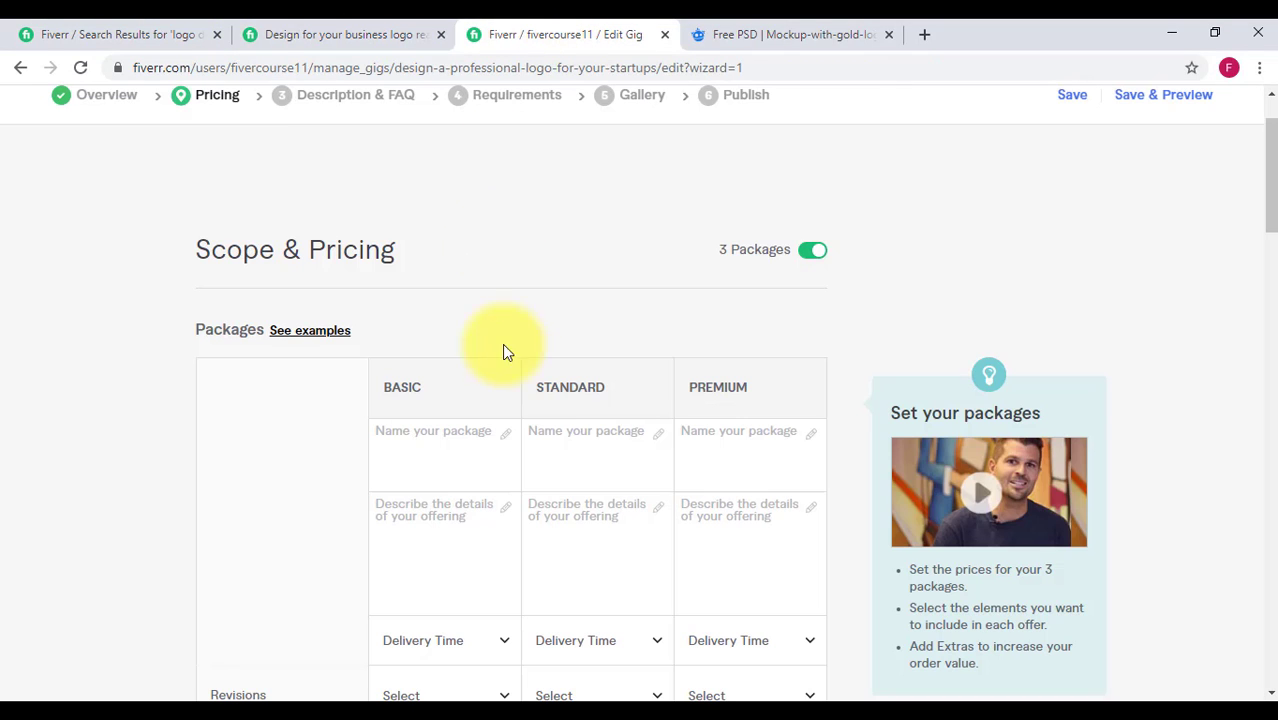
Name the Basic package "Basic Packagr" and the Standard package "Standard Package"
click(541, 428)
scroll(428, 366, down, 1)
click(418, 353)
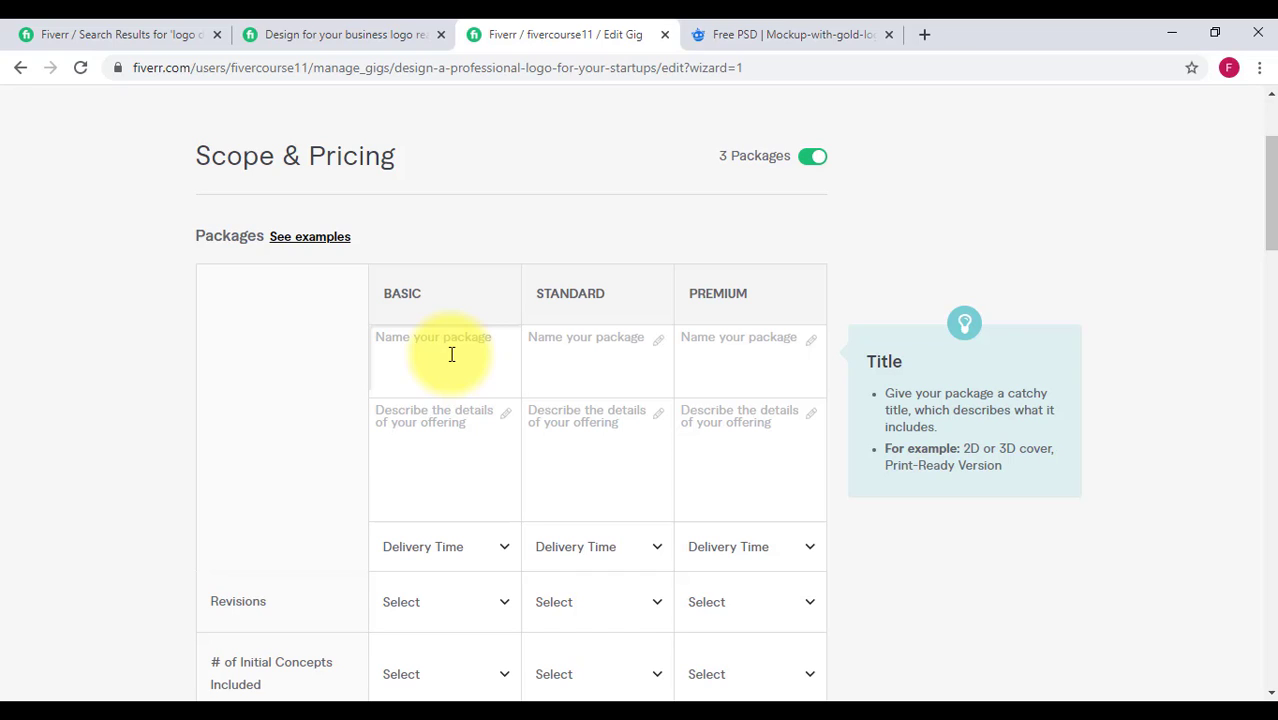
text(Basic |)
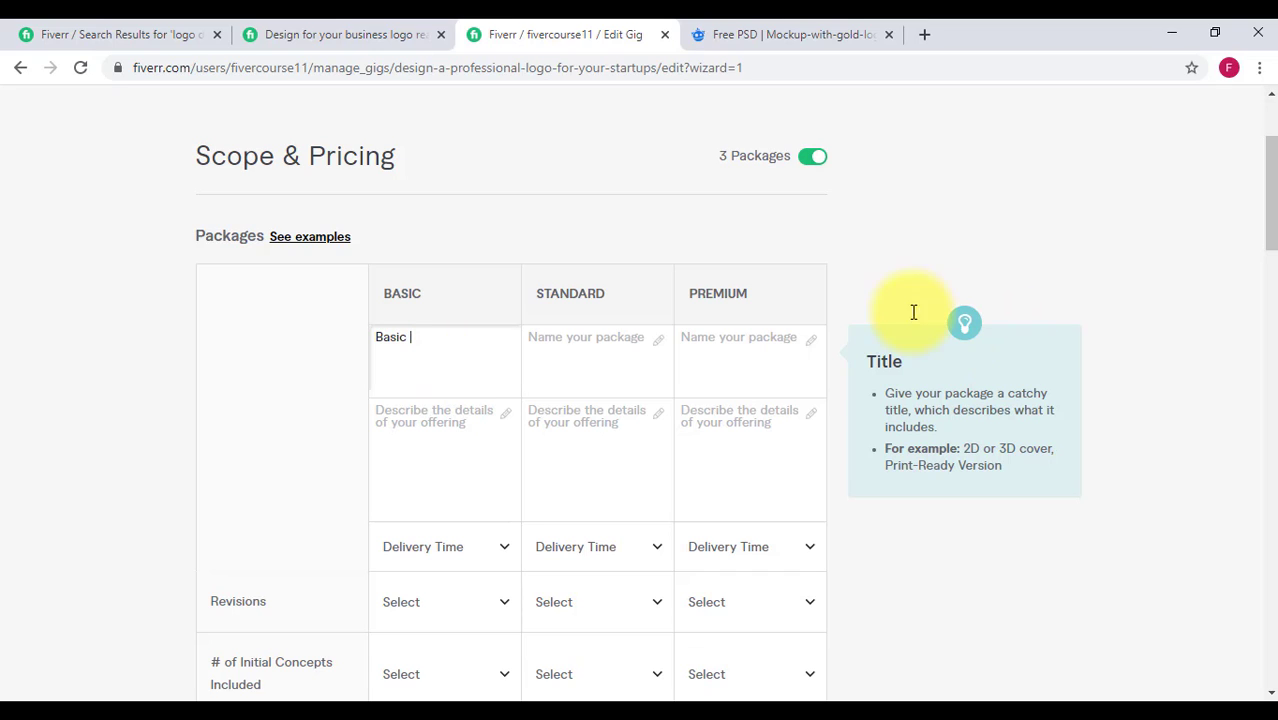
text(Packagr)
click(594, 360)
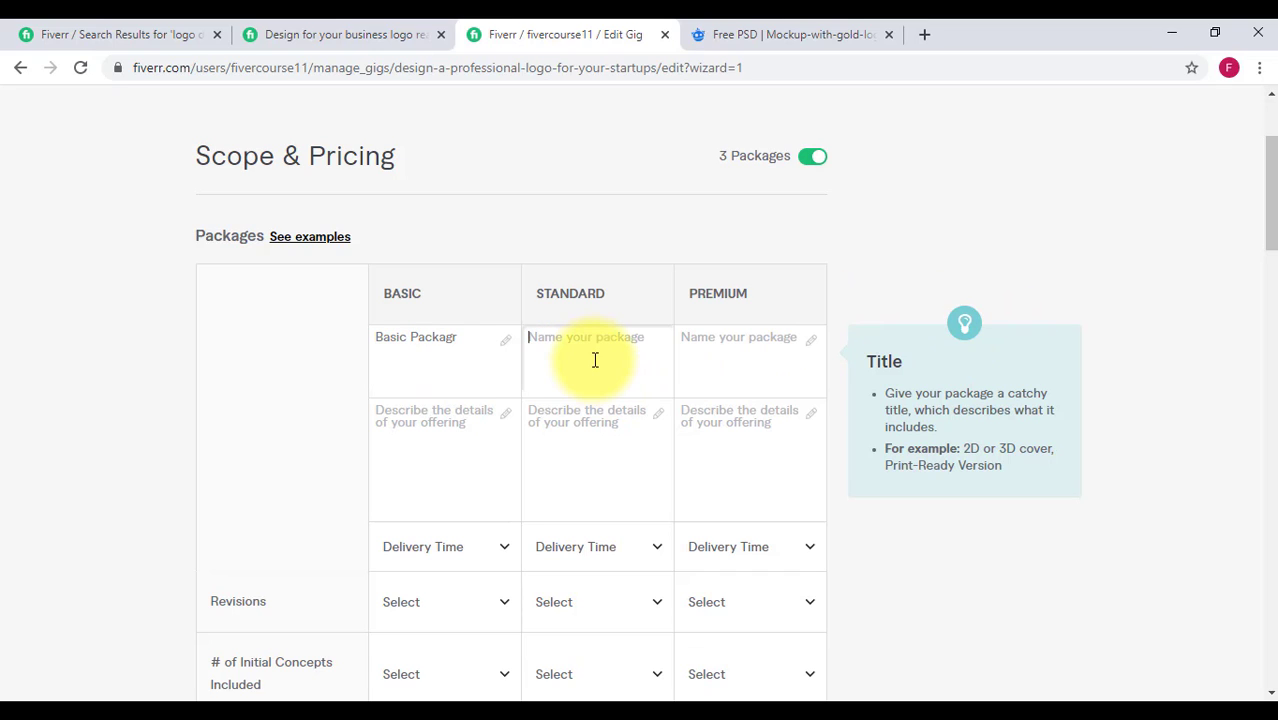
text(S)
text(tandard Package)
Name the Premium package "RECOMMENDED"
click(762, 345)
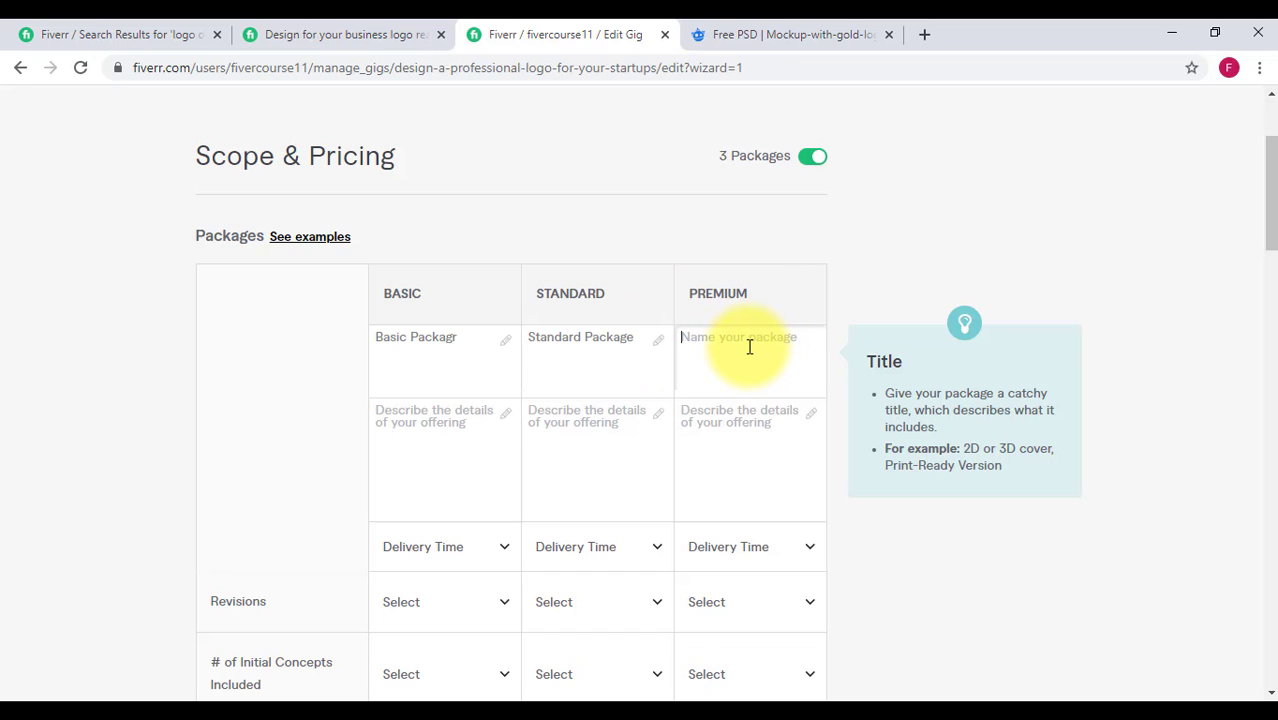
text(Pro)
key(BackSpace)
key(BackSpace)
key(BackSpace)
text(B)
key(BackSpace)
text(RECCOMMENDED FOR)
key(BackSpace)
key(BackSpace)
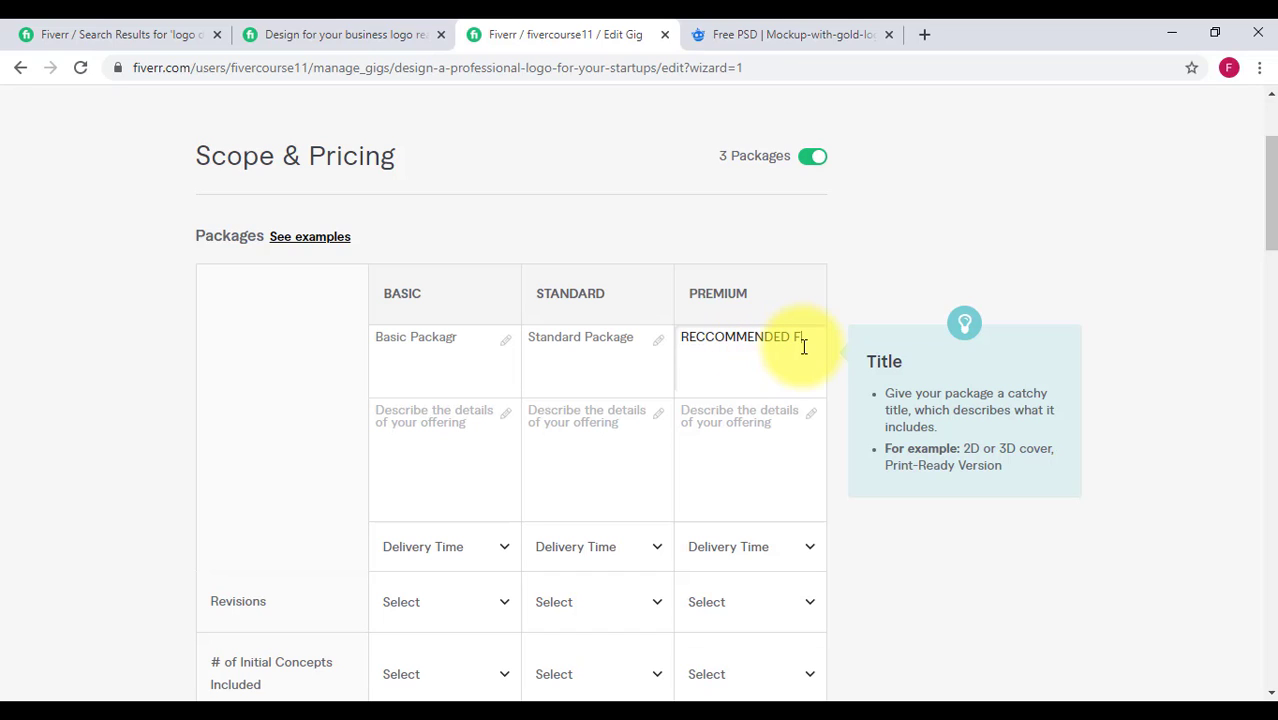
key(BackSpace)
key(BackSpace)
click(706, 336)
key(BackSpace)
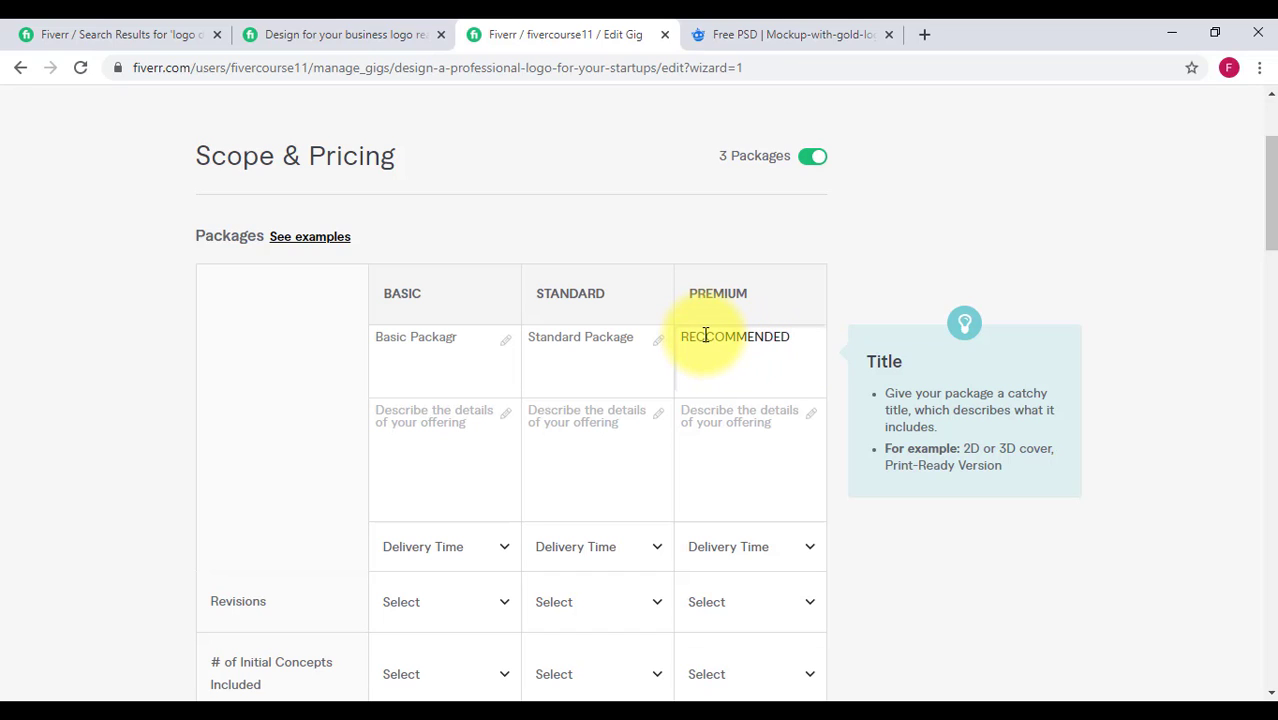
key(BackSpace)
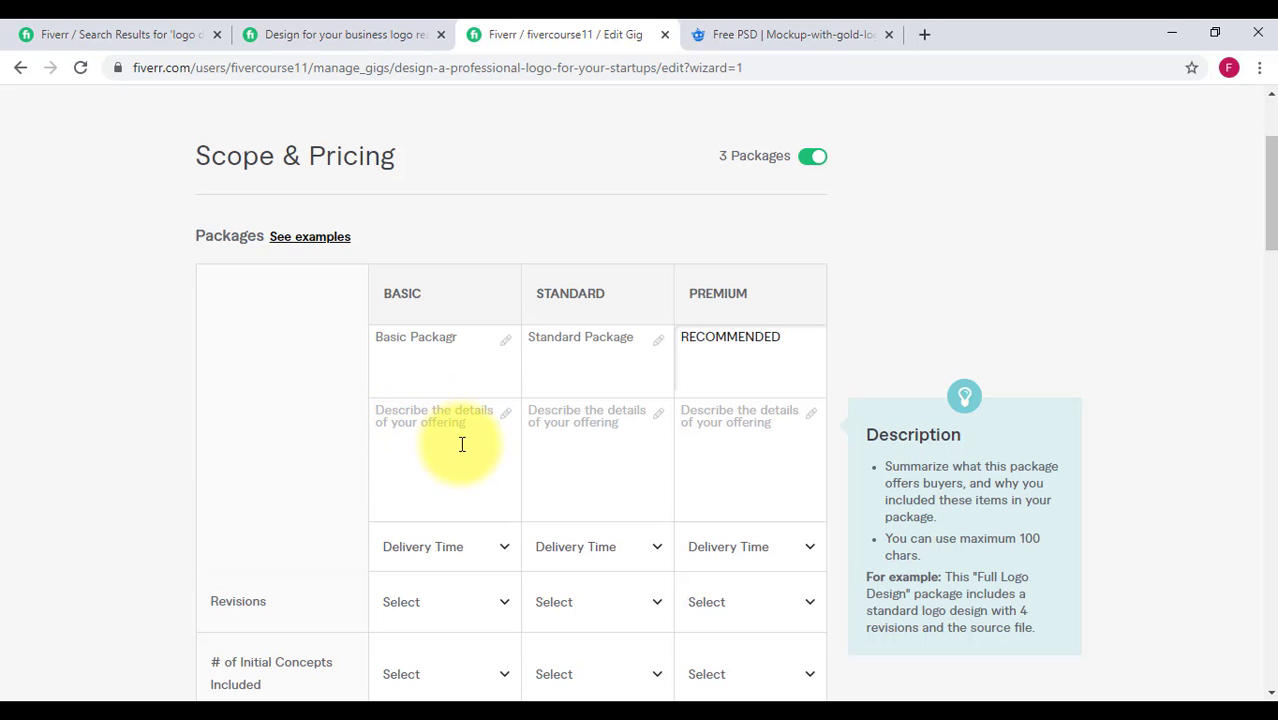
Glance at the reference gig's package text and describe the Basic package as "1 LOGO DESIGN + ICON"
click(358, 32)
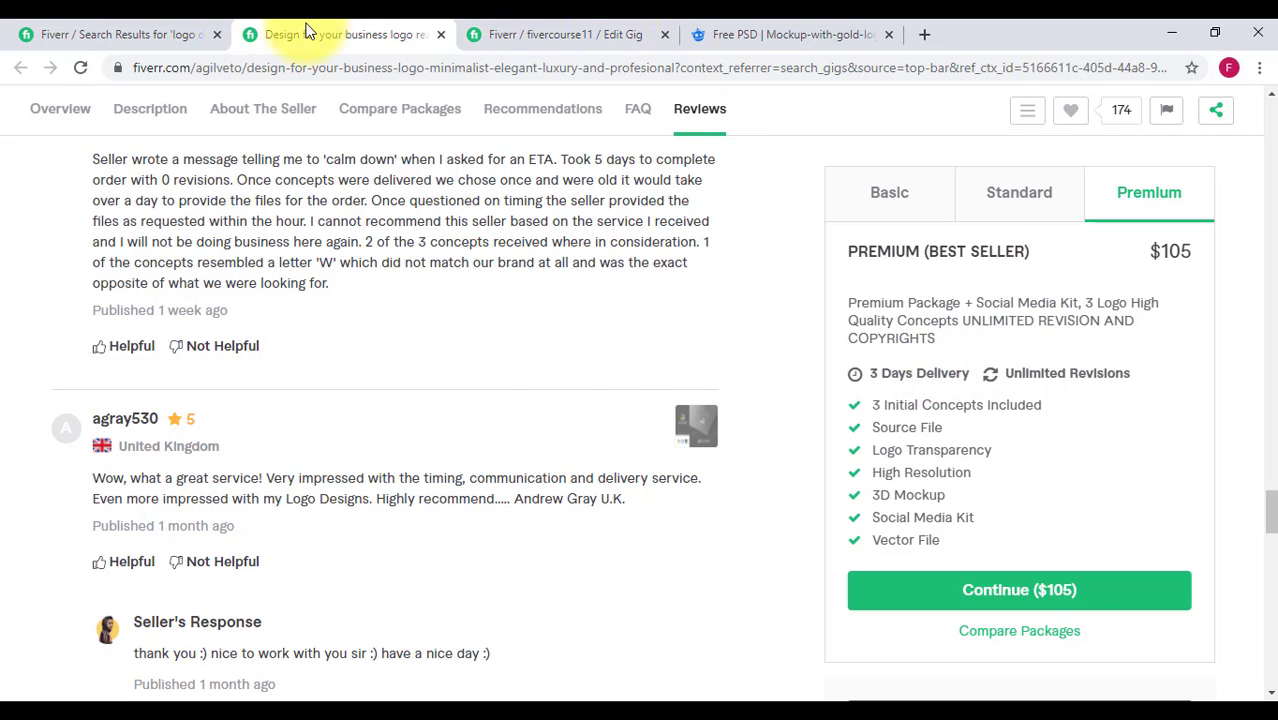
click(598, 24)
click(429, 438)
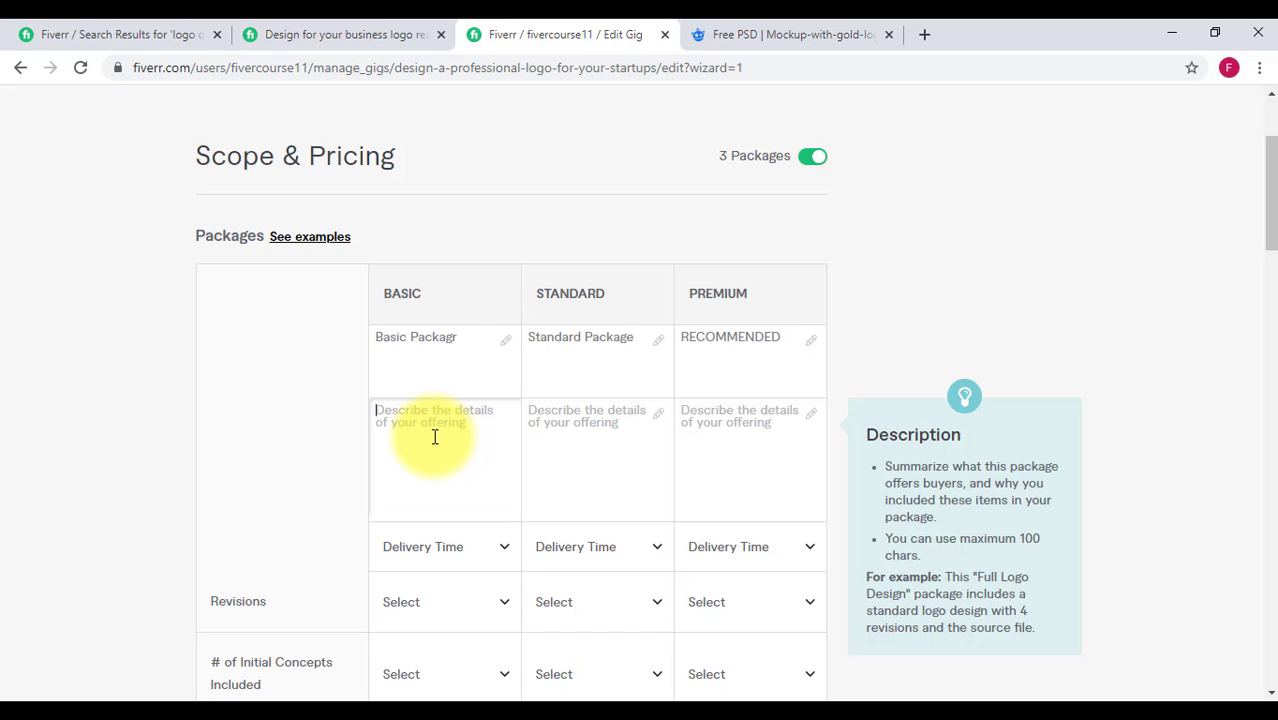
text(LOGO DES)
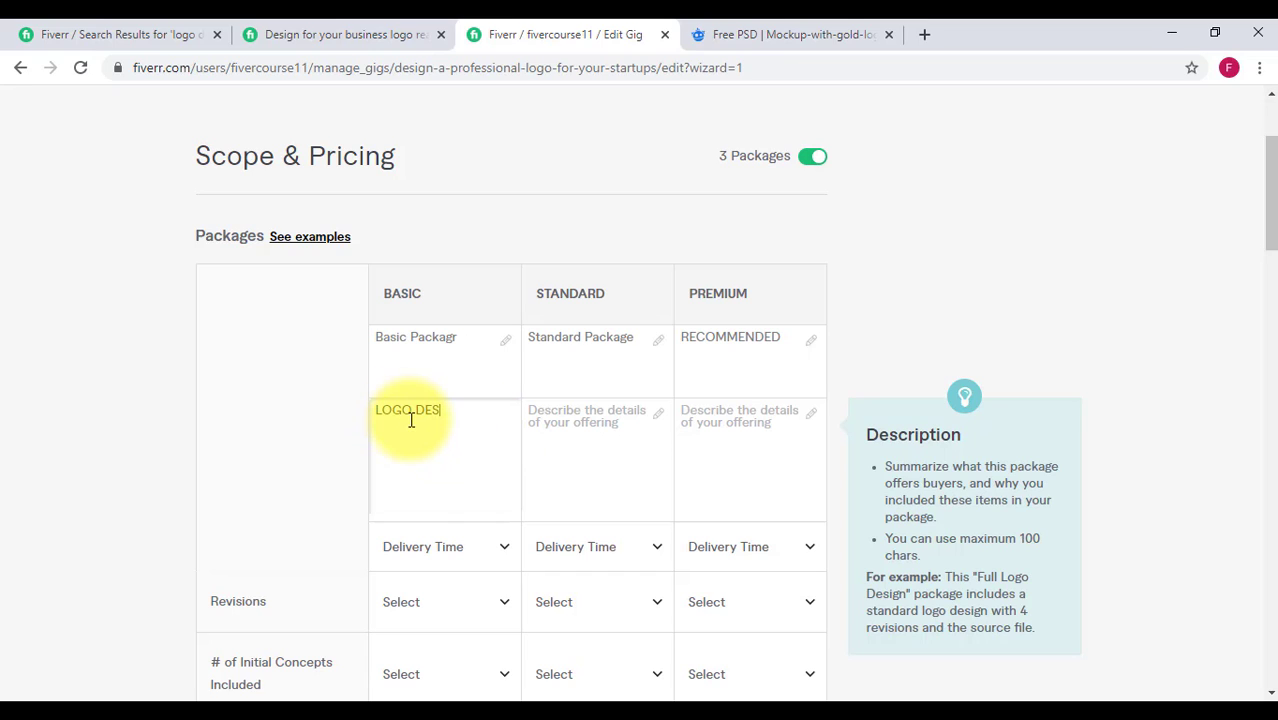
key(ctrl+a)
text(1 LOGO DESIGN + ICON)
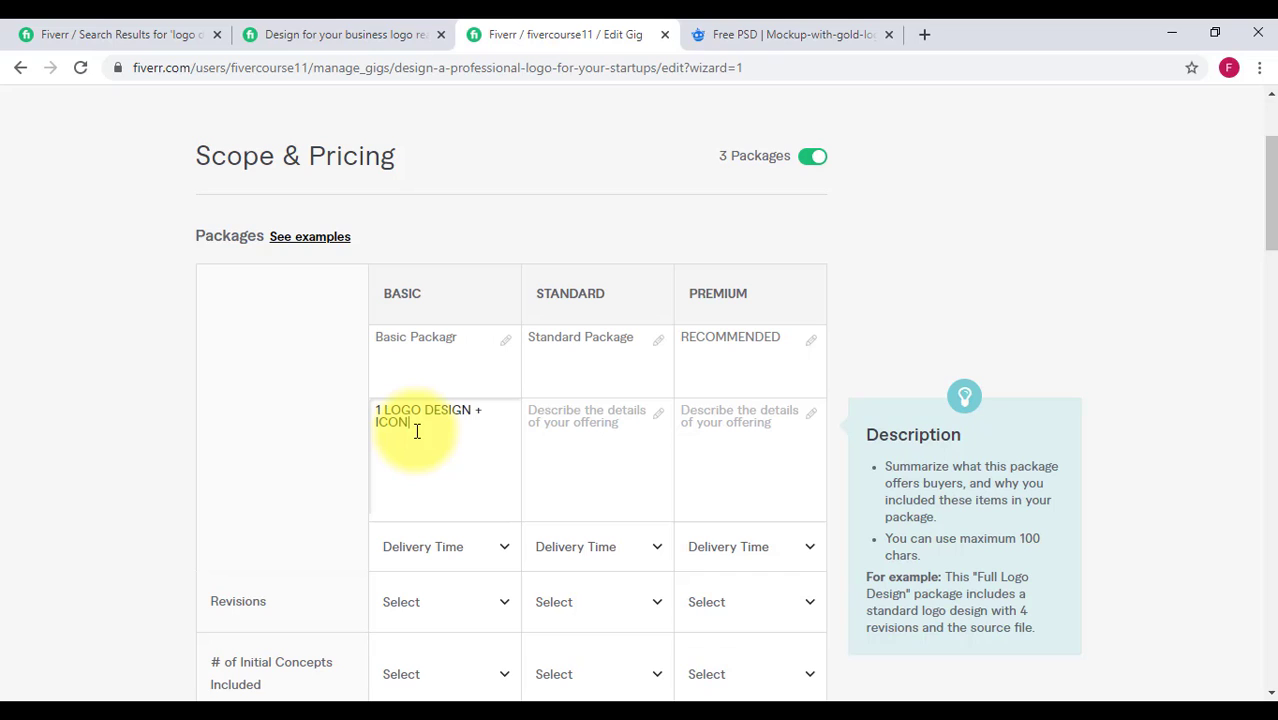
Describe the Standard package as "3 LOGO CHOICE + ICON+ 2FILE FORMAT"
click(566, 410)
click(565, 390)
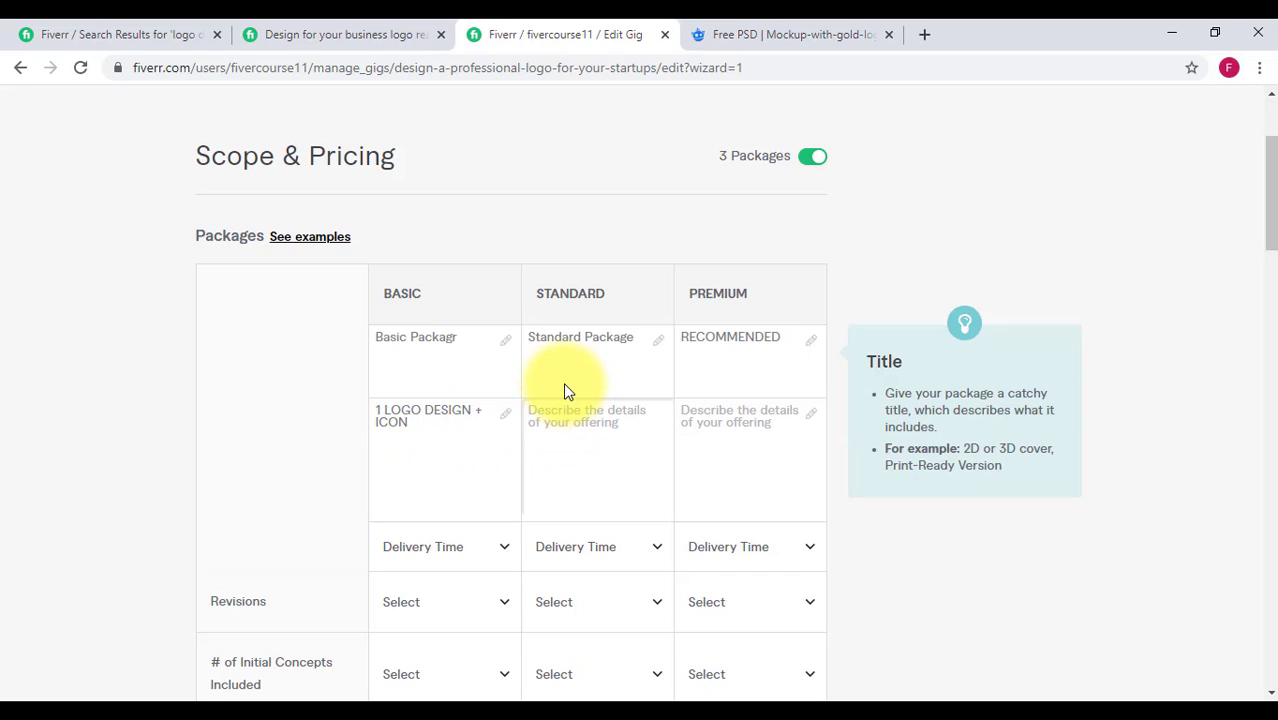
text(3)
text(GO CHOICE)
text( +)
text( ICON+ )
text(ALL FOR)
key(BackSpace)
key(BackSpace)
key(BackSpace)
key(BackSpace)
key(BackSpace)
key(BackSpace)
key(BackSpace)
text(2FILE FORMAT)
Describe the Premium package as "STANDARD + SOCISL MEDIA DESIGN + ALL FORMAT"
click(707, 426)
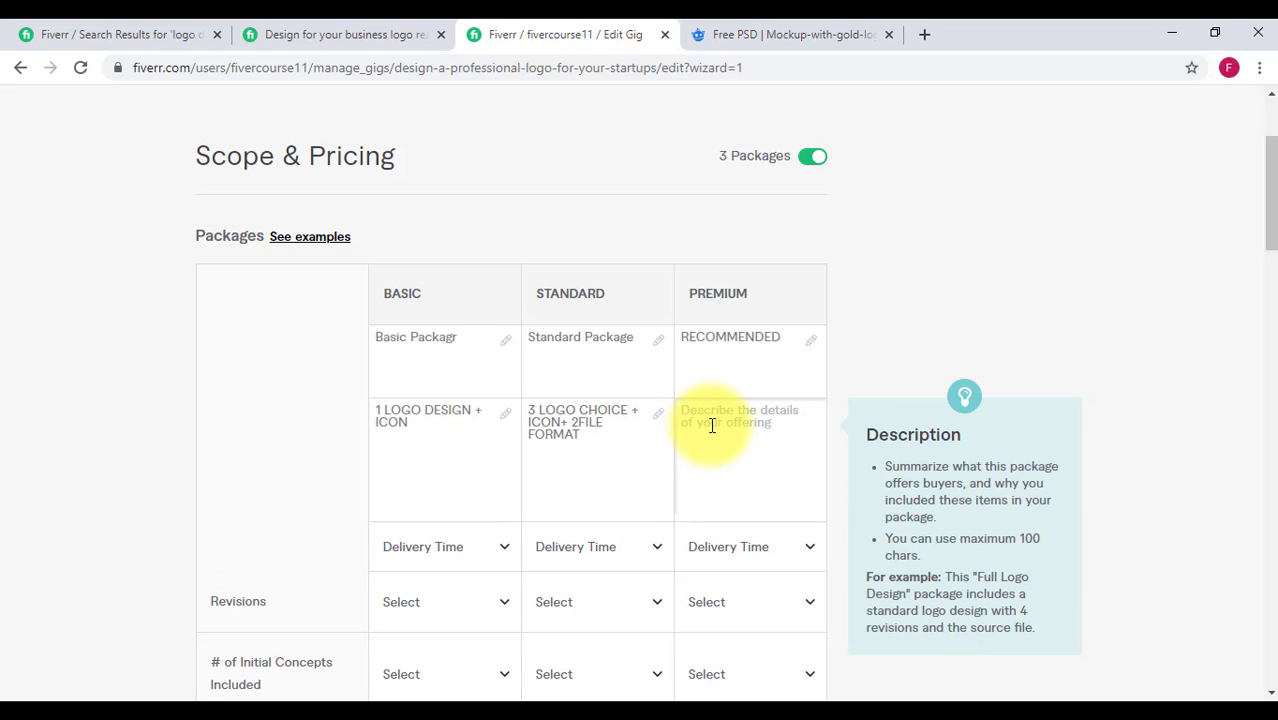
text(STANDARD)
text(+)
text(SOCIL)
key(BackSpace)
key(BackSpace)
text(I)
text(AL MEDIA DESIGN)
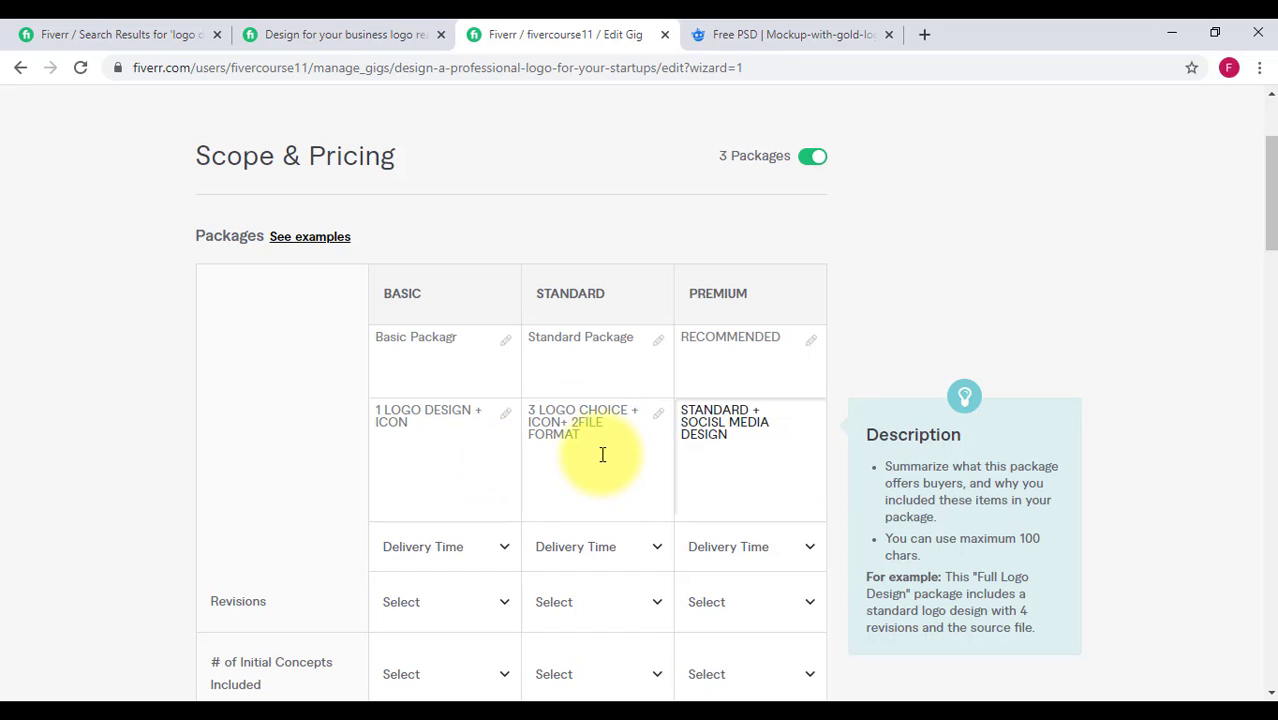
text(+ ALL FORMAT)
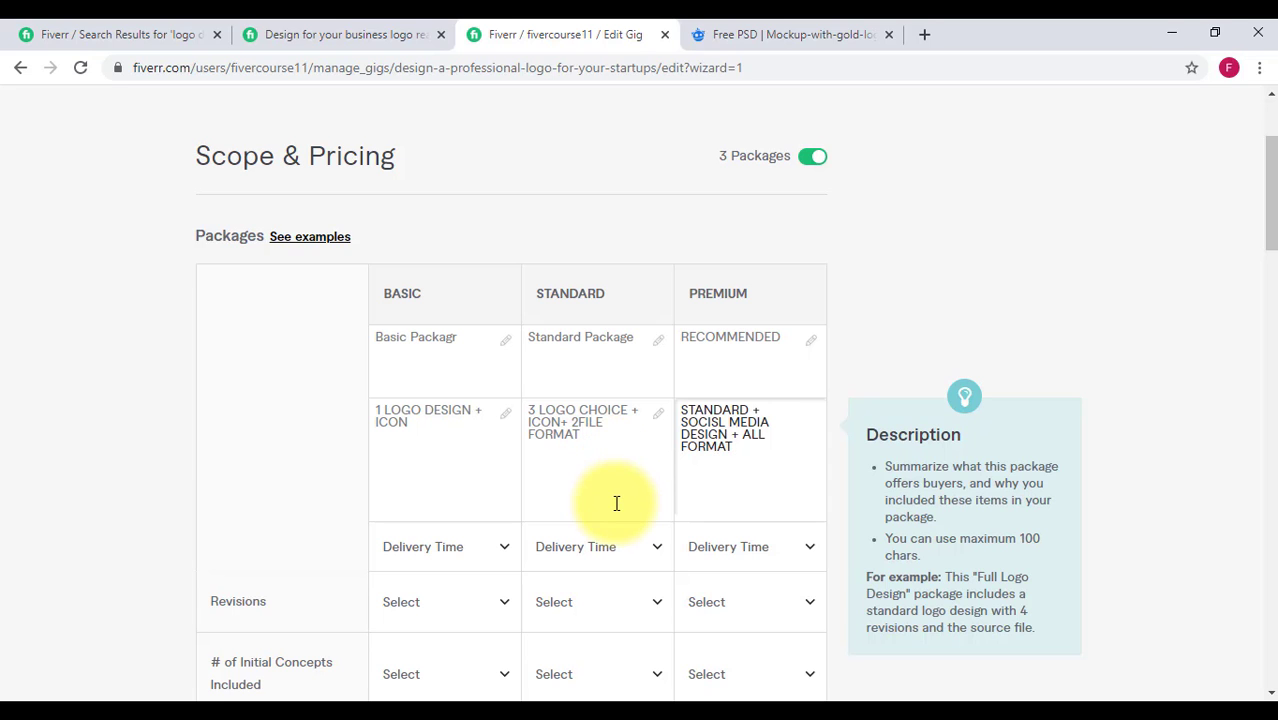
Check the delivery times and revisions of the reference gig's Basic, Standard and Premium packages, then return to the new gig's pricing
scroll(560, 525, down, 2)
scroll(430, 400, up, 1)
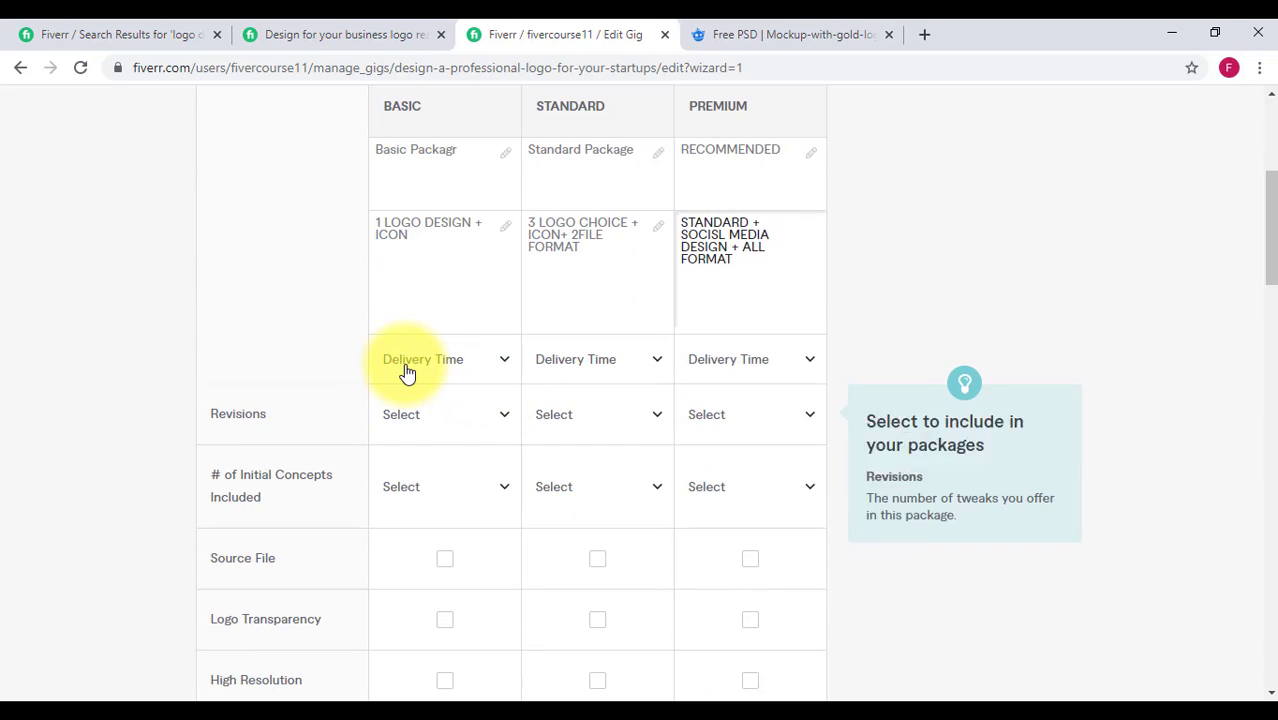
click(345, 34)
scroll(1011, 429, up, 2)
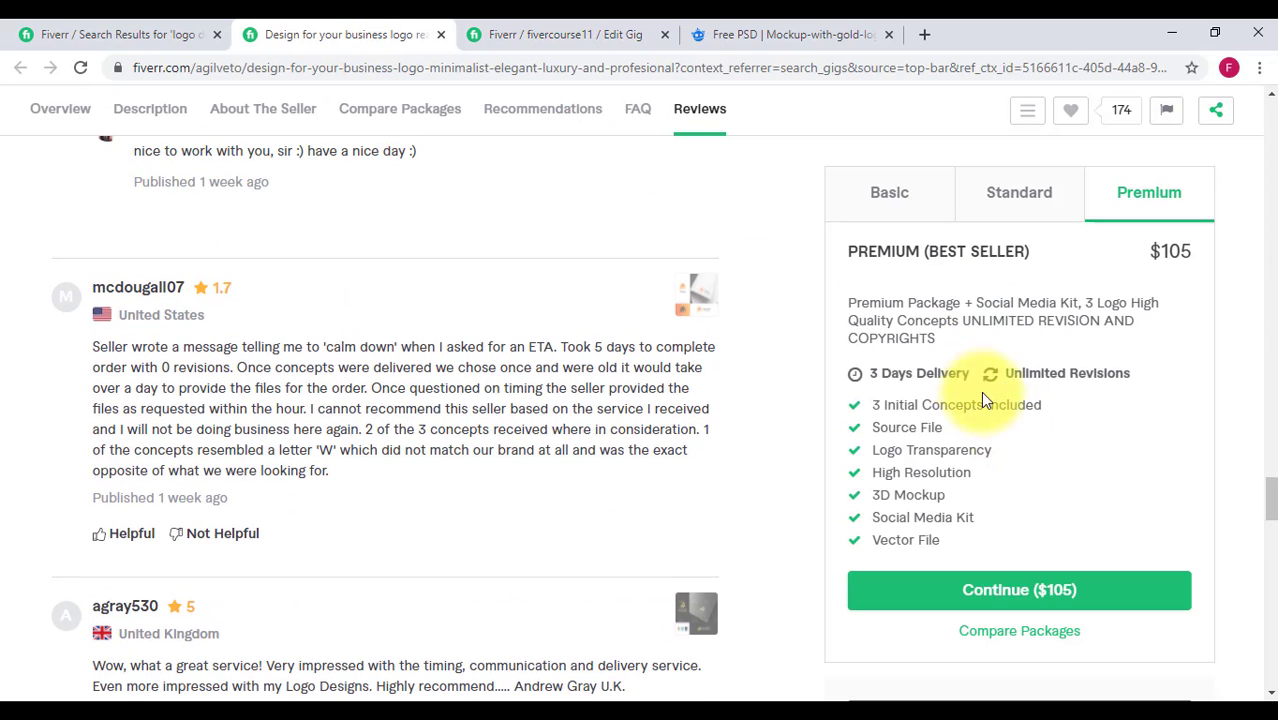
click(900, 218)
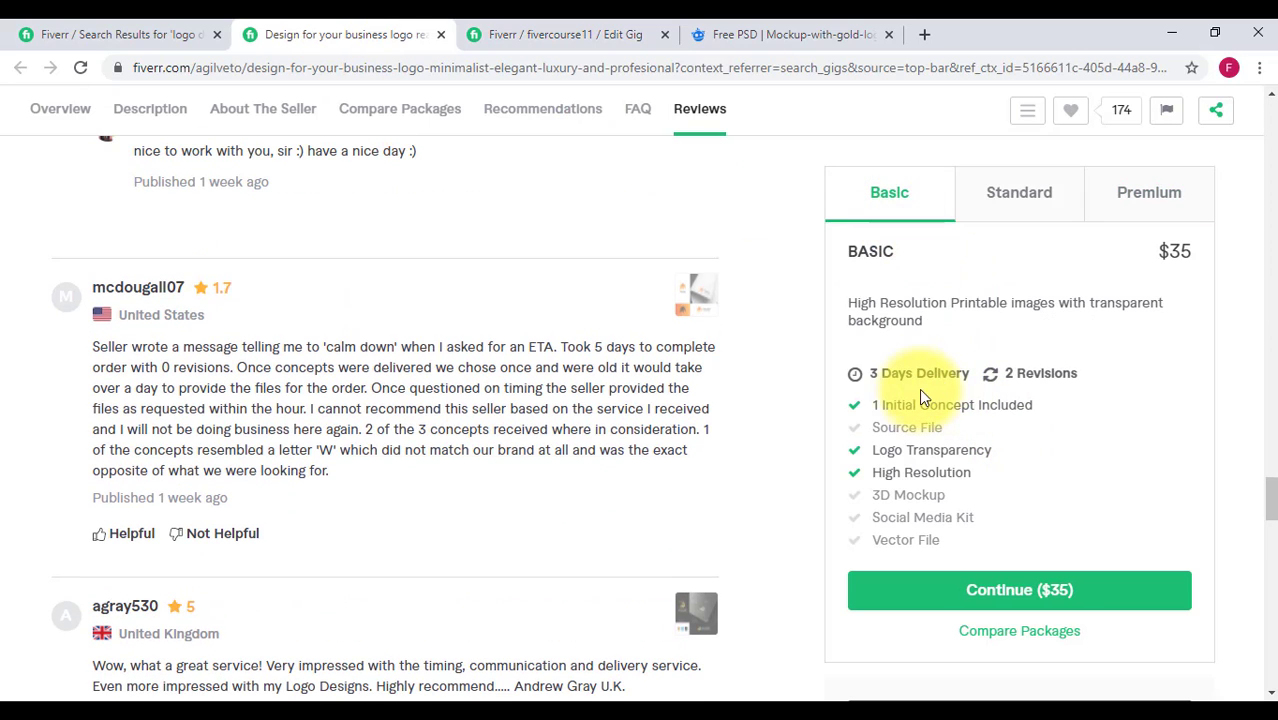
click(1030, 195)
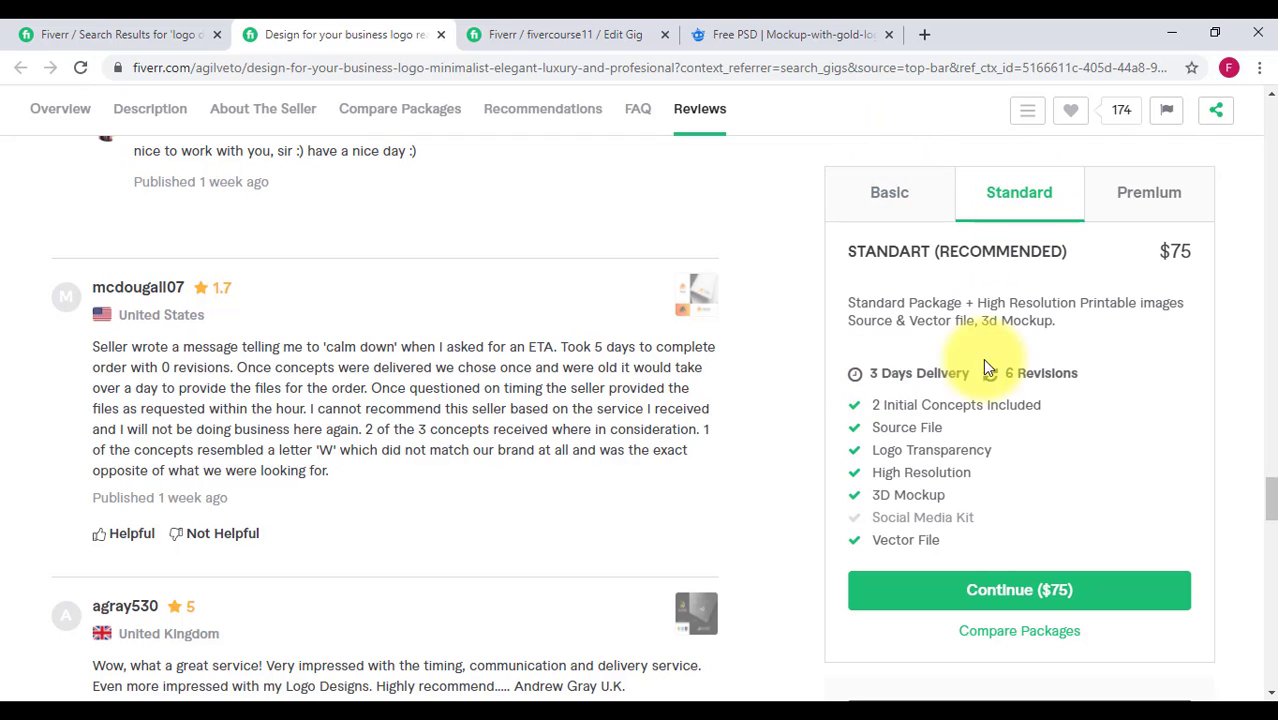
click(1121, 200)
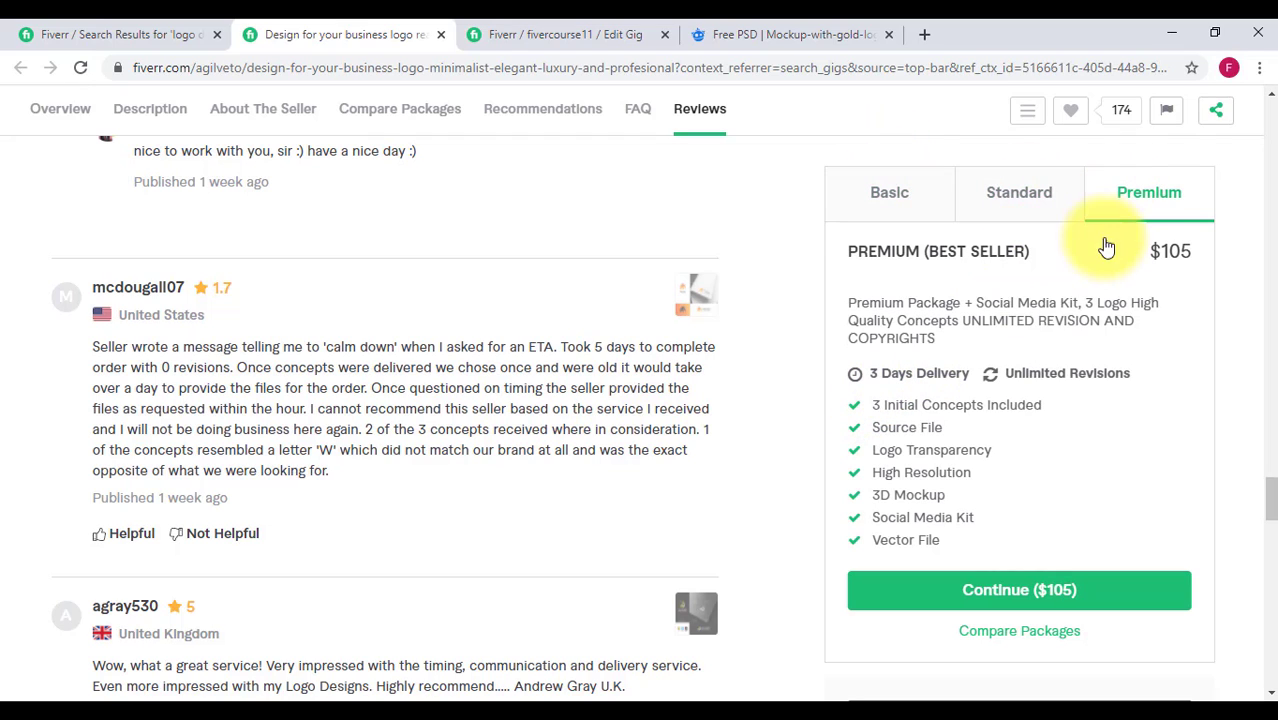
click(530, 34)
Look through the available delivery times and set the Basic package to 2 days Delivery
mouse_move(503, 384)
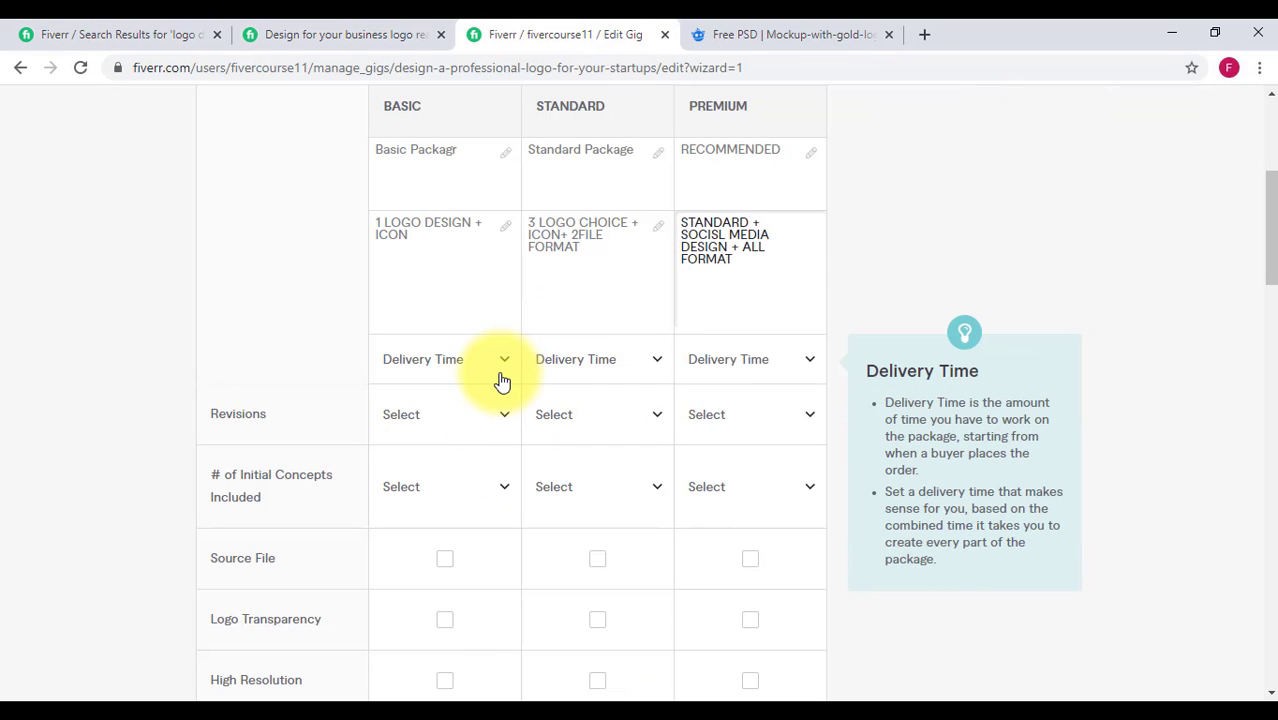
click(513, 364)
click(513, 364)
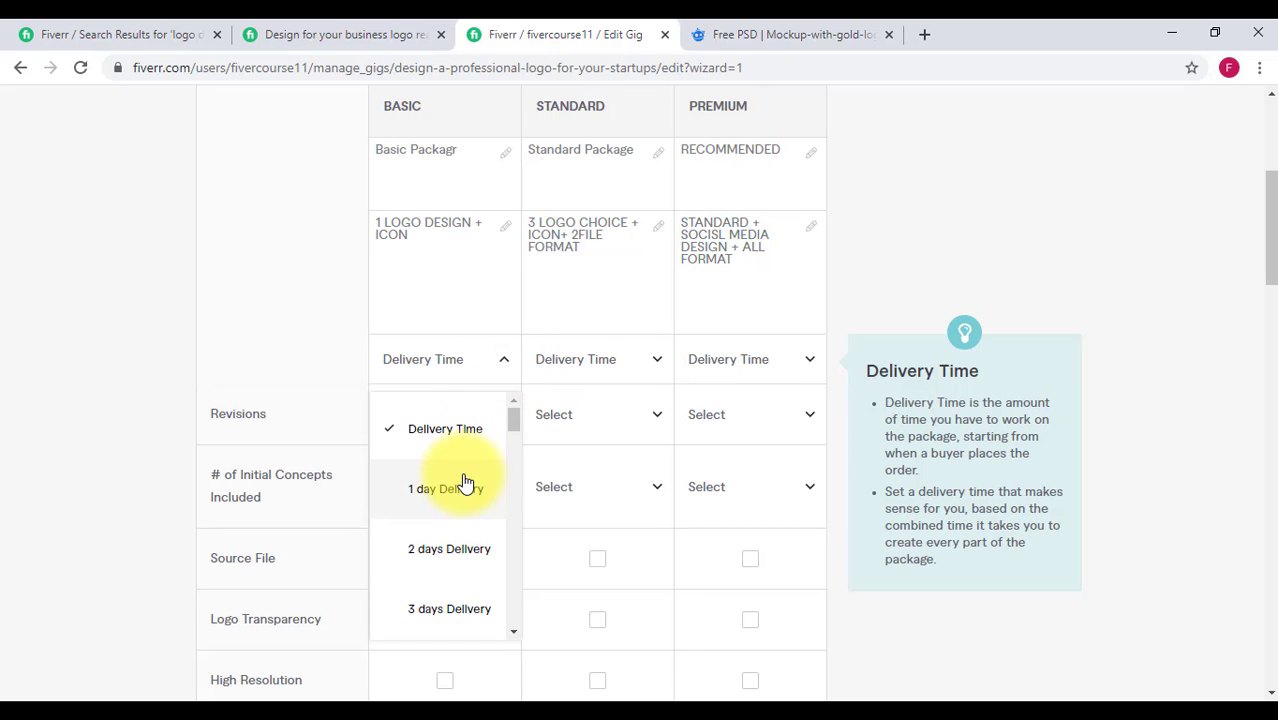
scroll(468, 487, down, 2)
scroll(468, 487, up, 2)
scroll(462, 485, down, 6)
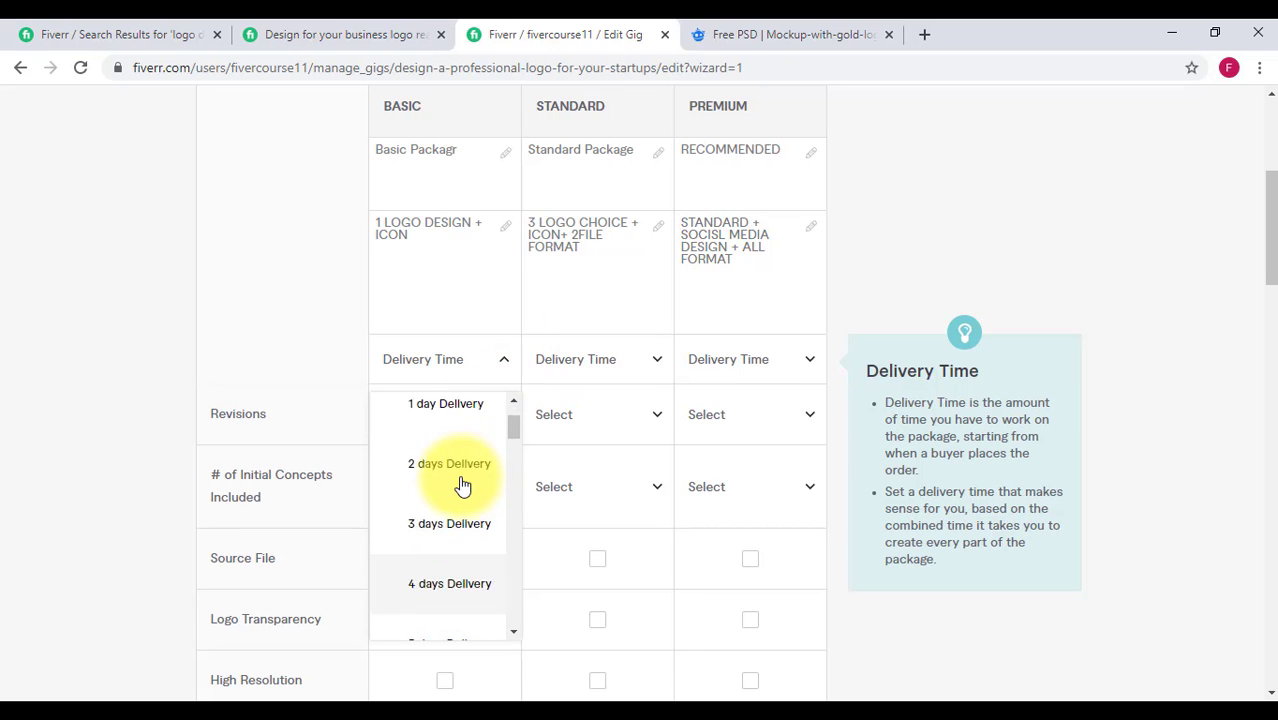
scroll(462, 485, down, 12)
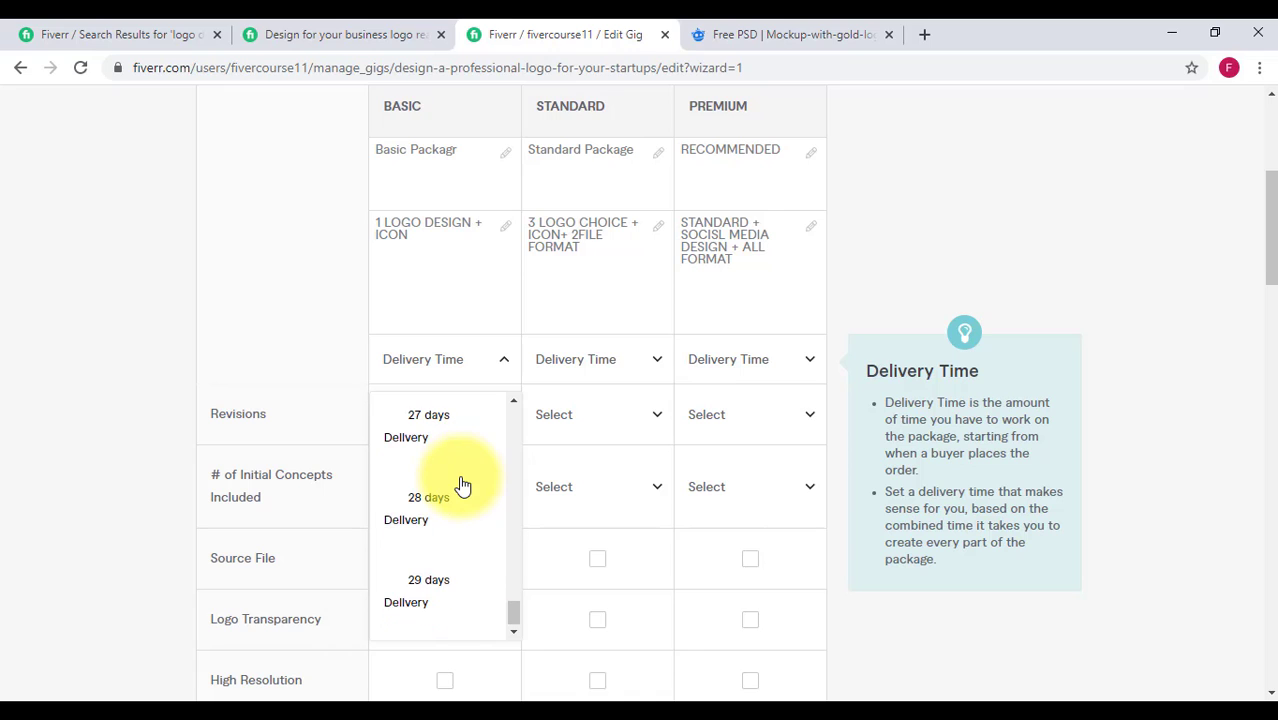
scroll(460, 483, up, 15)
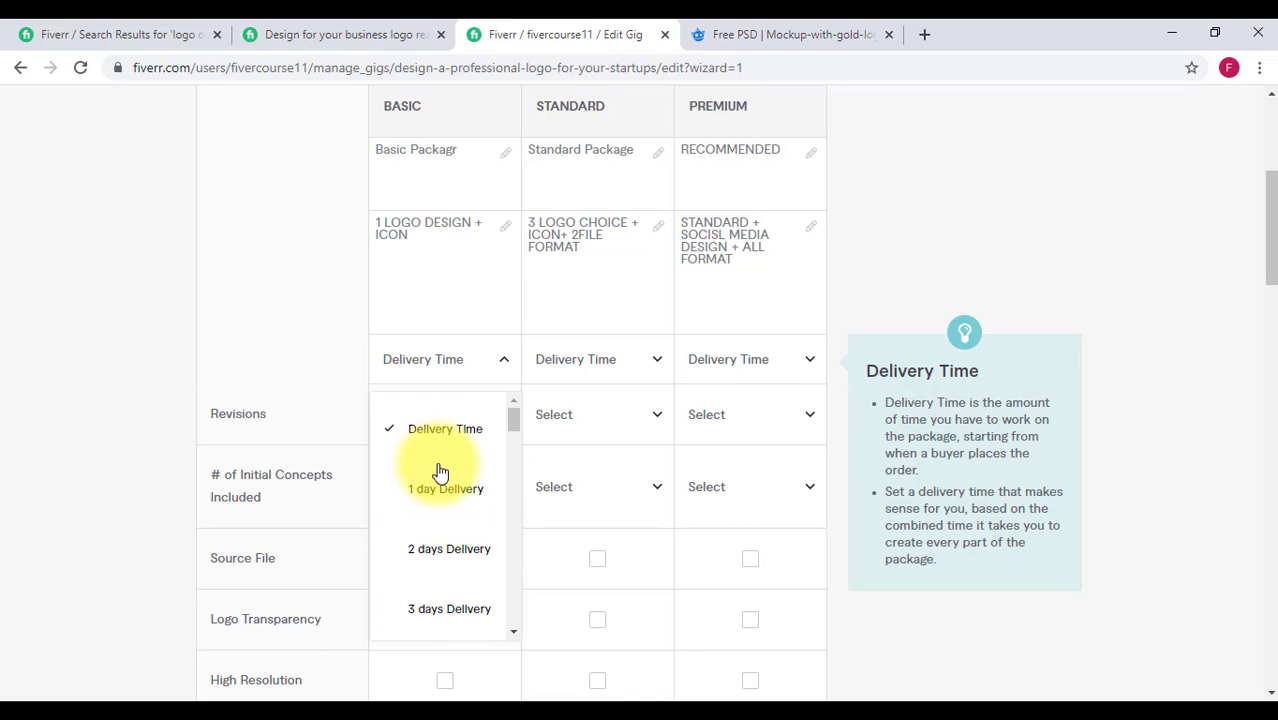
scroll(437, 470, down, 1)
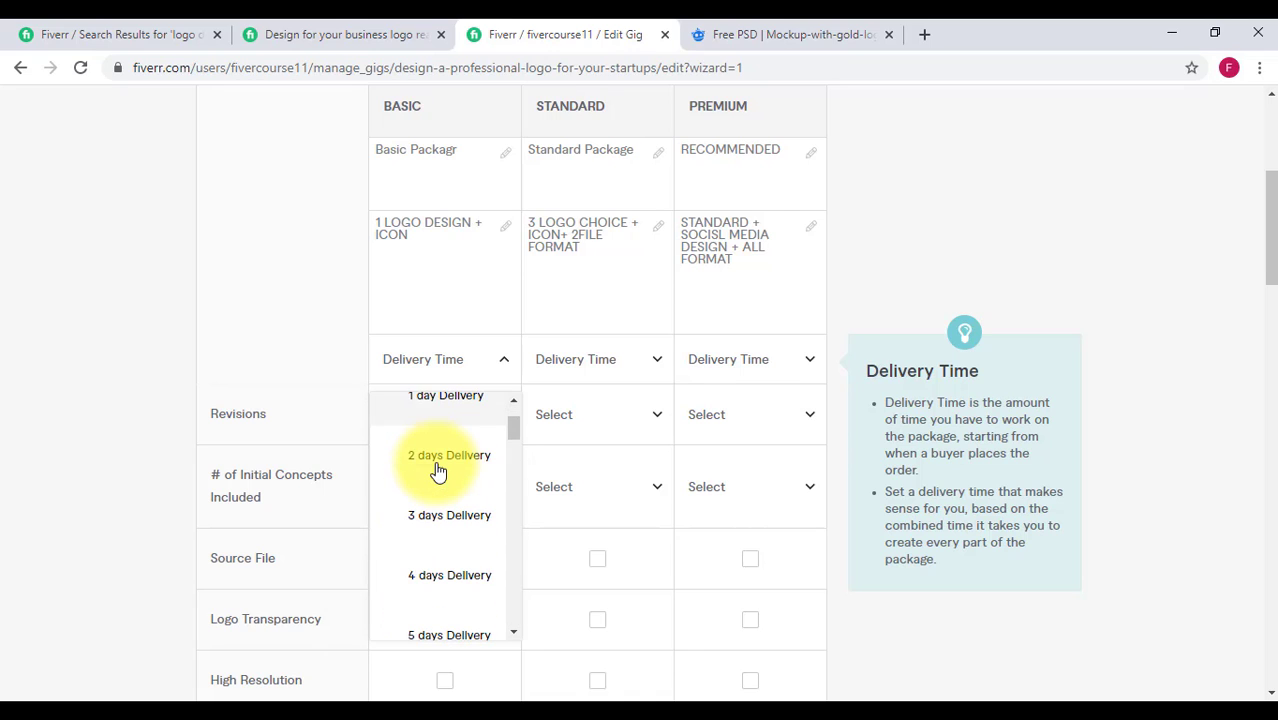
Set the delivery time of both the Standard and Premium packages to 2 days Delivery
click(577, 362)
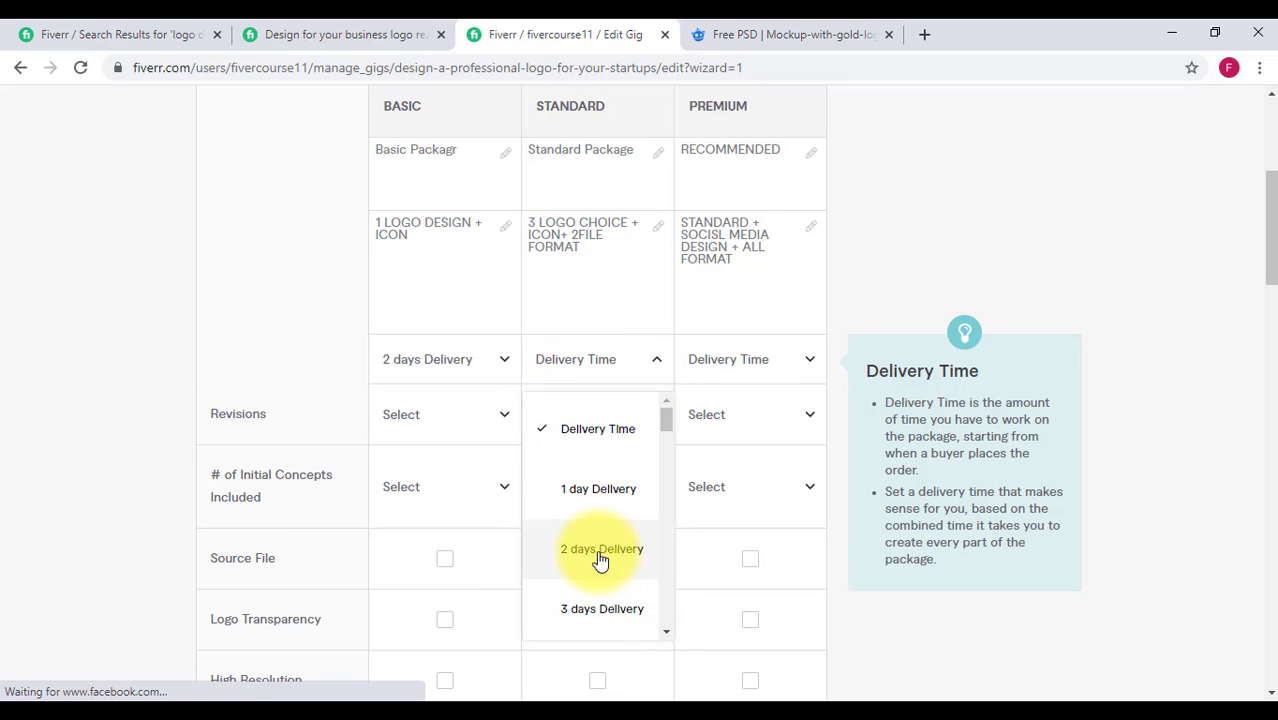
click(758, 370)
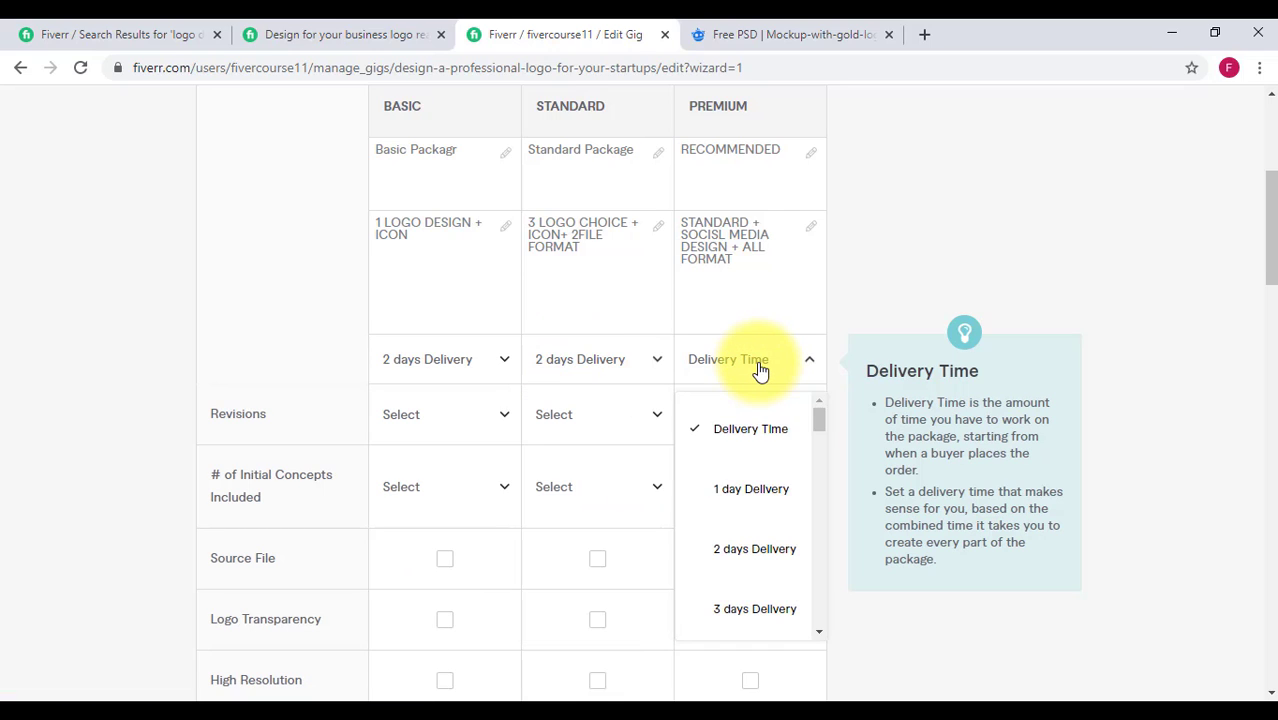
scroll(767, 545, down, 1)
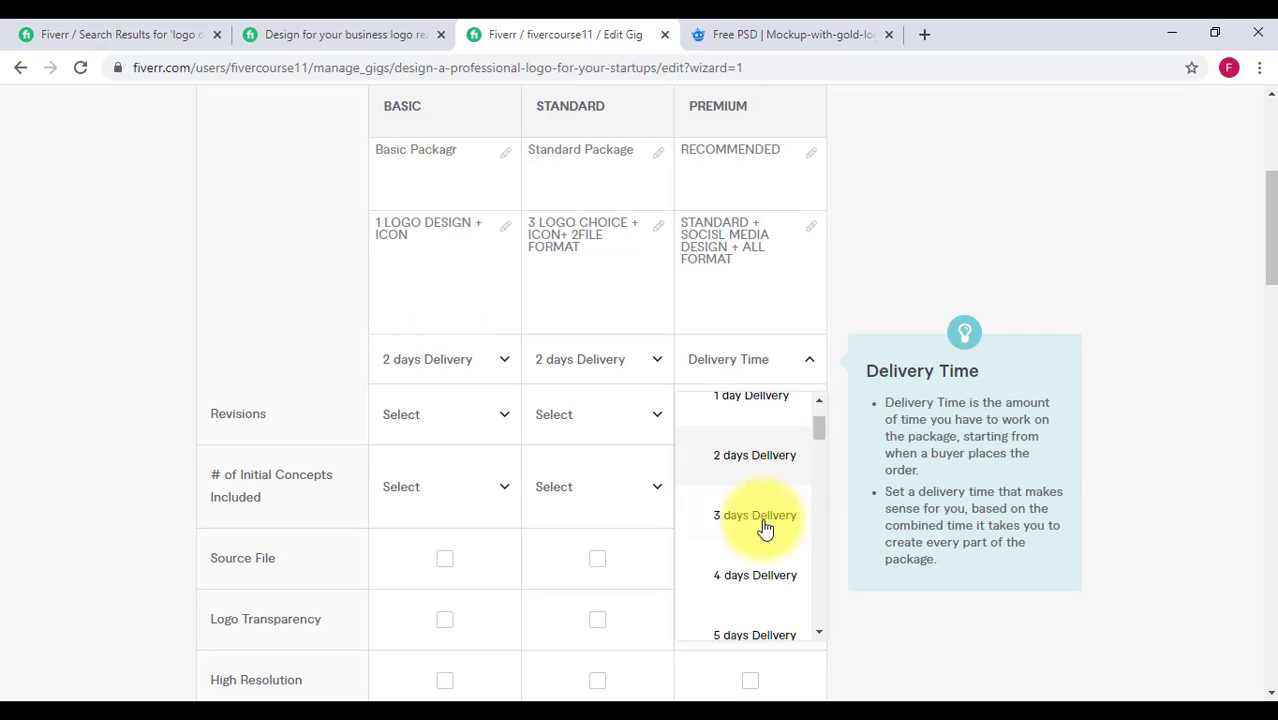
scroll(750, 530, down, 2)
scroll(740, 500, up, 3)
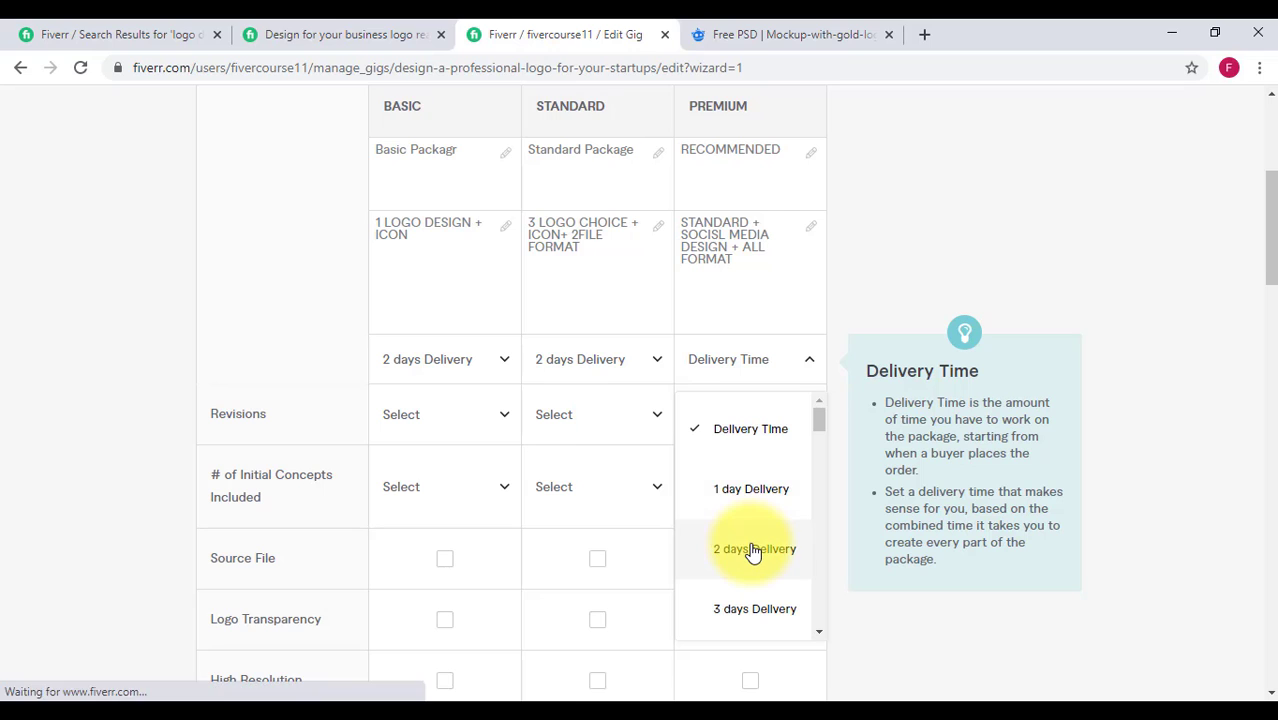
click(750, 548)
Look through the available revision counts and set the Basic package's revisions to Unlimited
scroll(530, 425, down, 1)
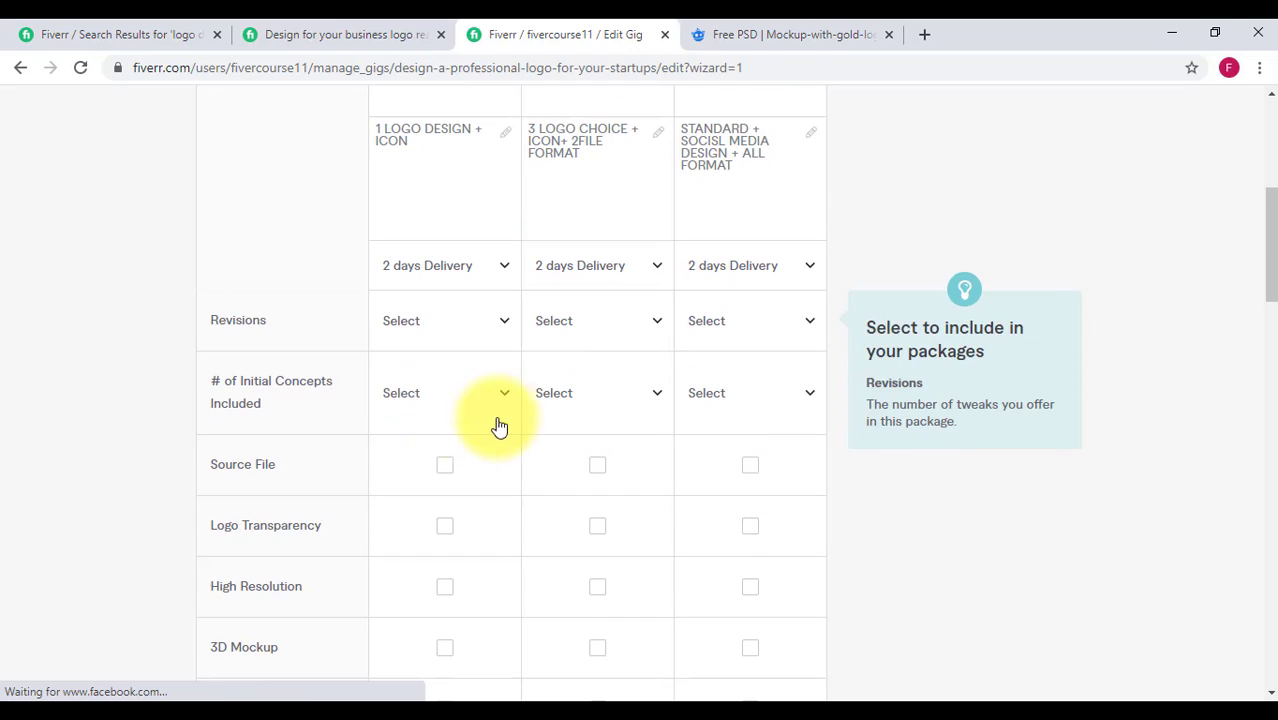
click(465, 332)
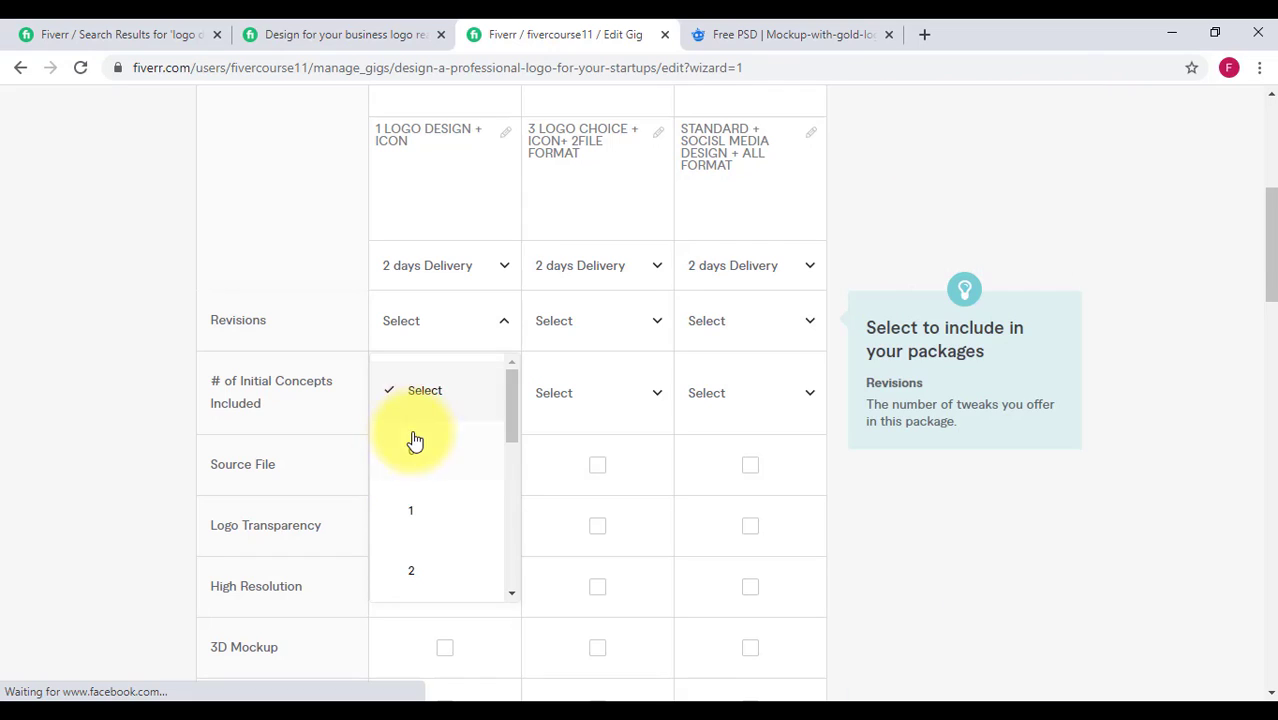
scroll(425, 492, down, 5)
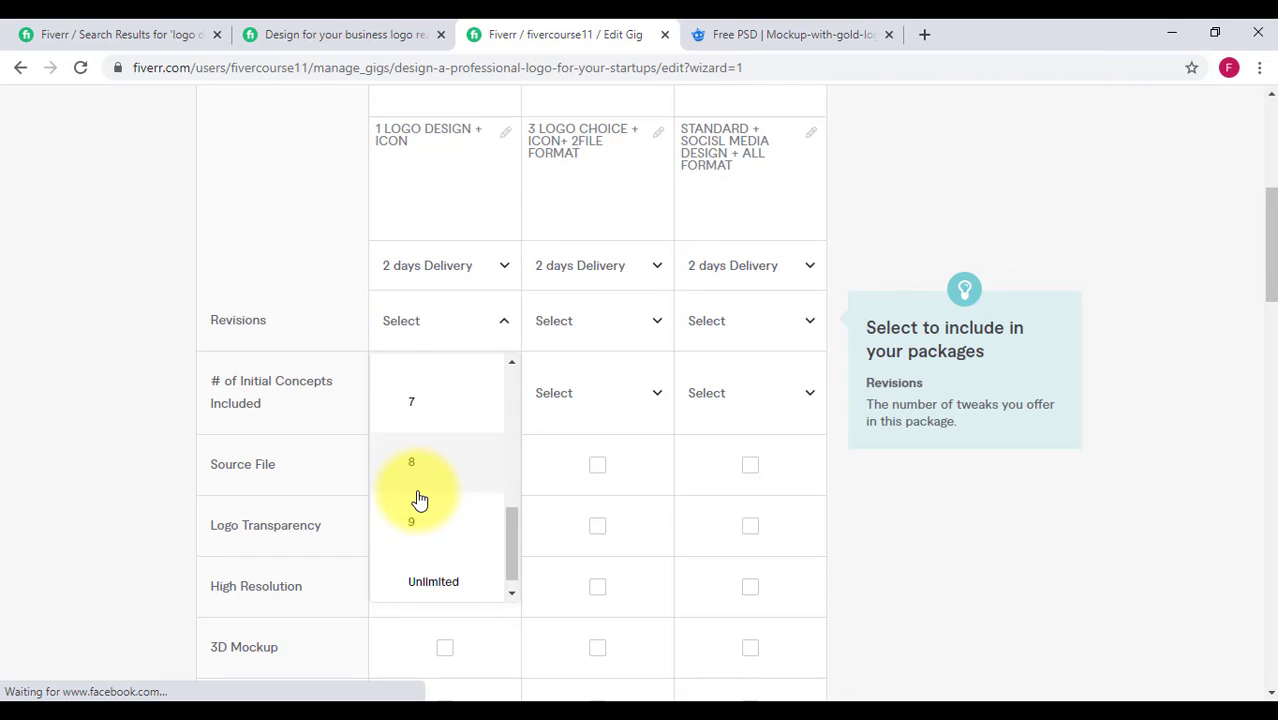
scroll(425, 492, up, 5)
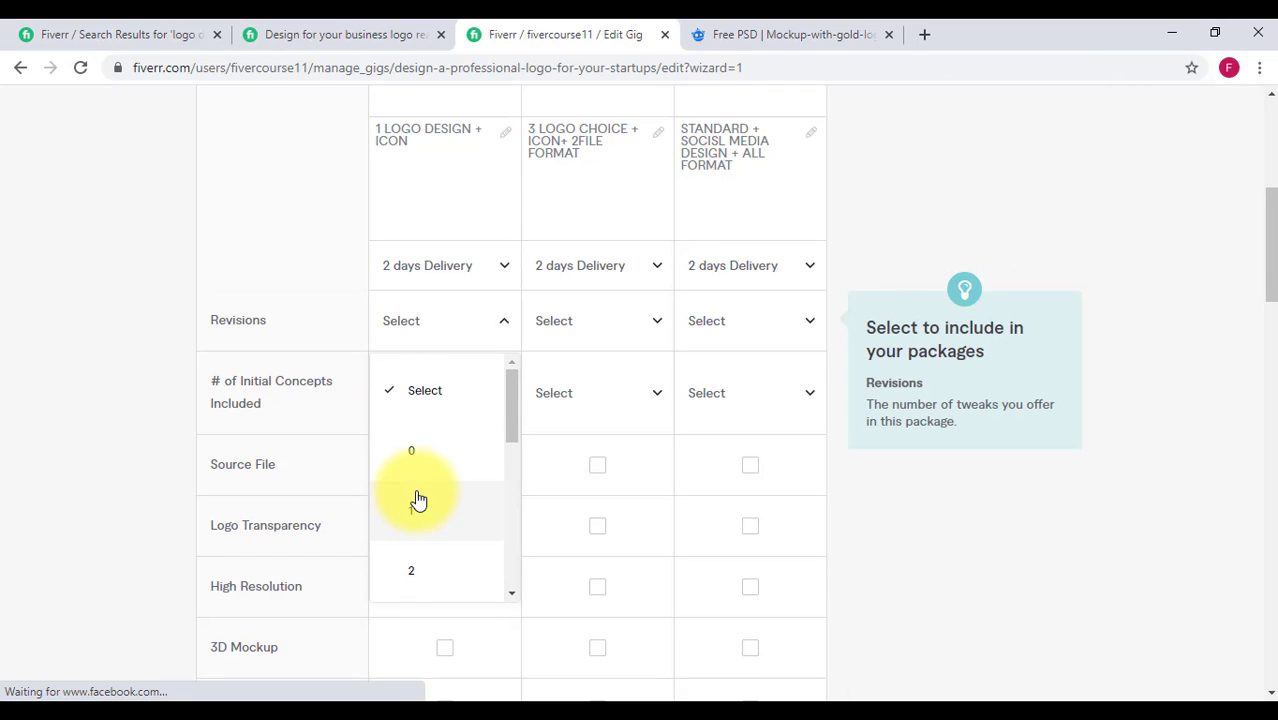
scroll(74, 322, up, 4)
scroll(90, 380, down, 5)
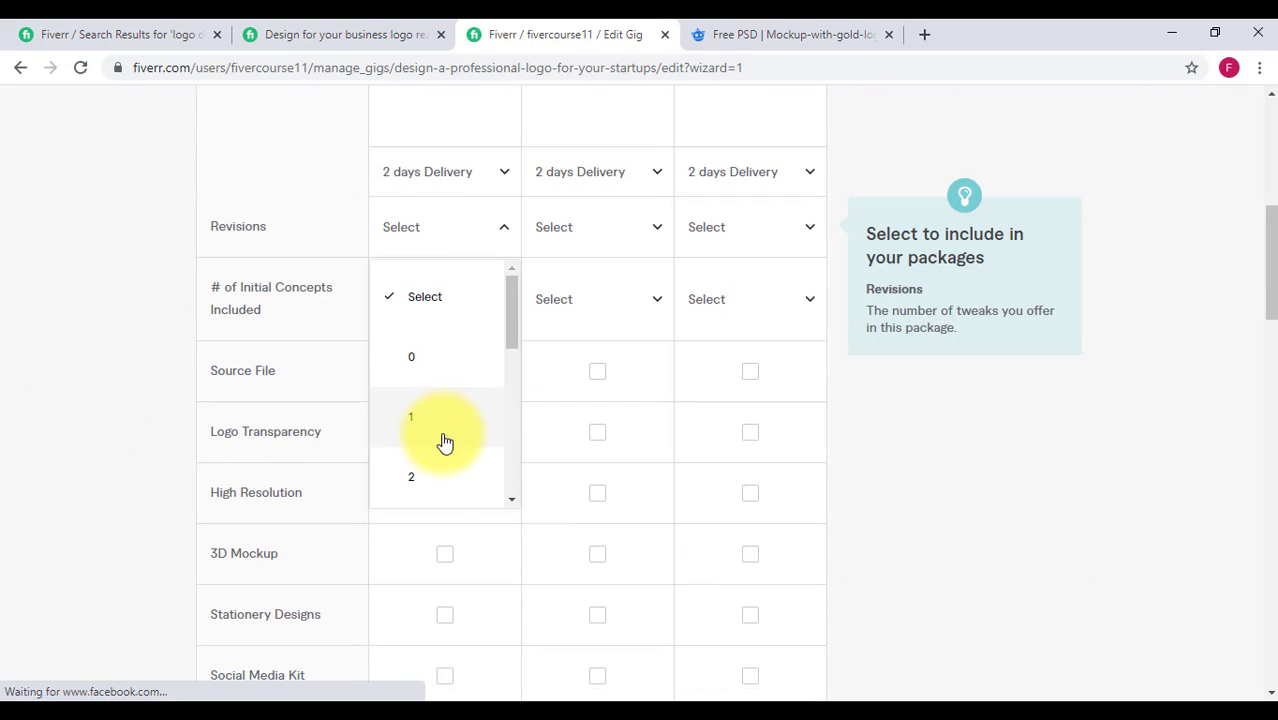
scroll(436, 443, down, 5)
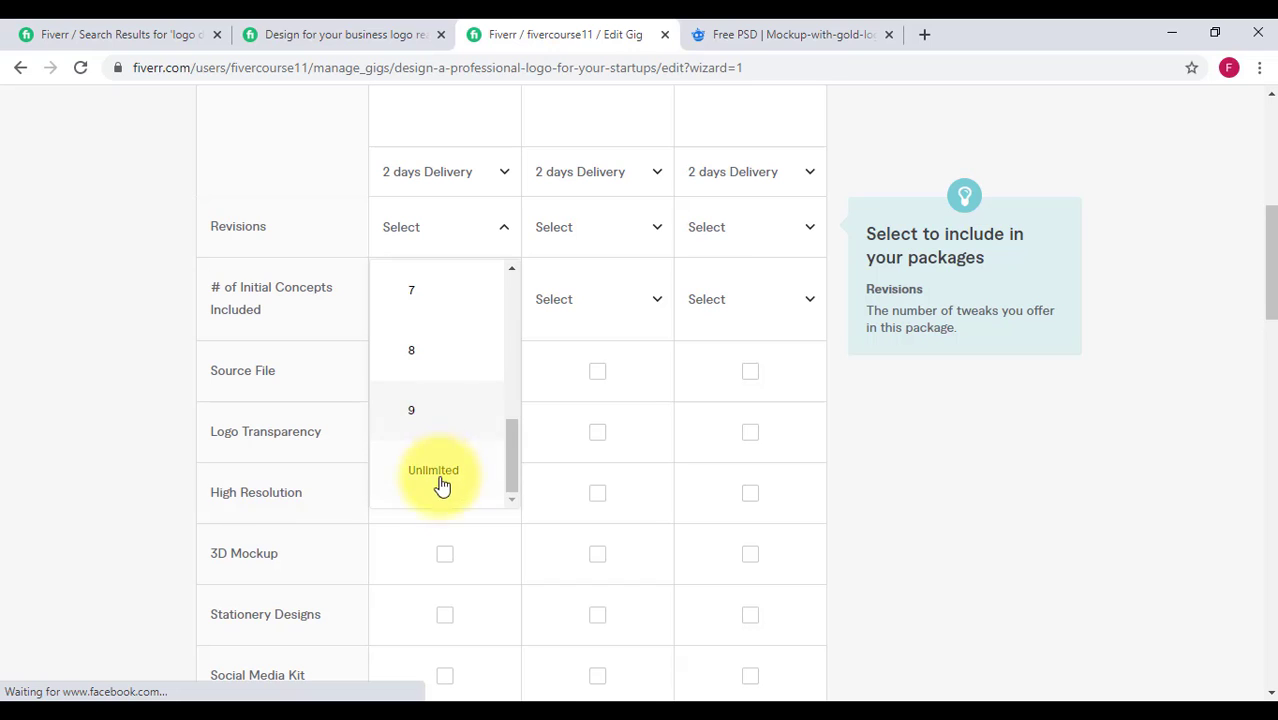
key(Return)
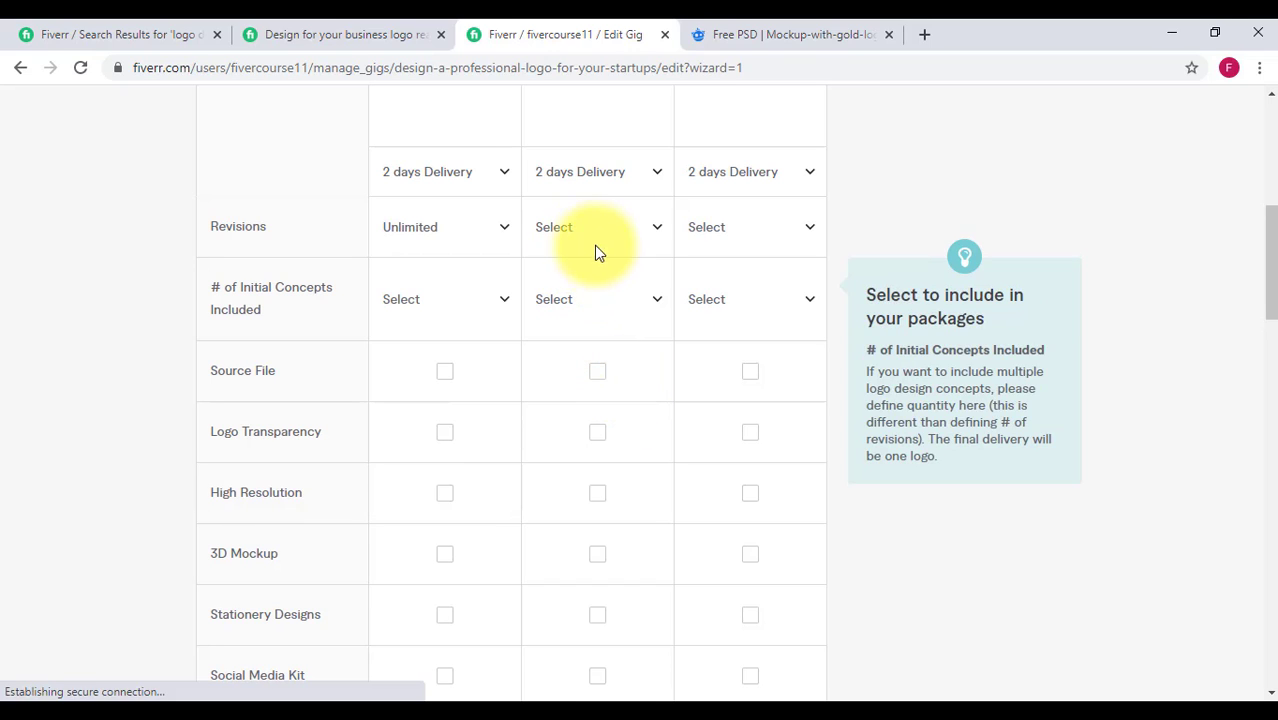
Try to set the Standard package's revisions to Unlimited, and set the Premium package's revisions to Unlimited
click(596, 253)
scroll(556, 499, down, 5)
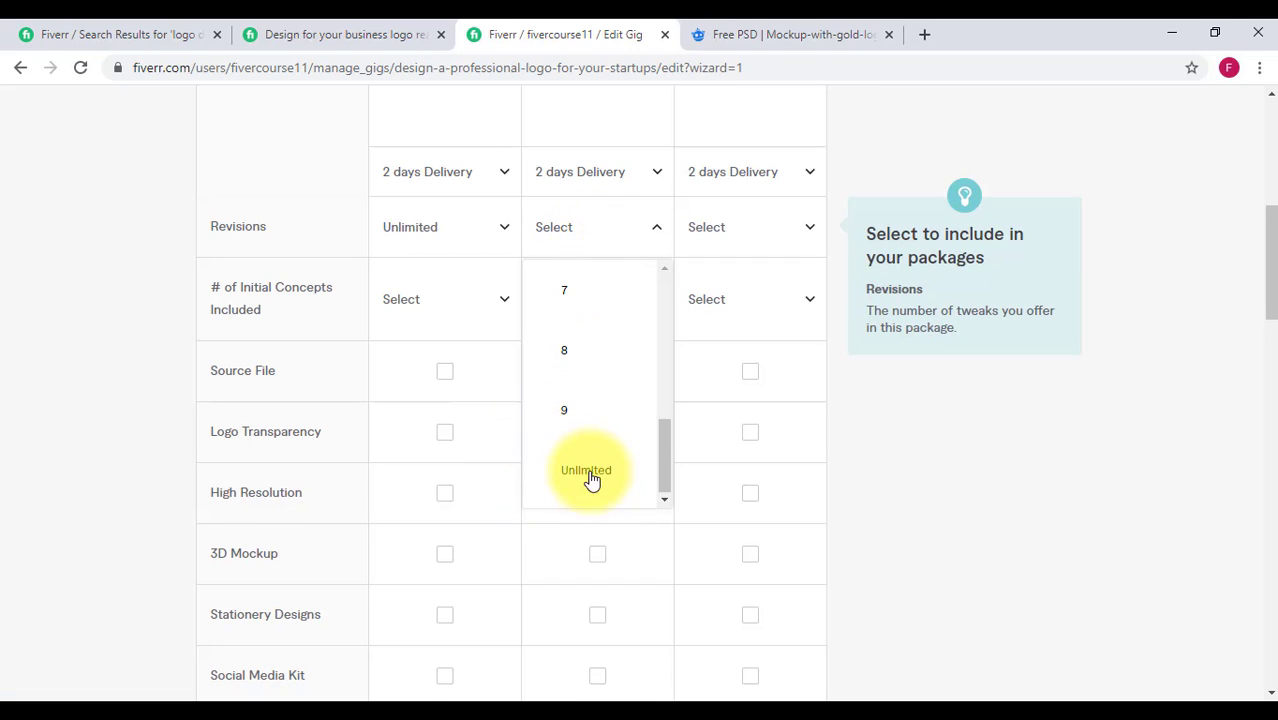
click(736, 236)
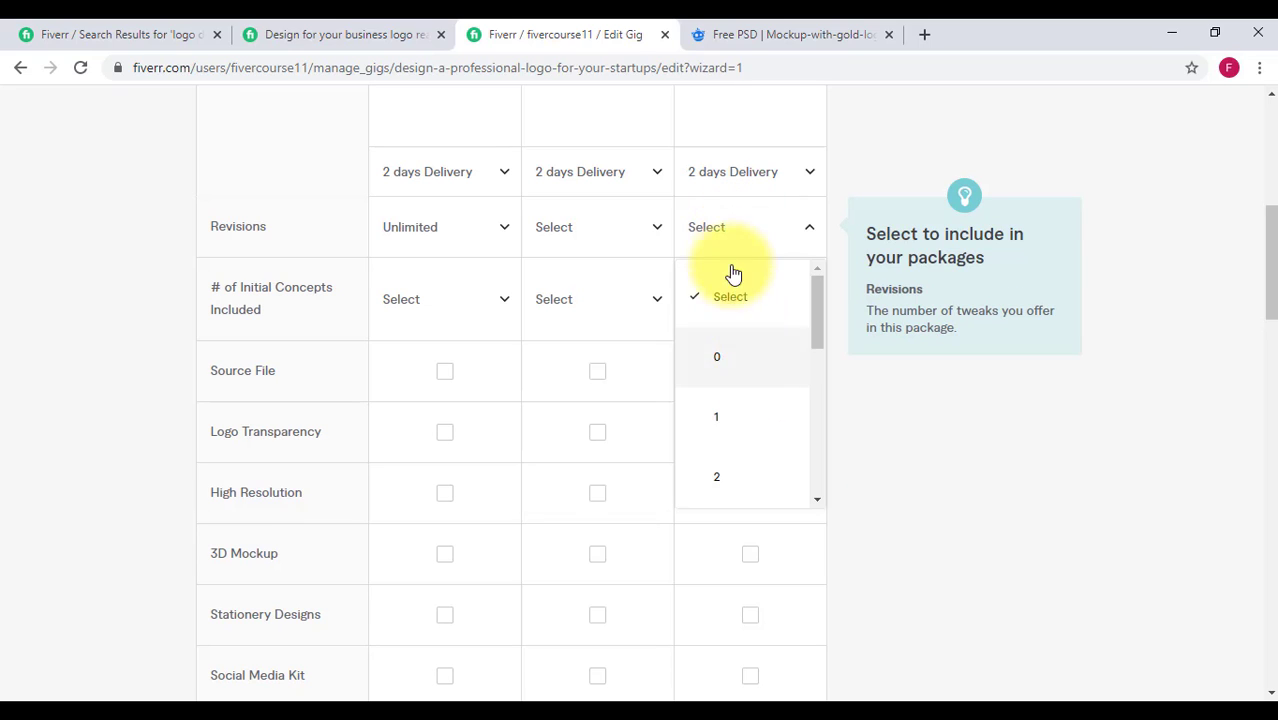
scroll(733, 440, down, 3)
scroll(734, 459, down, 3)
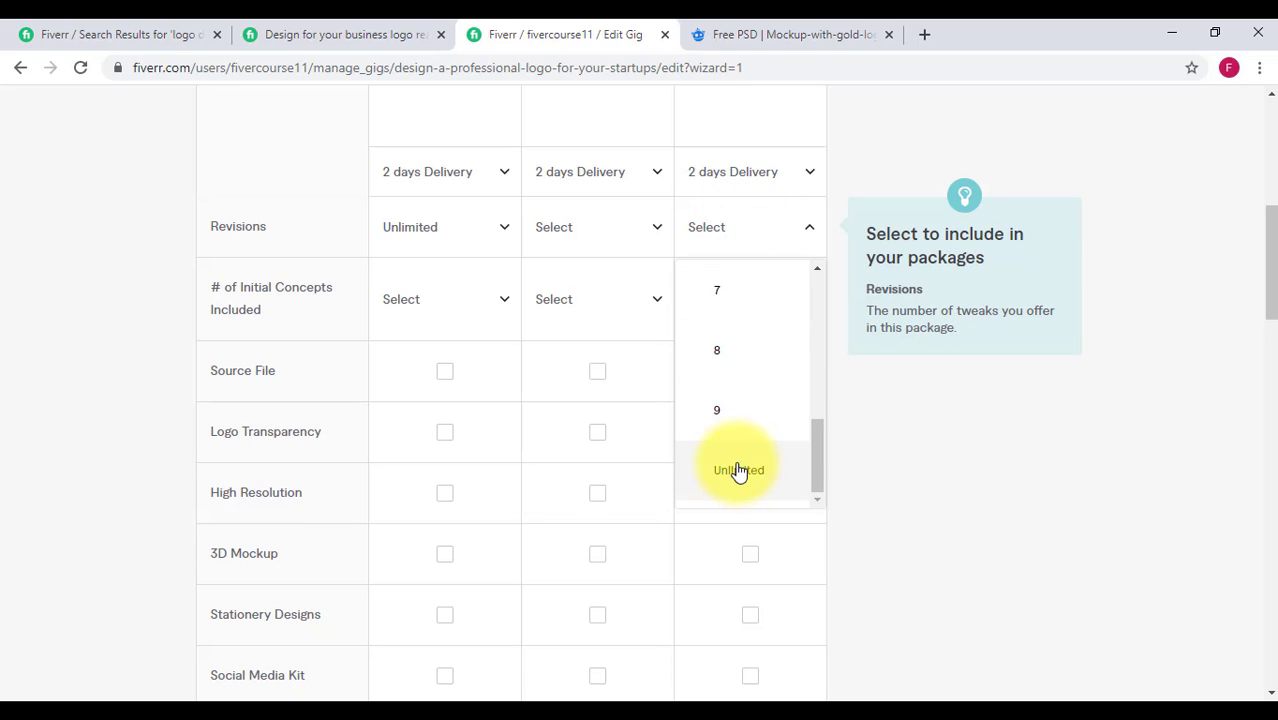
click(738, 470)
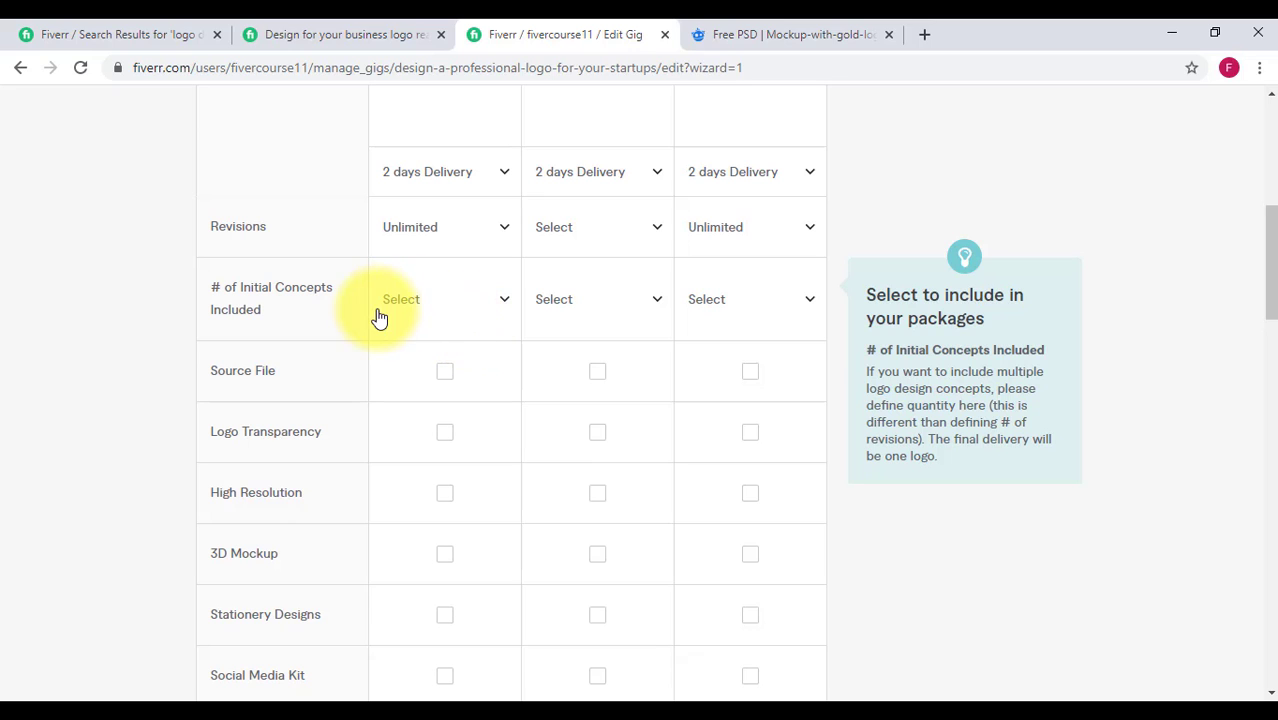
Set the number of initial concepts included in the Basic package to 1
click(465, 298)
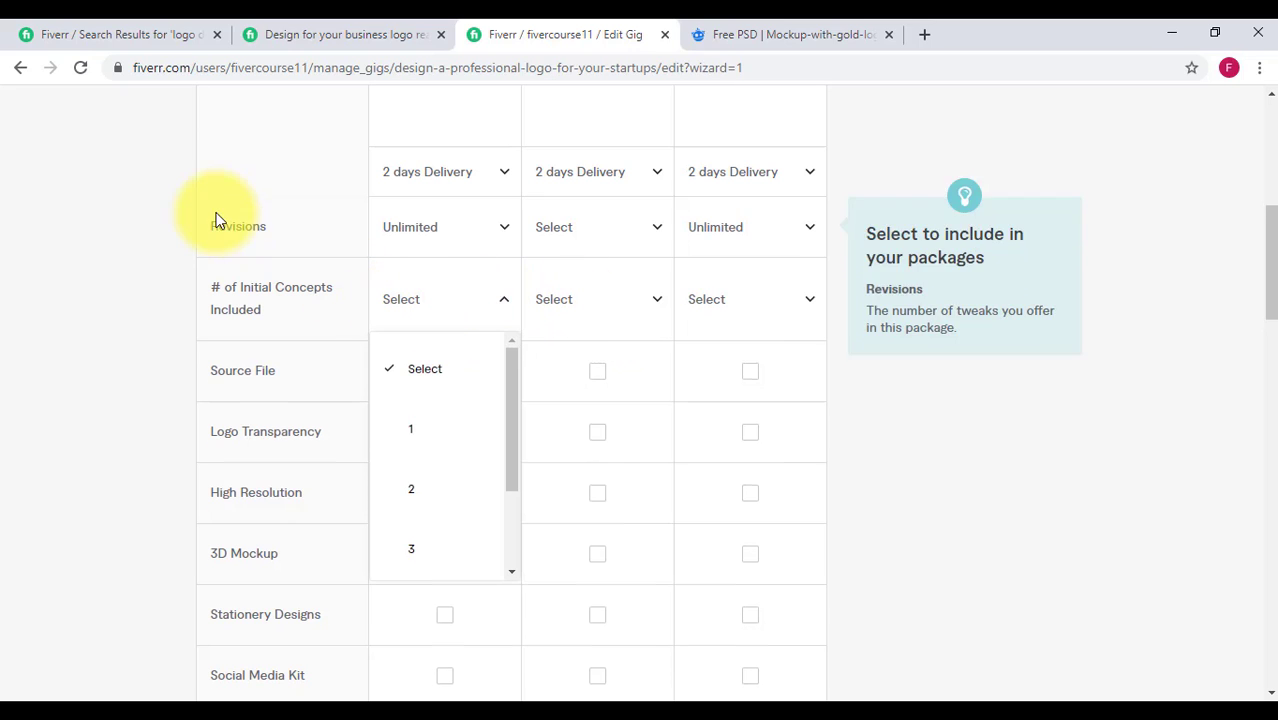
scroll(340, 337, up, 4)
scroll(435, 460, down, 3)
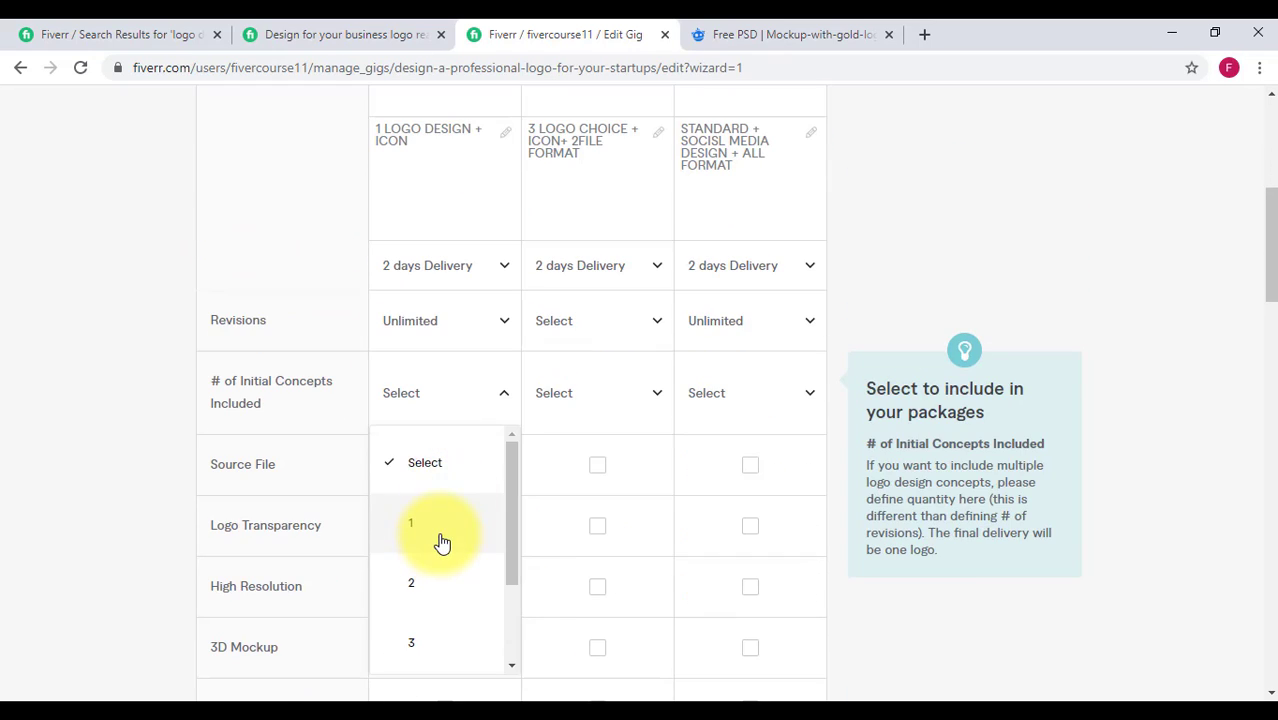
click(457, 530)
Set the number of initial concepts included to 3 for the Standard package and 5 for the Premium package
click(565, 391)
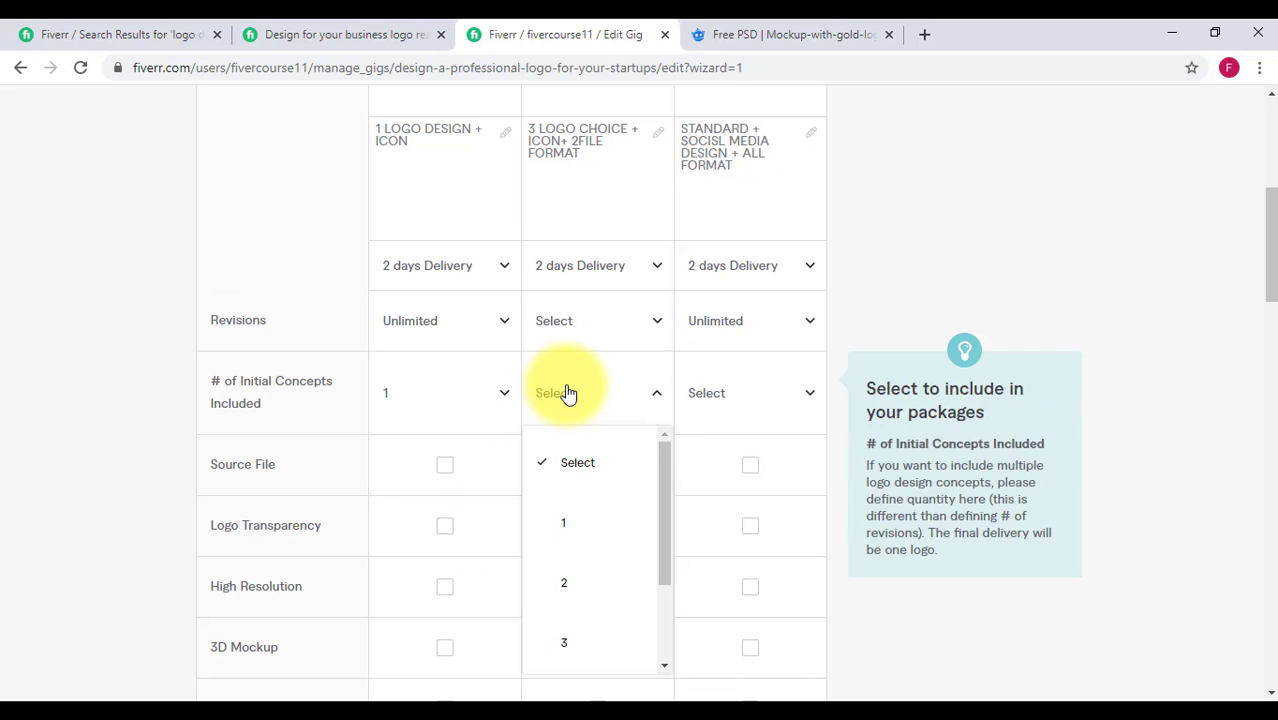
scroll(573, 232, up, 2)
scroll(566, 260, down, 3)
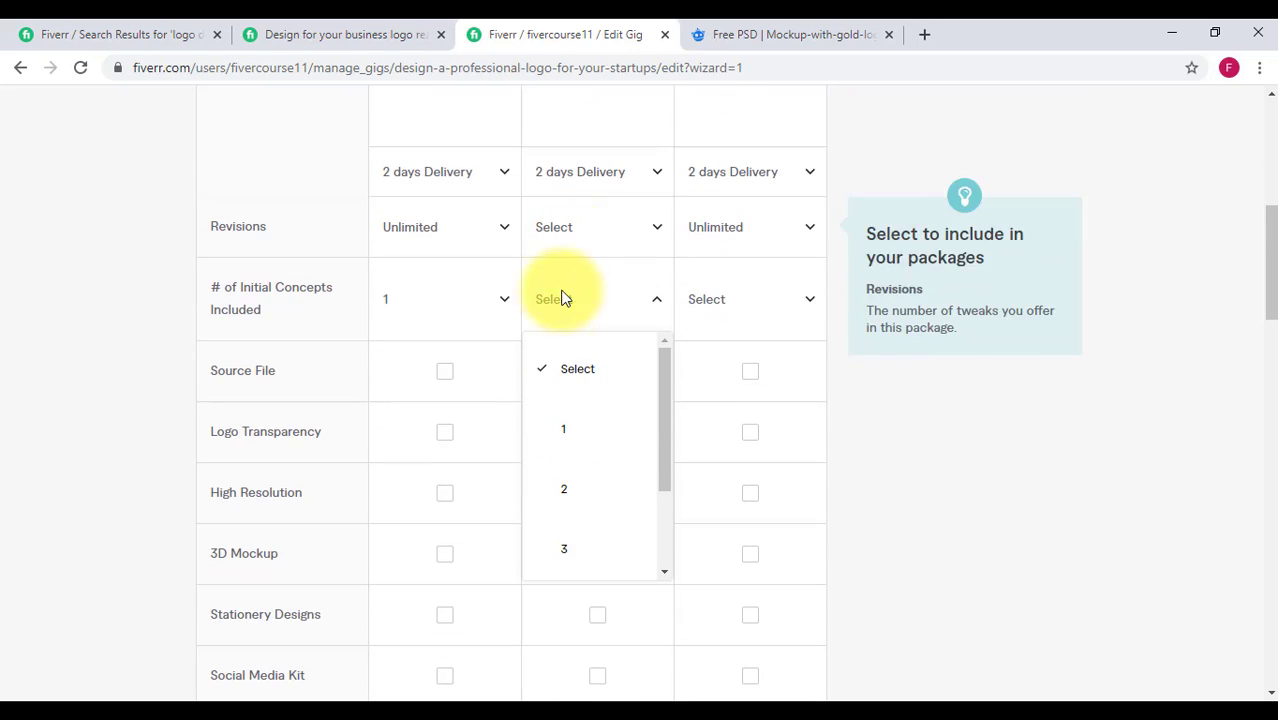
scroll(582, 510, down, 2)
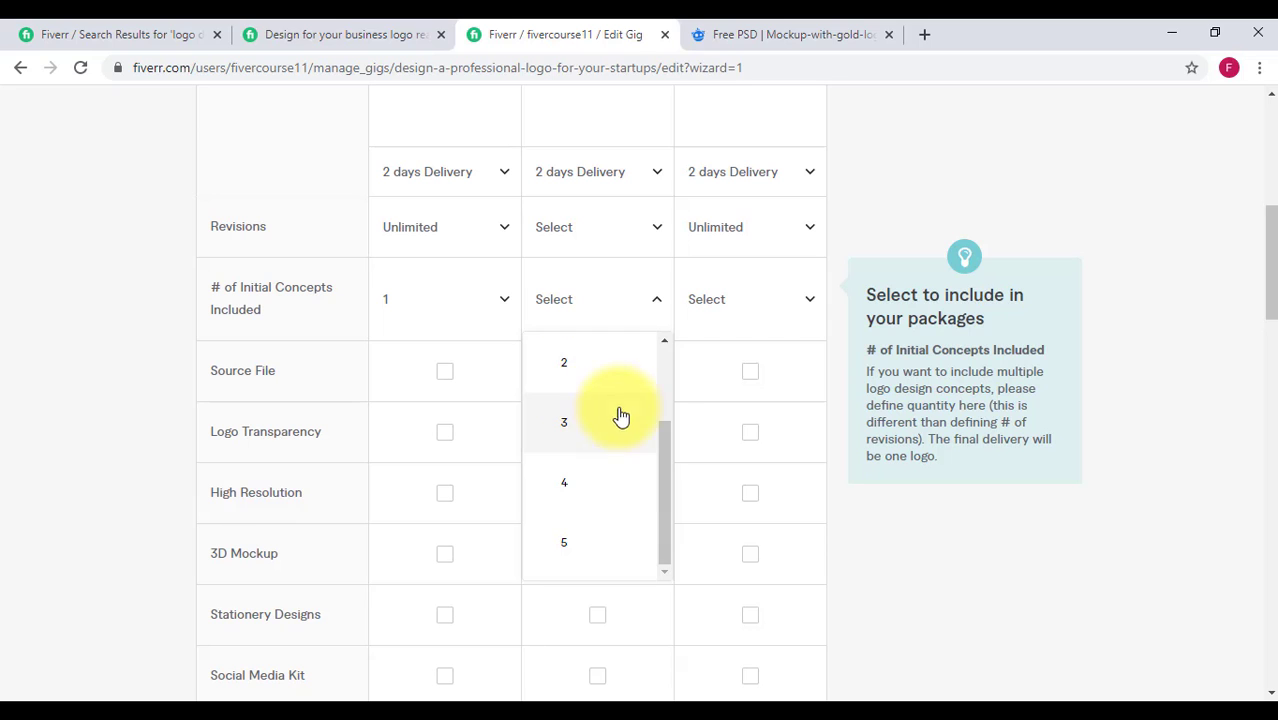
click(775, 308)
click(775, 308)
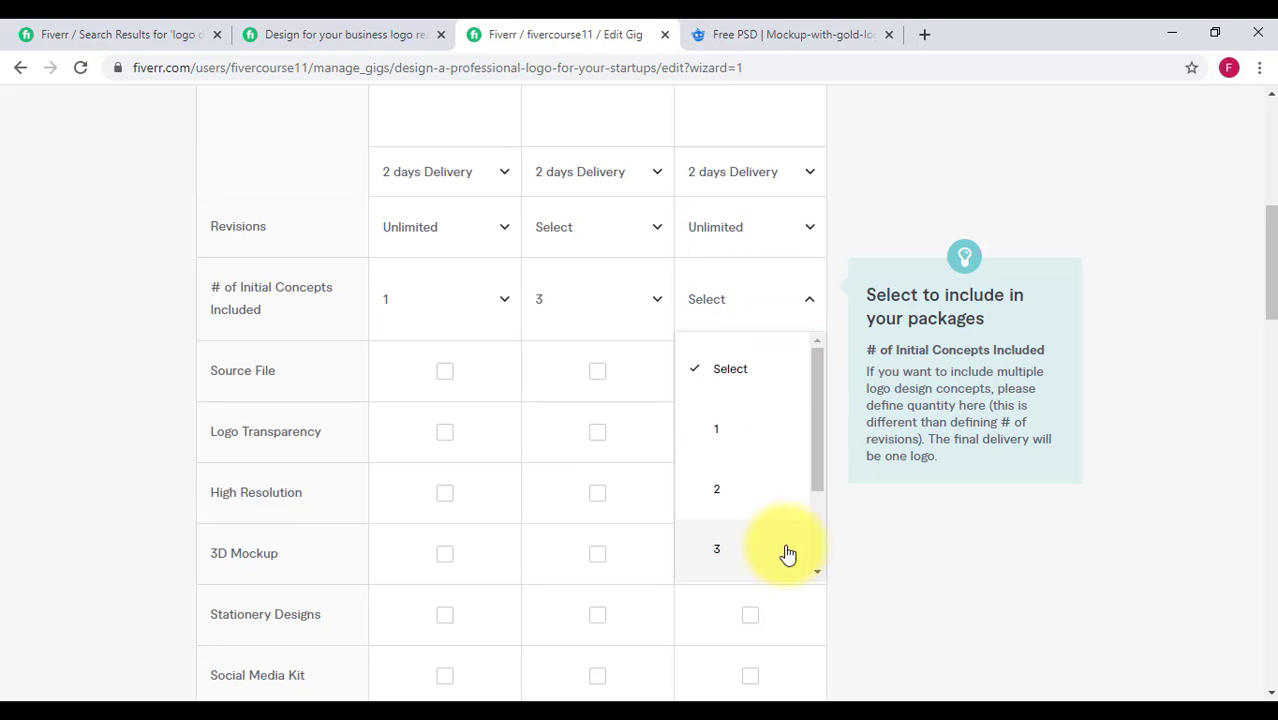
scroll(755, 527, down, 5)
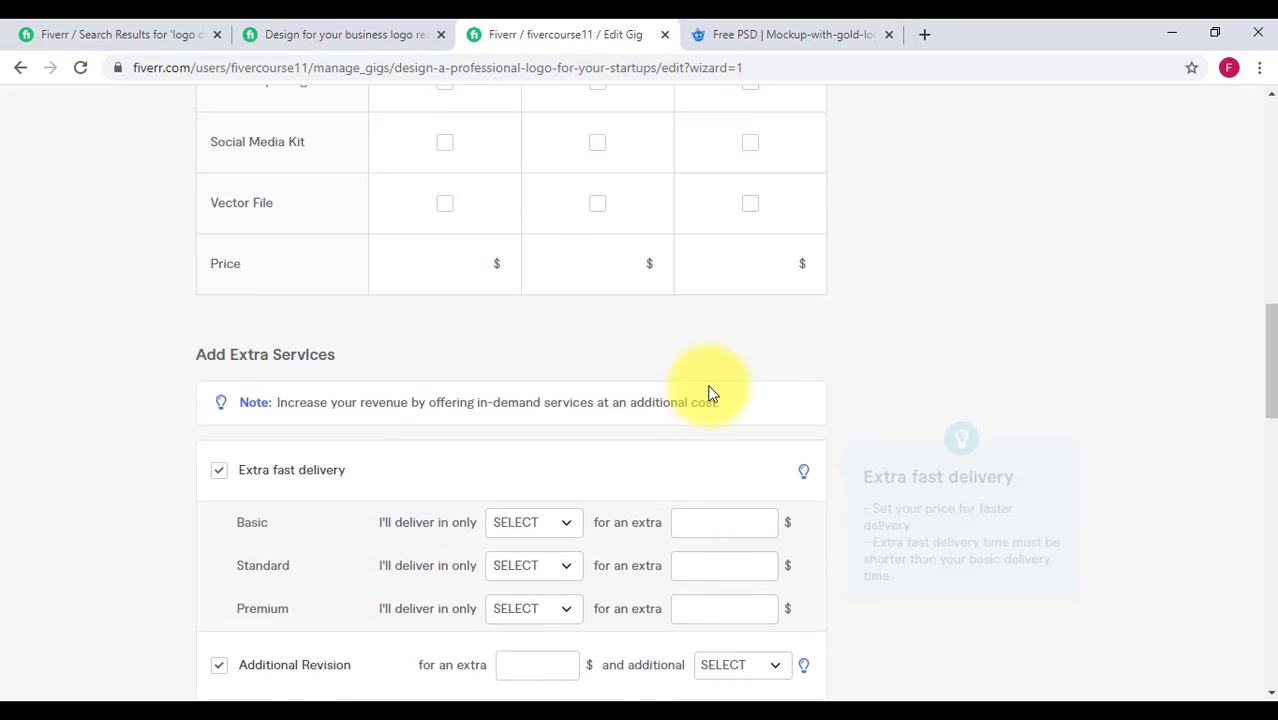
scroll(712, 391, up, 3)
click(720, 368)
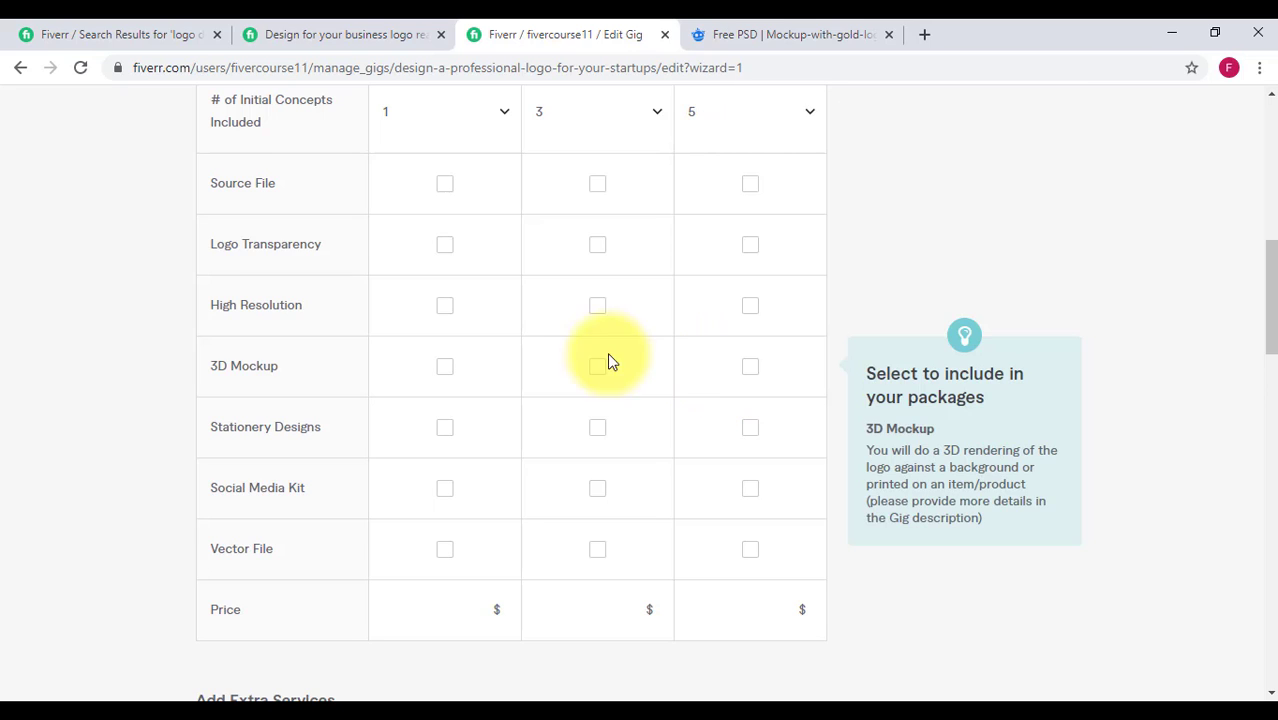
Review the three packages' details and include the Source File in the Standard and Premium packages
scroll(504, 347, up, 2)
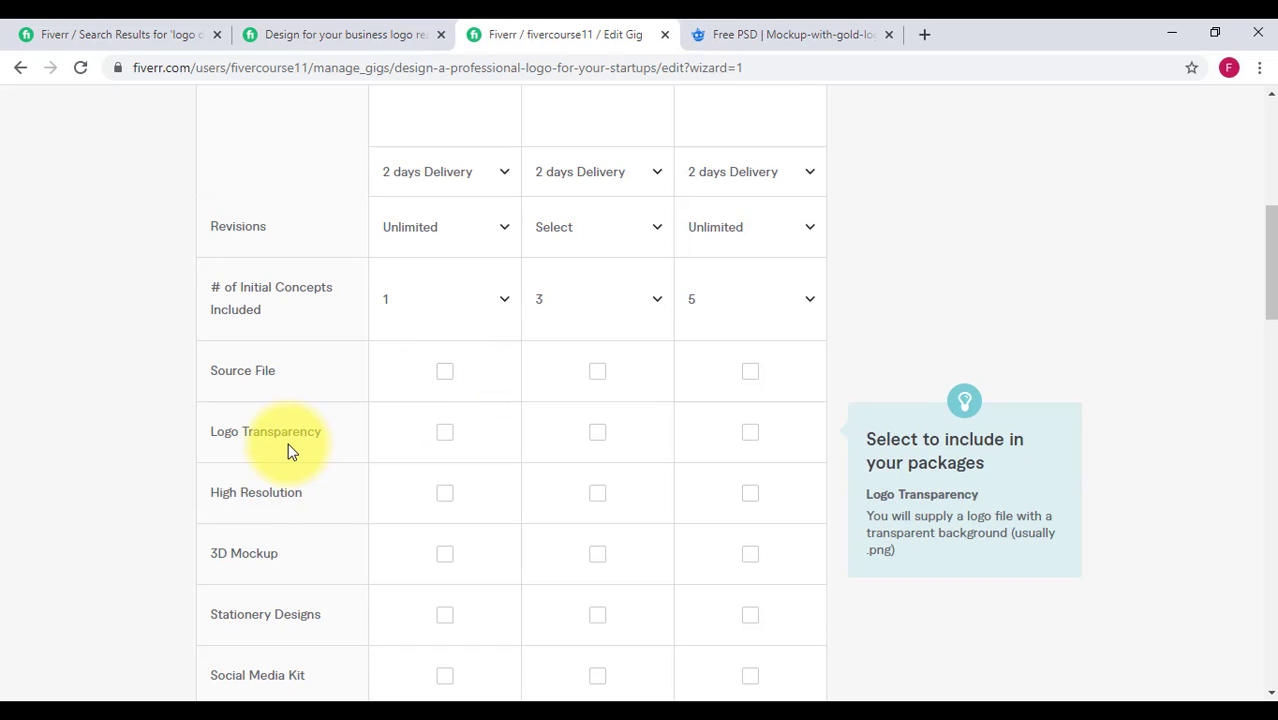
scroll(394, 328, up, 4)
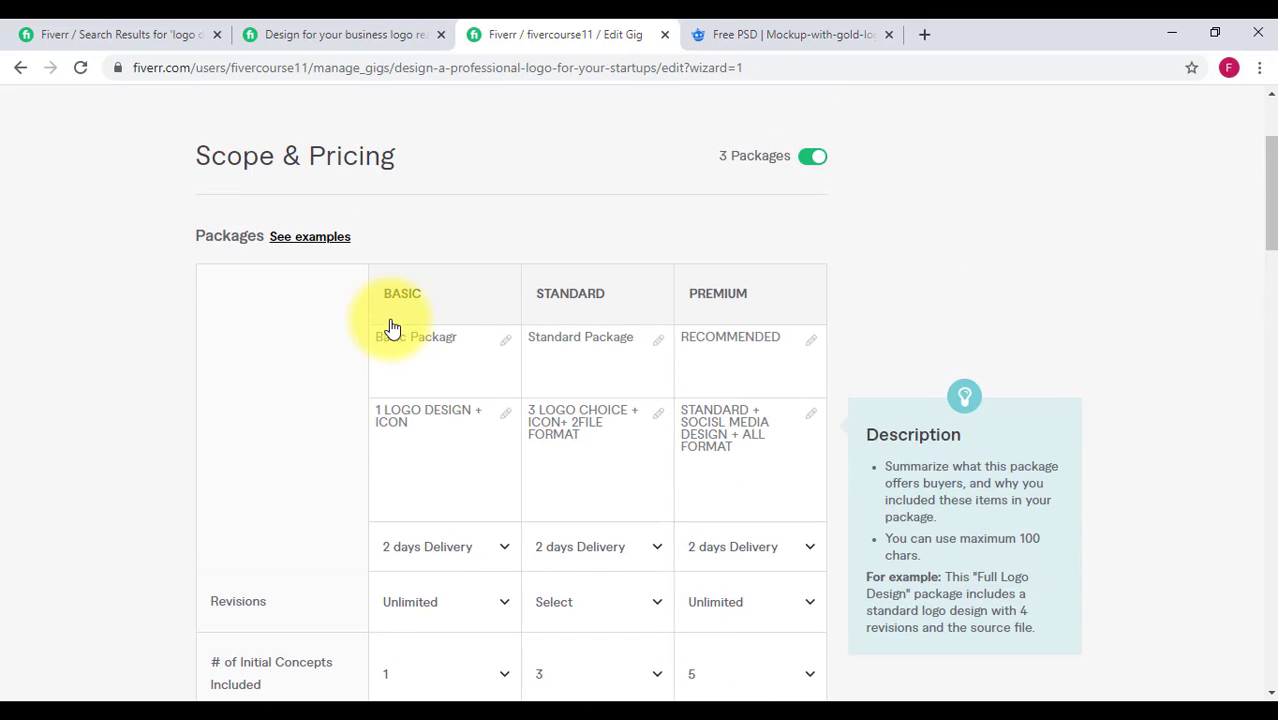
scroll(452, 425, down, 2)
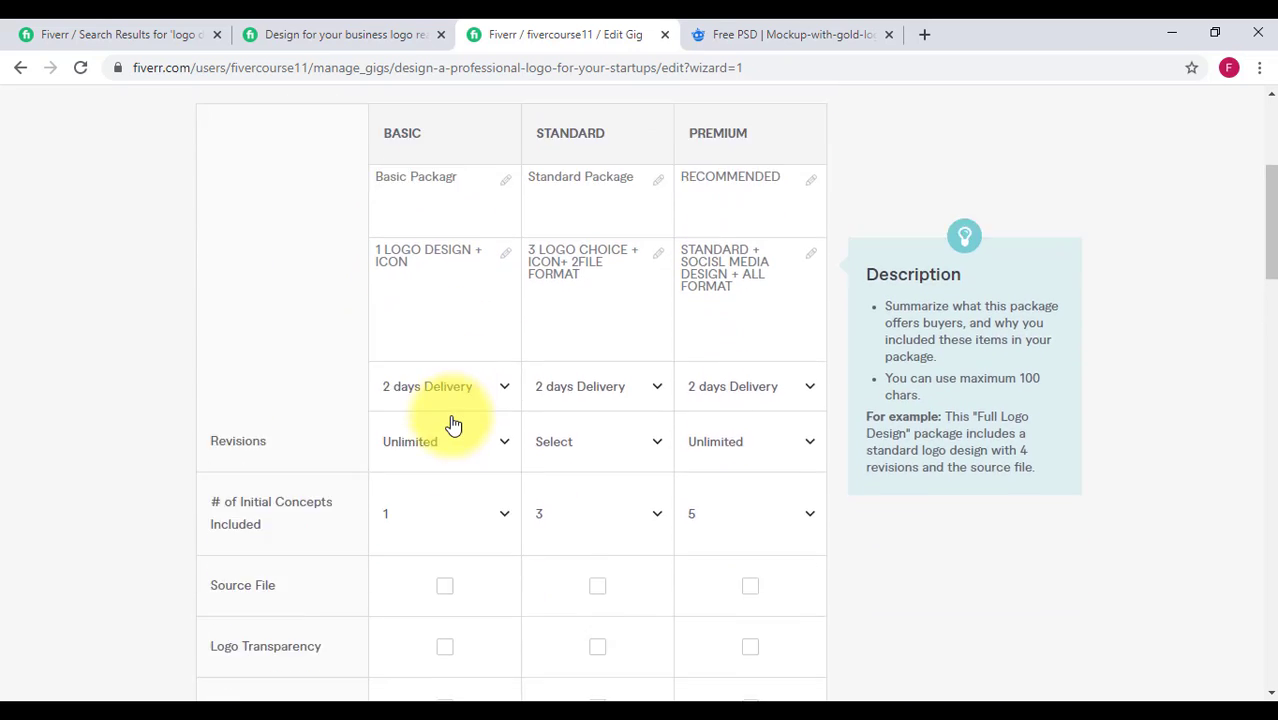
scroll(453, 425, up, 1)
scroll(453, 430, down, 3)
scroll(460, 433, up, 5)
scroll(462, 433, down, 4)
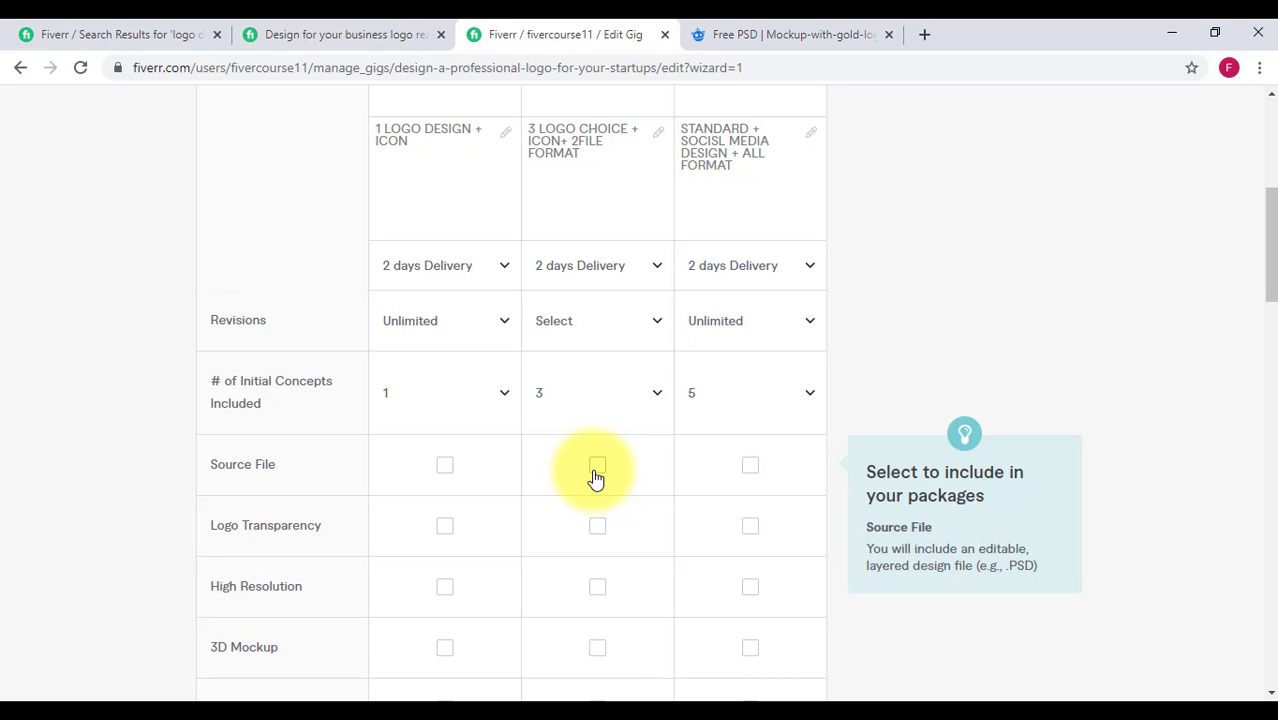
click(751, 469)
Include Logo Transparency in the Basic, Standard and Premium packages
scroll(740, 470, down, 3)
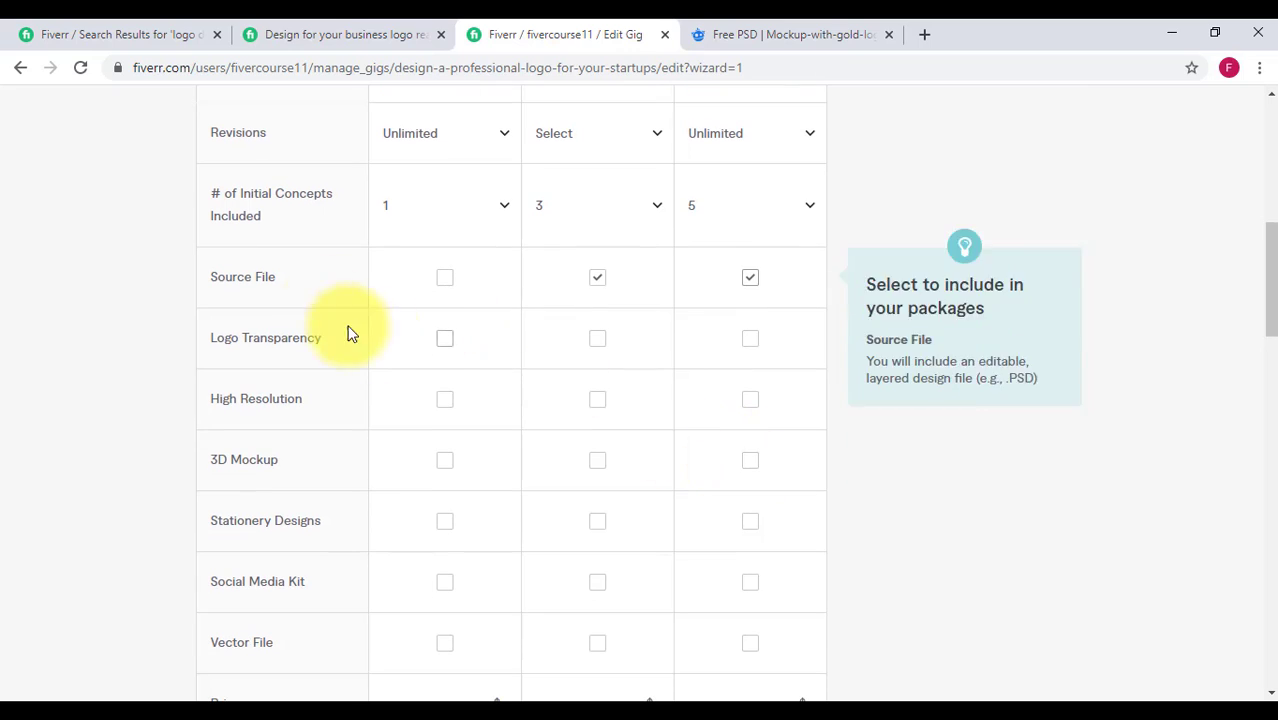
click(430, 346)
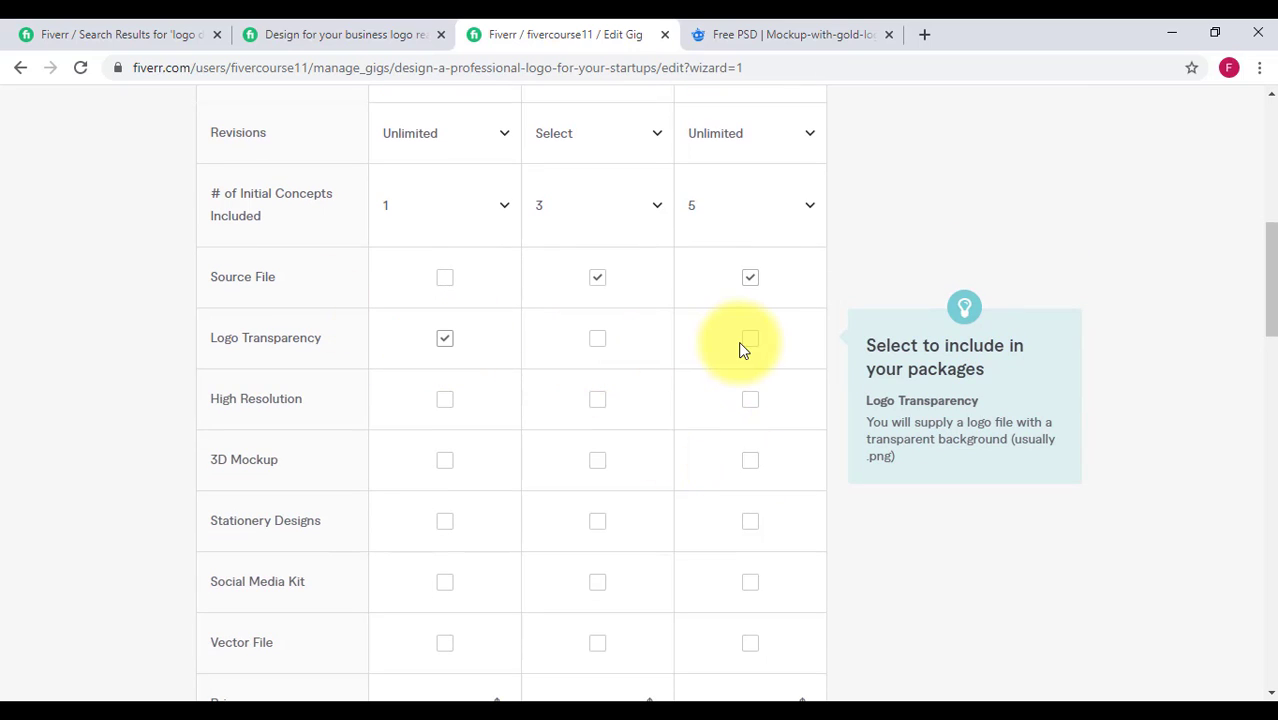
click(598, 340)
click(600, 343)
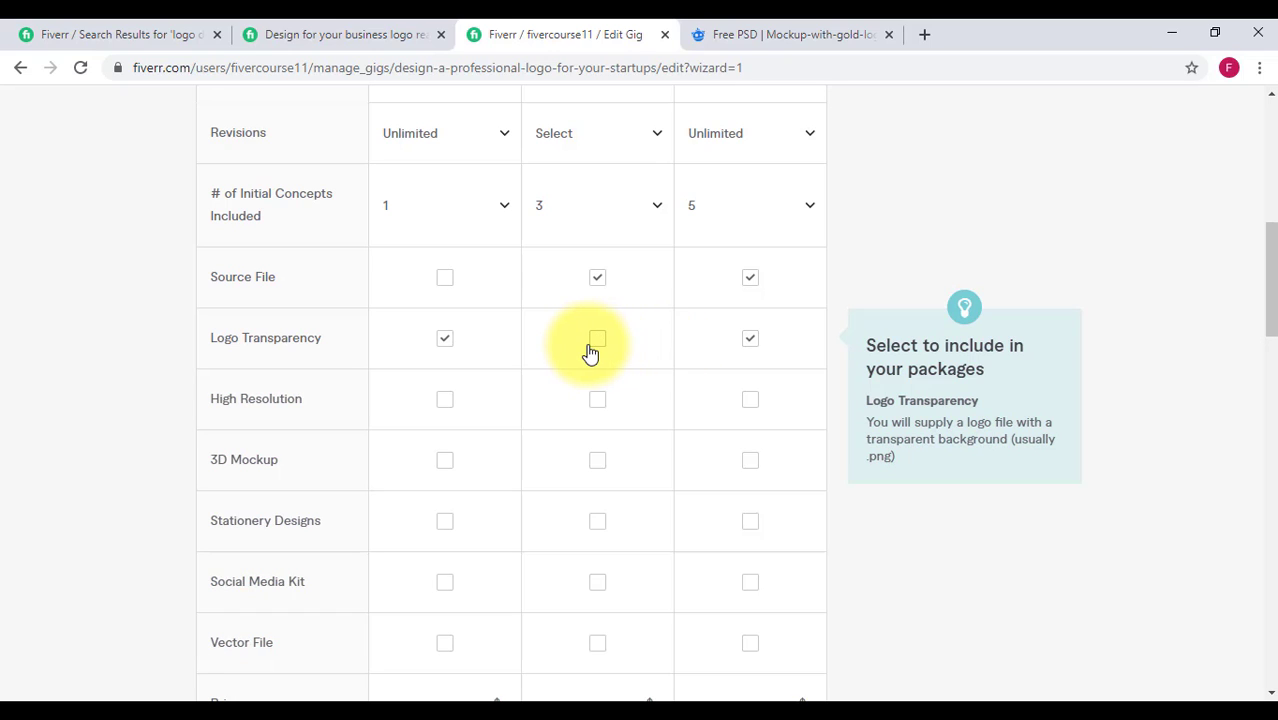
click(595, 348)
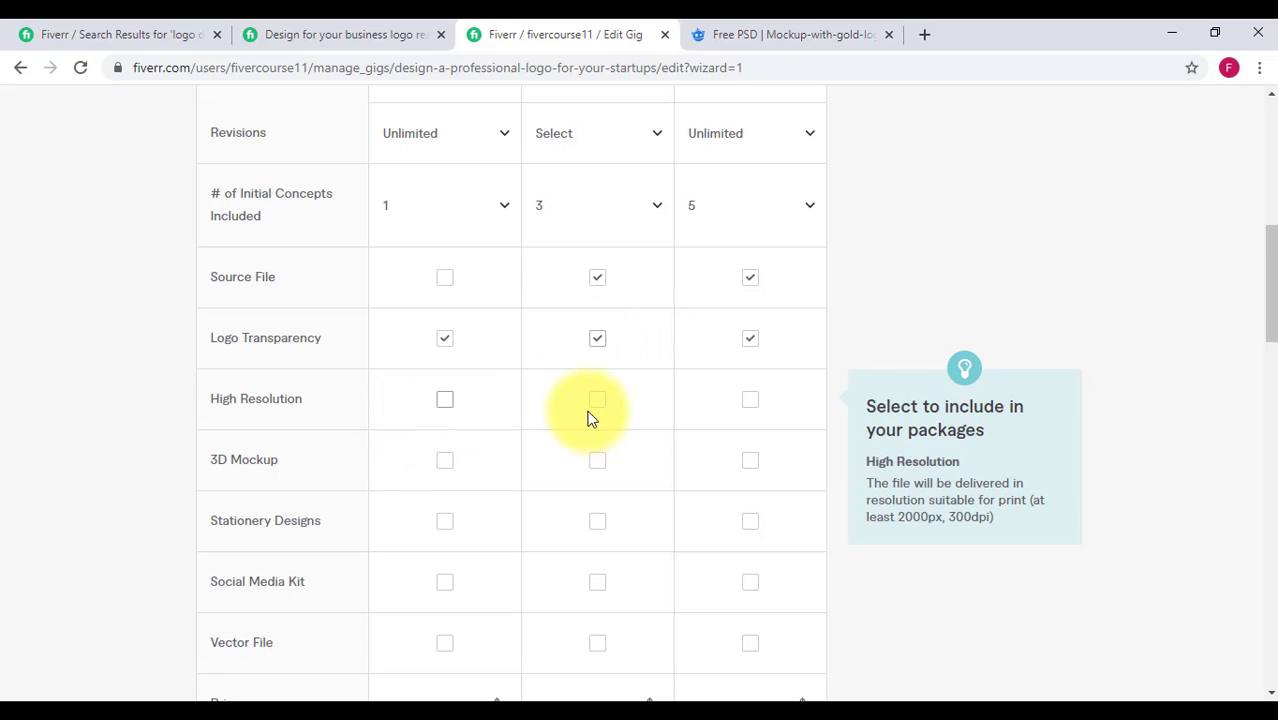
scroll(472, 458, down, 1)
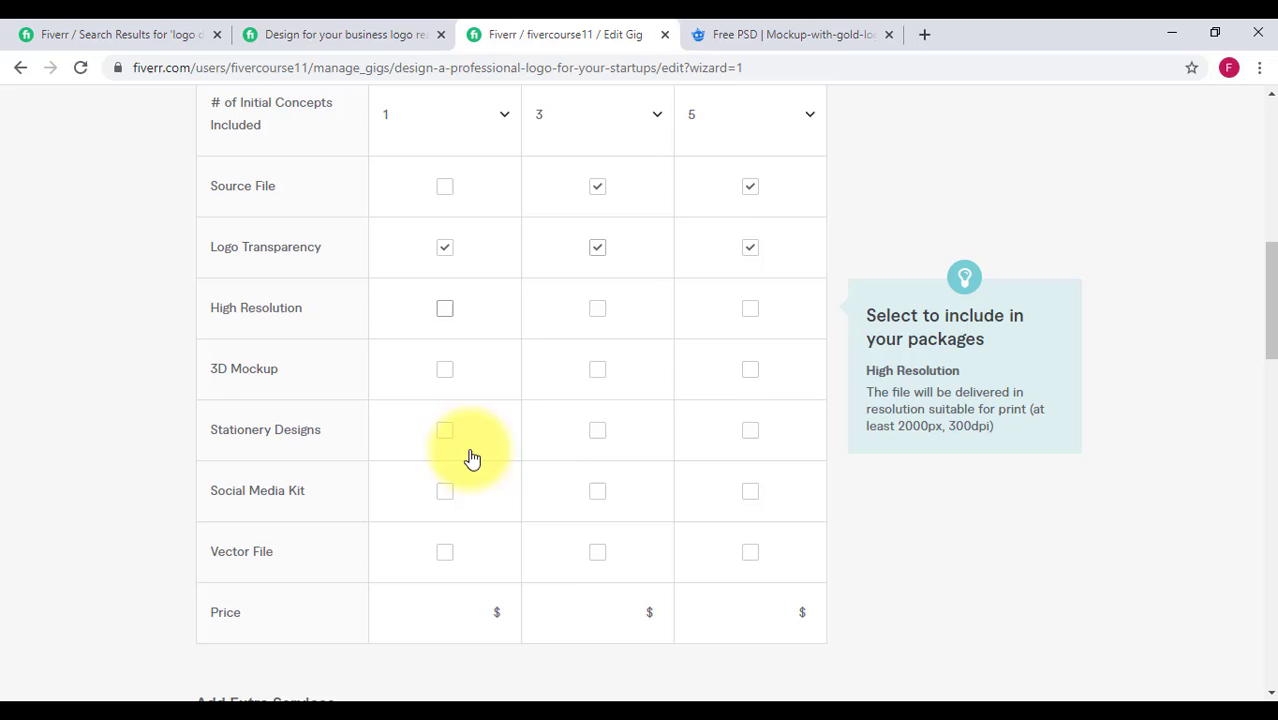
Include High Resolution and Vector File in all three packages, and 3D Mockup, Stationery Designs and Social Media Kit in Standard and Premium
click(748, 371)
click(607, 387)
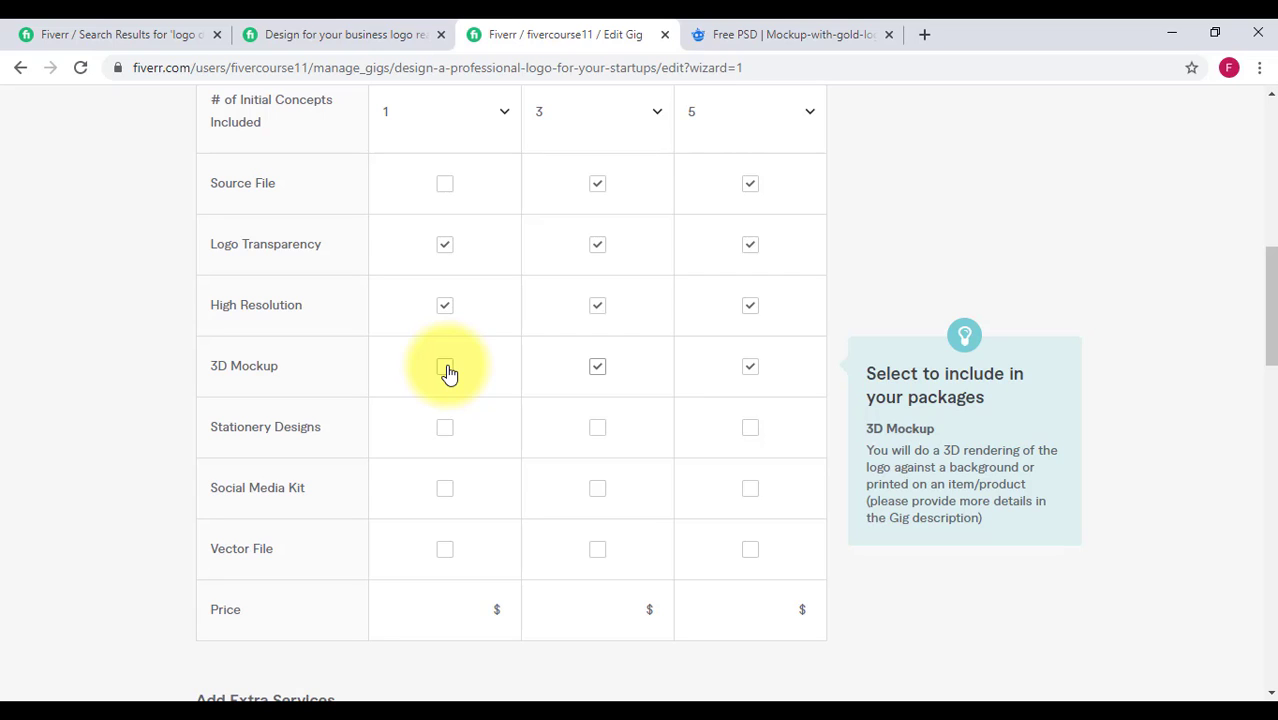
click(748, 427)
click(597, 427)
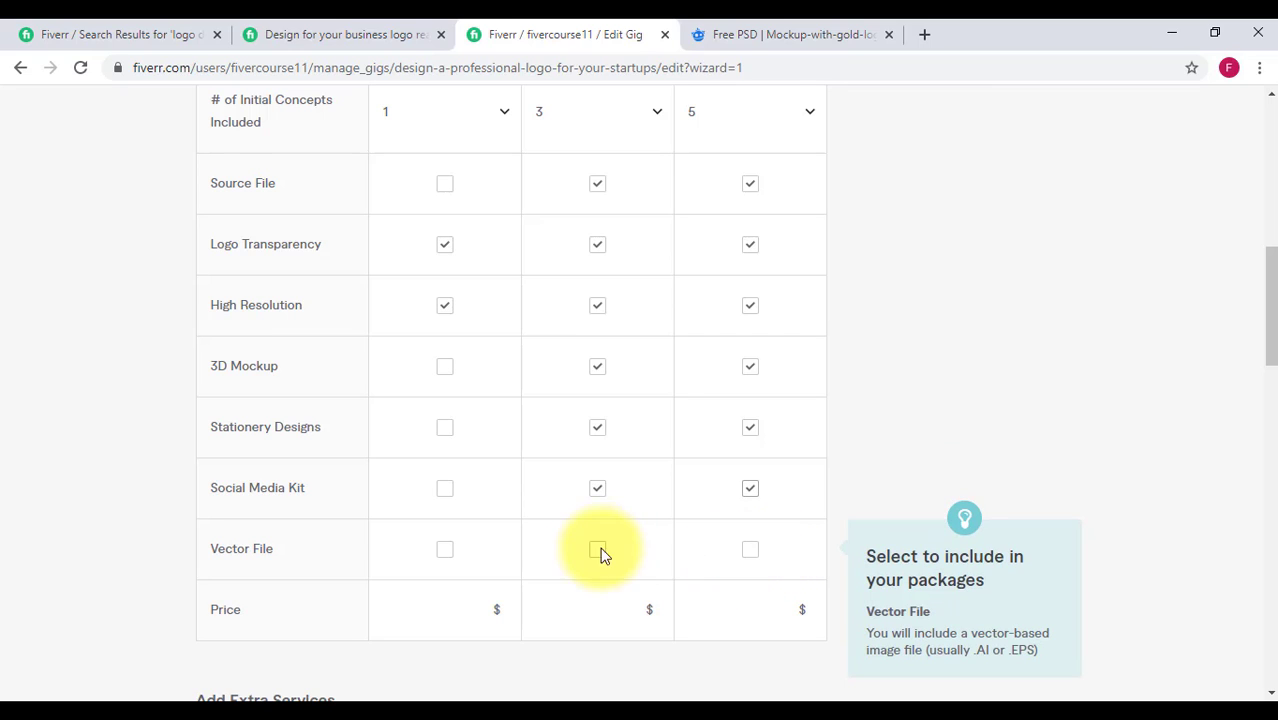
click(750, 549)
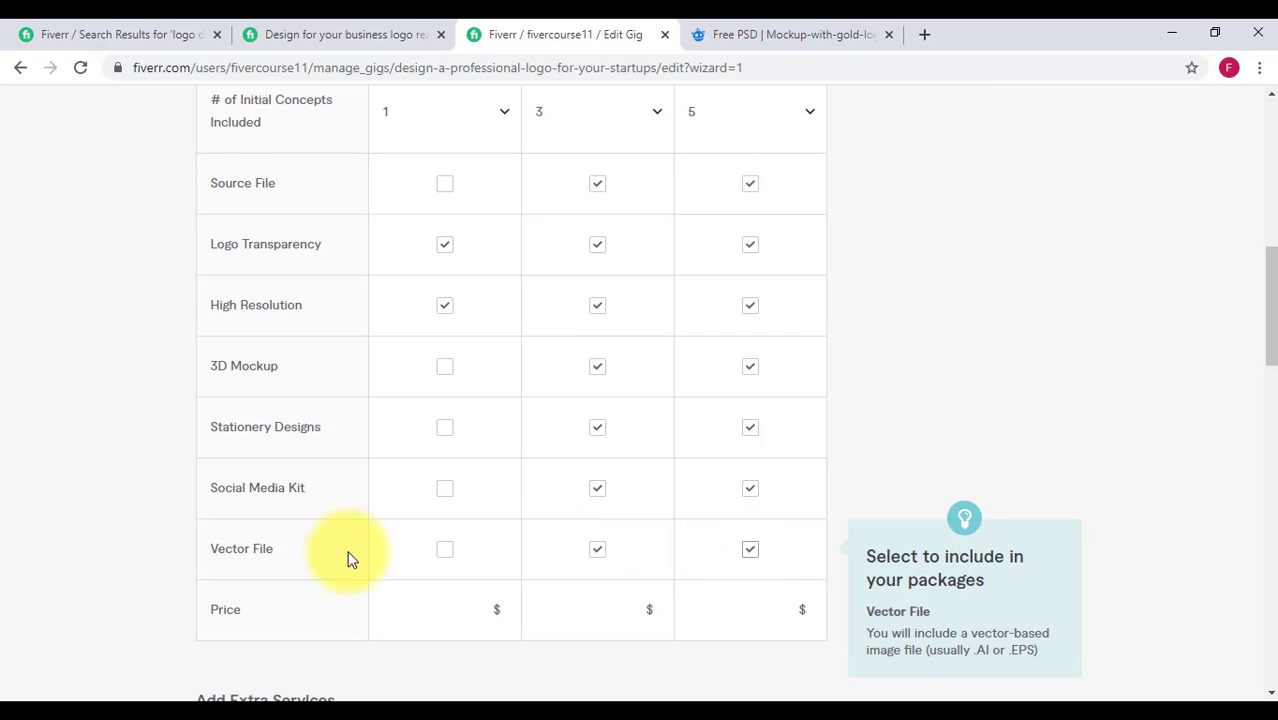
click(444, 551)
Set the package prices to $5 for Basic, $10 for Standard and $15 for Premium
scroll(443, 560, down, 2)
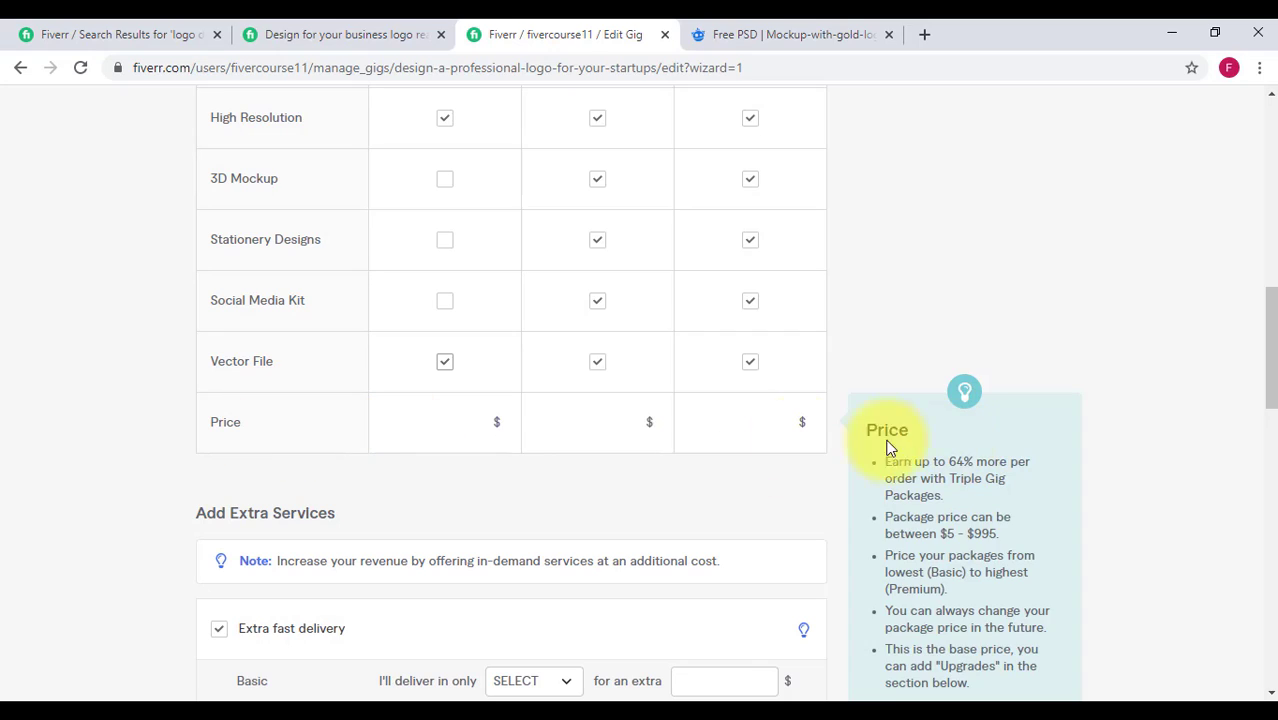
click(446, 418)
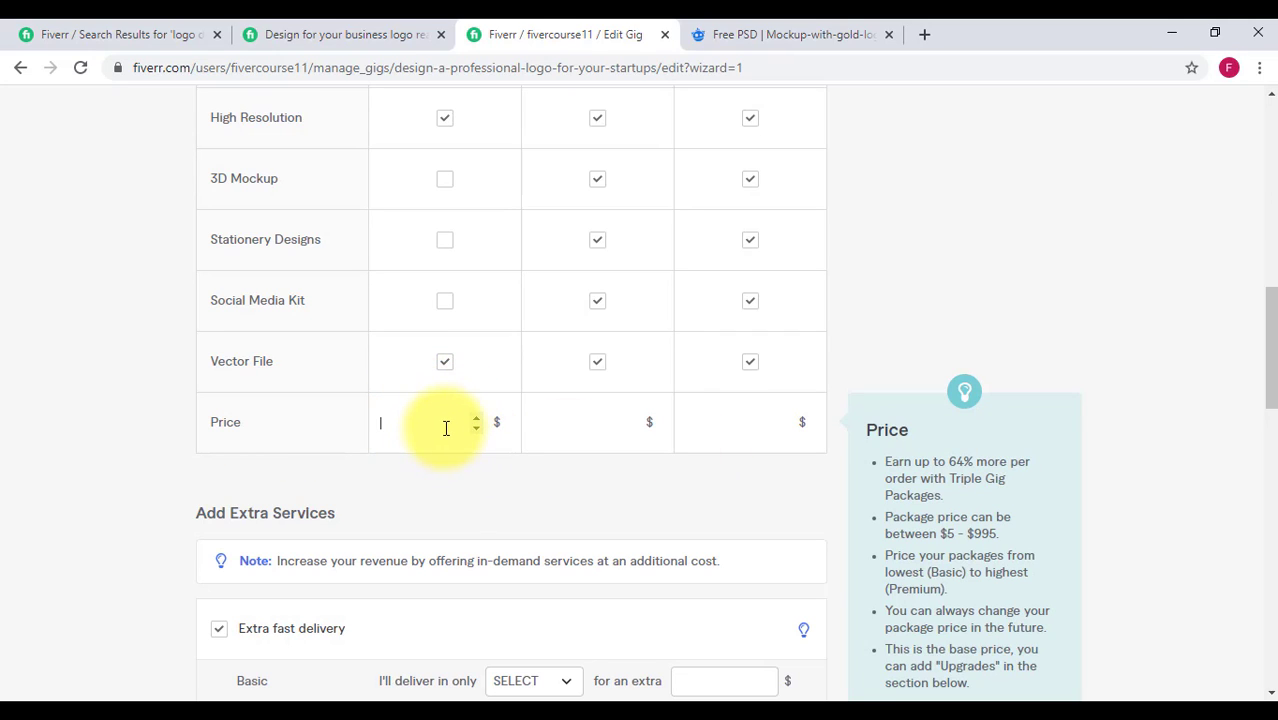
text(5)
scroll(451, 425, up, 1)
click(580, 513)
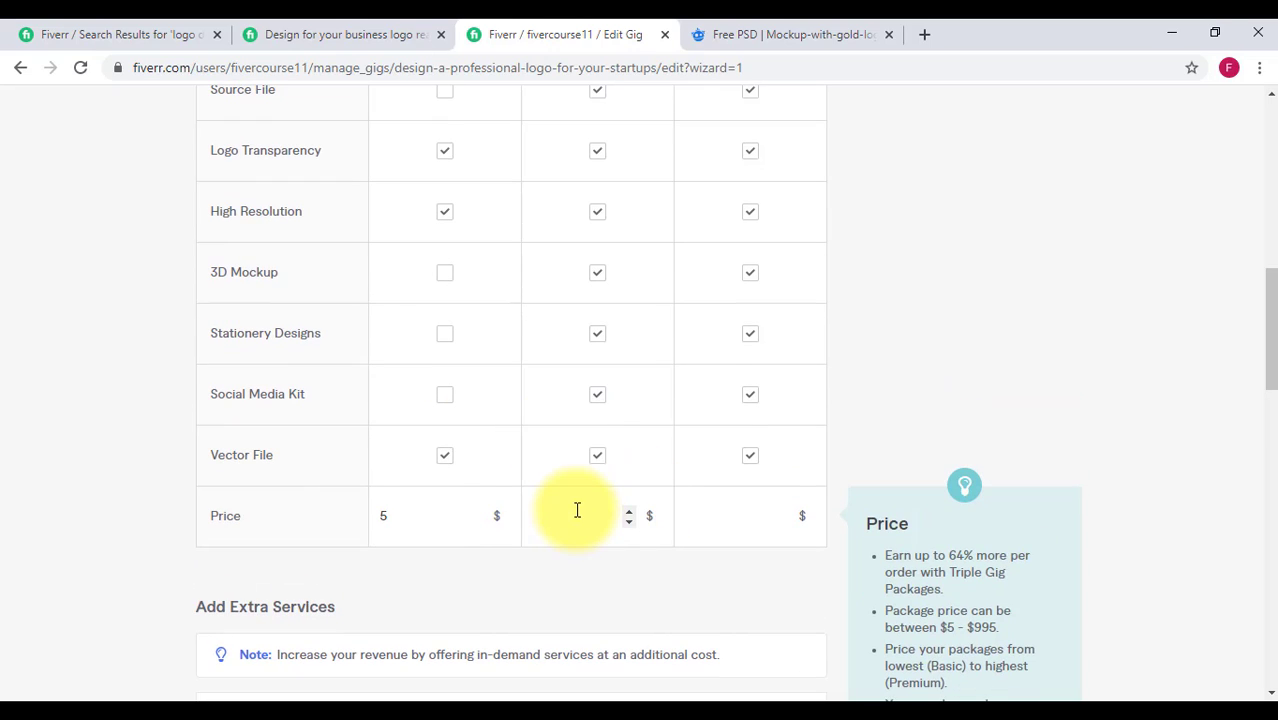
text(10)
click(737, 530)
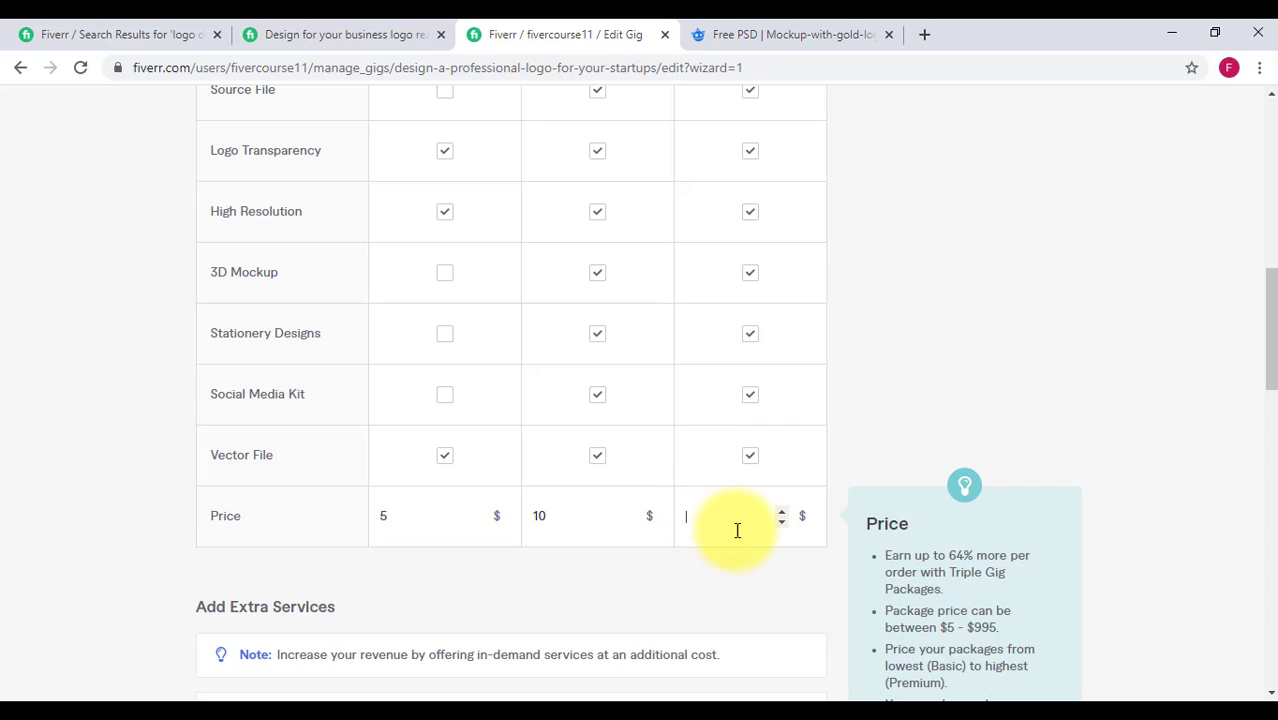
text(15)
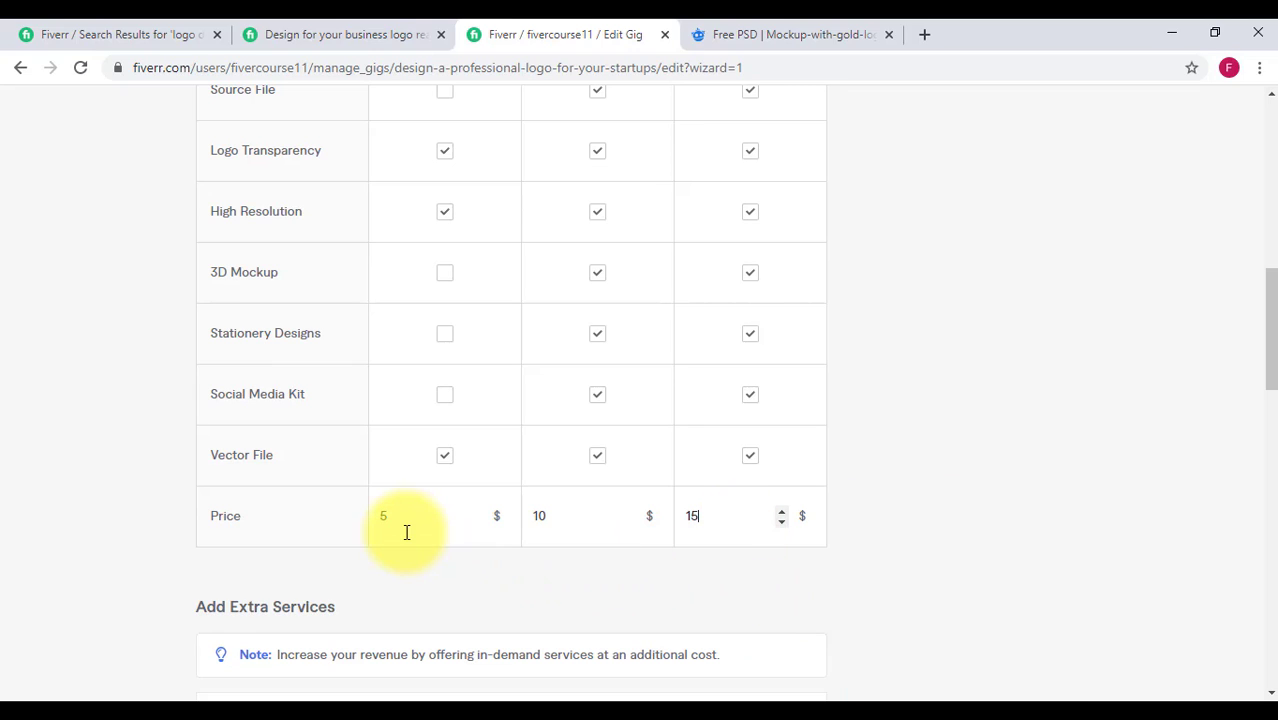
Review the package table's descriptions, delivery times, revisions, initial concepts, included features and prices across all three packages
scroll(565, 518, up, 4)
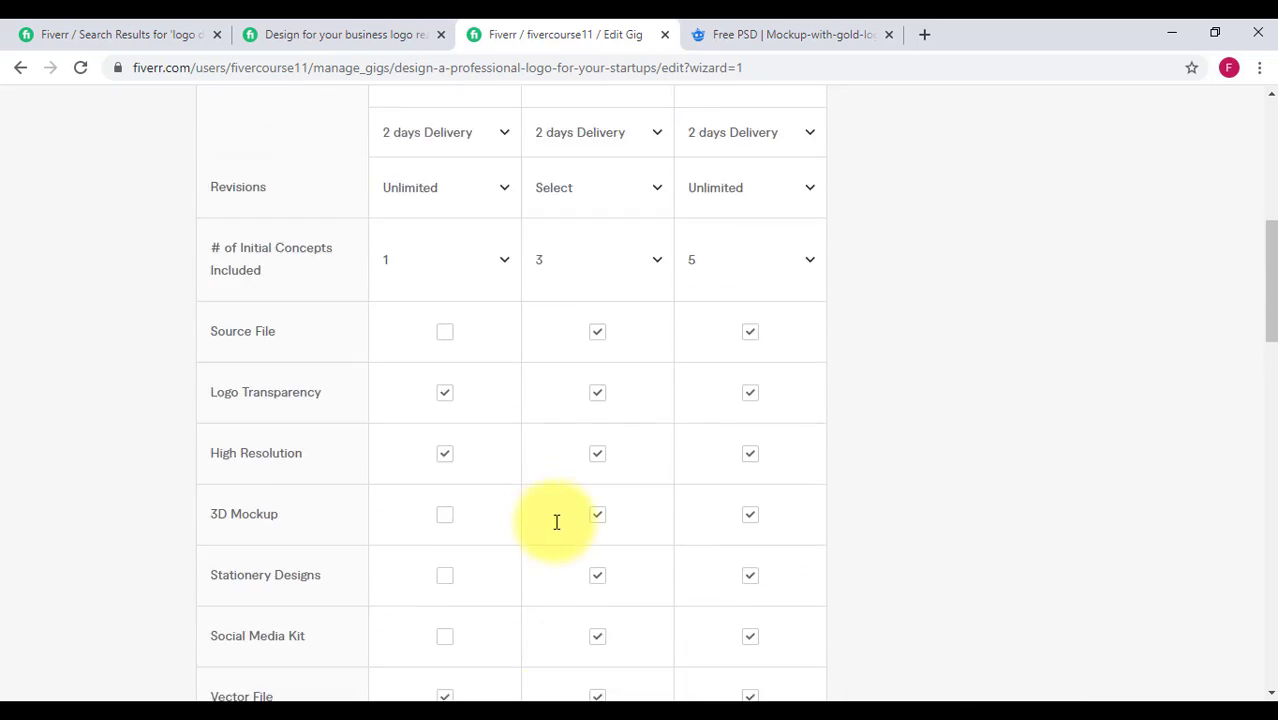
scroll(448, 499, down, 4)
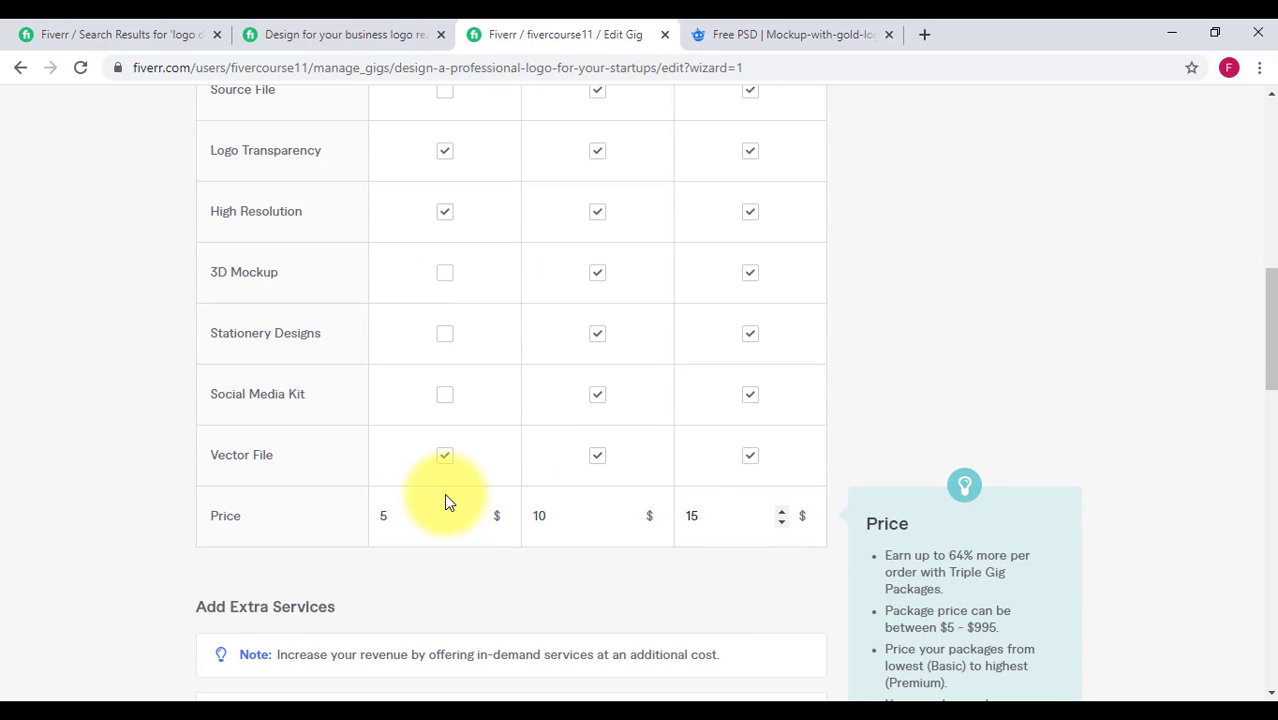
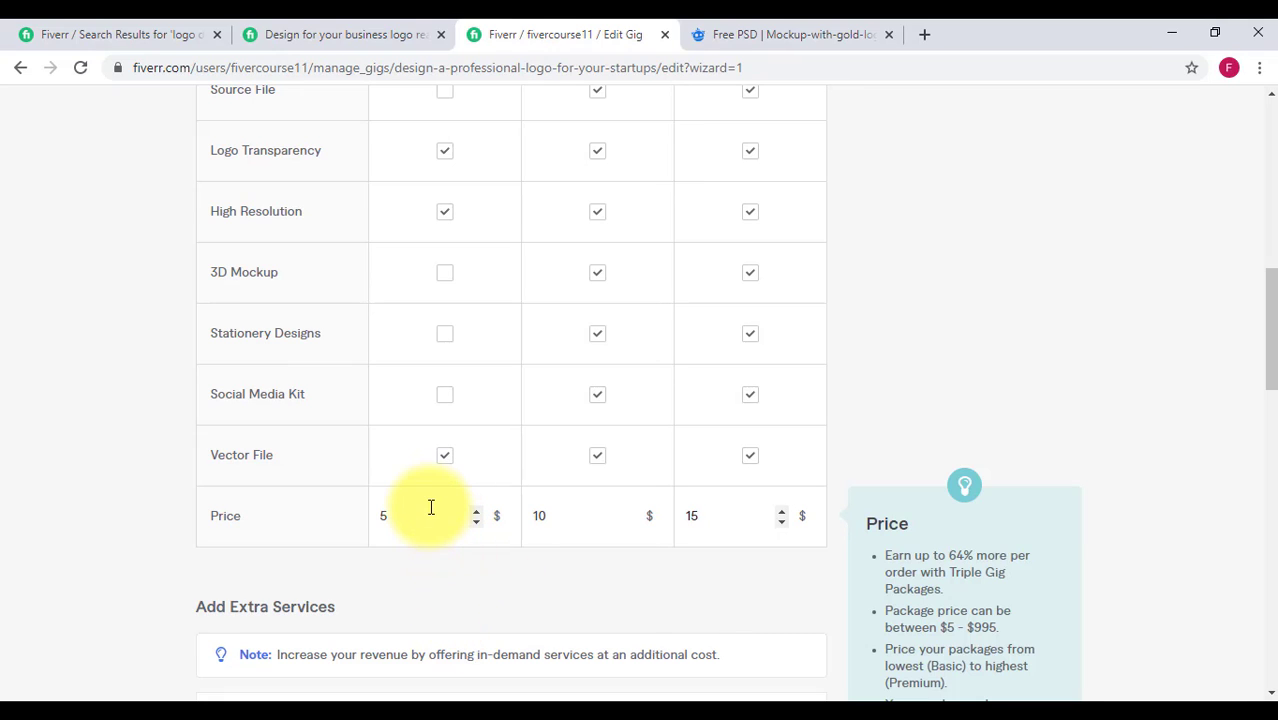
click(431, 507)
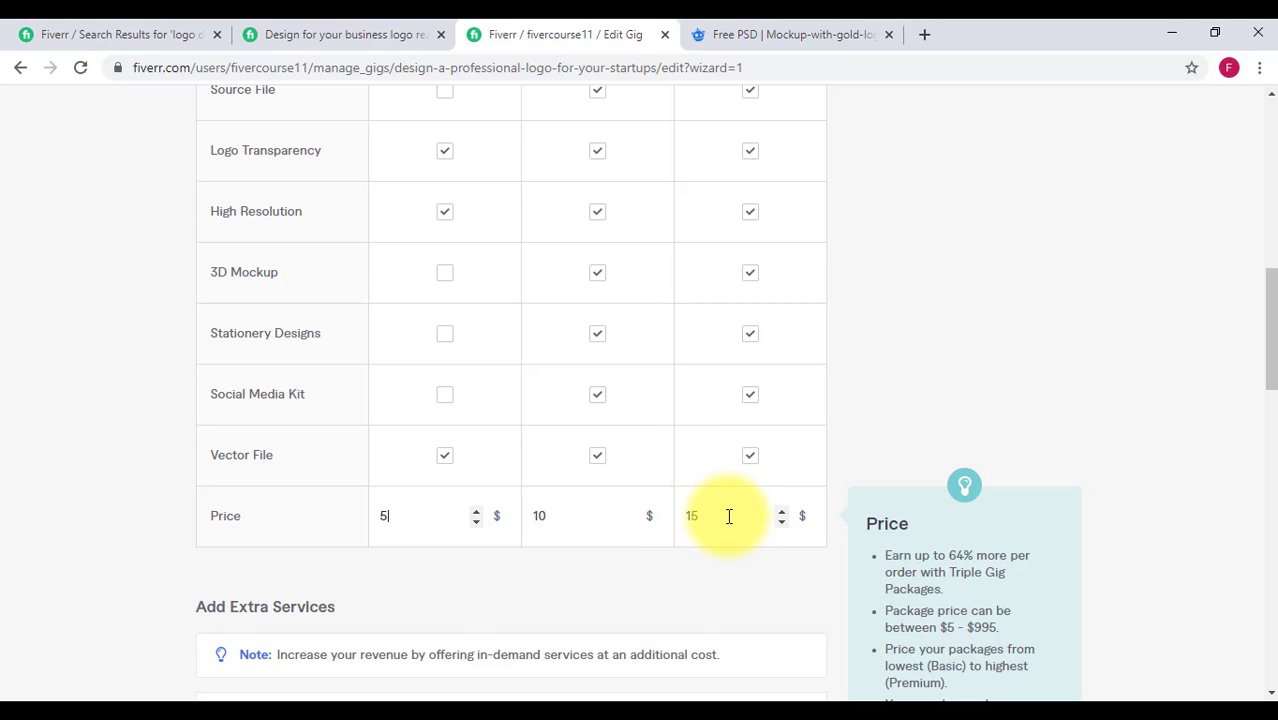
scroll(700, 505, up, 5)
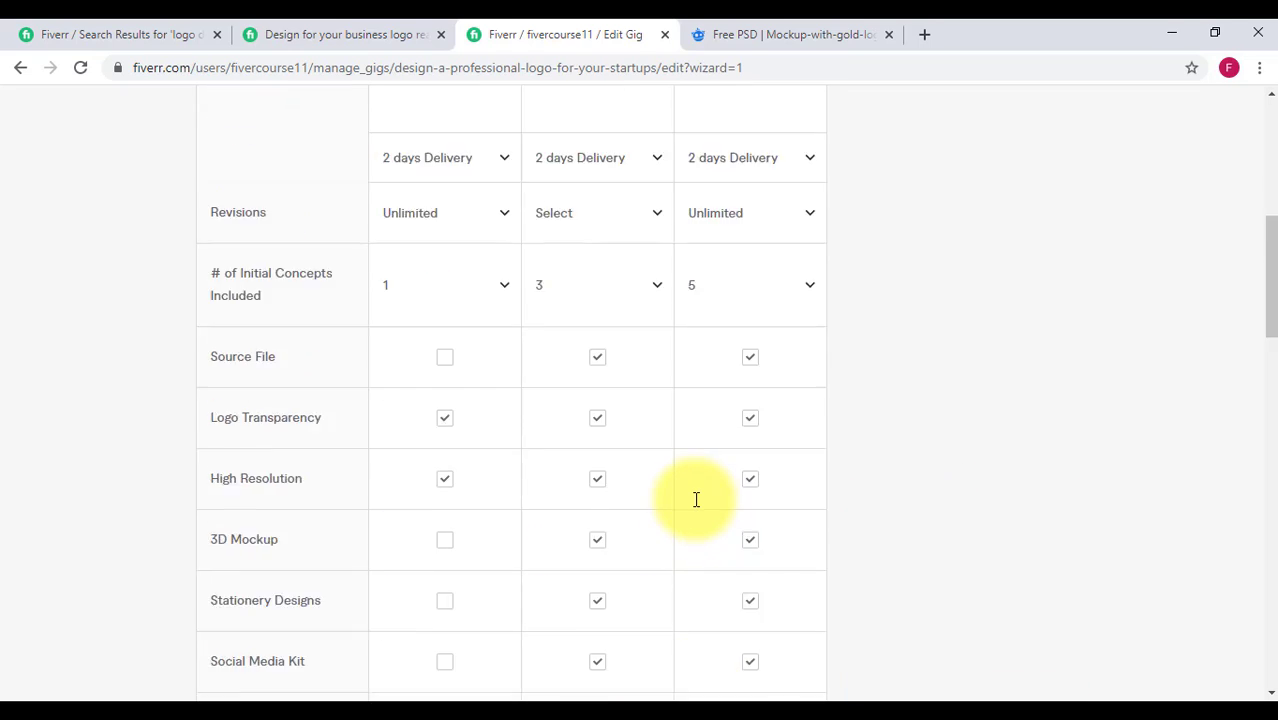
scroll(655, 543, down, 3)
scroll(652, 545, up, 4)
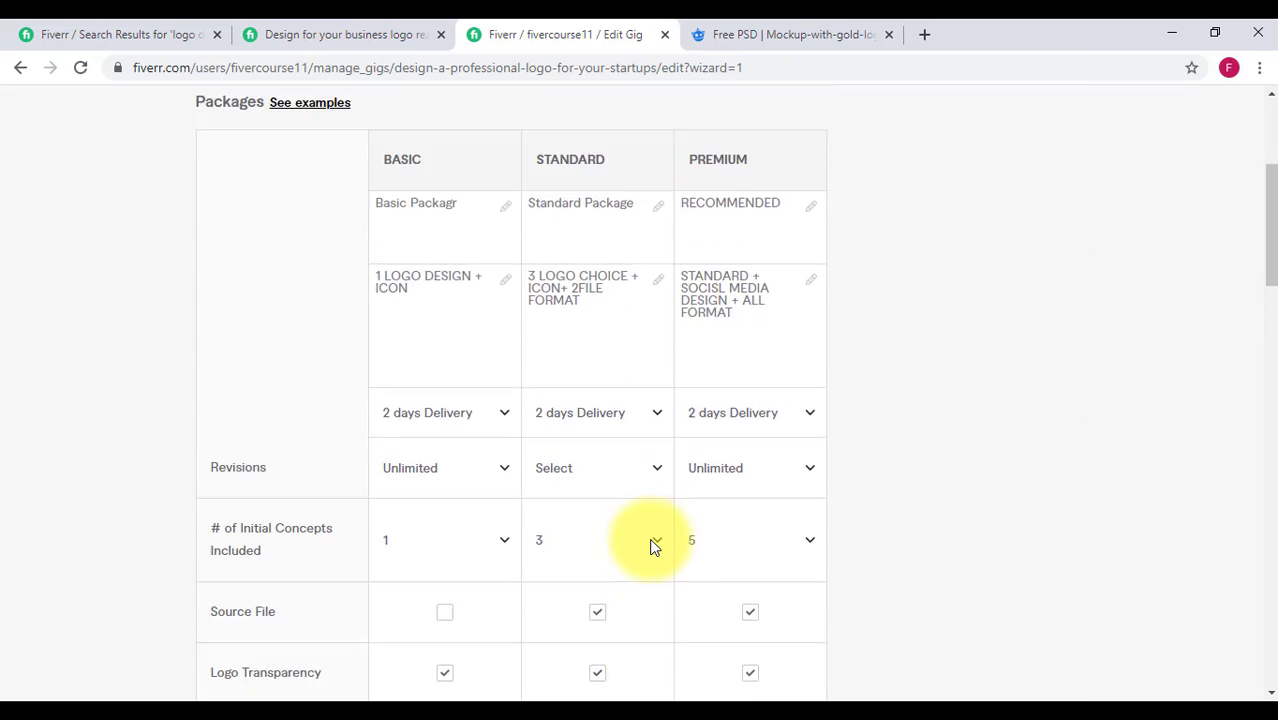
scroll(648, 550, down, 1)
scroll(644, 545, up, 3)
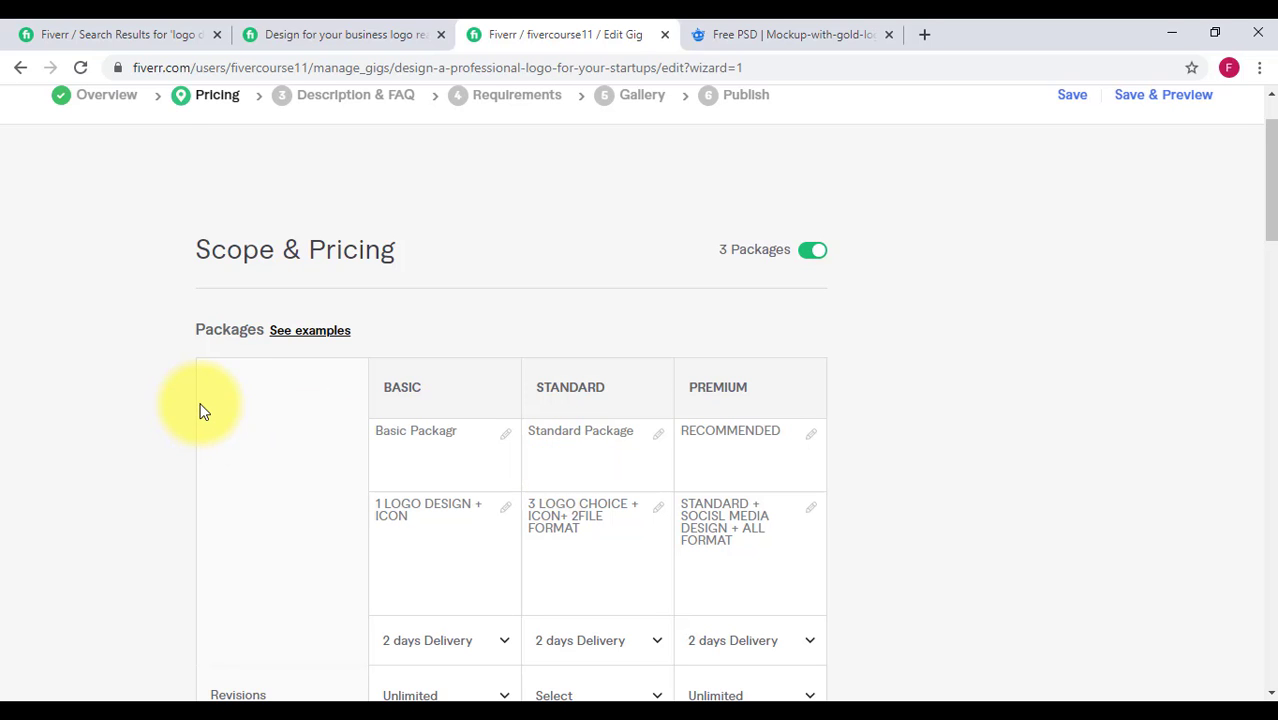
scroll(200, 410, down, 2)
scroll(200, 410, up, 1)
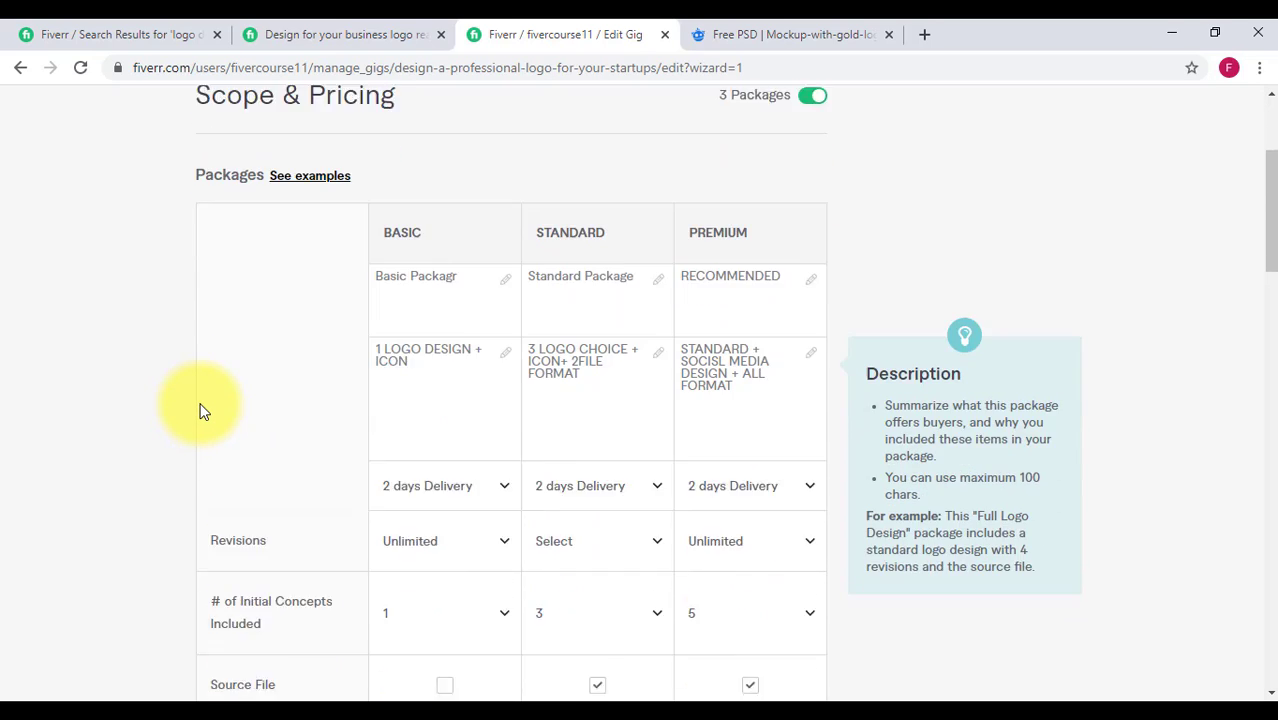
scroll(200, 410, down, 2)
scroll(200, 410, down, 3)
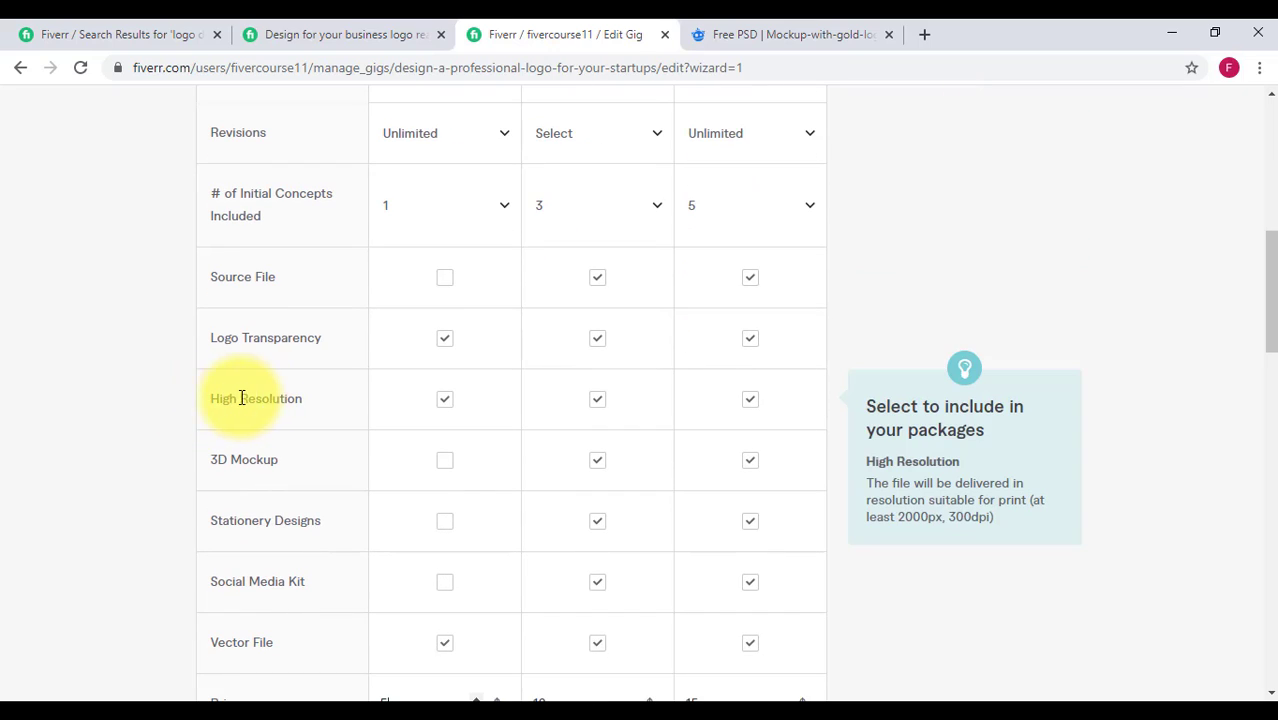
scroll(511, 380, up, 2)
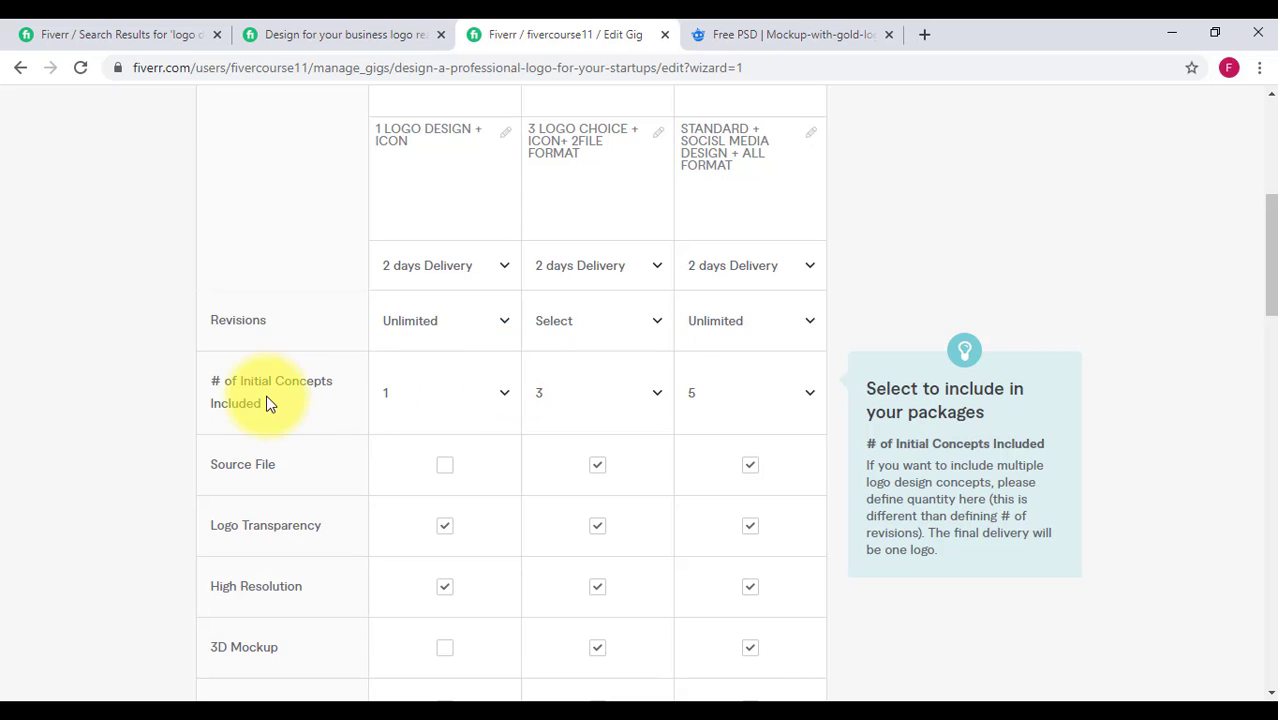
scroll(264, 385, down, 3)
scroll(242, 270, up, 3)
scroll(240, 280, down, 2)
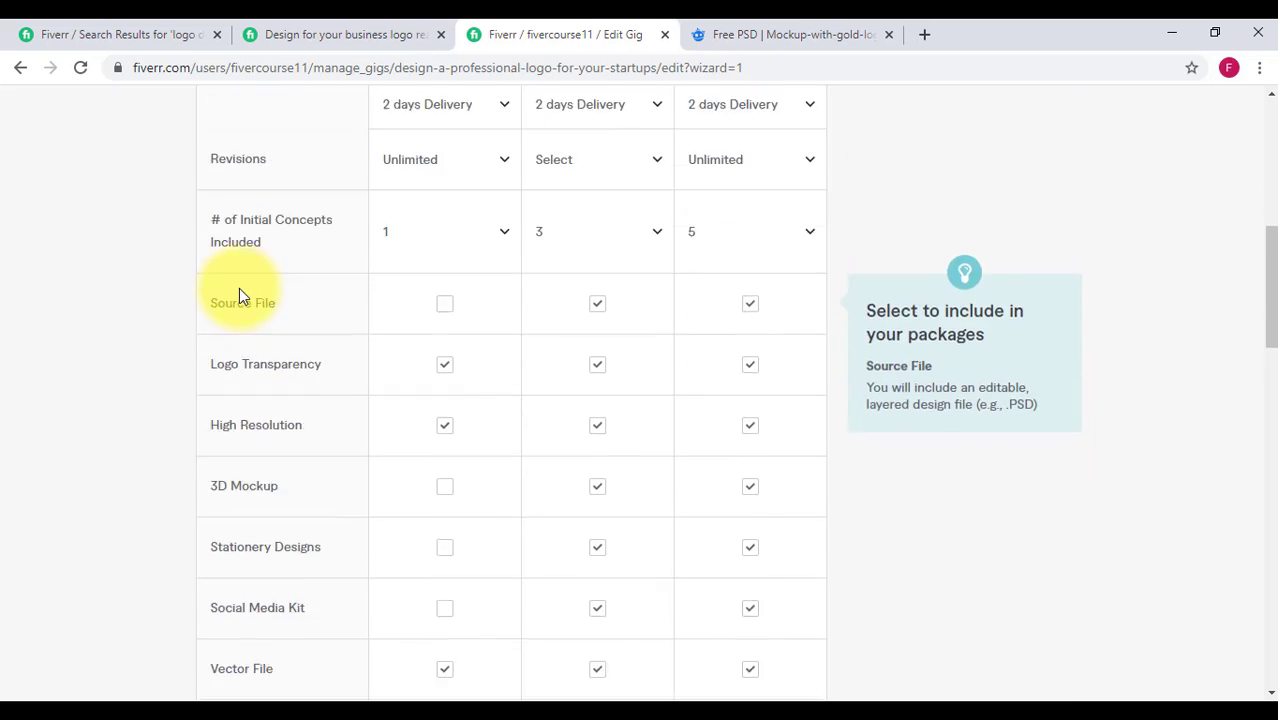
scroll(240, 285, up, 2)
scroll(242, 278, down, 4)
scroll(242, 278, up, 4)
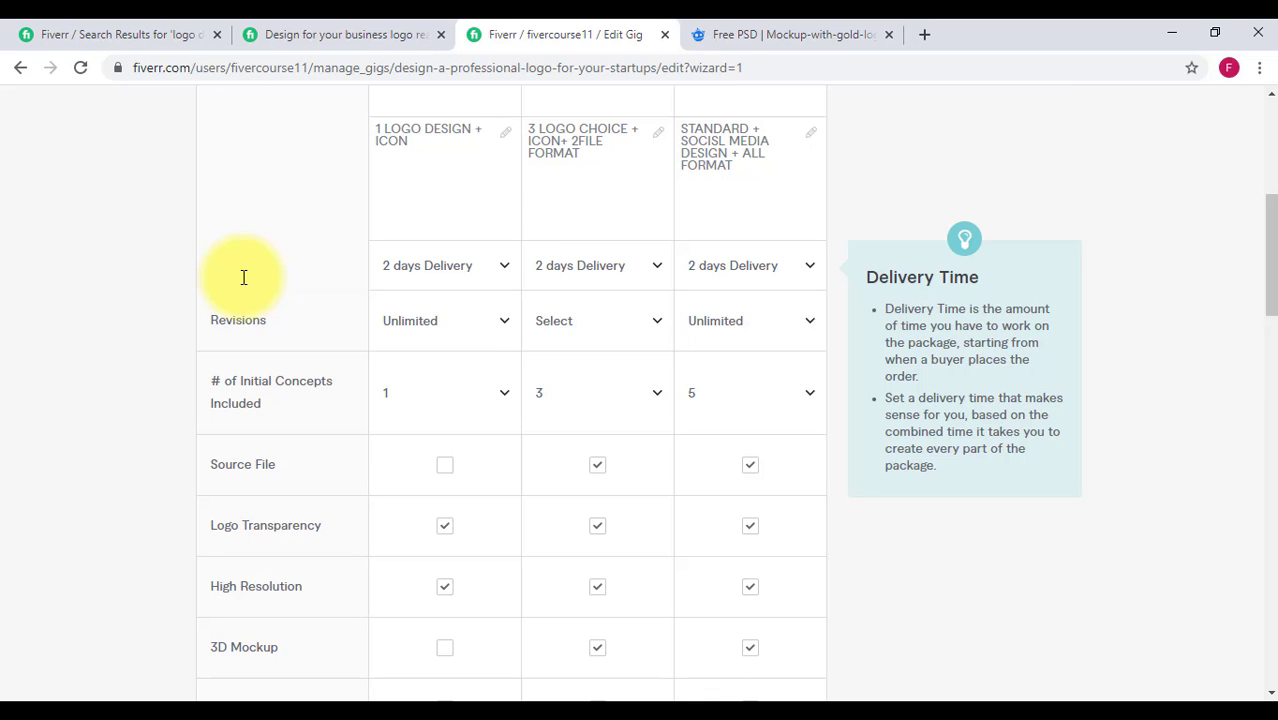
scroll(265, 330, down, 1)
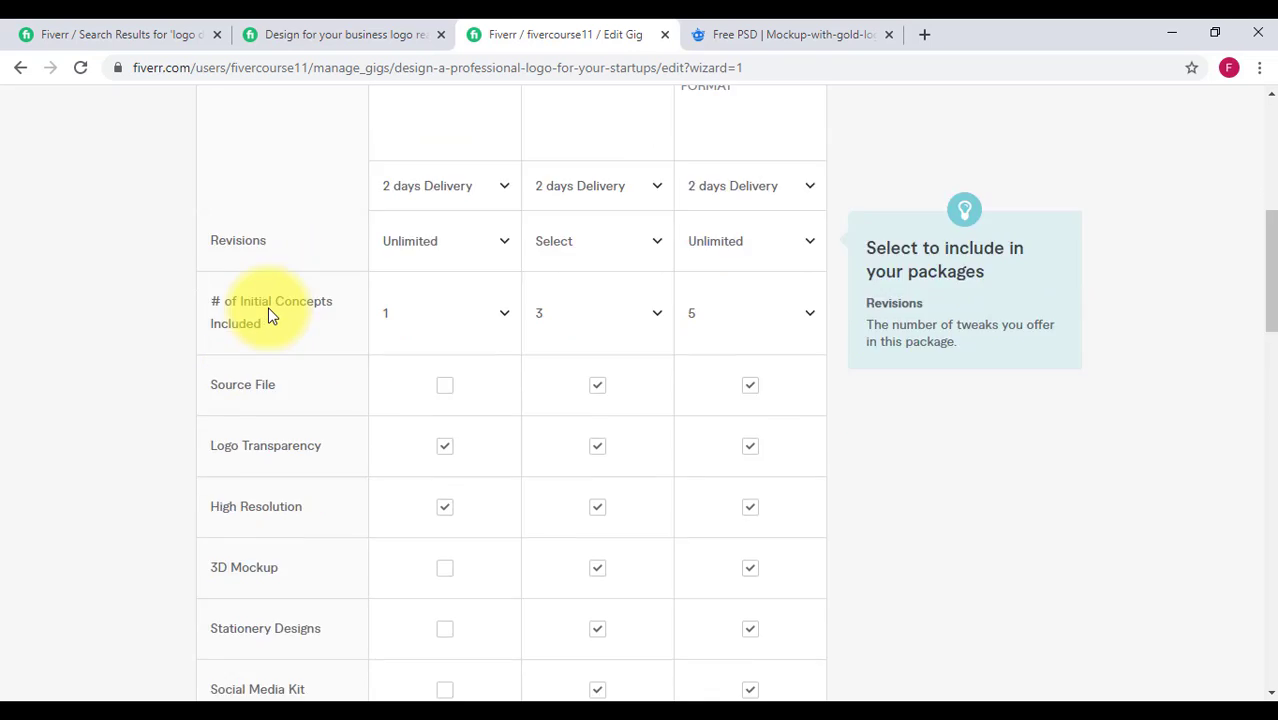
scroll(270, 315, down, 3)
scroll(270, 312, up, 4)
scroll(270, 310, down, 1)
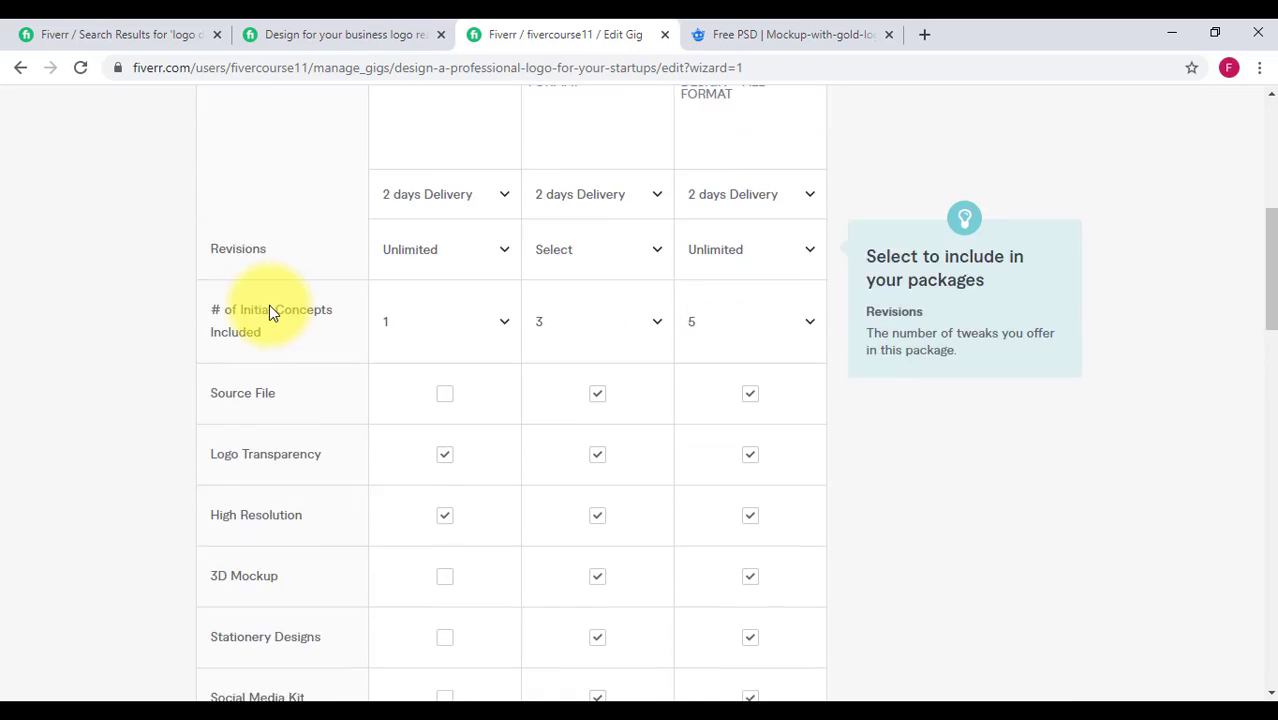
scroll(269, 312, down, 1)
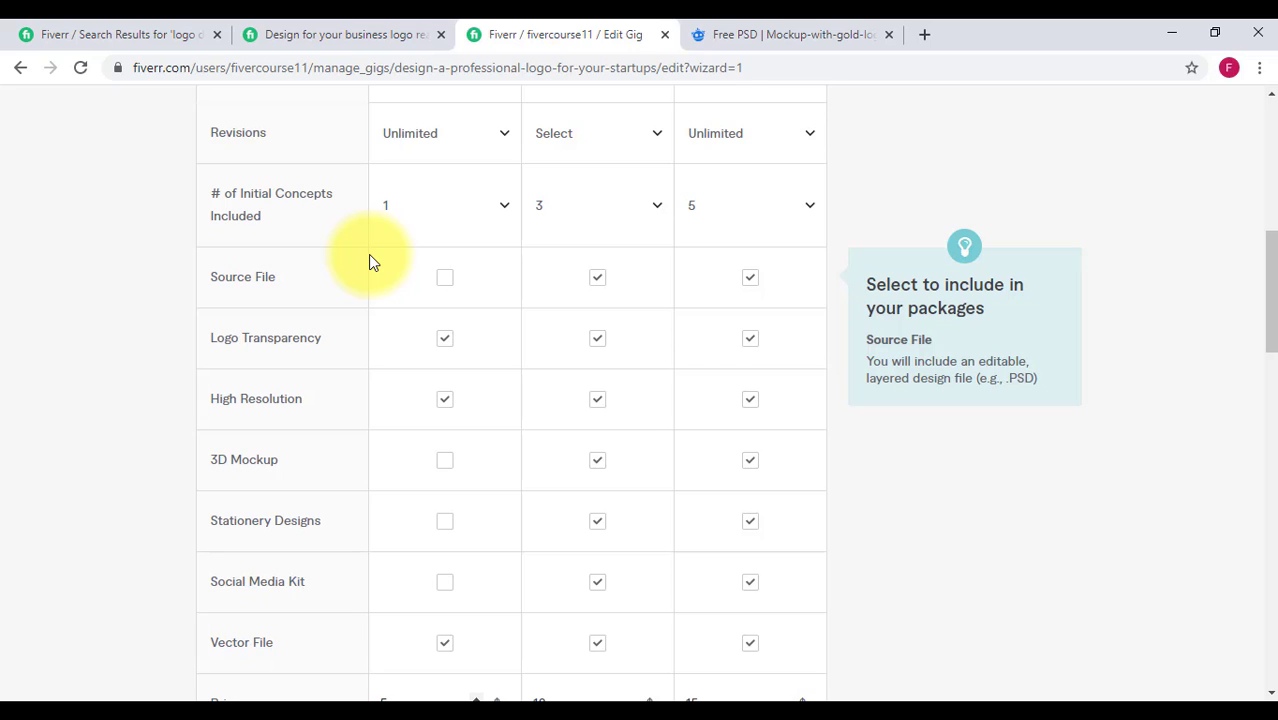
scroll(356, 300, down, 3)
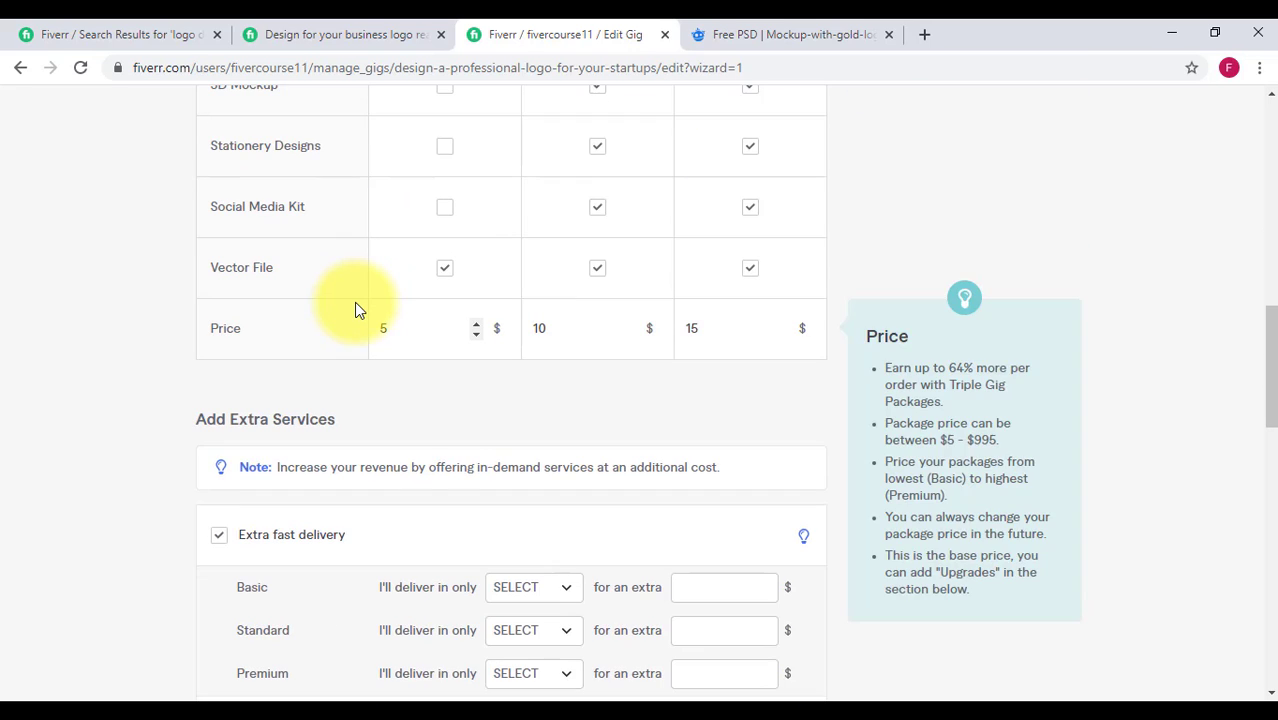
scroll(356, 300, up, 6)
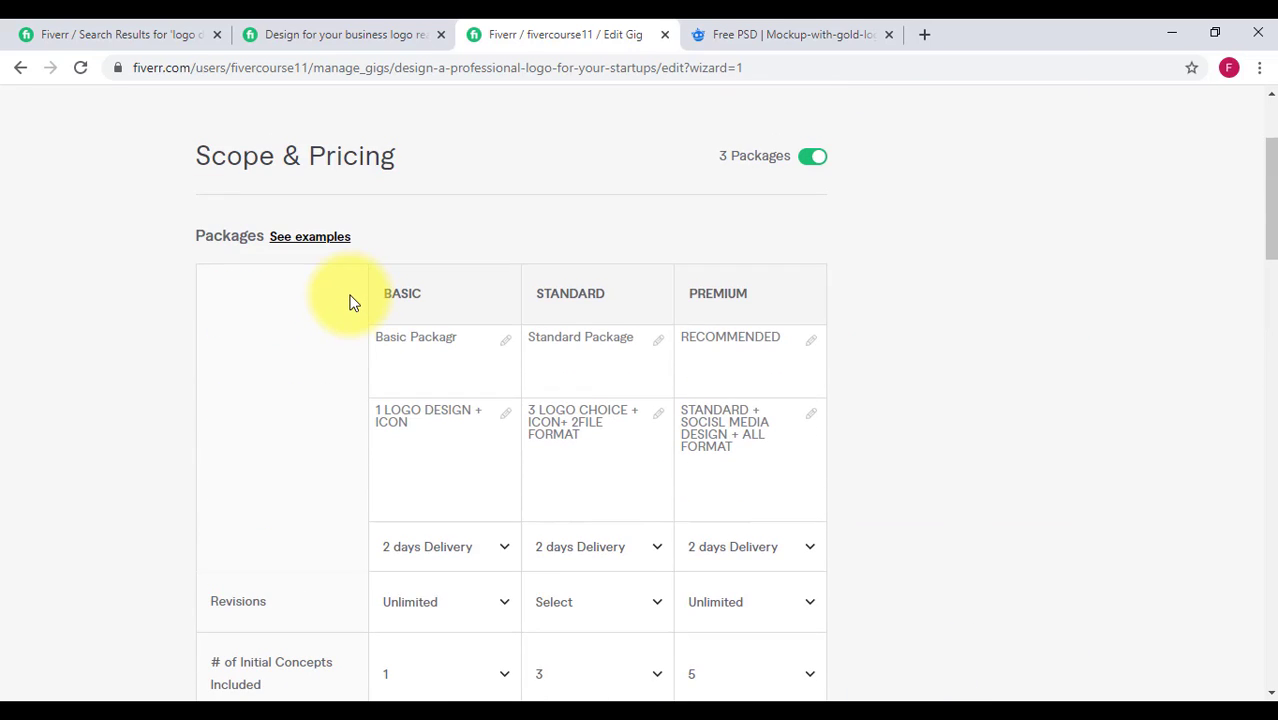
scroll(348, 304, down, 3)
scroll(348, 305, up, 3)
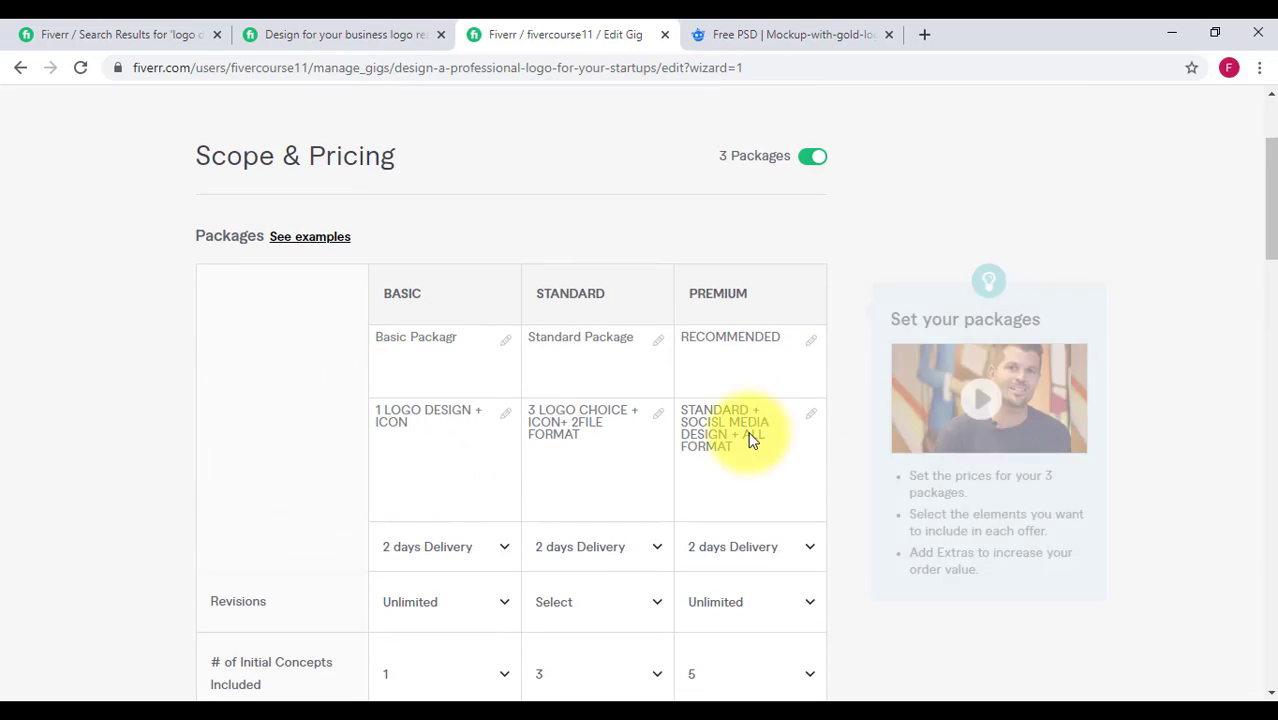
Remove the extra services Extra fast delivery, Additional Revision, Additional Logo Concept and 3D Mockup, and save the pricing to continue to Description & FAQ
scroll(472, 446, down, 10)
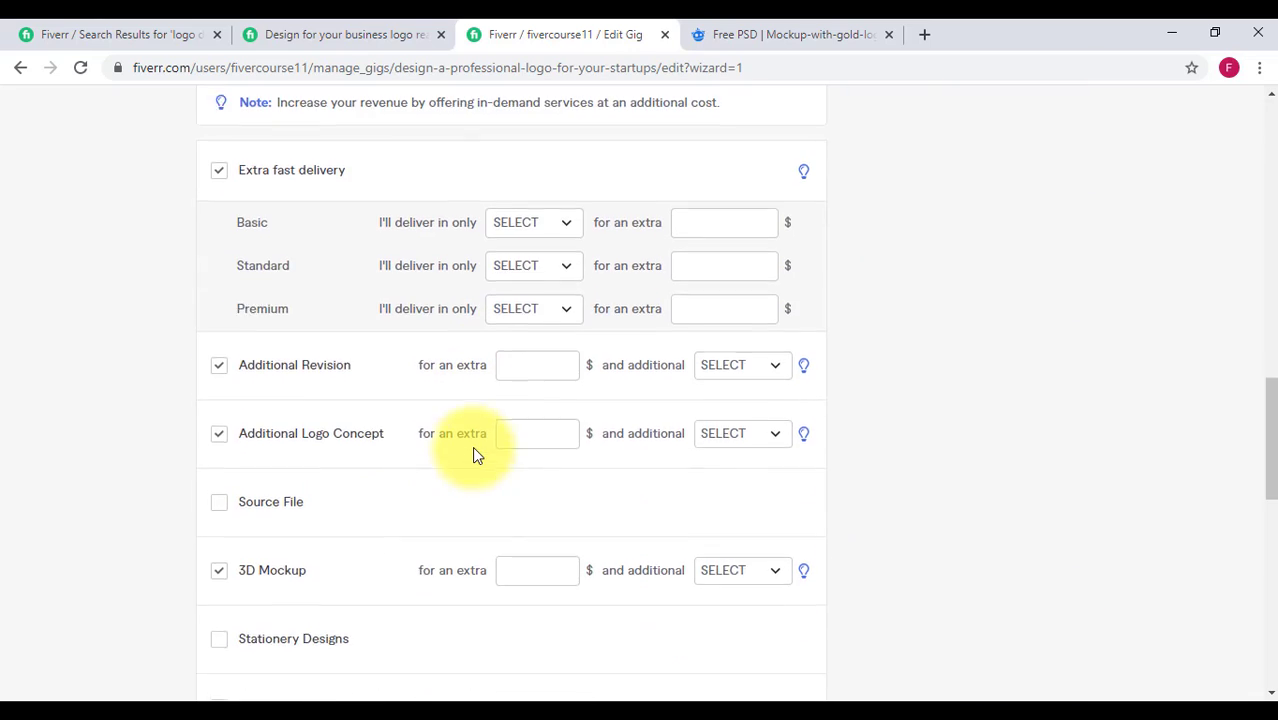
scroll(238, 262, up, 3)
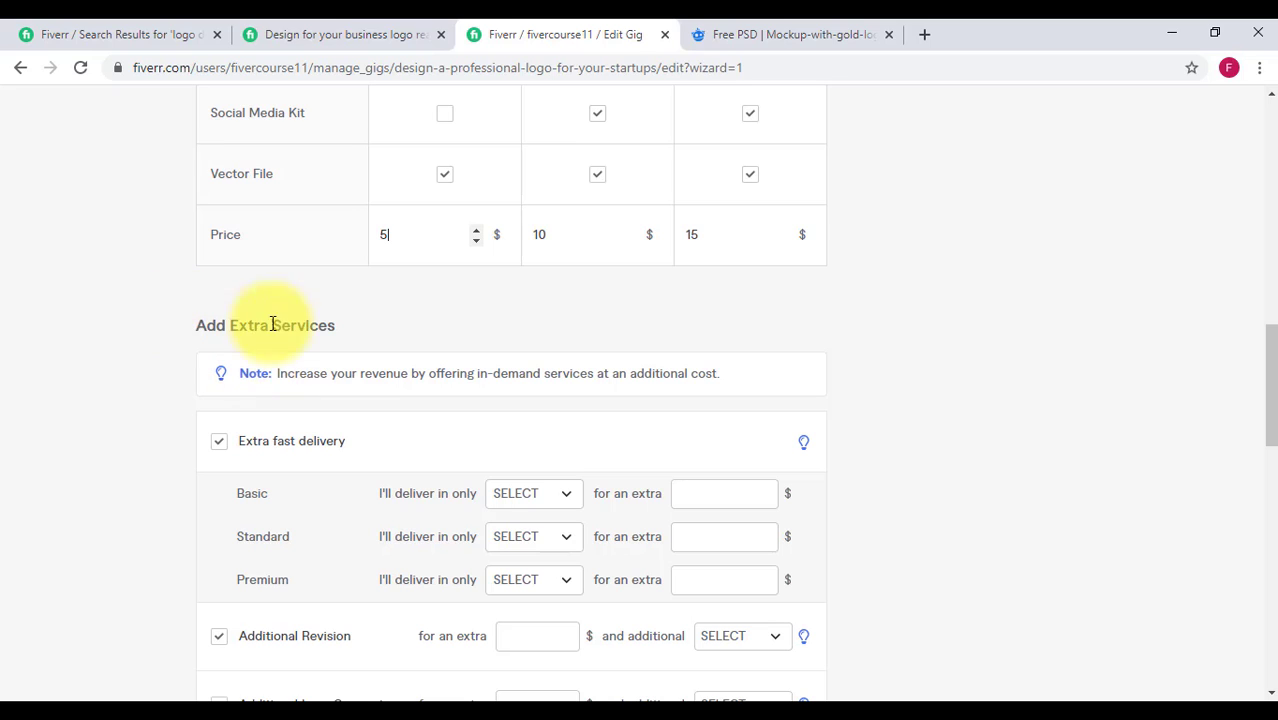
scroll(281, 342, down, 2)
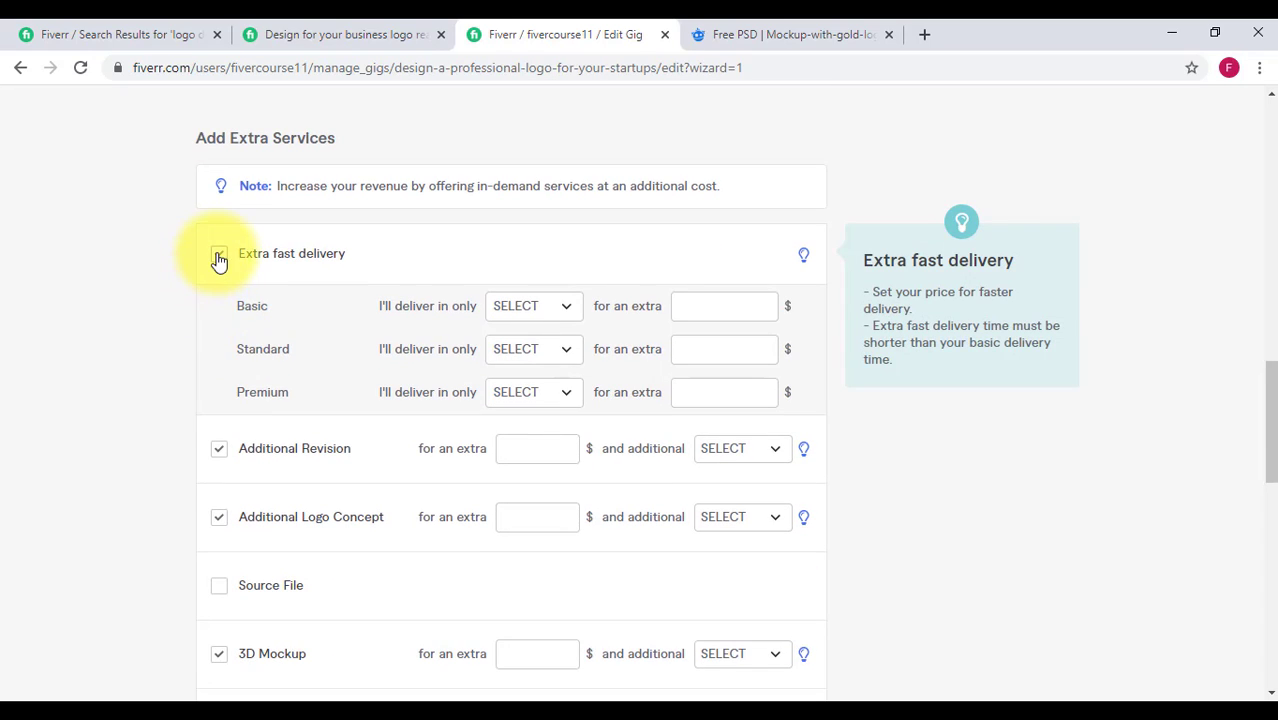
click(220, 452)
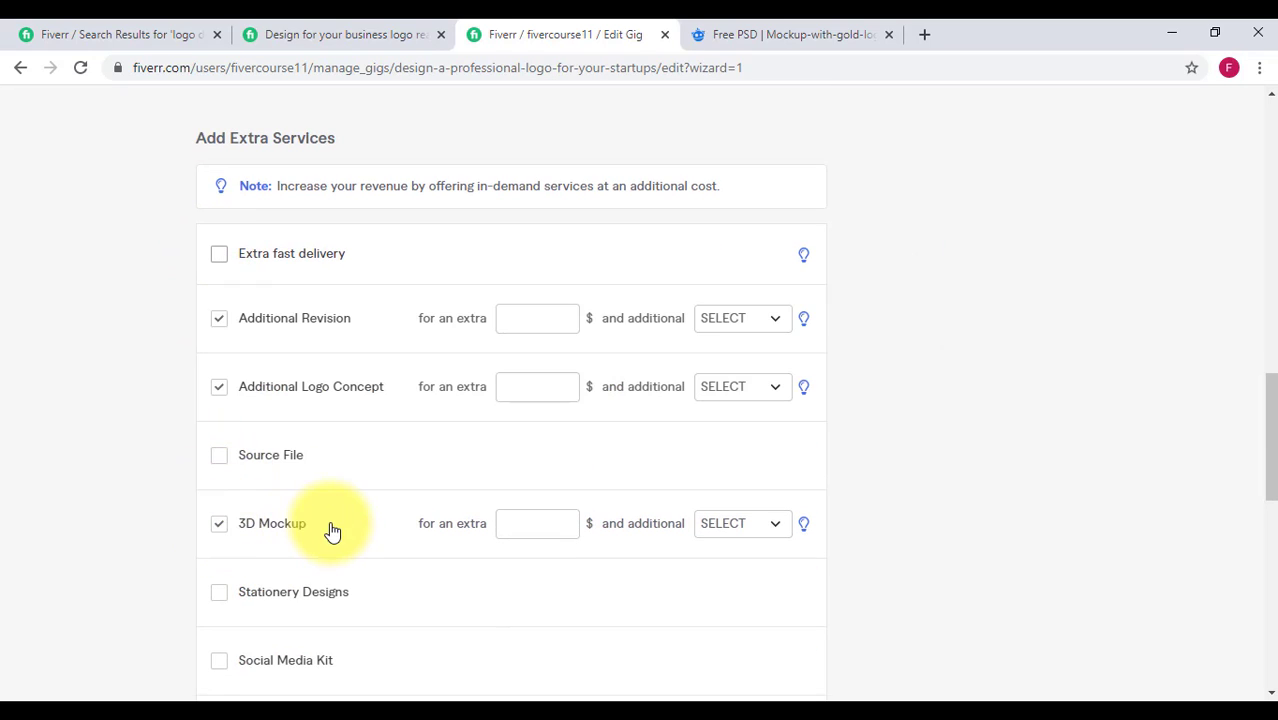
scroll(330, 528, down, 3)
click(219, 268)
click(219, 336)
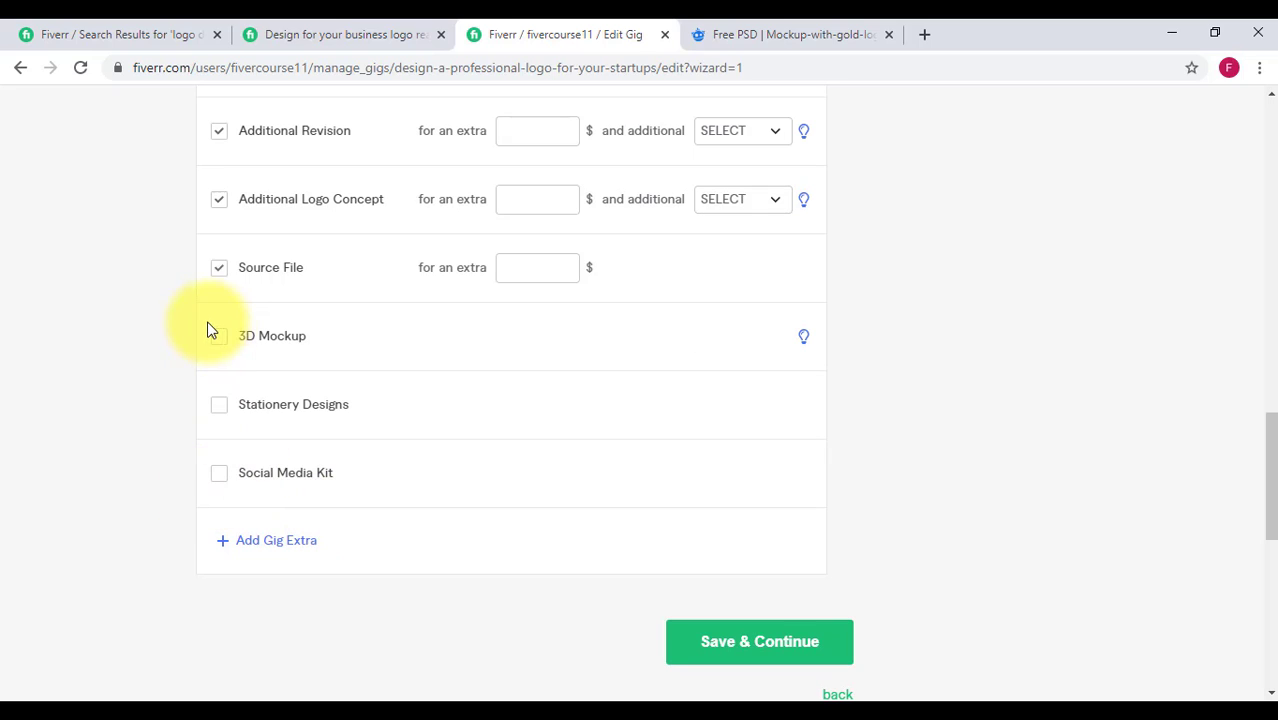
click(219, 266)
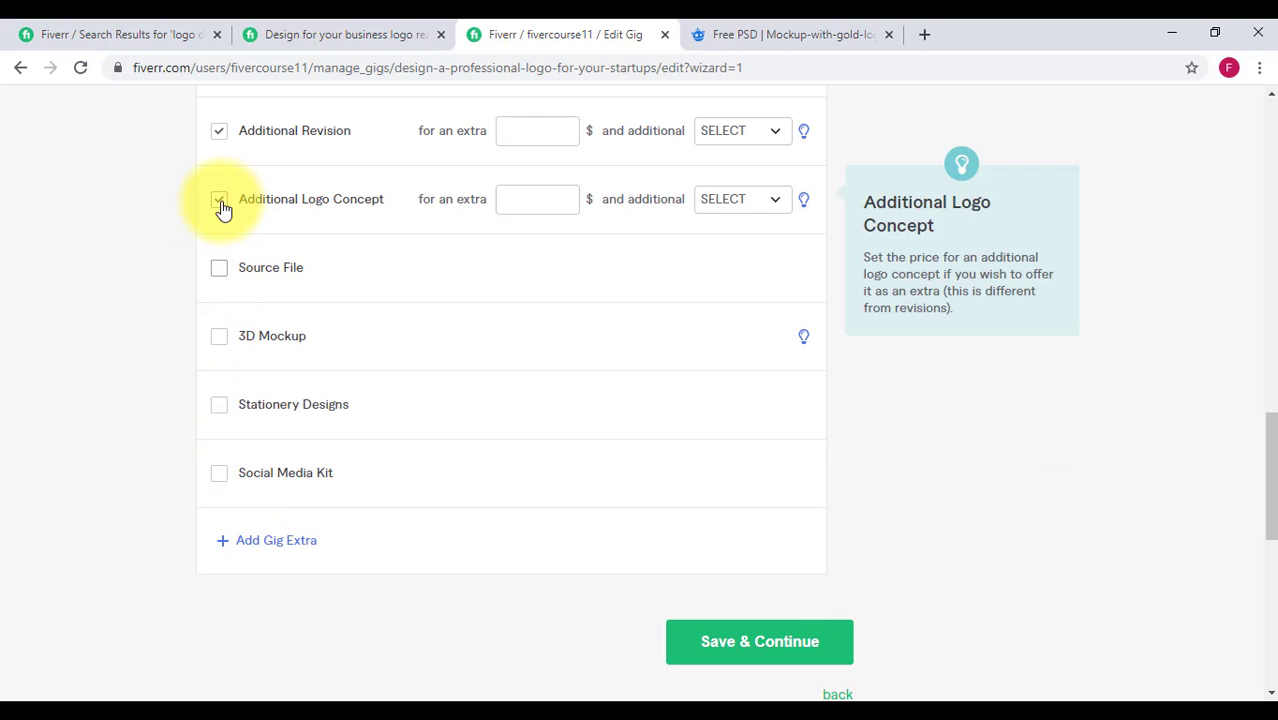
scroll(365, 351, up, 3)
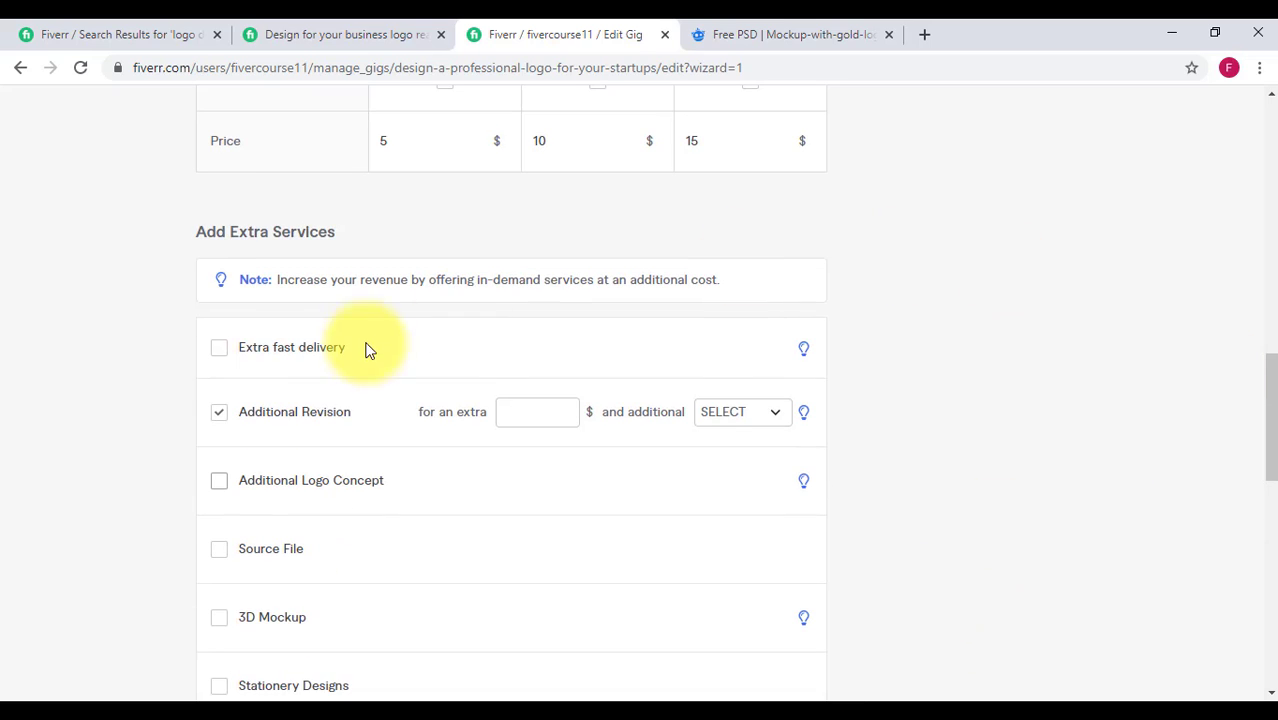
click(226, 413)
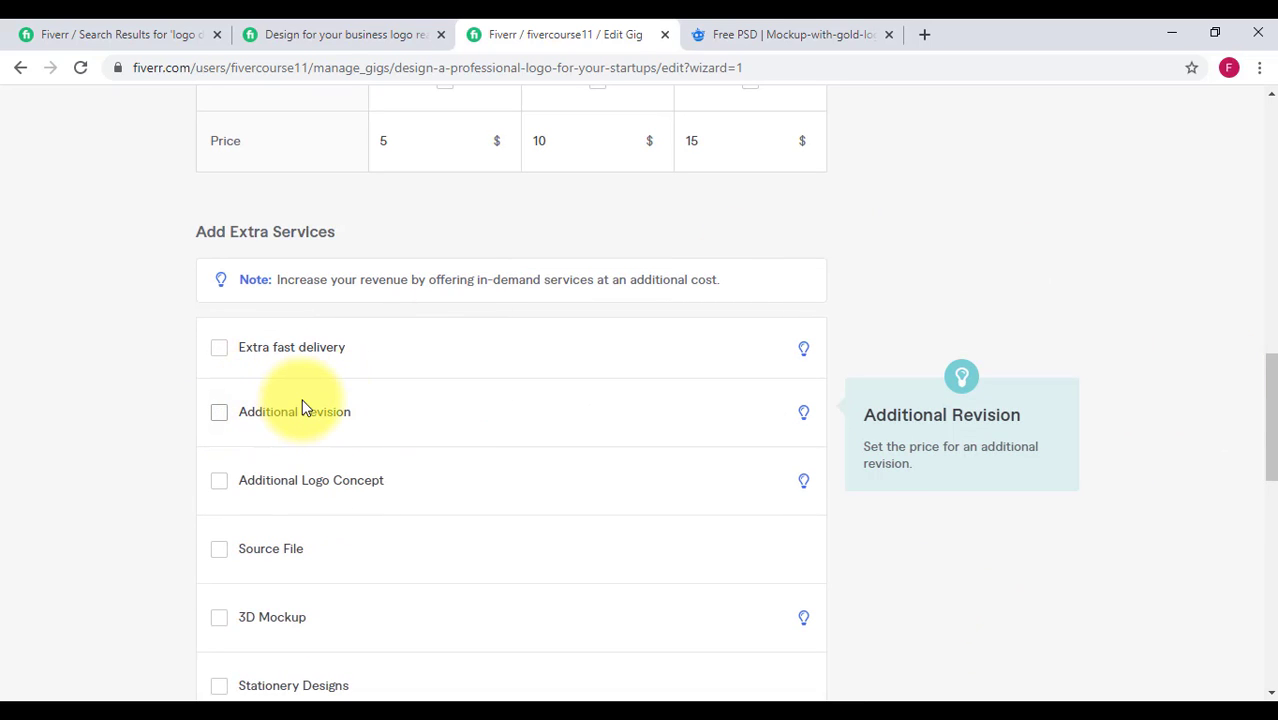
scroll(450, 410, down, 4)
click(764, 561)
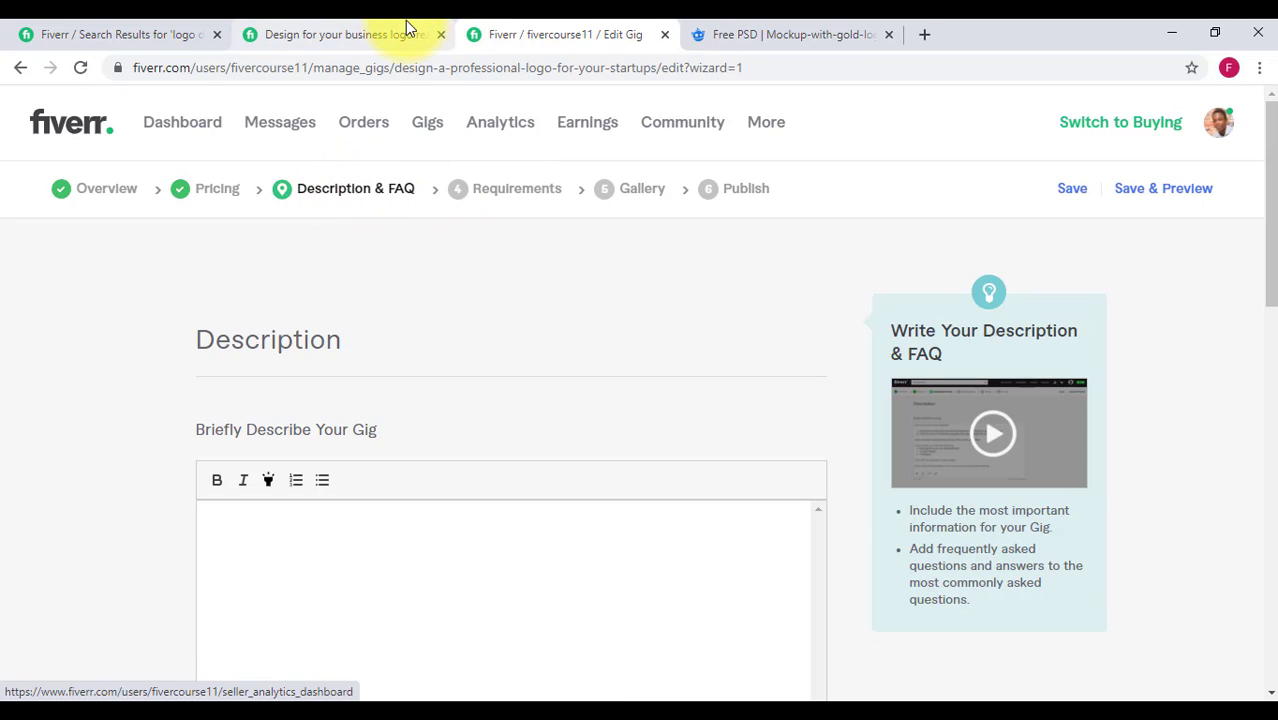
Examine the About This Gig description on the reference logo design gig, including its opening note, pitch, benefits list and closing lines
click(362, 30)
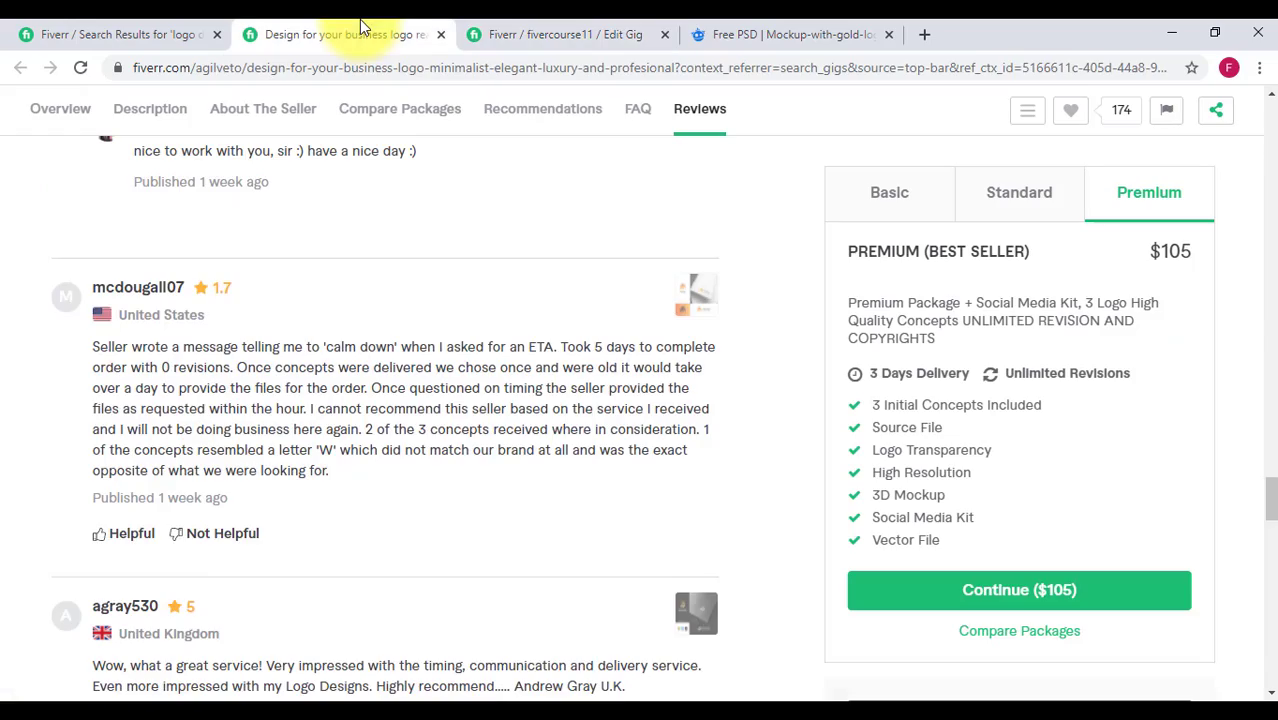
scroll(314, 312, down, 15)
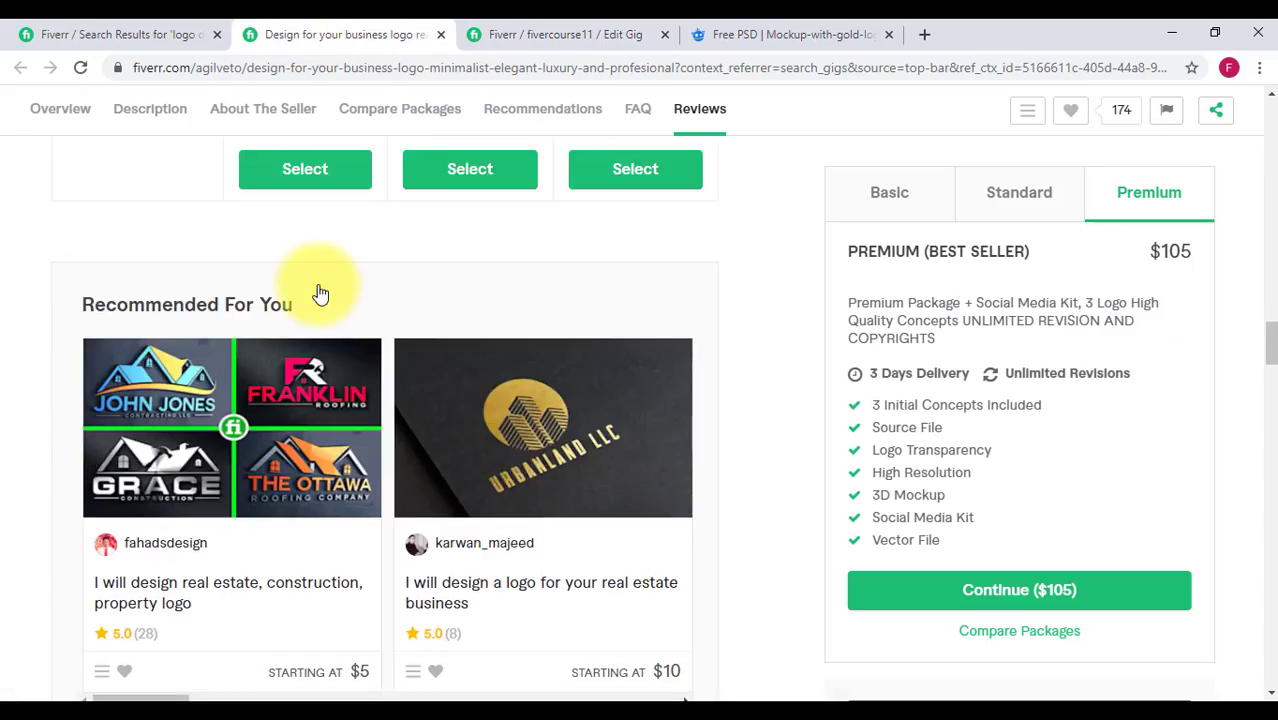
scroll(318, 292, up, 15)
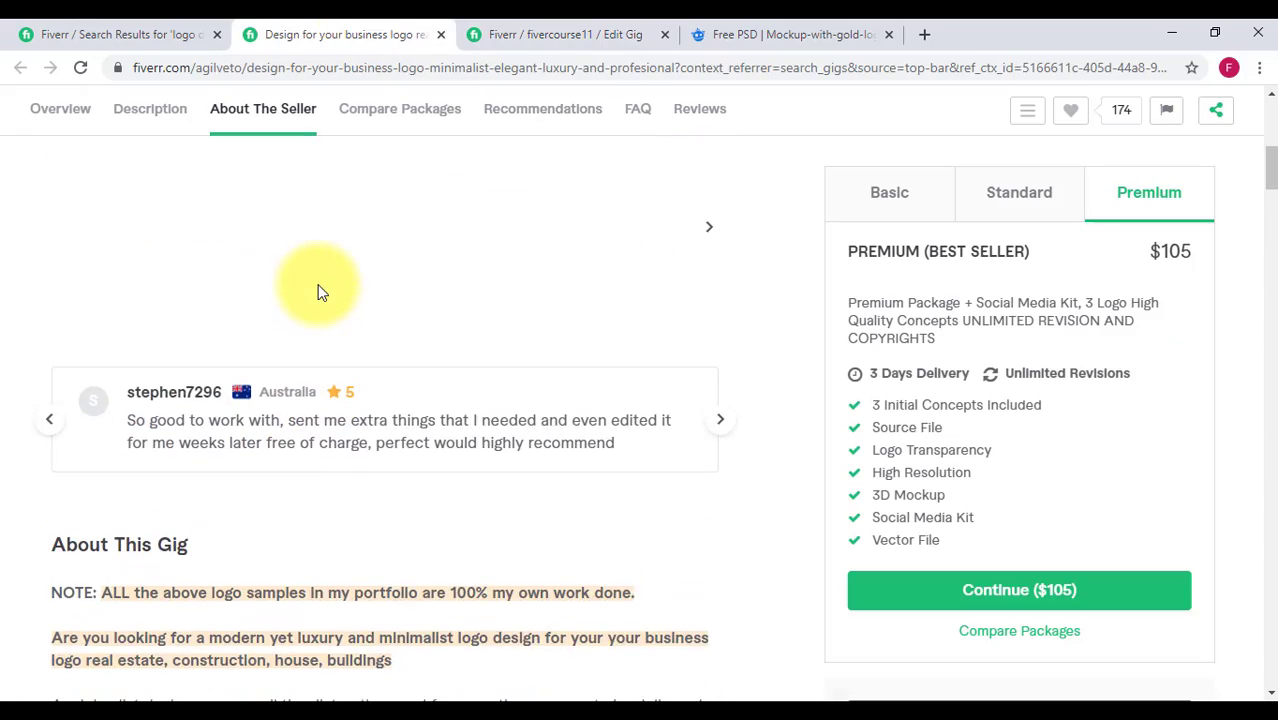
scroll(320, 290, down, 3)
scroll(320, 292, up, 2)
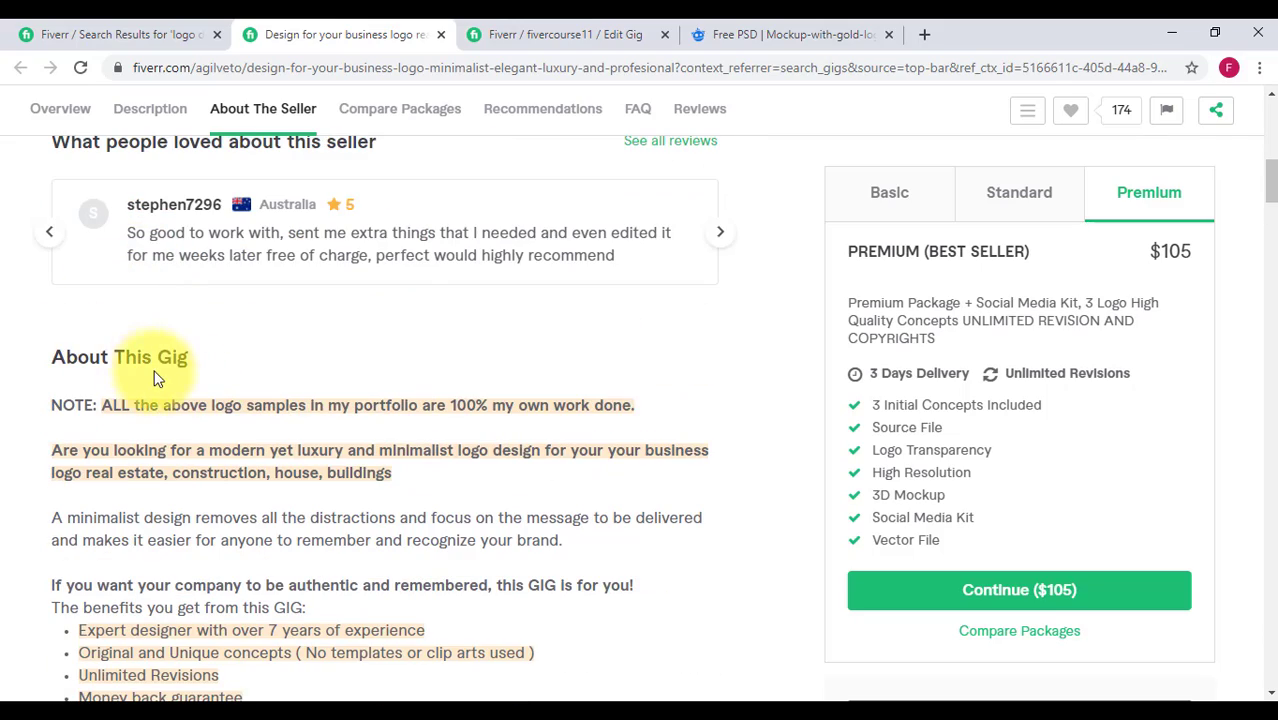
scroll(165, 410, down, 3)
scroll(180, 405, up, 3)
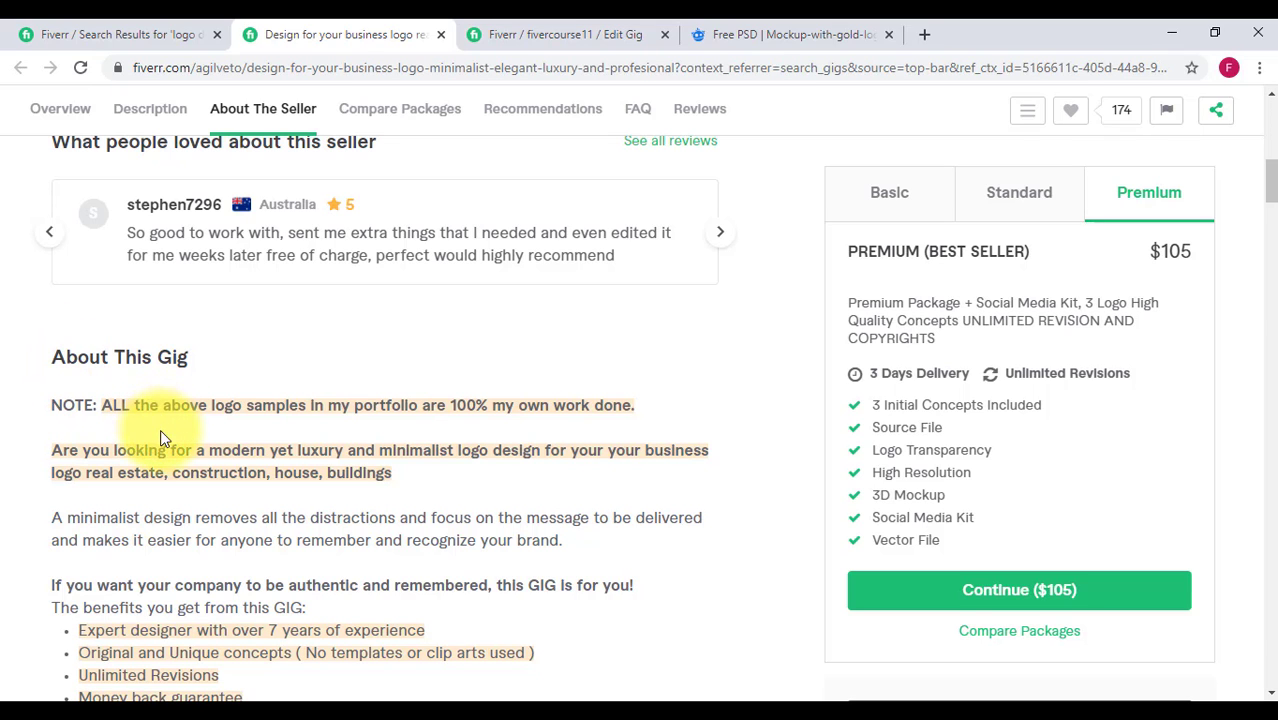
scroll(150, 460, down, 1)
scroll(148, 479, up, 1)
scroll(140, 470, down, 1)
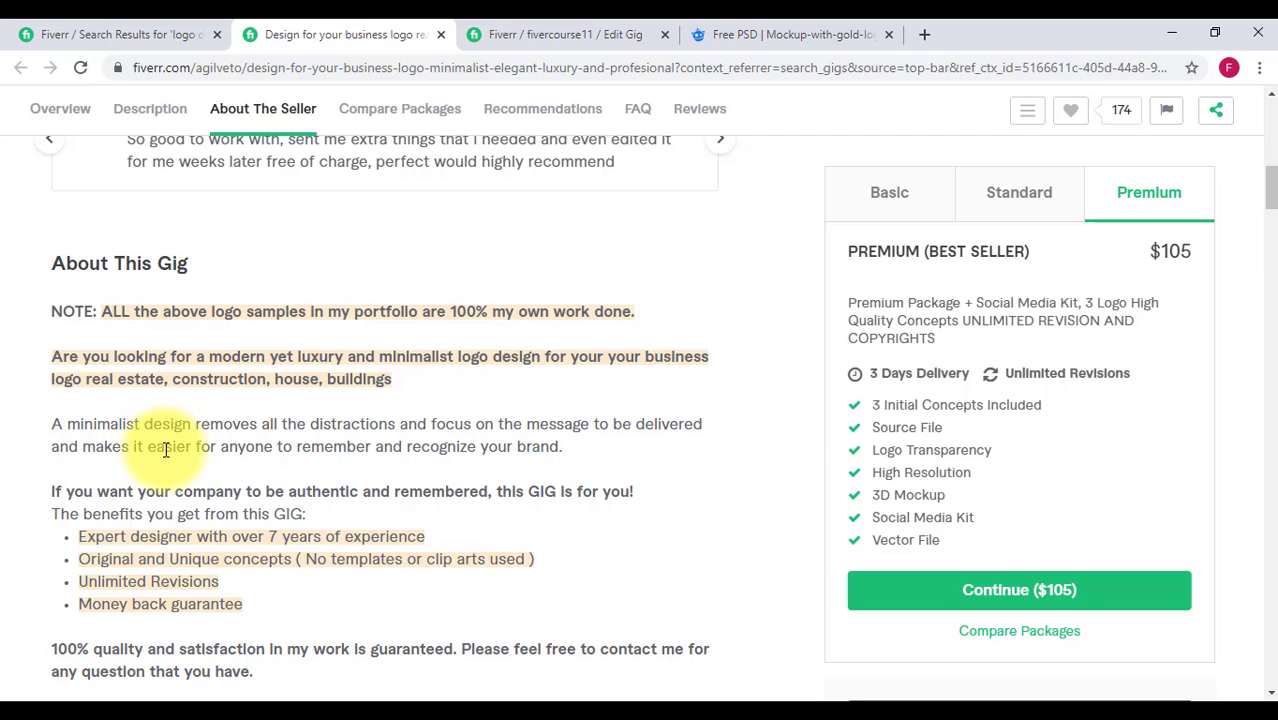
scroll(166, 451, down, 1)
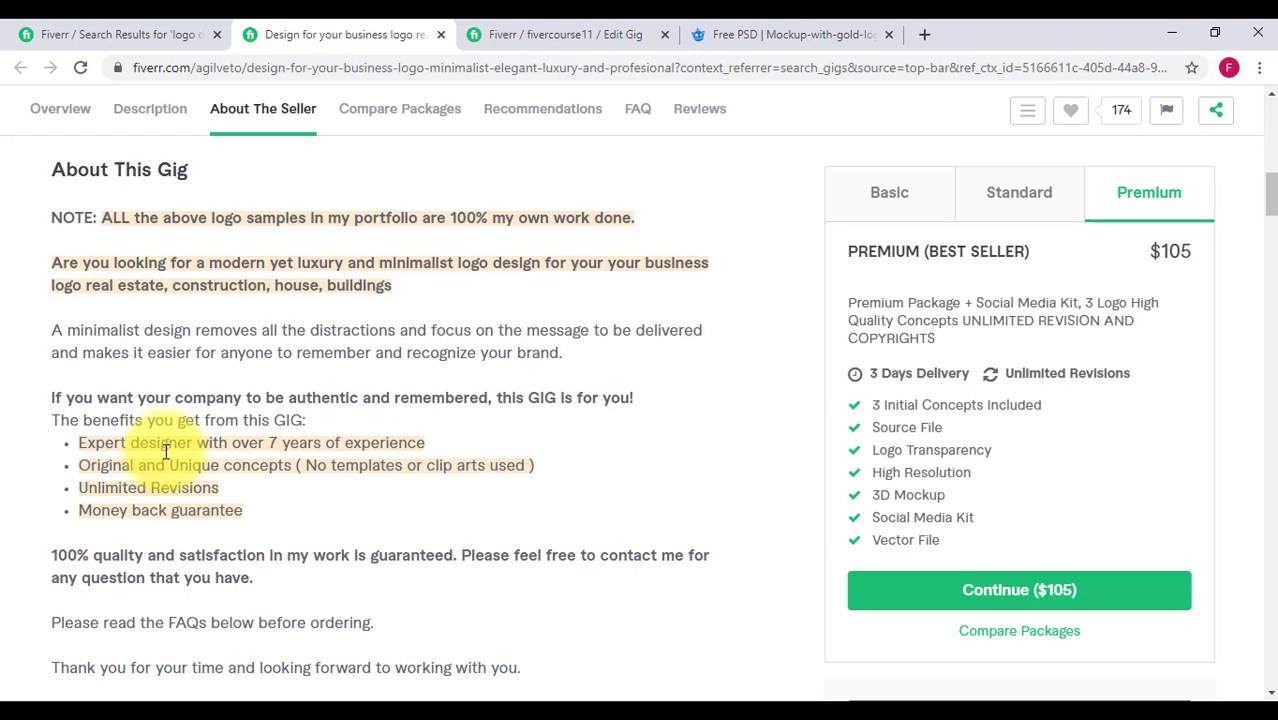
scroll(165, 451, up, 1)
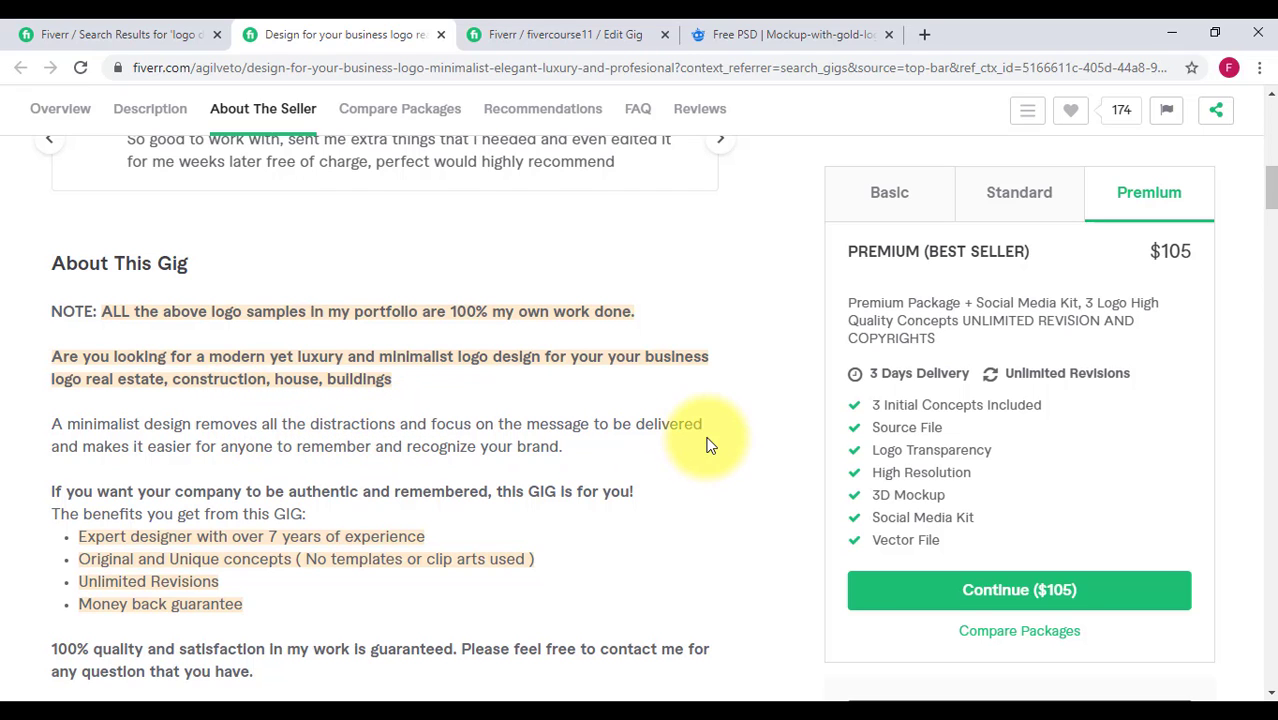
scroll(218, 475, down, 5)
scroll(214, 465, up, 5)
scroll(214, 465, down, 3)
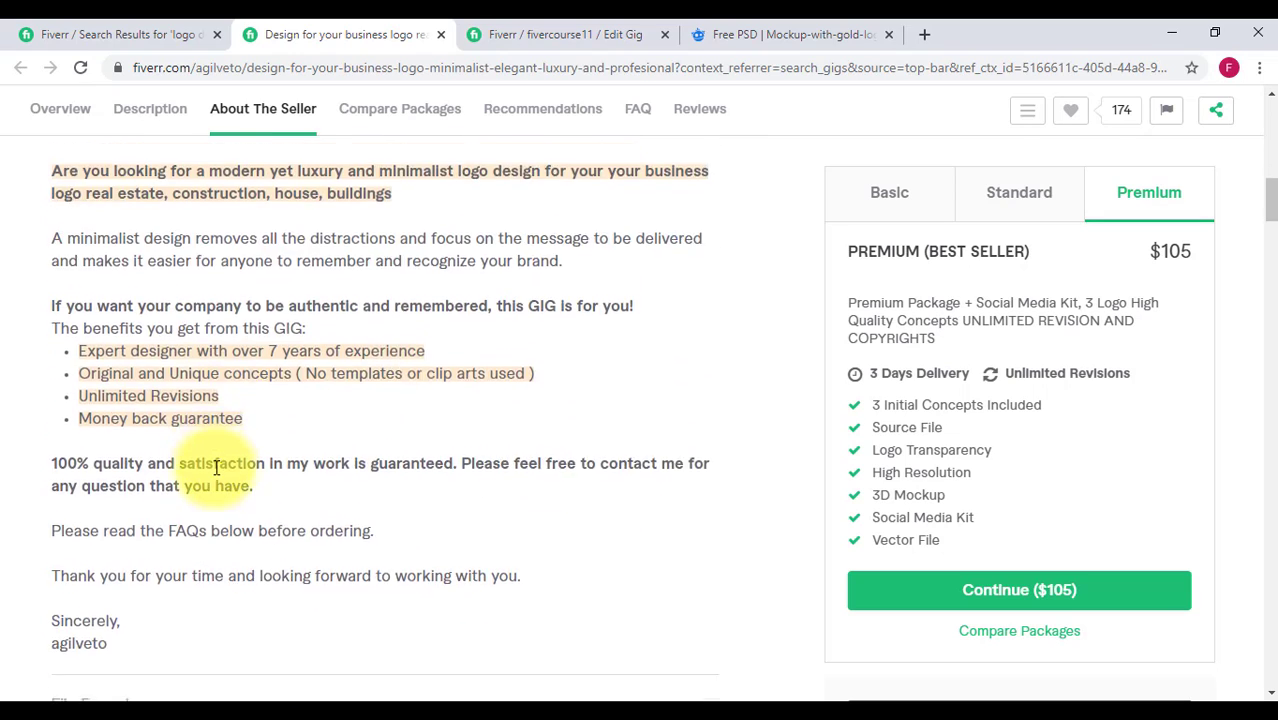
scroll(160, 490, up, 6)
scroll(110, 513, down, 3)
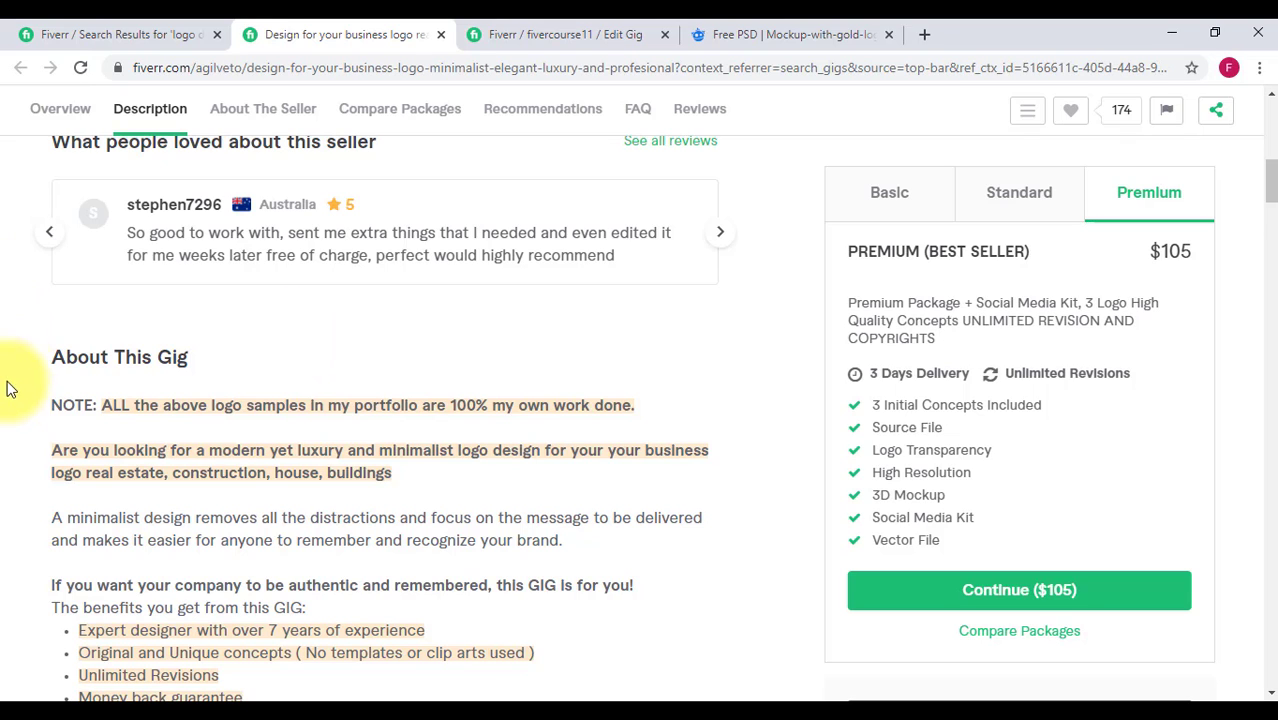
scroll(10, 370, down, 2)
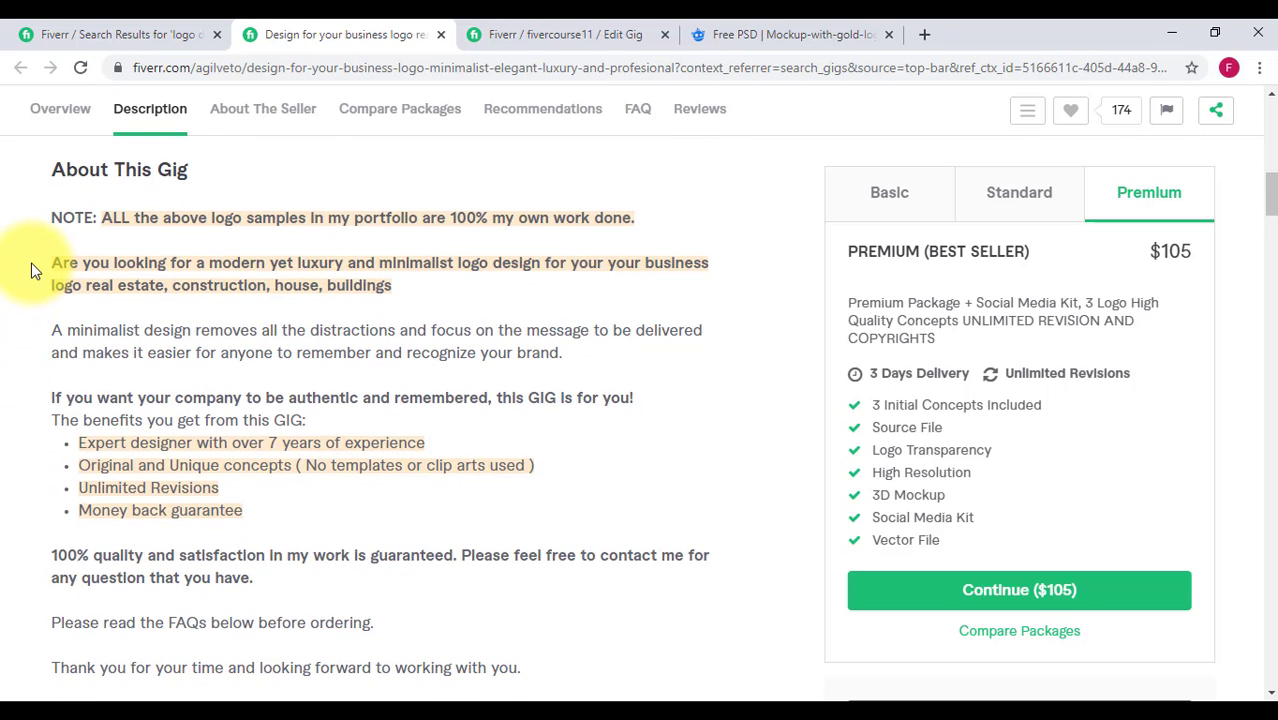
scroll(30, 268, up, 1)
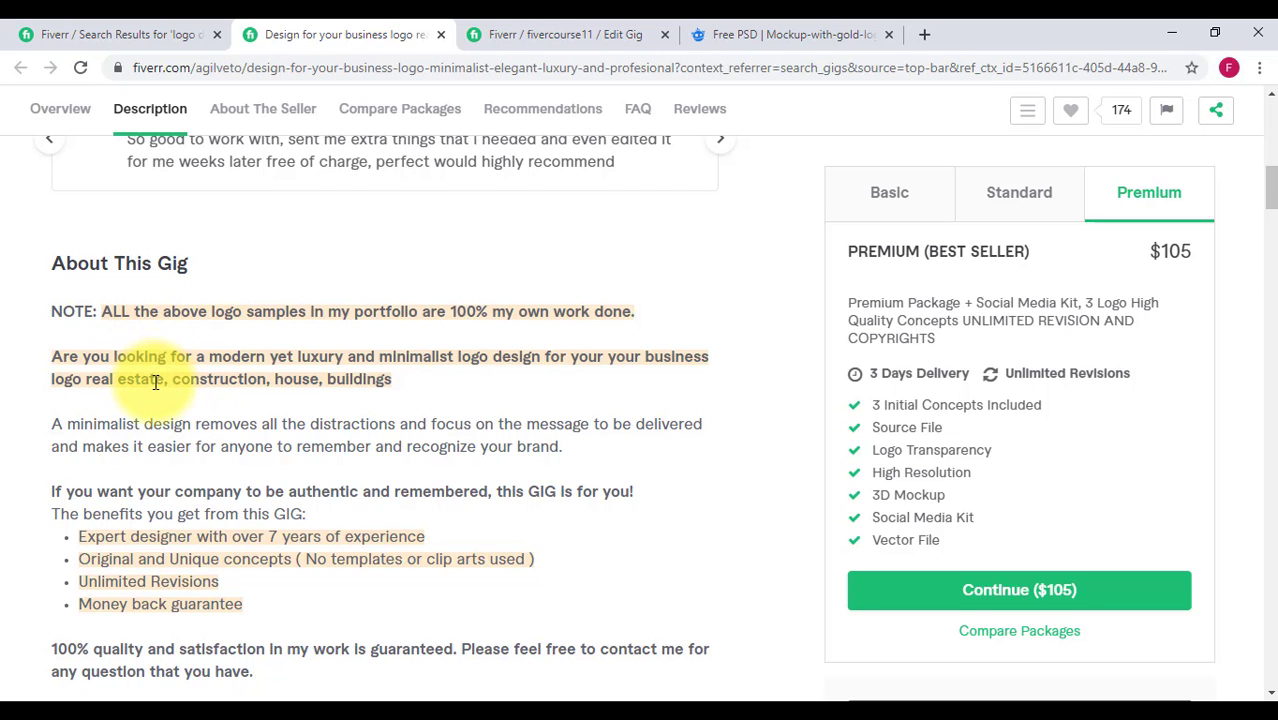
scroll(257, 408, down, 2)
scroll(254, 410, up, 2)
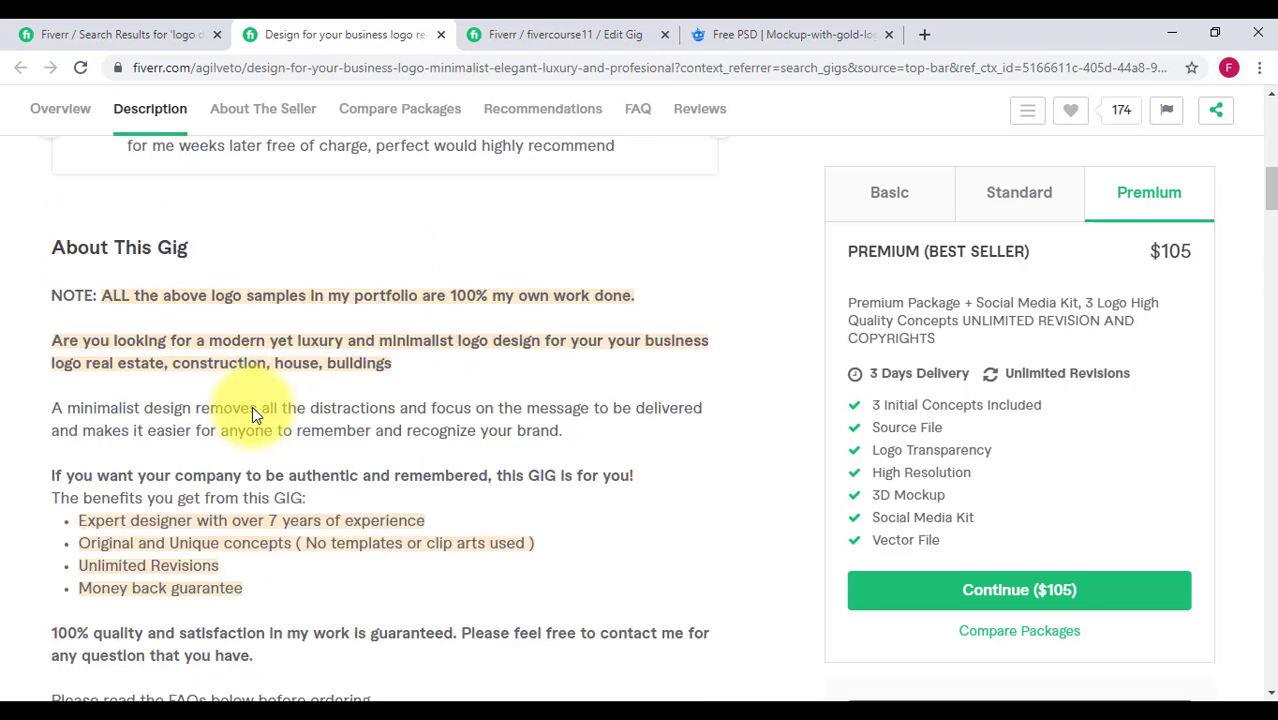
scroll(252, 406, down, 1)
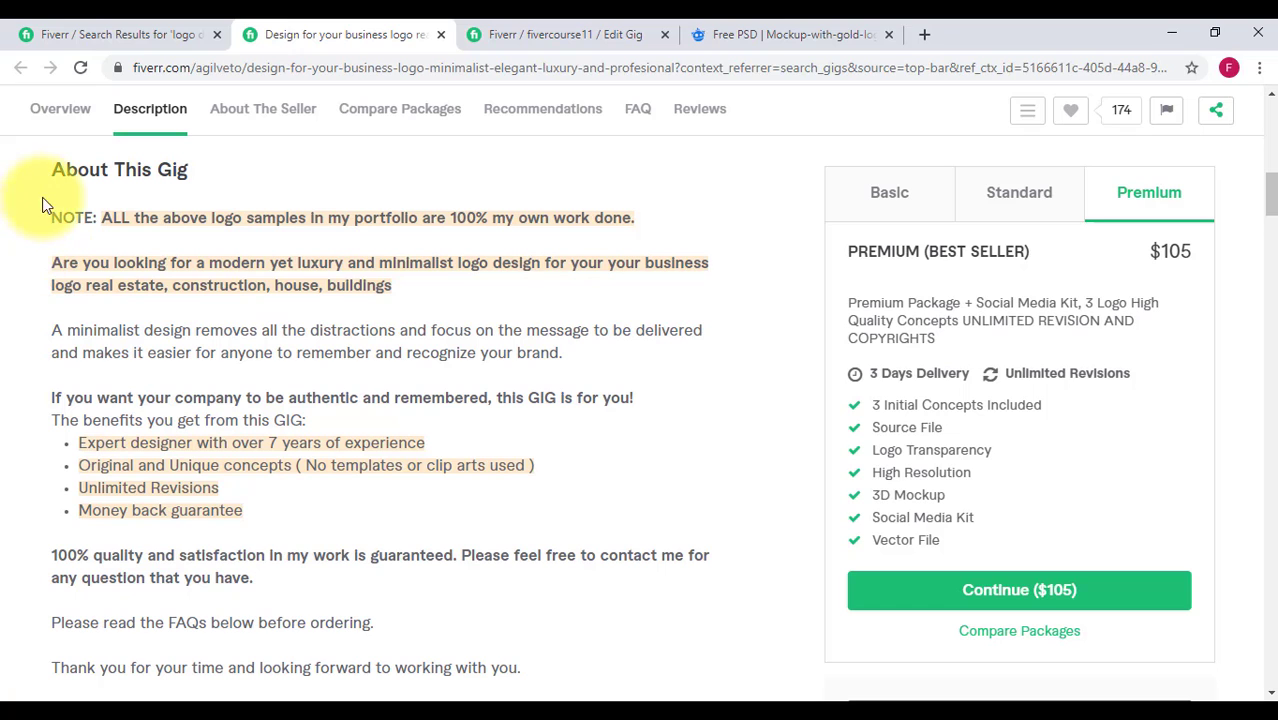
Copy the reference gig's About This Gig text through the thank-you line and paste it into your own gig's description
drag(42, 205, 560, 548)
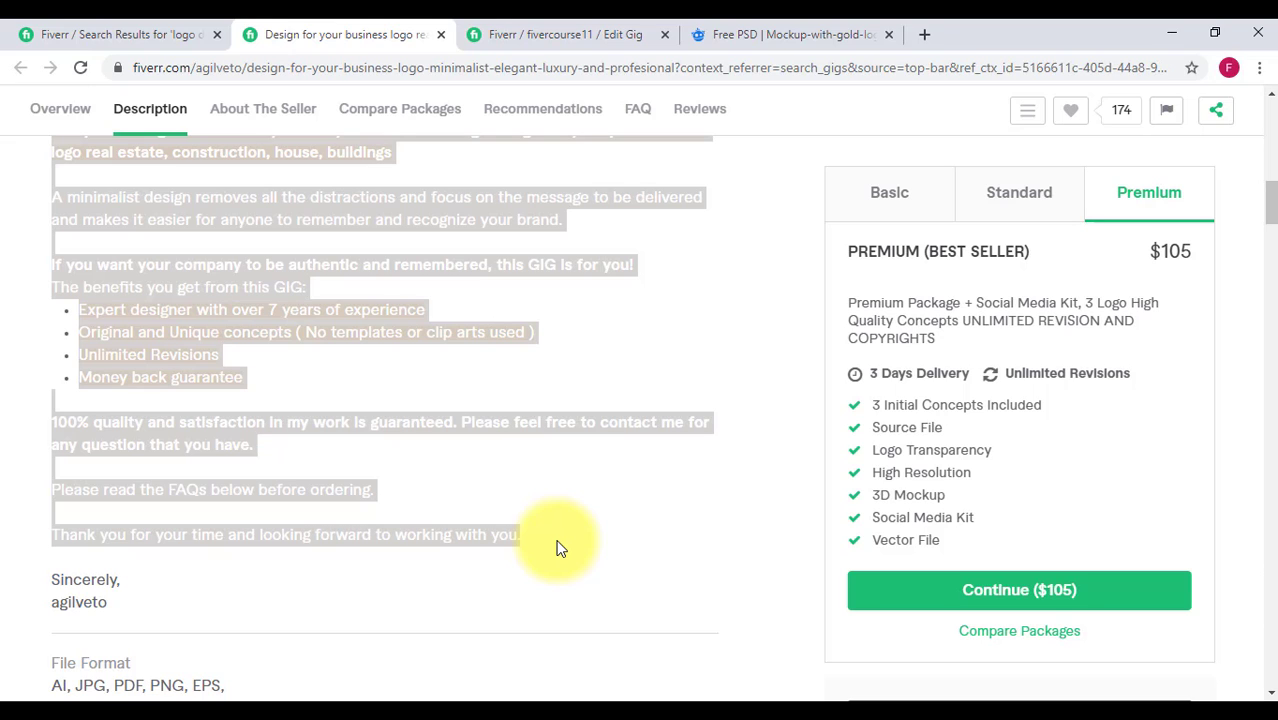
click(605, 32)
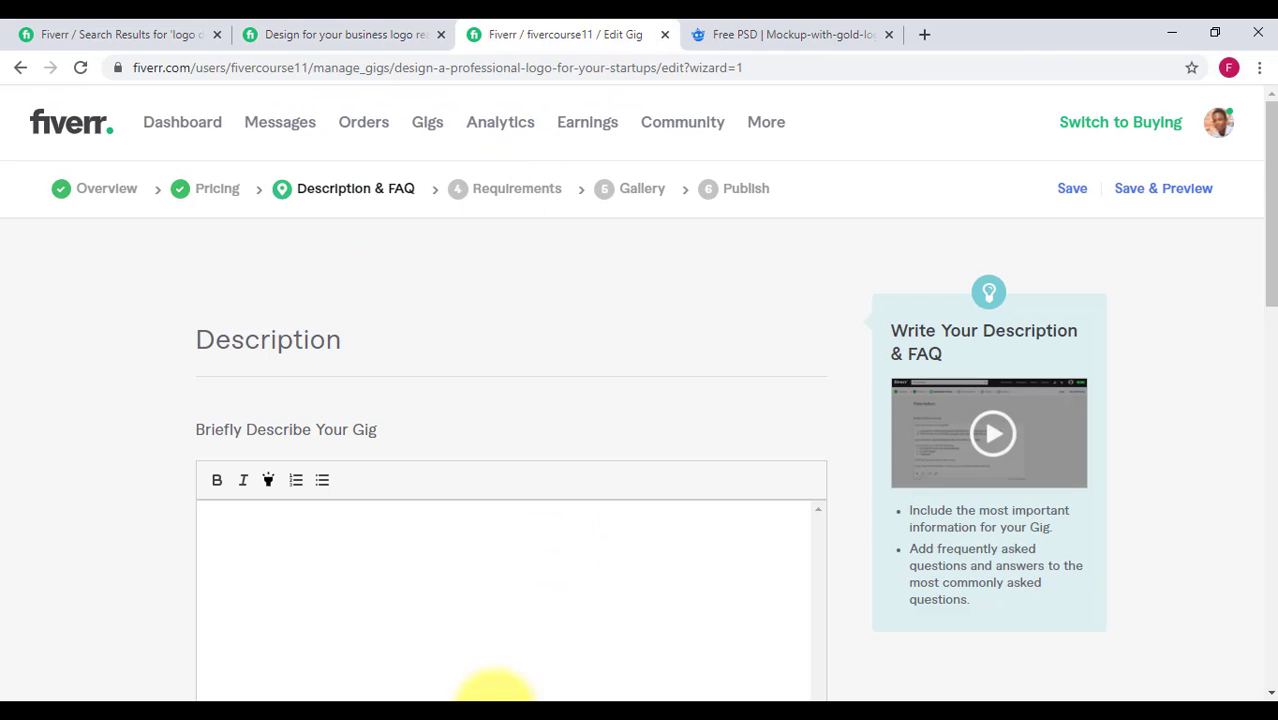
scroll(575, 605, down, 2)
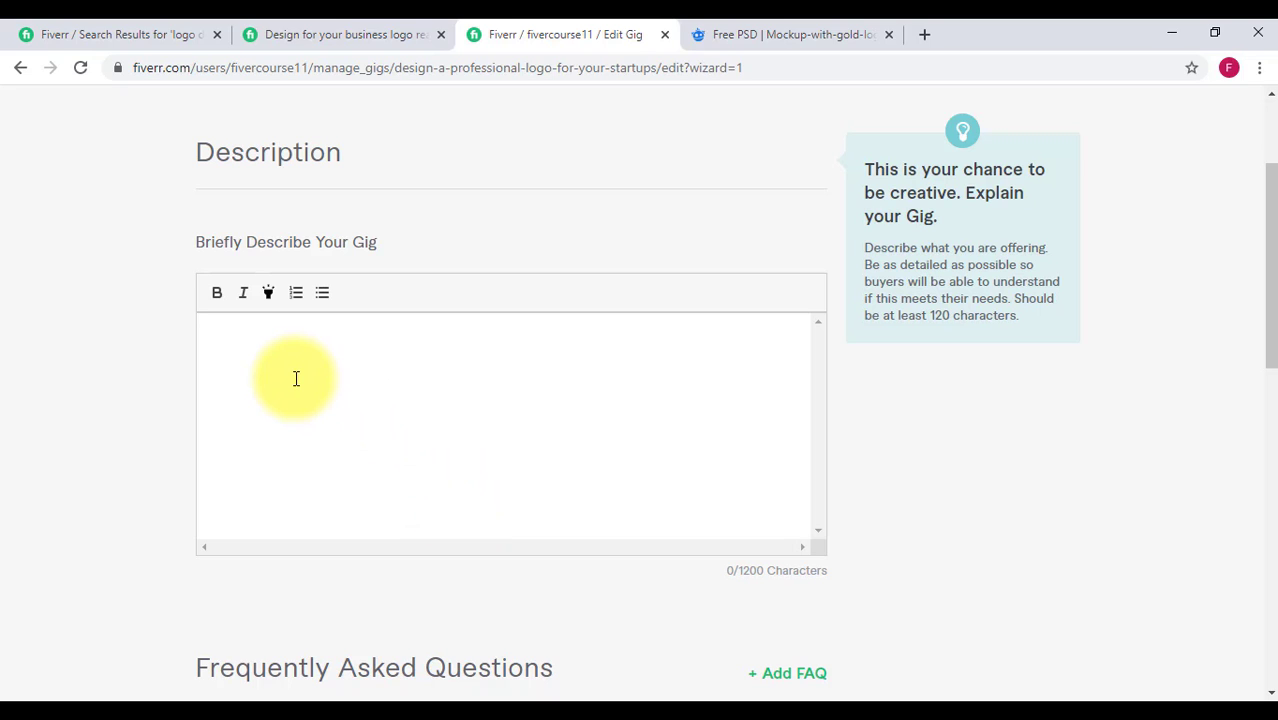
key(ctrl+v)
scroll(471, 462, up, 10)
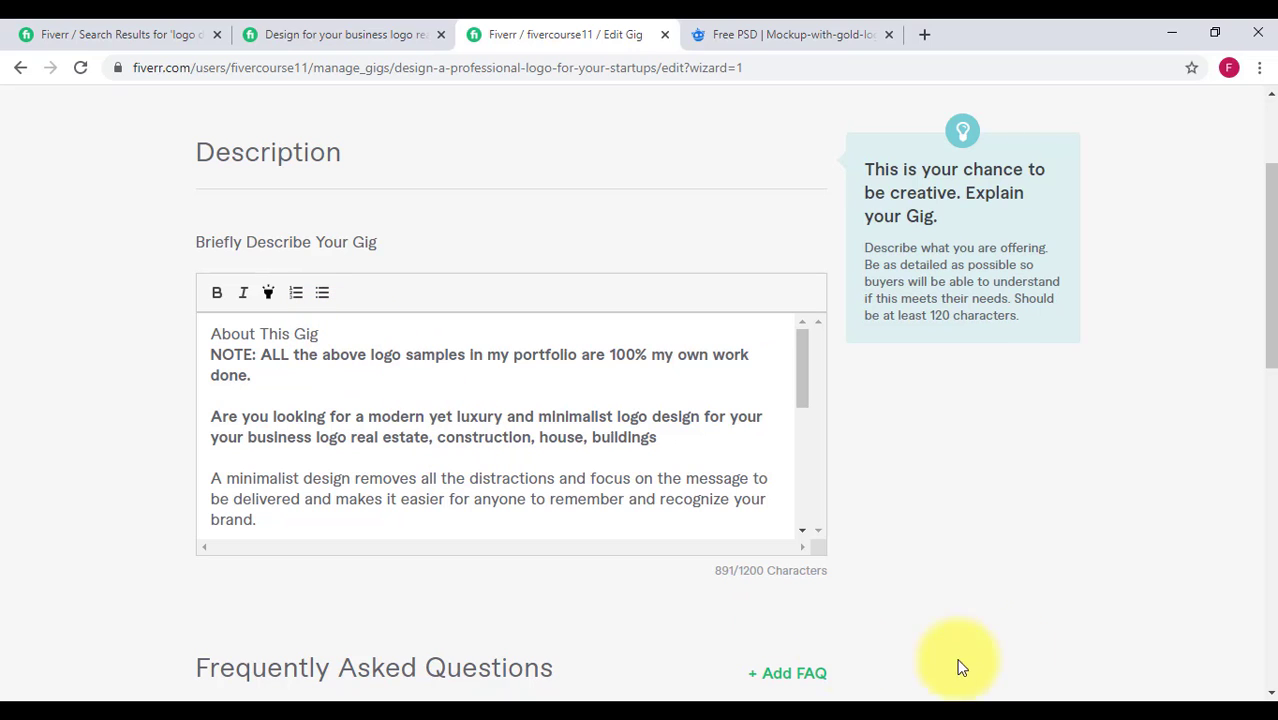
Start a new FAQ entry with the question "WHAT DO I NEED TO DO FOR YOU TO GET MY WORK STARTED"
scroll(559, 640, down, 2)
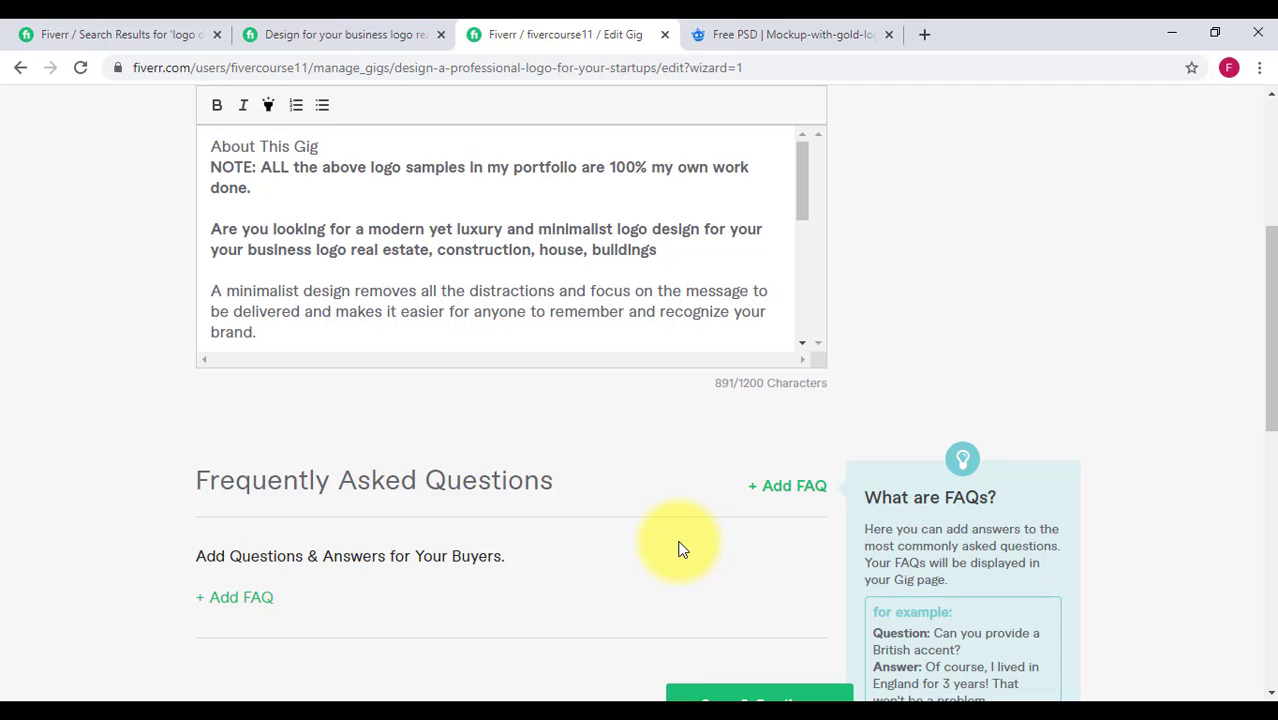
click(790, 489)
scroll(499, 590, down, 3)
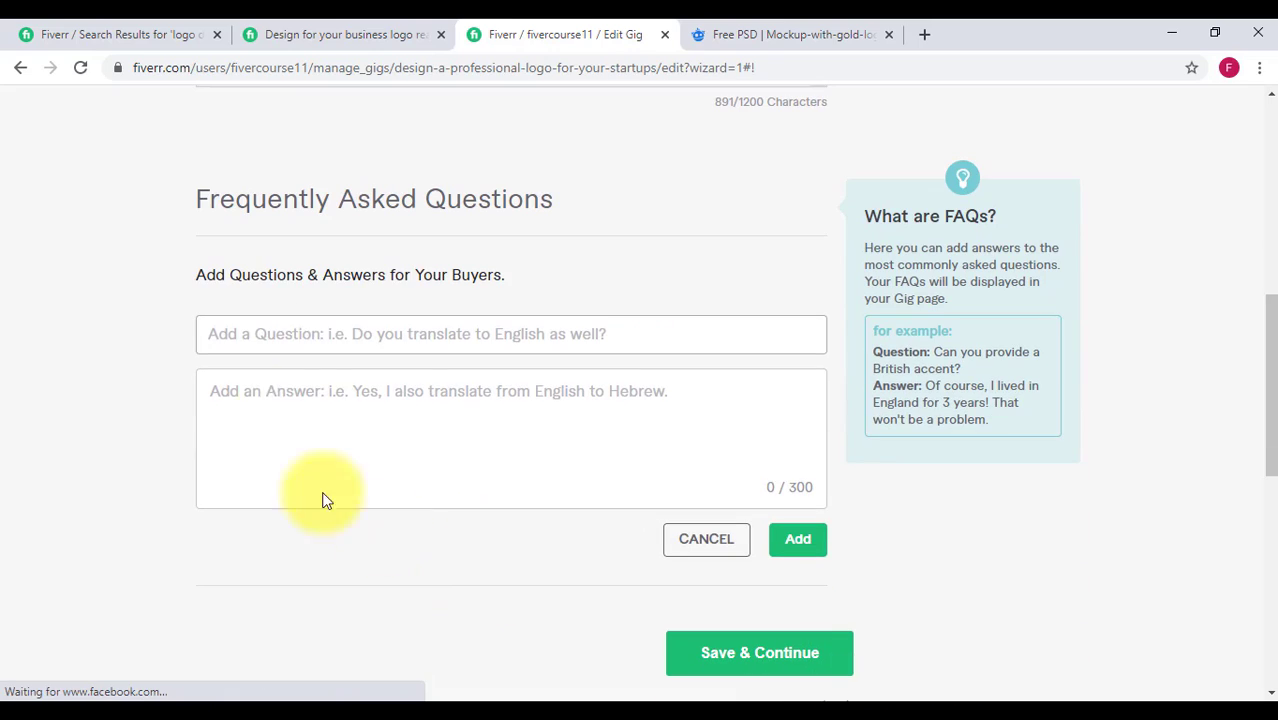
click(267, 331)
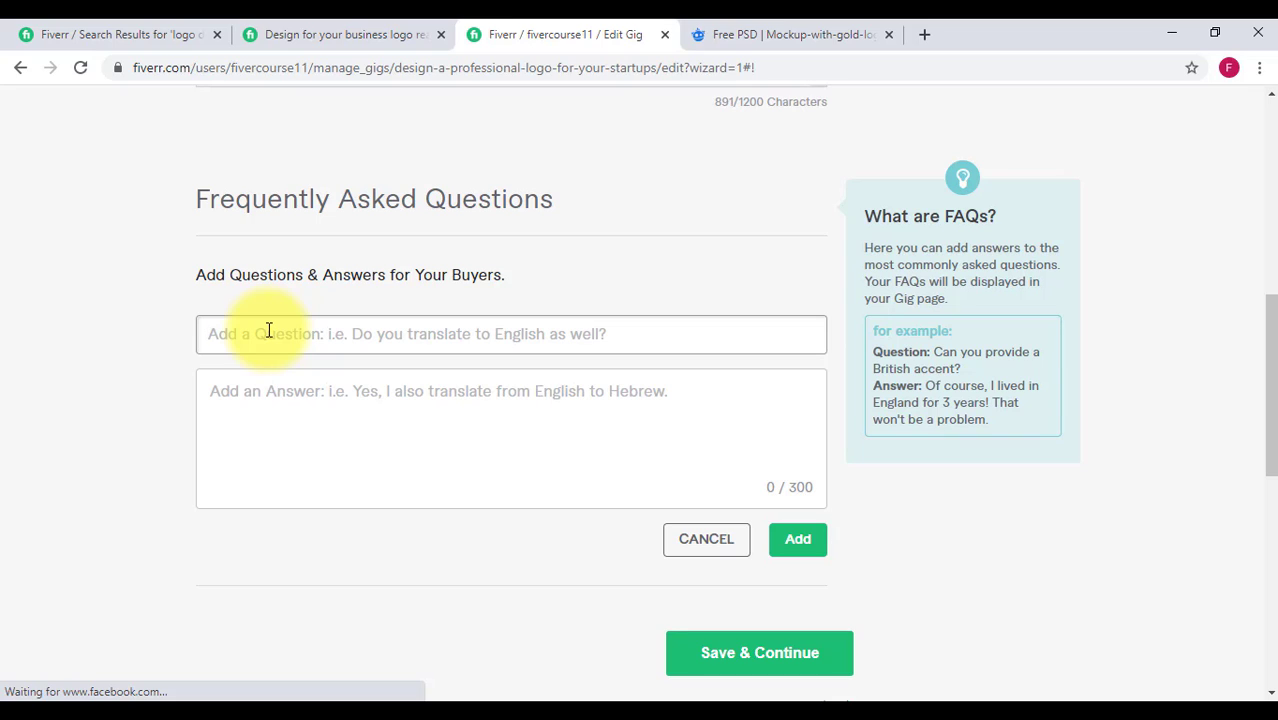
text(WHAT DO)
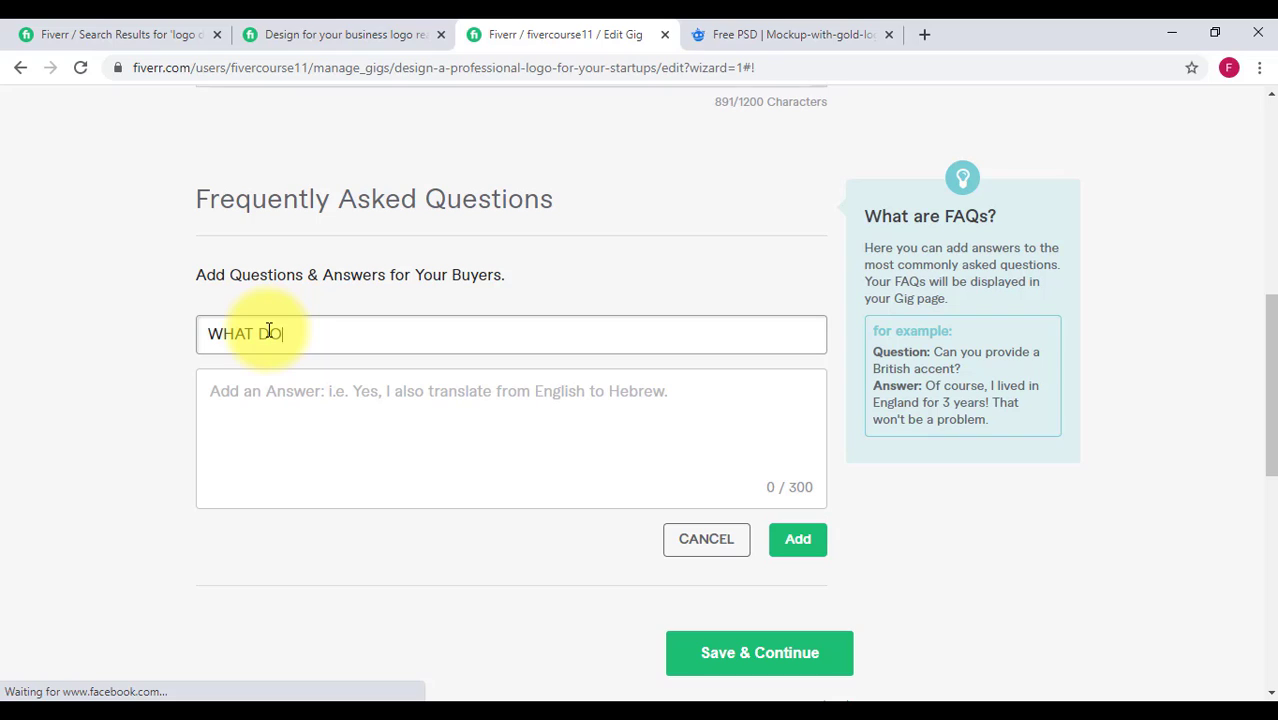
text( I NEED TO DO )
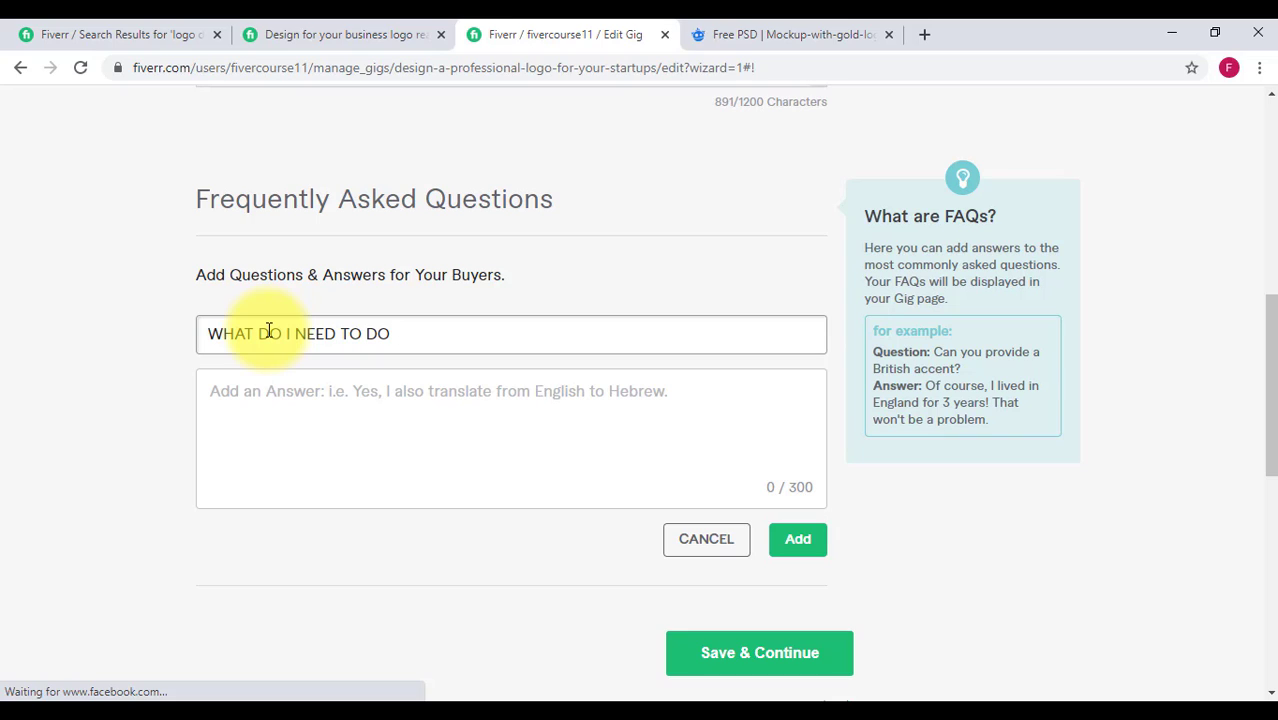
text(FOR YOU TO GET MY)
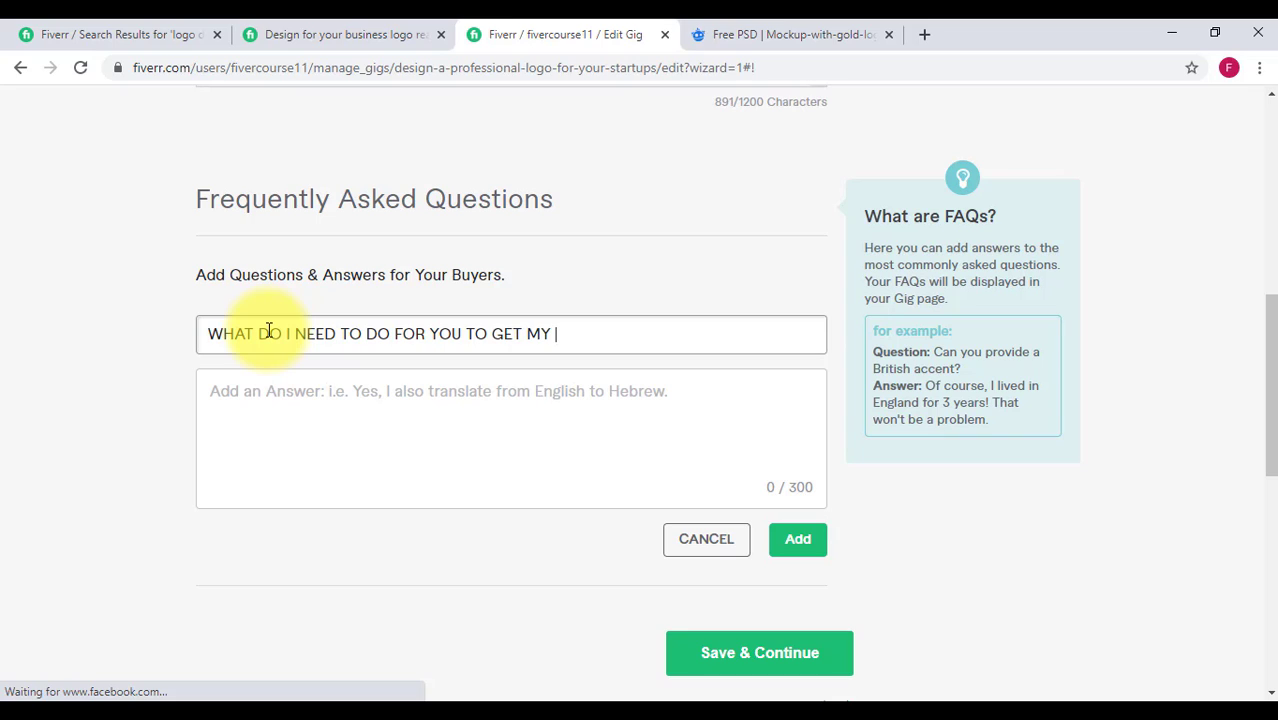
text( E)
key(BackSpace)
text(WORK STARTED)
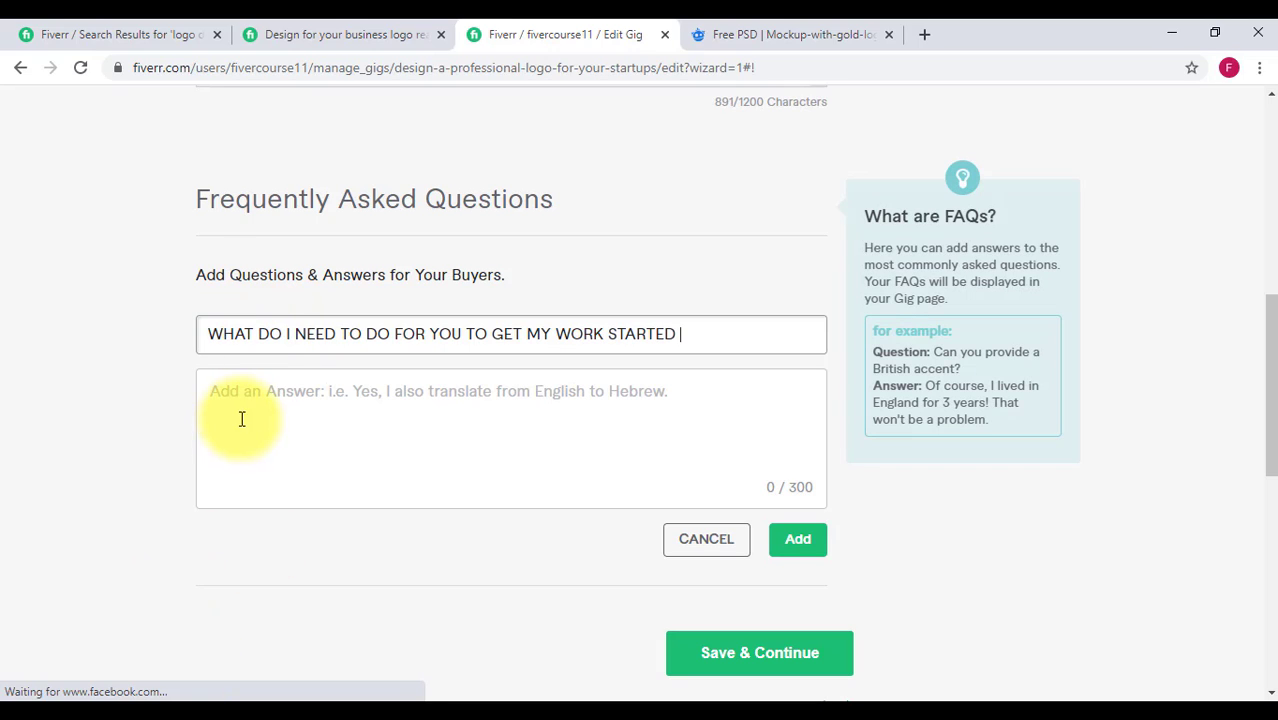
Enter "Send me youir busness destails and name to get started" as the FAQ answer
click(257, 409)
text(S)
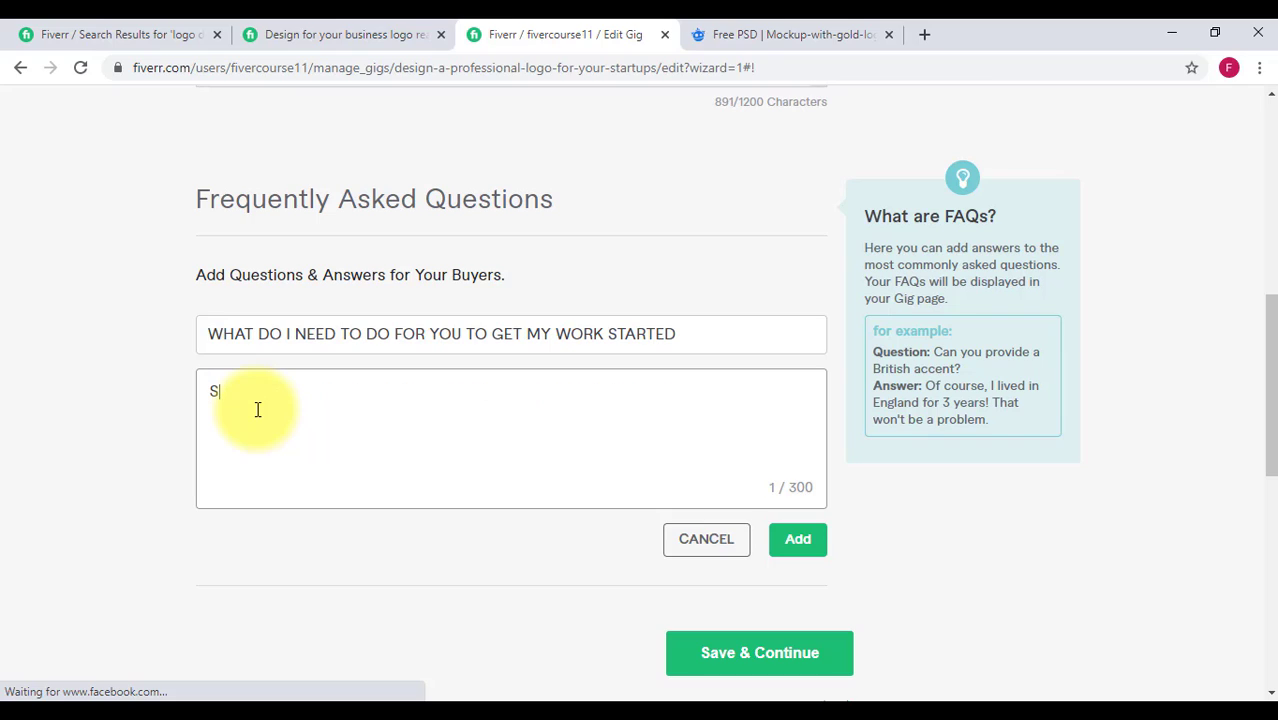
text(ebd me your)
key(BackSpace)
key(BackSpace)
key(BackSpace)
key(BackSpace)
key(BackSpace)
key(BackSpace)
key(BackSpace)
key(BackSpace)
key(BackSpace)
key(BackSpace)
key(BackSpace)
text(end me youir busness)
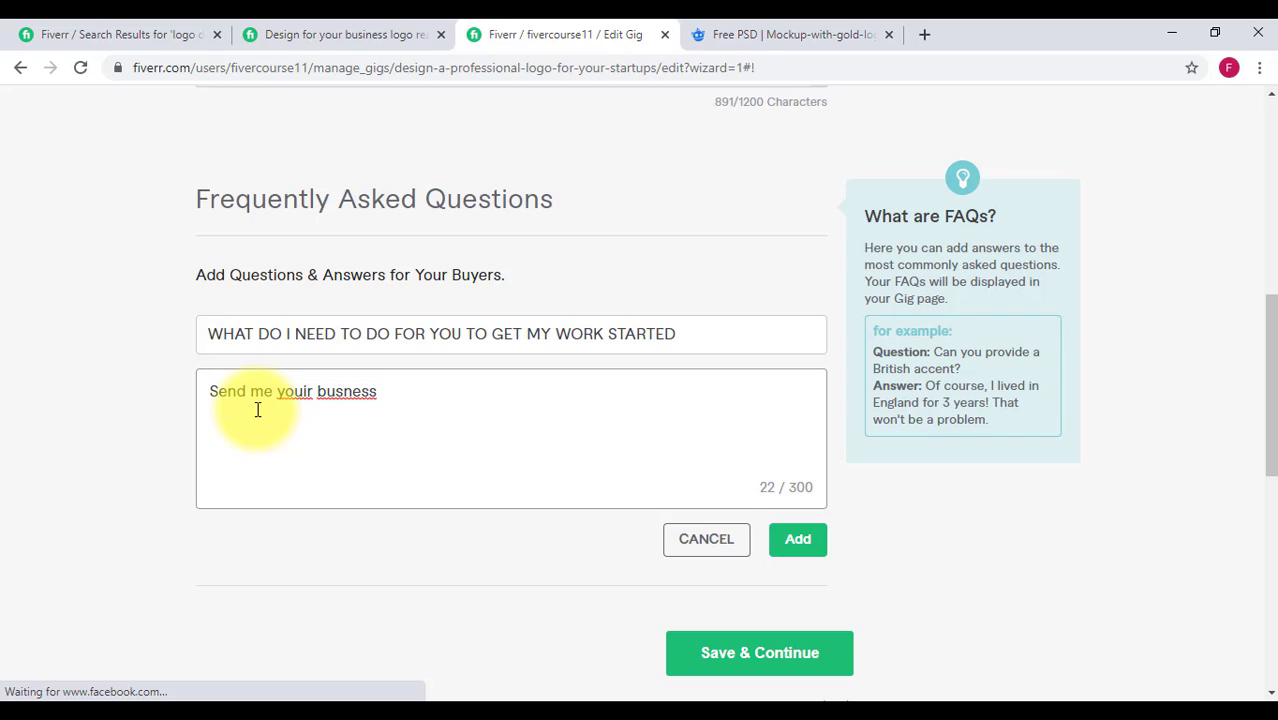
key(BackSpace)
text(destails )
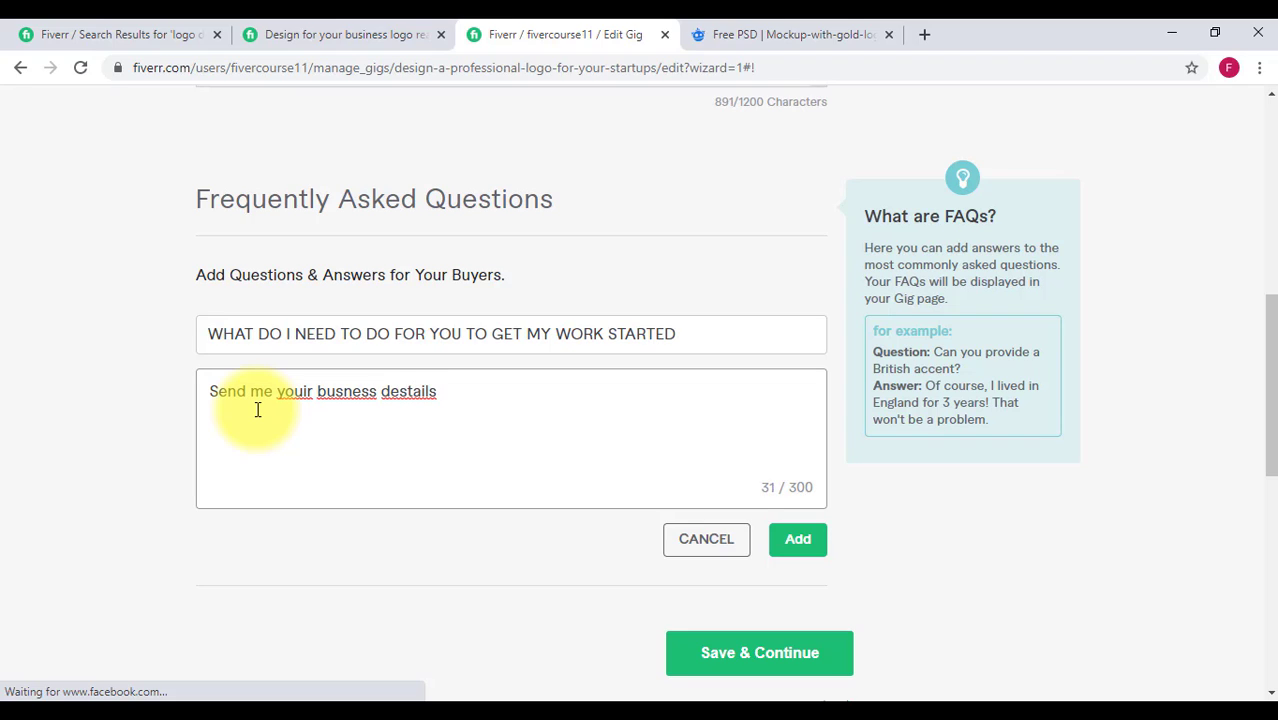
text(and name to get started)
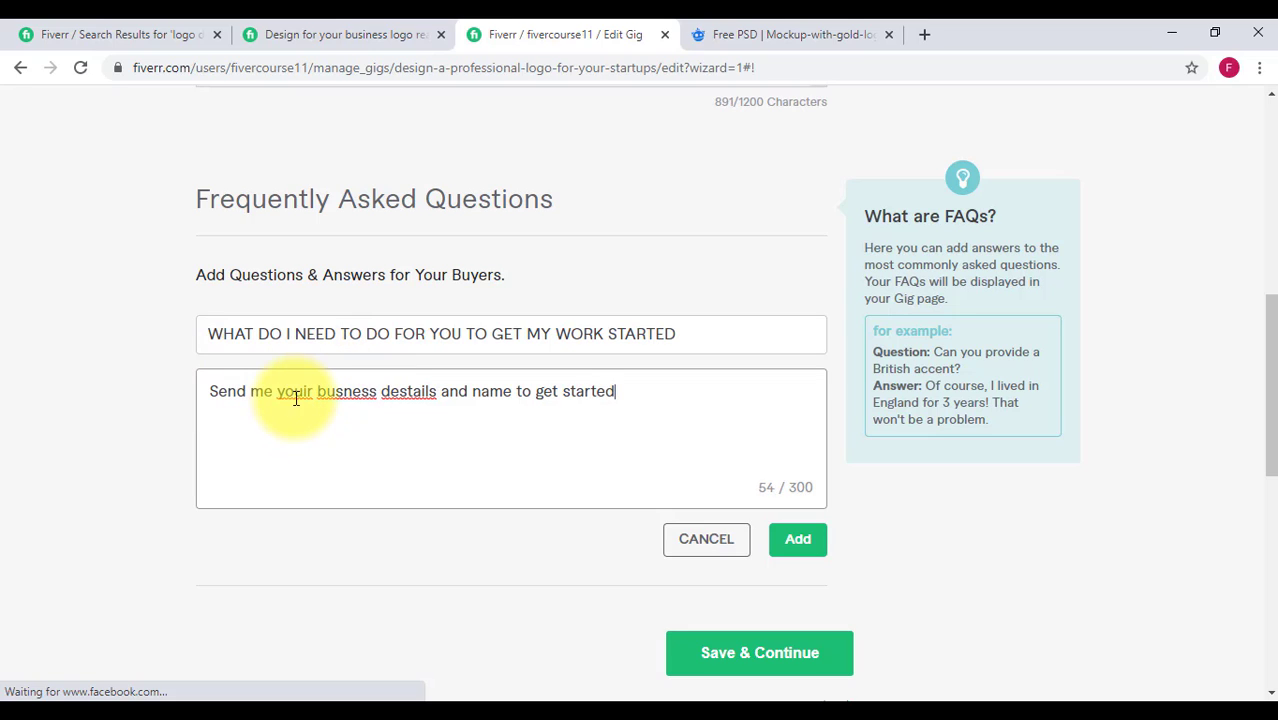
Correct the answer's misspelled words to "your", "business" and "details", and add the question and answer to the gig's FAQ
right_click(297, 388)
click(318, 404)
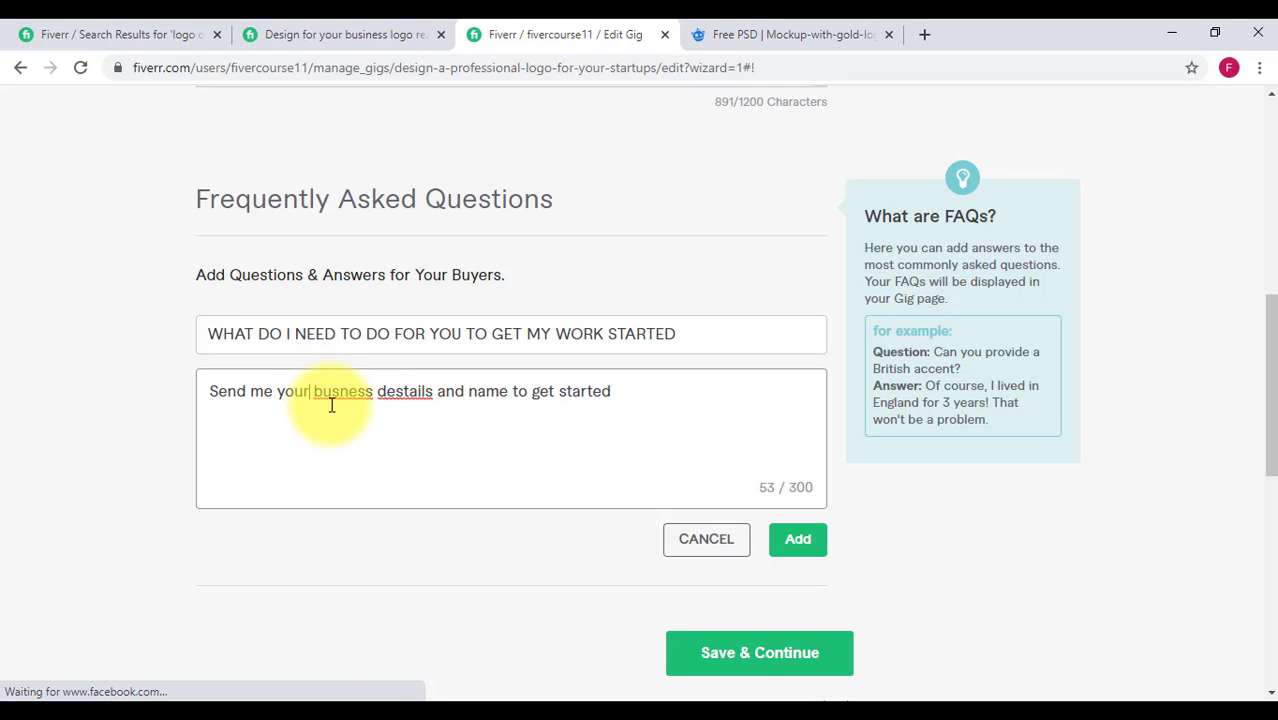
right_click(347, 392)
click(421, 408)
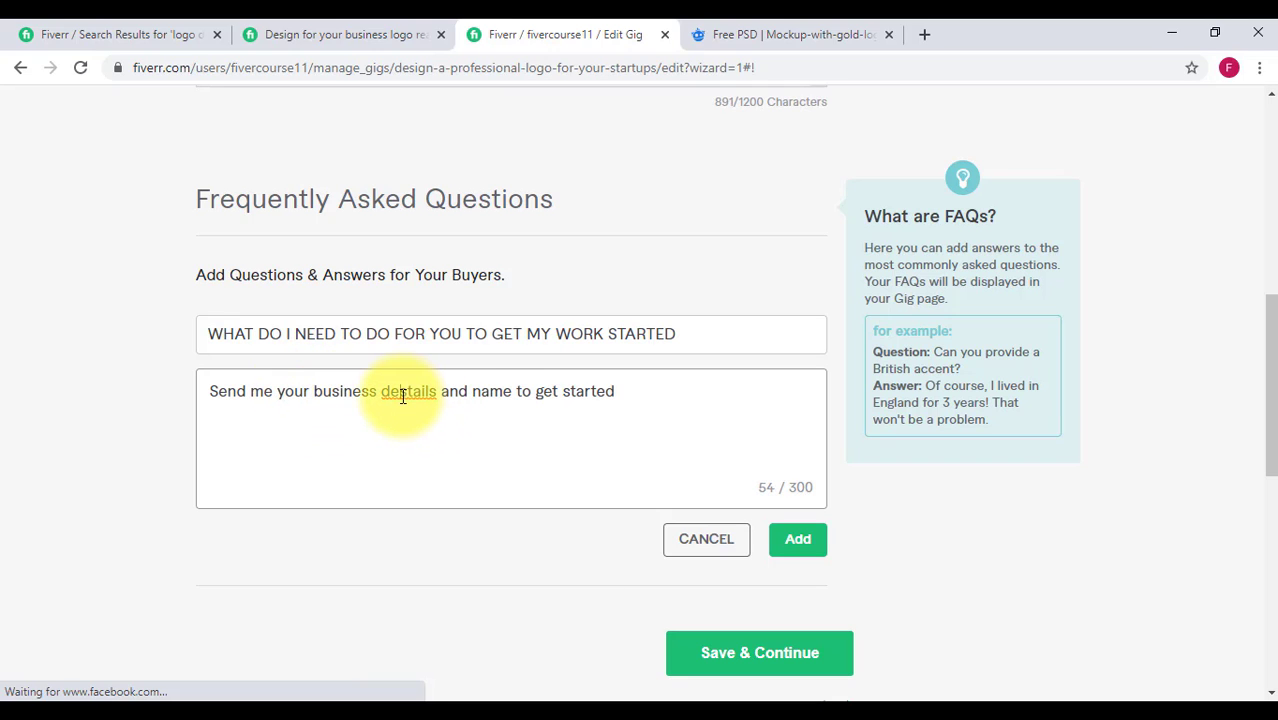
right_click(412, 394)
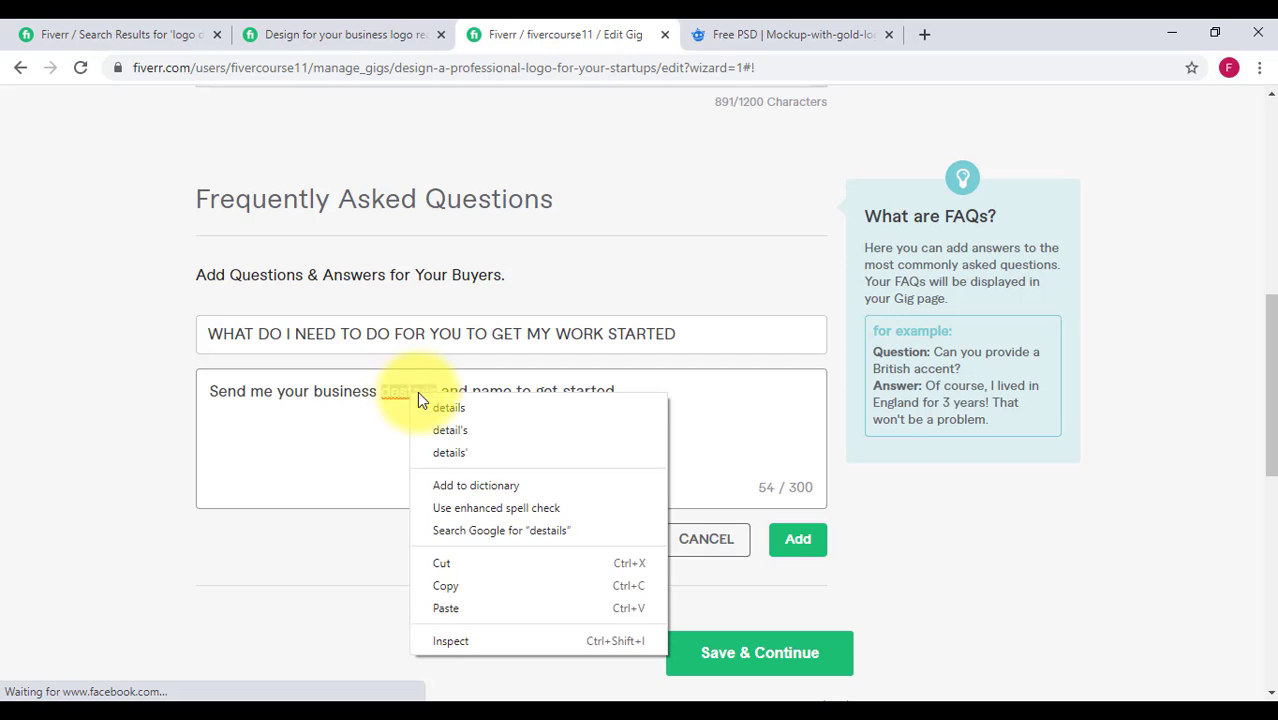
click(444, 407)
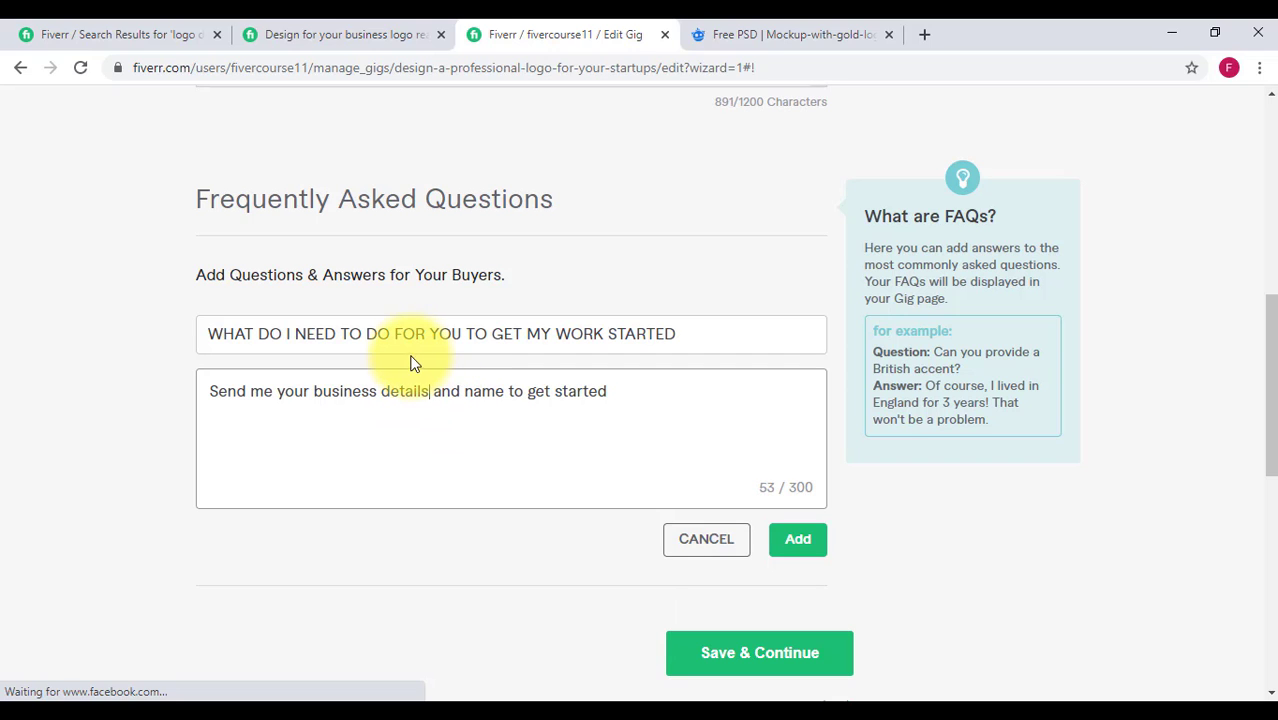
click(812, 541)
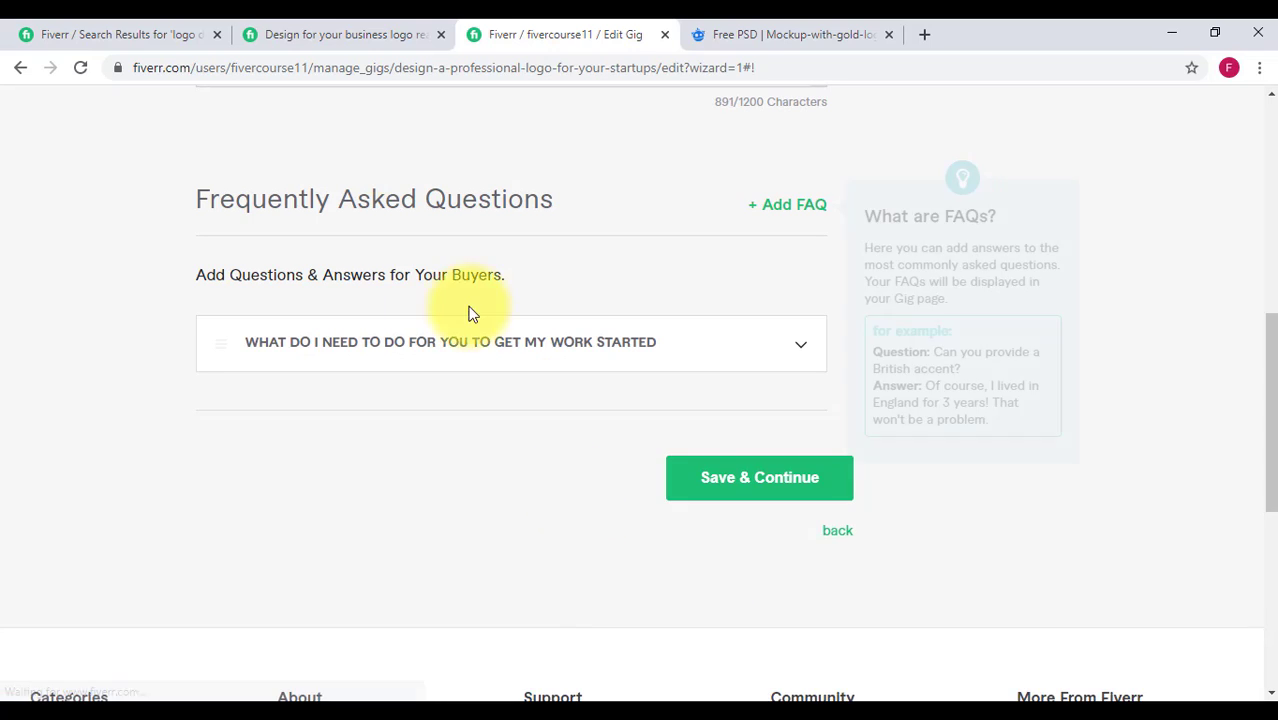
Examine the FAQ section of the reference gig, including the answers about the Stationery Designs extra and the Social Media kit
click(328, 34)
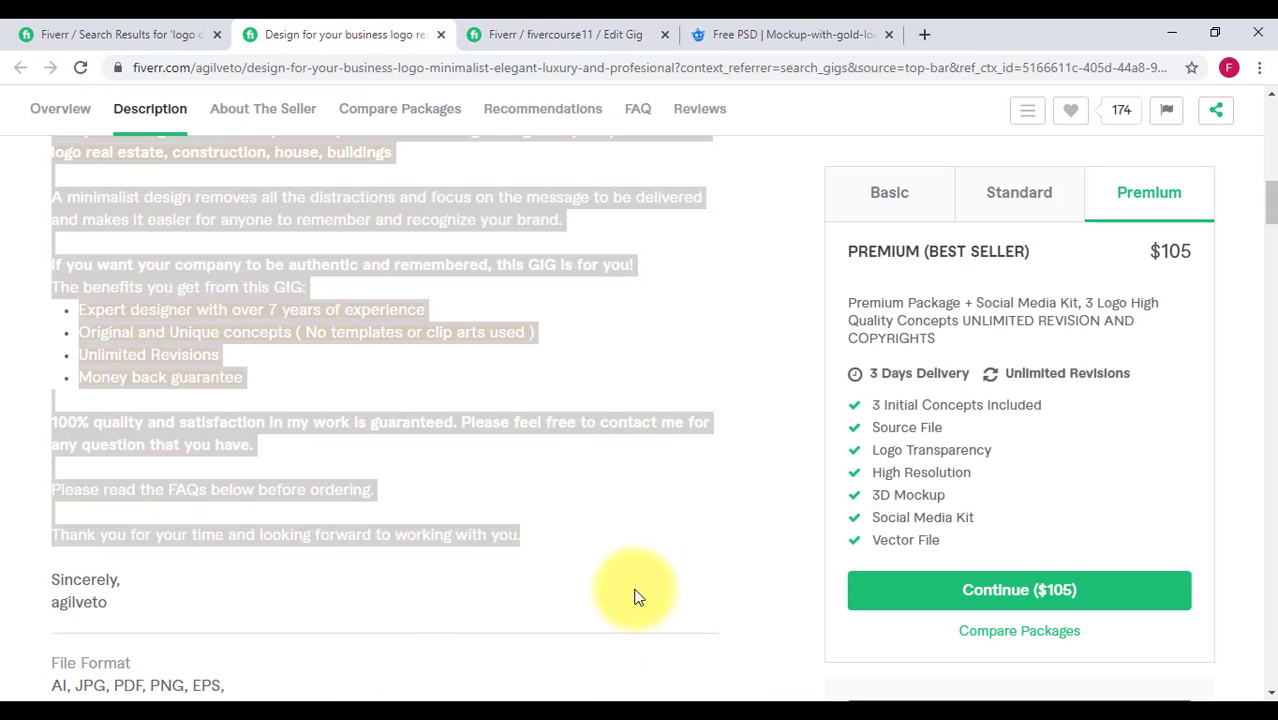
scroll(434, 512, down, 15)
scroll(426, 513, up, 2)
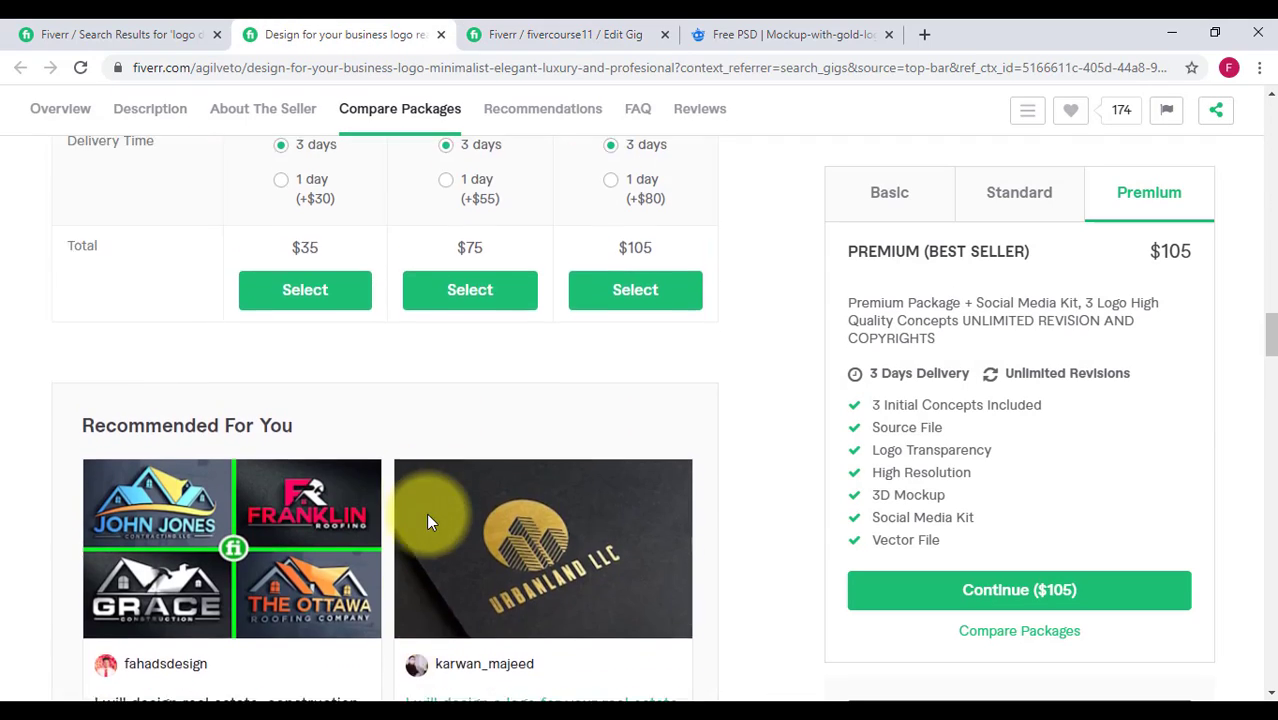
scroll(260, 524, up, 1)
scroll(266, 514, down, 3)
scroll(271, 506, up, 5)
scroll(270, 510, down, 10)
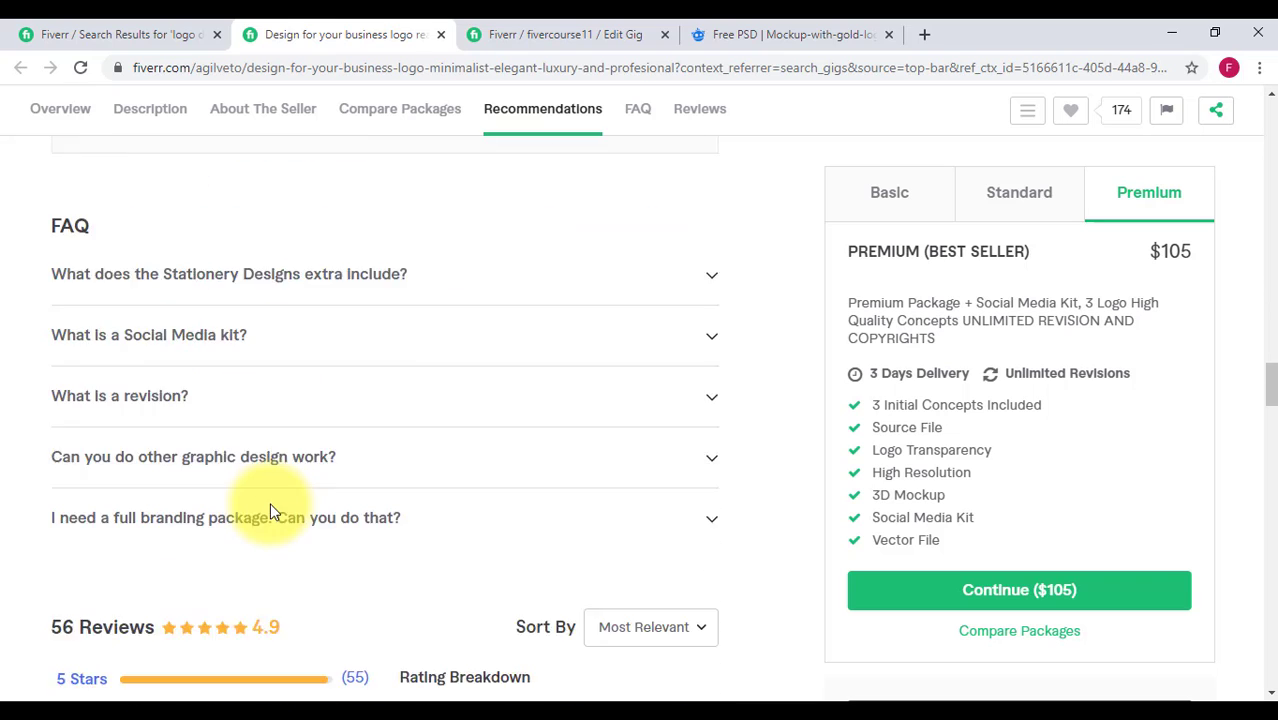
scroll(271, 508, up, 5)
scroll(274, 471, down, 5)
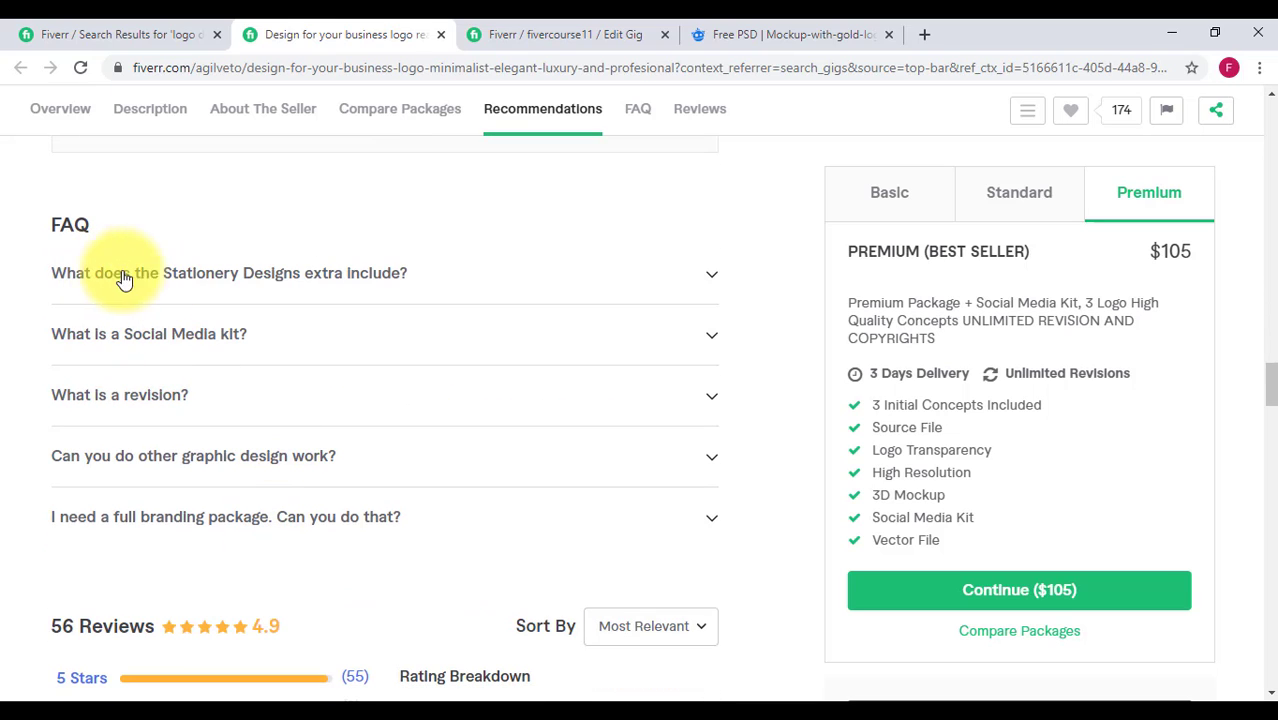
click(365, 290)
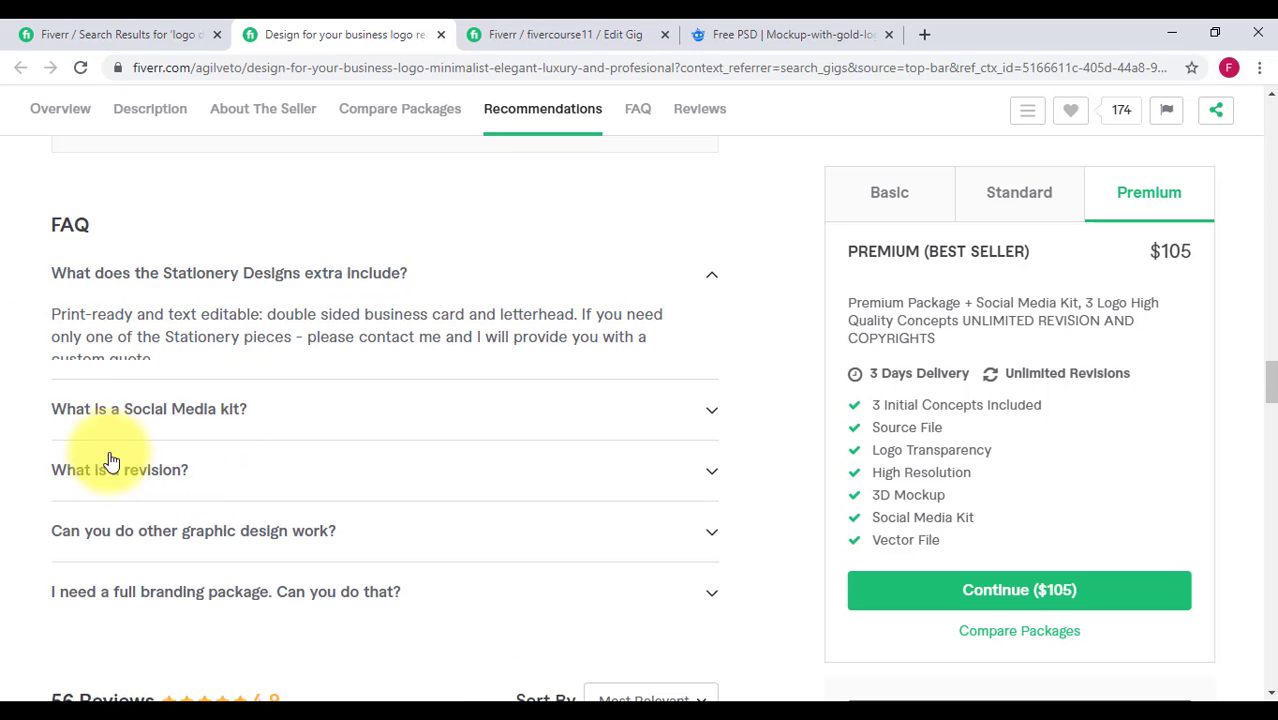
click(176, 447)
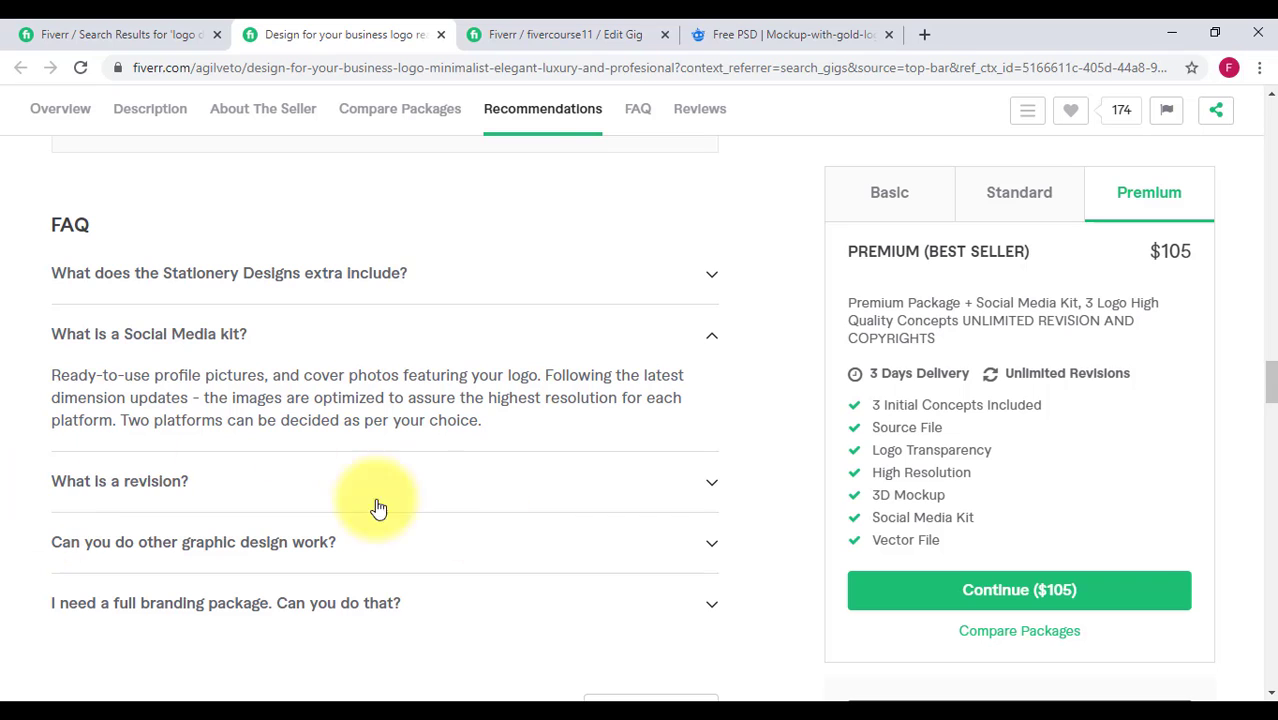
Return to your own gig, save its description and FAQ, and continue to the Requirements stage
click(573, 31)
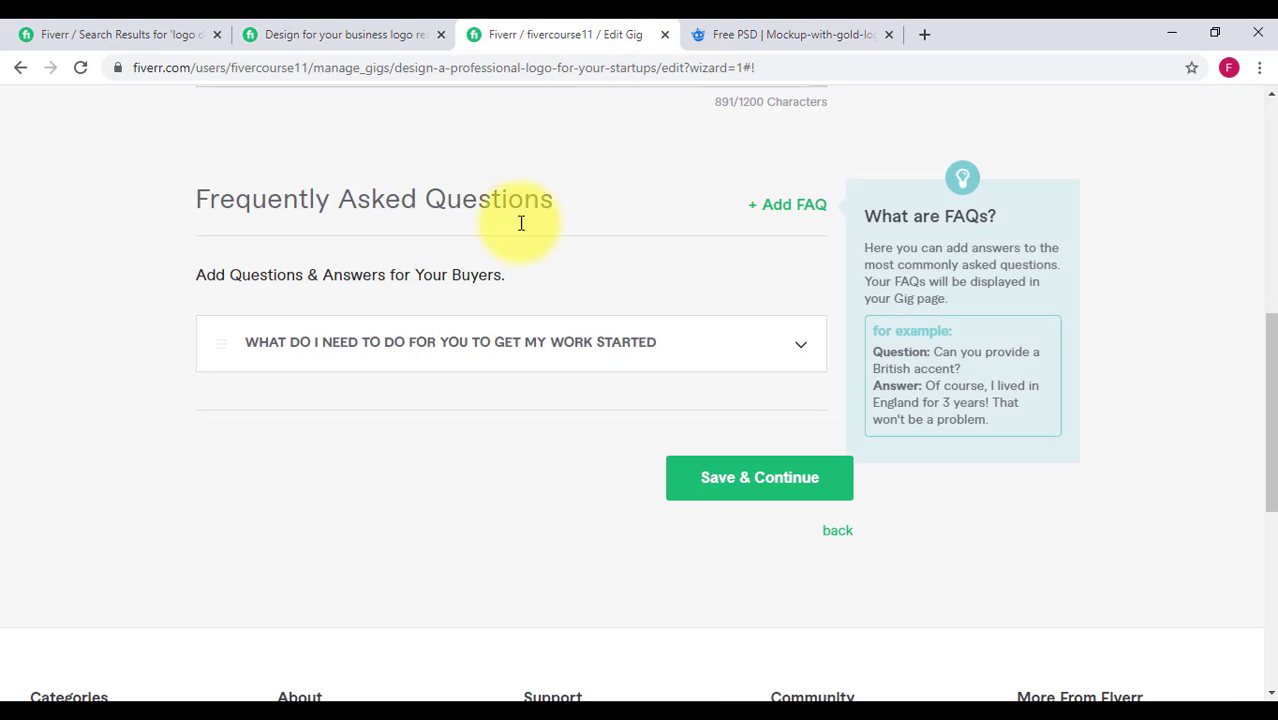
scroll(502, 200, up, 5)
scroll(501, 197, down, 5)
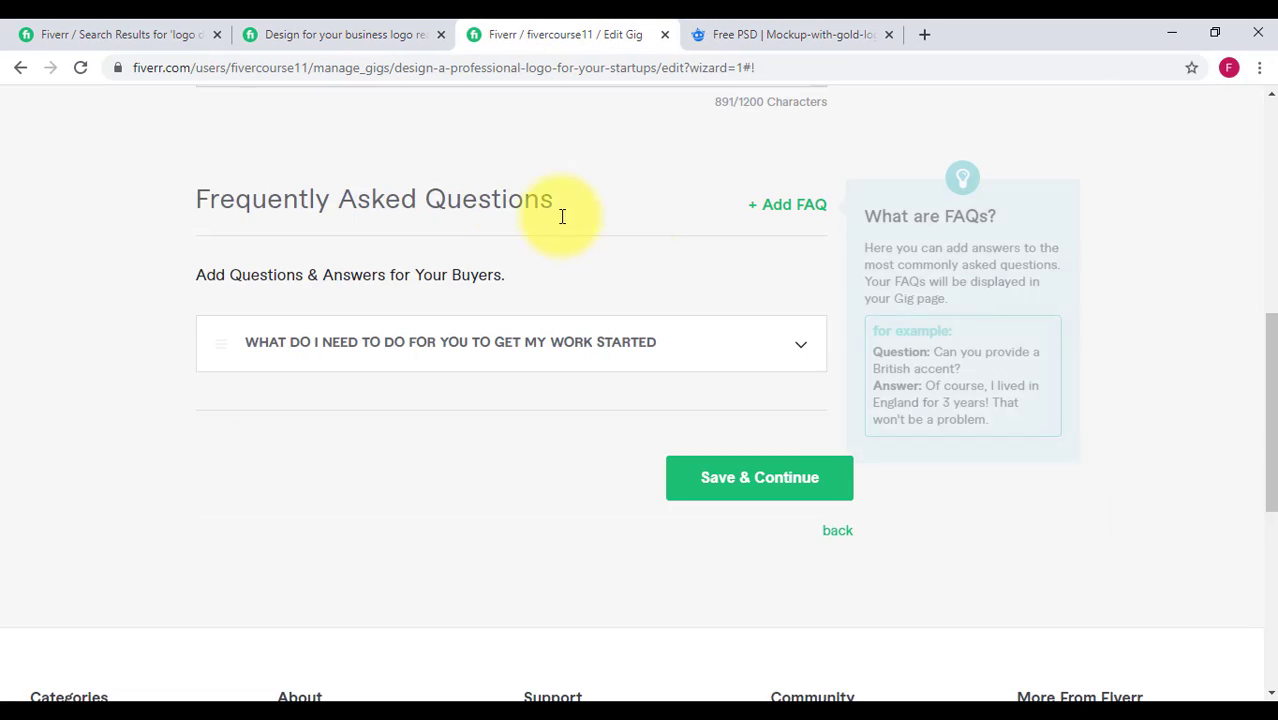
click(795, 477)
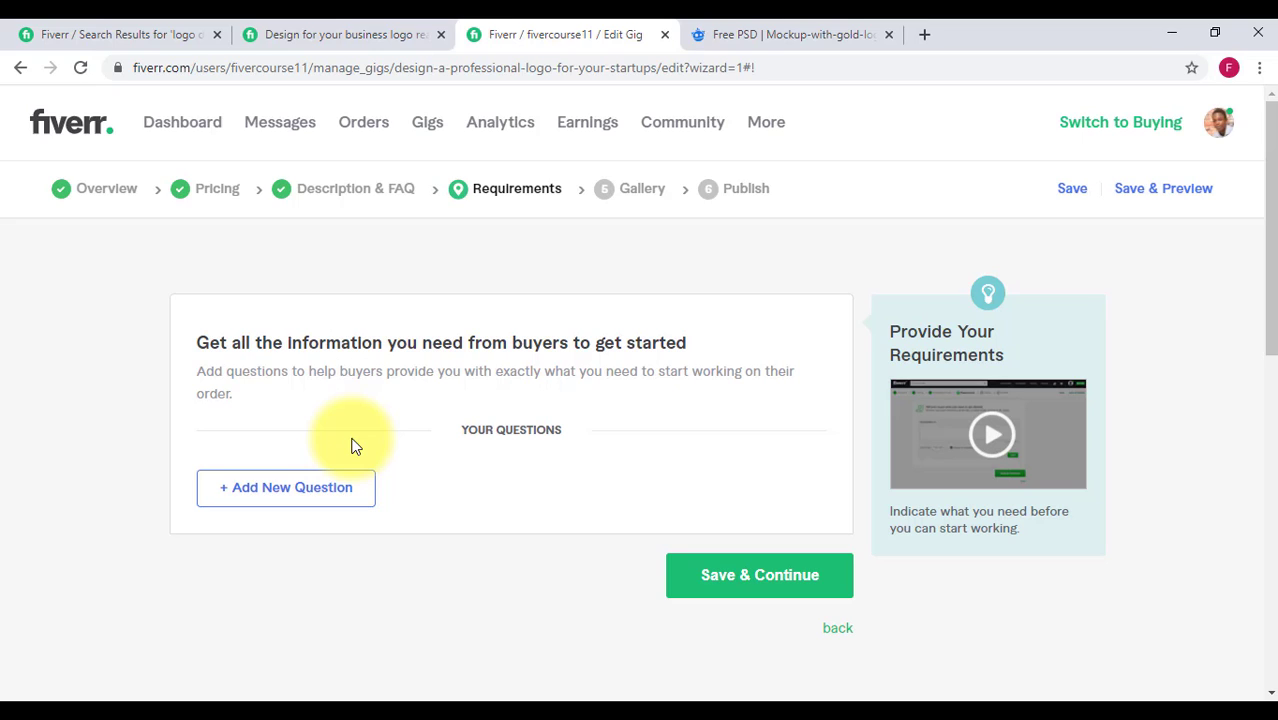
Add the required free-text buyer question "send me a text", save the requirements and continue to the Gallery stage
click(342, 488)
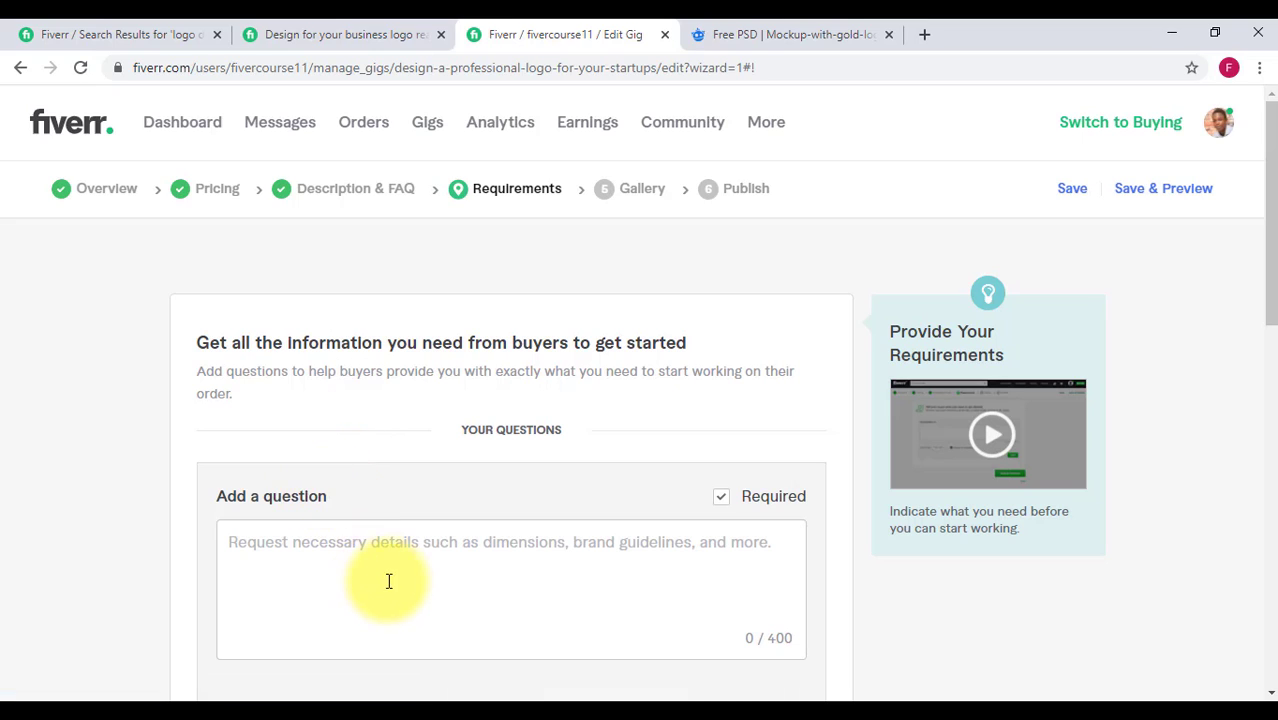
click(390, 574)
text(send me a text)
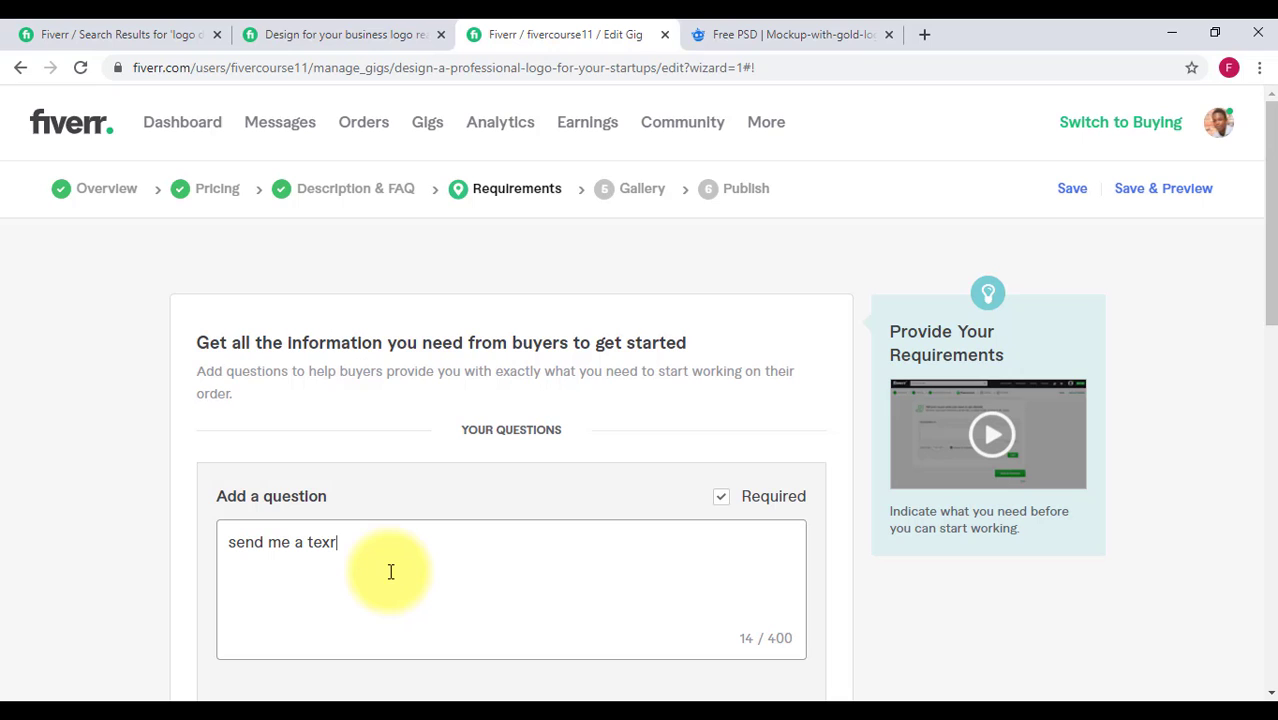
scroll(880, 600, down, 4)
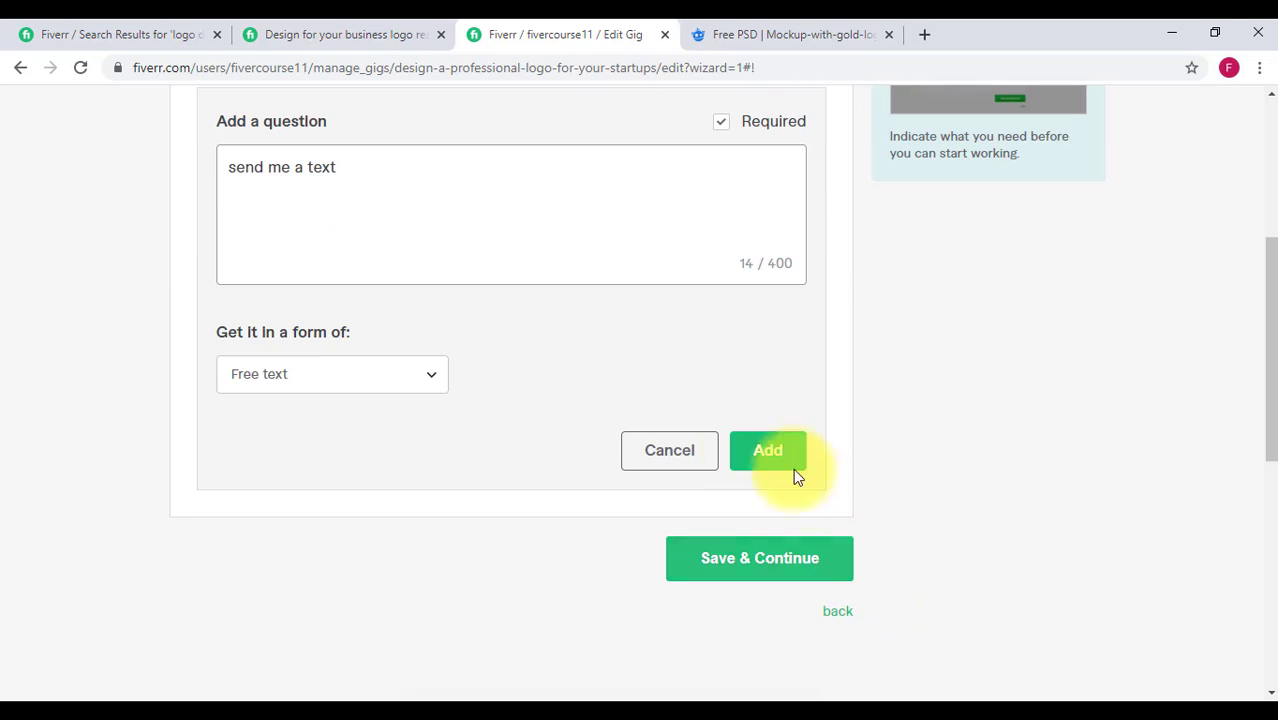
click(760, 455)
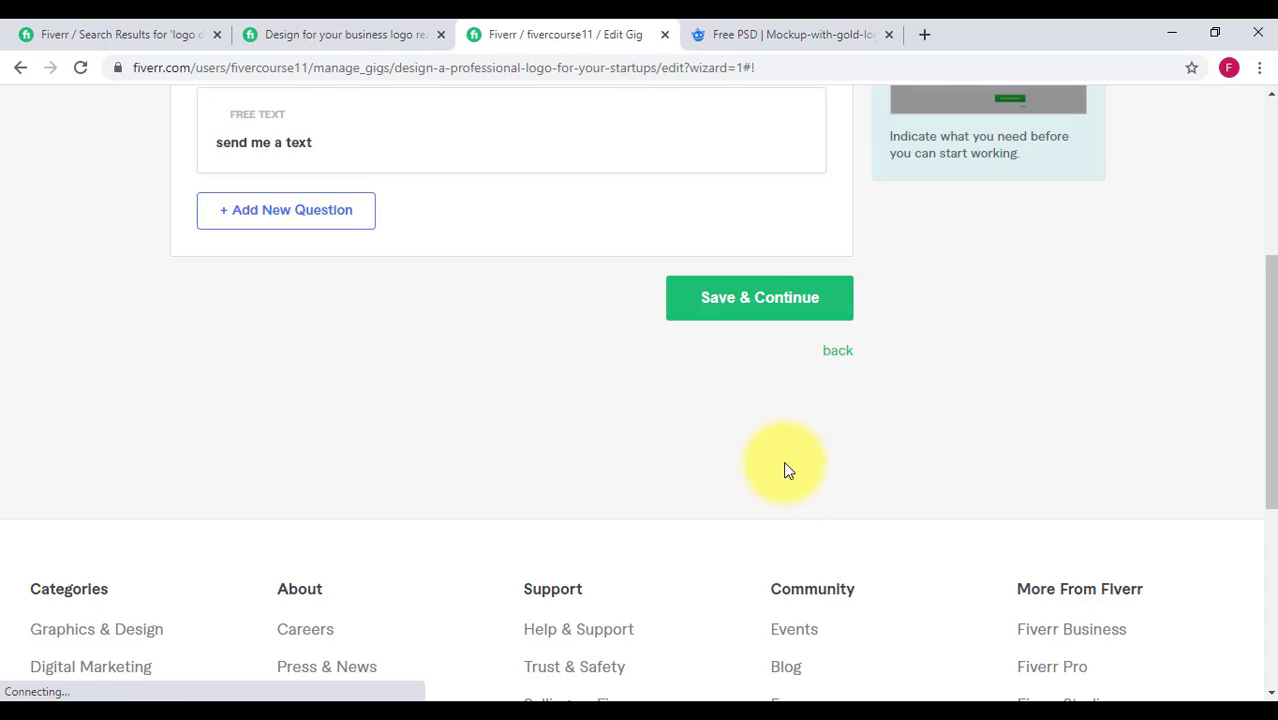
click(745, 298)
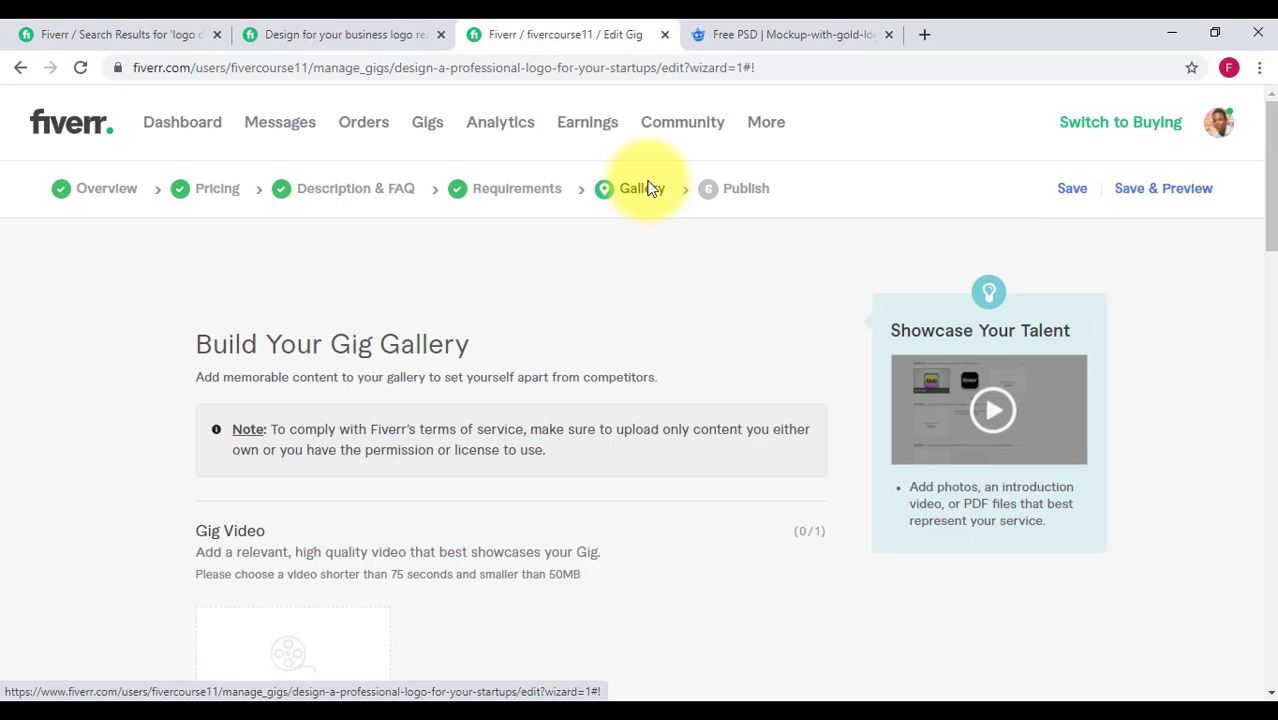
Look through the reference gig's gallery images, description and package comparison for ideas on presenting your own gig
click(398, 32)
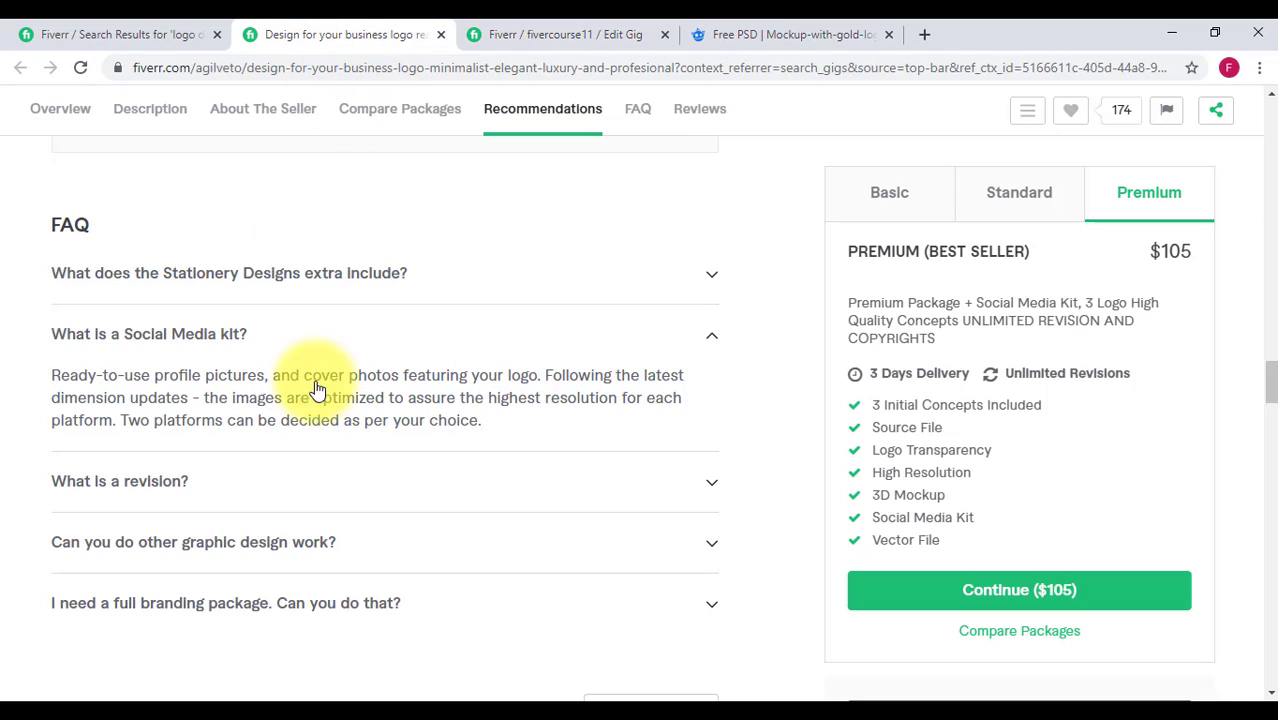
scroll(297, 318, up, 15)
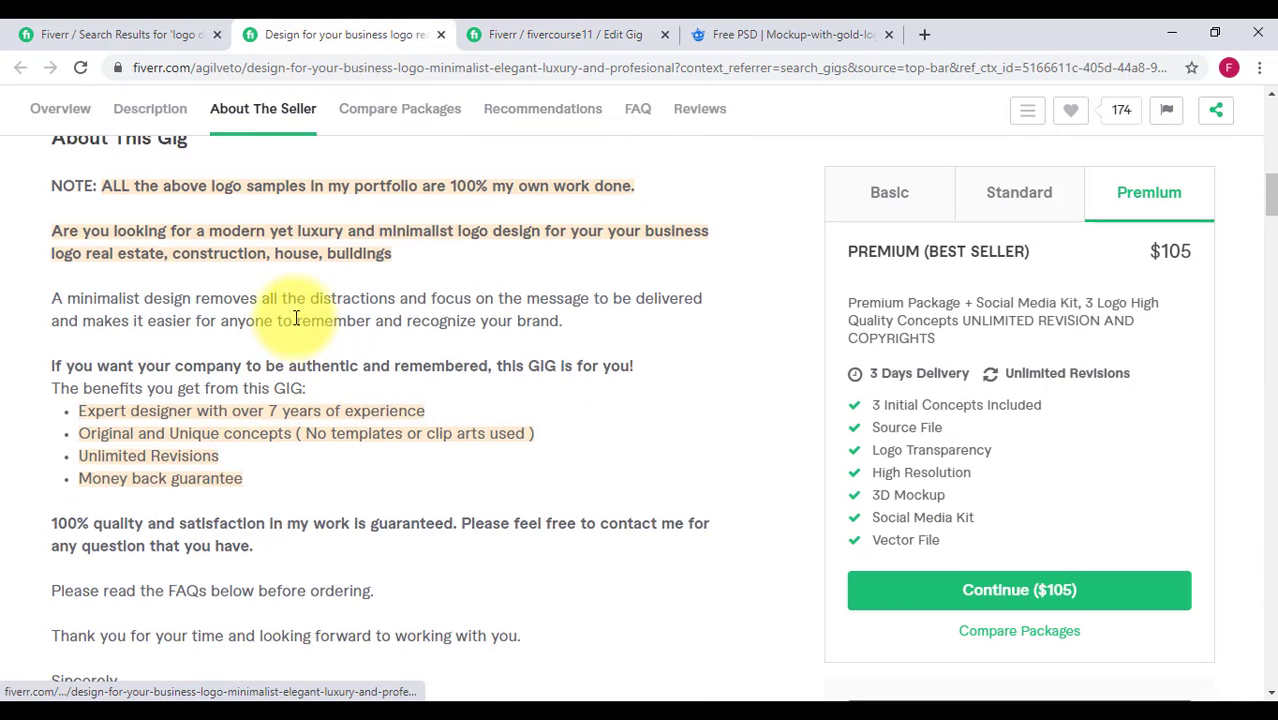
scroll(296, 318, up, 10)
scroll(427, 310, down, 3)
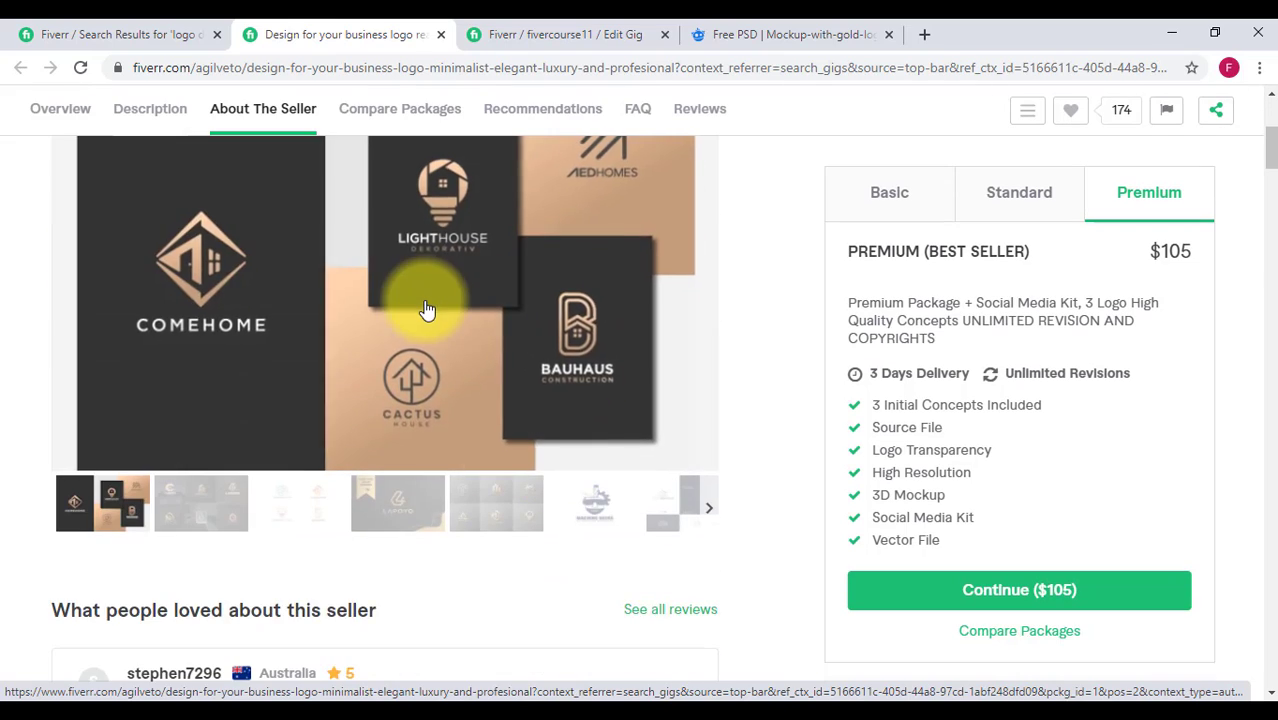
scroll(427, 310, up, 3)
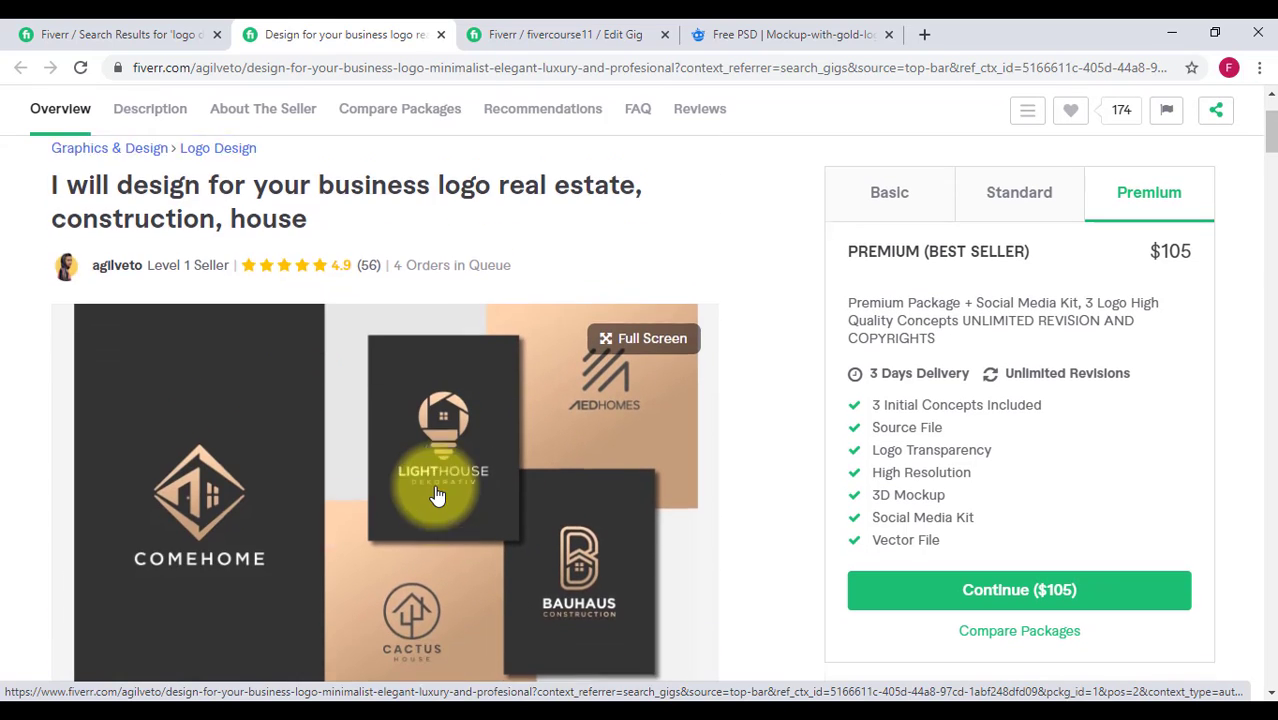
scroll(420, 460, down, 1)
scroll(368, 424, down, 4)
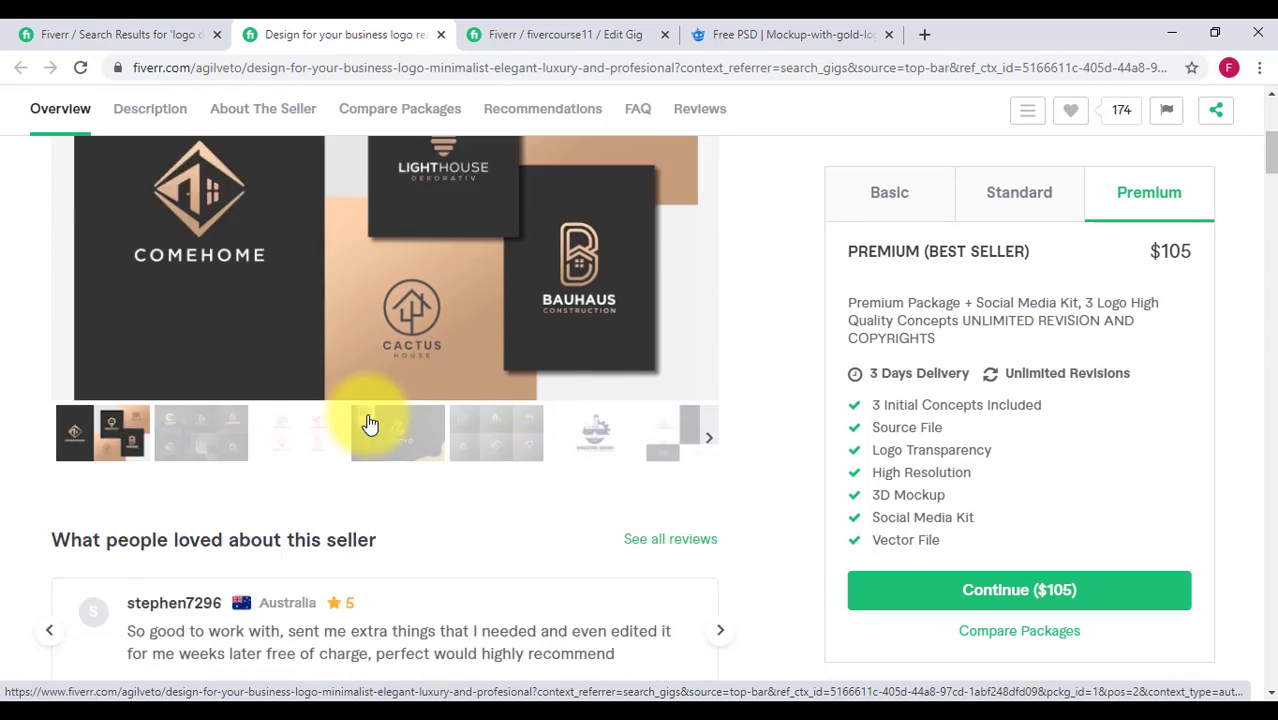
scroll(368, 424, down, 10)
scroll(366, 428, up, 2)
scroll(366, 428, down, 2)
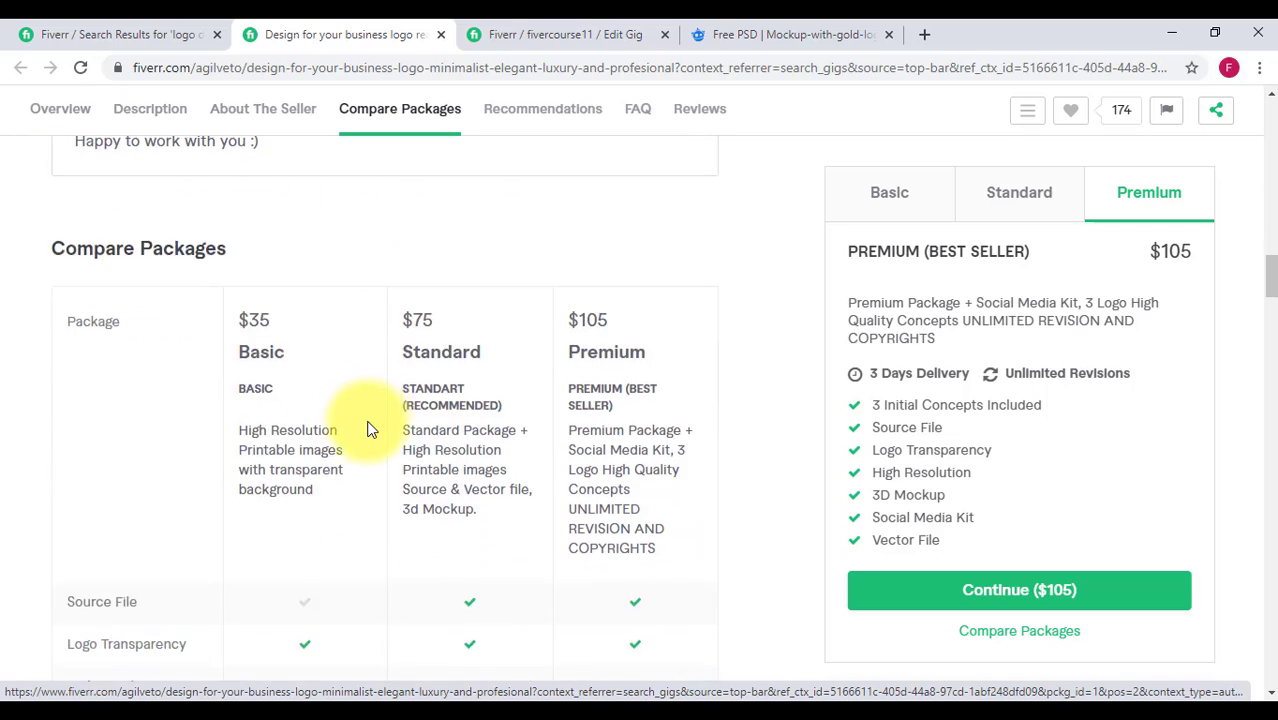
scroll(368, 428, up, 4)
scroll(368, 428, up, 3)
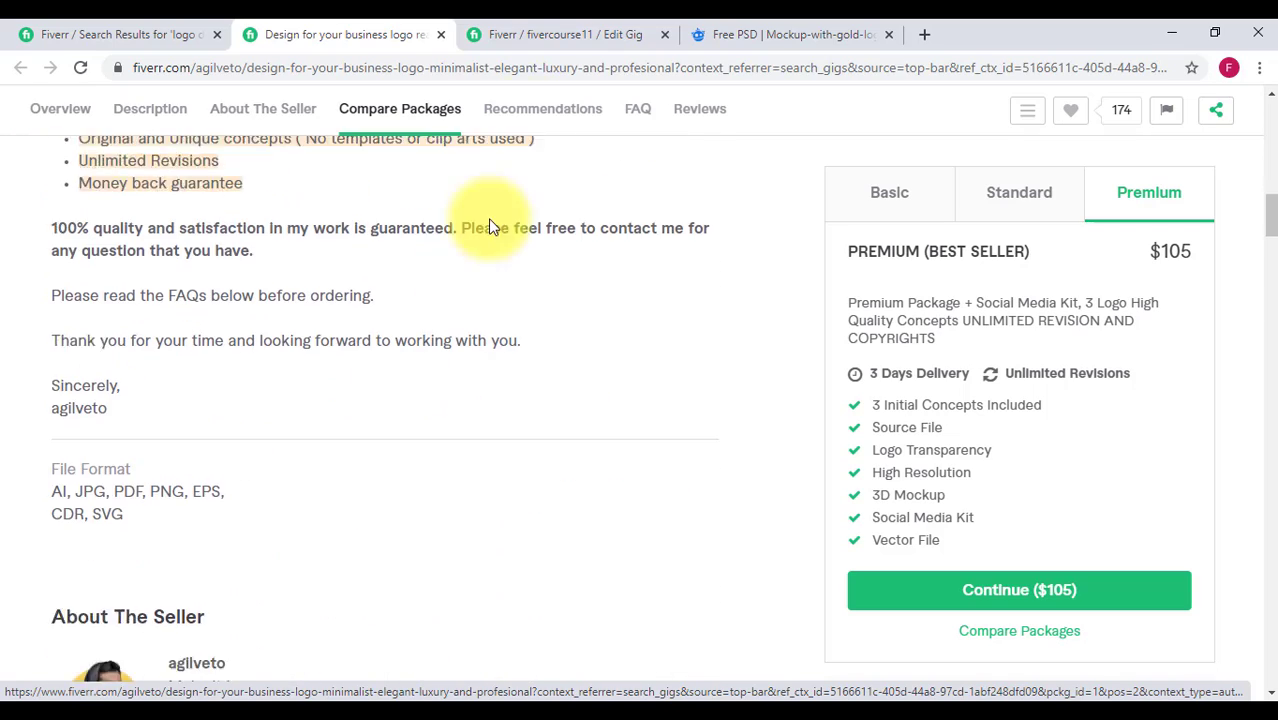
Switch to the Freepik page with the gold logo mockup
click(558, 32)
click(820, 35)
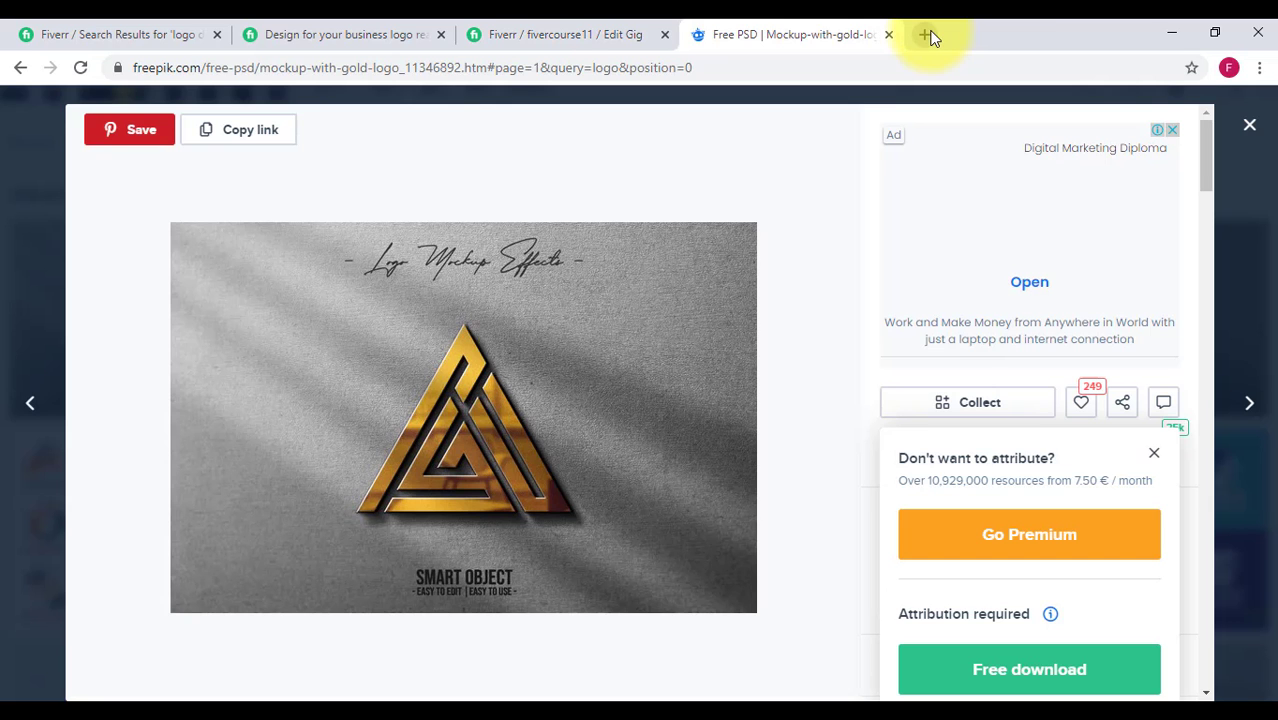
Try to open canvas.com in a new browser tab
click(925, 34)
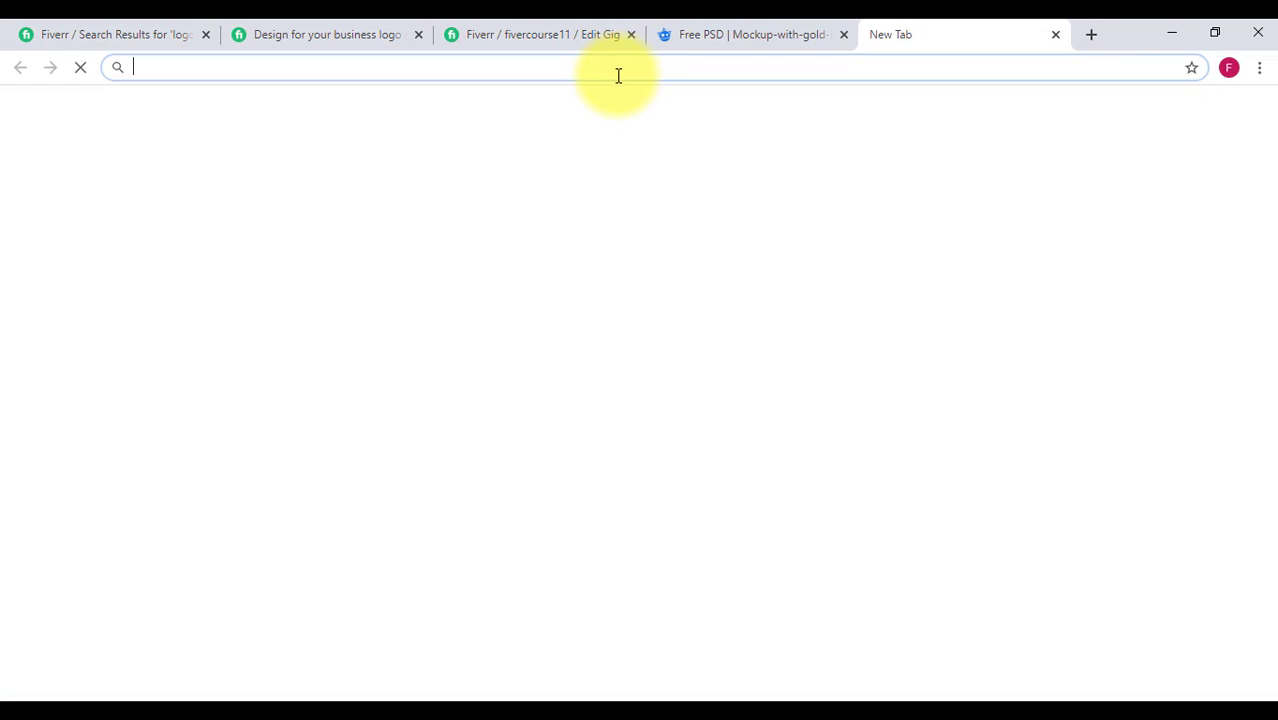
text(canc)
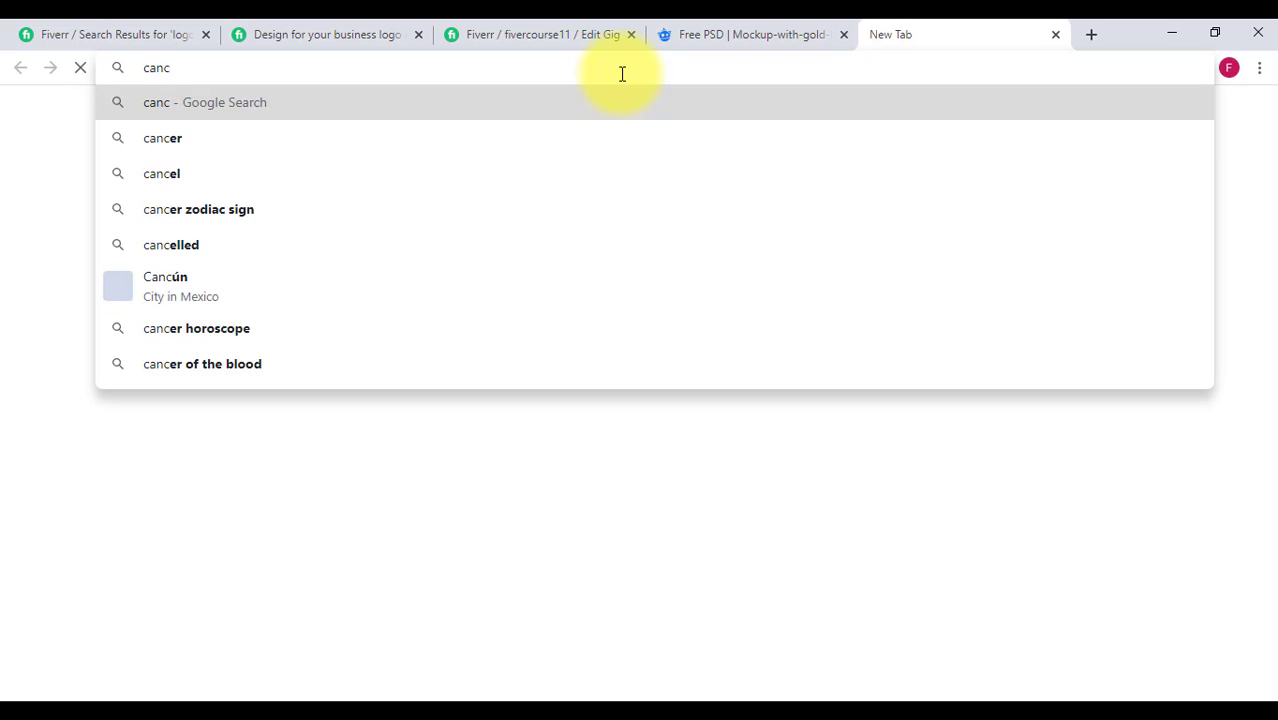
key(BackSpace)
text(vas)
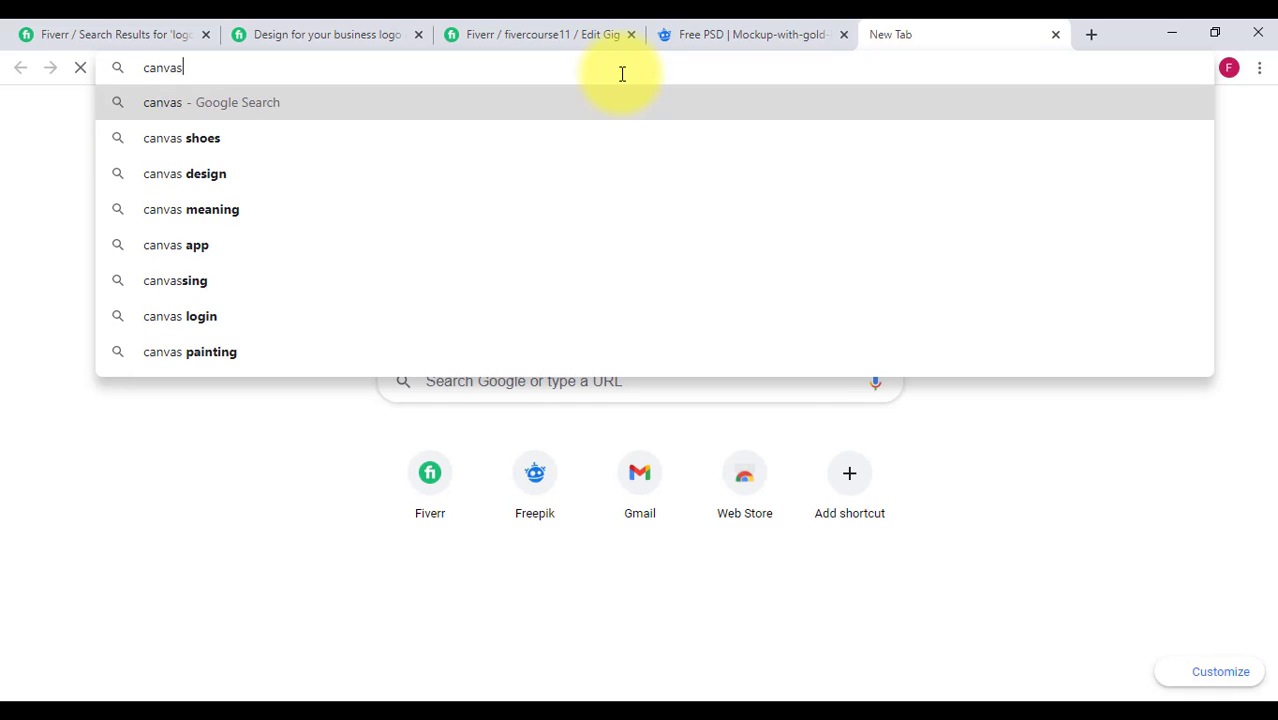
text(.com)
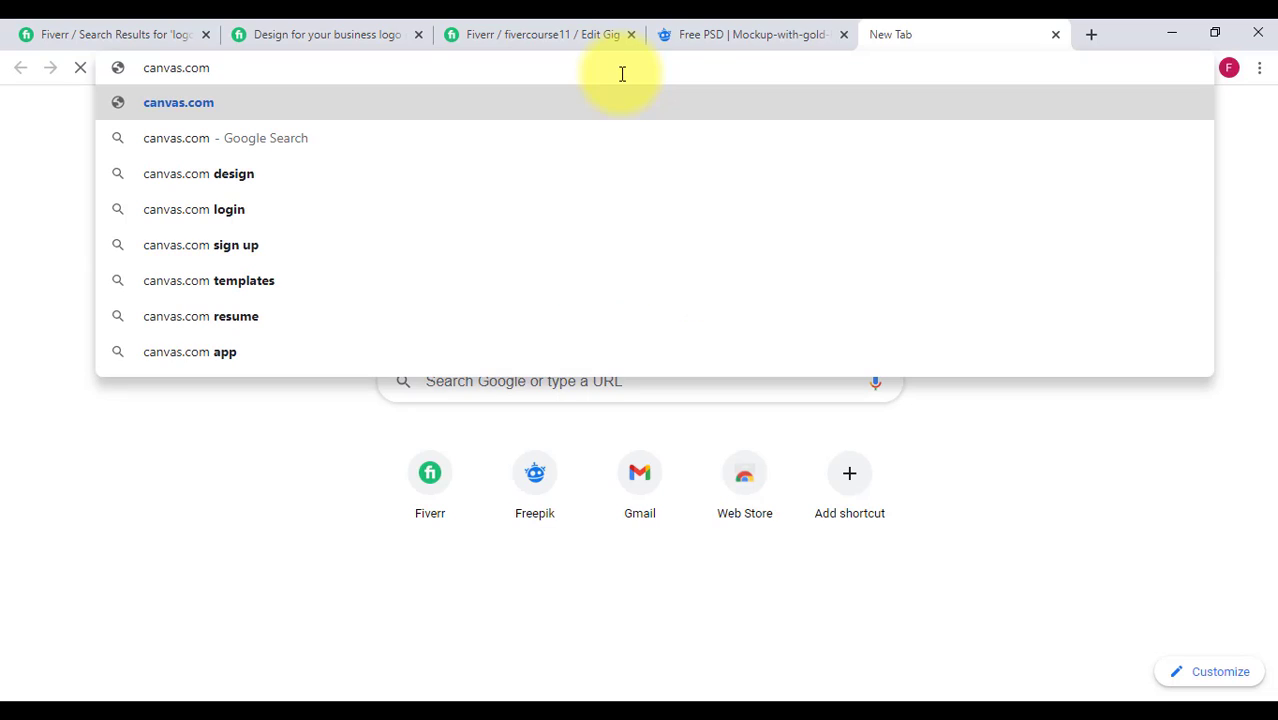
key(Return)
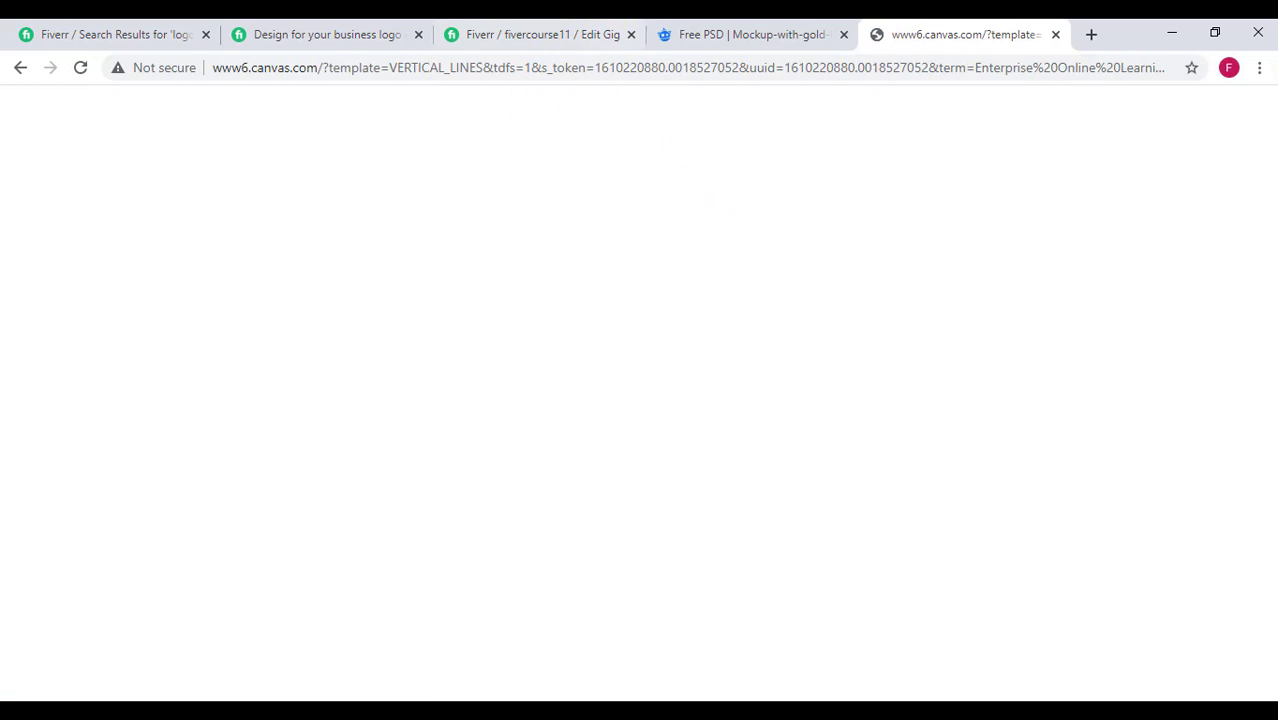
click(1055, 36)
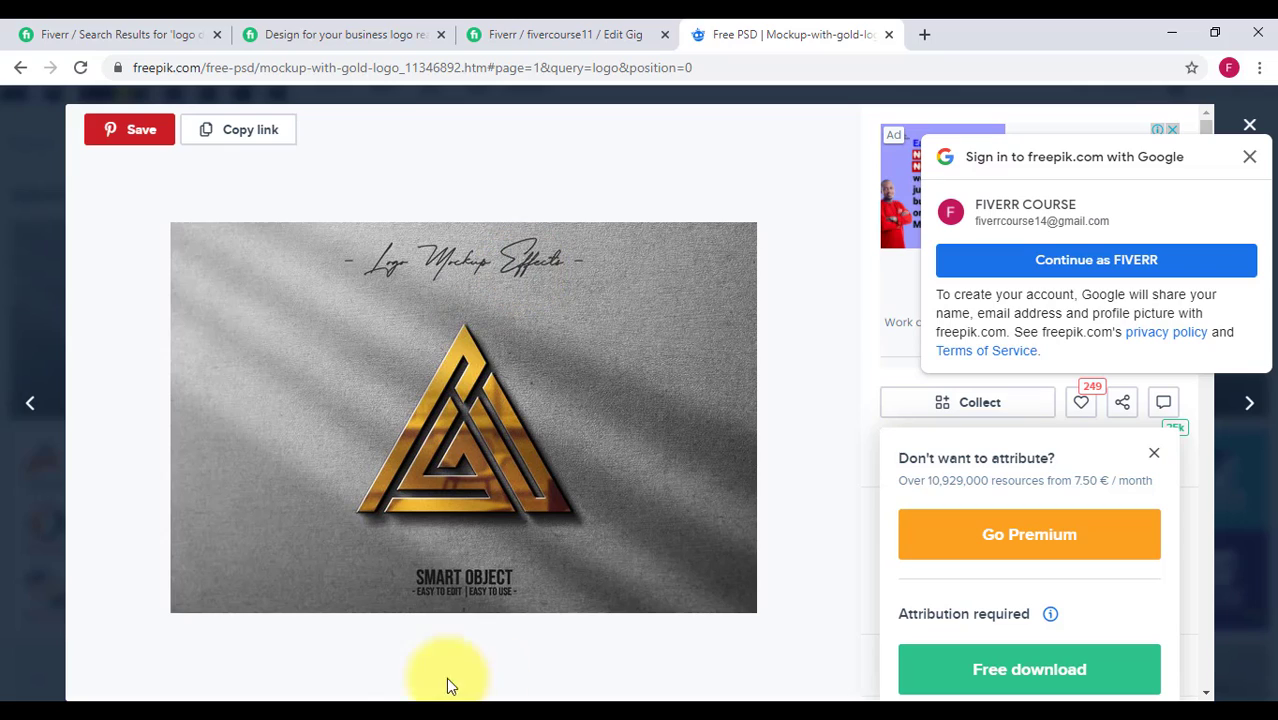
Search Windows for "snipping", launch the Snipping Tool and bring its window to the front
click(308, 718)
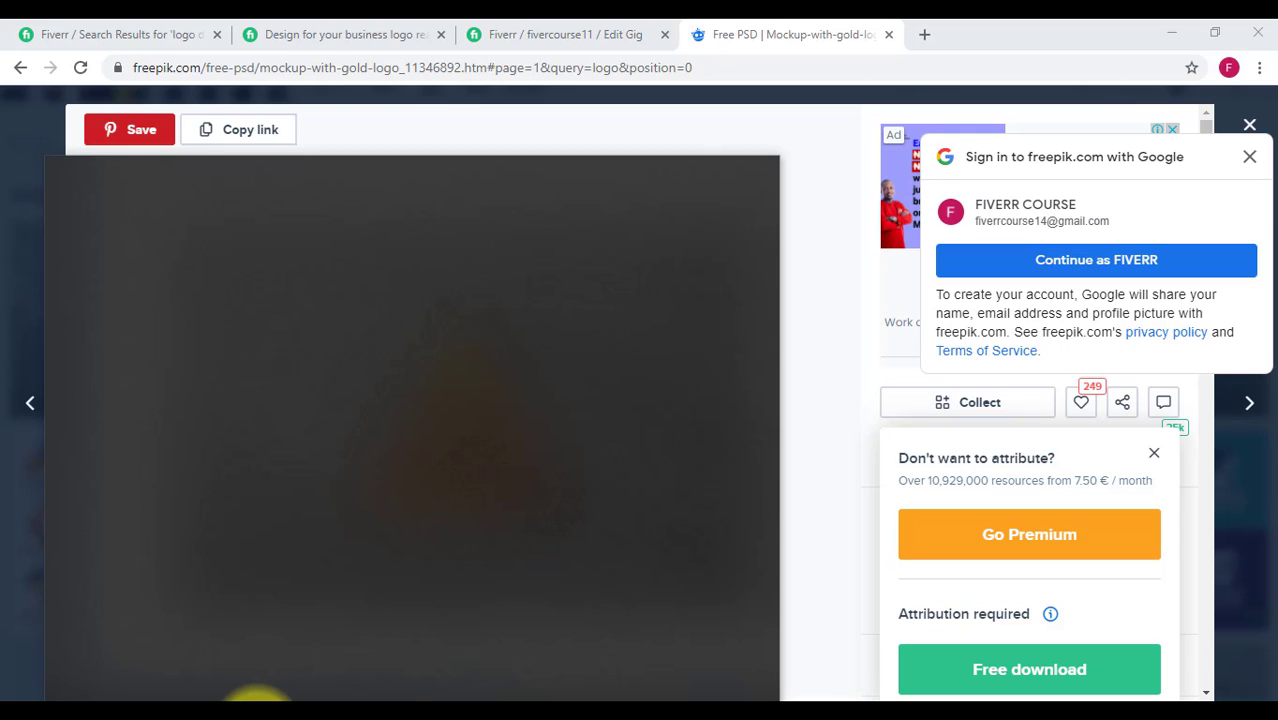
text(pping)
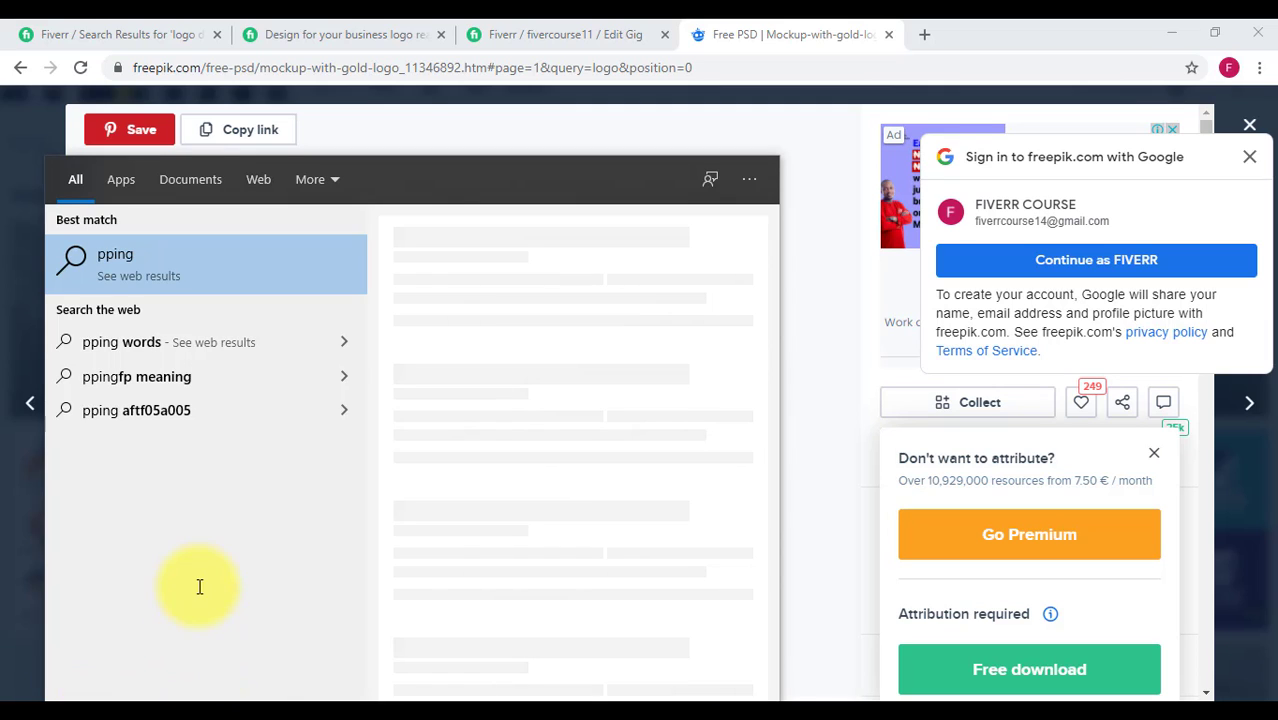
key(BackSpace)
key(BackSpace)
key(BackSpace)
key(BackSpace)
key(BackSpace)
text(sn)
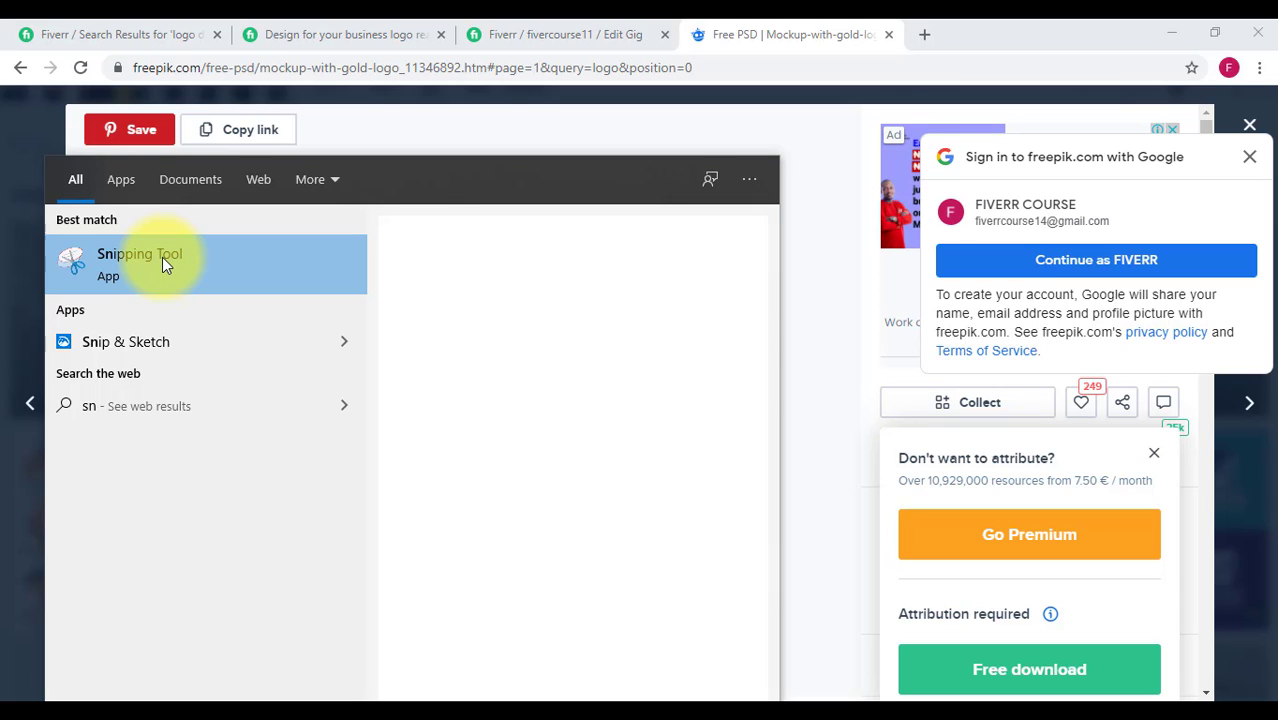
text(ipping)
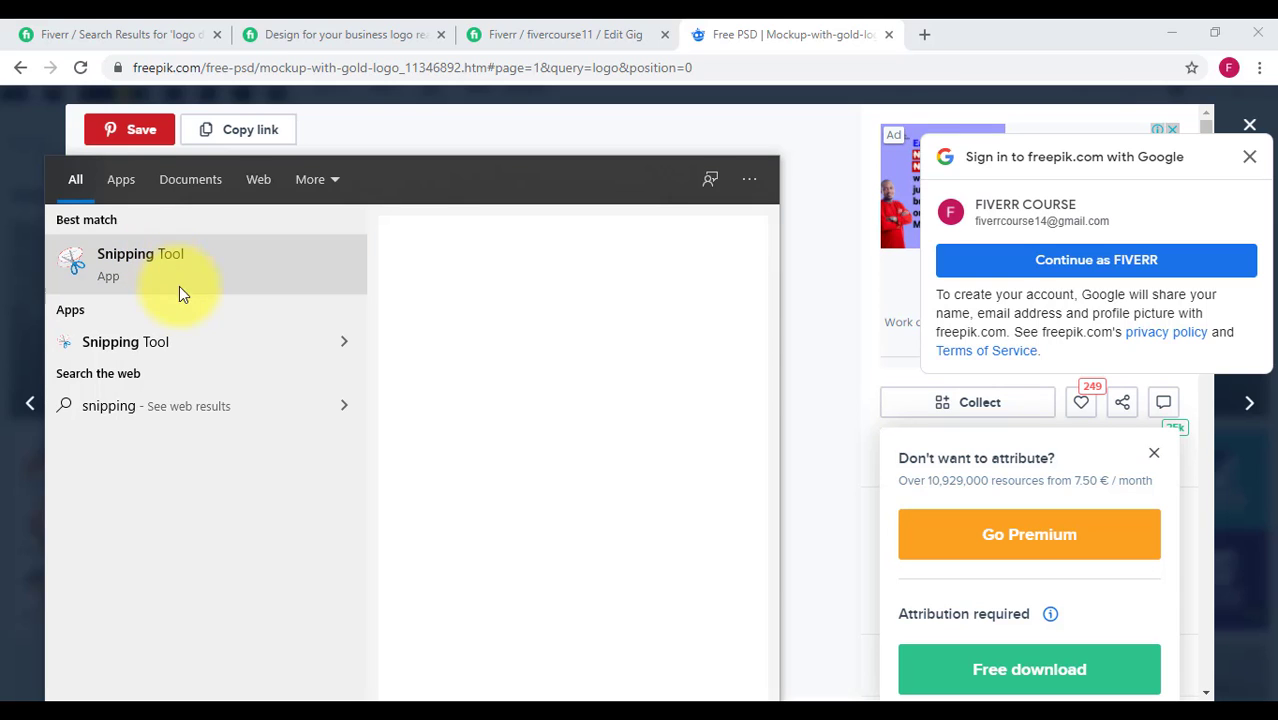
click(191, 259)
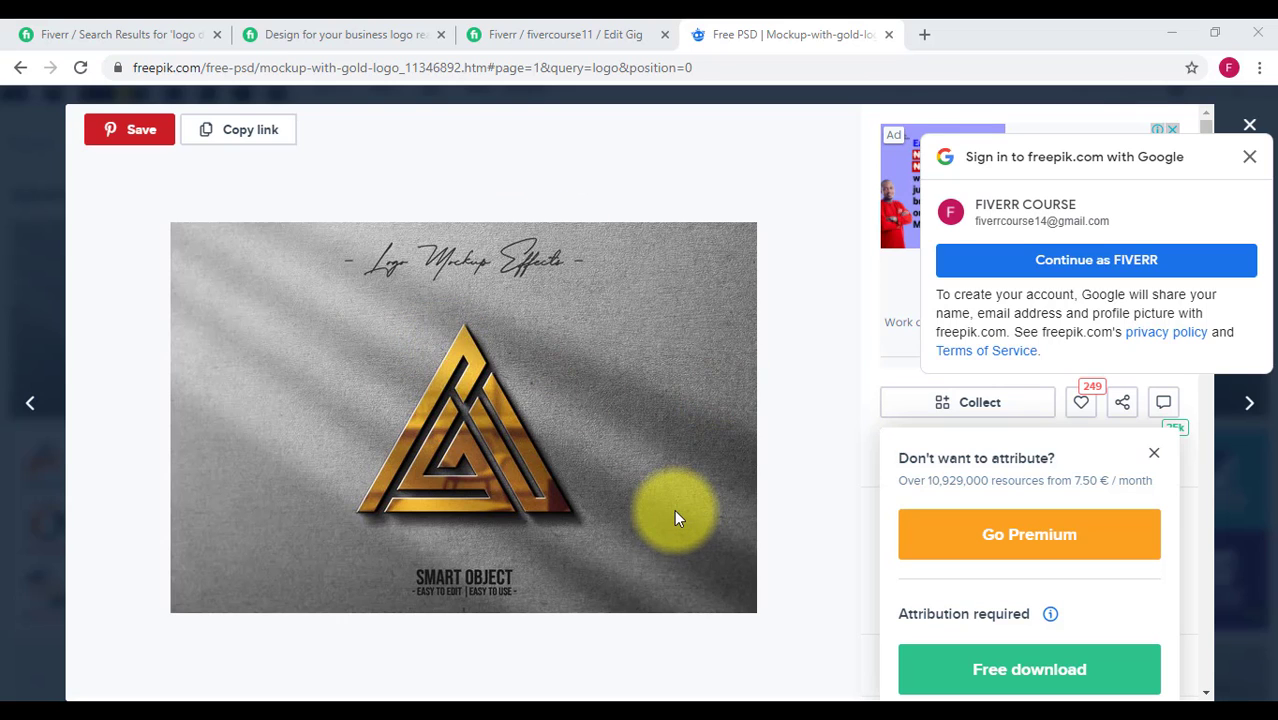
click(530, 702)
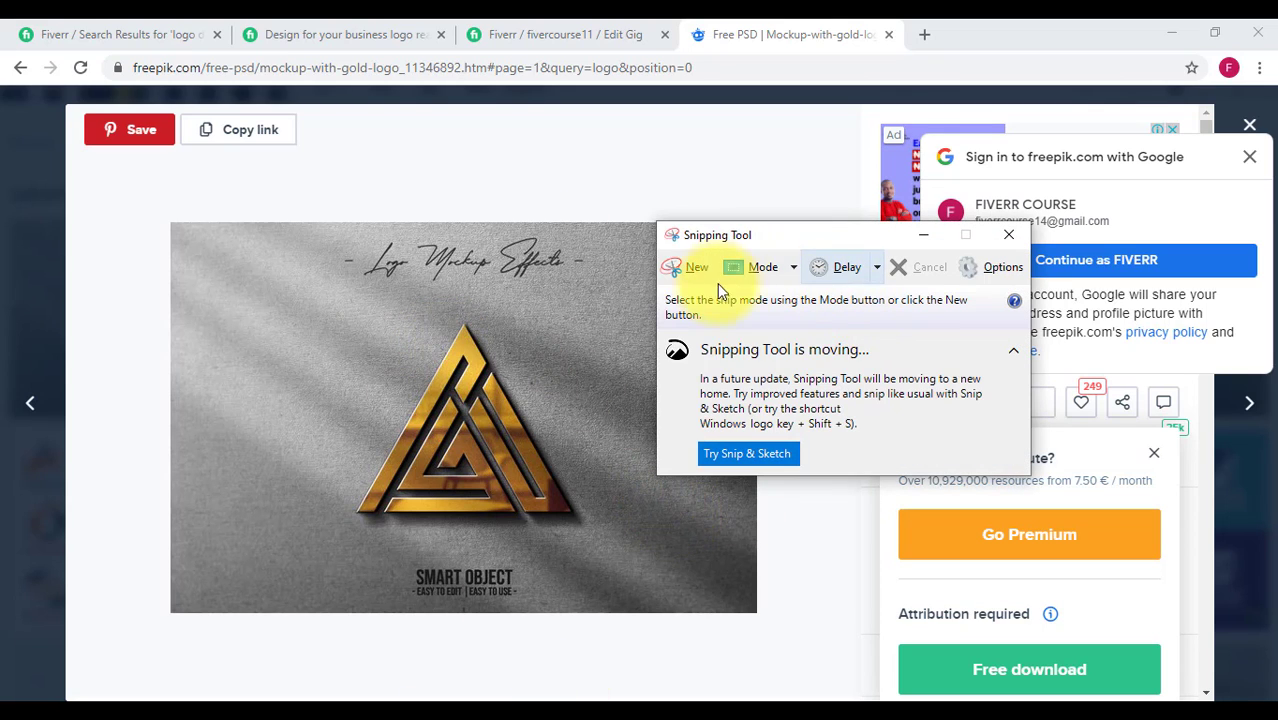
Snip the gold logo mockup image, save it as the JPEG "fiverrrrr" in the G: drive's DOWNLOAD folder, and minimise the Snipping Tool
click(695, 264)
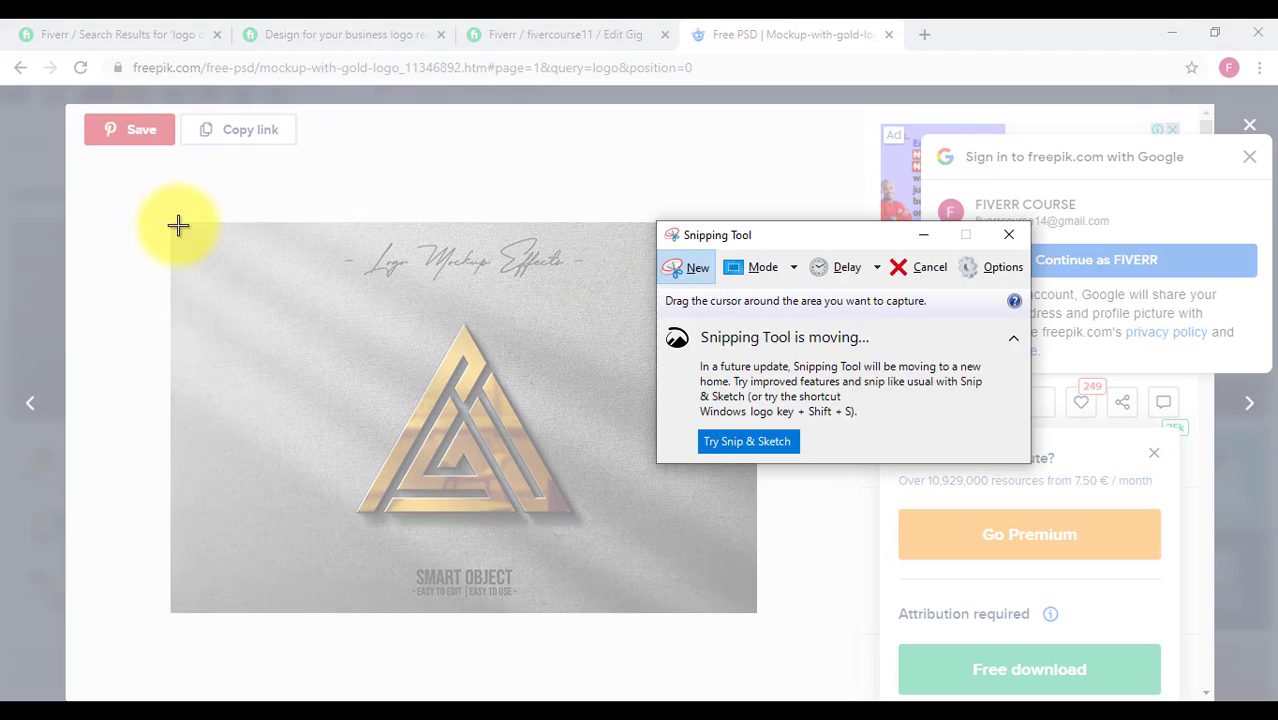
drag(172, 225, 754, 610)
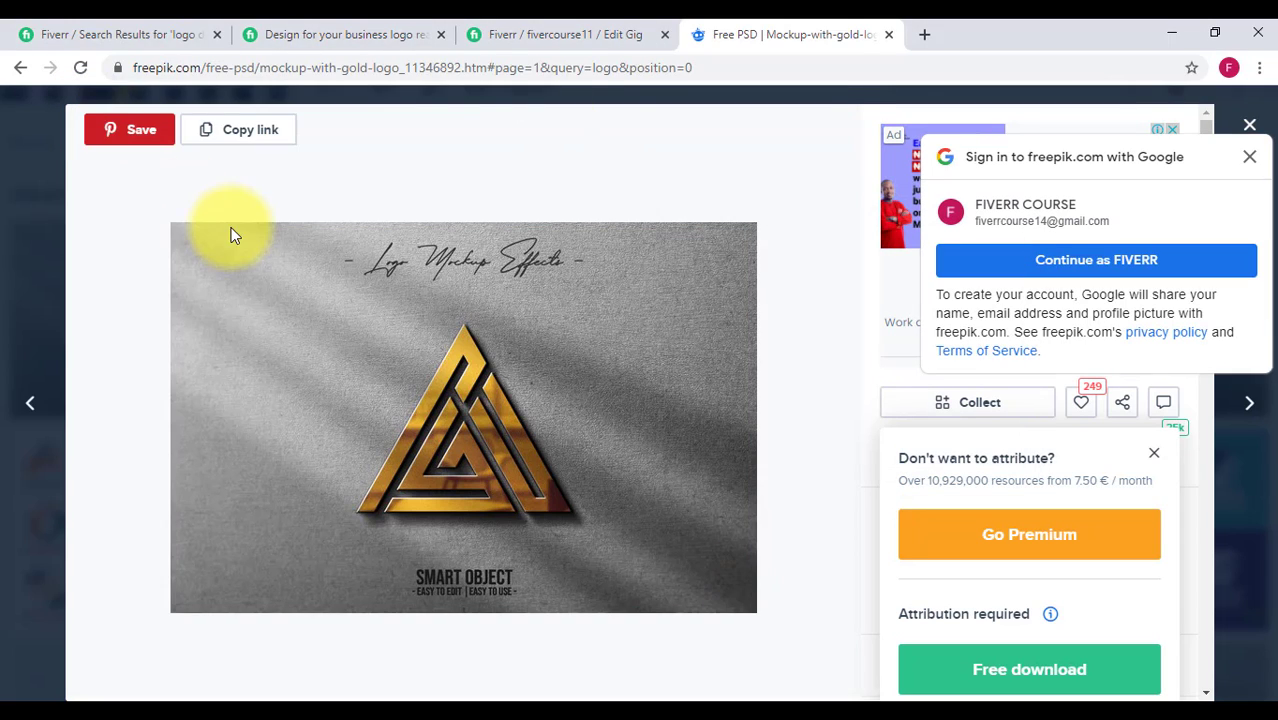
click(109, 64)
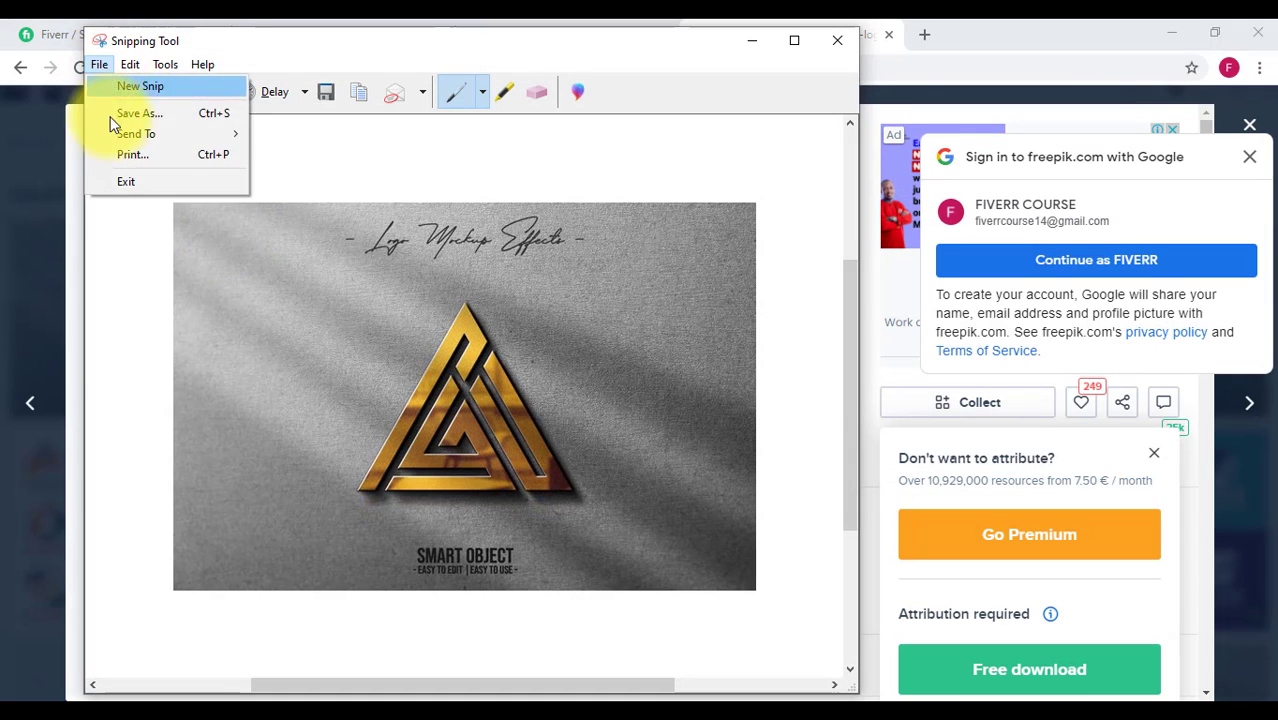
click(117, 116)
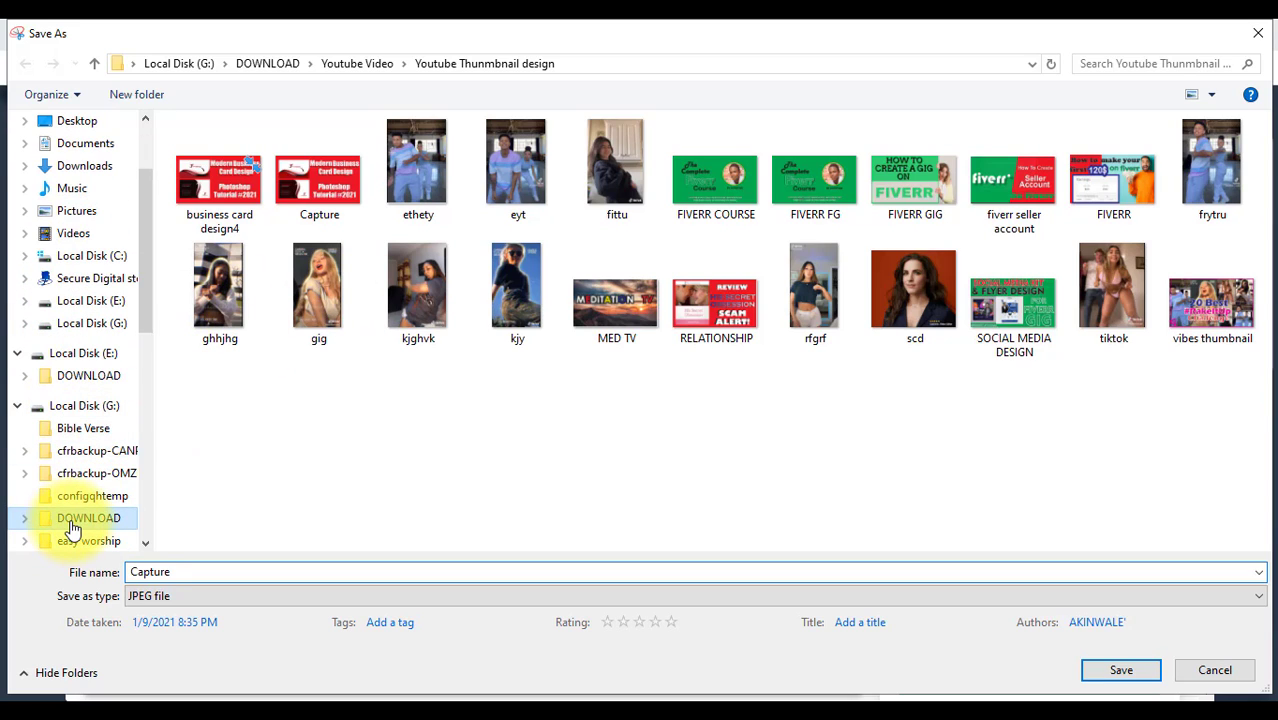
click(72, 527)
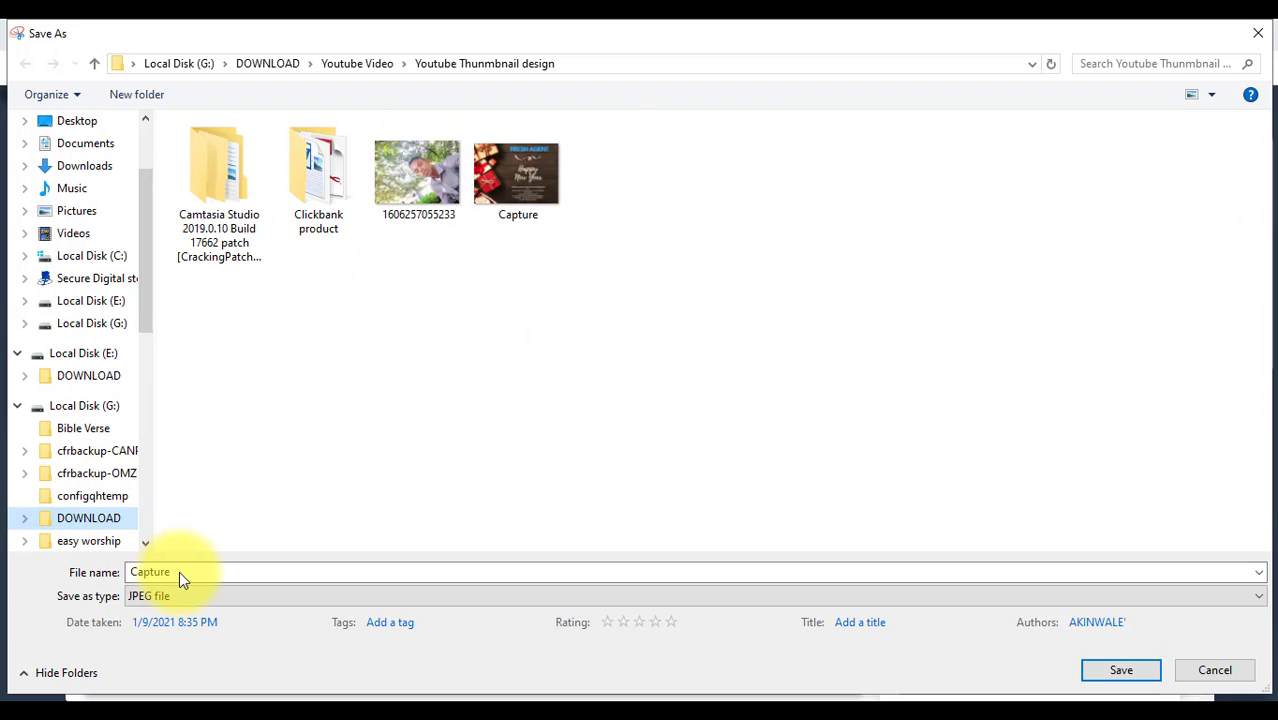
click(190, 571)
text(five)
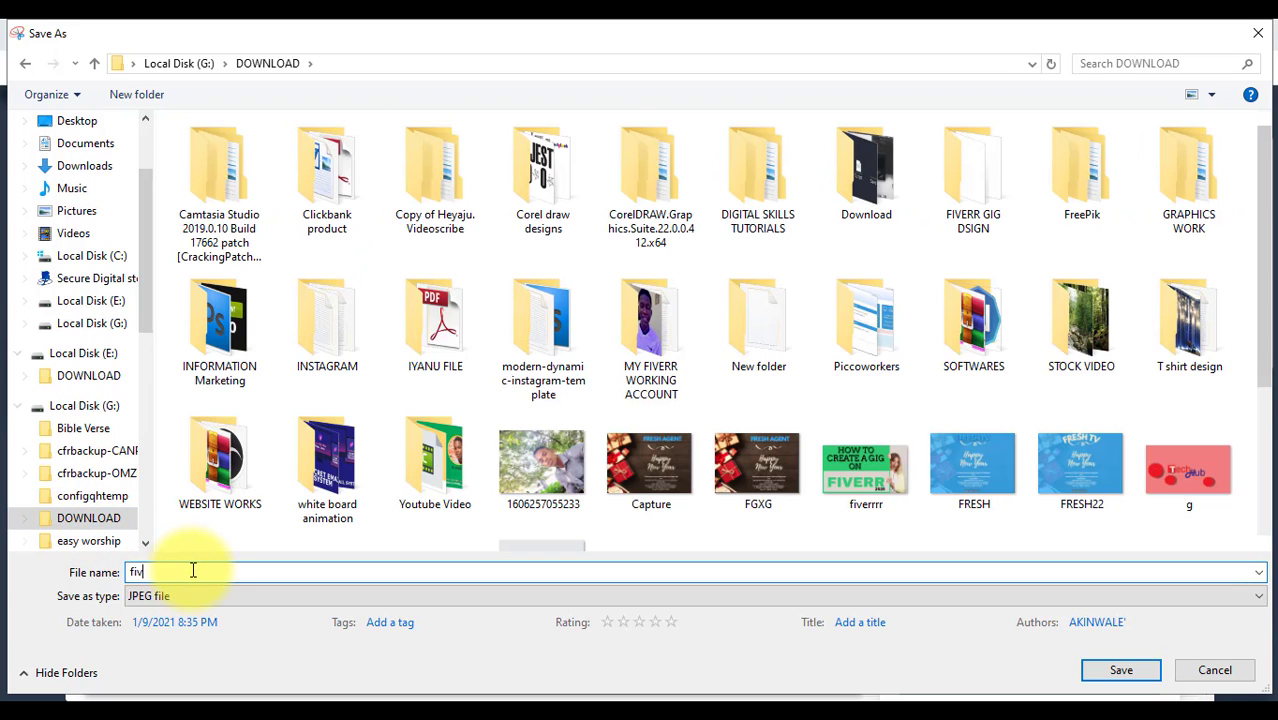
text(rrrr)
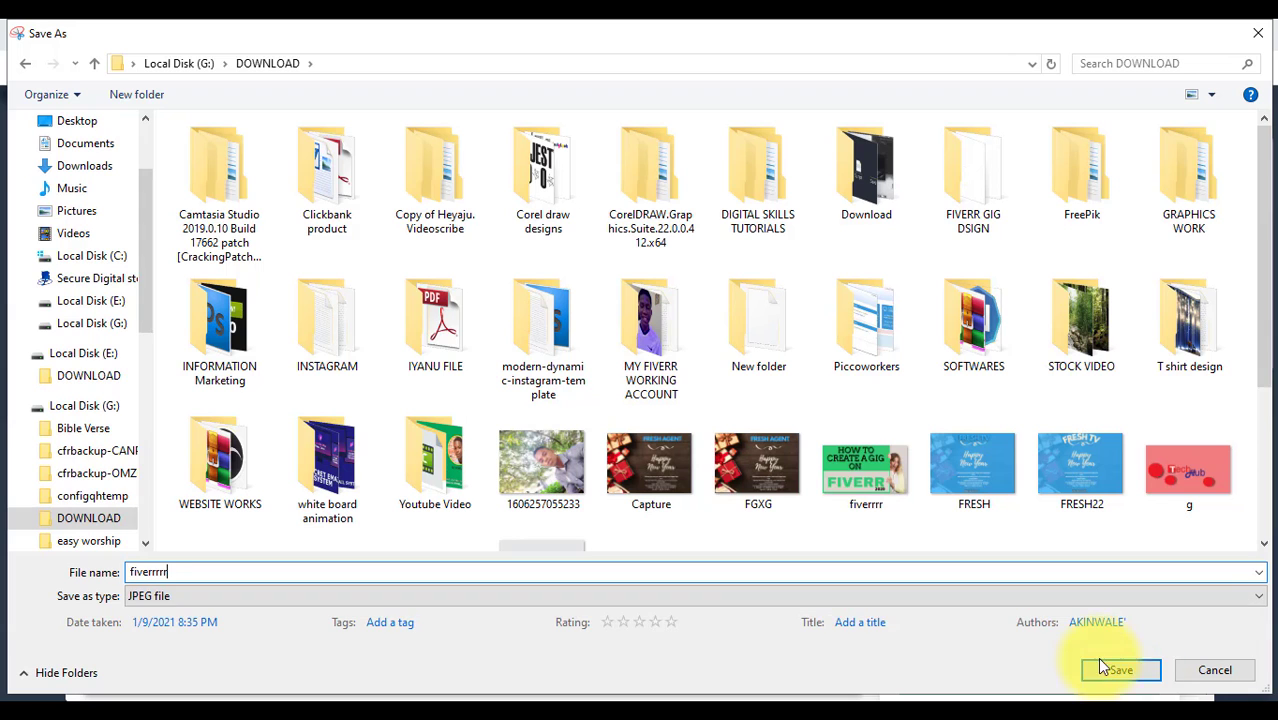
click(1120, 671)
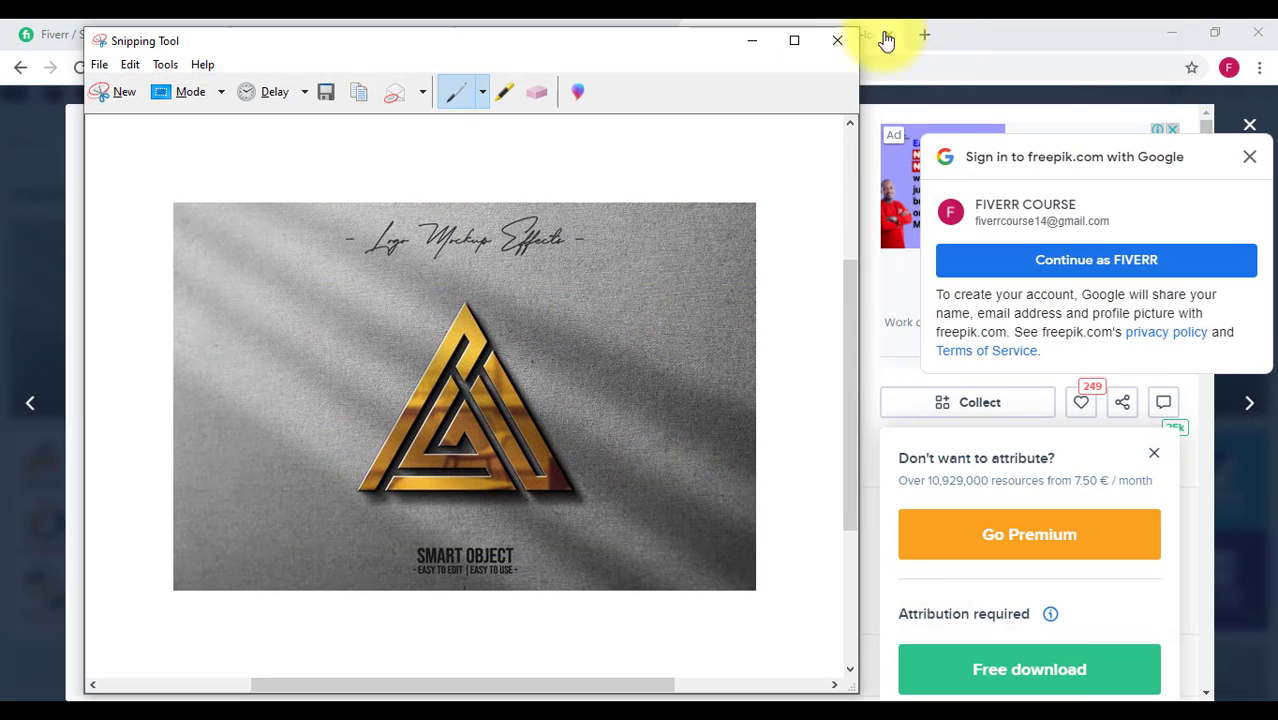
click(750, 44)
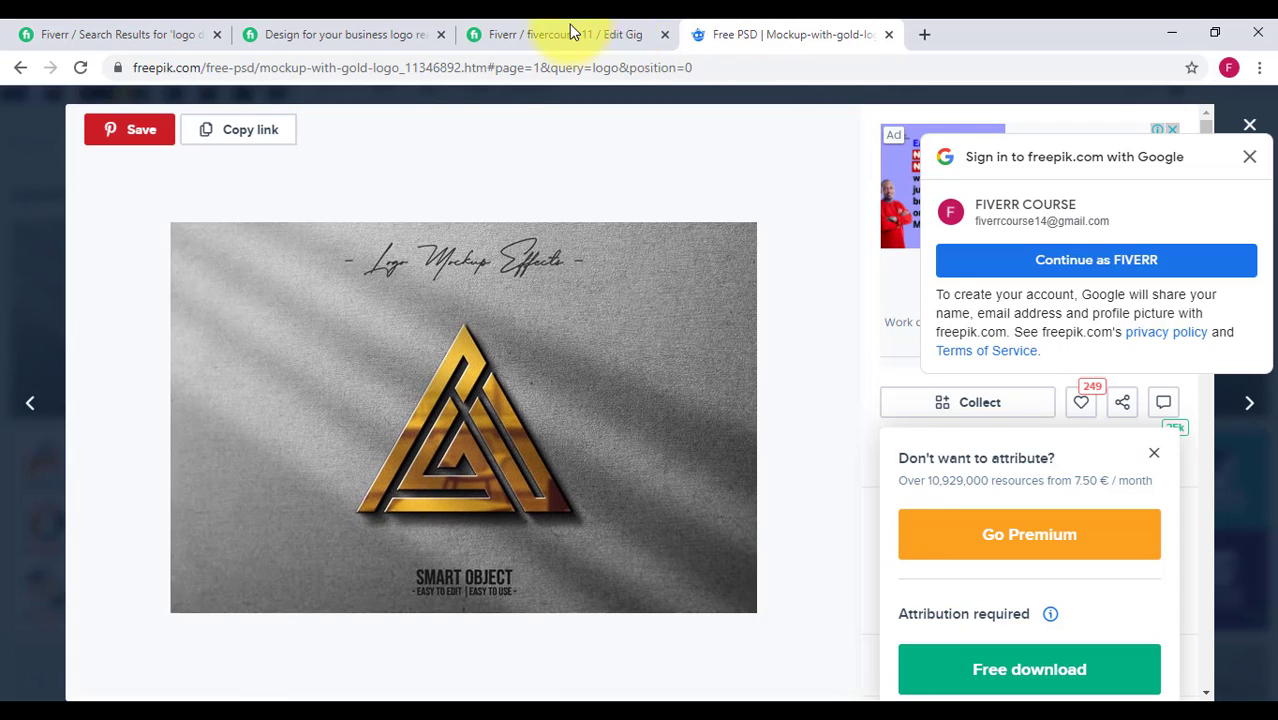
Return to the gig being edited and review its gallery sections for video, photos, audio and PDFs
click(520, 41)
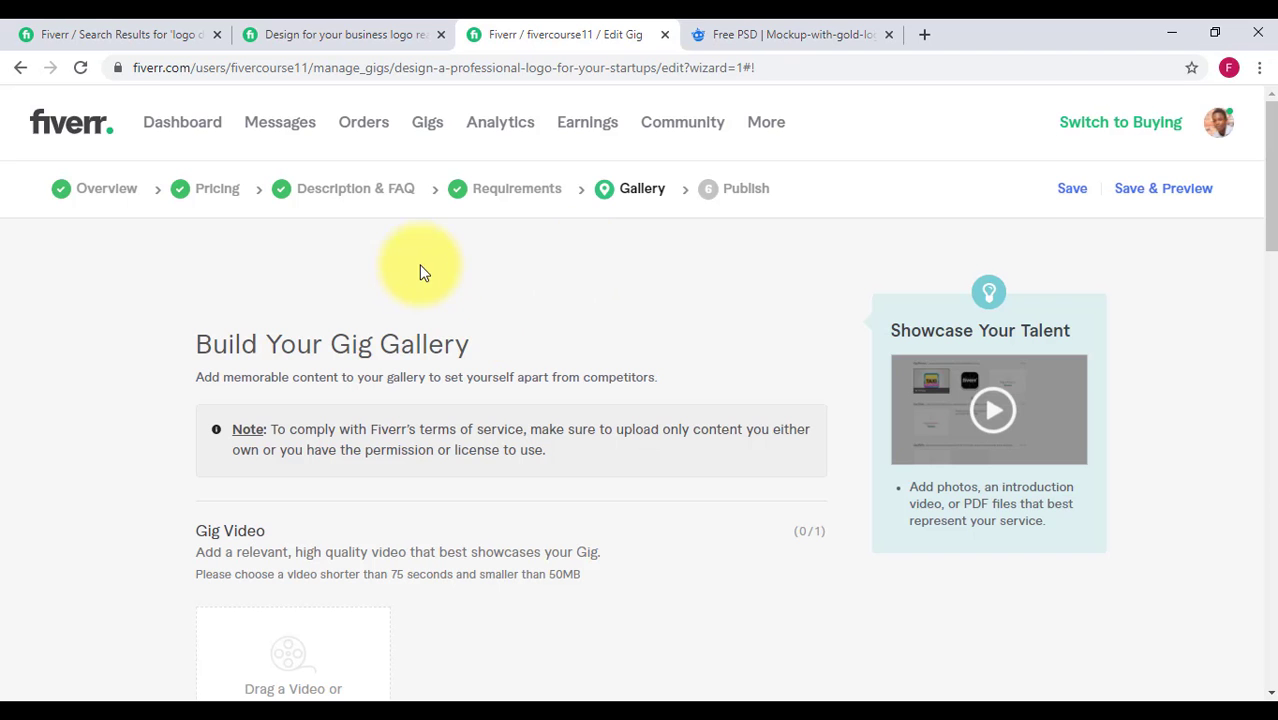
scroll(481, 364, down, 3)
scroll(481, 364, up, 2)
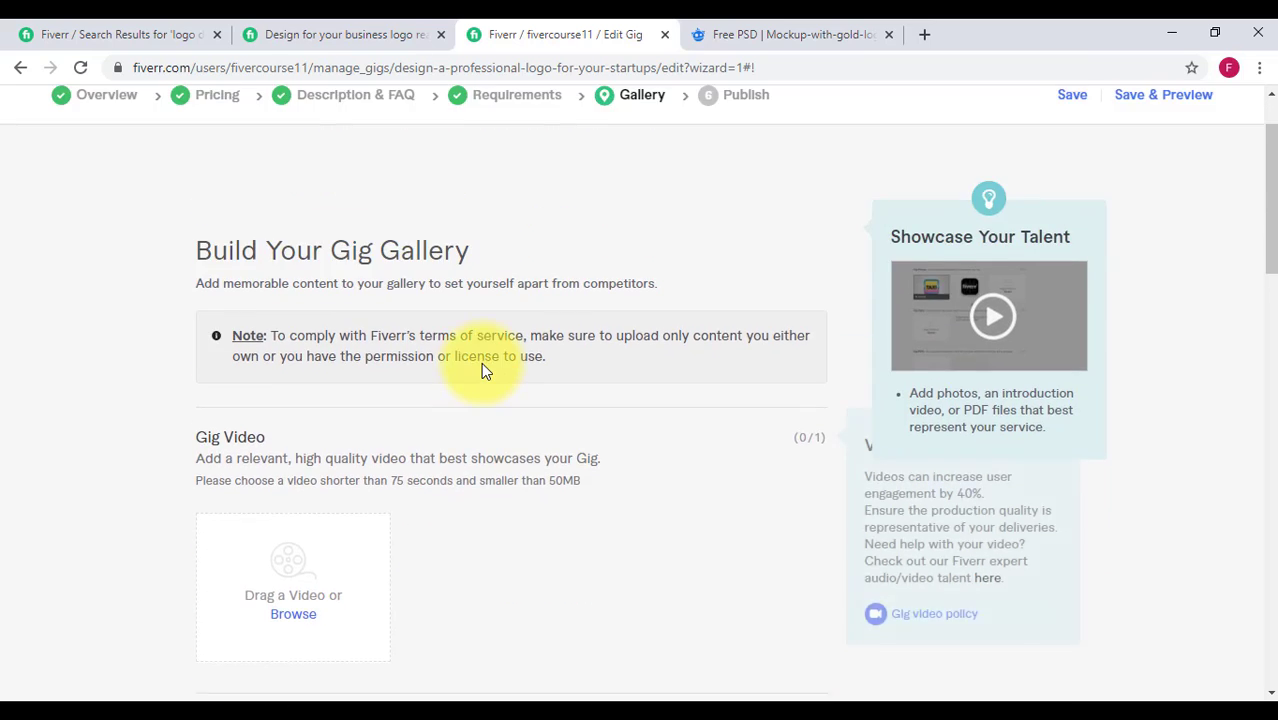
scroll(481, 362, down, 1)
scroll(478, 362, up, 2)
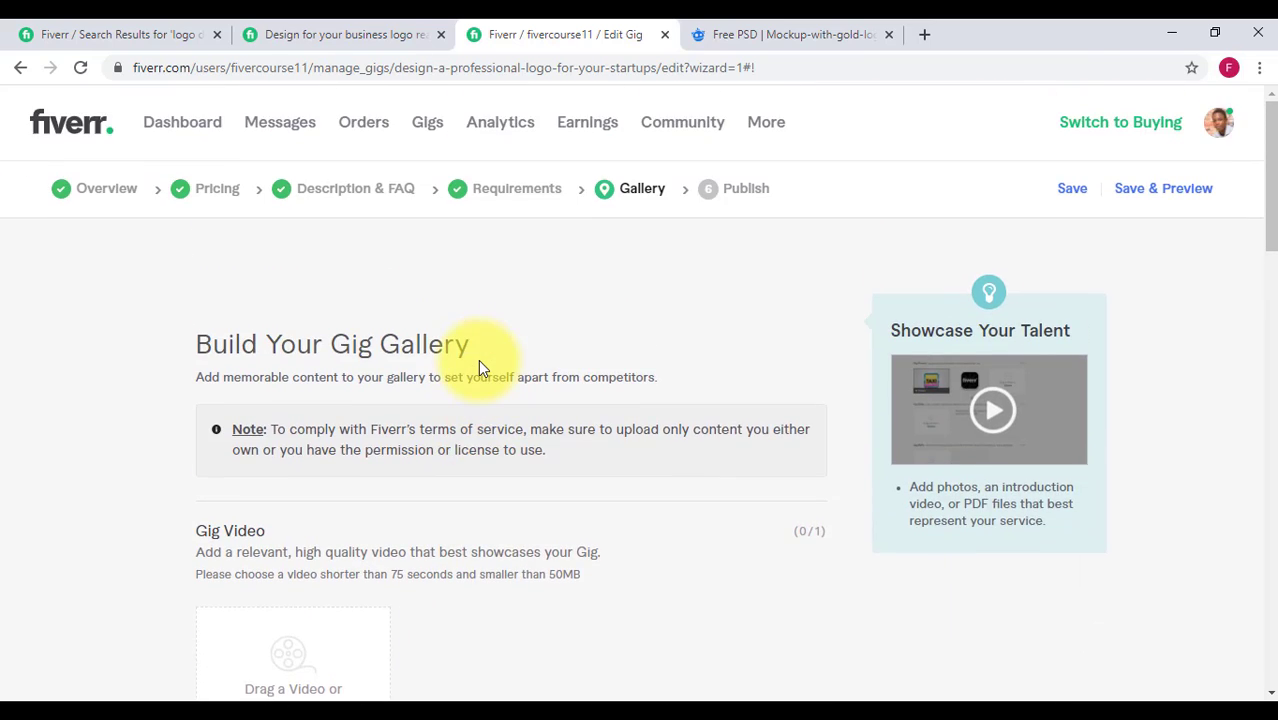
scroll(478, 362, down, 3)
scroll(478, 368, down, 2)
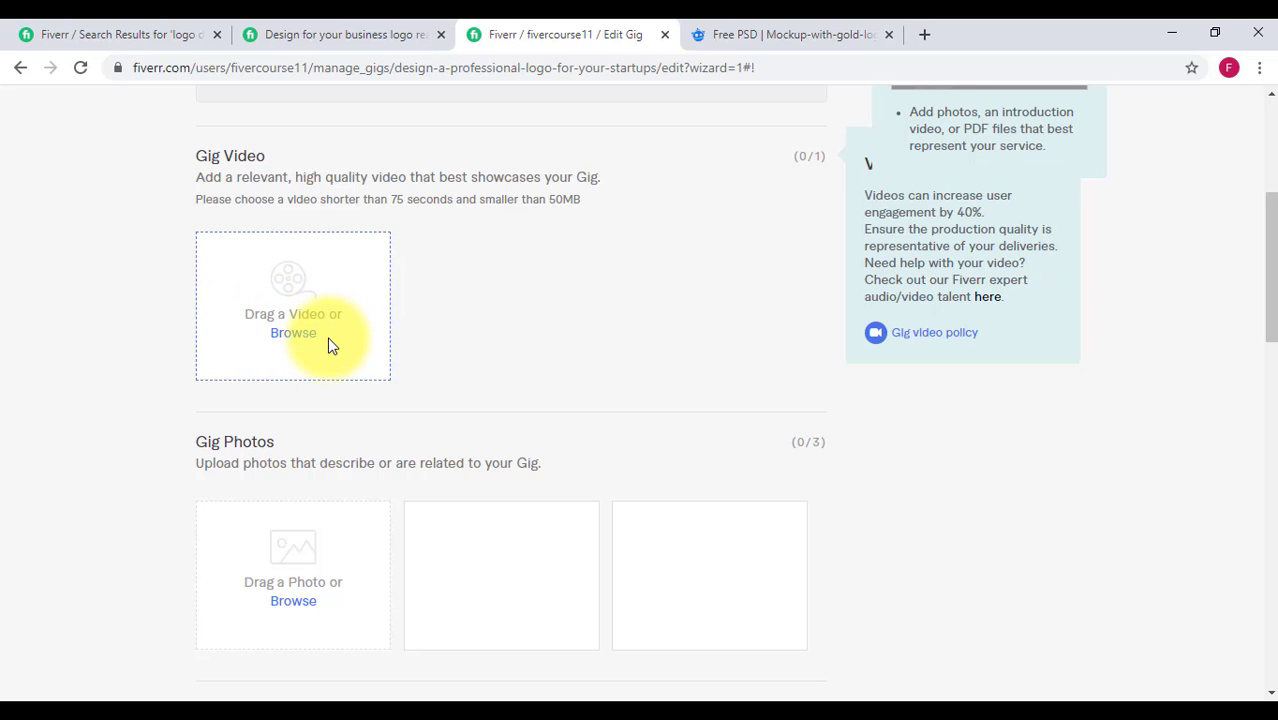
scroll(351, 365, down, 2)
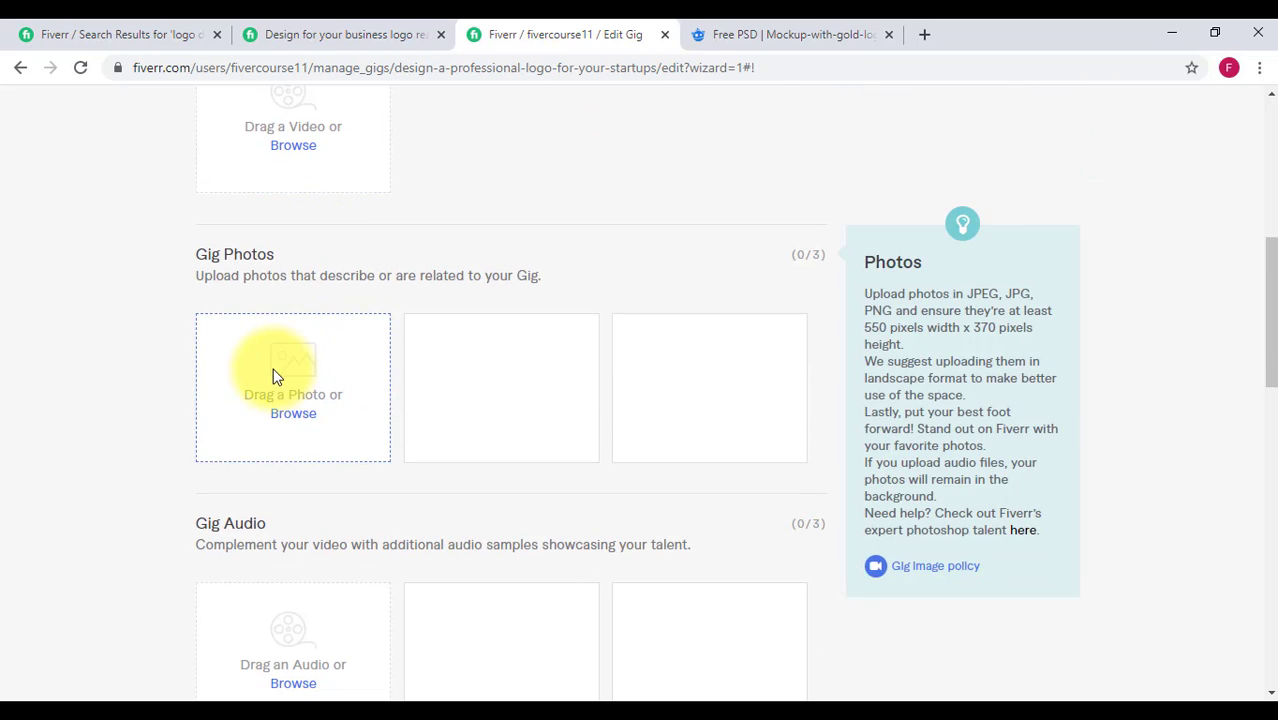
scroll(300, 257, up, 4)
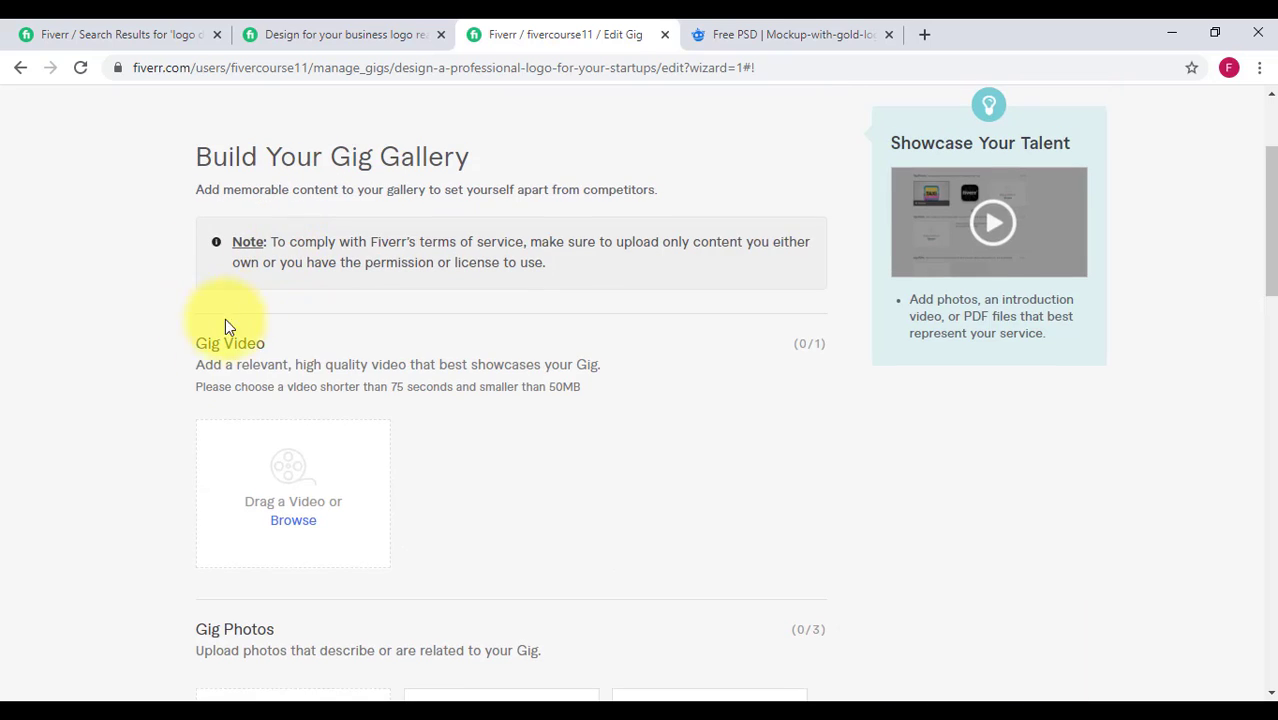
scroll(288, 366, down, 5)
scroll(263, 452, down, 1)
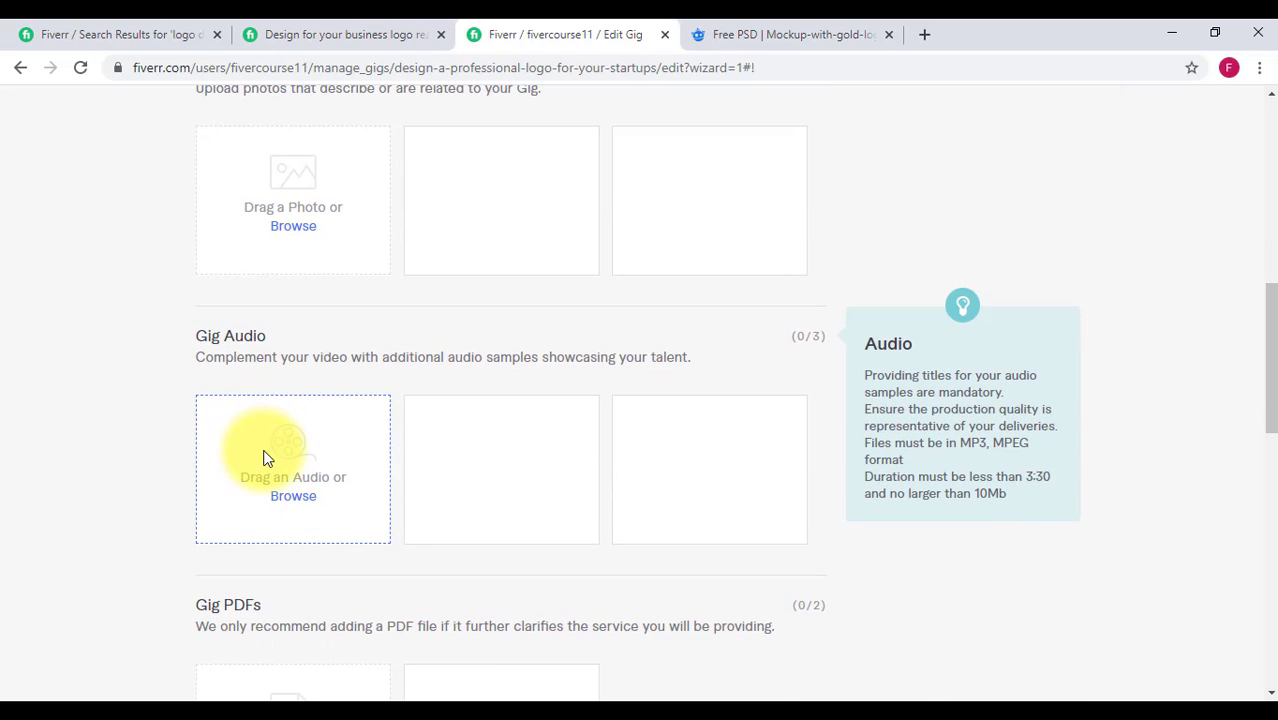
scroll(266, 455, down, 2)
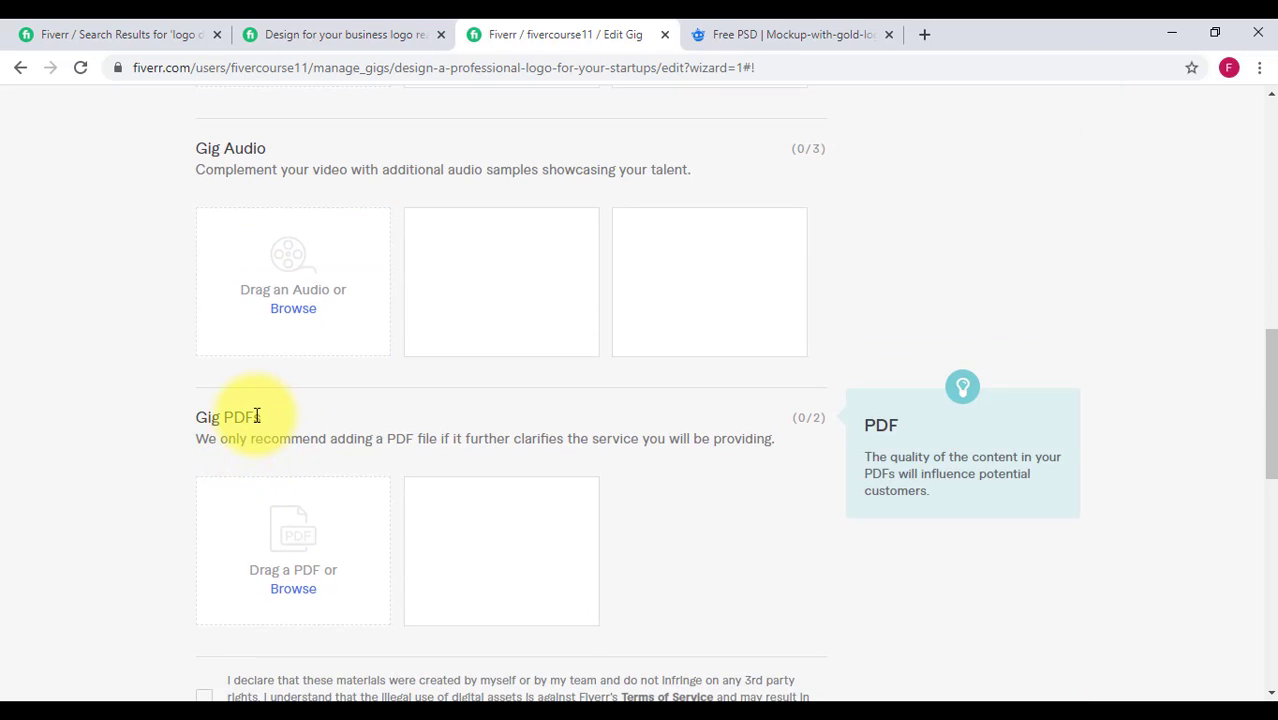
scroll(257, 416, down, 2)
scroll(257, 414, up, 6)
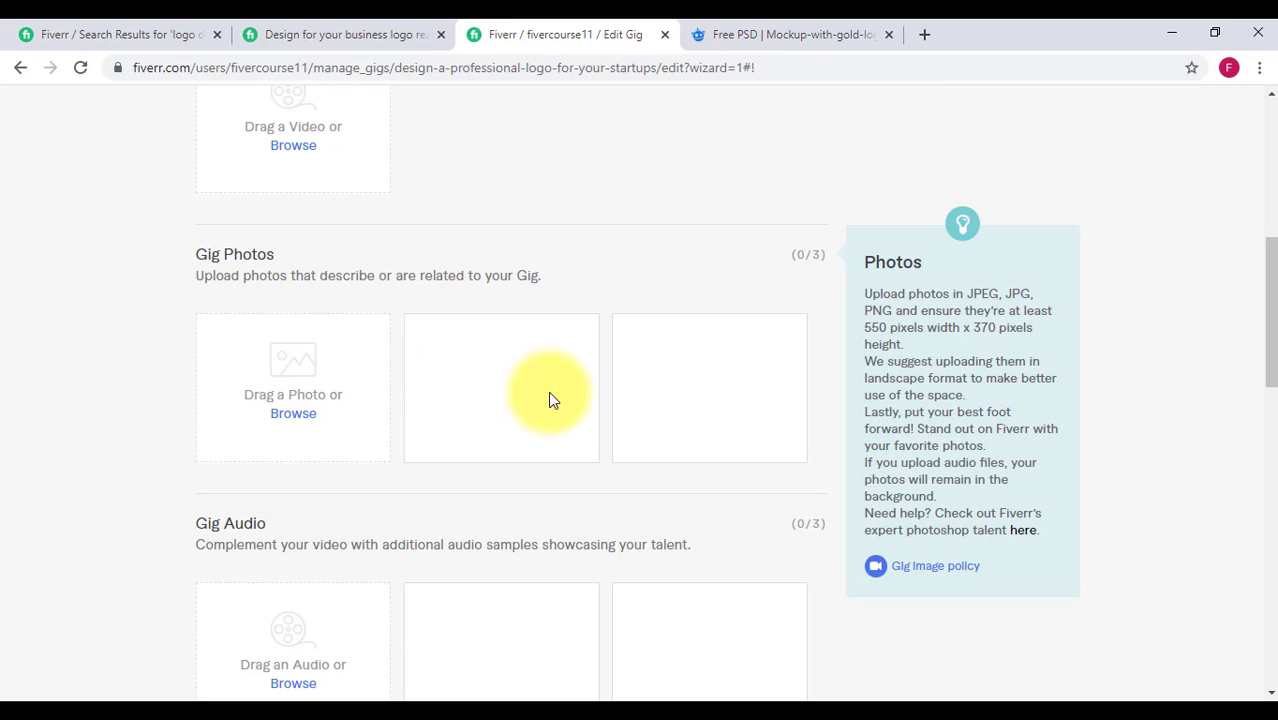
Upload the saved gold logo snip from the G: drive's DOWNLOAD folder as the first gig photo
click(298, 416)
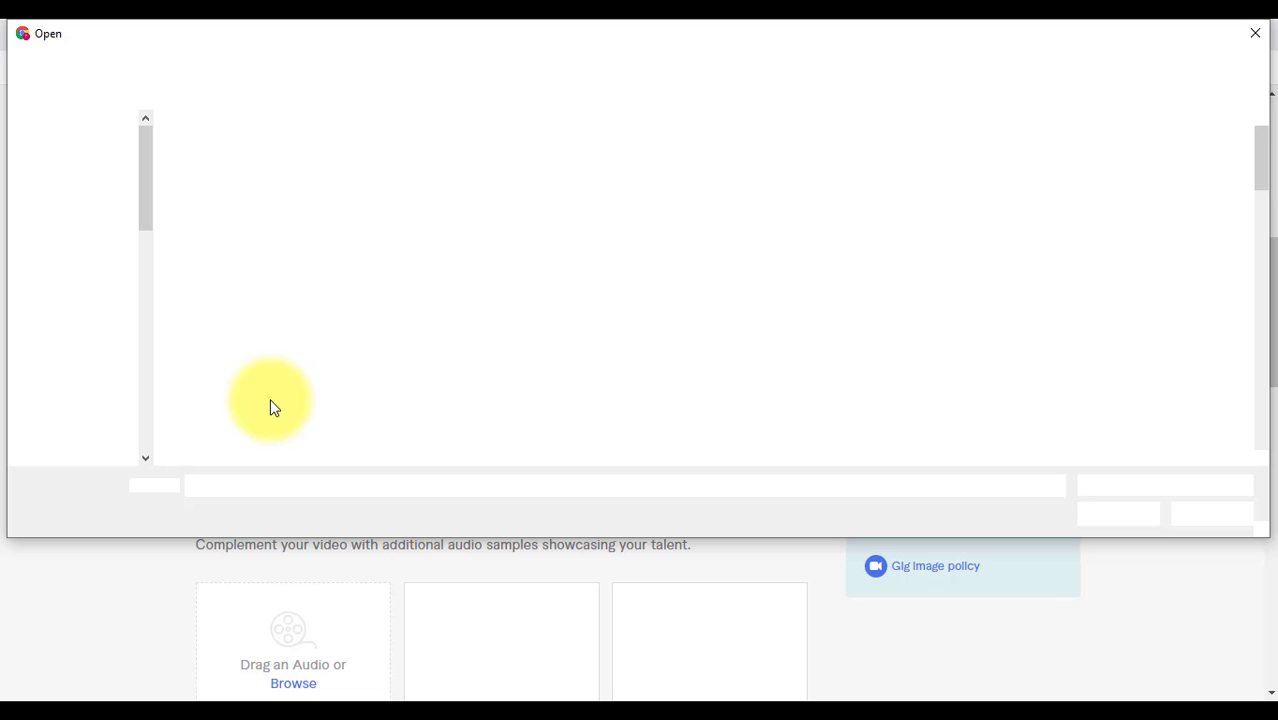
scroll(42, 355, down, 4)
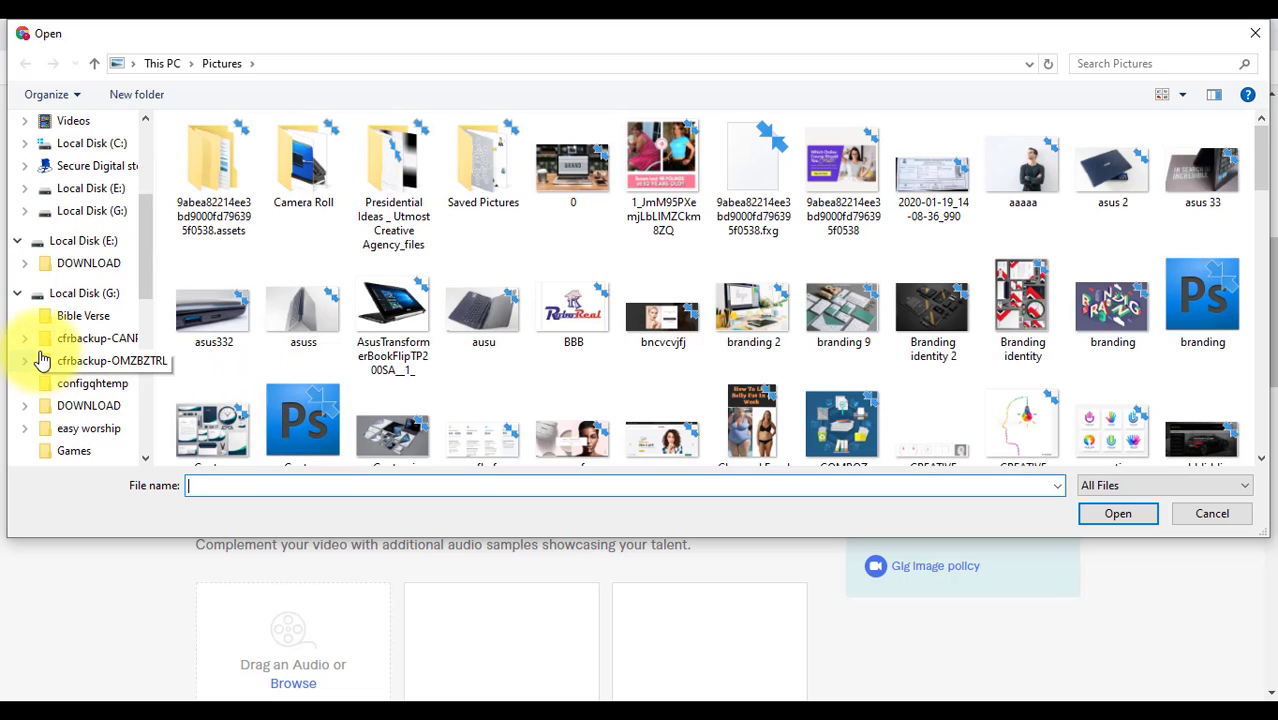
scroll(42, 362, down, 1)
click(86, 384)
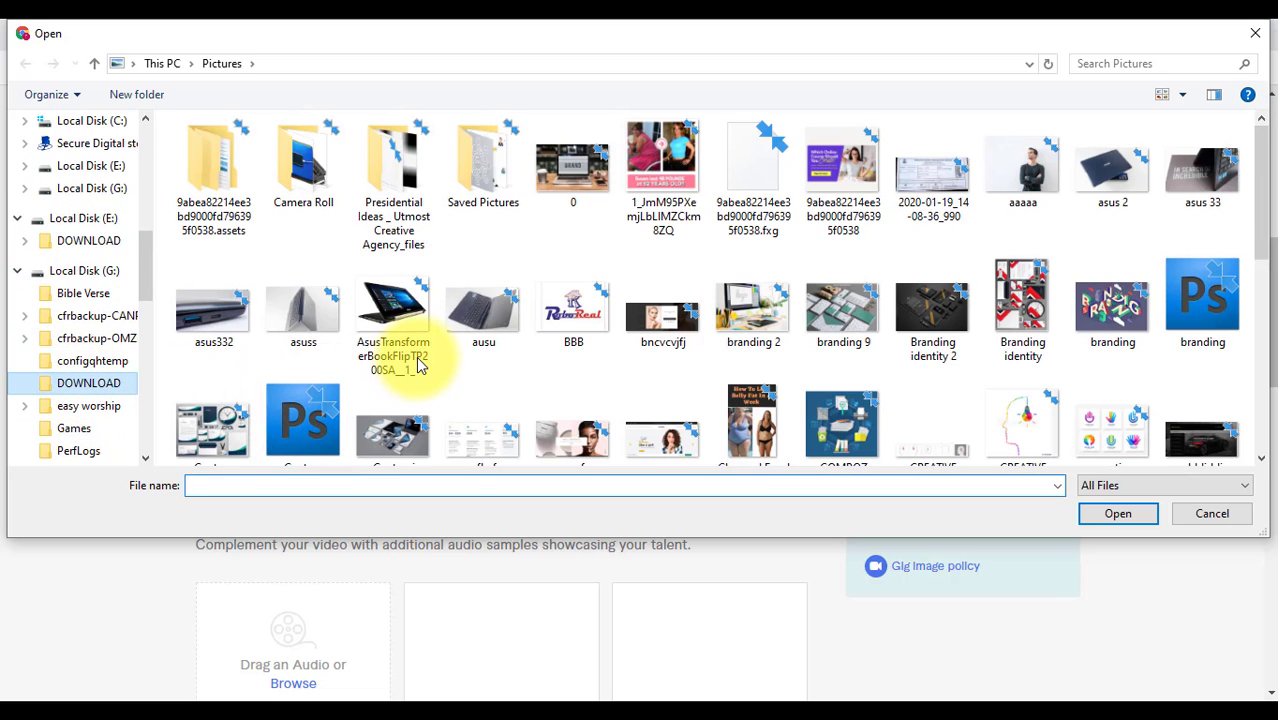
scroll(421, 386, down, 10)
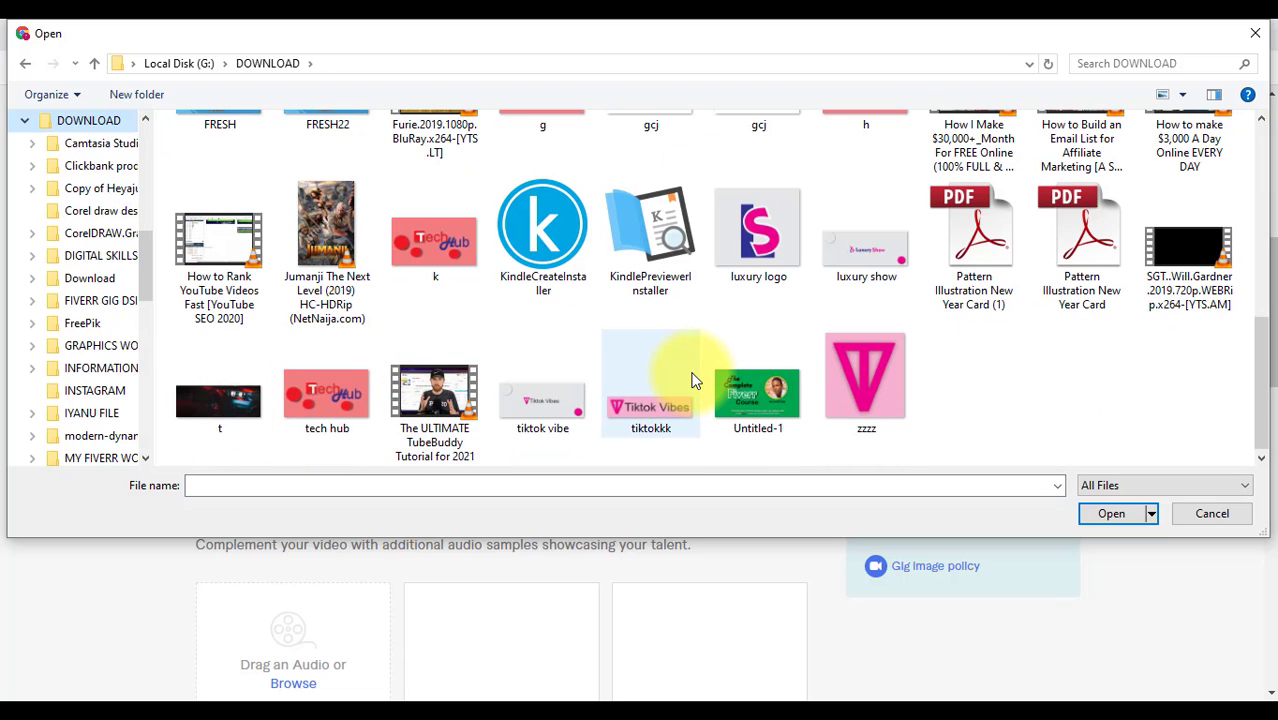
scroll(695, 380, up, 2)
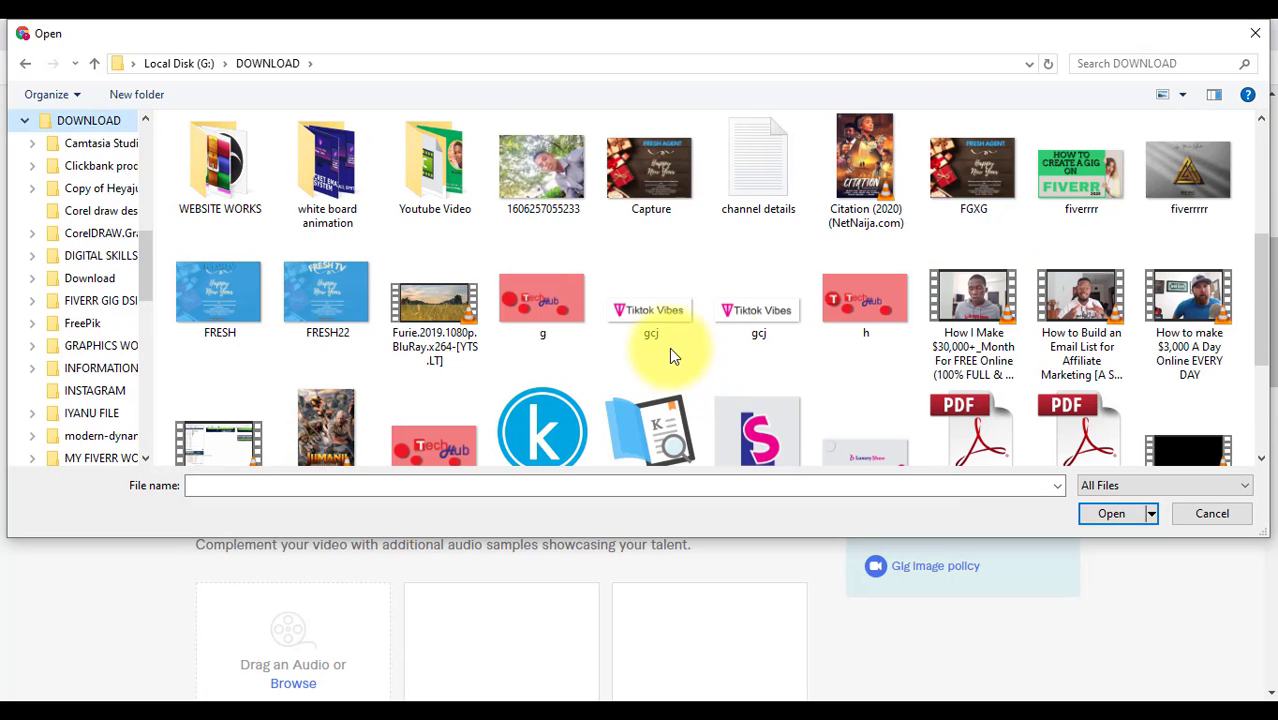
double_click(1159, 179)
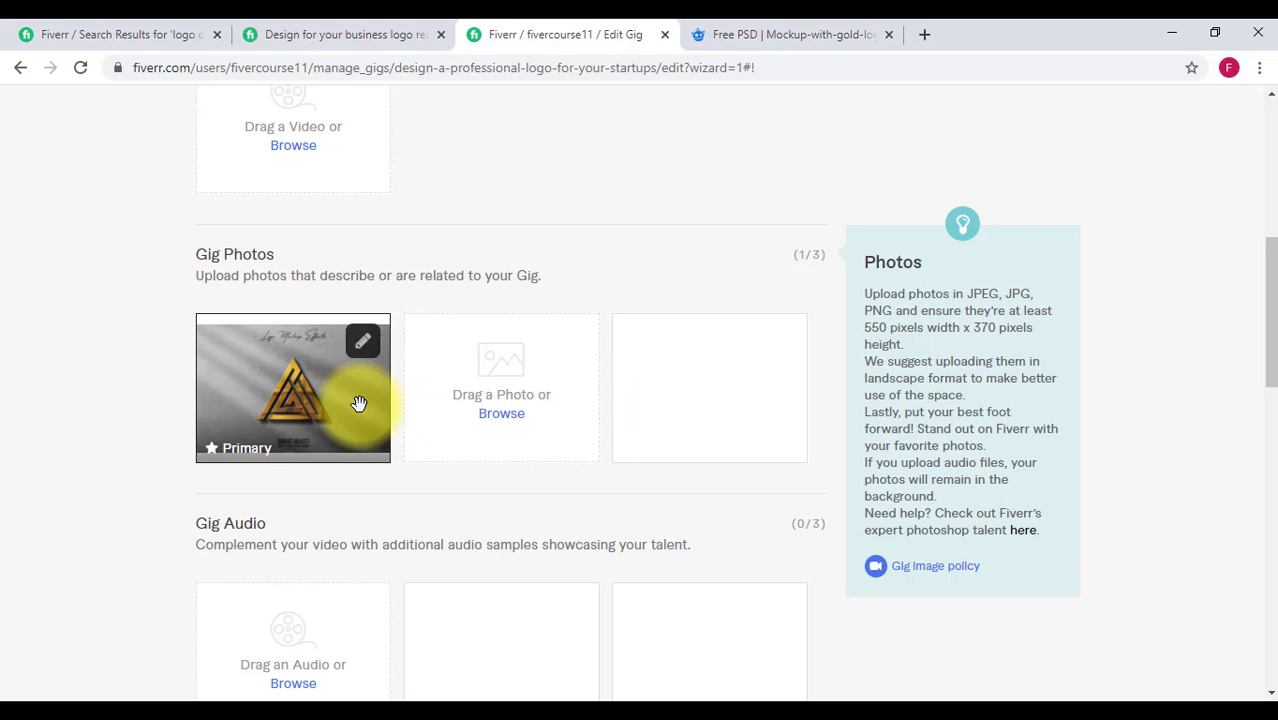
Browse the images in the FIVERR GIG DSIGN folder for a suitable second gig photo
click(510, 428)
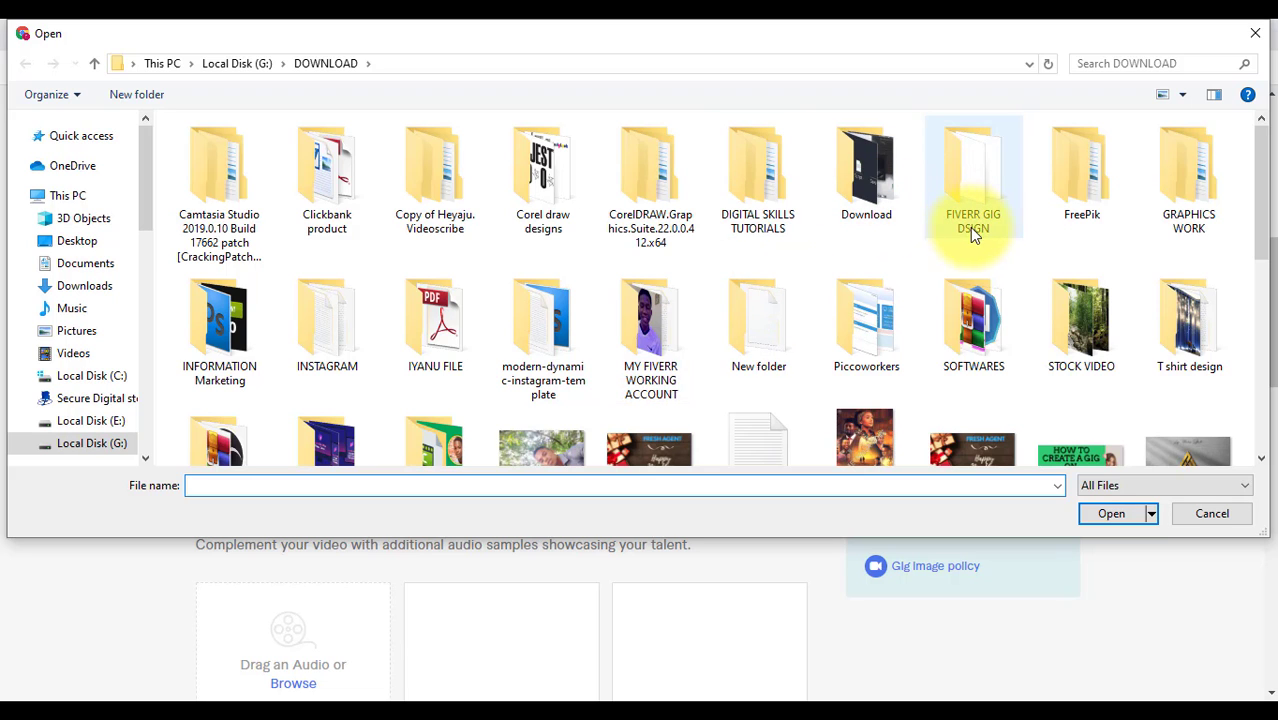
click(978, 197)
double_click(977, 197)
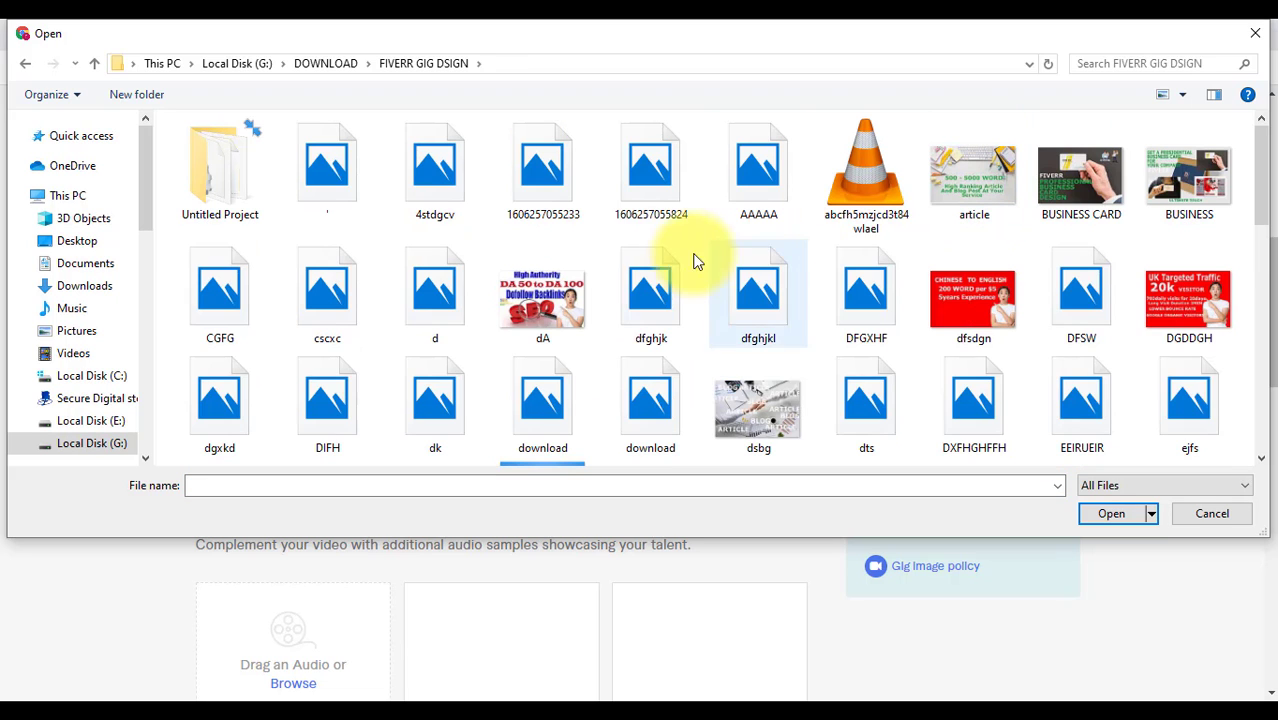
scroll(740, 289, down, 1)
scroll(738, 289, up, 1)
scroll(738, 289, down, 1)
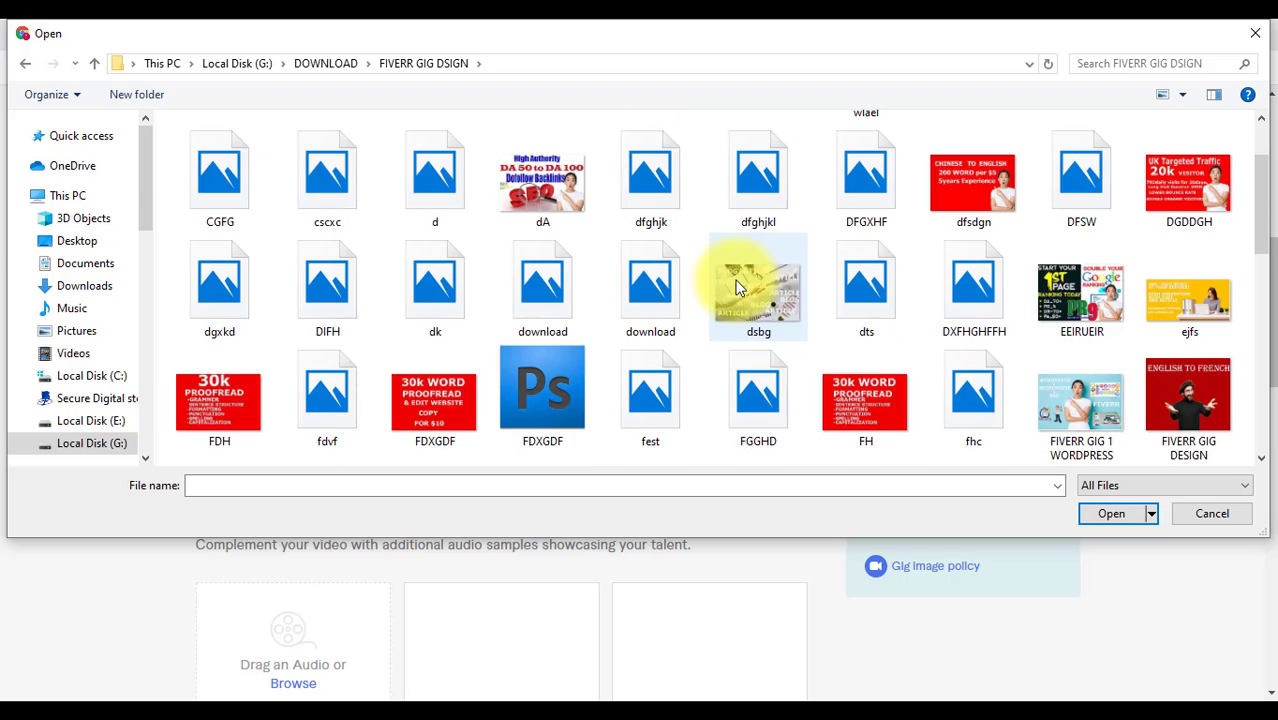
scroll(737, 288, down, 3)
scroll(740, 286, down, 3)
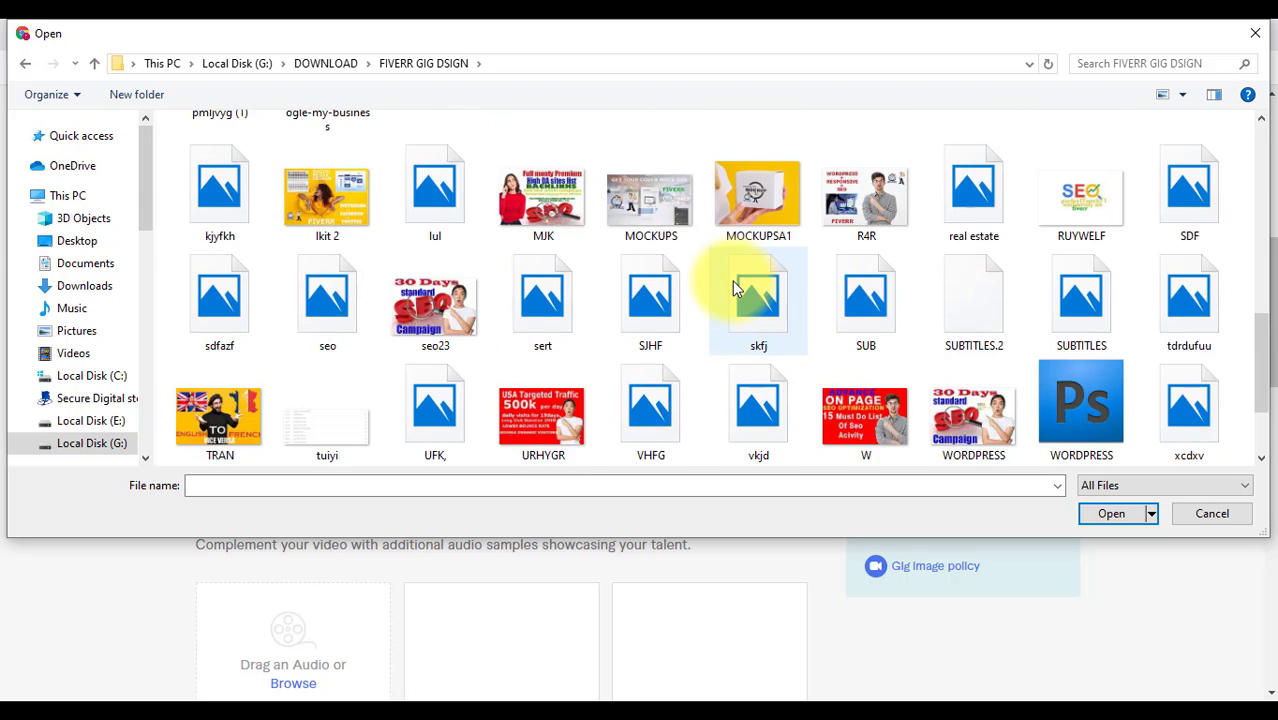
scroll(655, 258, up, 3)
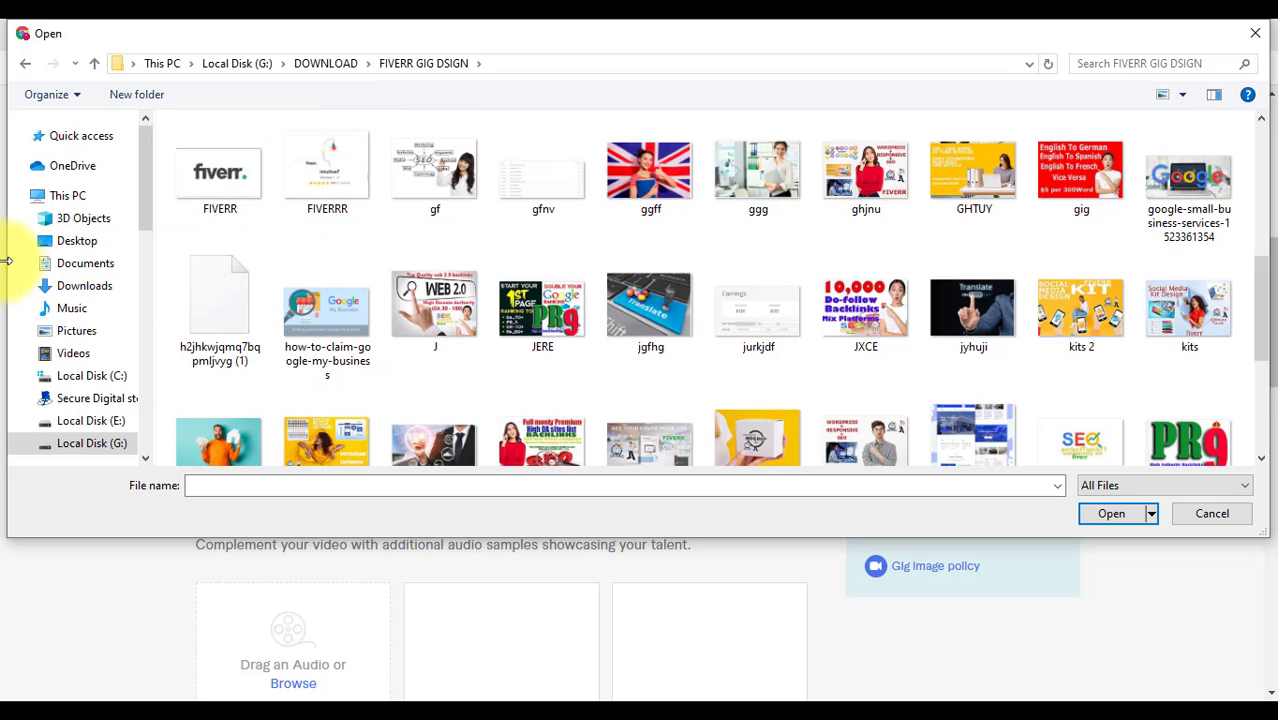
Try to upload the "MIND 2" logo image from the Pictures folder as the second gig photo
click(84, 331)
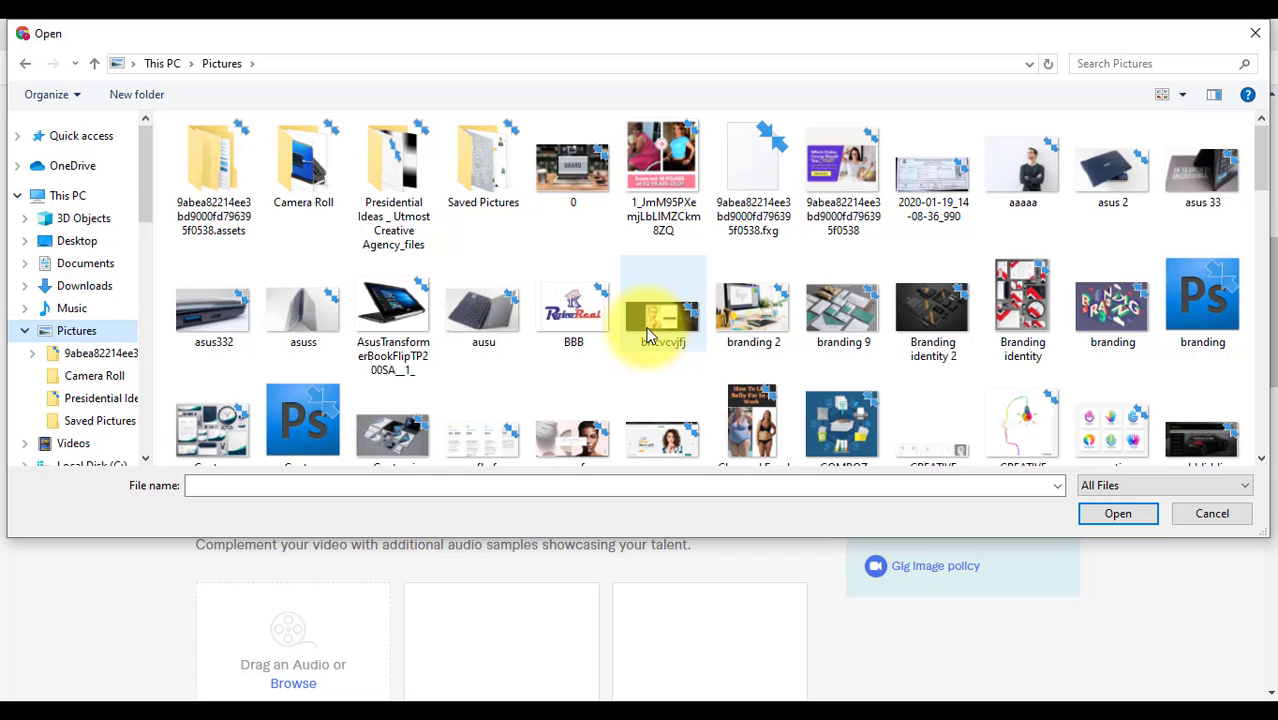
scroll(662, 314, down, 1)
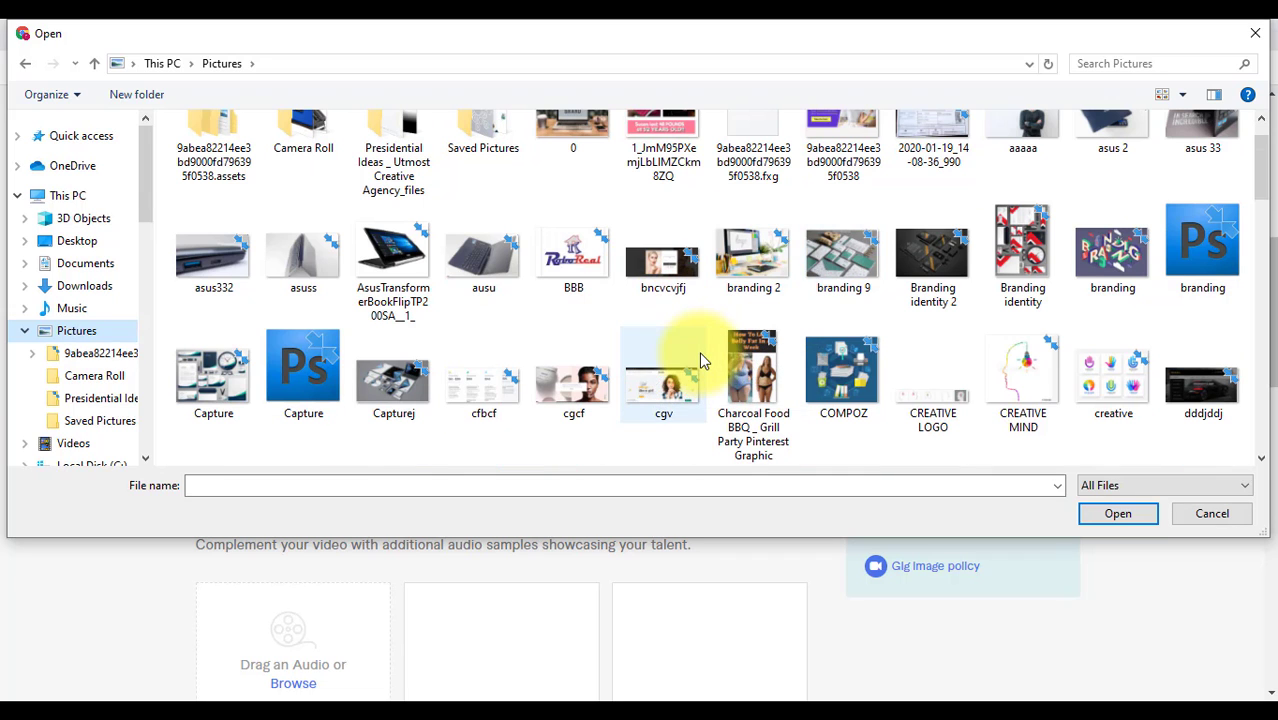
scroll(700, 360, down, 4)
scroll(702, 358, down, 4)
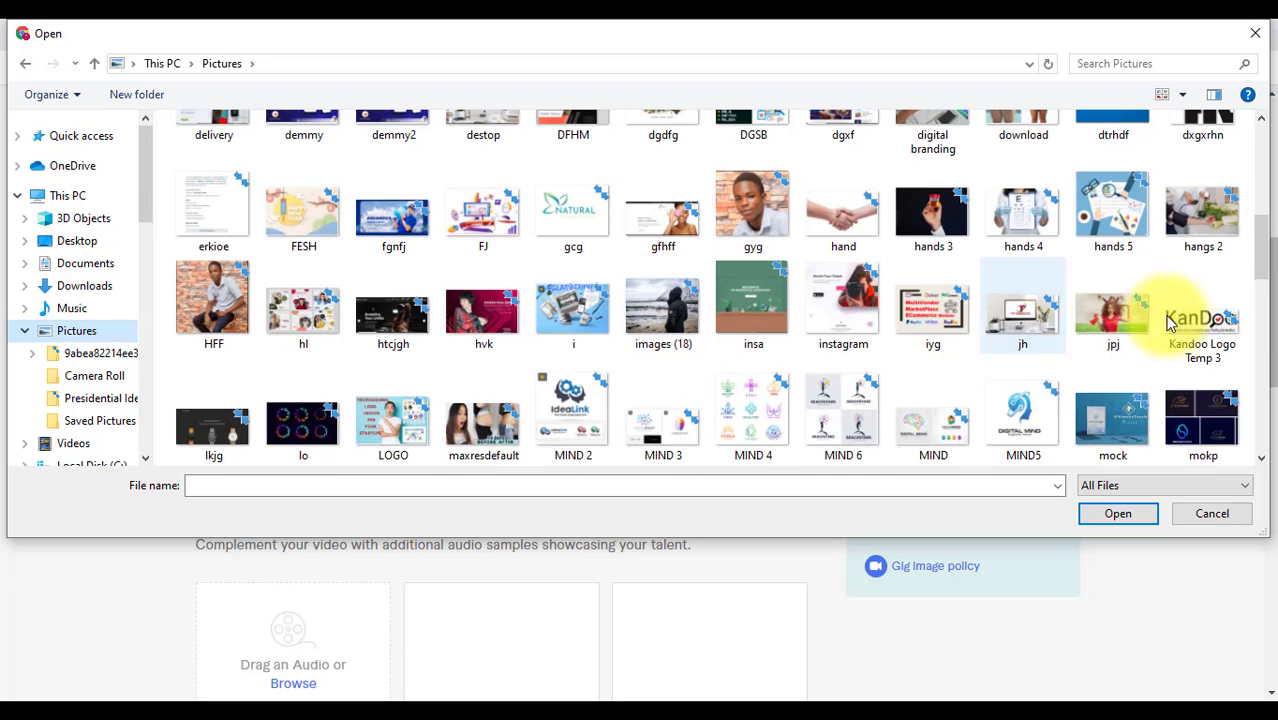
click(571, 414)
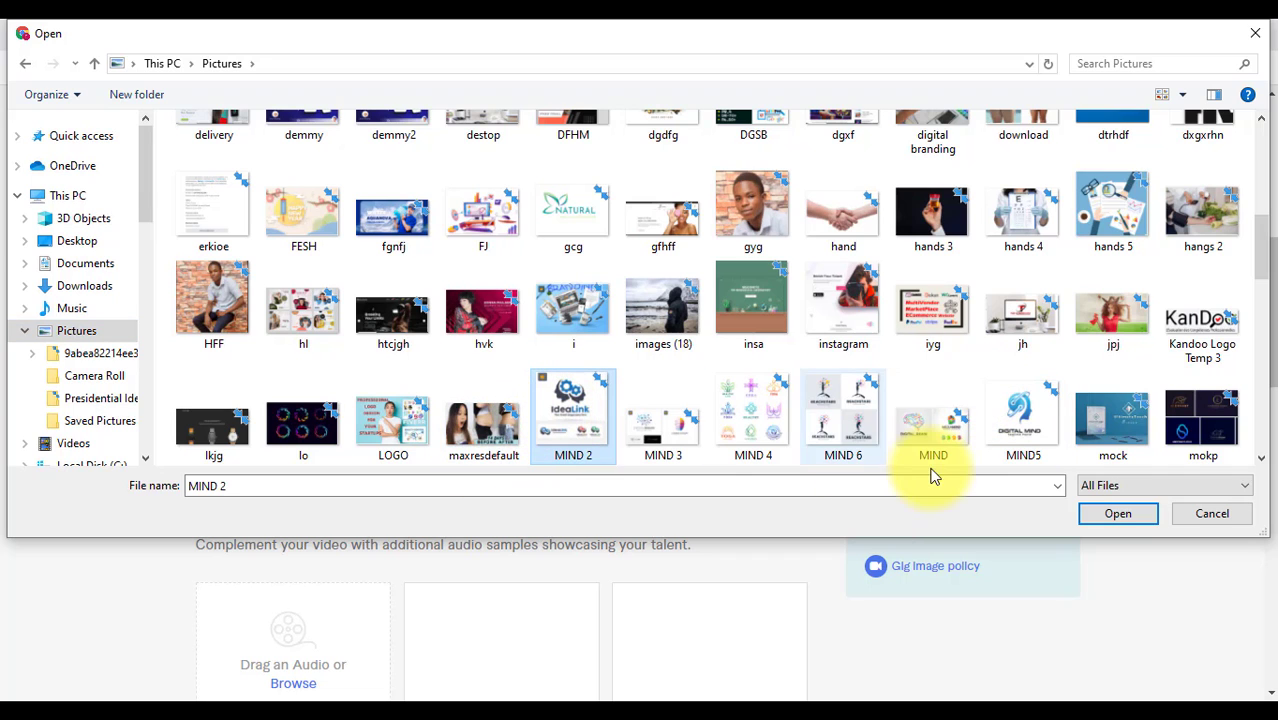
click(1118, 513)
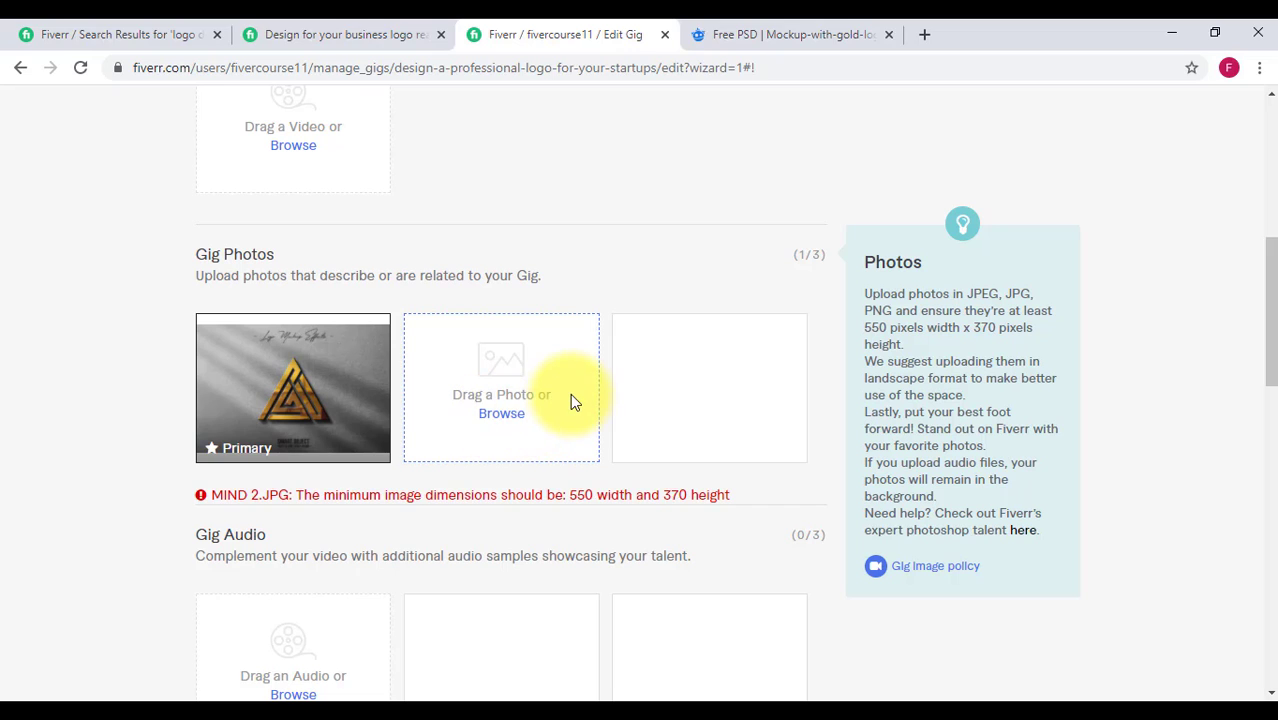
Try to upload the "Capture" image from the Pictures folder as the second gig photo
click(531, 408)
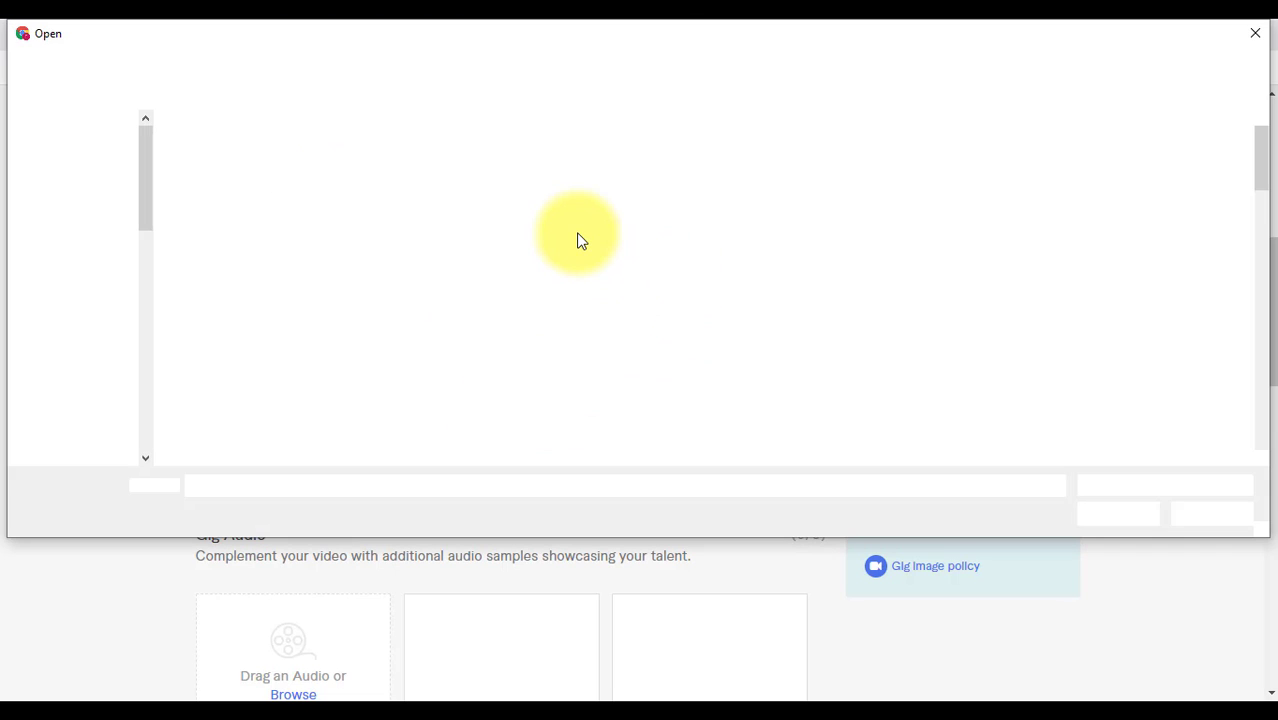
scroll(474, 326, down, 1)
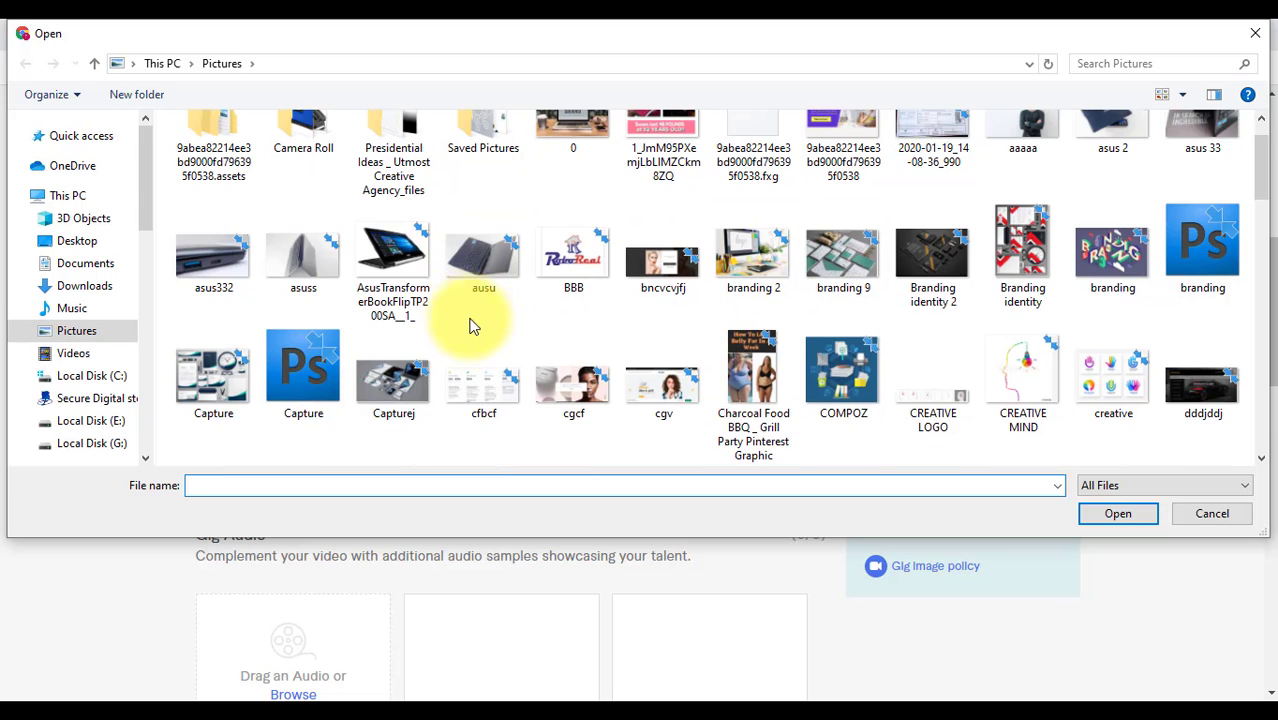
scroll(474, 326, down, 4)
scroll(556, 280, up, 5)
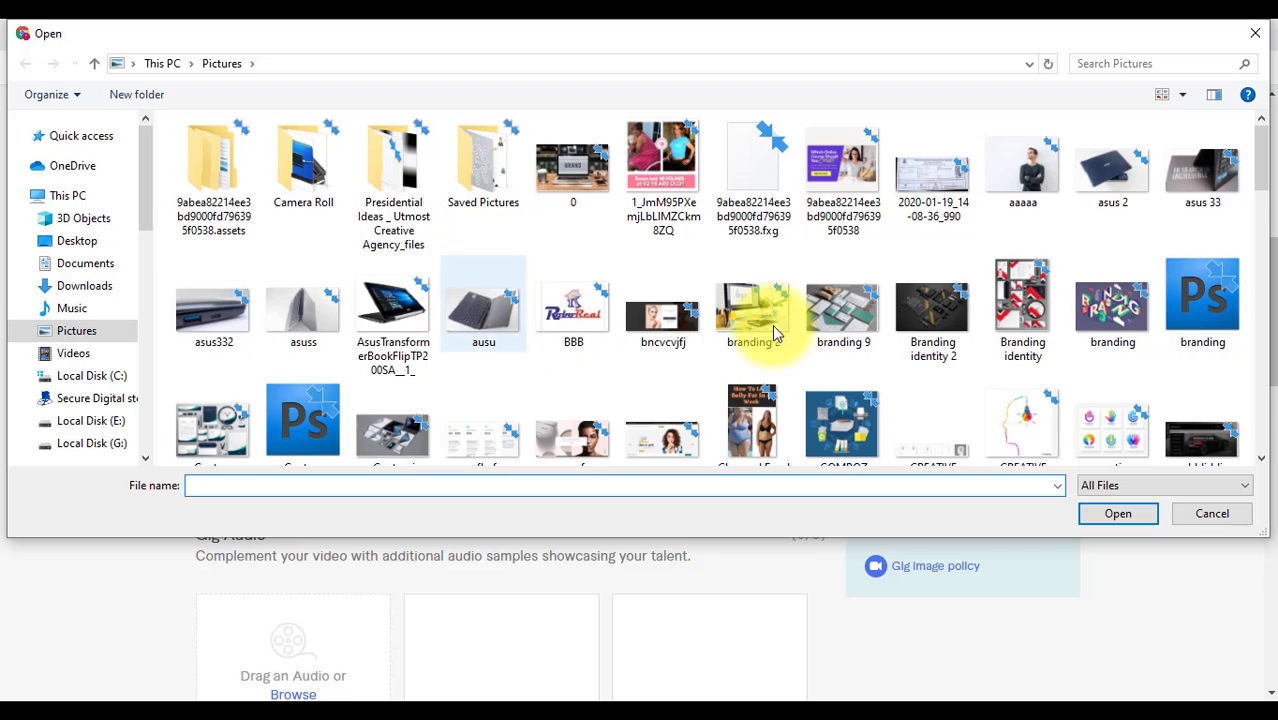
click(214, 420)
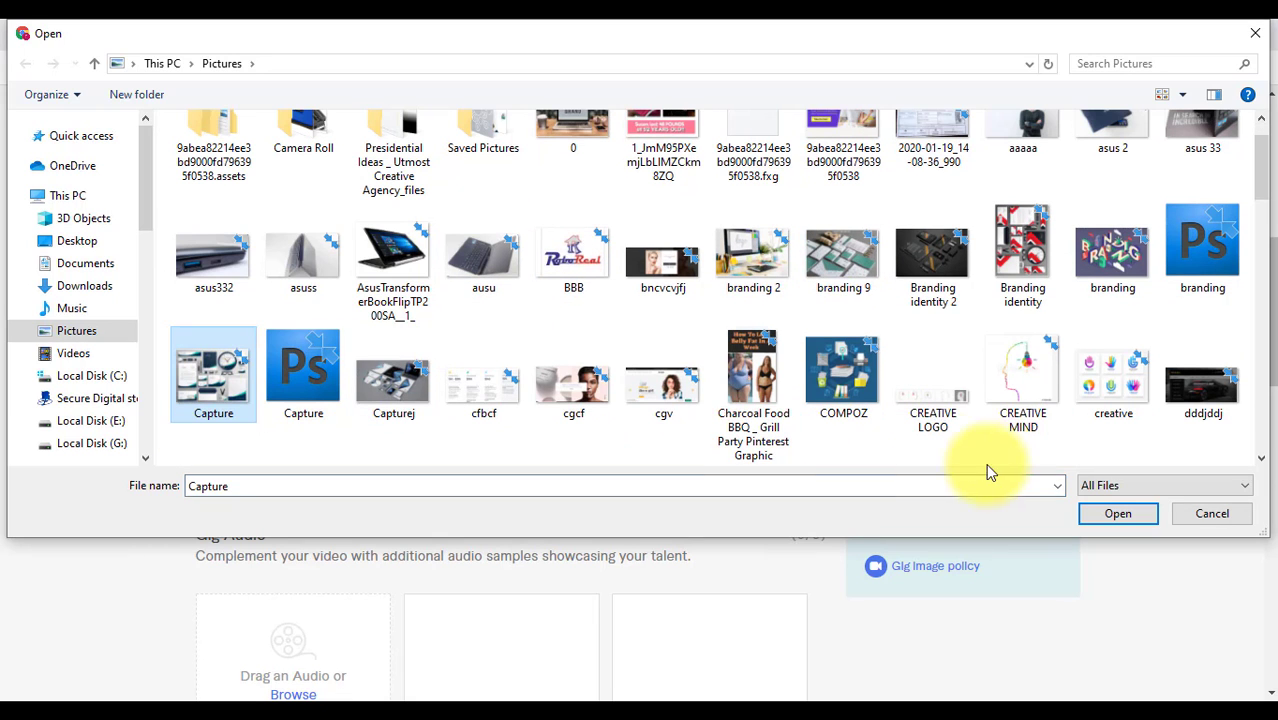
click(1115, 514)
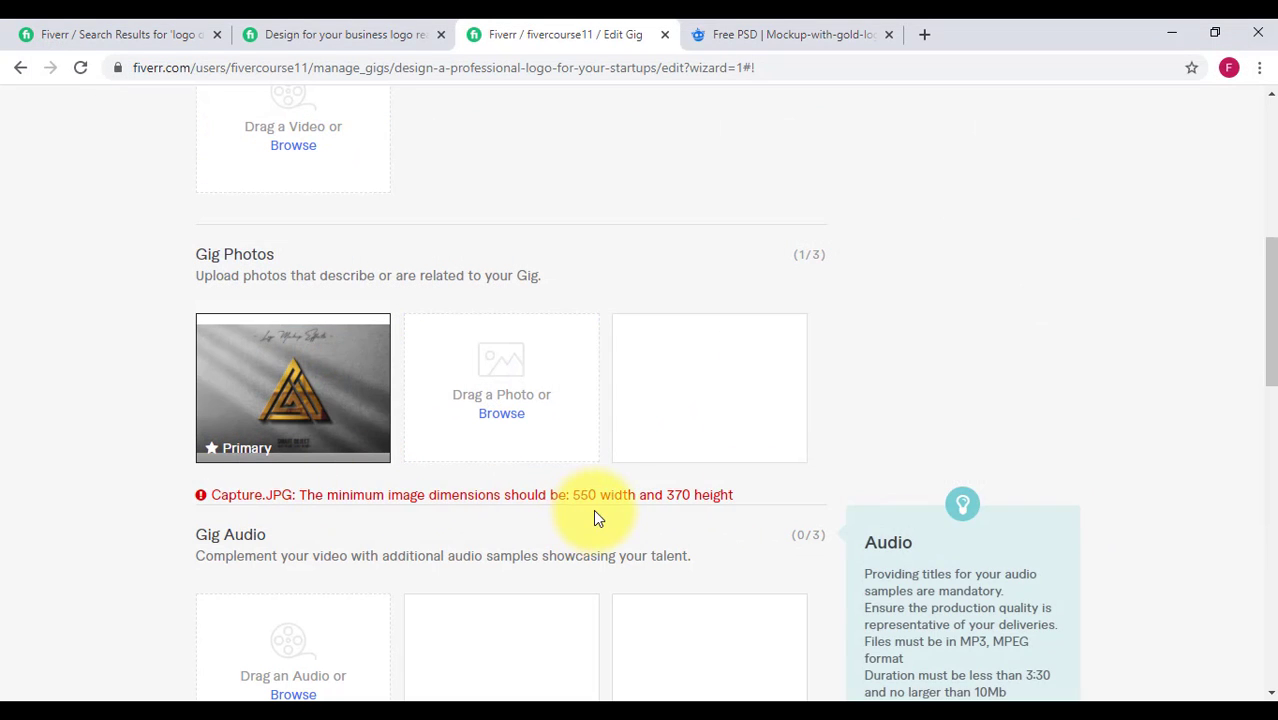
Upload the "creative" image of hand logos from the Pictures folder as the second gig photo
click(500, 424)
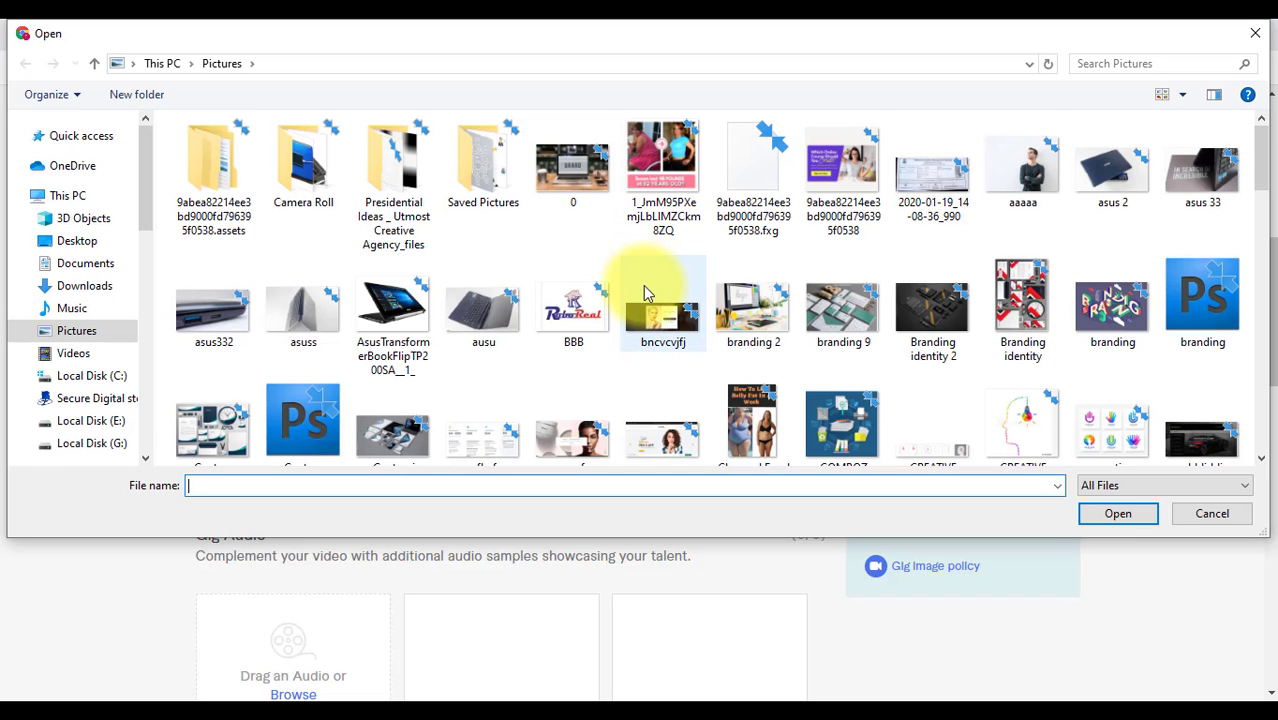
scroll(998, 356, down, 10)
scroll(1150, 222, up, 5)
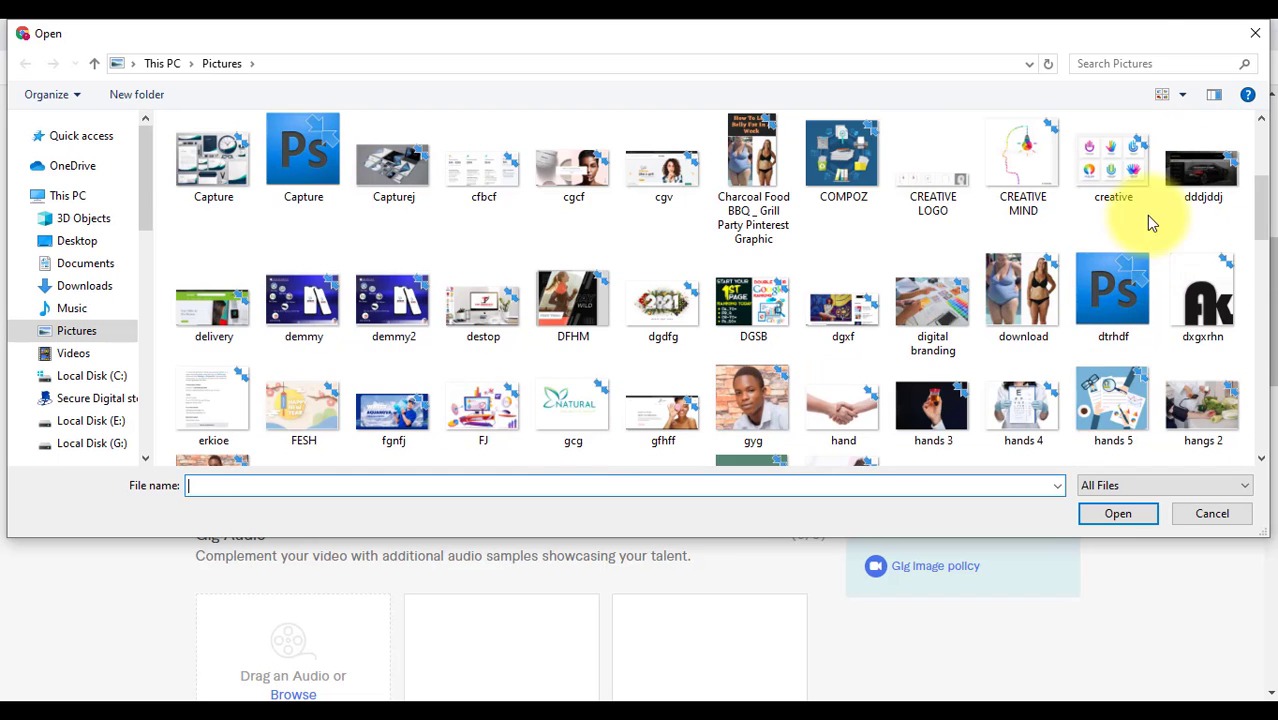
click(1108, 183)
click(1126, 512)
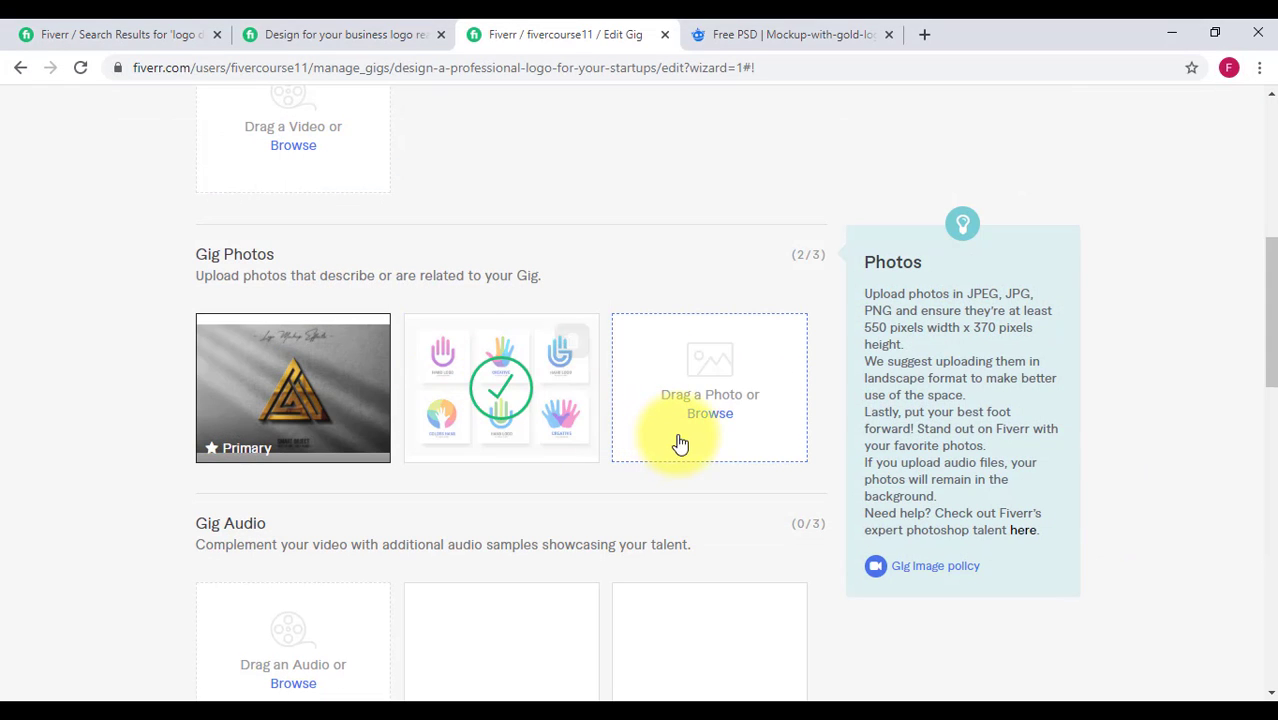
Upload the "LOGO" image from the Pictures folder as the third gig photo
click(716, 414)
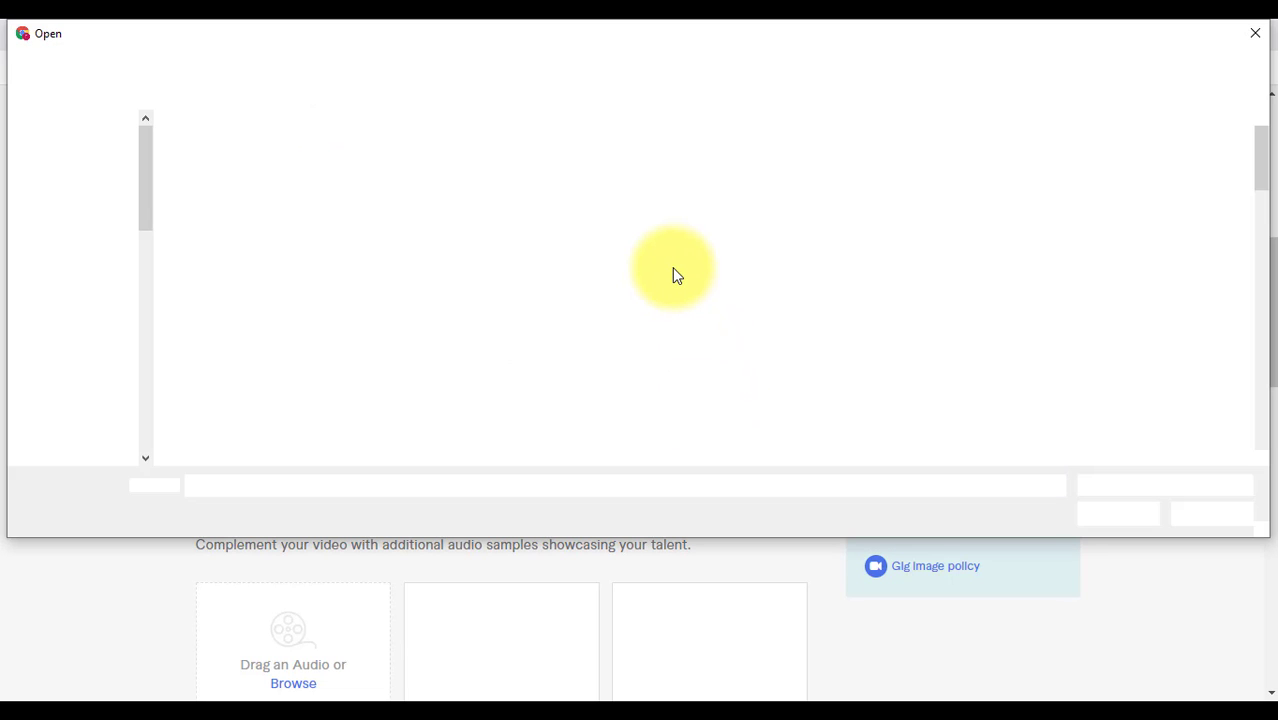
scroll(622, 405, down, 1)
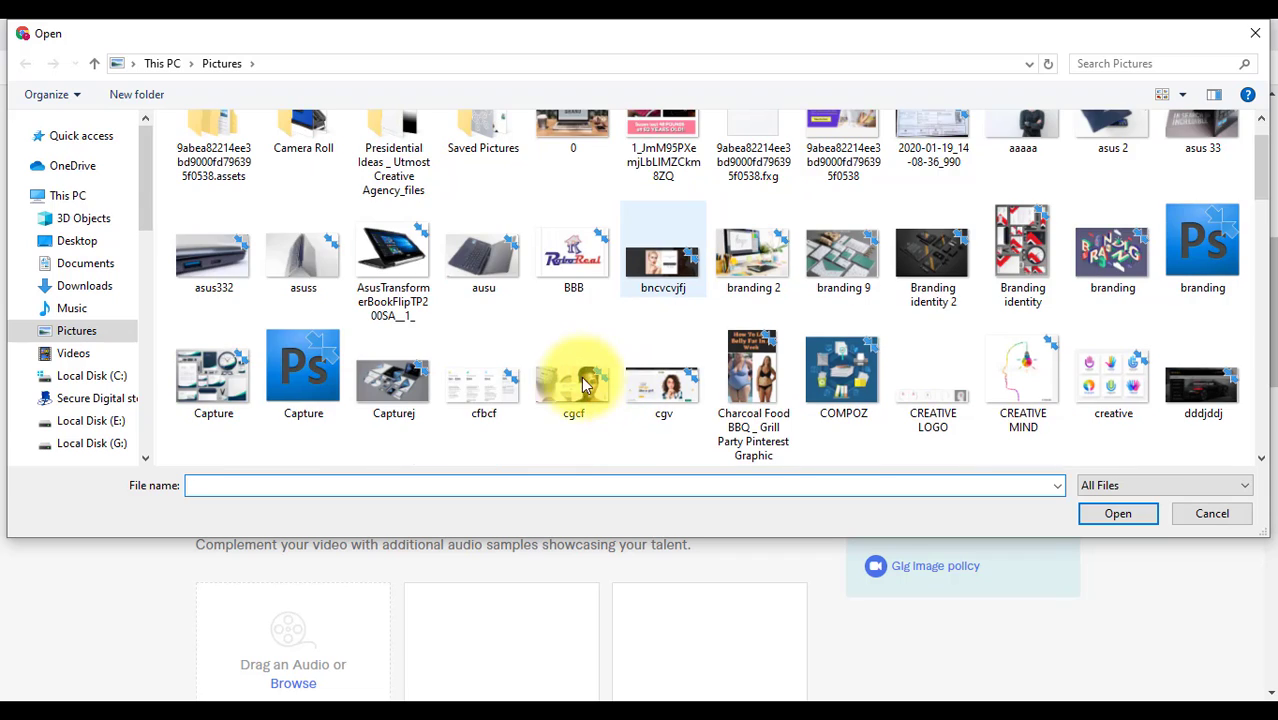
scroll(586, 385, down, 2)
scroll(742, 366, down, 2)
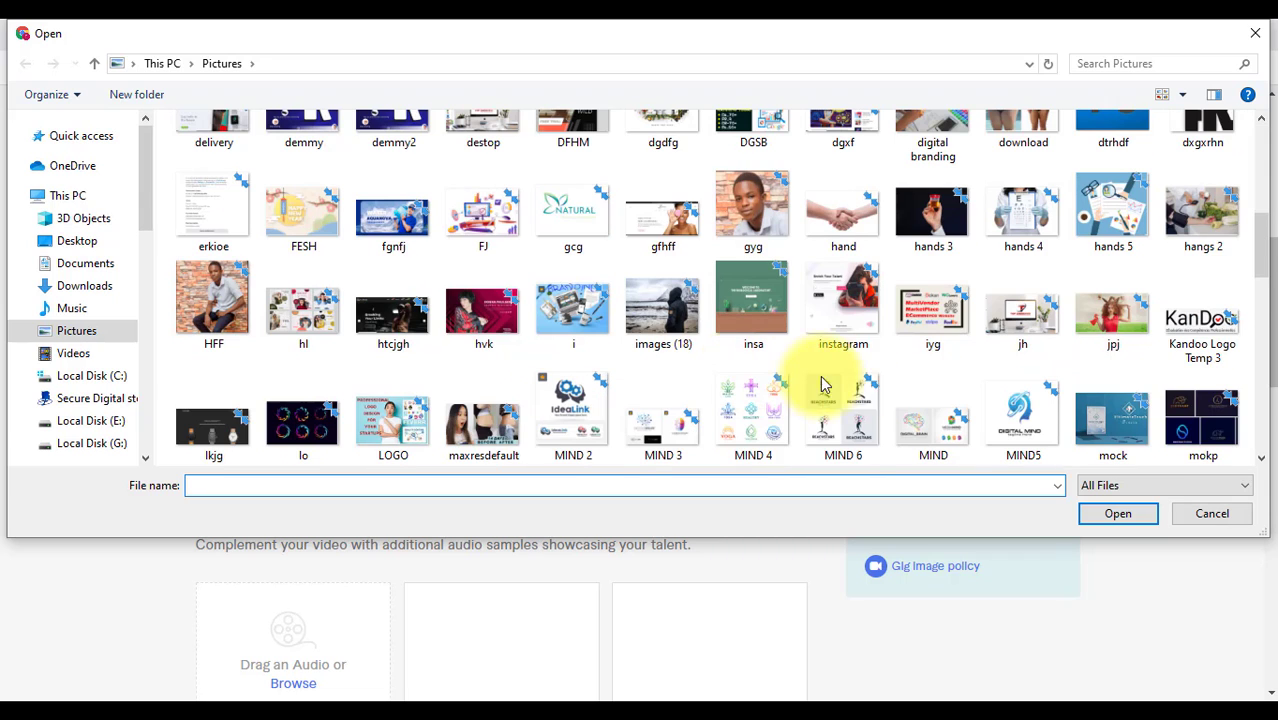
scroll(371, 441, down, 2)
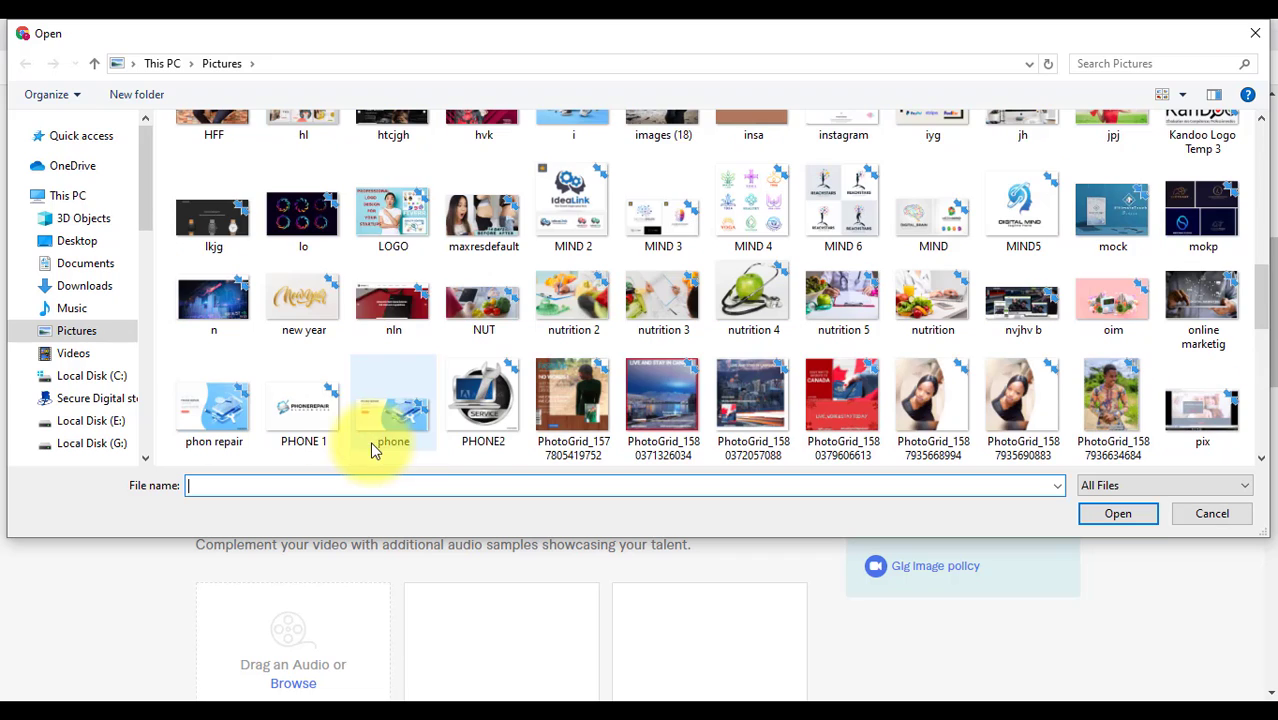
click(397, 218)
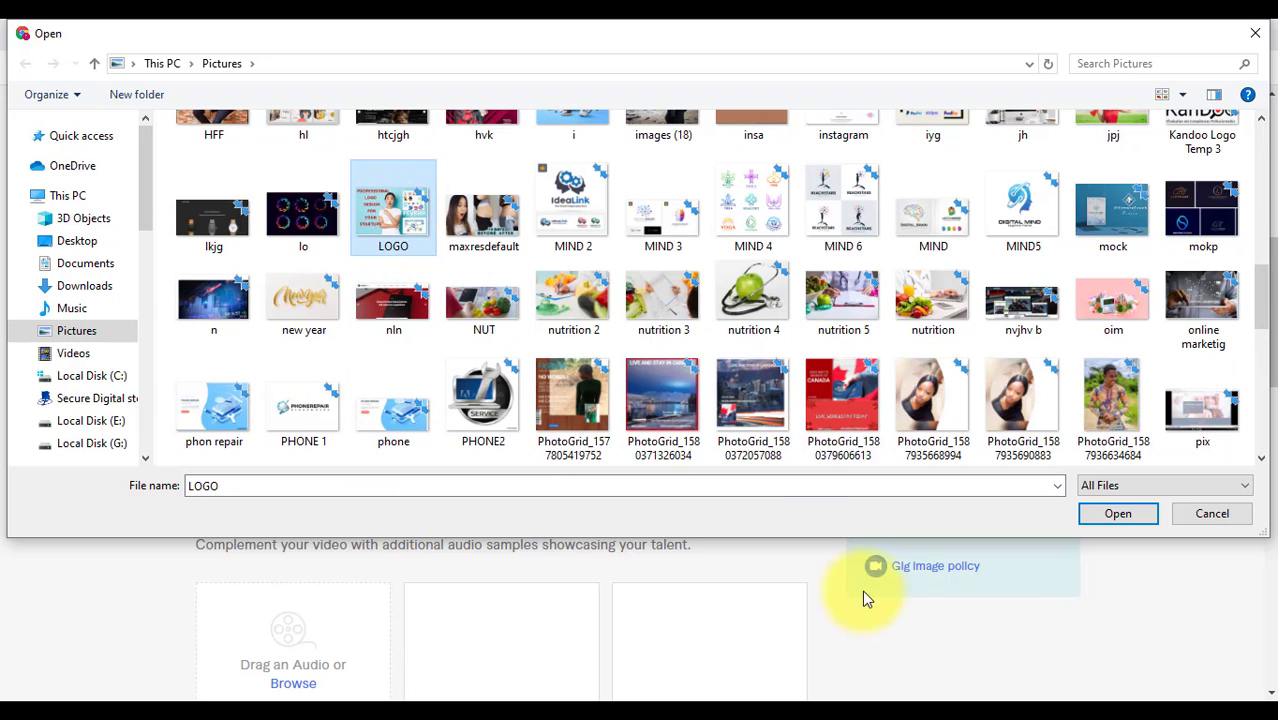
click(1141, 515)
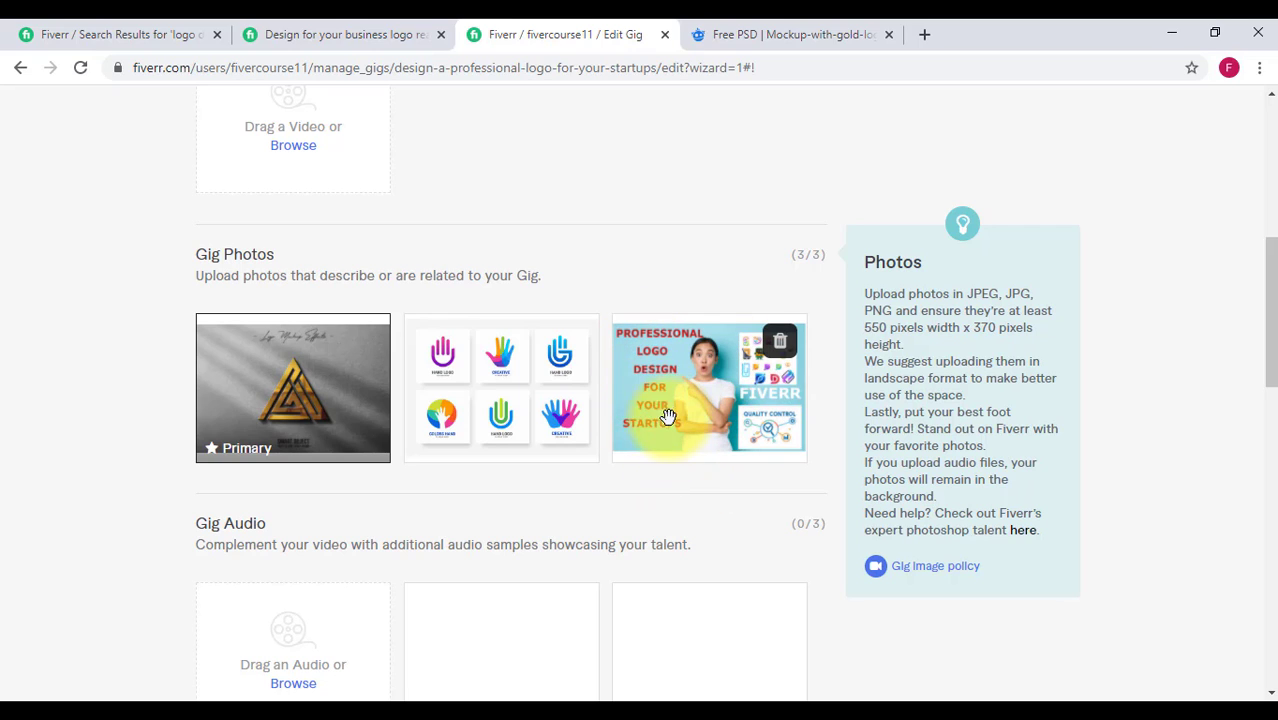
Accept the declaration that the gallery materials are self-created, and save the gallery to continue
scroll(669, 372, down, 8)
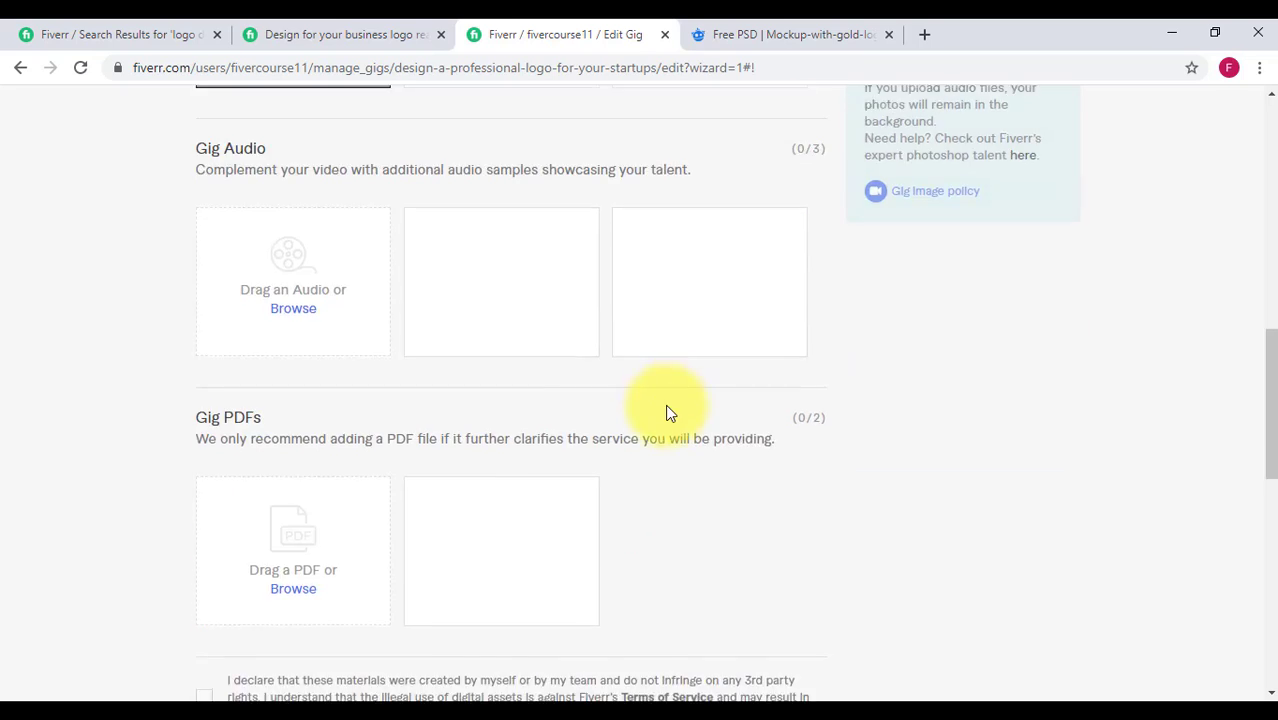
scroll(662, 414, up, 2)
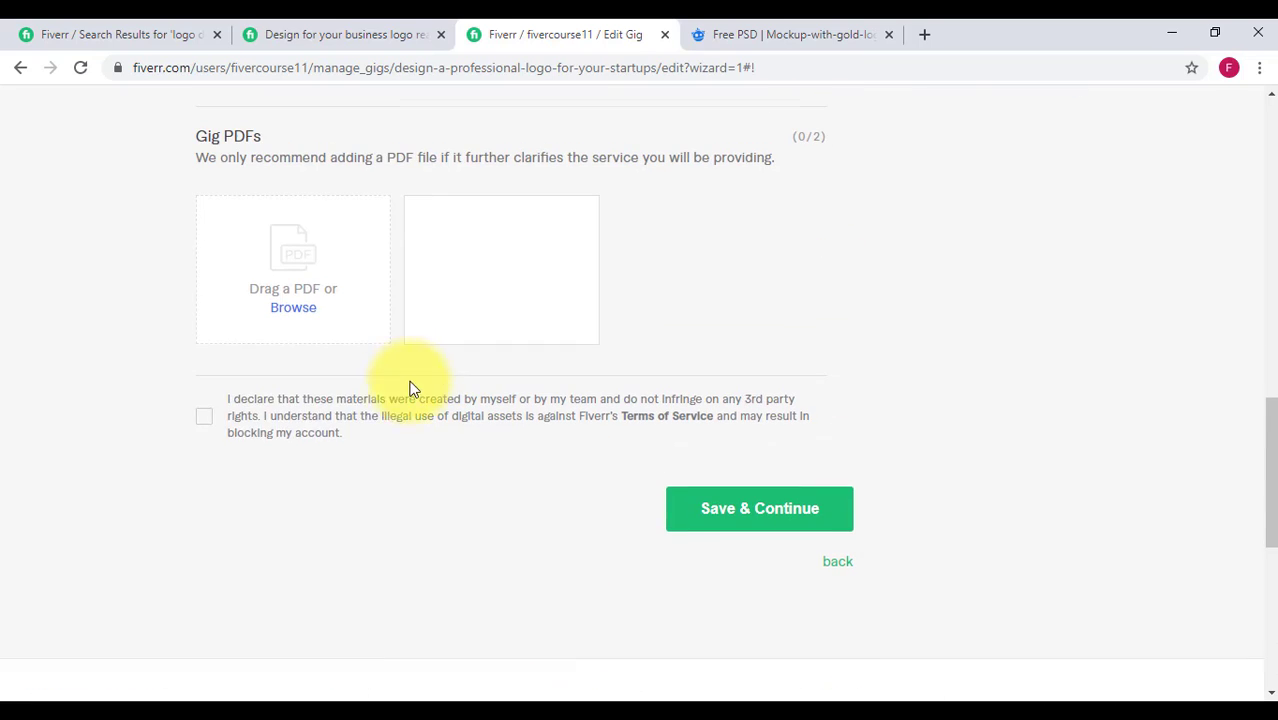
click(203, 417)
click(790, 500)
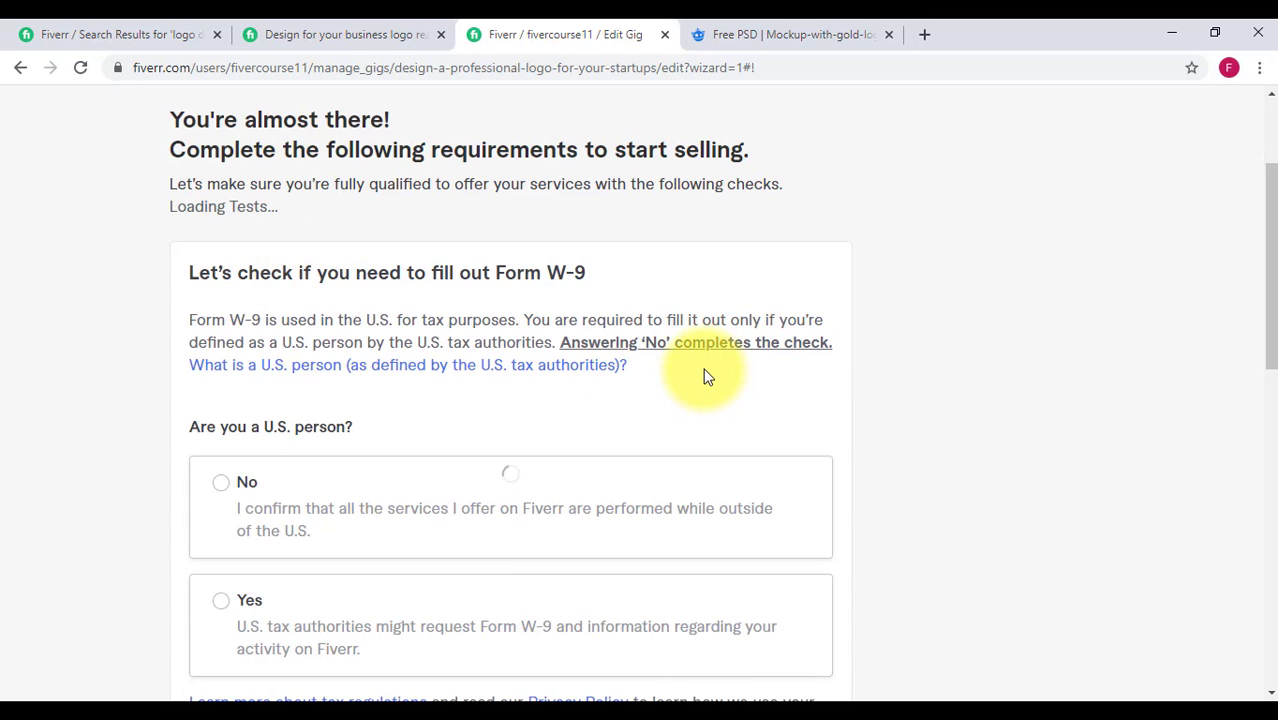
Answer "No" to the U.S. person question of the Form W-9 check, save it and dismiss the confirmation
scroll(239, 285, down, 3)
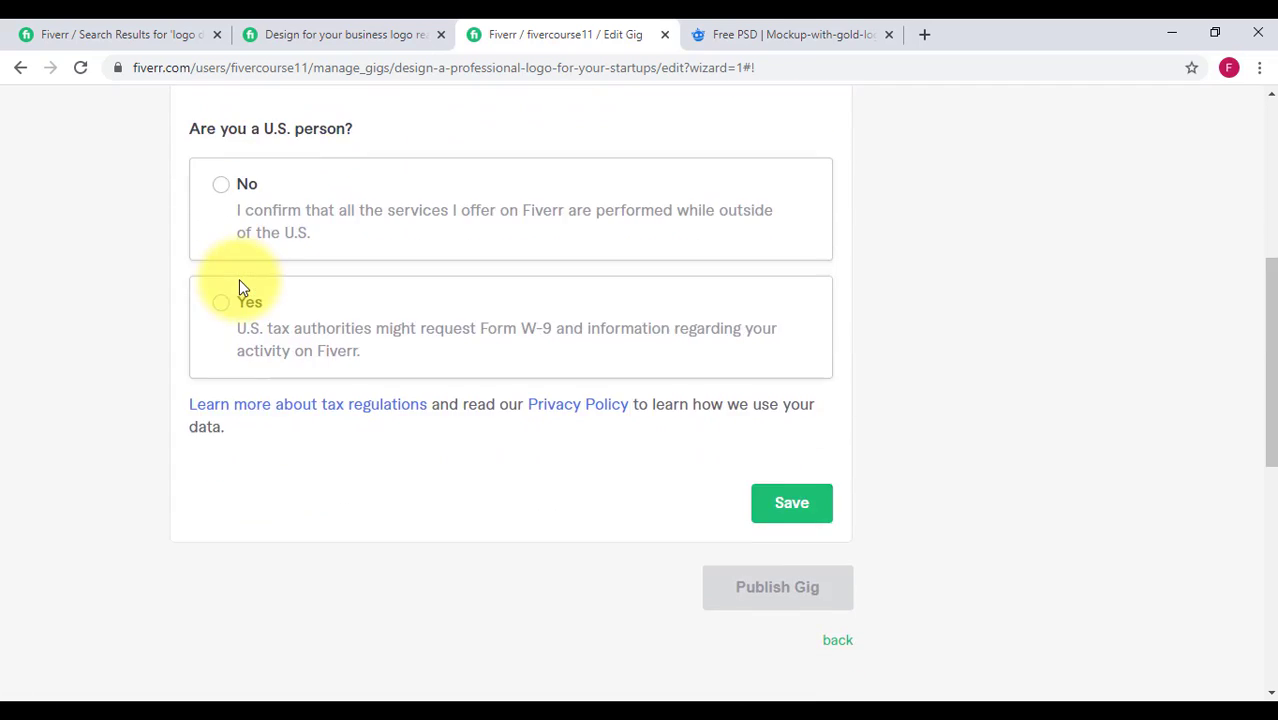
scroll(239, 279, up, 5)
scroll(239, 285, down, 4)
scroll(242, 320, up, 2)
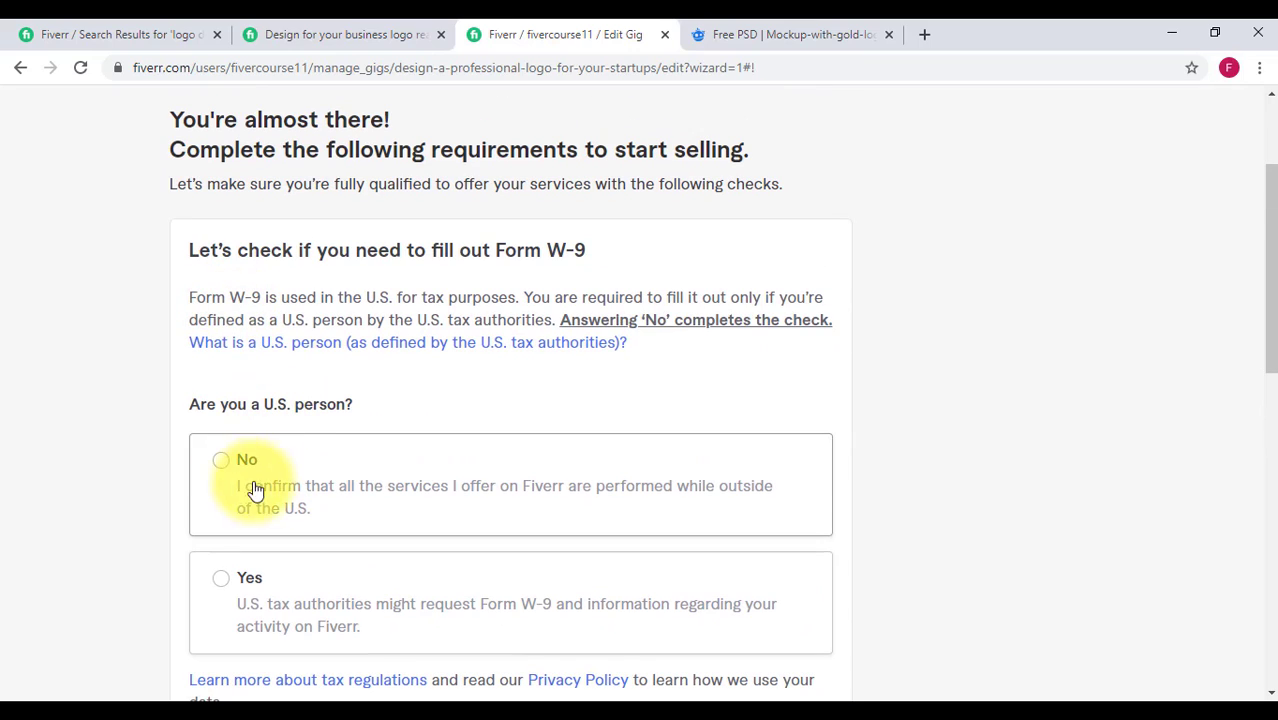
click(218, 462)
scroll(690, 545, down, 3)
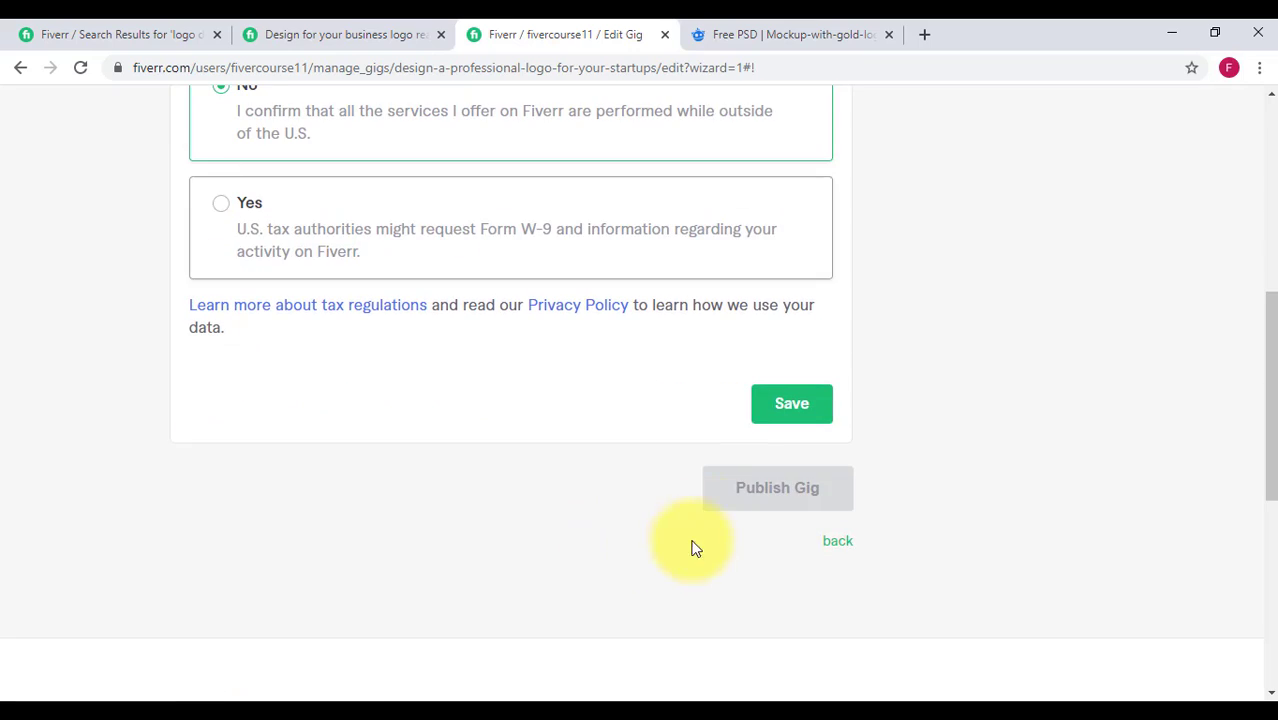
click(785, 403)
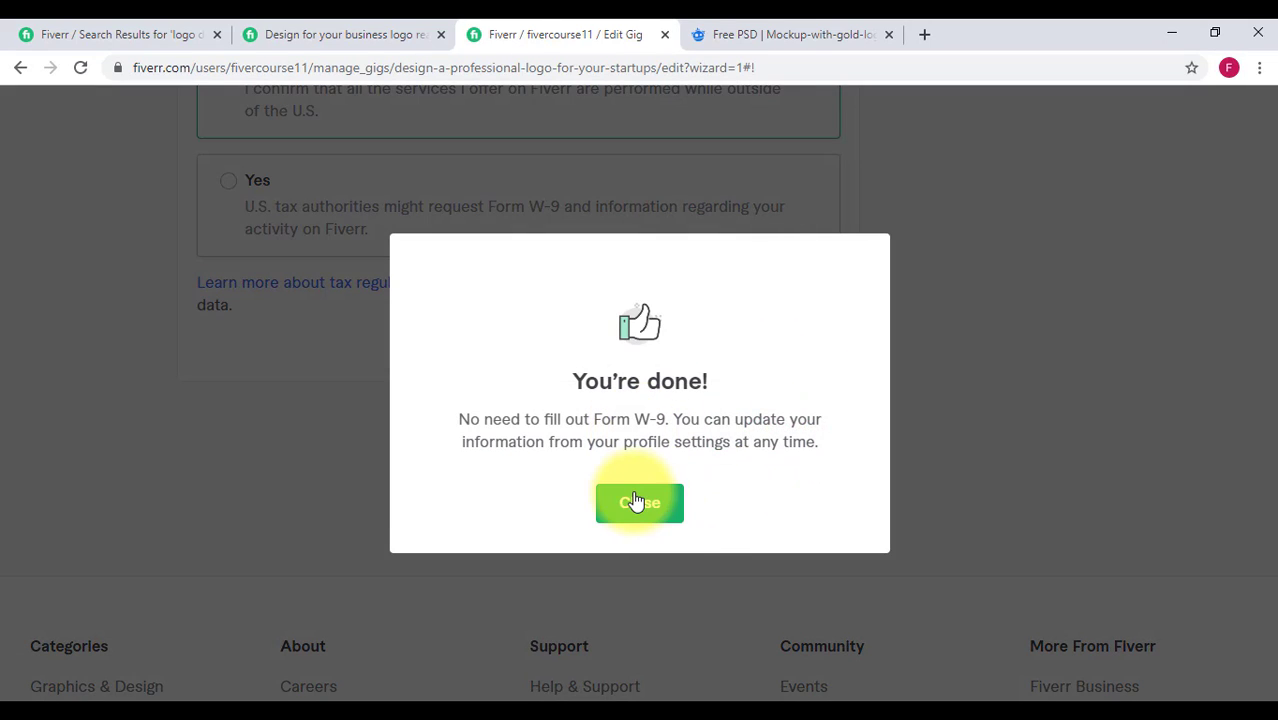
click(637, 502)
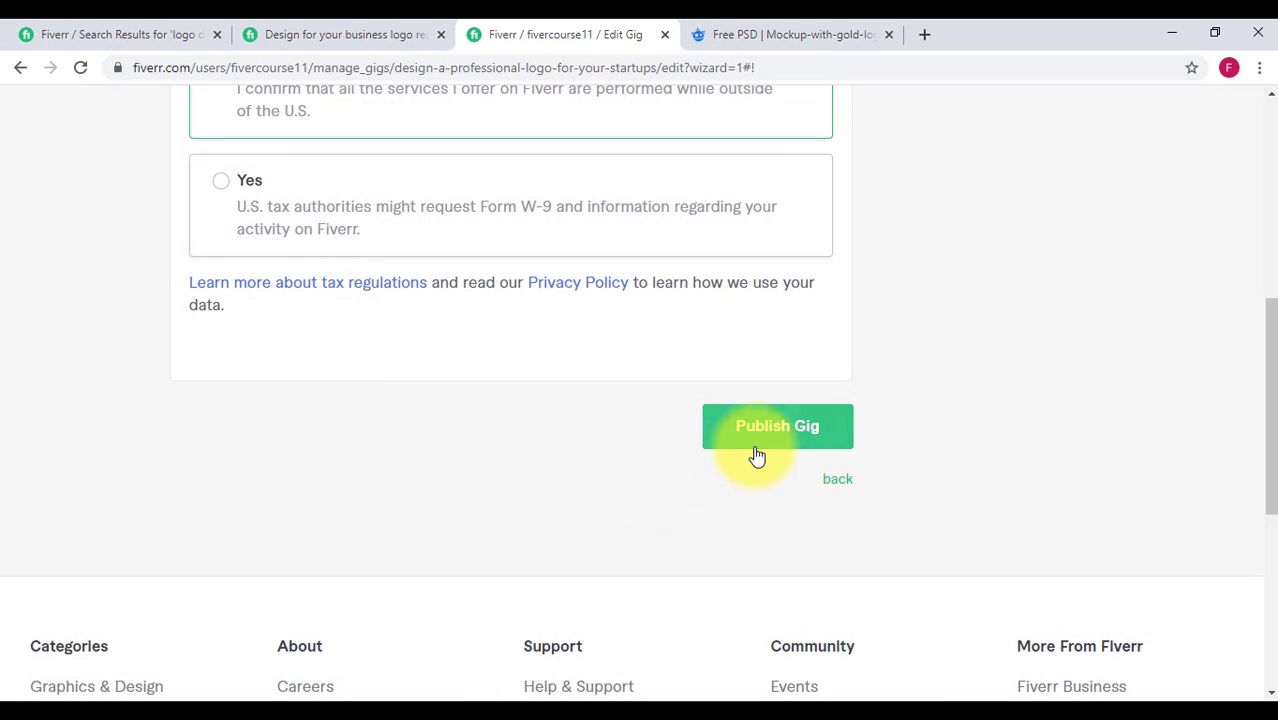
Publish the gig and finish the wizard to reach the Gigs management page
click(768, 430)
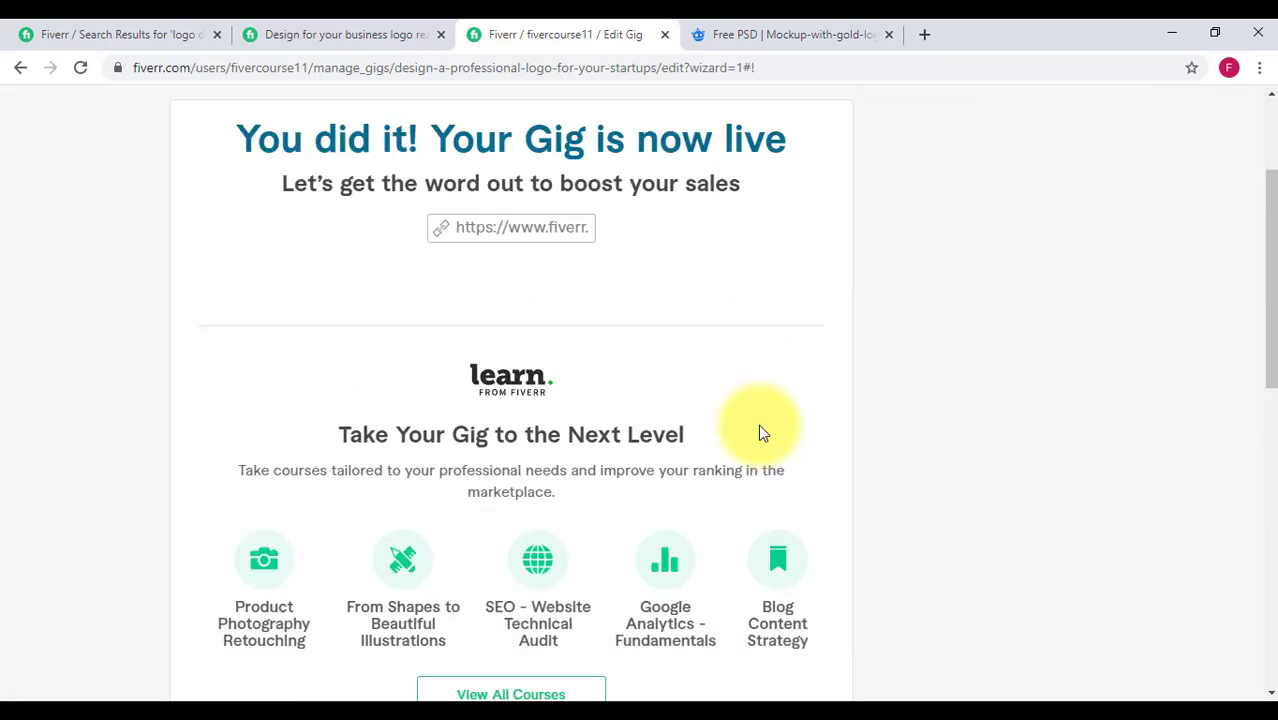
scroll(762, 435, down, 5)
click(795, 530)
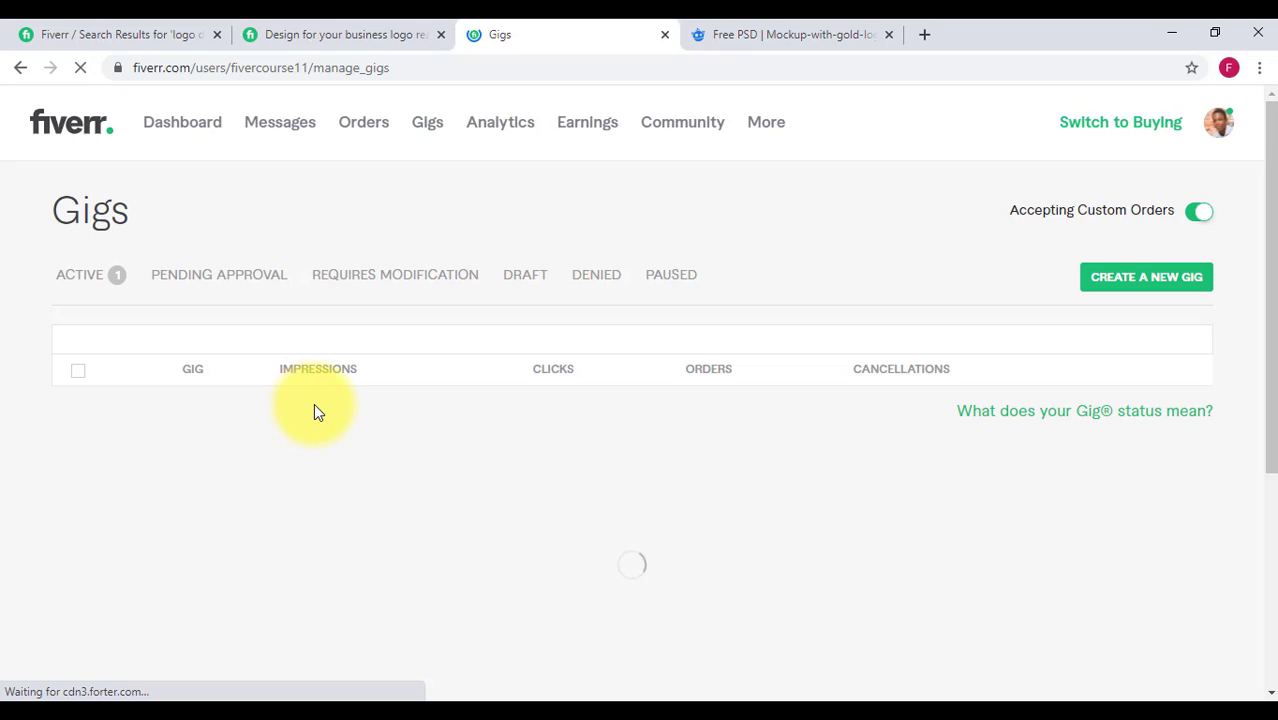
Open the seller's profile page and review the profile card and active gigs
click(1216, 124)
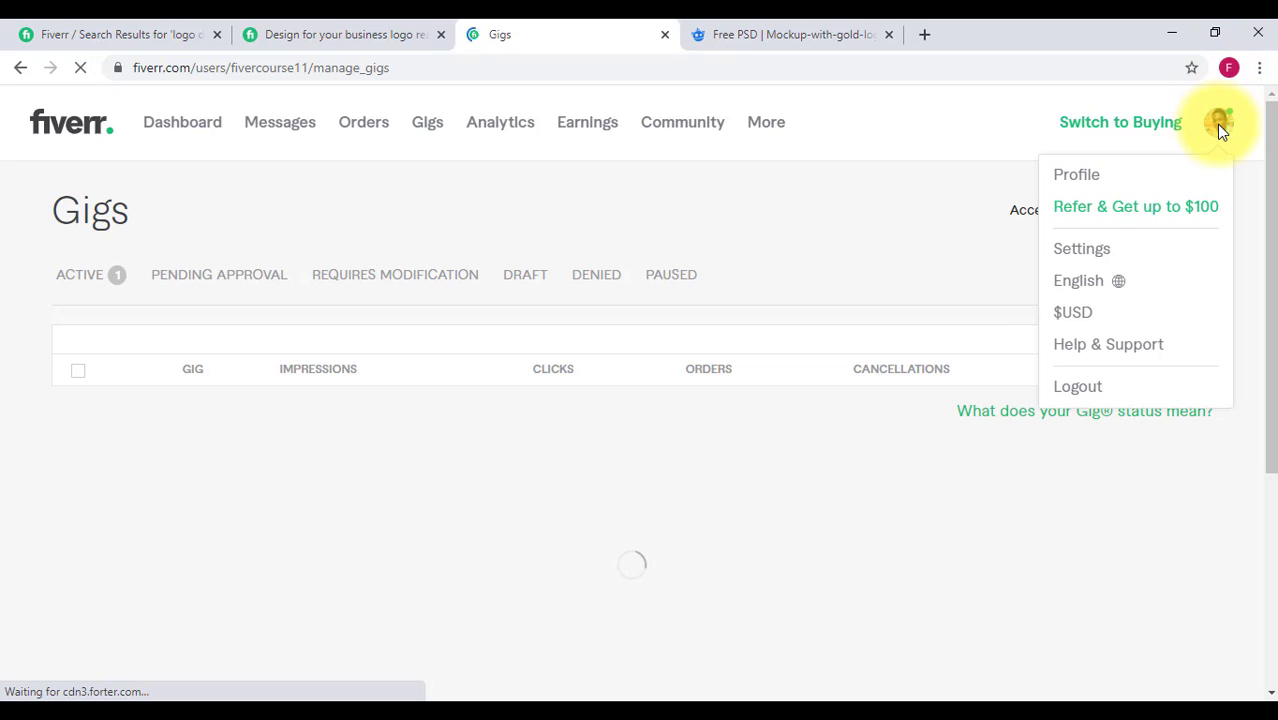
click(1074, 178)
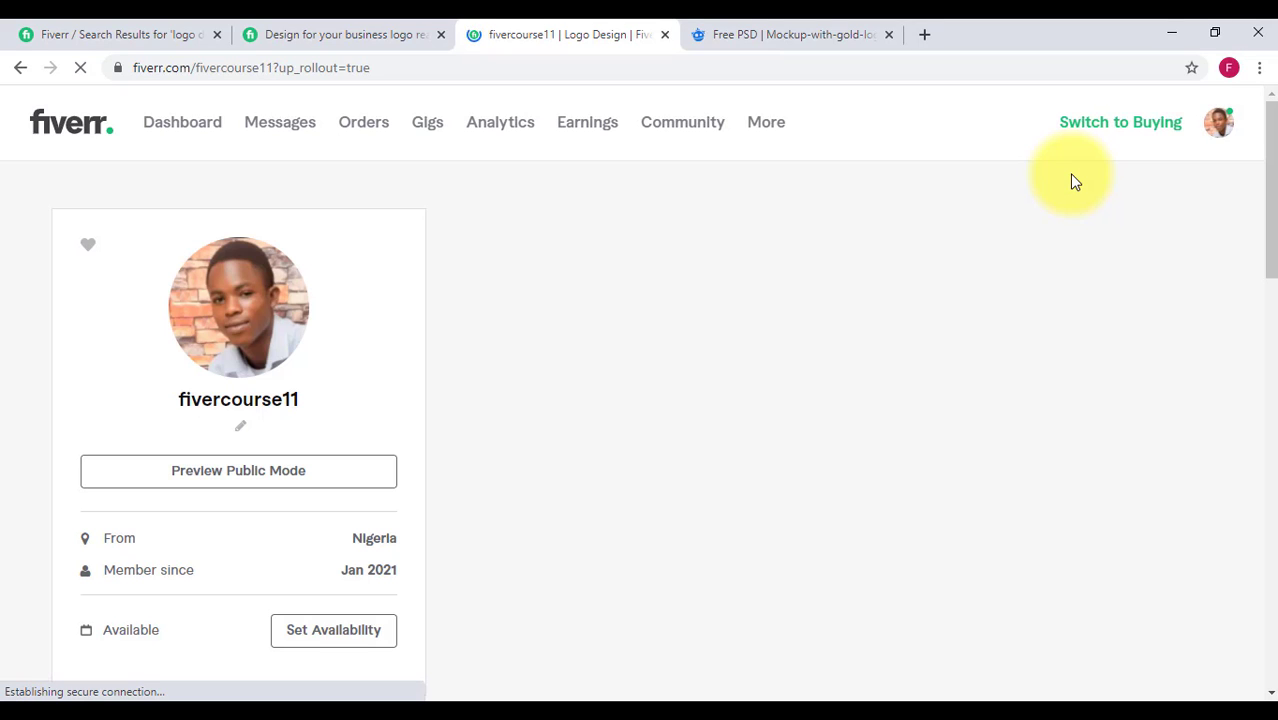
scroll(636, 508, down, 3)
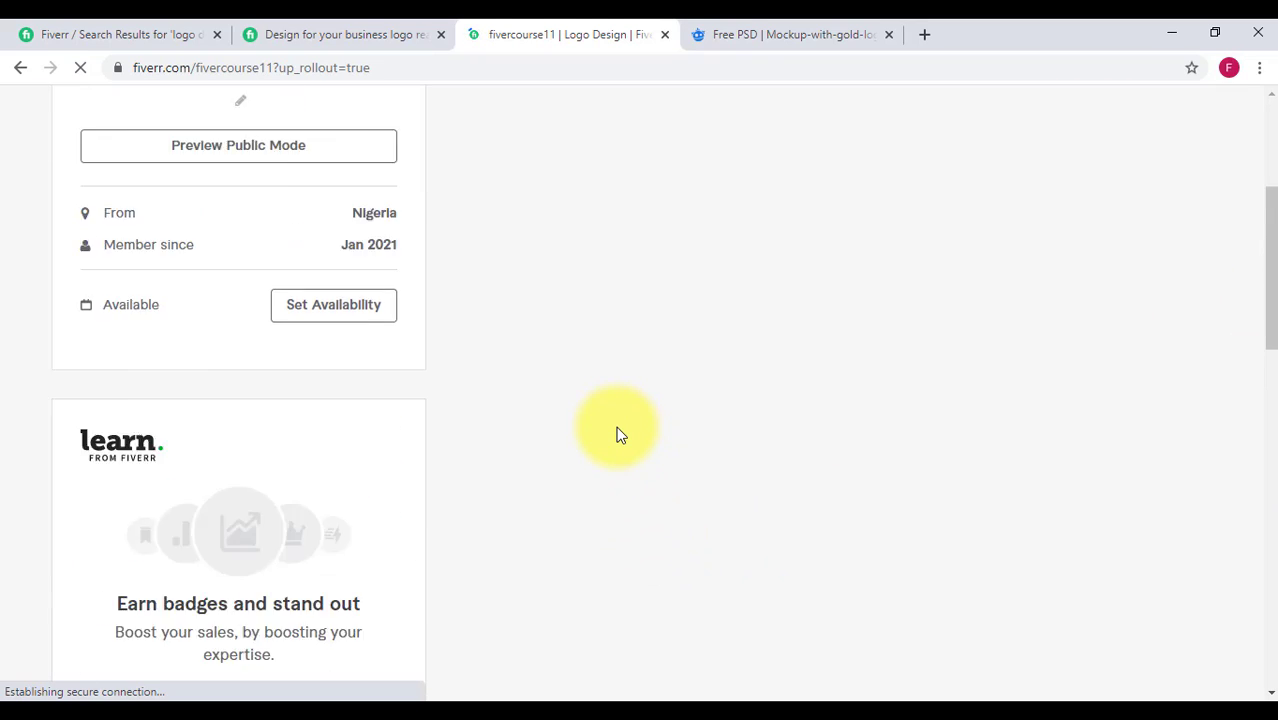
scroll(619, 434, up, 3)
scroll(619, 434, down, 6)
scroll(619, 434, down, 3)
scroll(619, 434, up, 8)
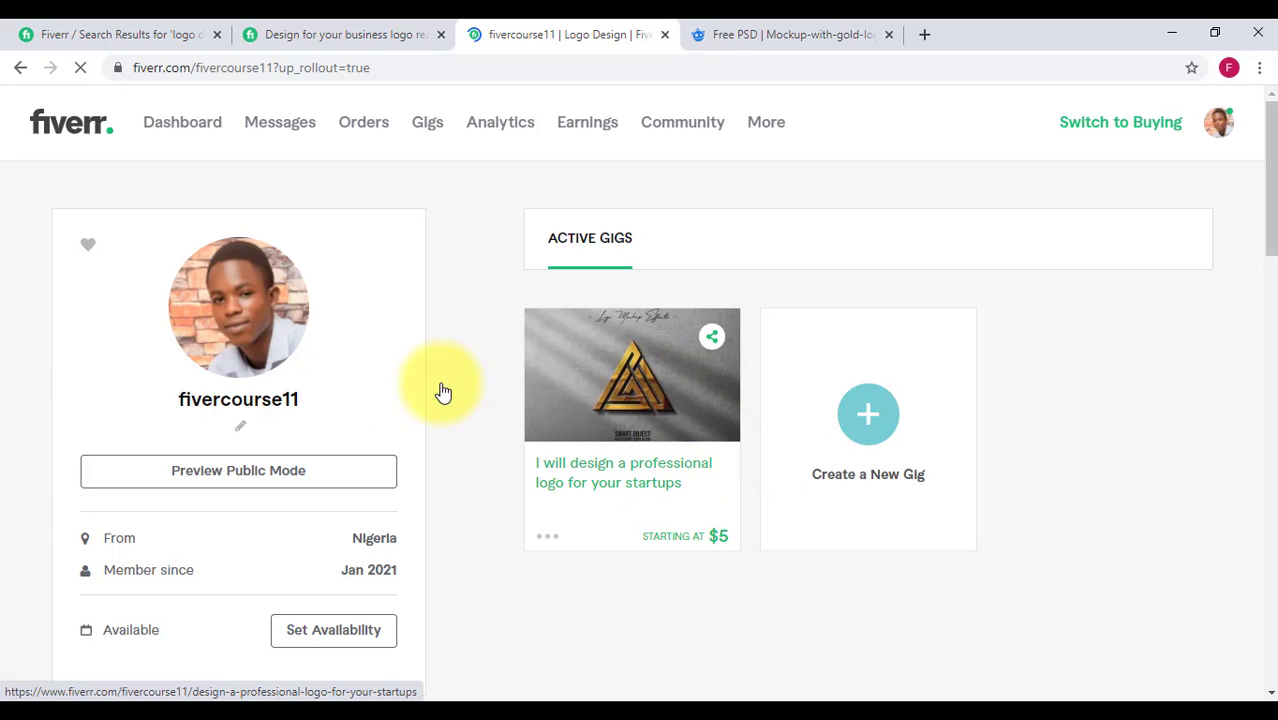
scroll(571, 334, down, 5)
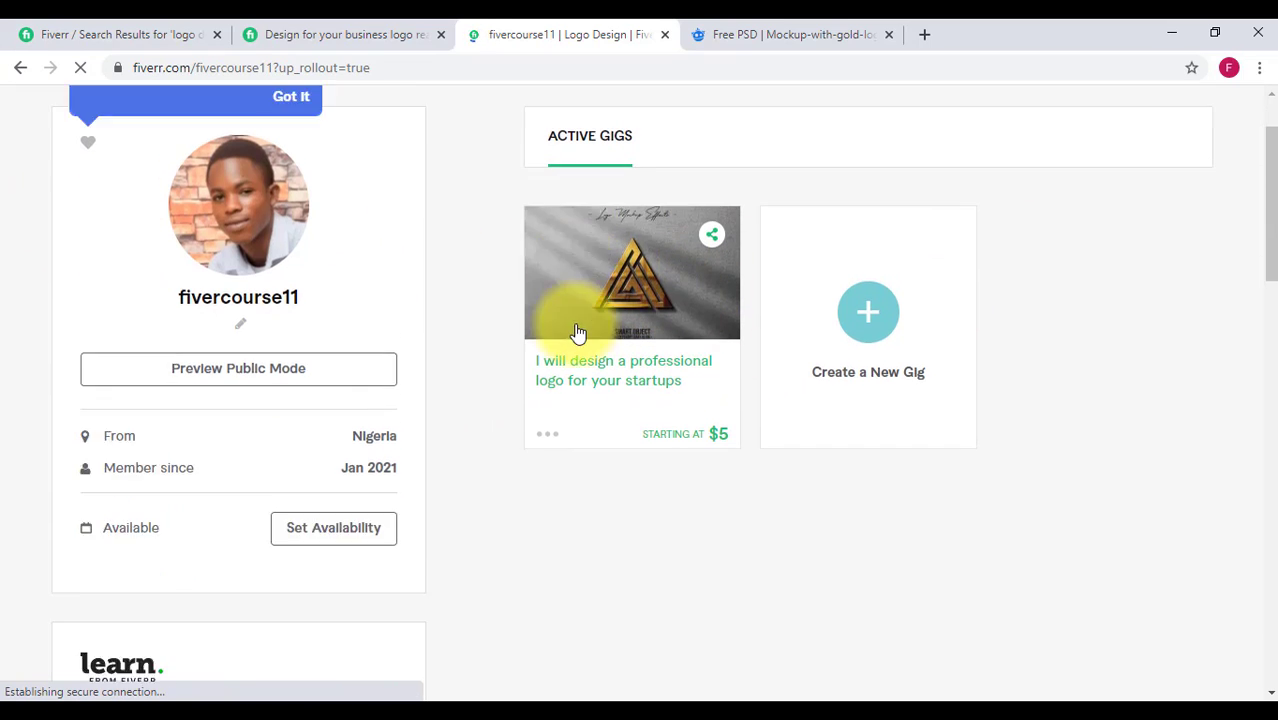
scroll(277, 302, up, 4)
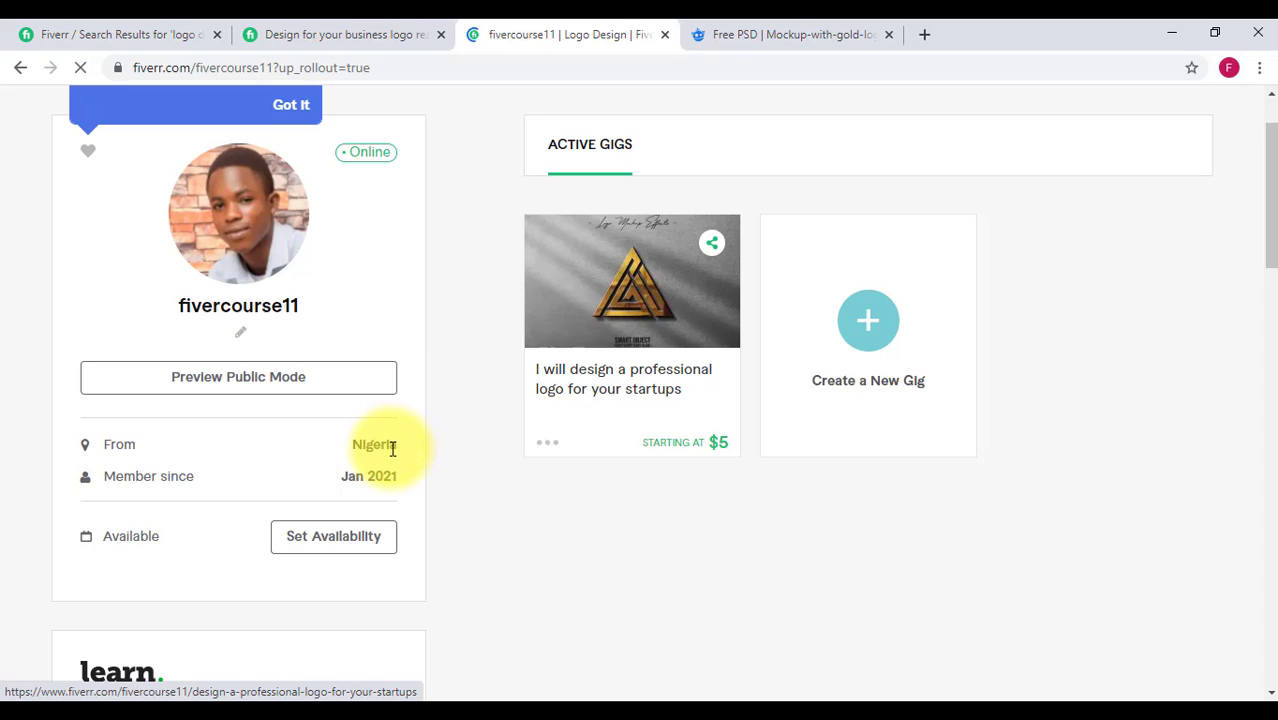
Examine the profile's description, languages, tests, linked accounts, skills and education sections
scroll(392, 449, down, 7)
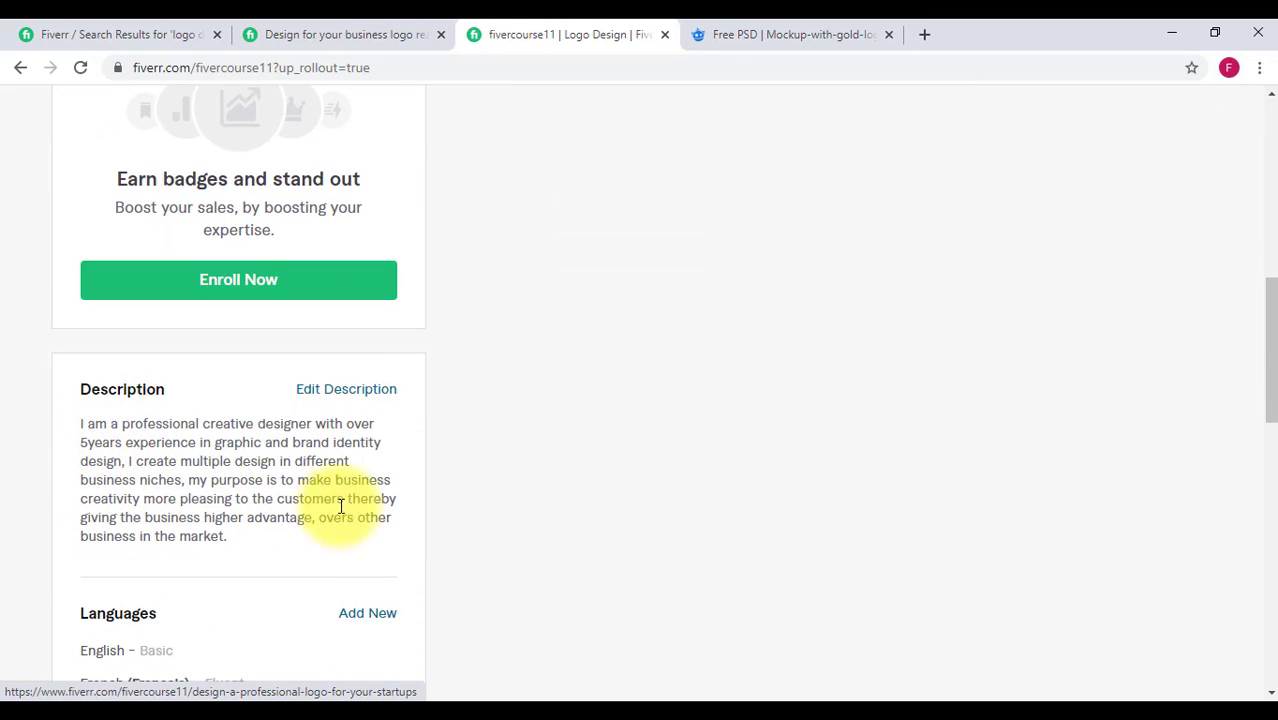
scroll(277, 498, down, 2)
scroll(277, 498, down, 2)
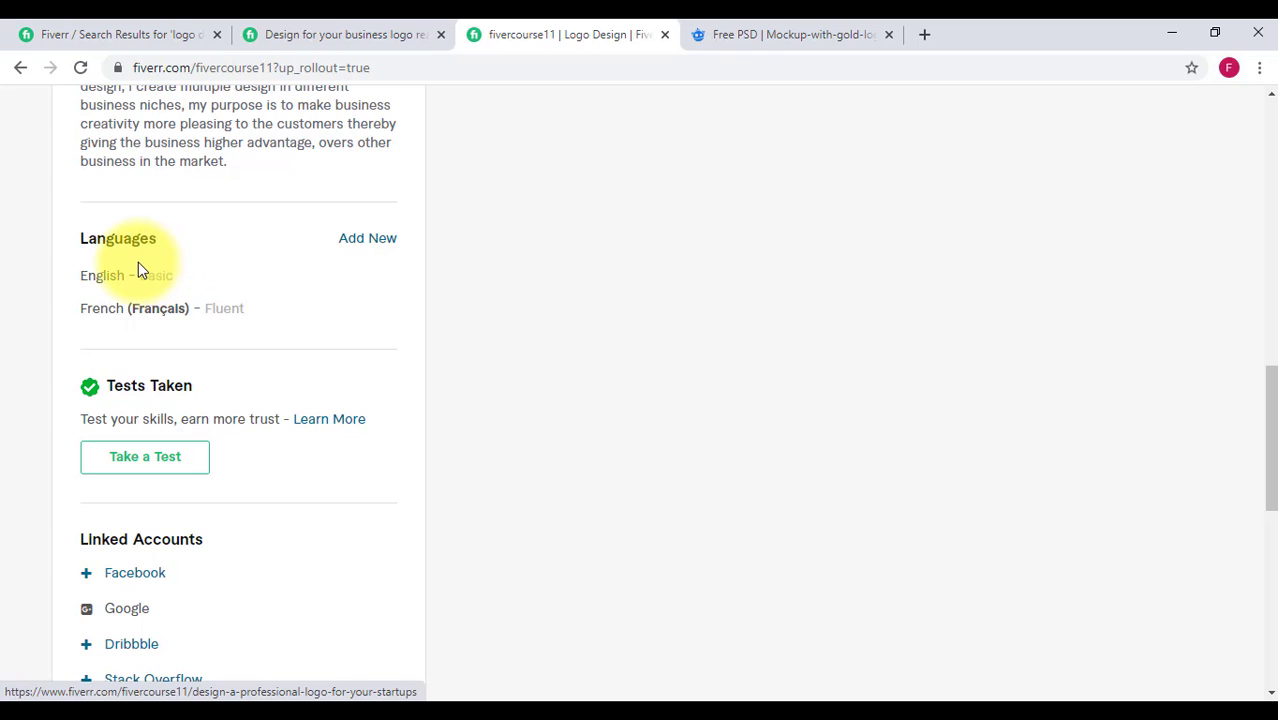
scroll(150, 285, down, 2)
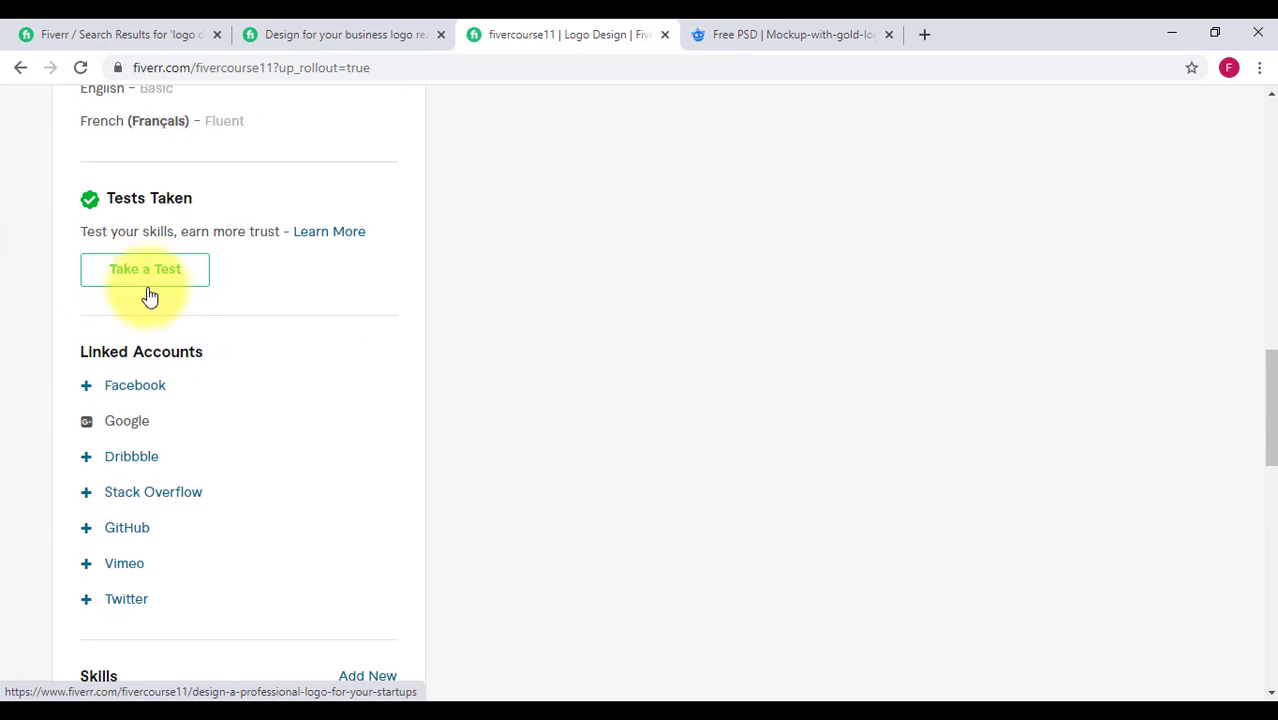
scroll(113, 430, down, 1)
scroll(112, 428, down, 1)
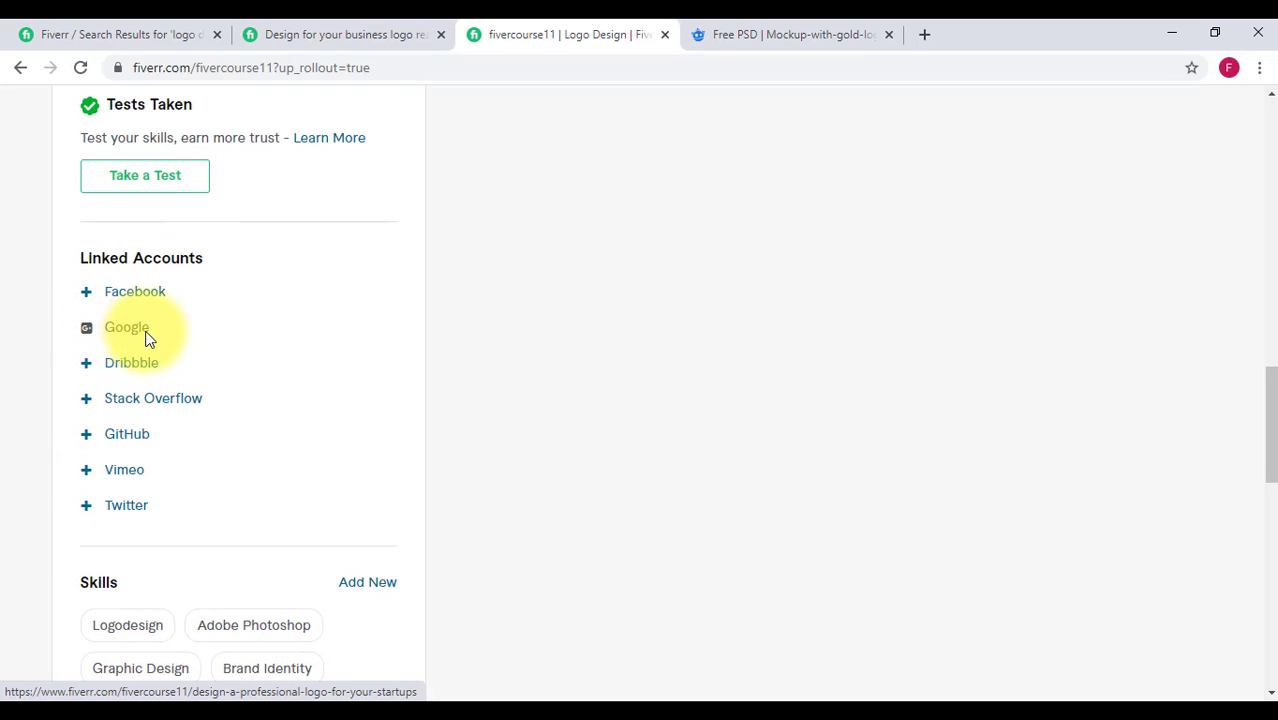
scroll(151, 371, down, 4)
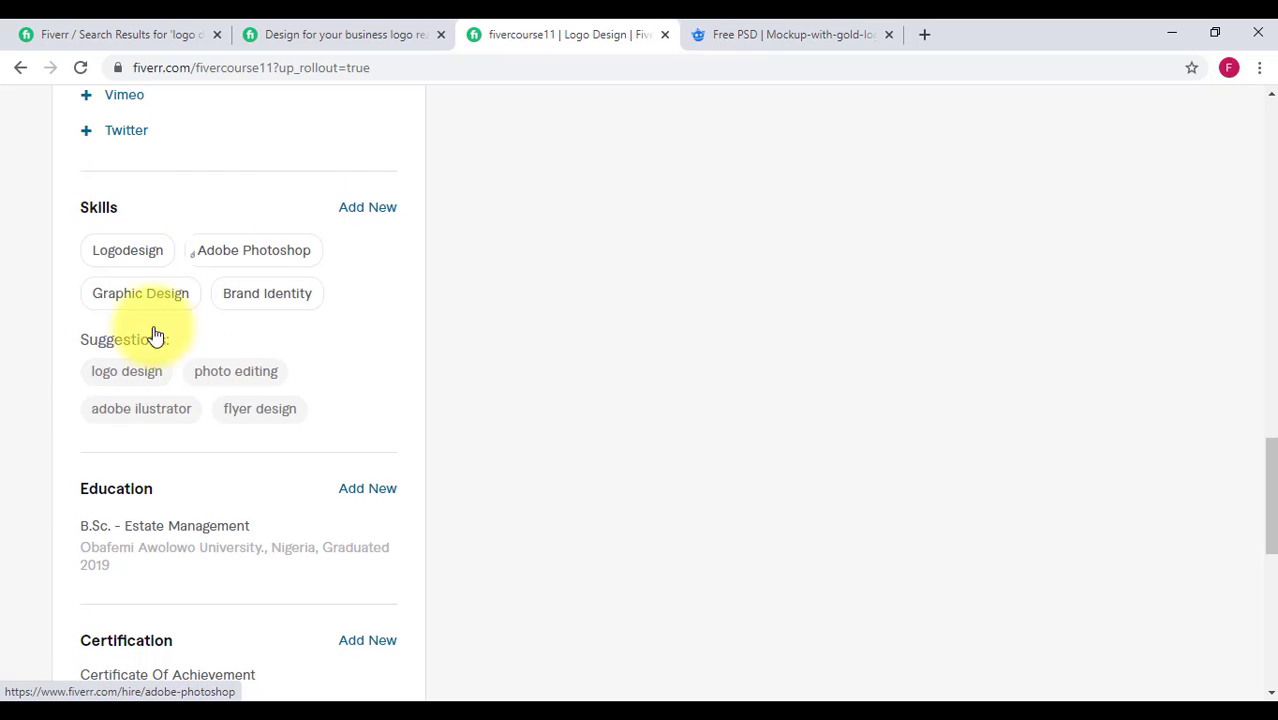
Review the education and certification sections at the end of the seller's profile
scroll(197, 379, down, 2)
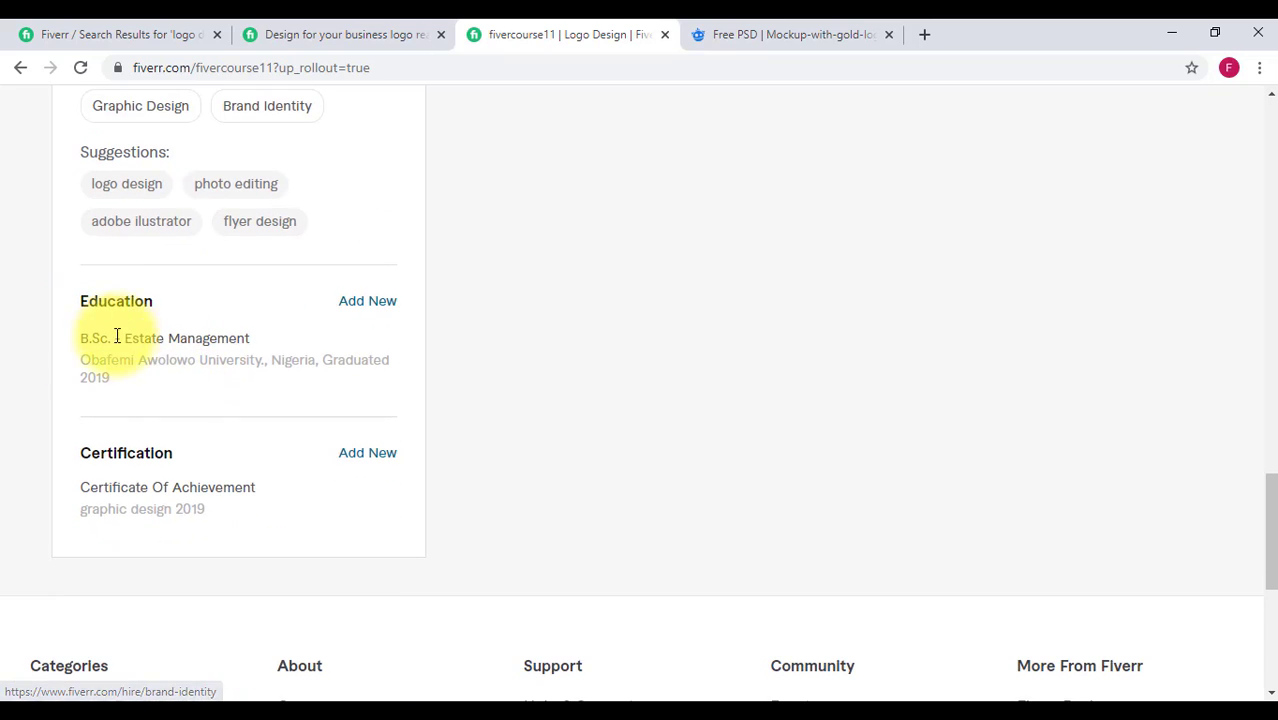
scroll(185, 385, down, 2)
scroll(200, 294, up, 6)
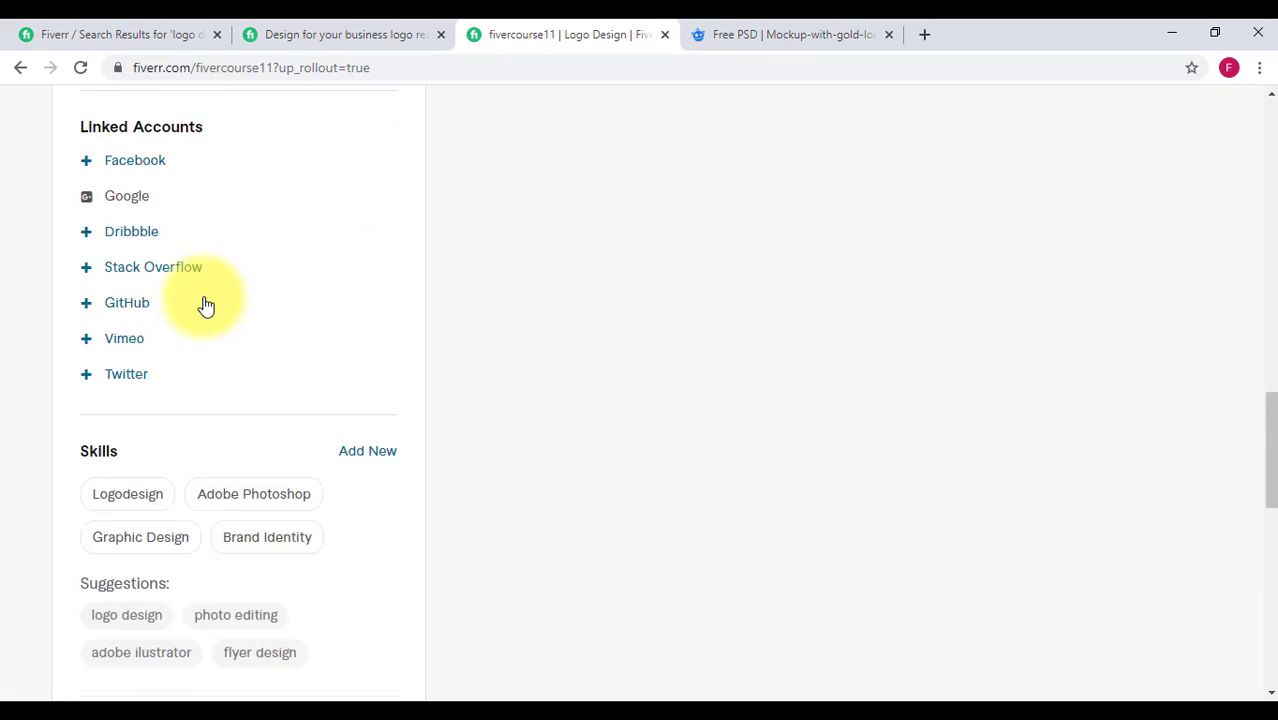
scroll(206, 300, up, 12)
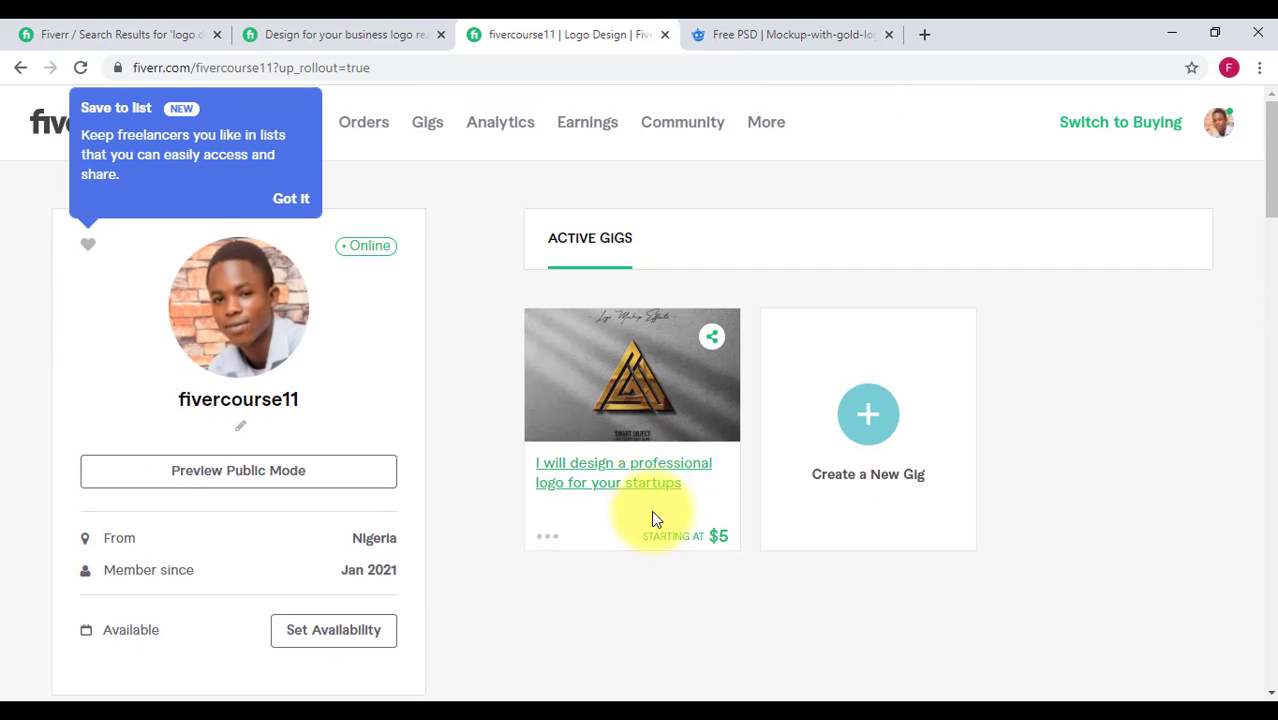
Open the active gig for professional startup logo design and review its title, main image and Basic package
click(636, 482)
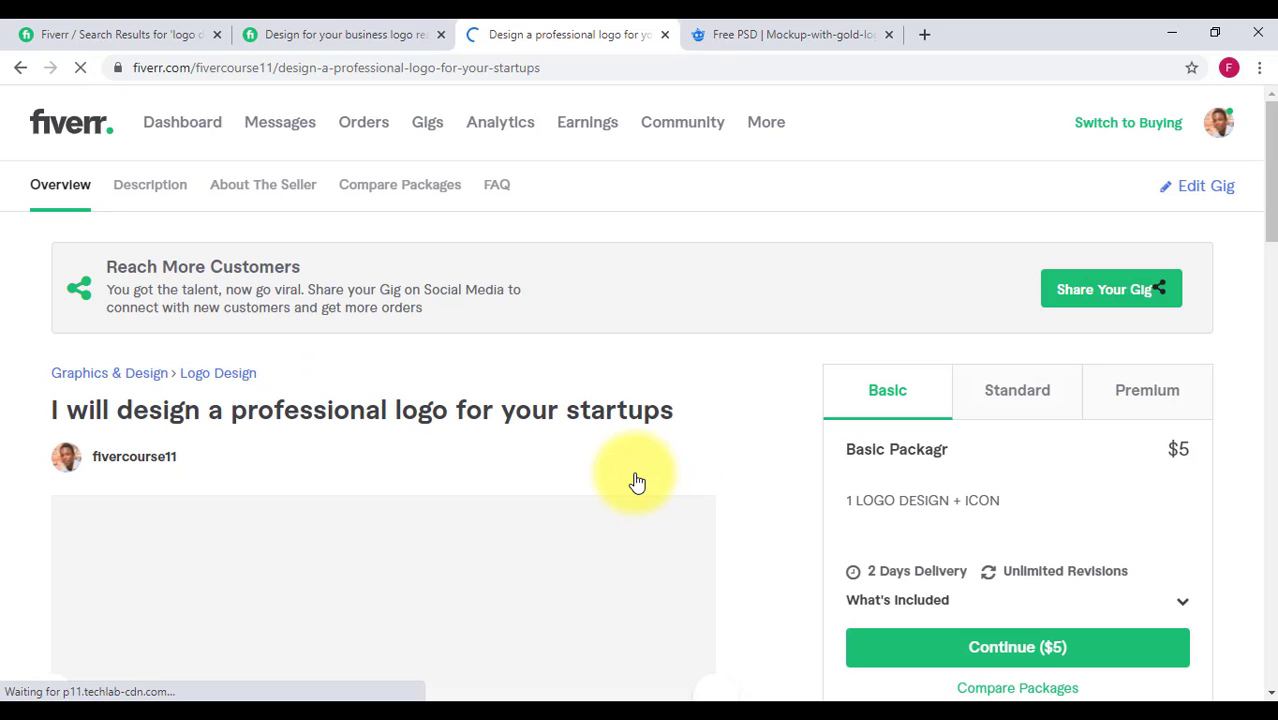
scroll(636, 482, down, 1)
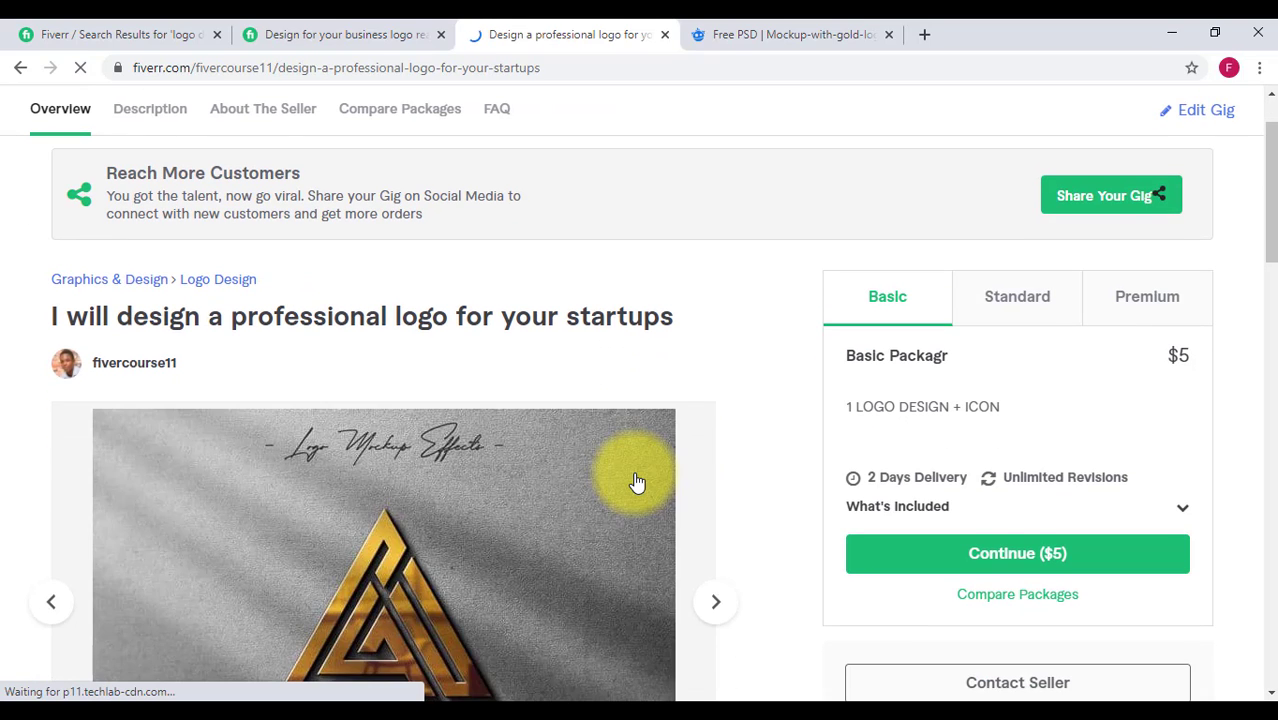
scroll(636, 482, down, 2)
scroll(110, 300, up, 3)
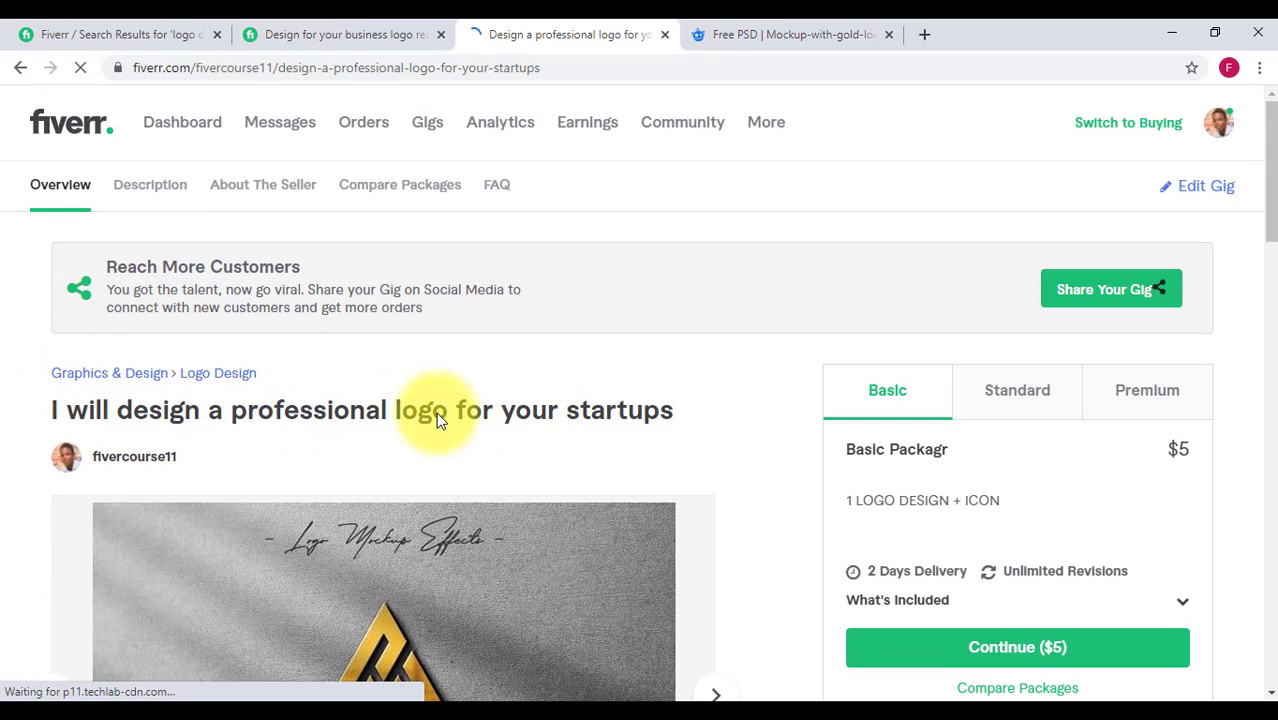
scroll(665, 432, down, 1)
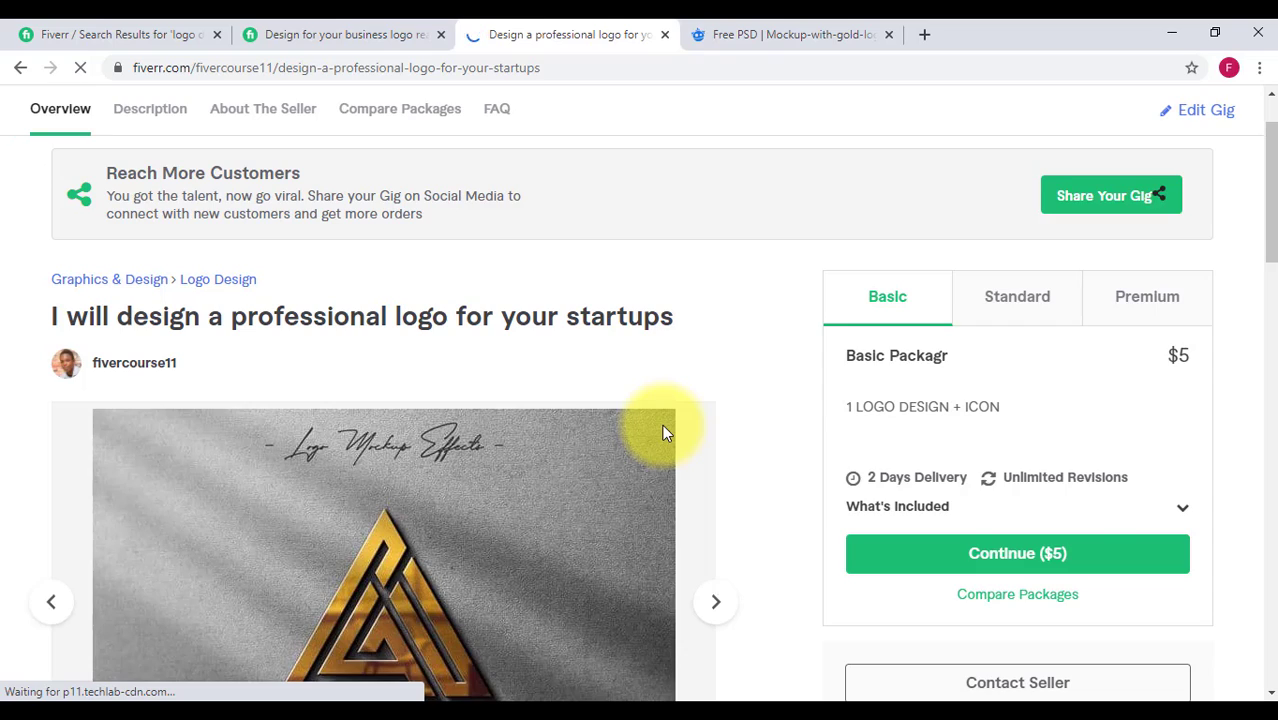
scroll(665, 432, down, 2)
scroll(665, 432, up, 1)
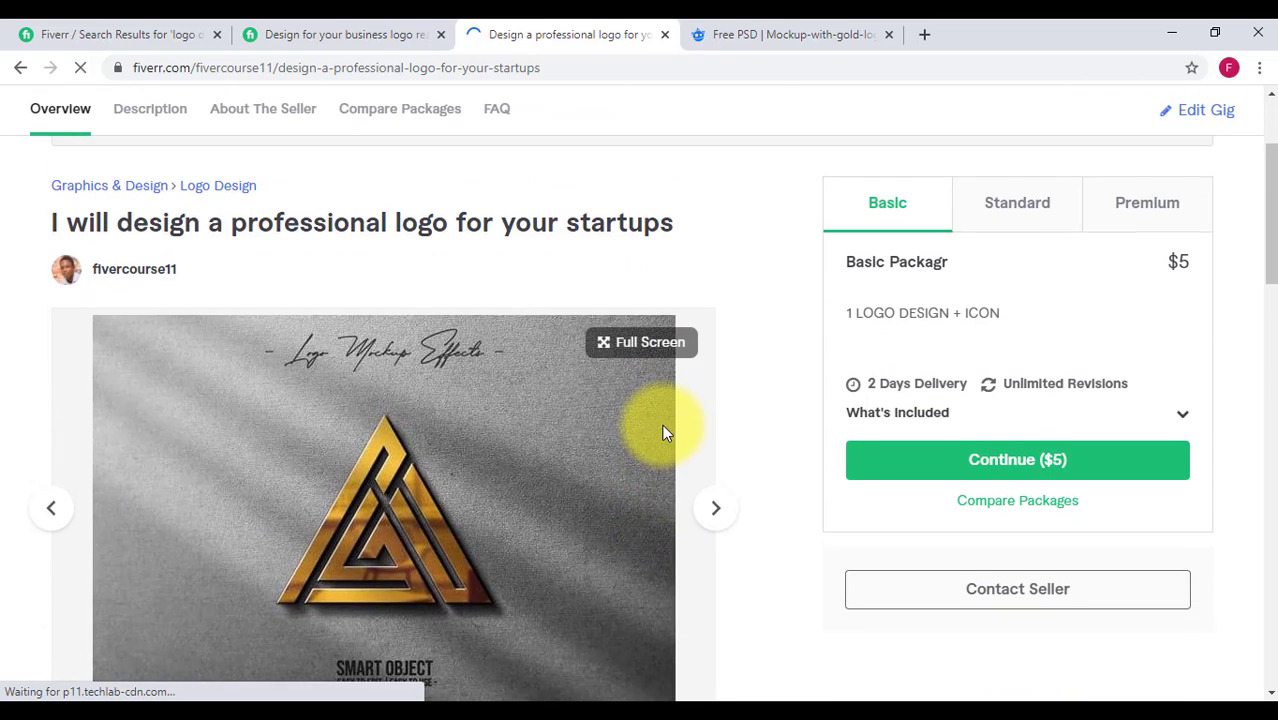
scroll(665, 432, down, 3)
scroll(607, 436, up, 5)
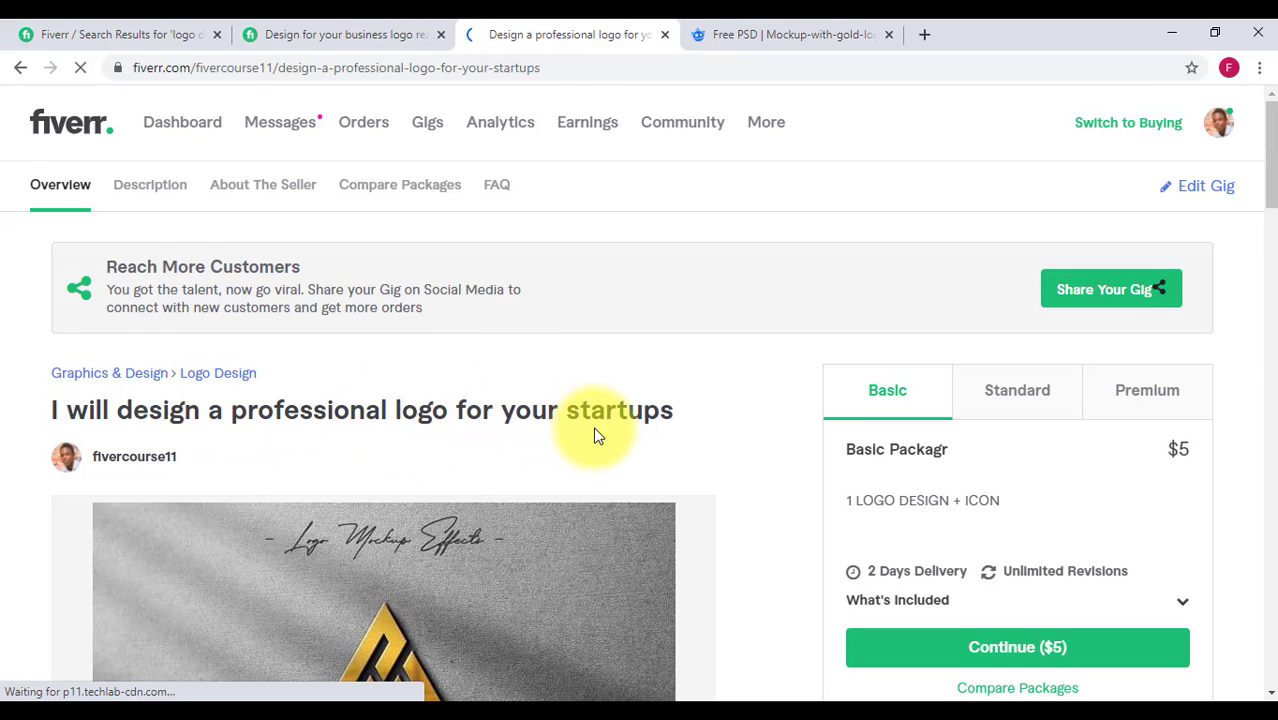
View the second and third images in the gig's gallery
scroll(593, 430, down, 3)
scroll(592, 426, down, 2)
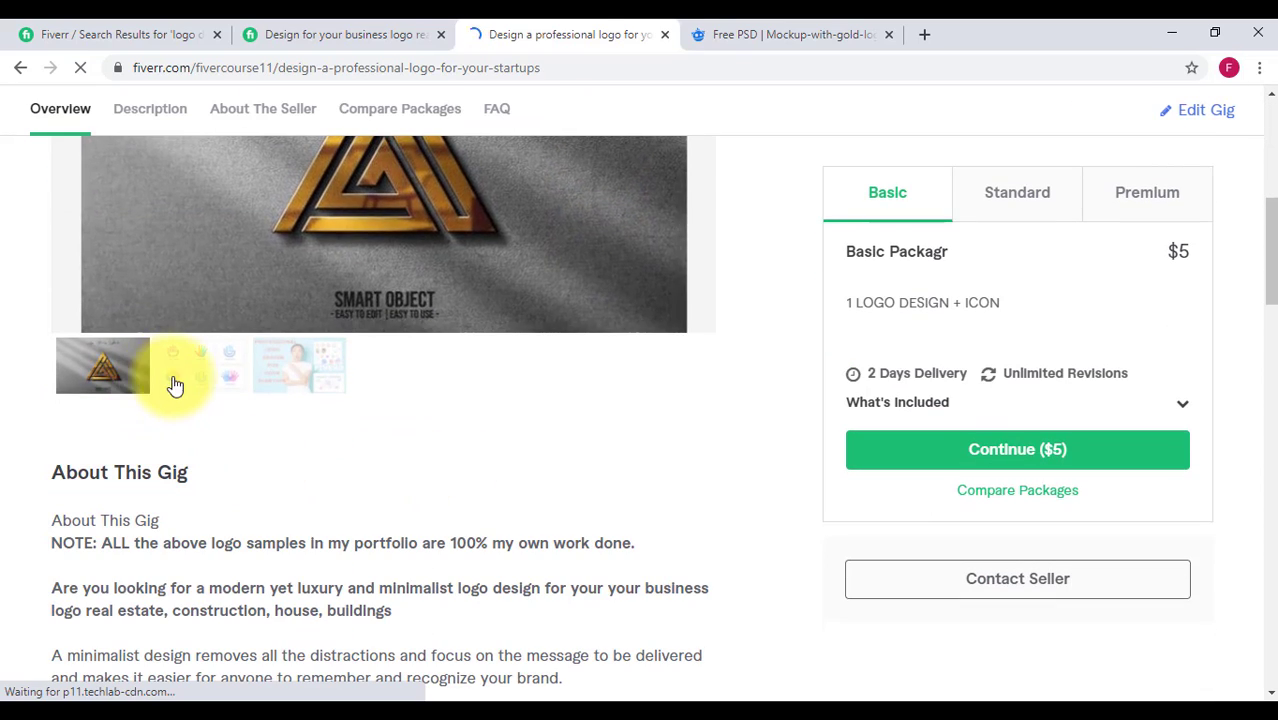
scroll(207, 528, up, 2)
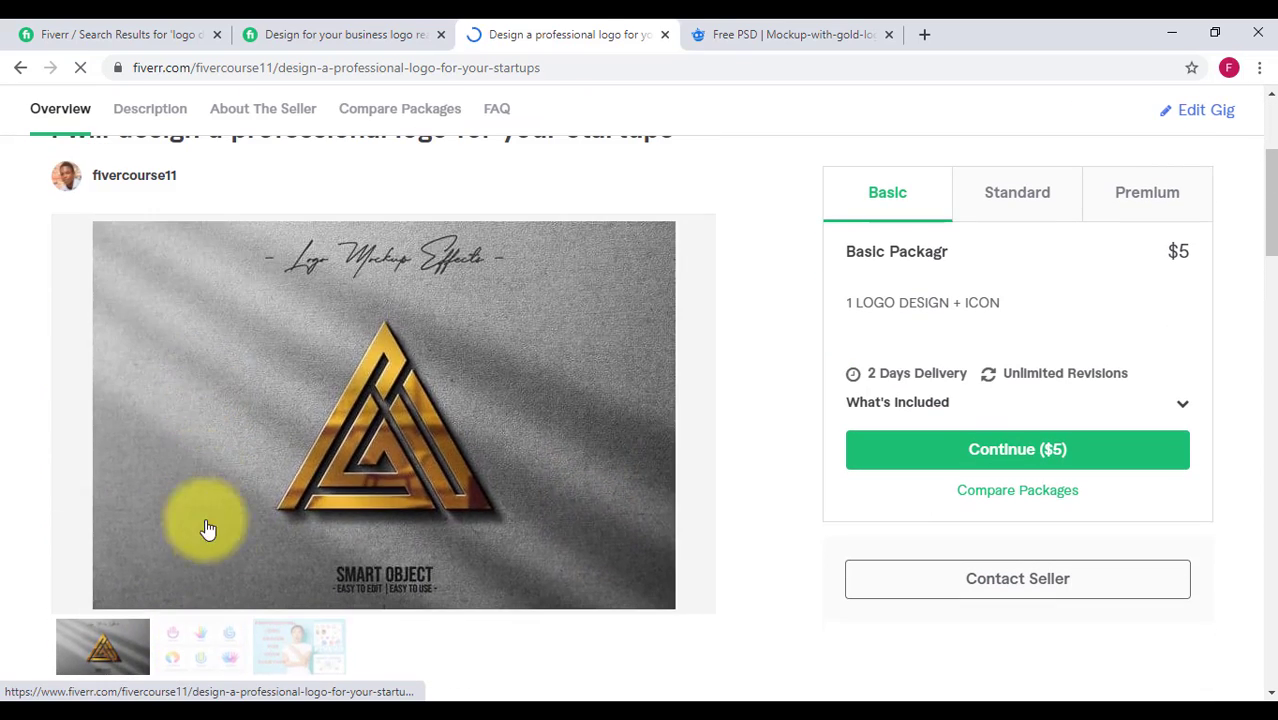
click(220, 651)
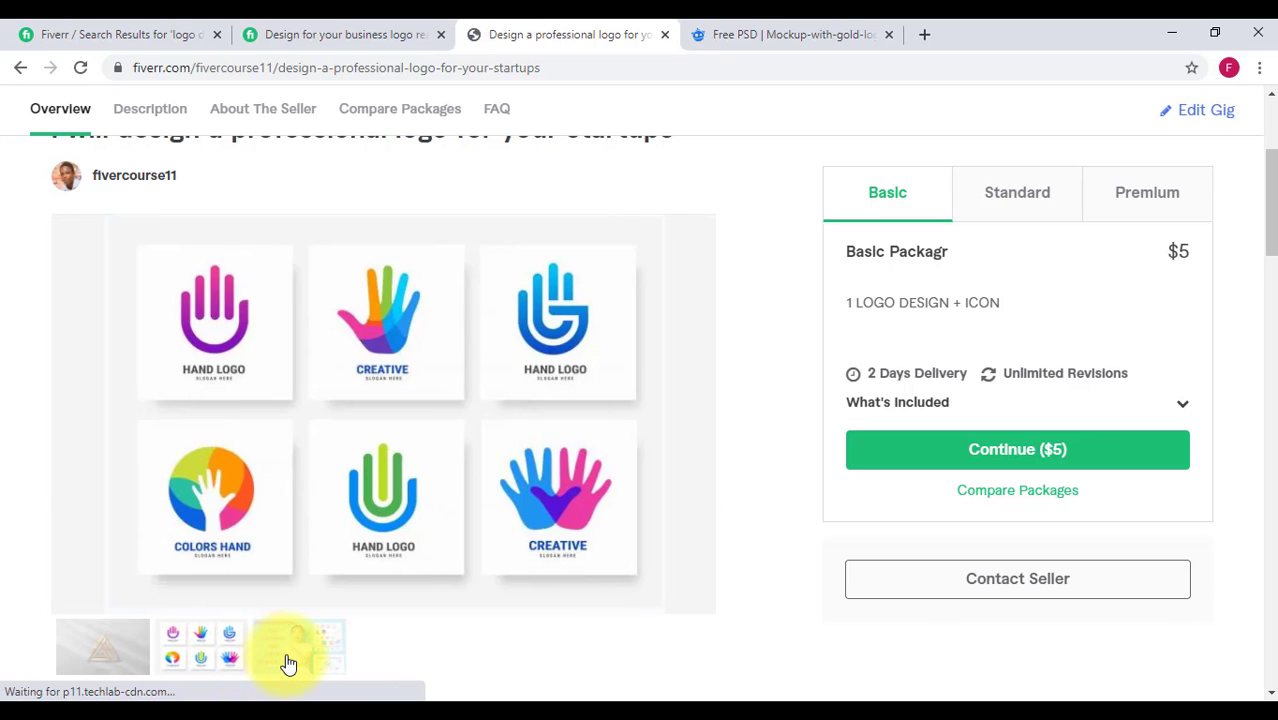
click(288, 663)
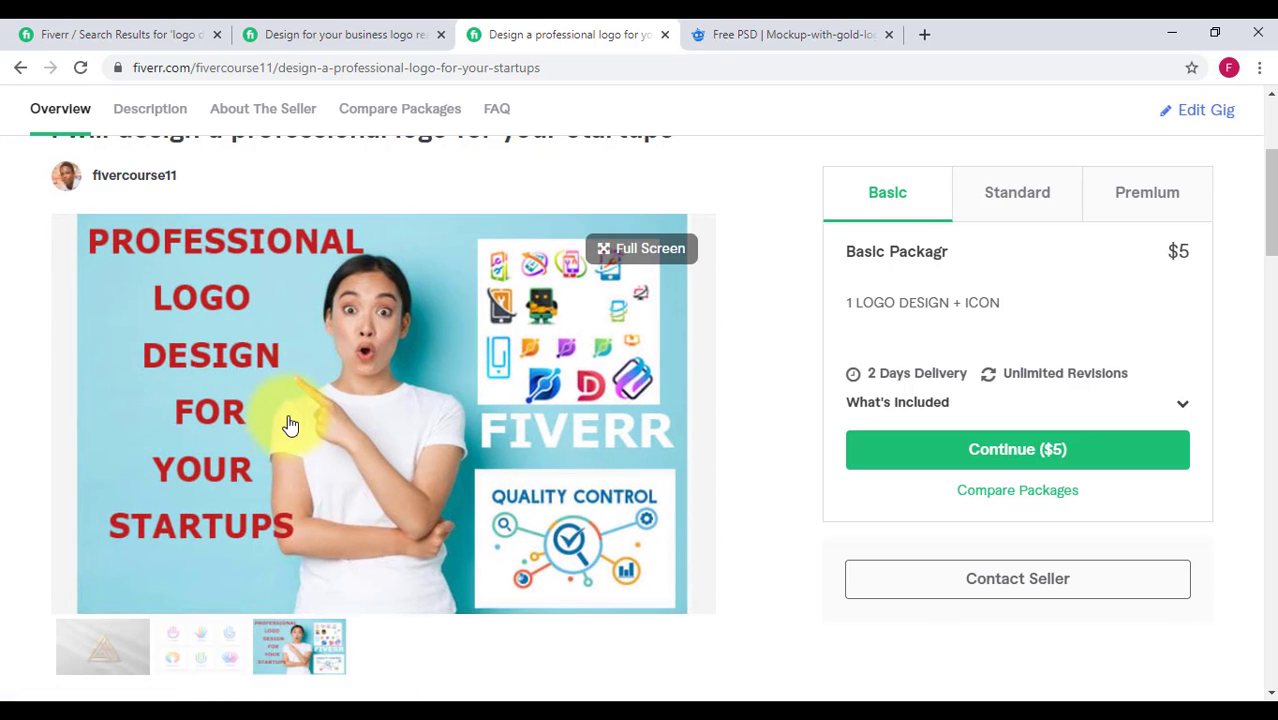
Read the gig's description, file formats and seller information
scroll(290, 425, down, 5)
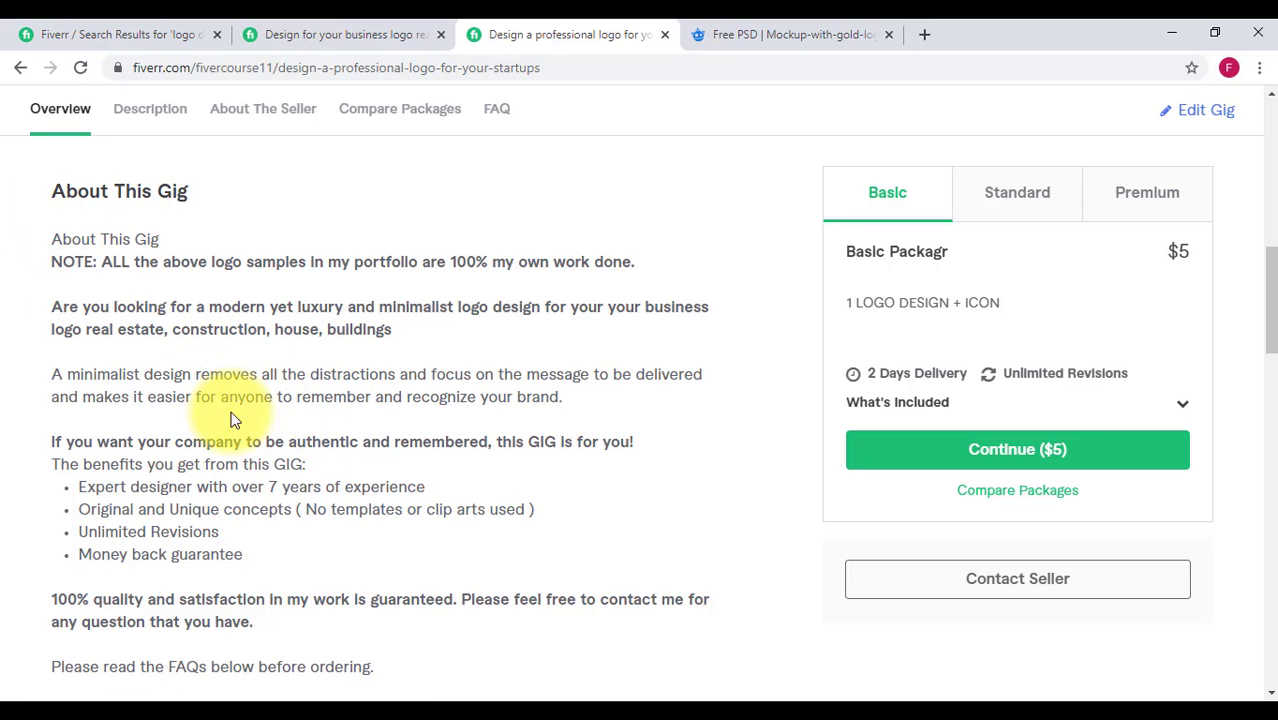
scroll(217, 500, down, 4)
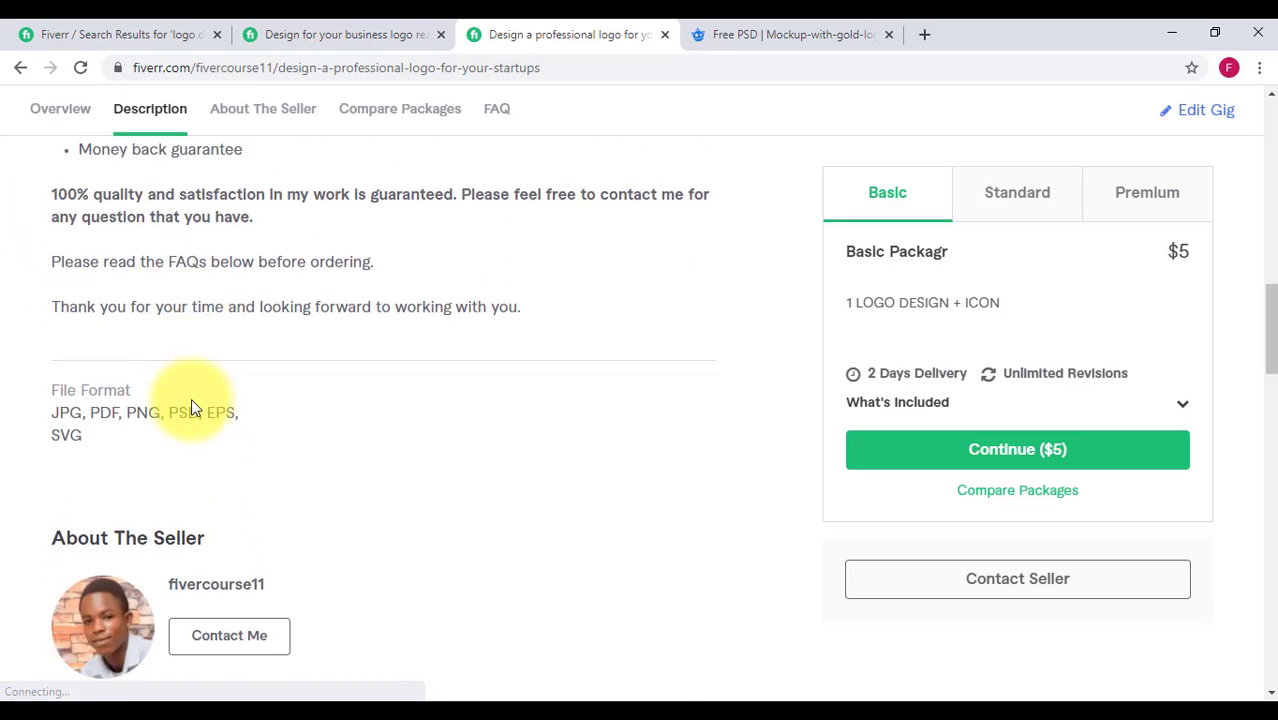
scroll(192, 406, down, 4)
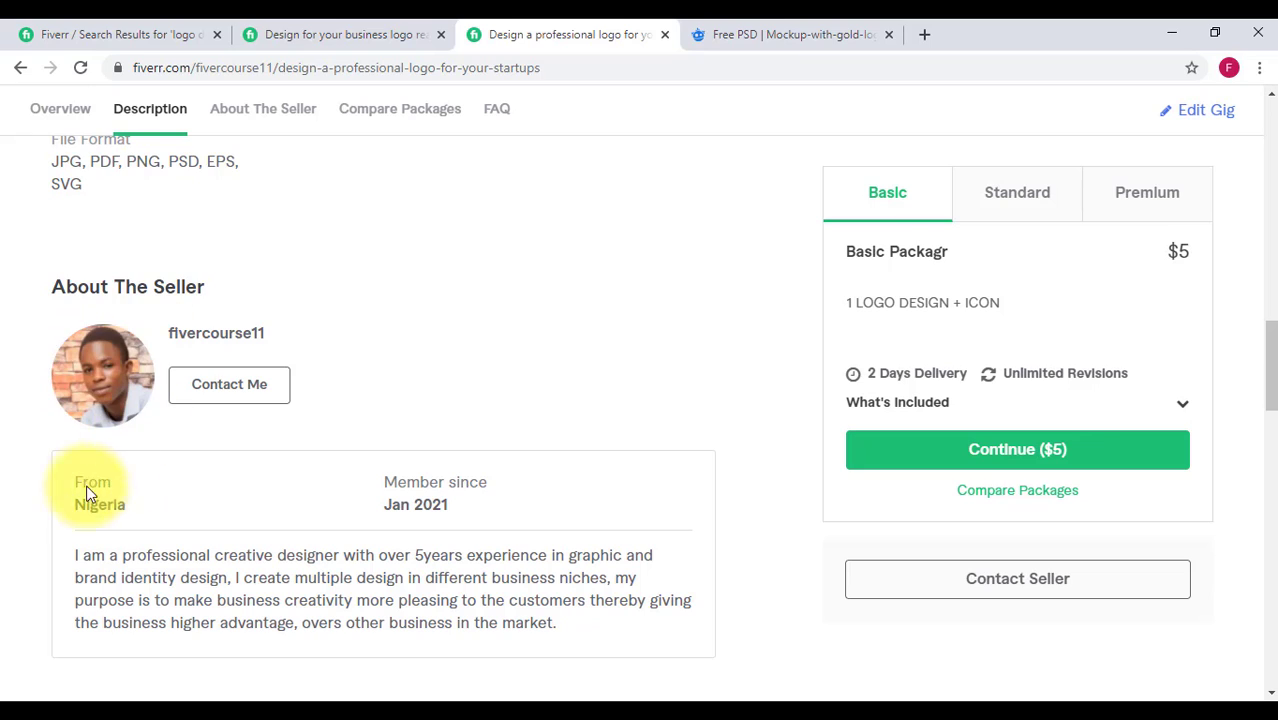
scroll(87, 495, down, 3)
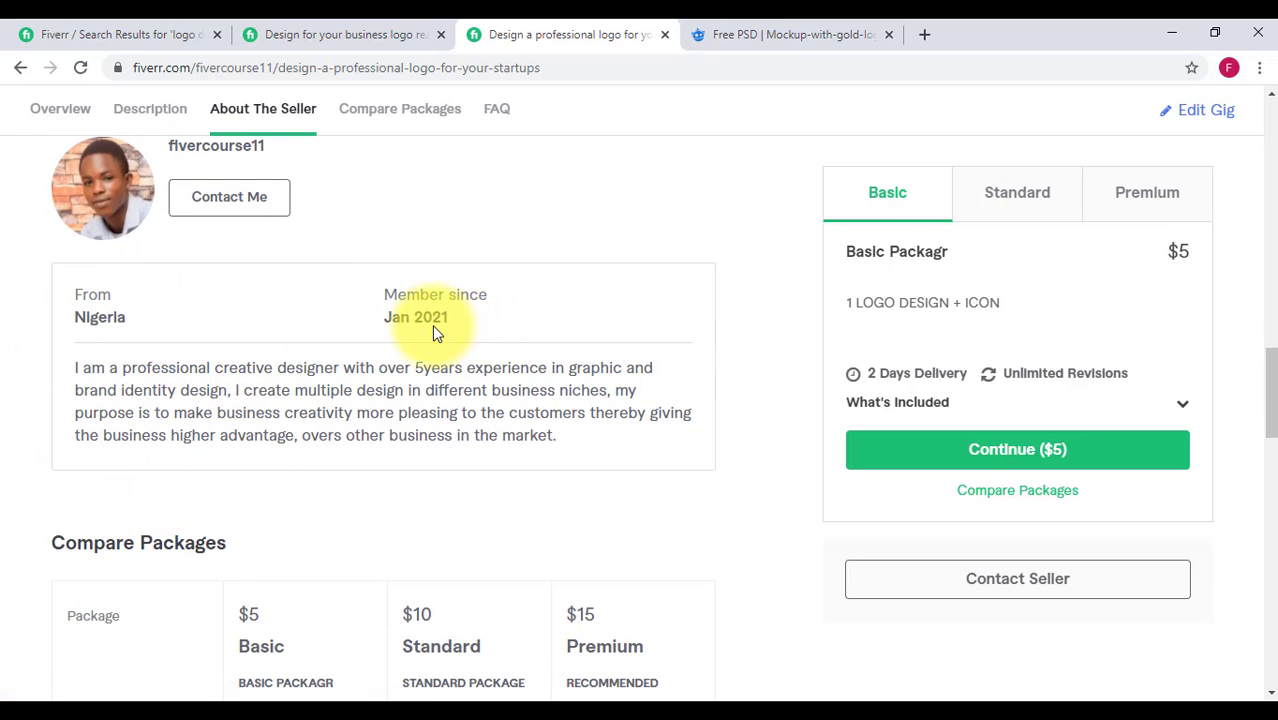
Review the package comparison table and expand the FAQ about what is needed to get the work started
scroll(432, 324, down, 7)
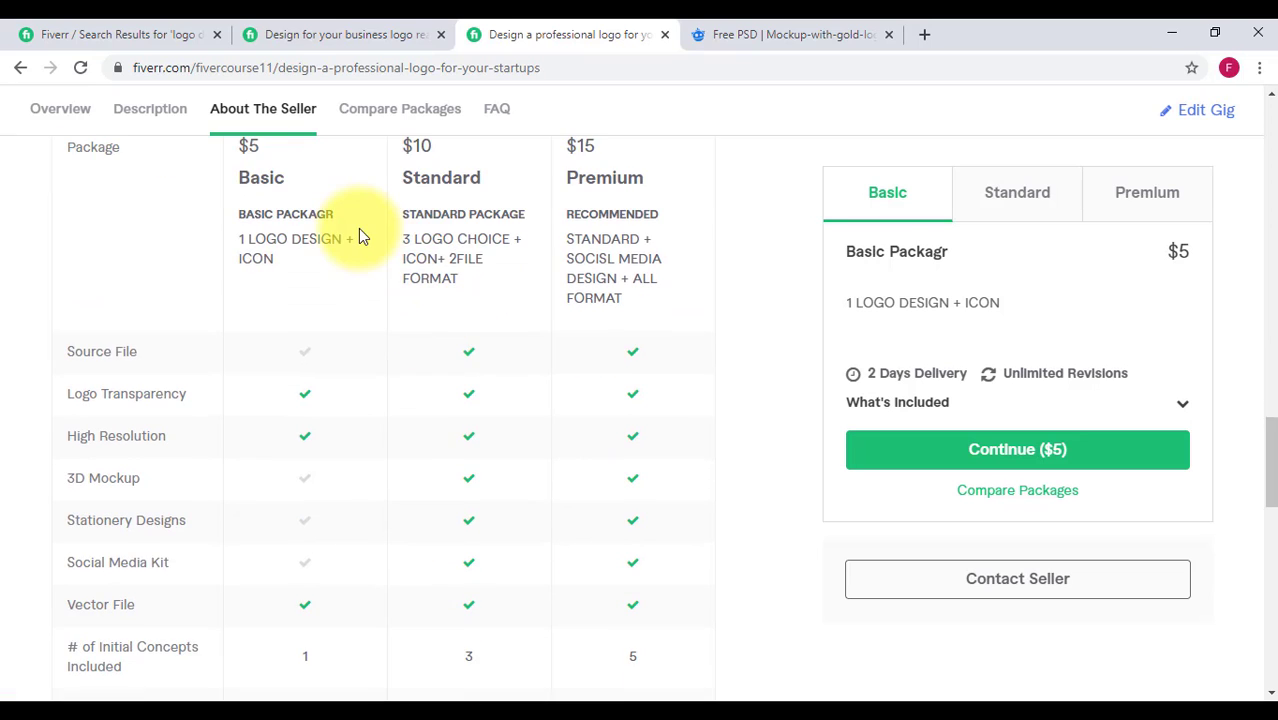
scroll(357, 234, up, 3)
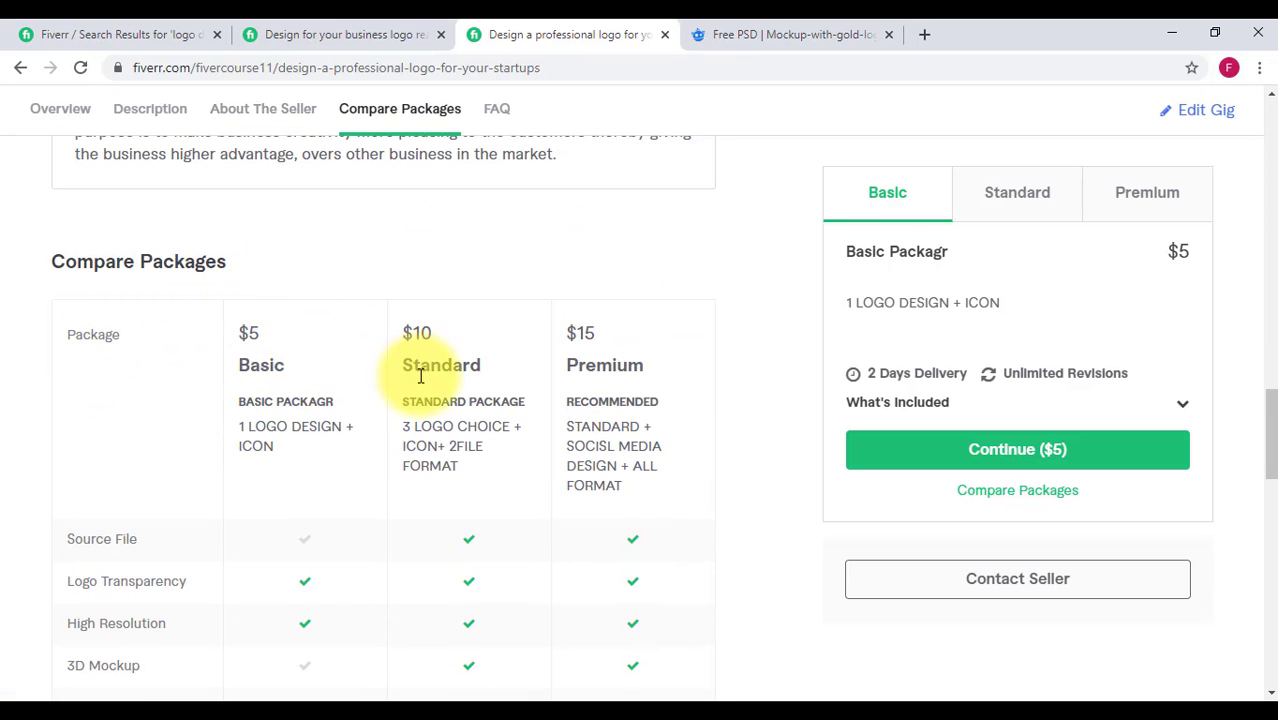
scroll(590, 370, down, 5)
scroll(583, 393, down, 2)
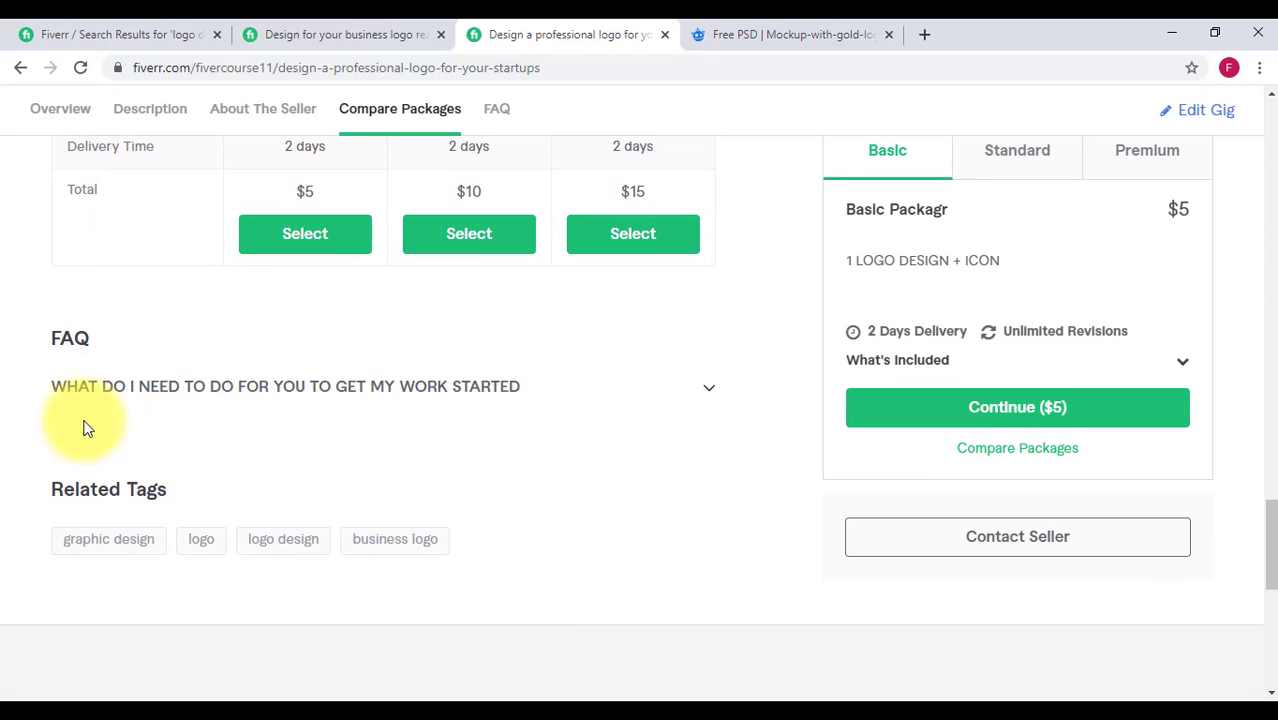
click(278, 396)
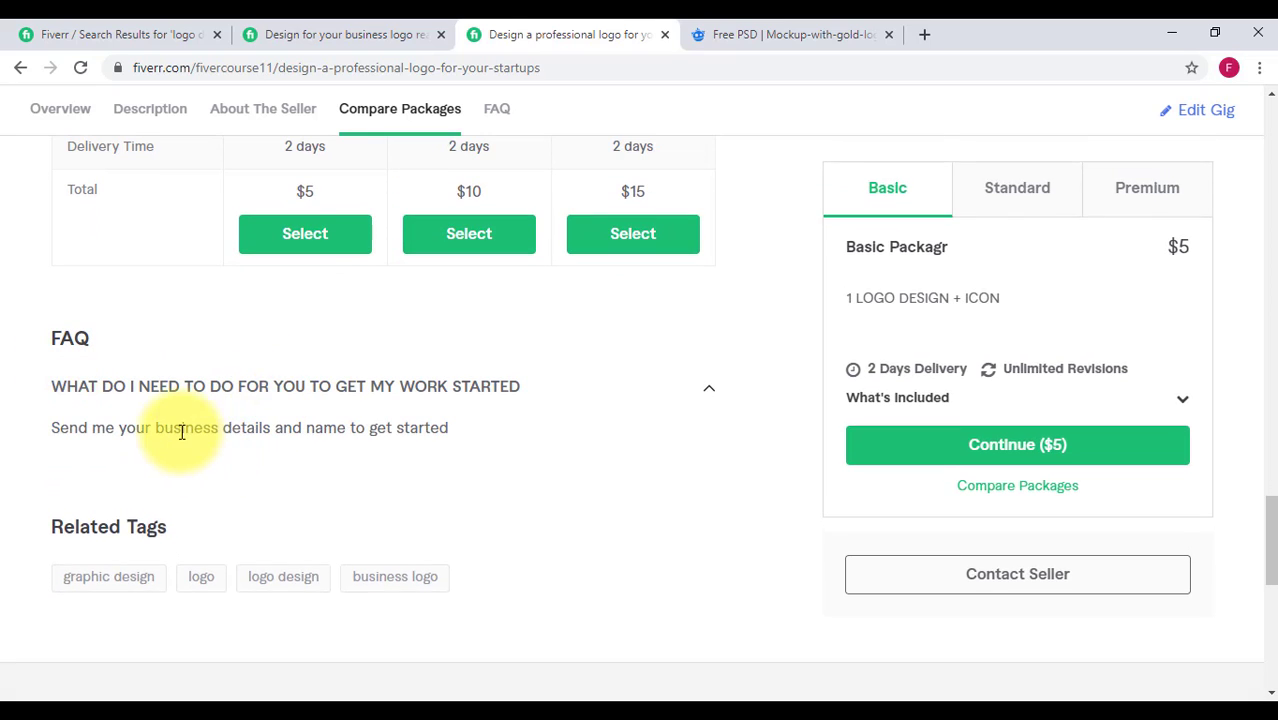
scroll(185, 430, down, 3)
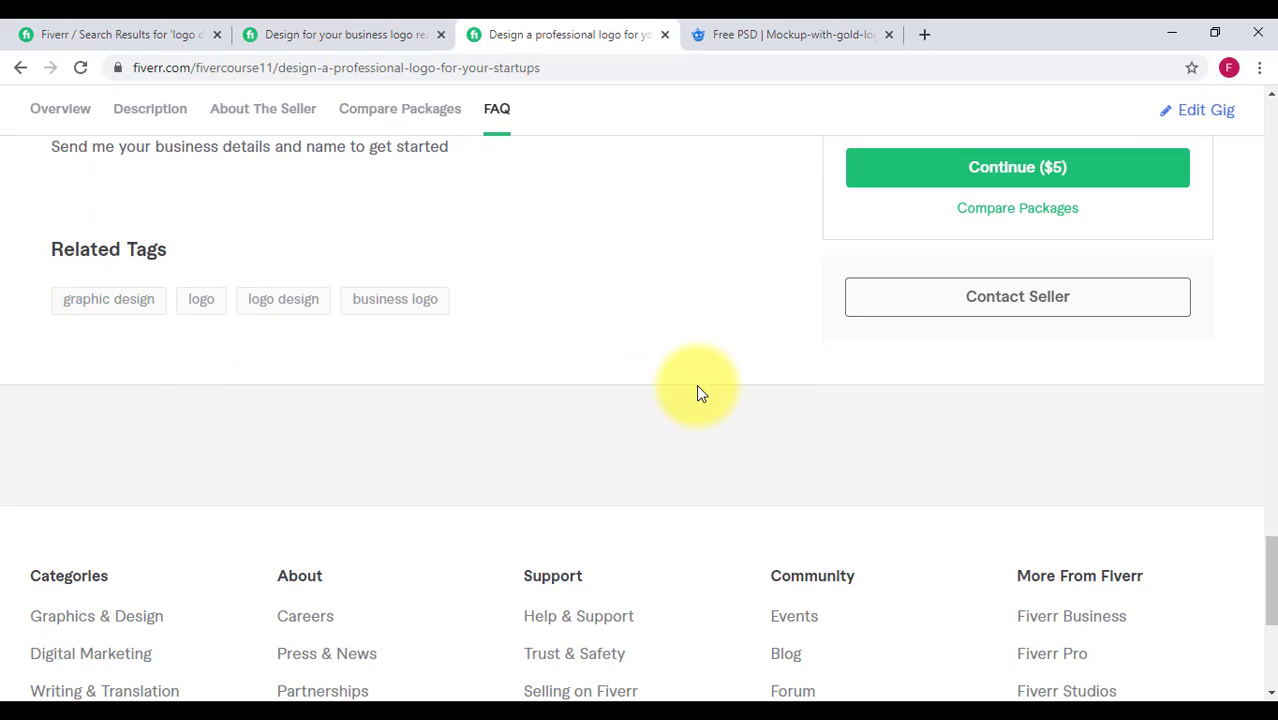
View the Standard and Premium offers in the gig's package card and switch it back to Basic
scroll(696, 390, up, 15)
scroll(698, 392, up, 5)
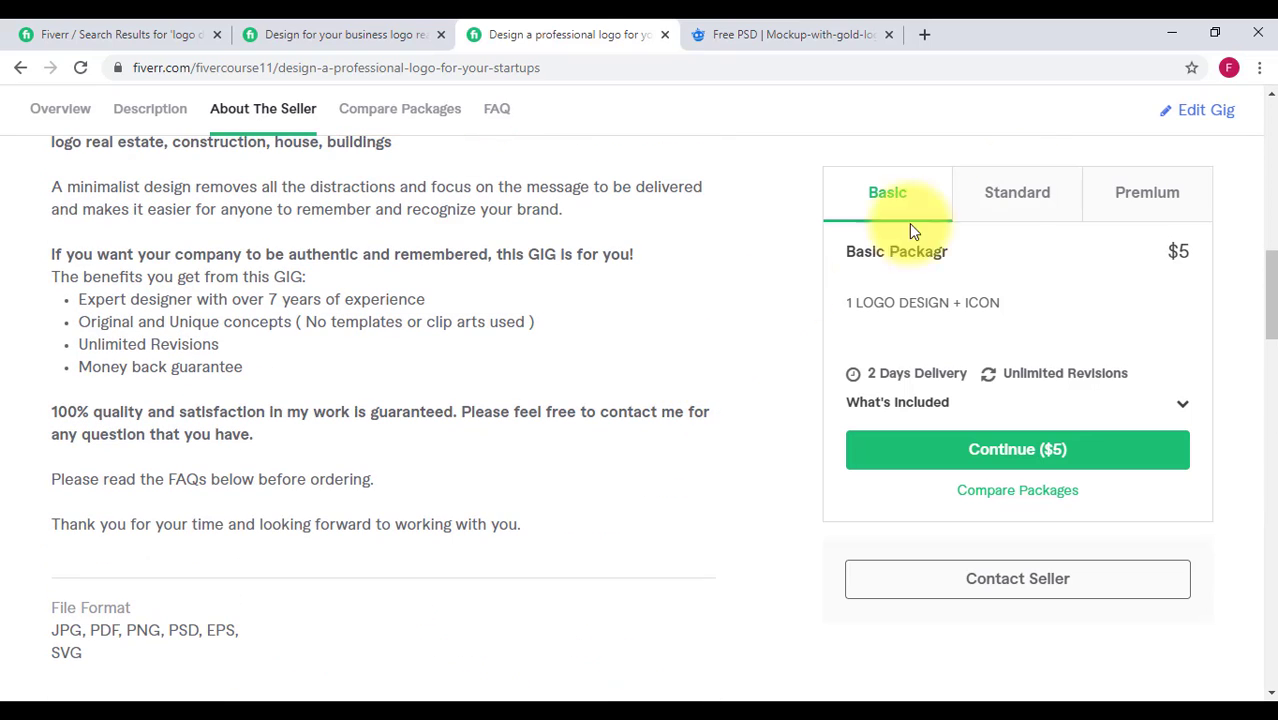
click(1013, 215)
click(1160, 205)
click(1035, 205)
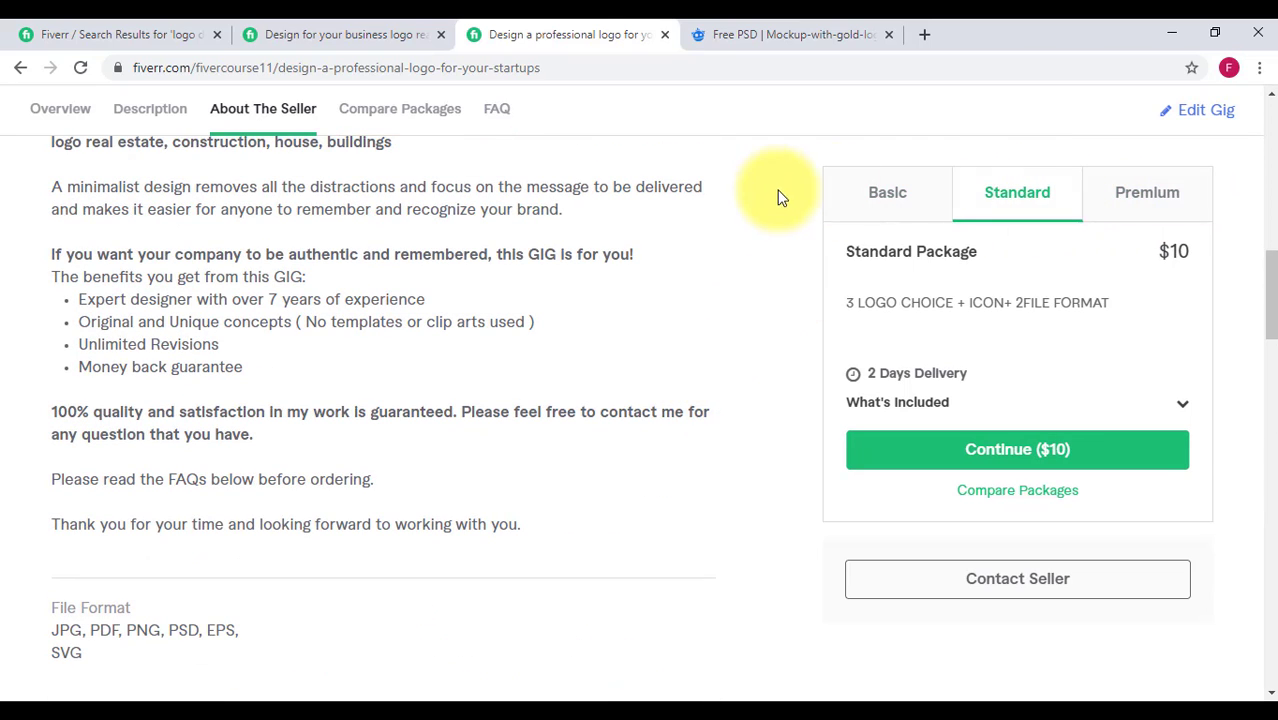
click(930, 205)
scroll(845, 248, up, 8)
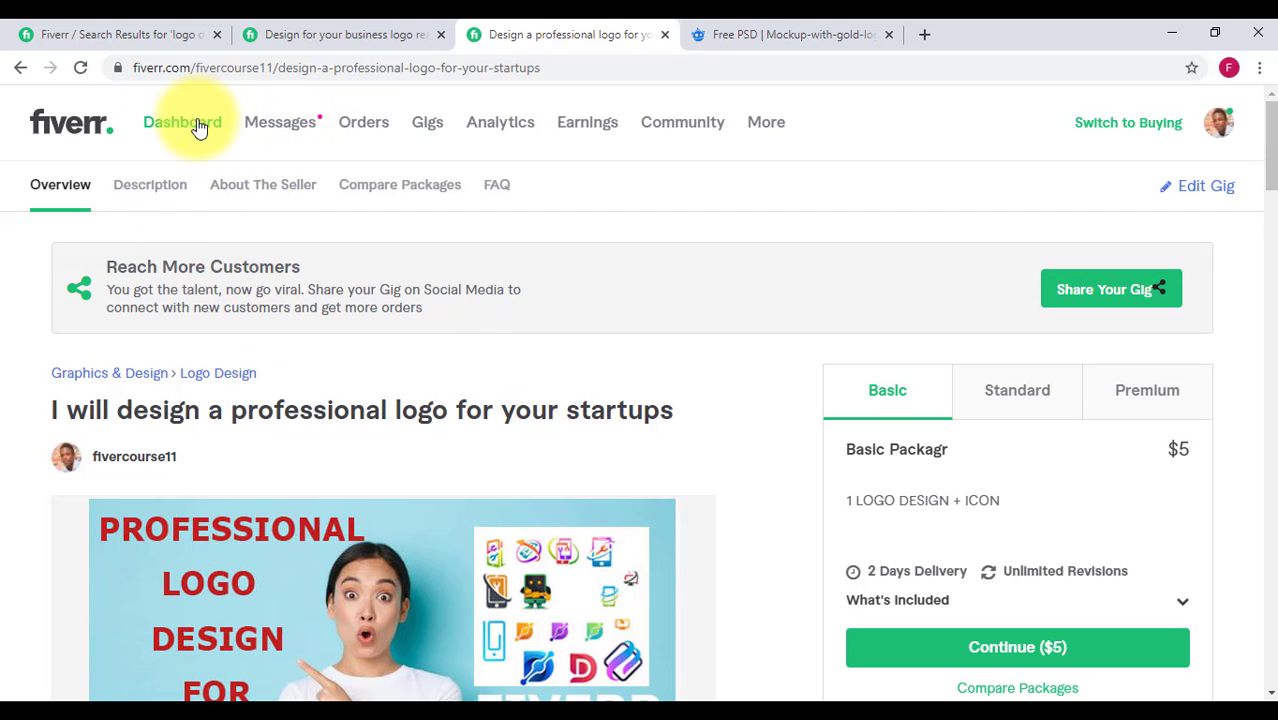
Return to the seller's profile page and look over the profile card and active gigs
click(1230, 140)
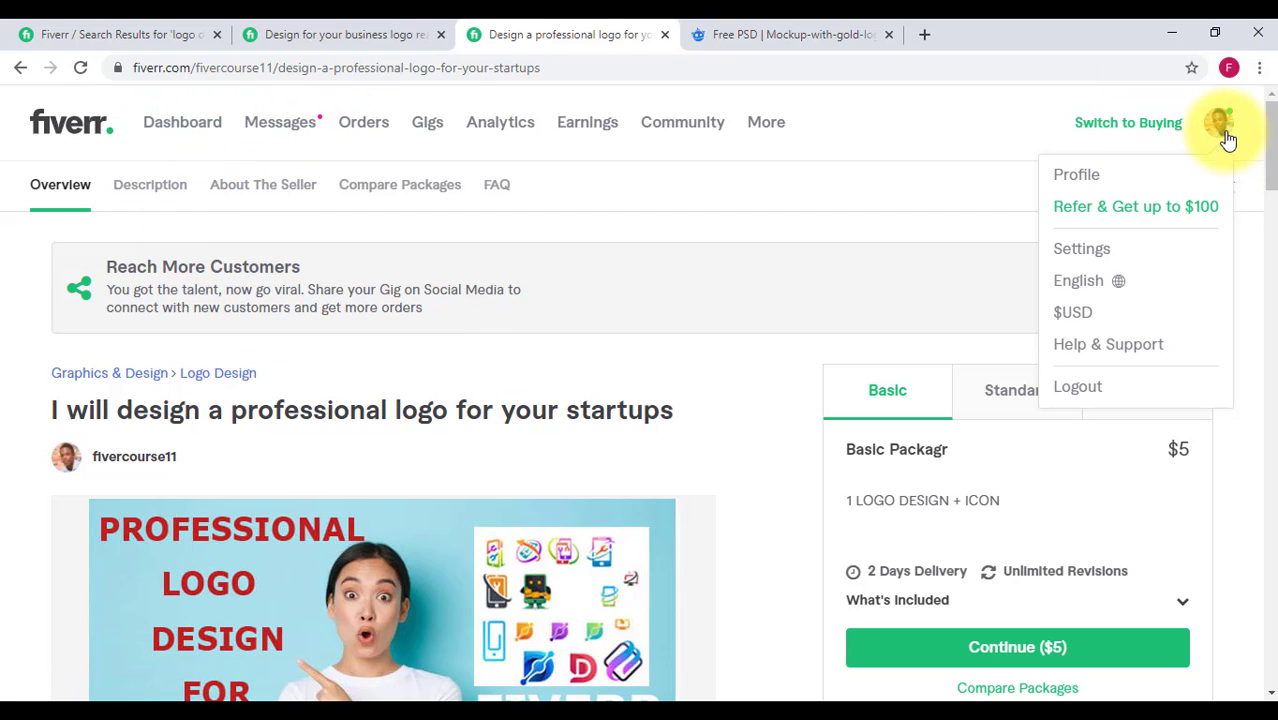
click(1066, 184)
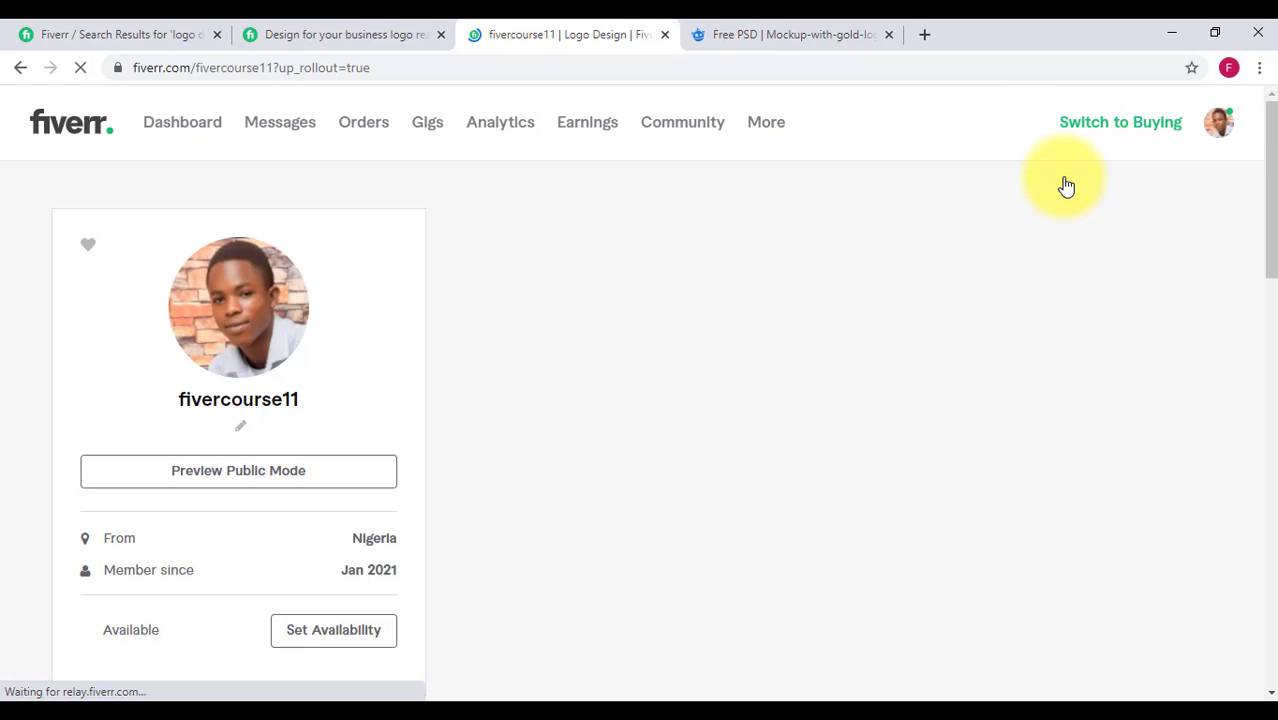
scroll(730, 275, down, 5)
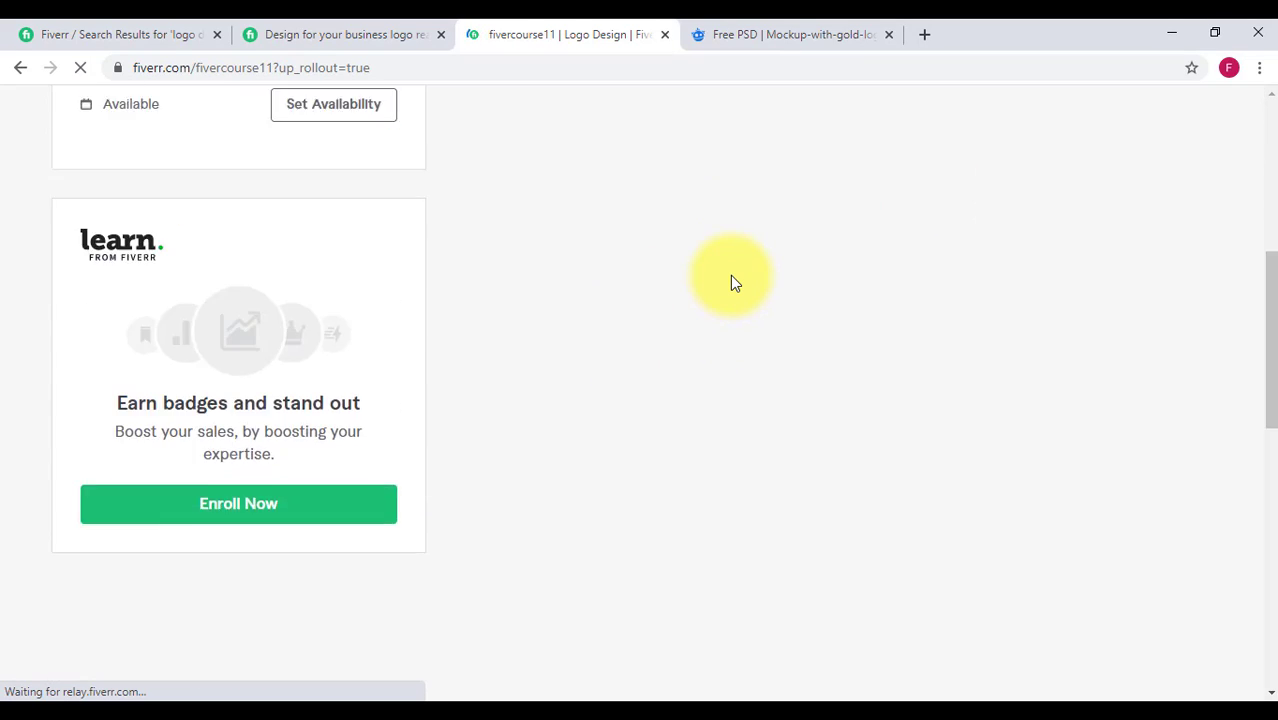
scroll(730, 275, up, 5)
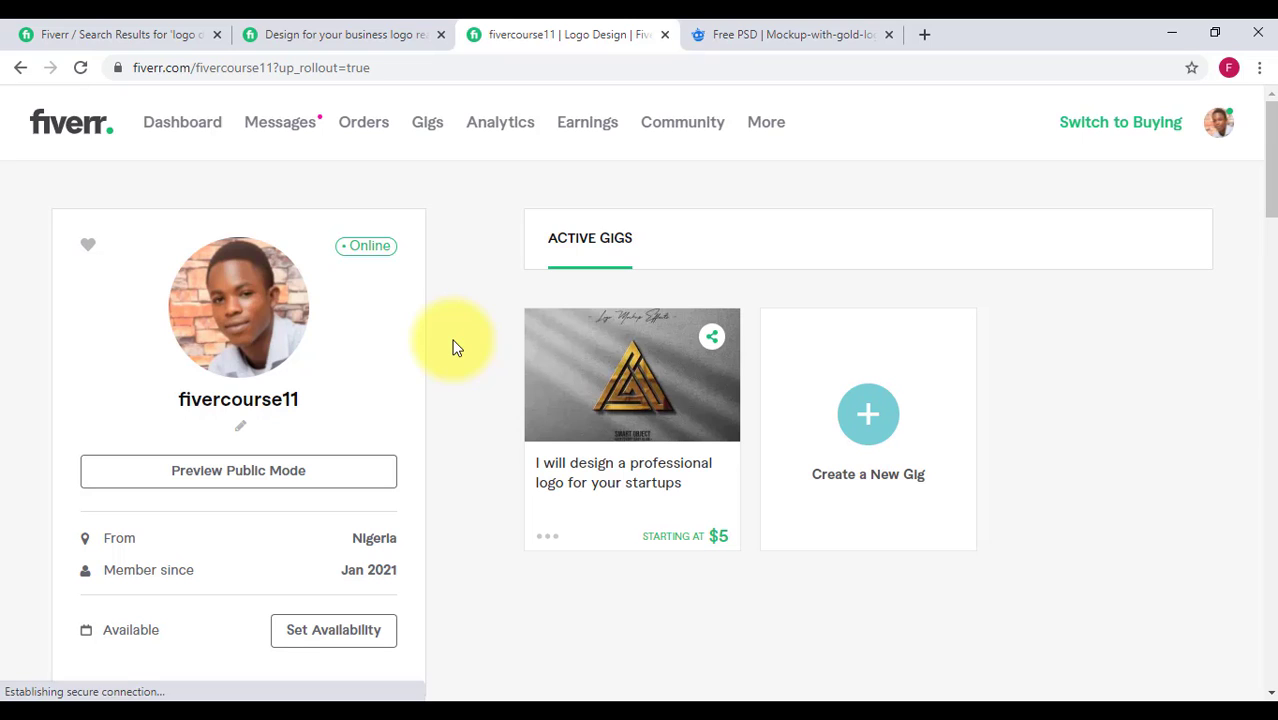
Start a new gig from the profile and look over the title, category and search tag fields of its overview form
click(876, 439)
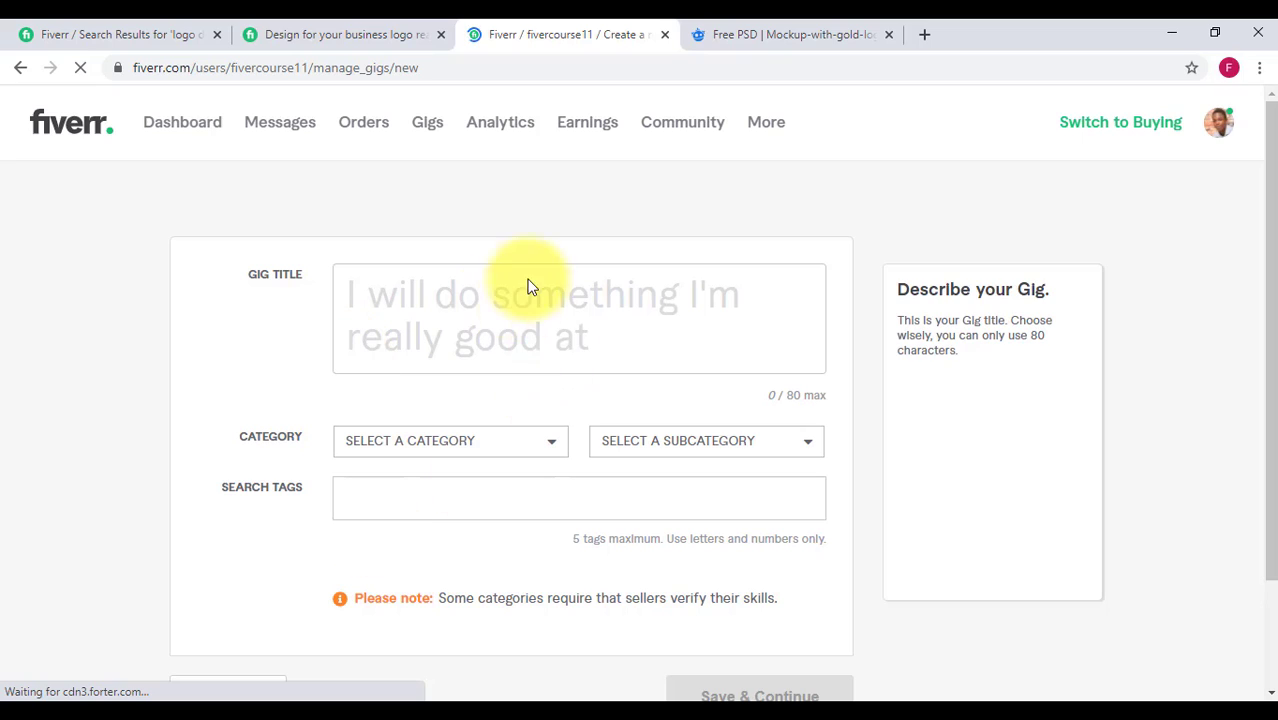
scroll(525, 390, down, 2)
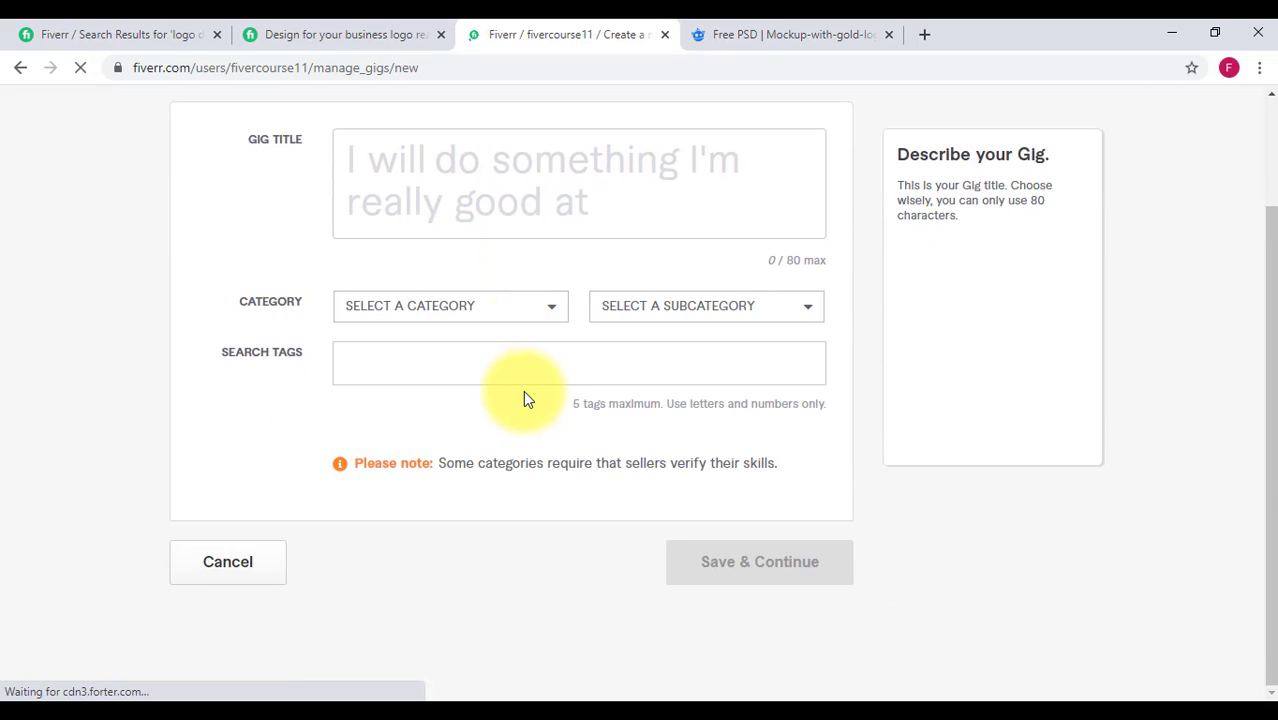
scroll(525, 390, up, 2)
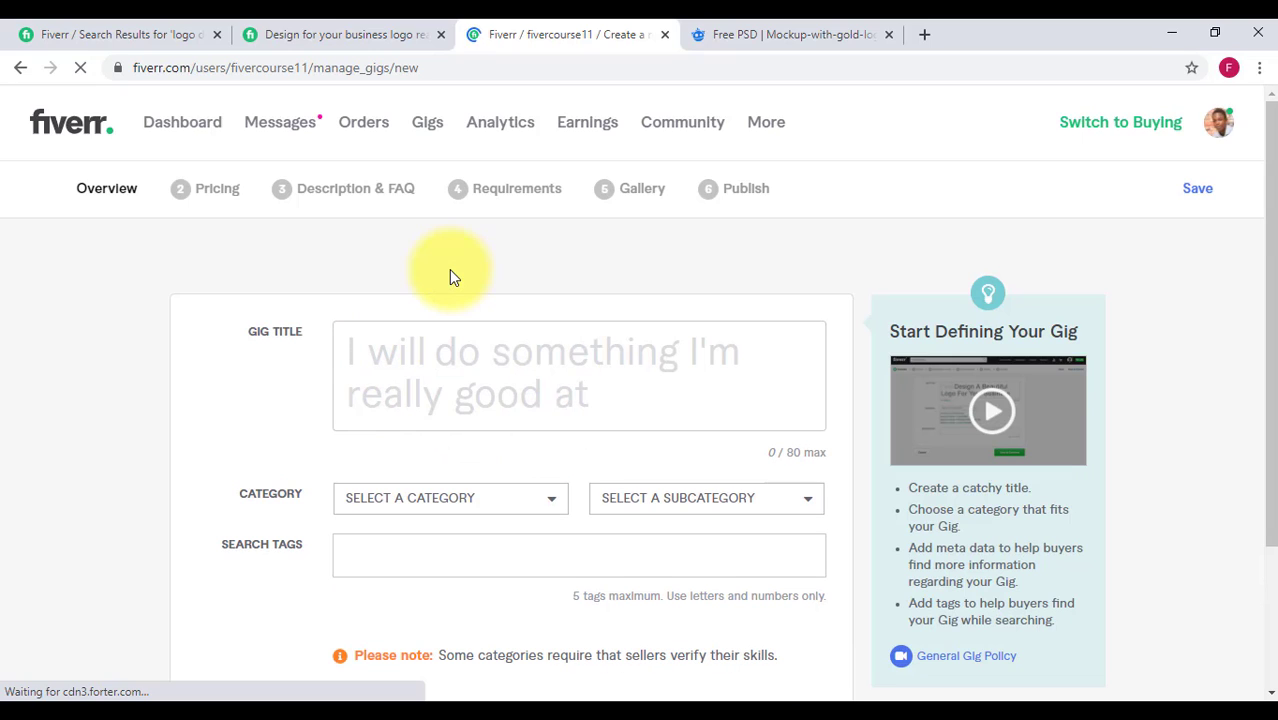
click(513, 398)
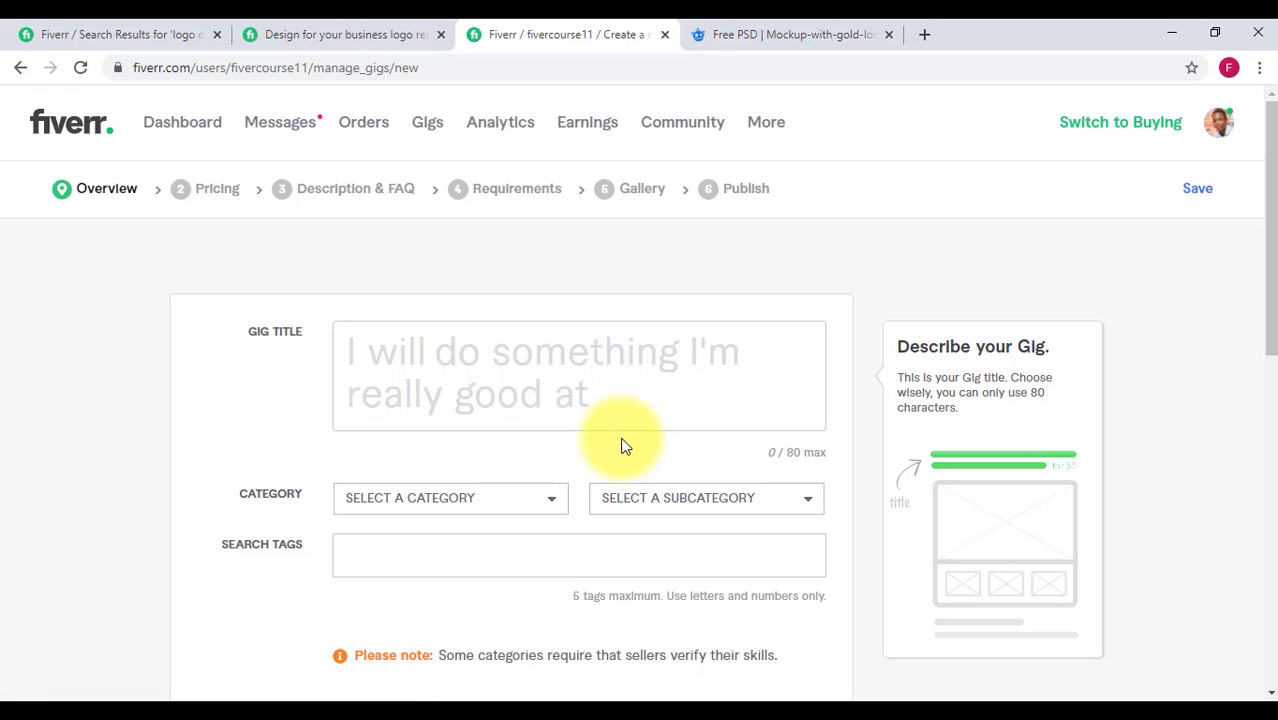
click(180, 228)
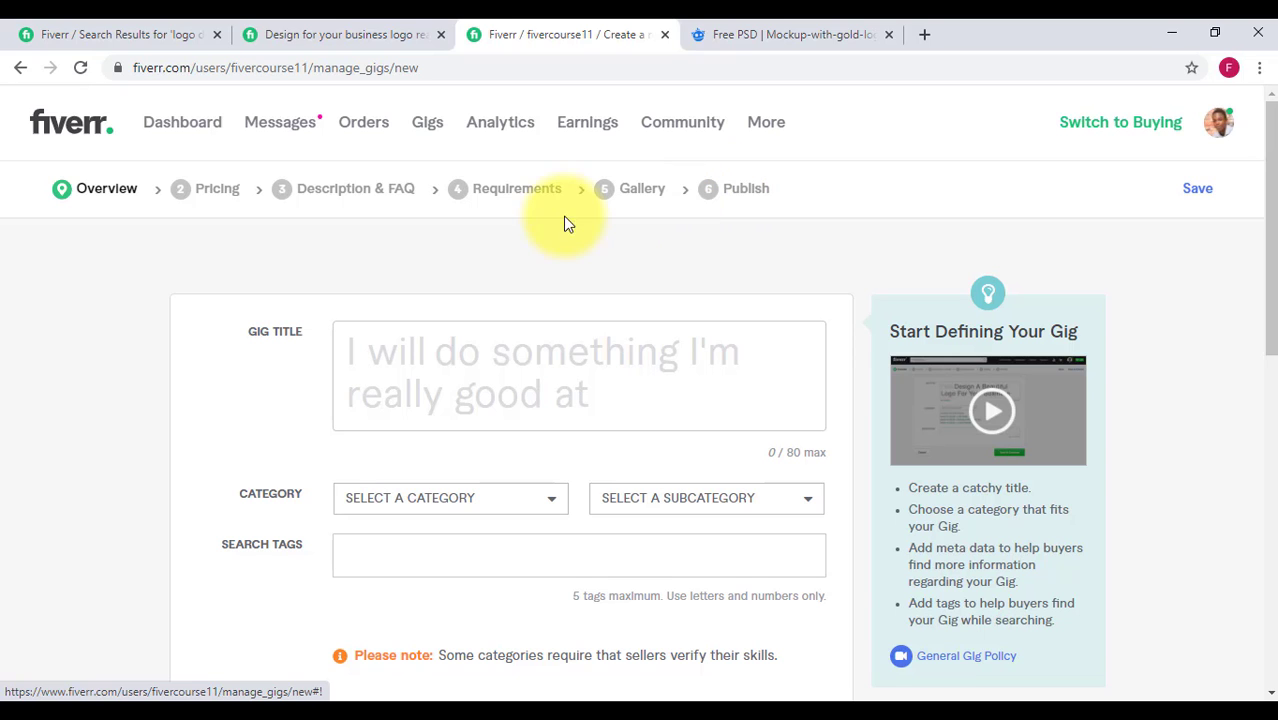
click(641, 391)
scroll(641, 391, down, 4)
scroll(641, 391, up, 4)
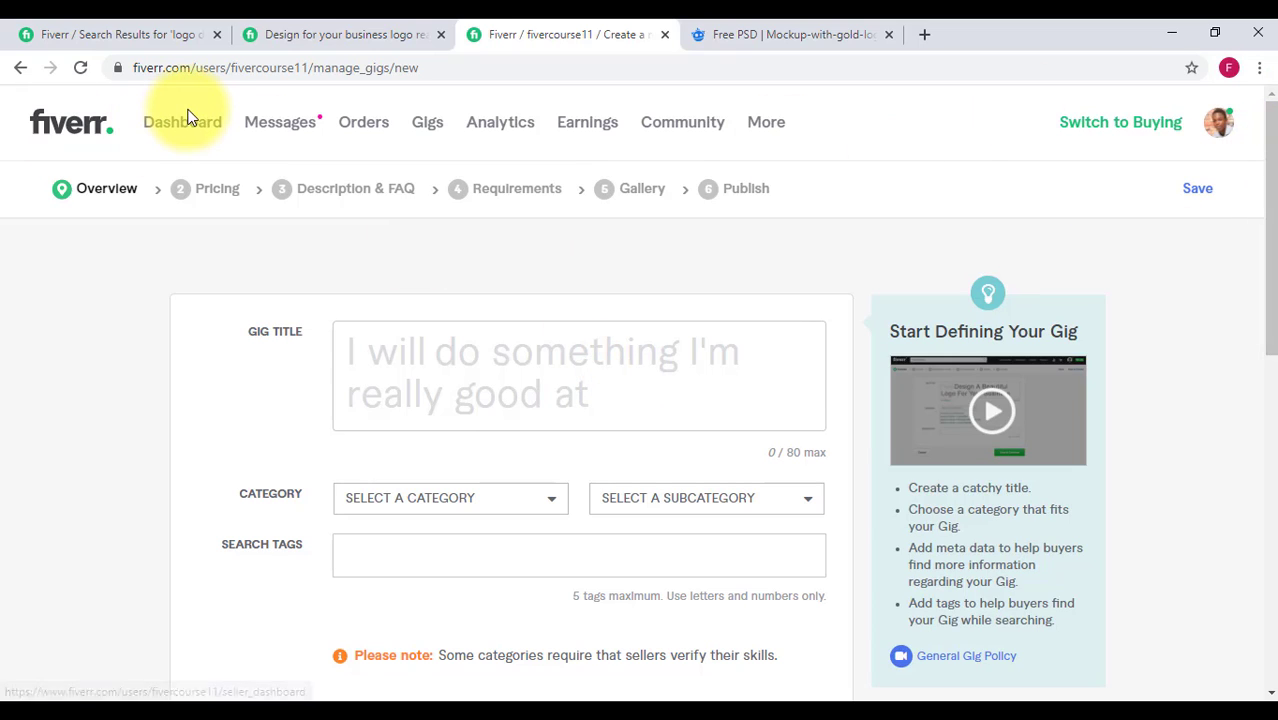
Leave the new gig form for the seller dashboard, return to the profile page and look over its profile card and active gigs
click(187, 128)
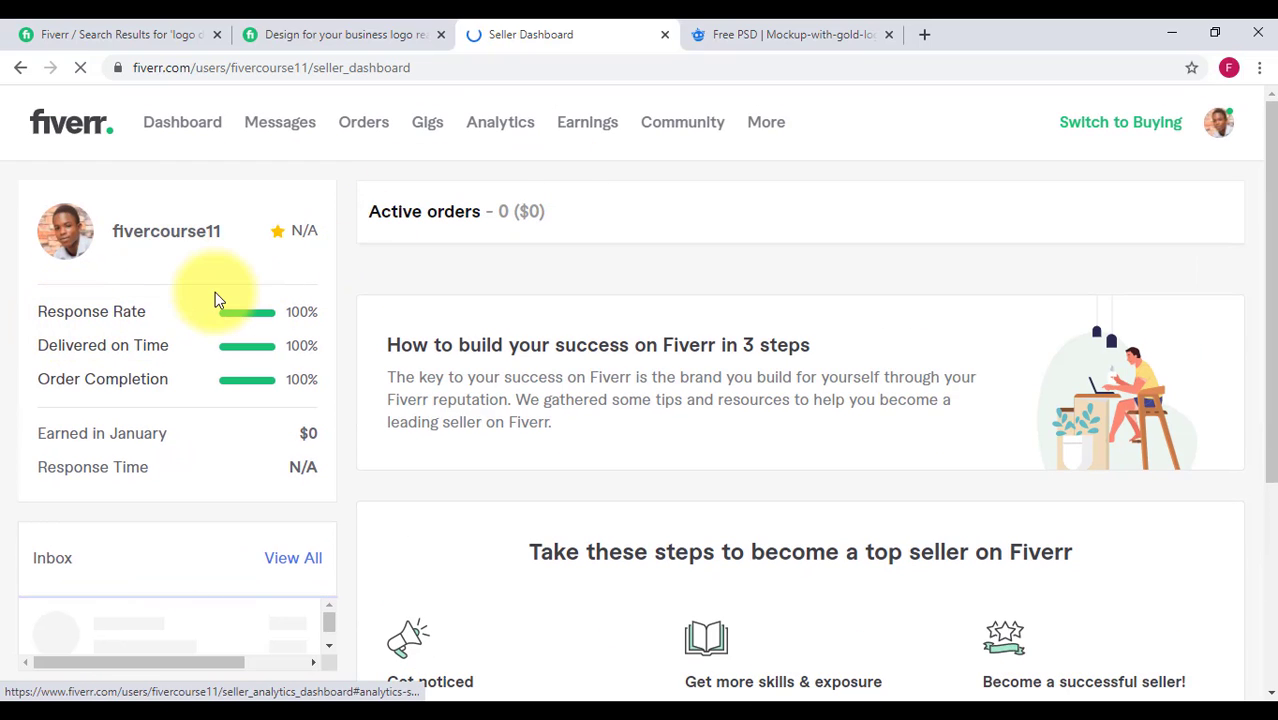
click(1220, 123)
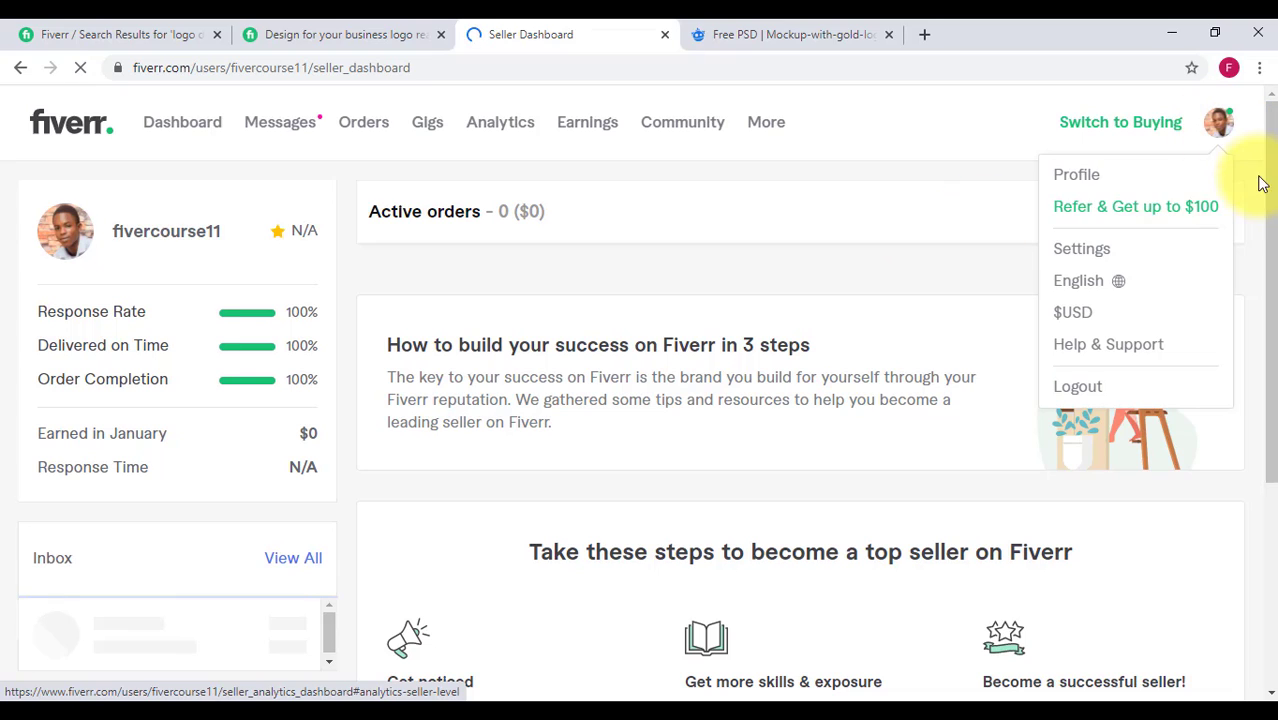
click(1061, 180)
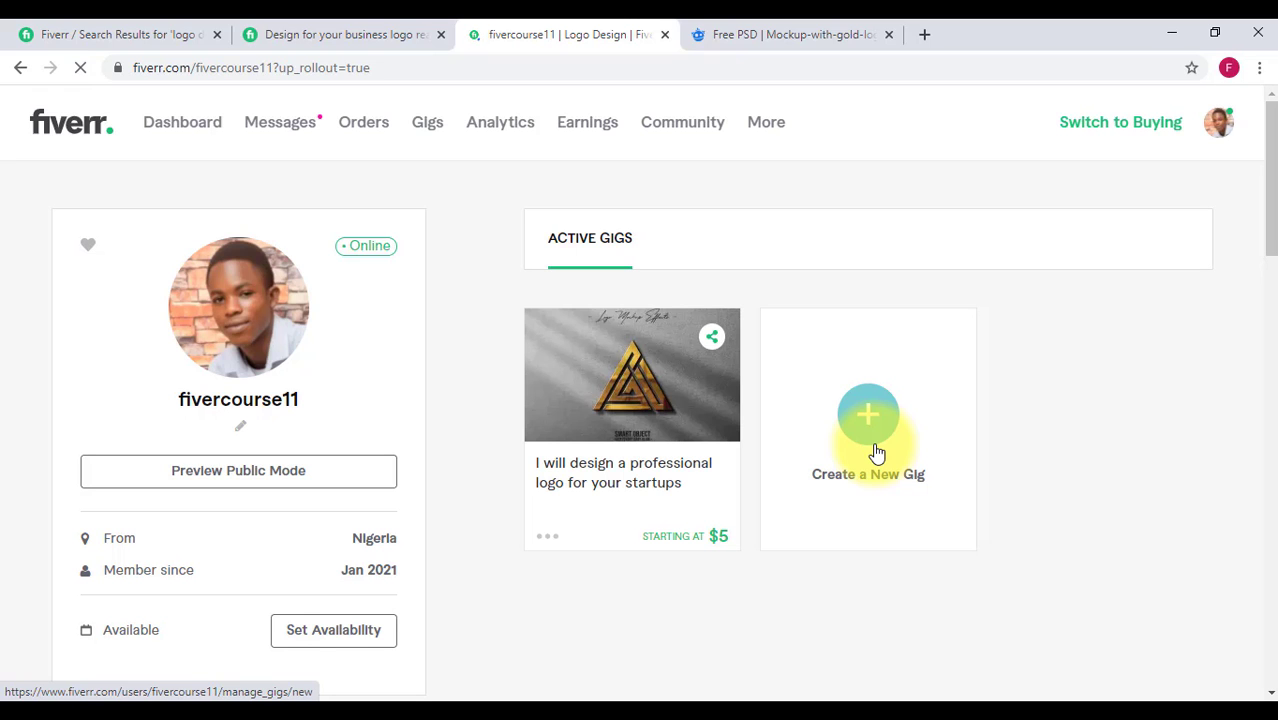
scroll(520, 490, down, 2)
scroll(513, 498, up, 2)
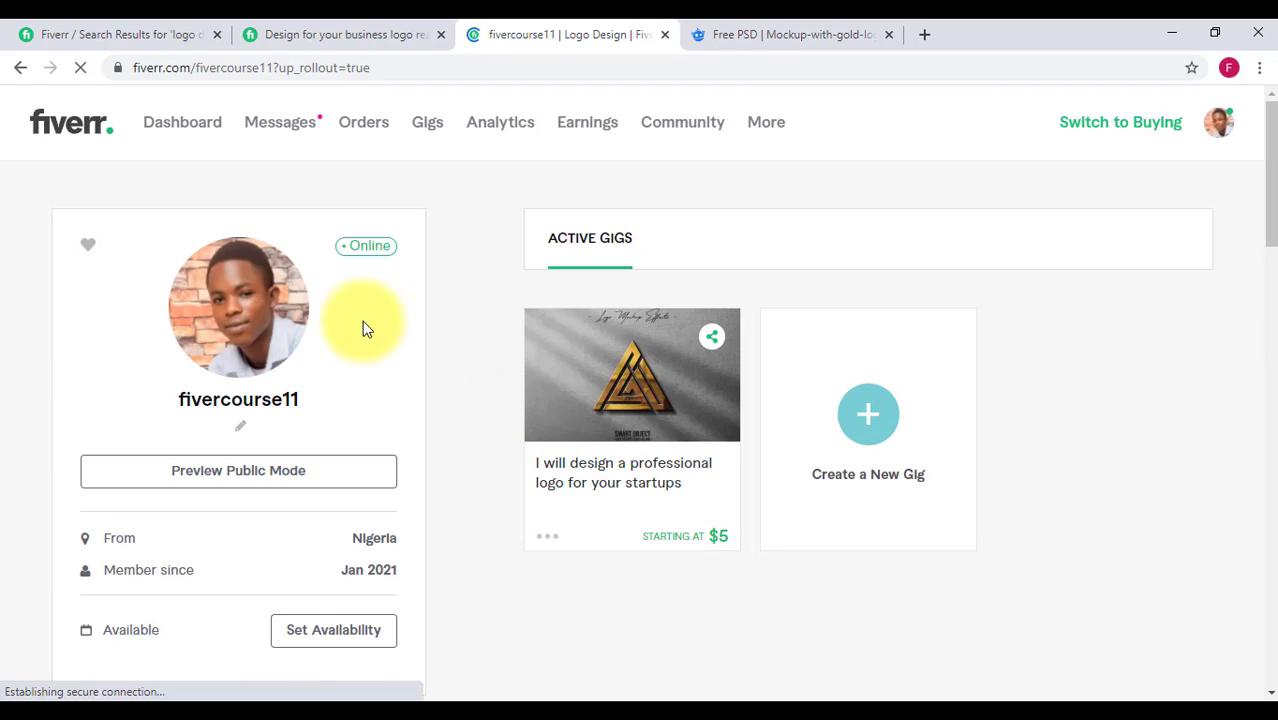
scroll(902, 291, down, 4)
scroll(904, 289, up, 4)
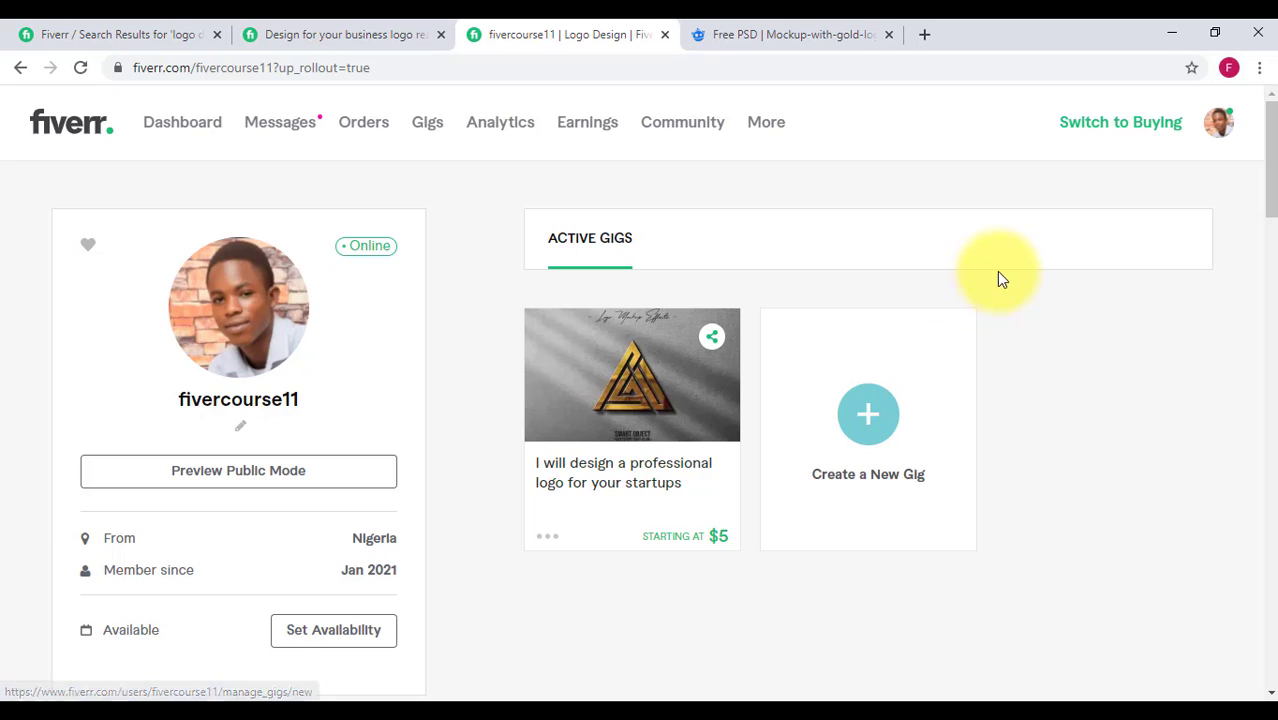
scroll(964, 359, down, 3)
scroll(961, 354, up, 3)
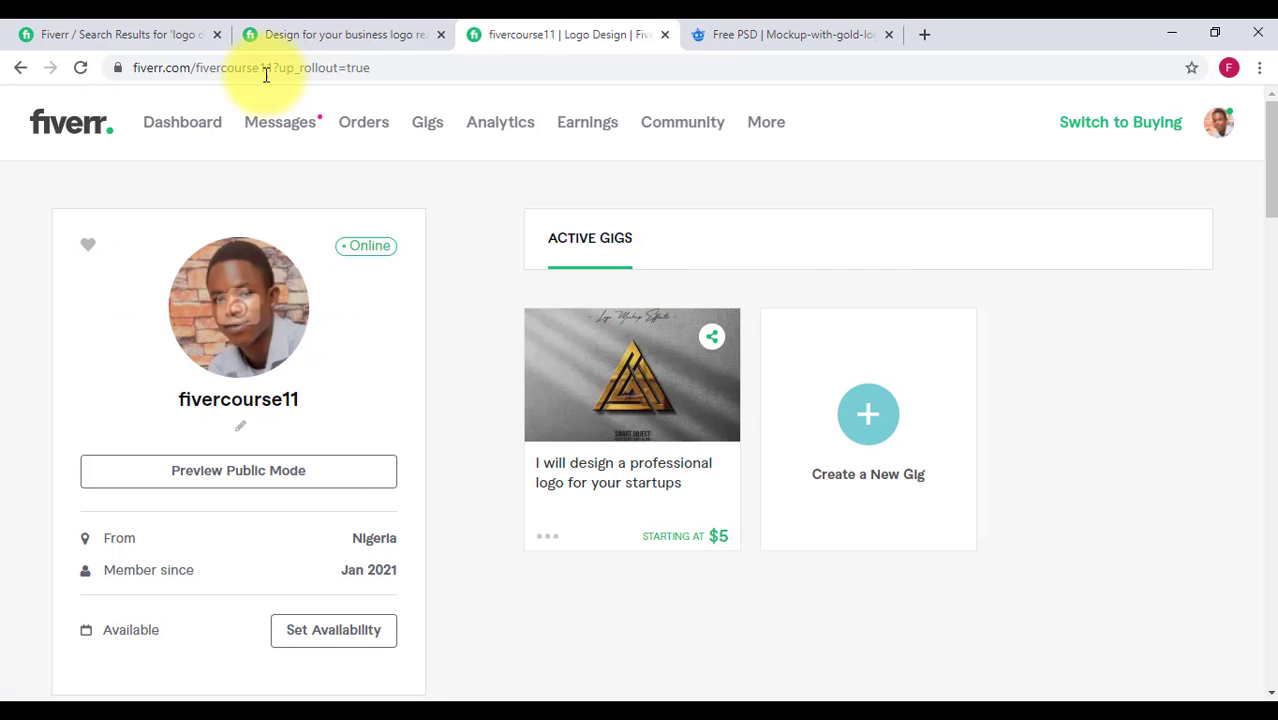
click(210, 496)
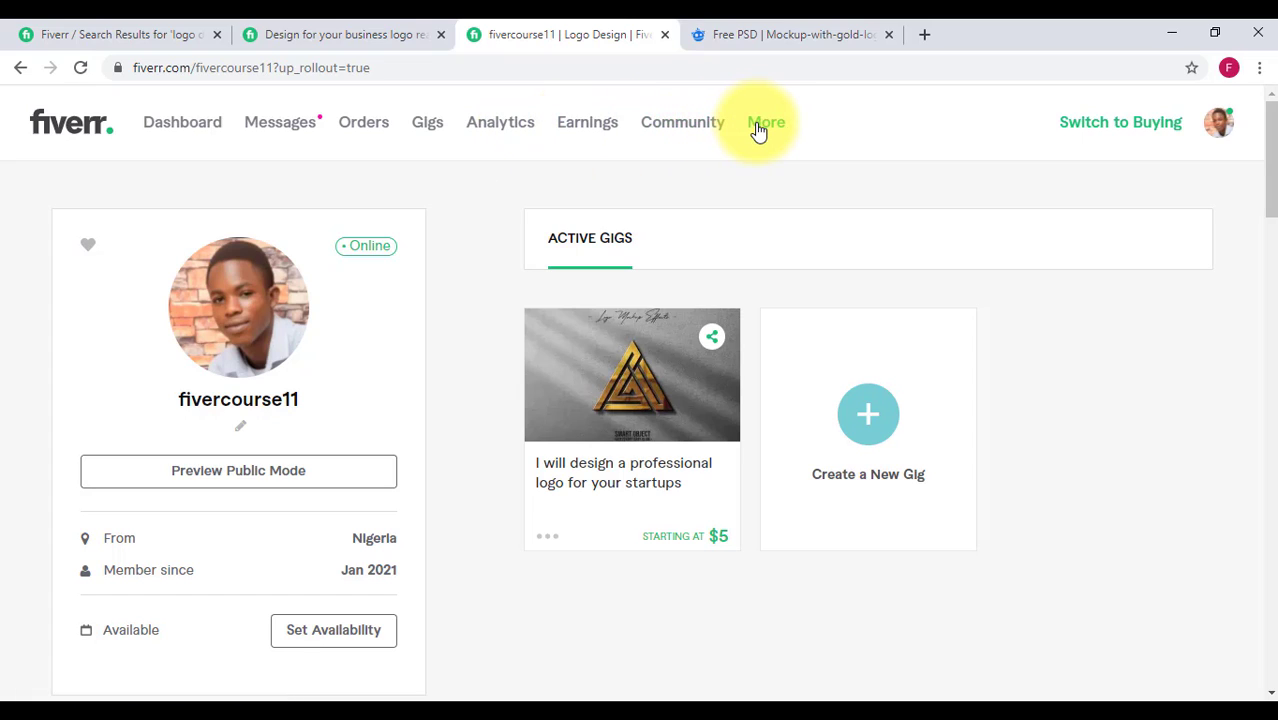
Open the seller dashboard and examine the response rate, on-time delivery and order completion indicators
click(190, 136)
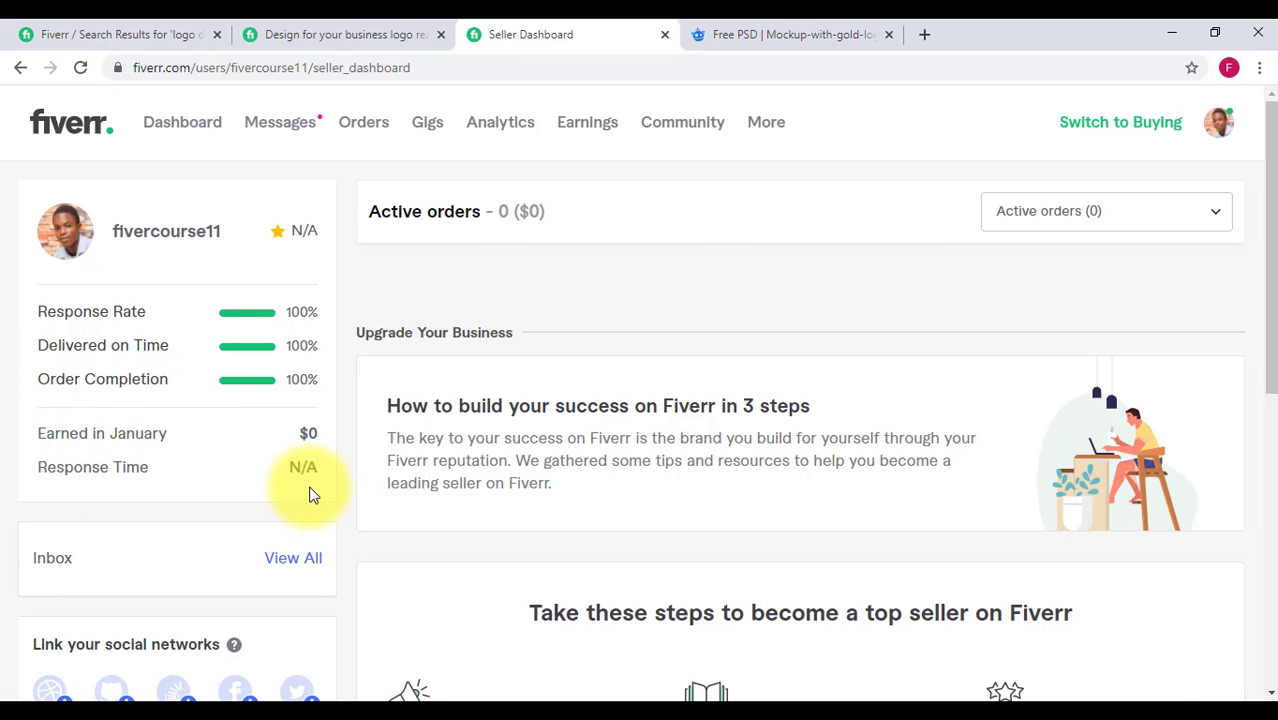
scroll(300, 485, down, 1)
scroll(294, 479, up, 1)
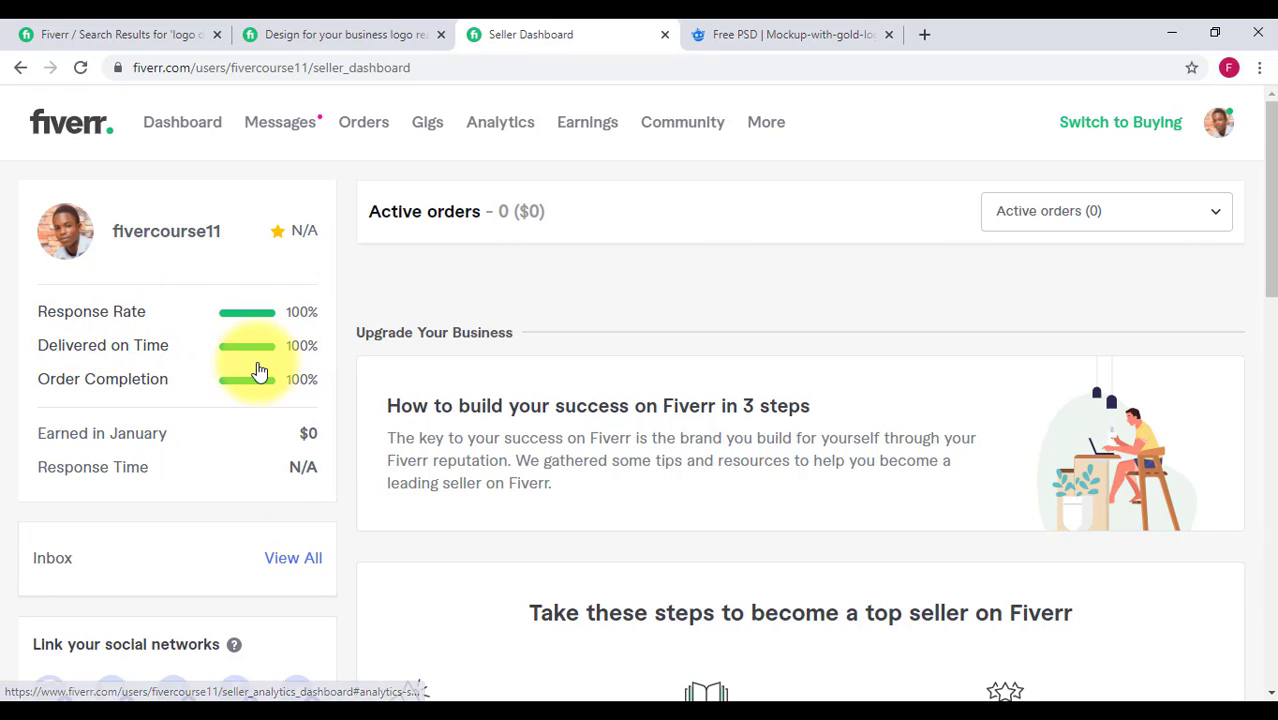
mouse_move(266, 360)
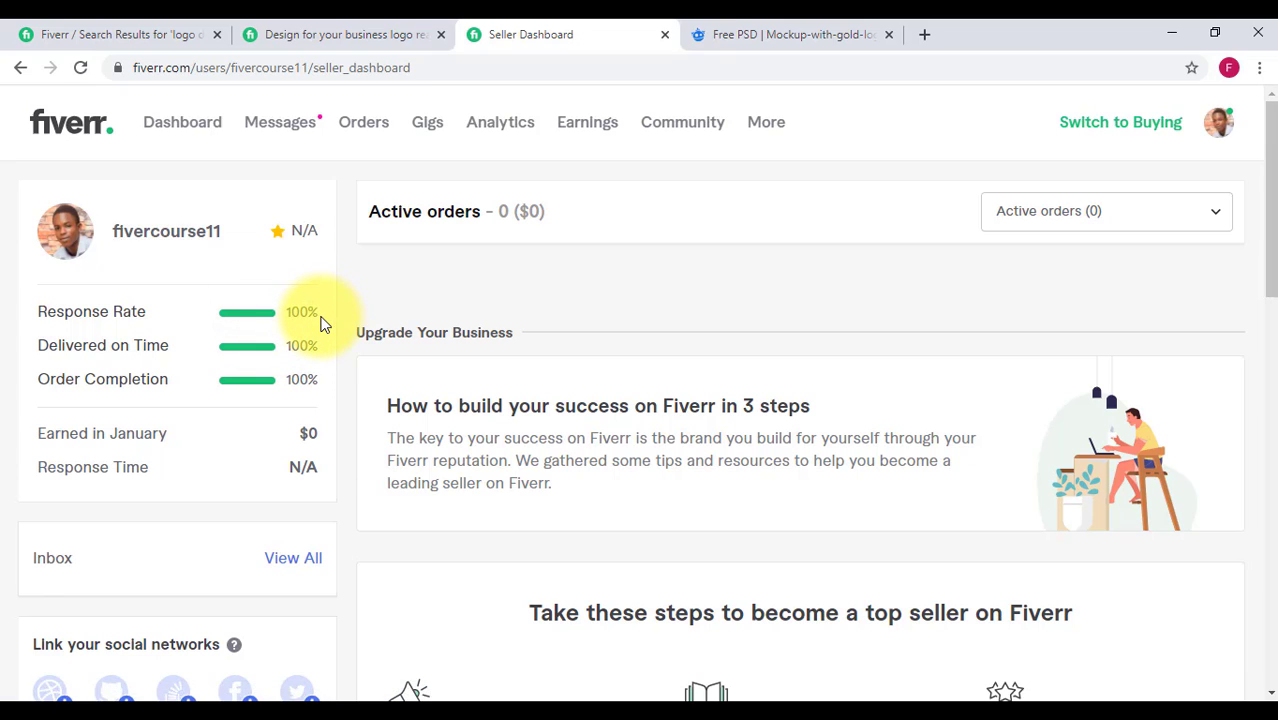
mouse_move(294, 320)
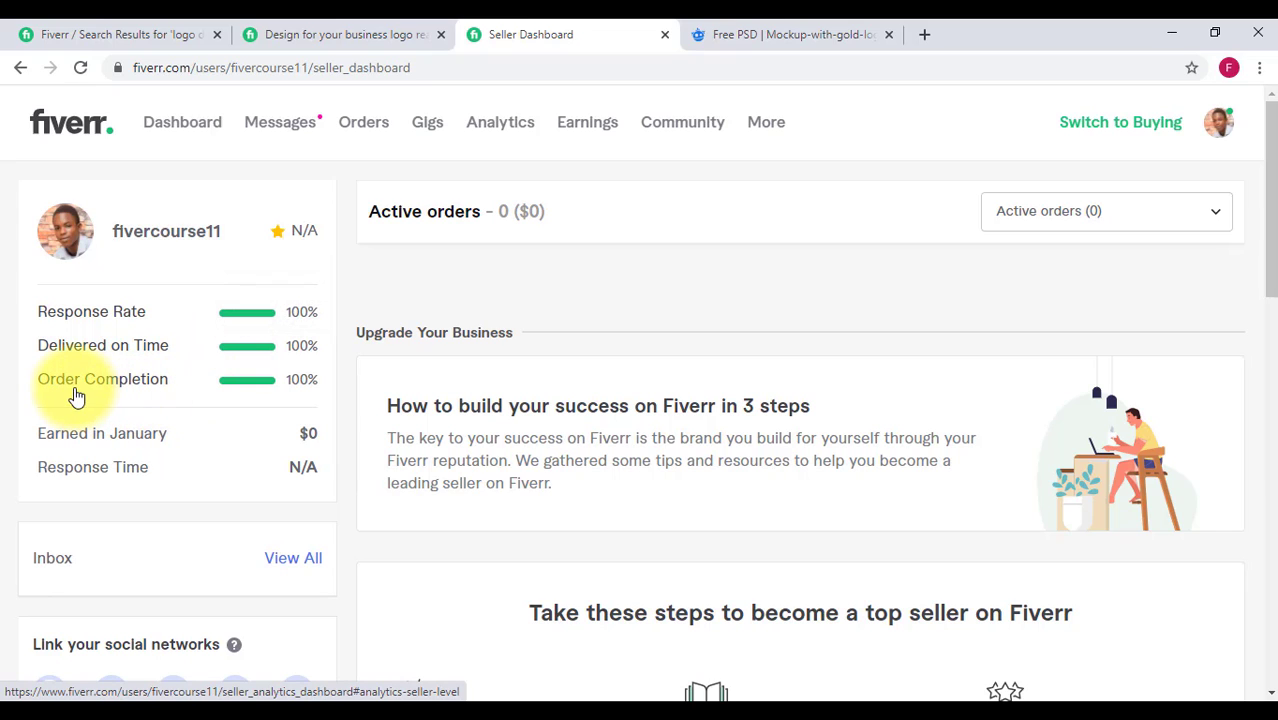
mouse_move(257, 400)
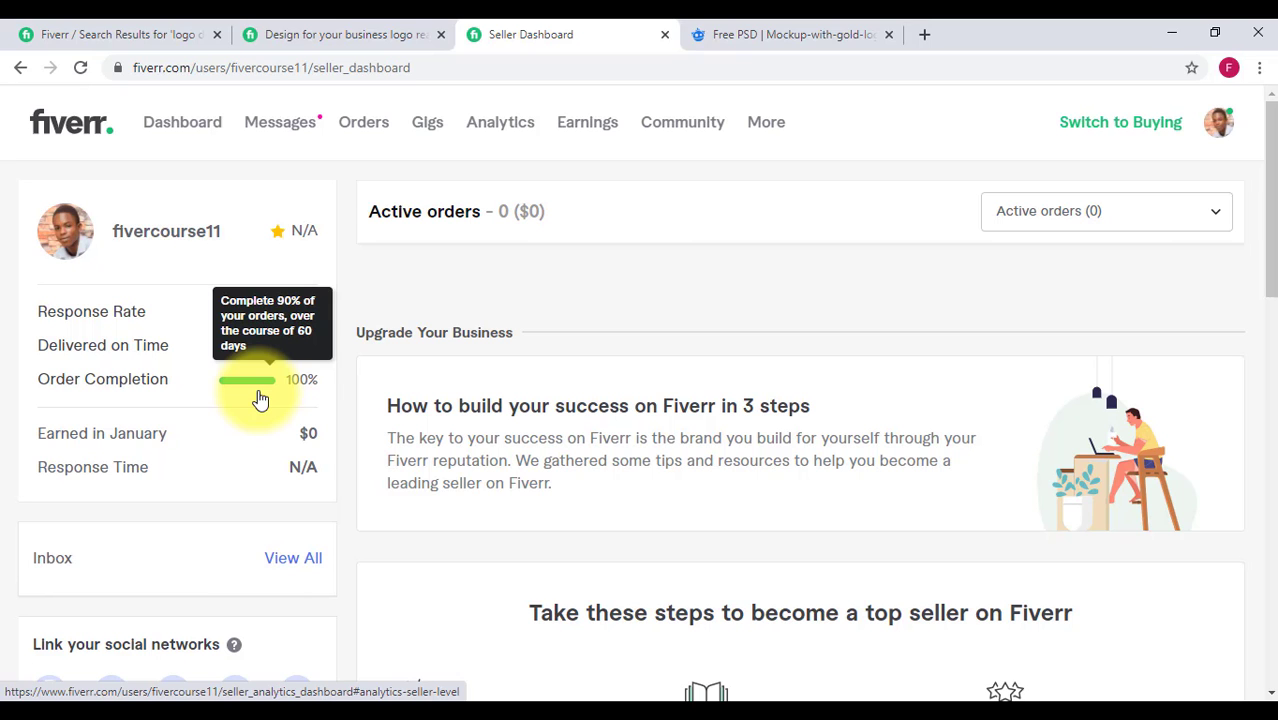
Look over the rest of the dashboard, including the social network links and the top seller tips
scroll(258, 400, down, 10)
scroll(258, 400, up, 8)
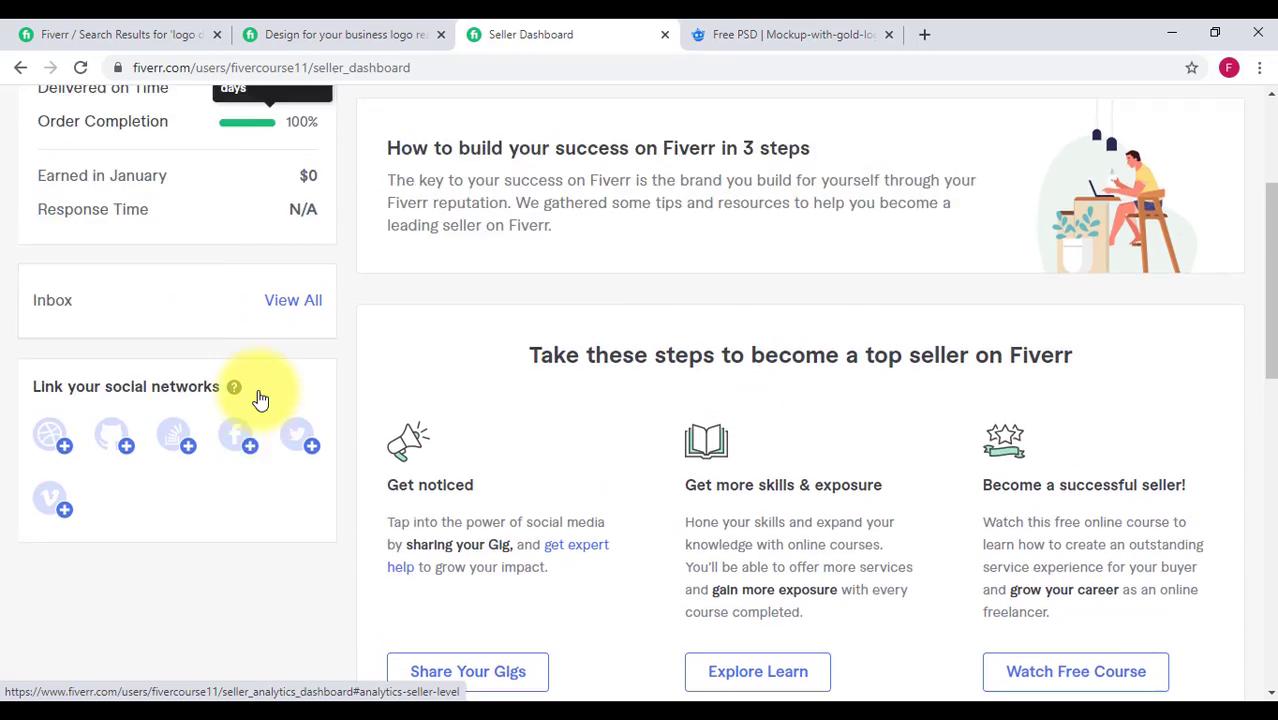
scroll(258, 400, up, 3)
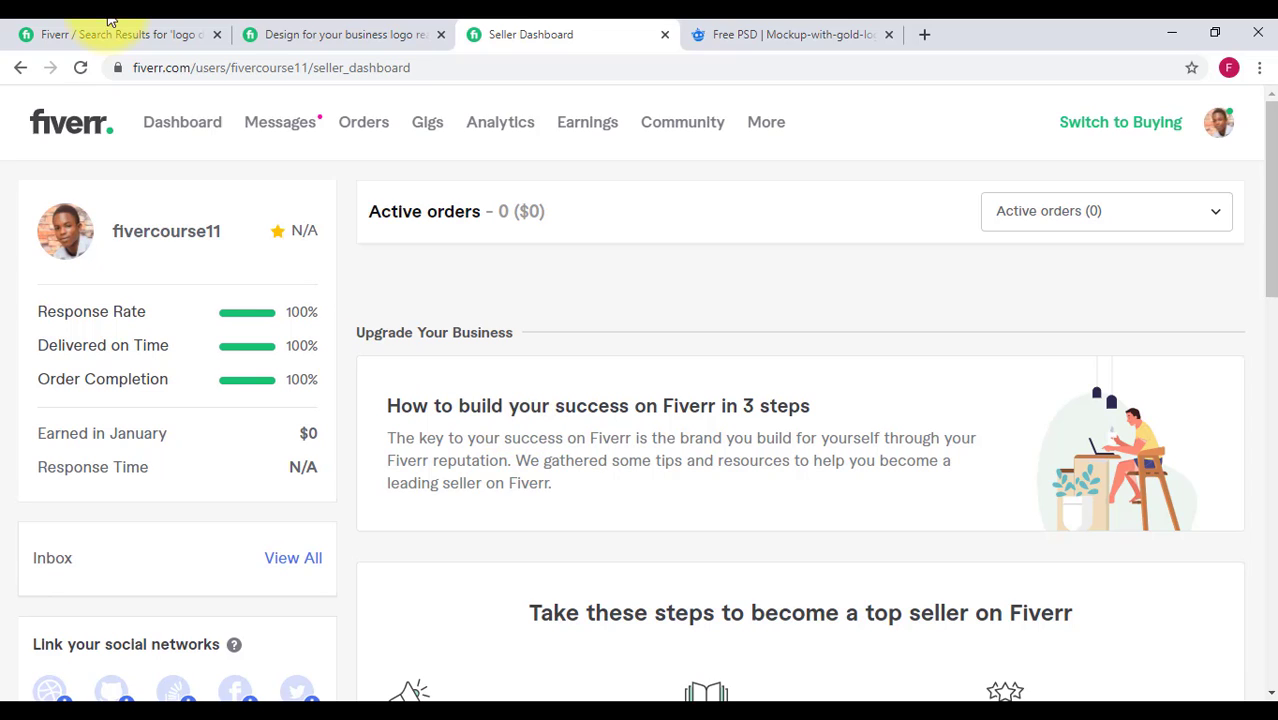
Check the message notifications and open the order management page
click(301, 124)
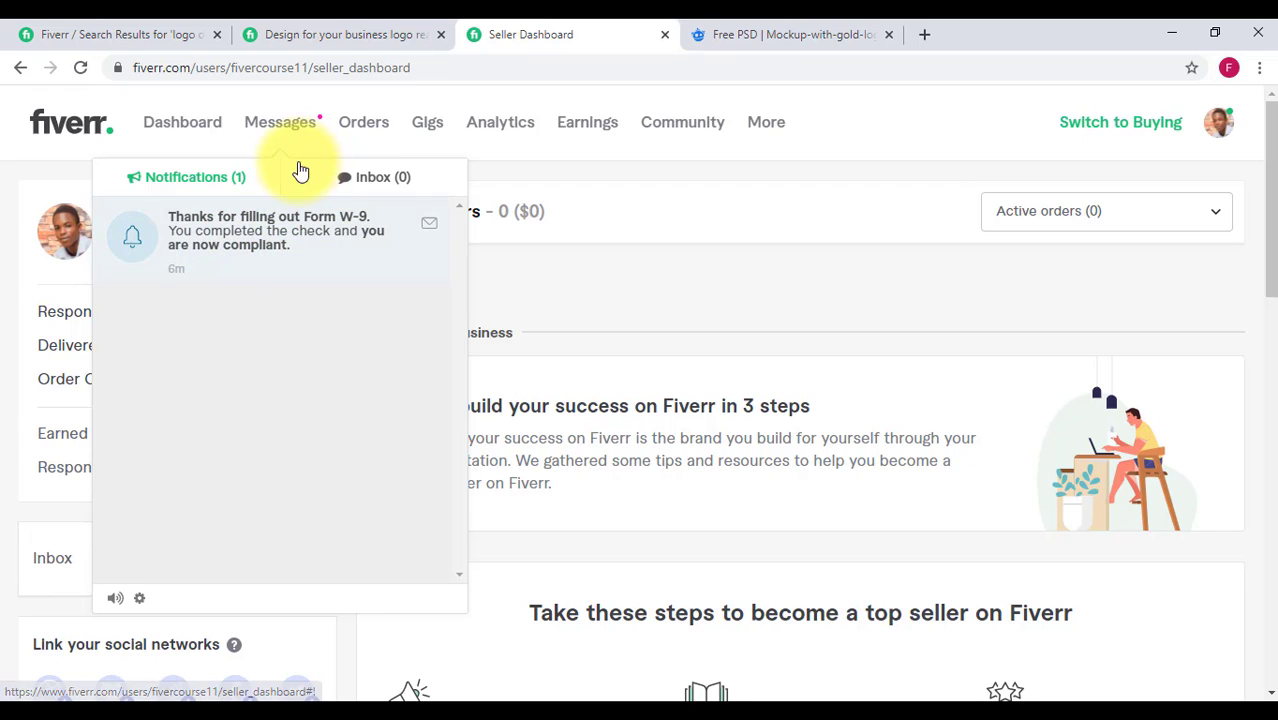
click(353, 135)
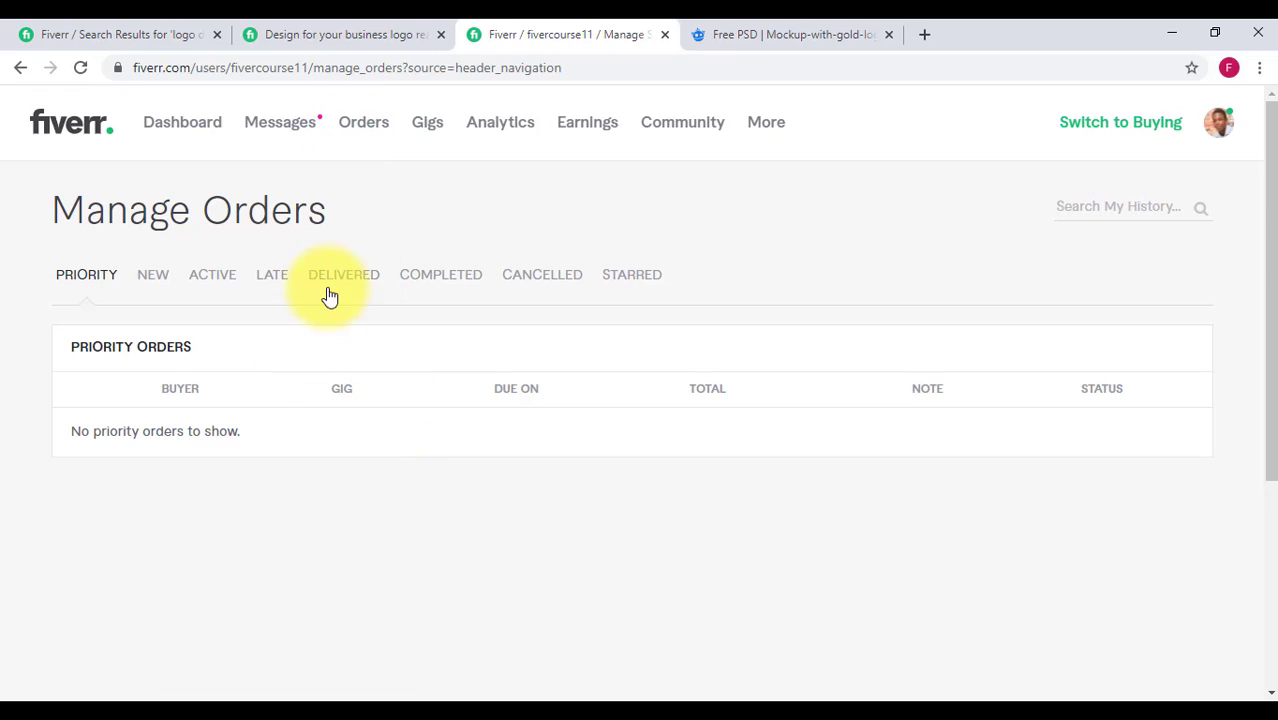
Open the gig management page and look over the active gigs list and its status categories
click(430, 128)
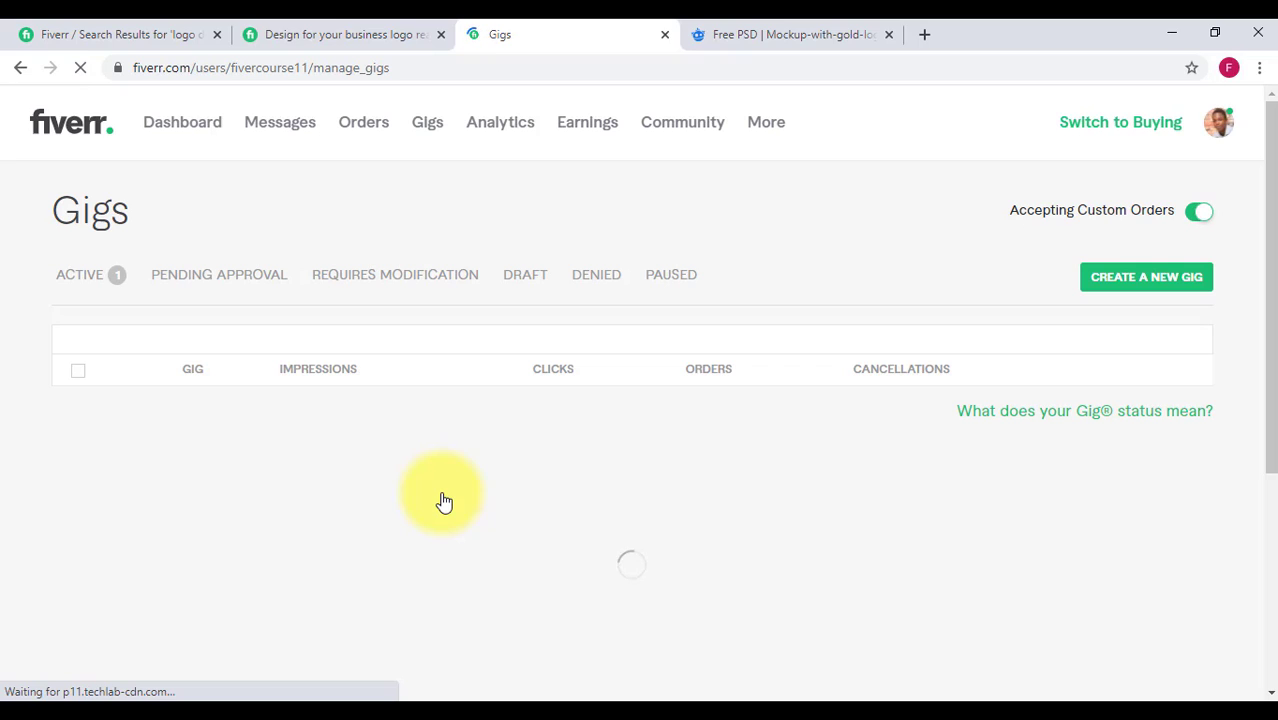
scroll(406, 502, down, 3)
scroll(406, 502, up, 3)
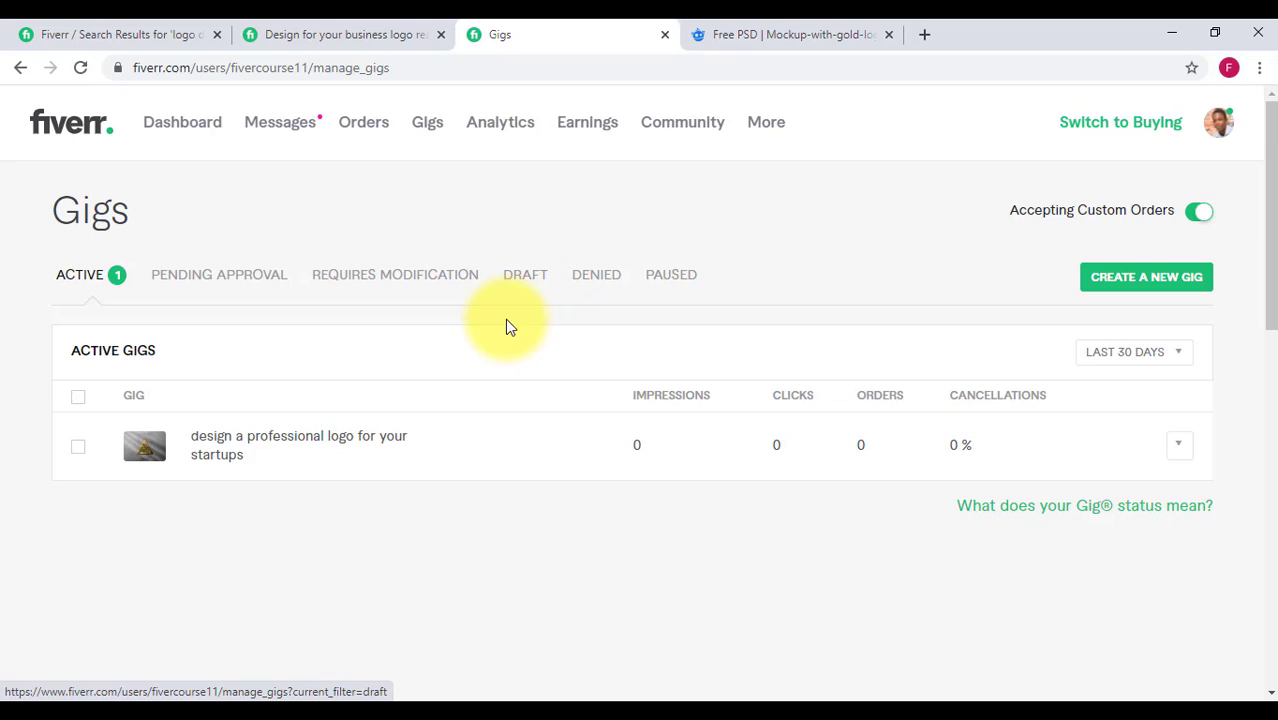
Open the analytics page, dismiss the updated level system notice and examine the earnings and order overview
click(505, 130)
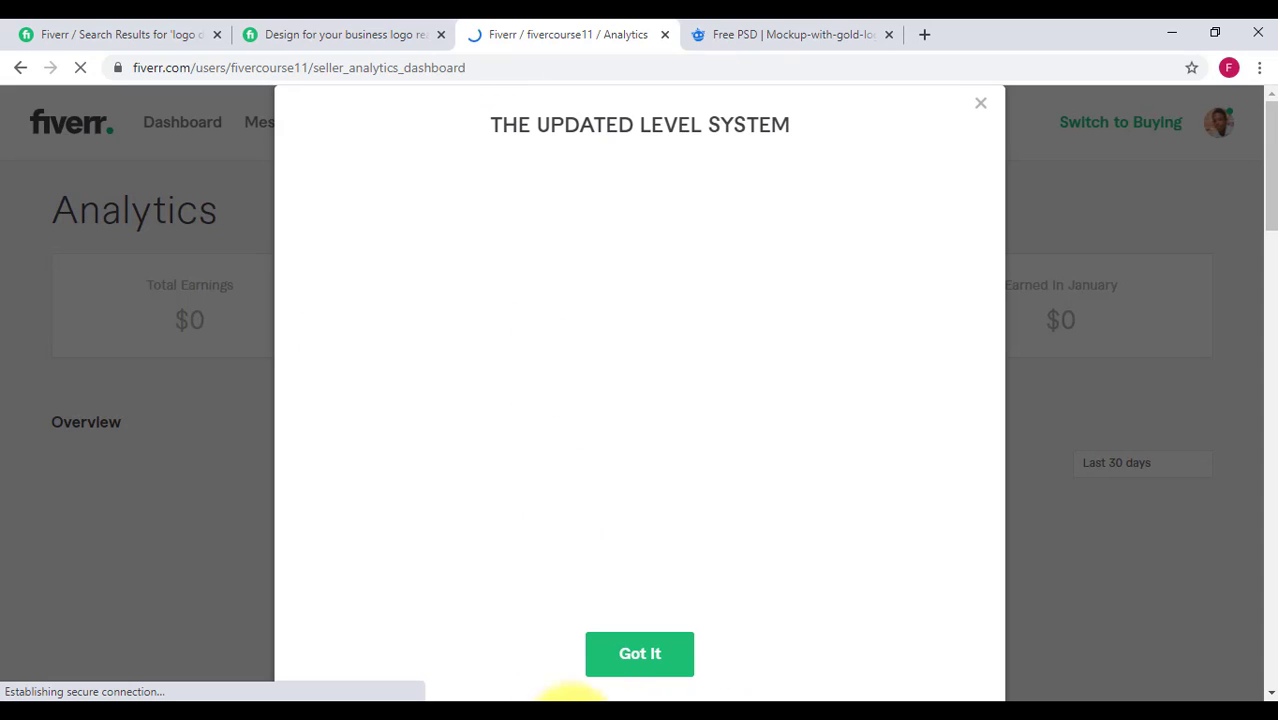
click(639, 656)
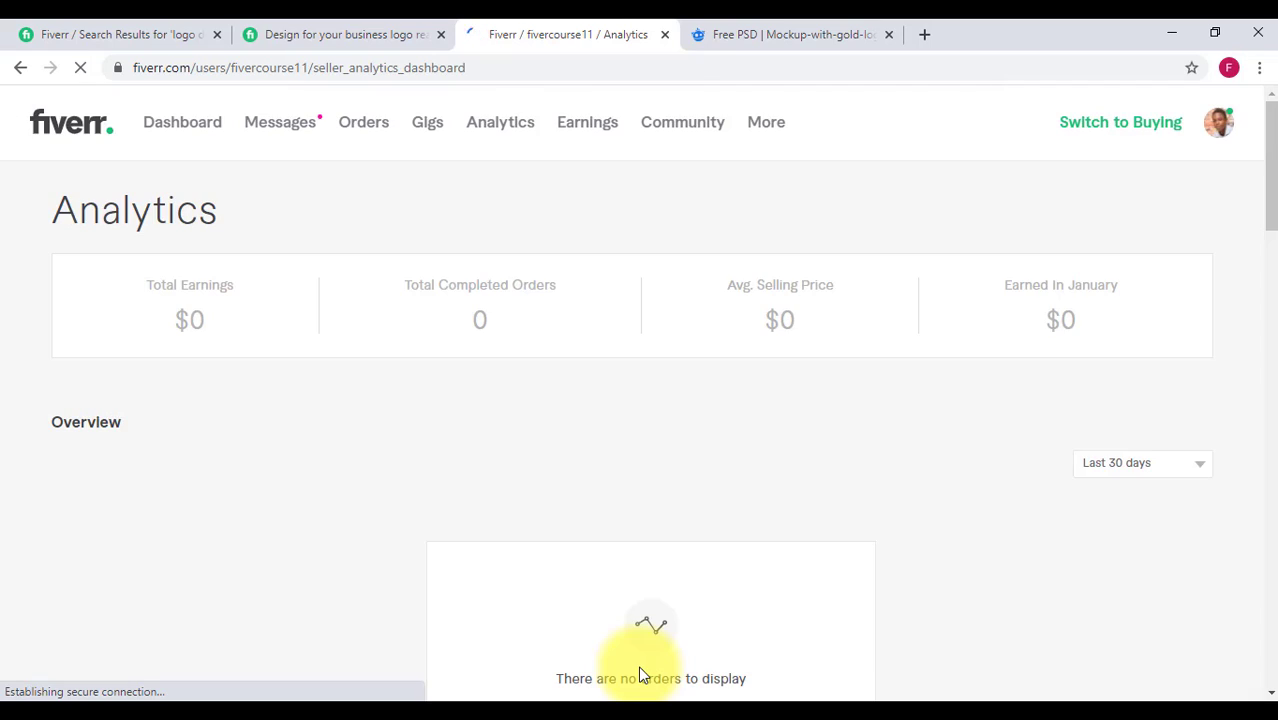
scroll(427, 688, down, 3)
scroll(420, 640, up, 3)
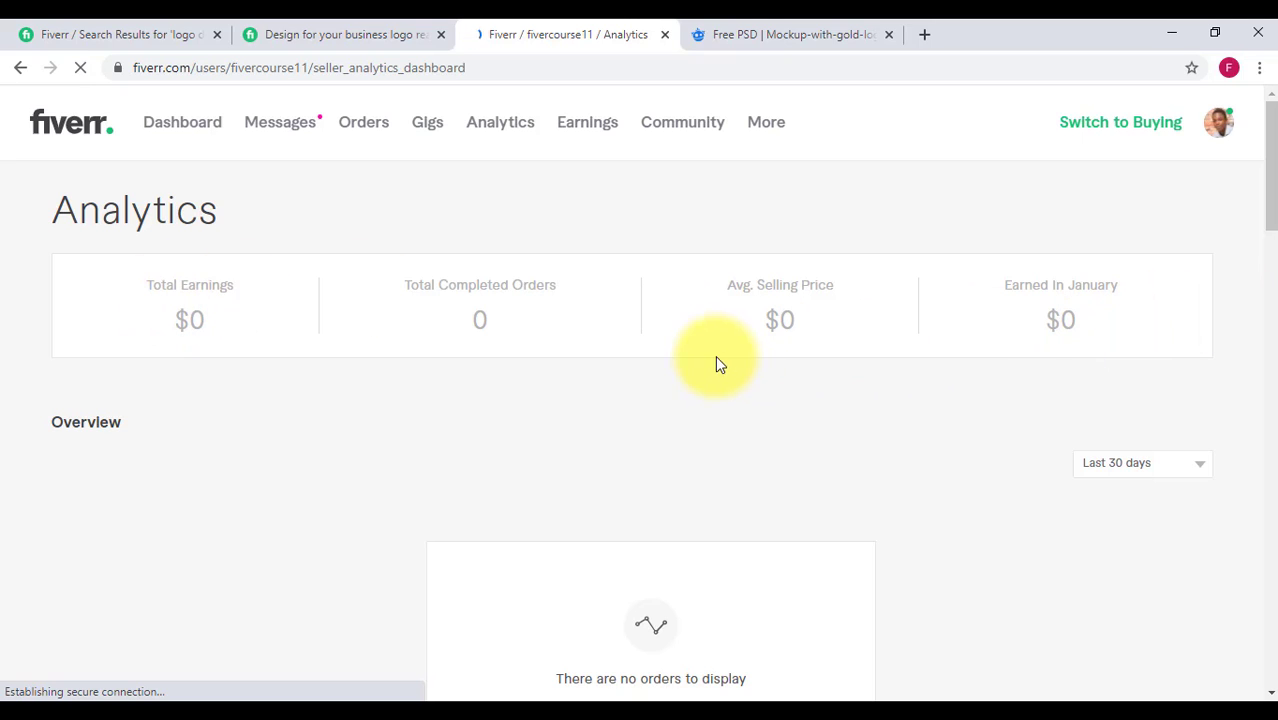
scroll(86, 240, down, 5)
scroll(210, 360, up, 2)
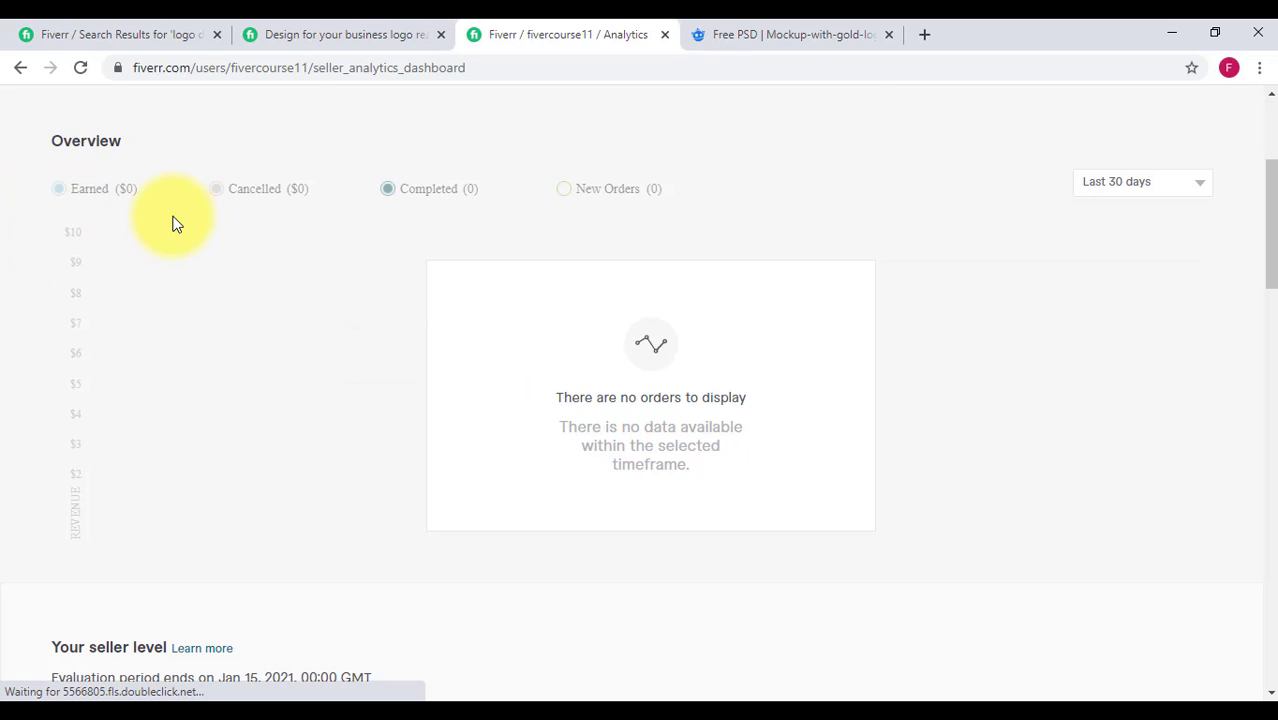
scroll(110, 397, up, 2)
scroll(95, 455, down, 2)
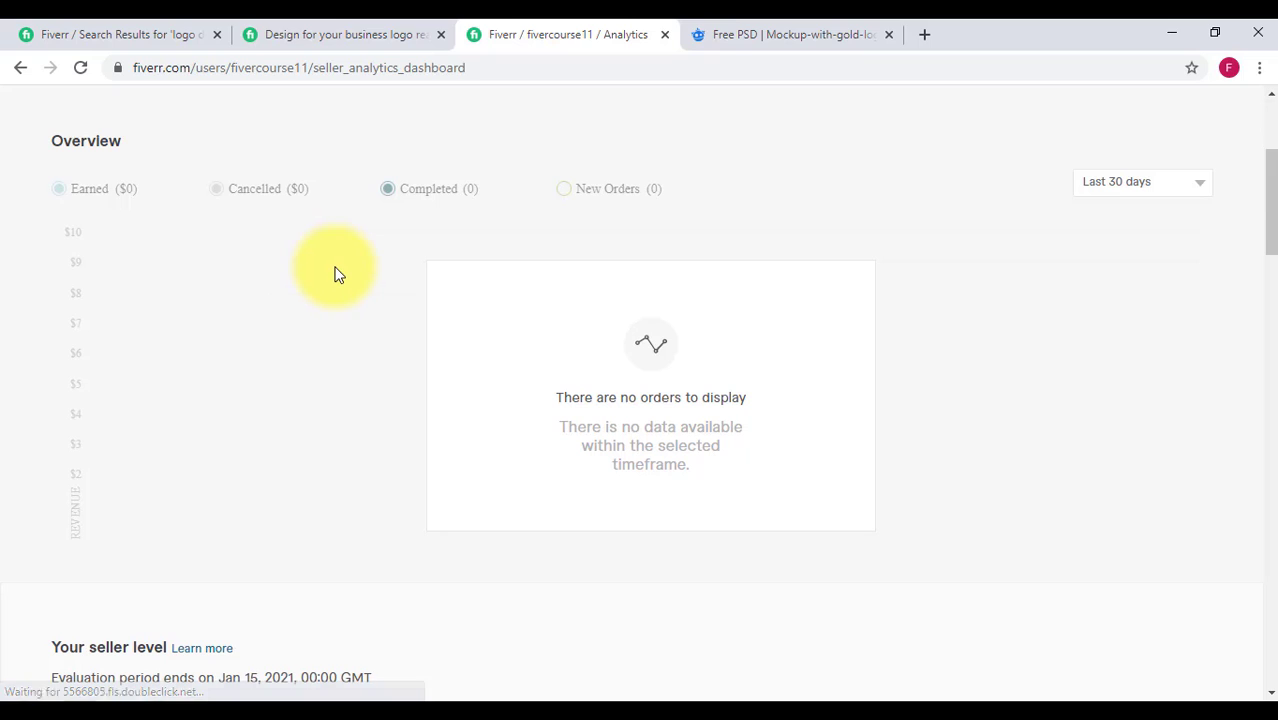
Review the seller level scale and the Level One goals for response rate, order completion, on-time delivery and rating
scroll(346, 363, down, 3)
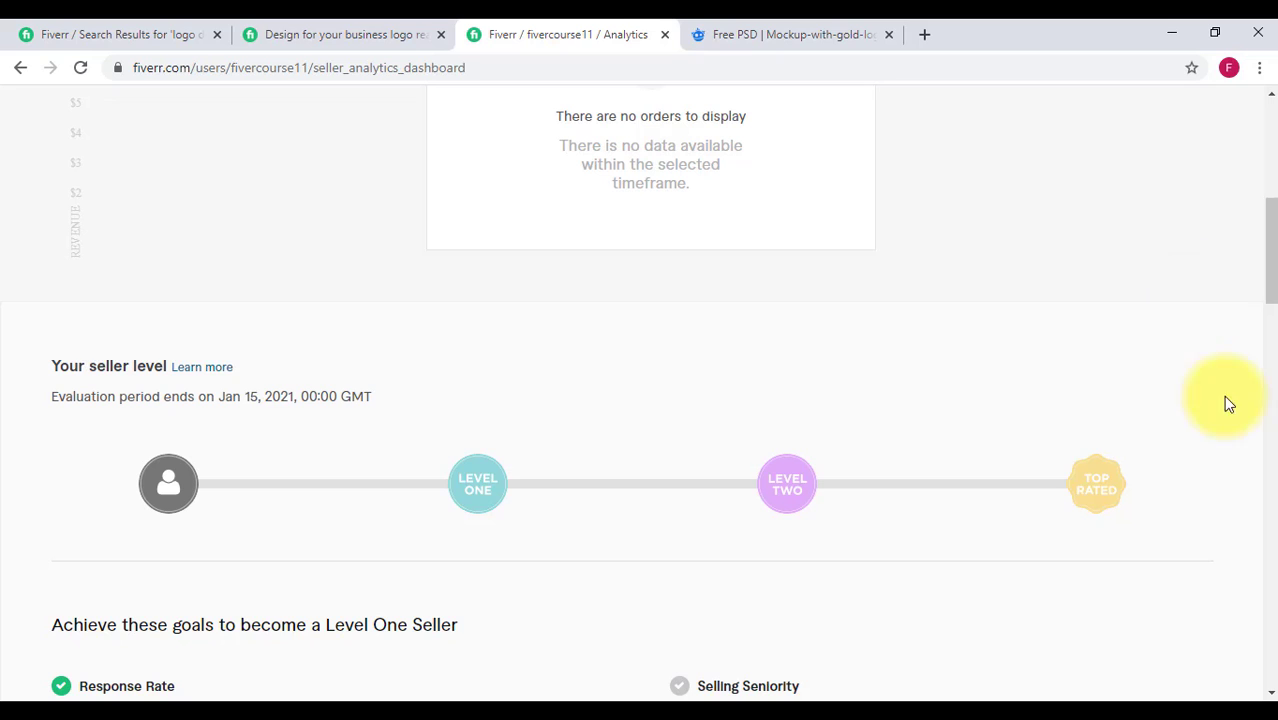
scroll(1084, 456, down, 5)
scroll(542, 357, up, 3)
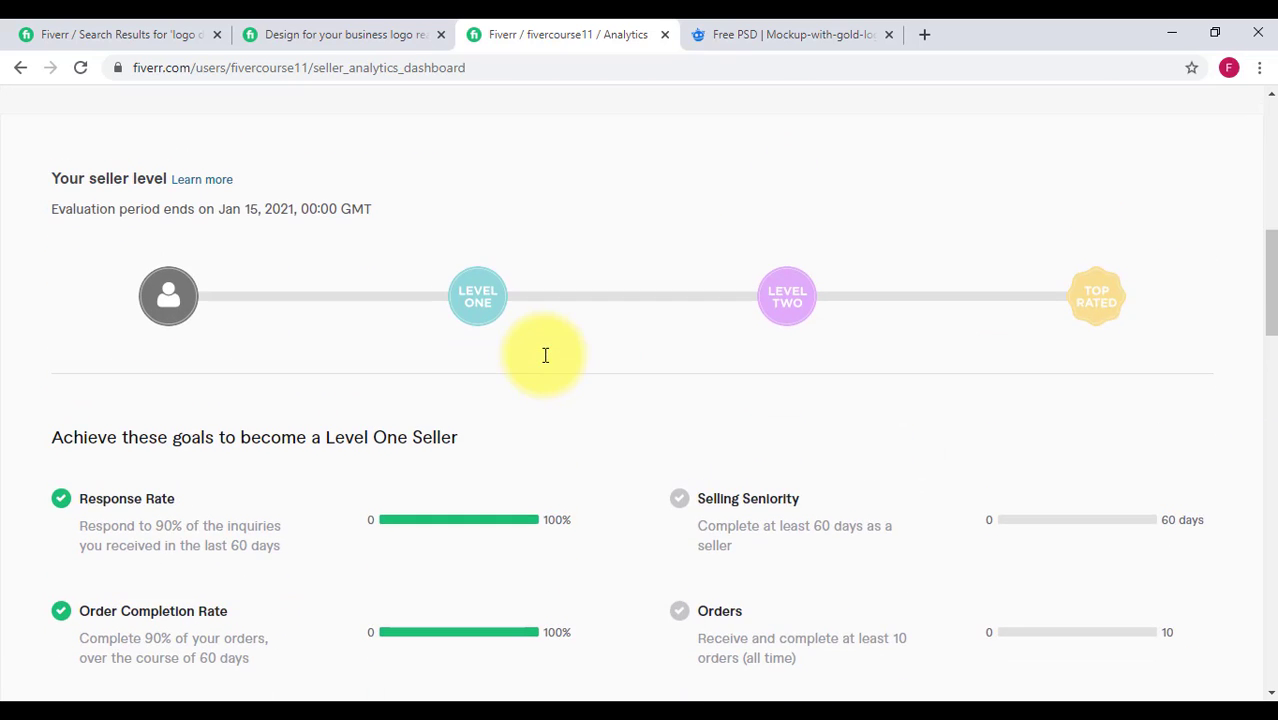
scroll(420, 385, down, 2)
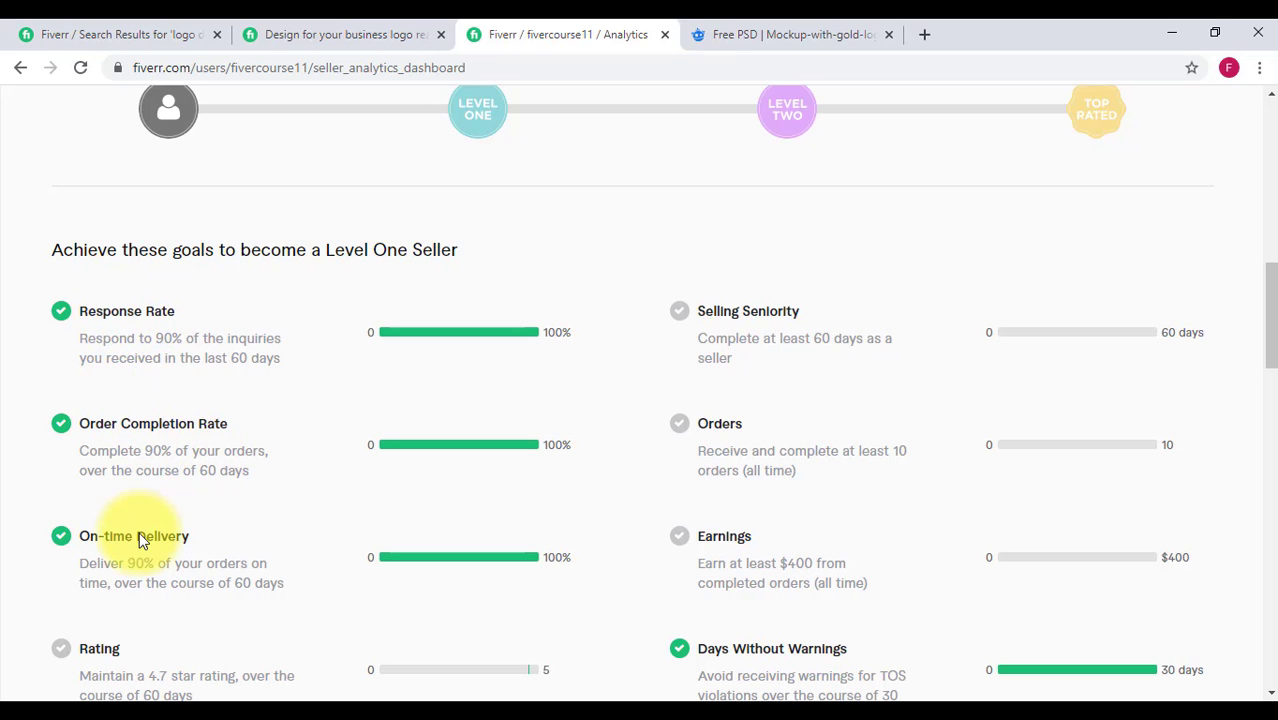
scroll(177, 528, down, 2)
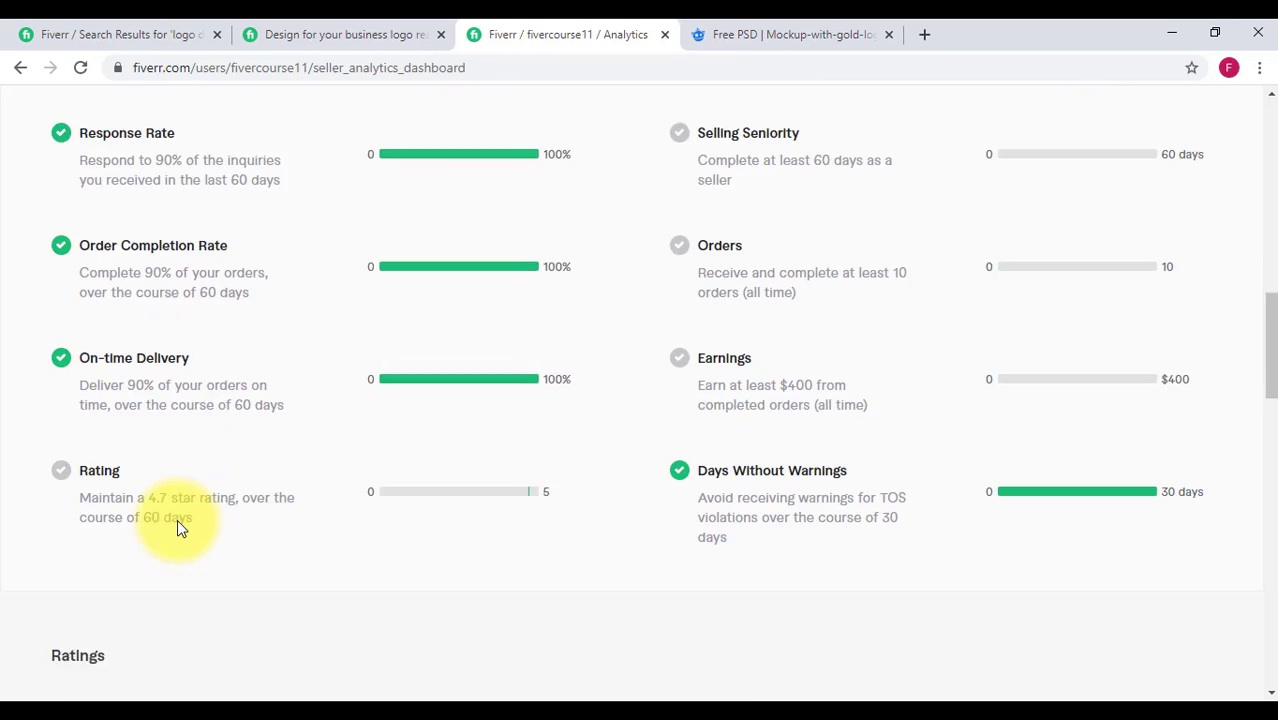
scroll(210, 500, up, 1)
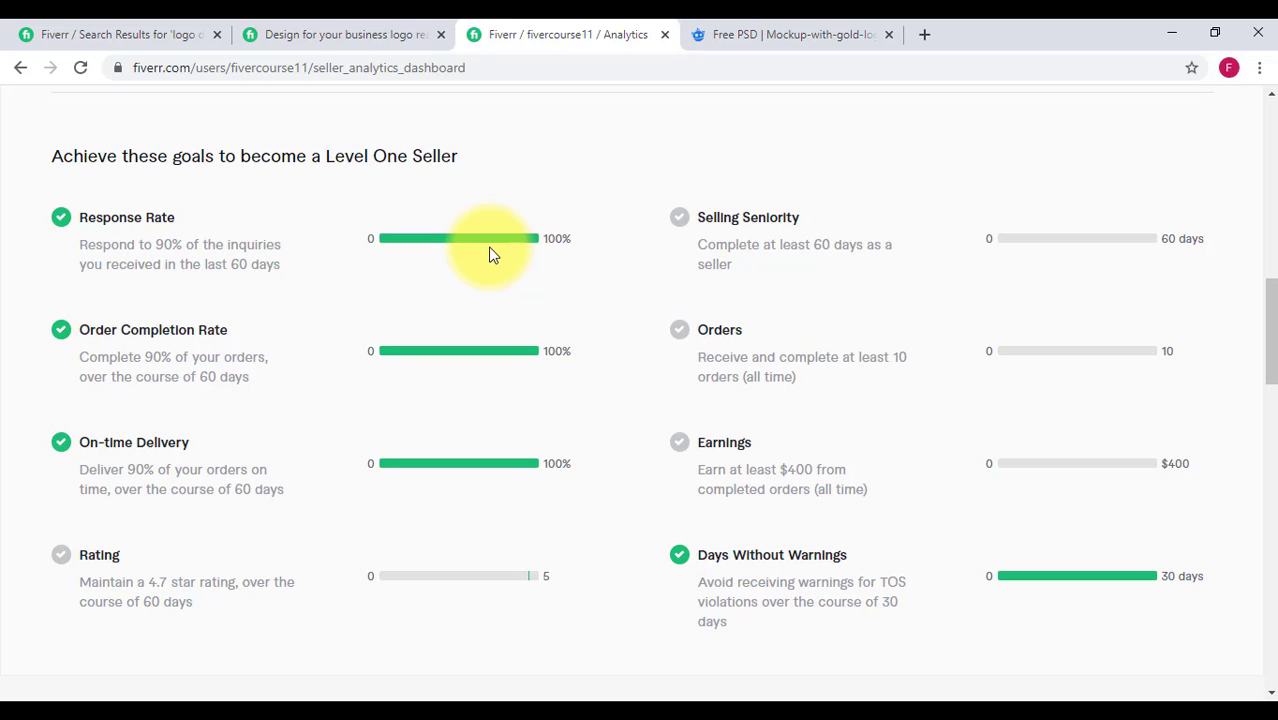
scroll(528, 294, up, 4)
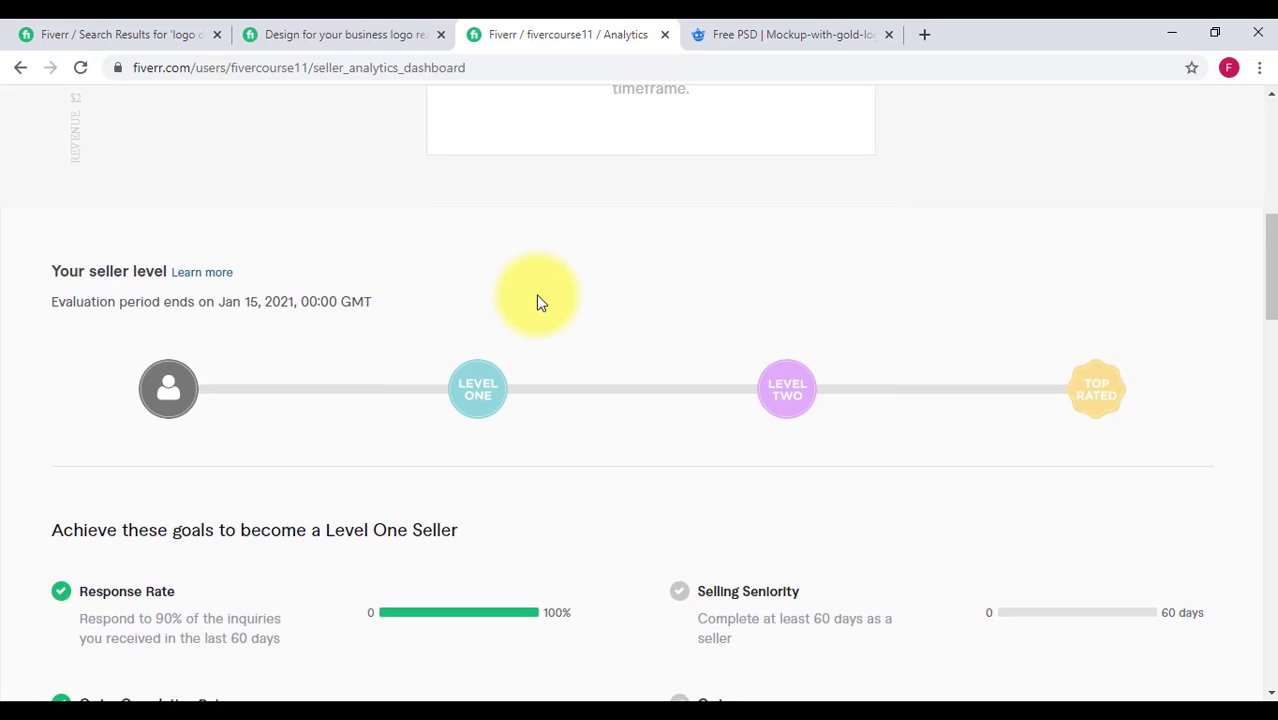
Compare the seller level scale with the Level One goals for selling seniority, orders and earnings
scroll(536, 297, down, 4)
scroll(508, 240, up, 4)
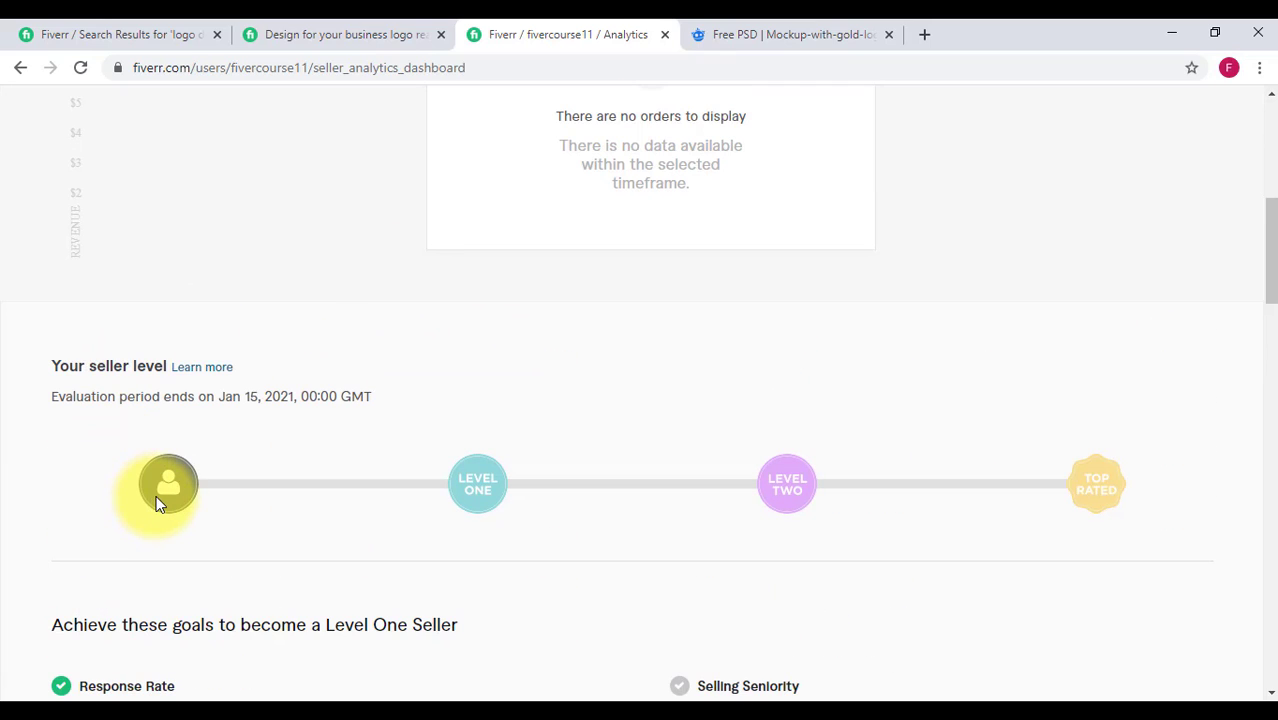
scroll(496, 488, down, 3)
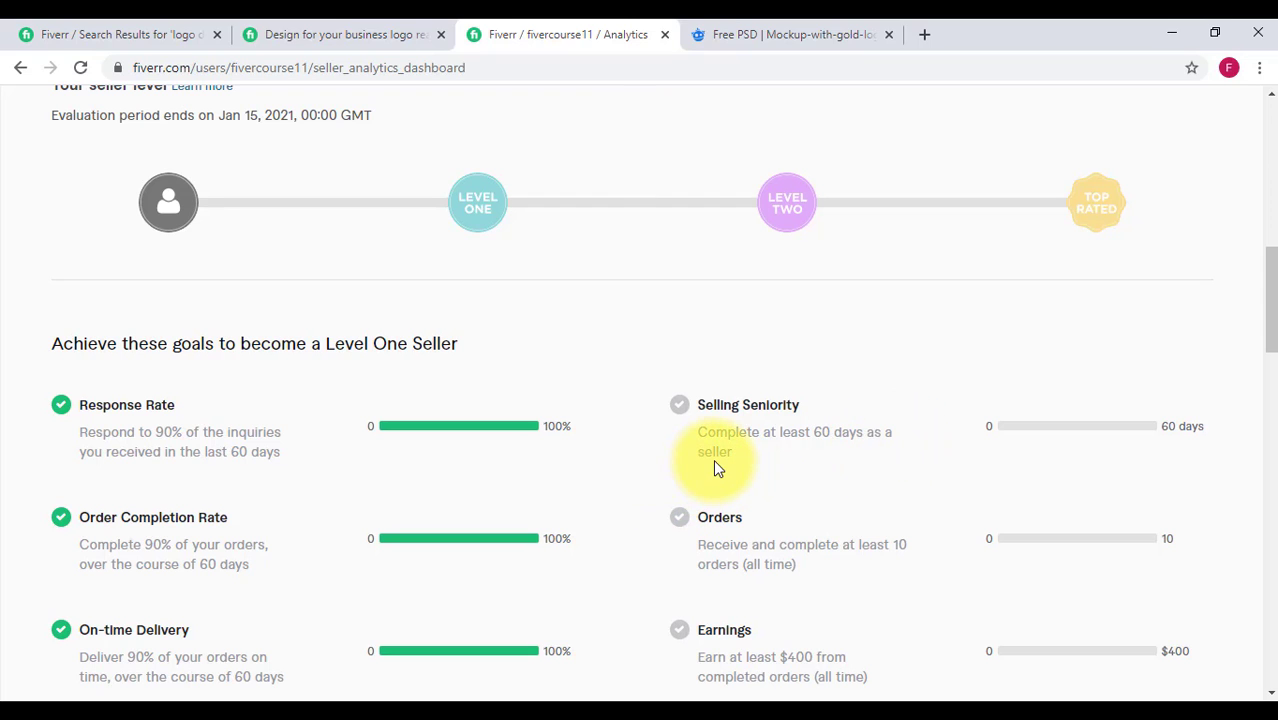
scroll(890, 467, down, 2)
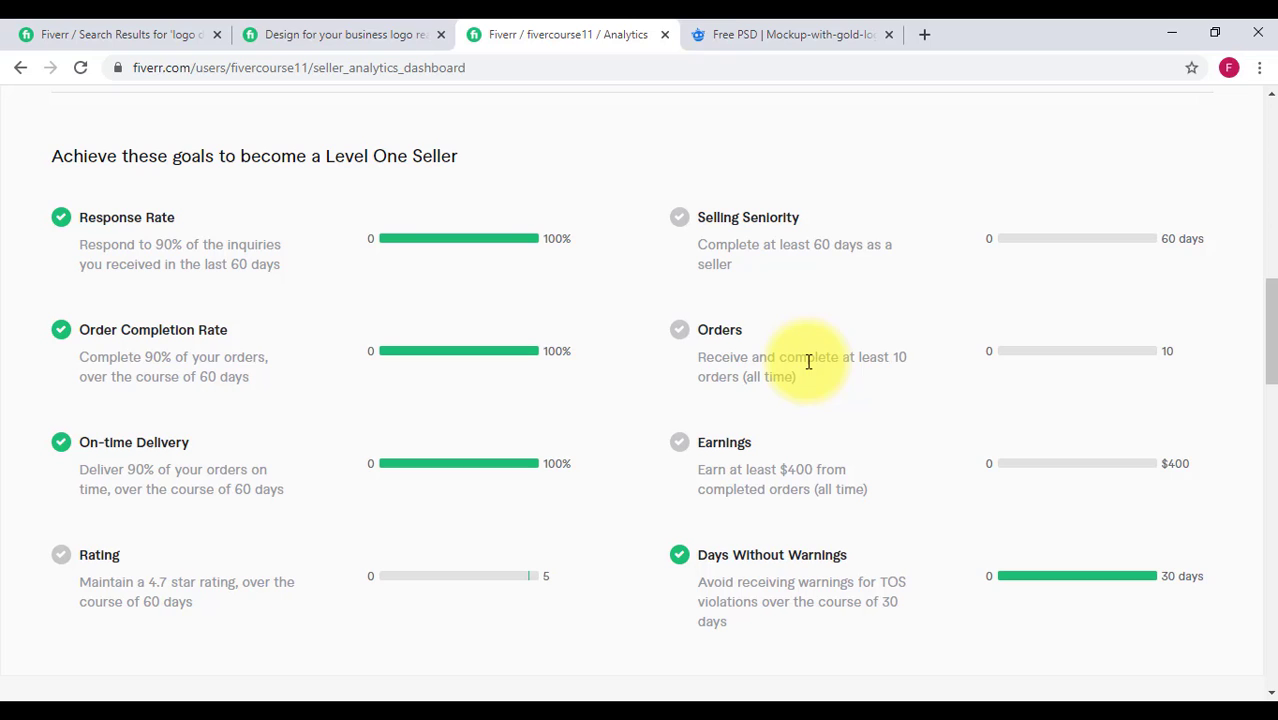
scroll(600, 300, up, 3)
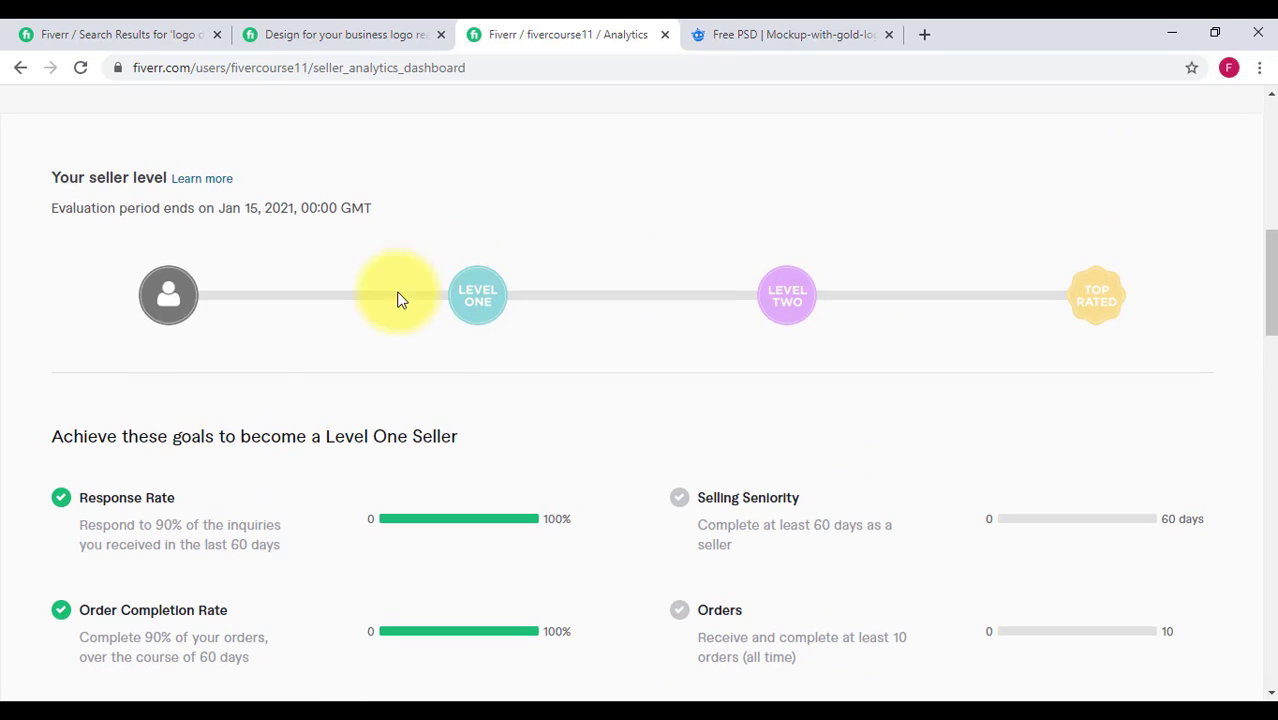
scroll(813, 362, down, 2)
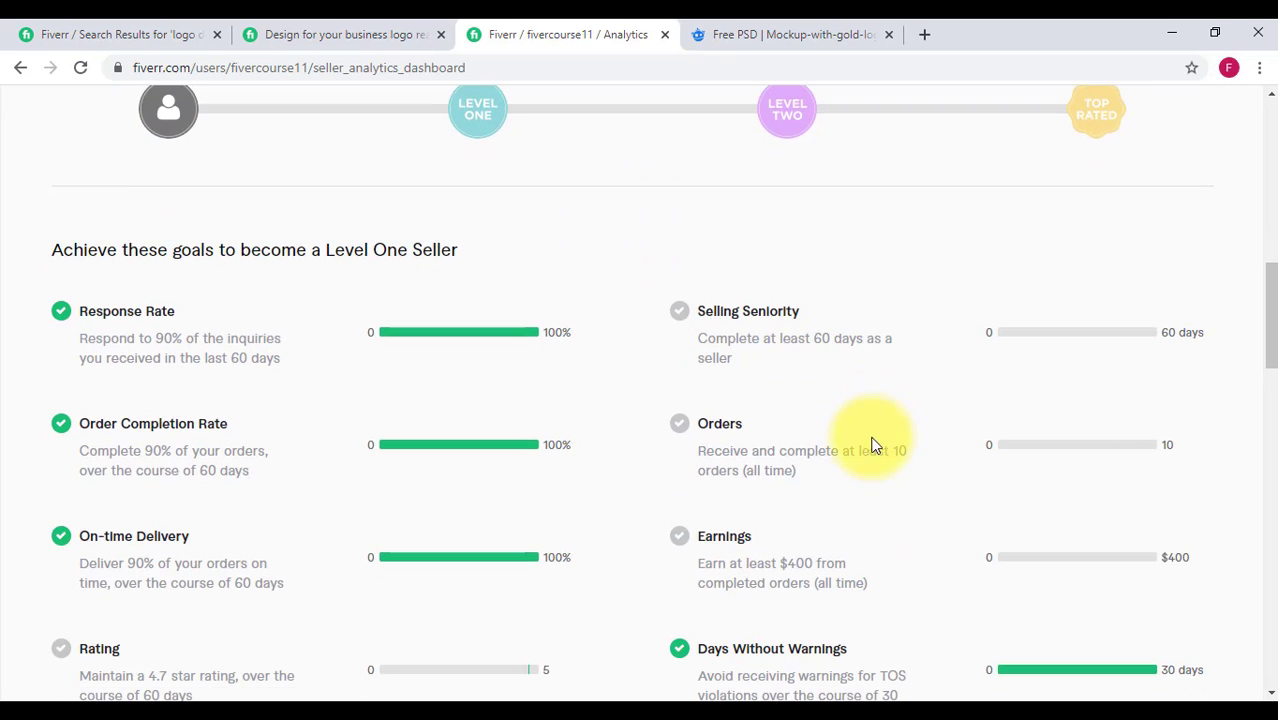
scroll(793, 540, down, 1)
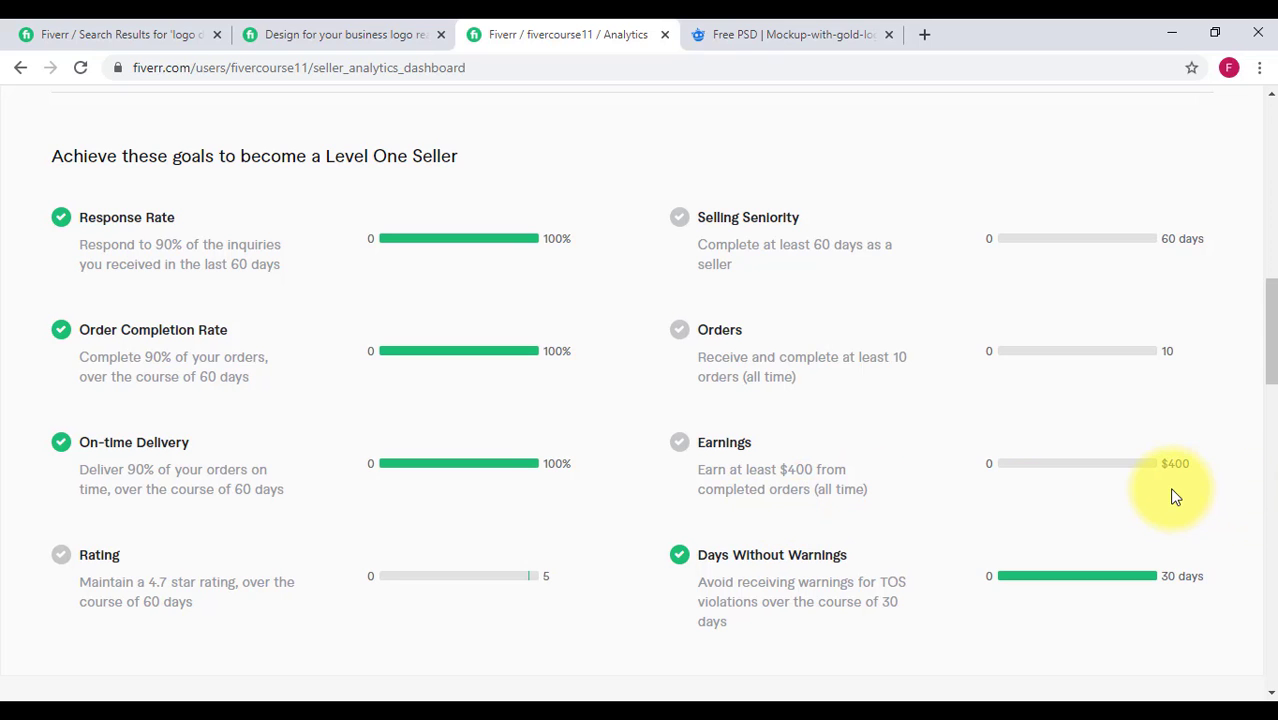
Review the Days Without Warnings goal, the all-time star ratings and the rating breakdown on the analytics page
scroll(522, 408, up, 3)
scroll(502, 408, down, 5)
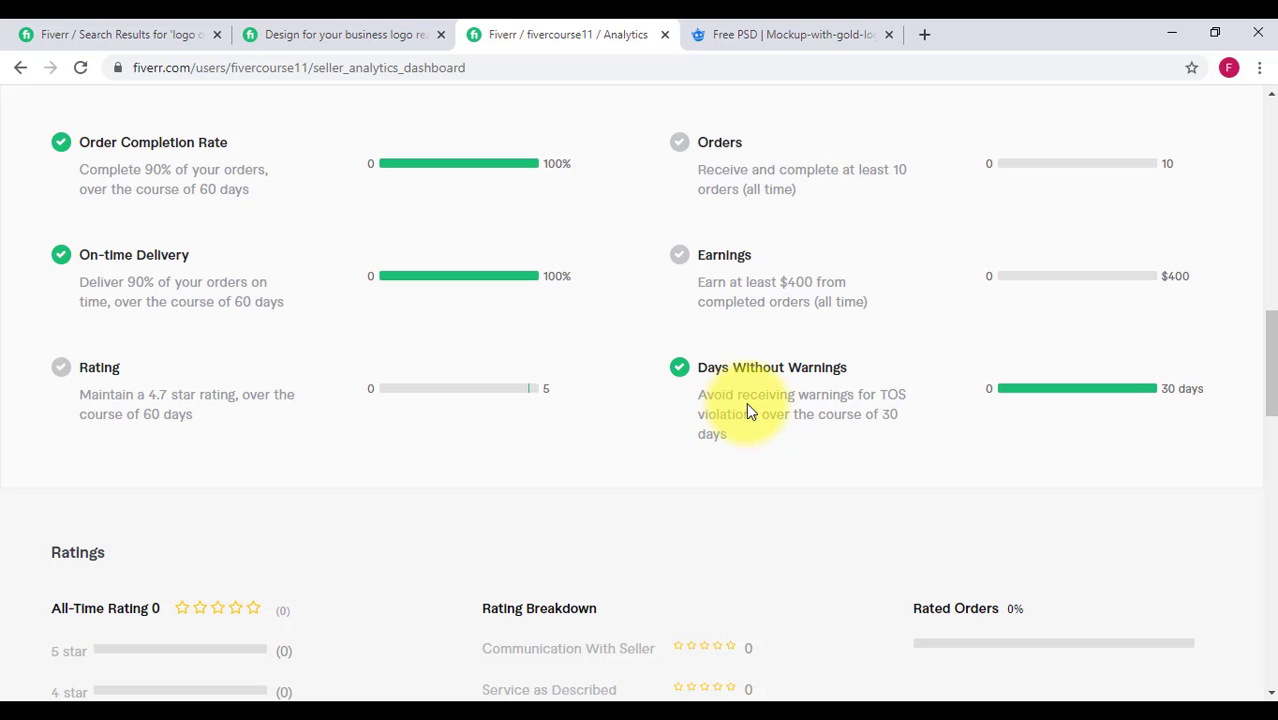
scroll(746, 408, down, 2)
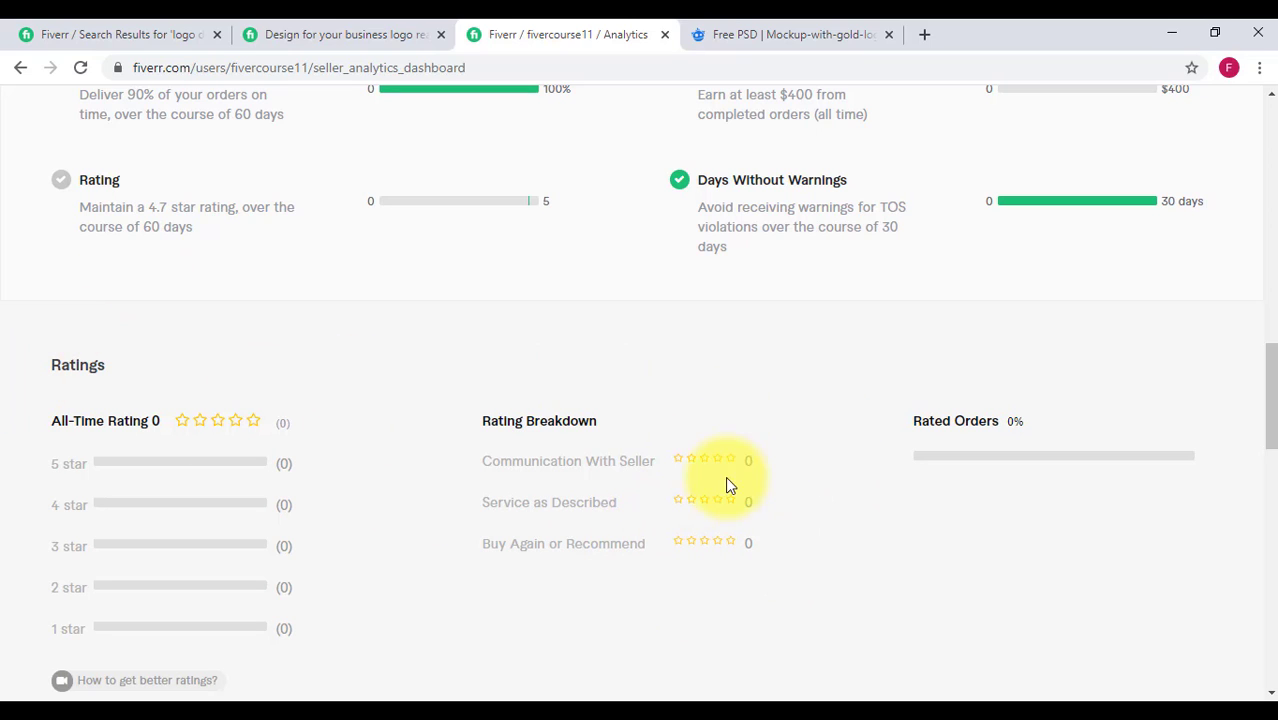
scroll(616, 511, down, 2)
scroll(616, 514, up, 1)
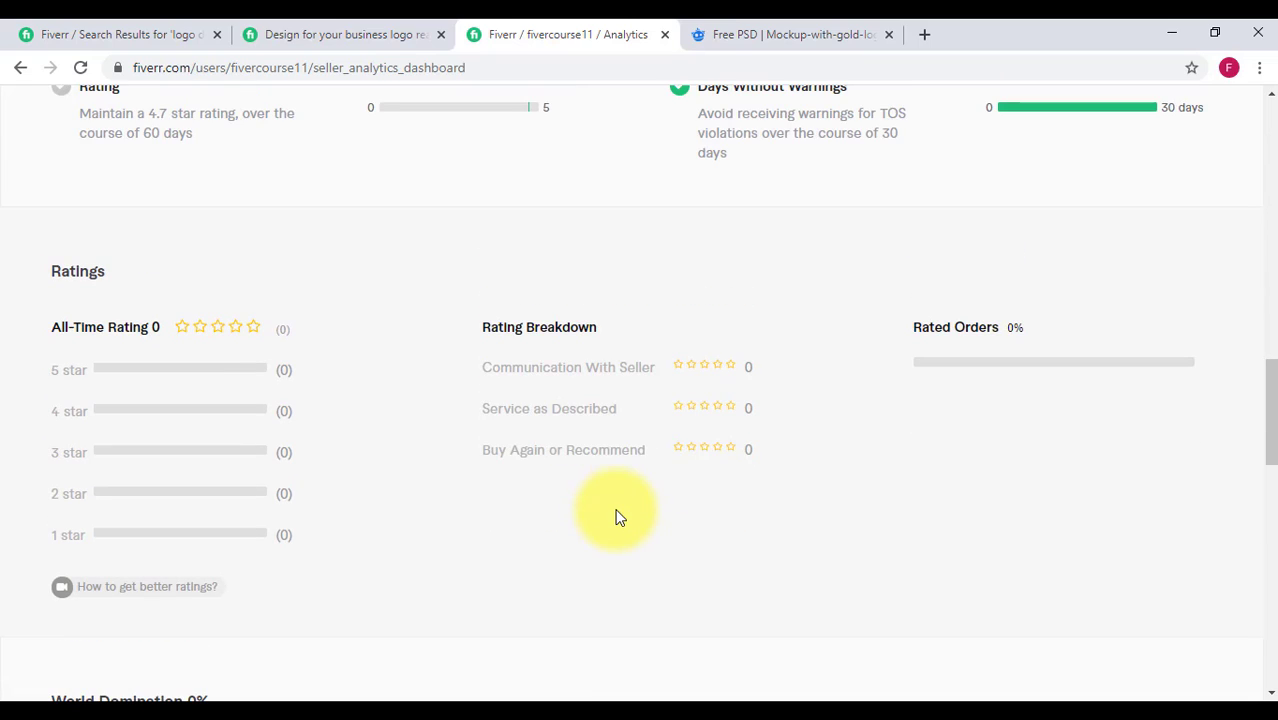
Examine the World Domination map and the rest of the analytics page down to the footer
scroll(616, 515, down, 8)
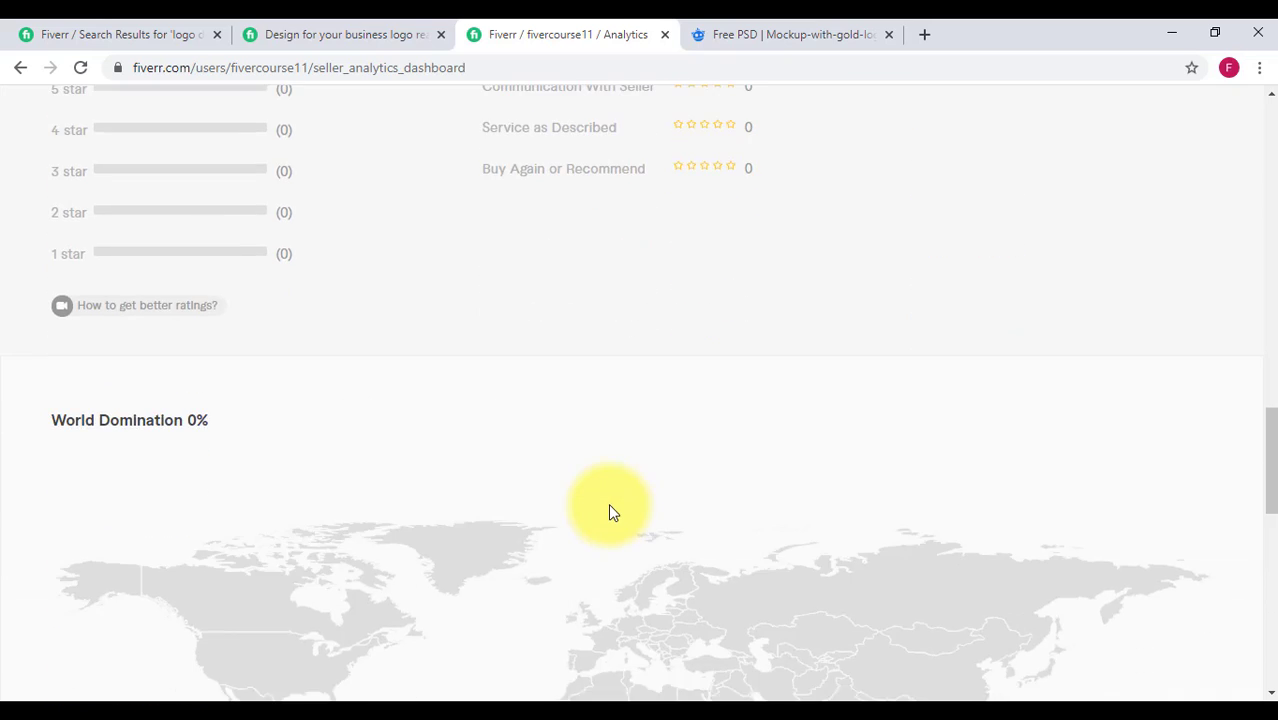
scroll(604, 508, up, 3)
scroll(604, 510, down, 2)
scroll(604, 512, down, 1)
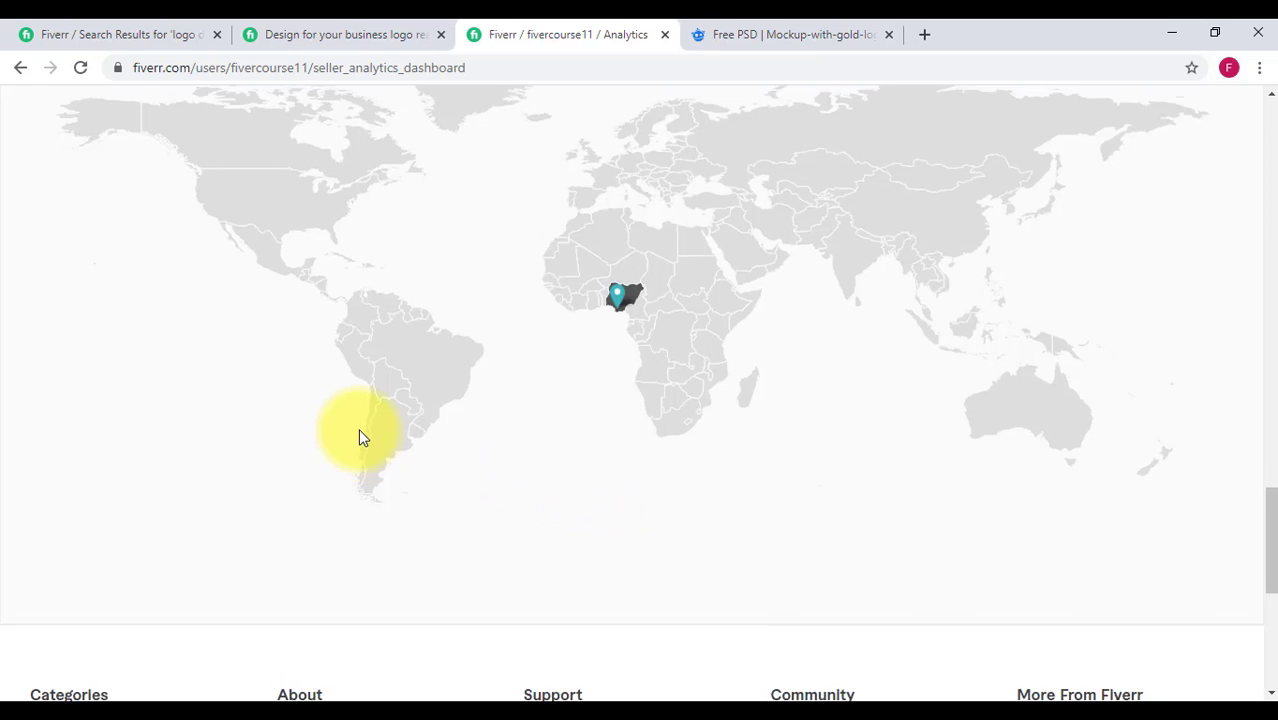
scroll(358, 428, up, 2)
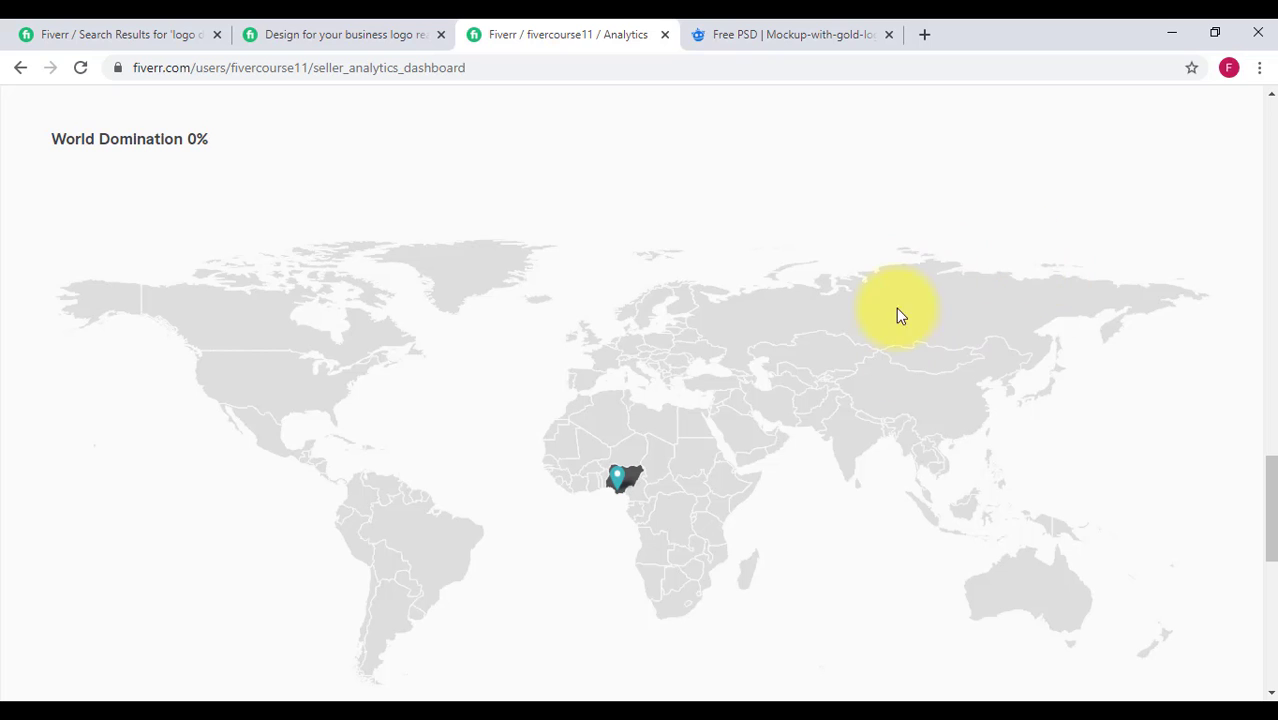
scroll(806, 327, down, 2)
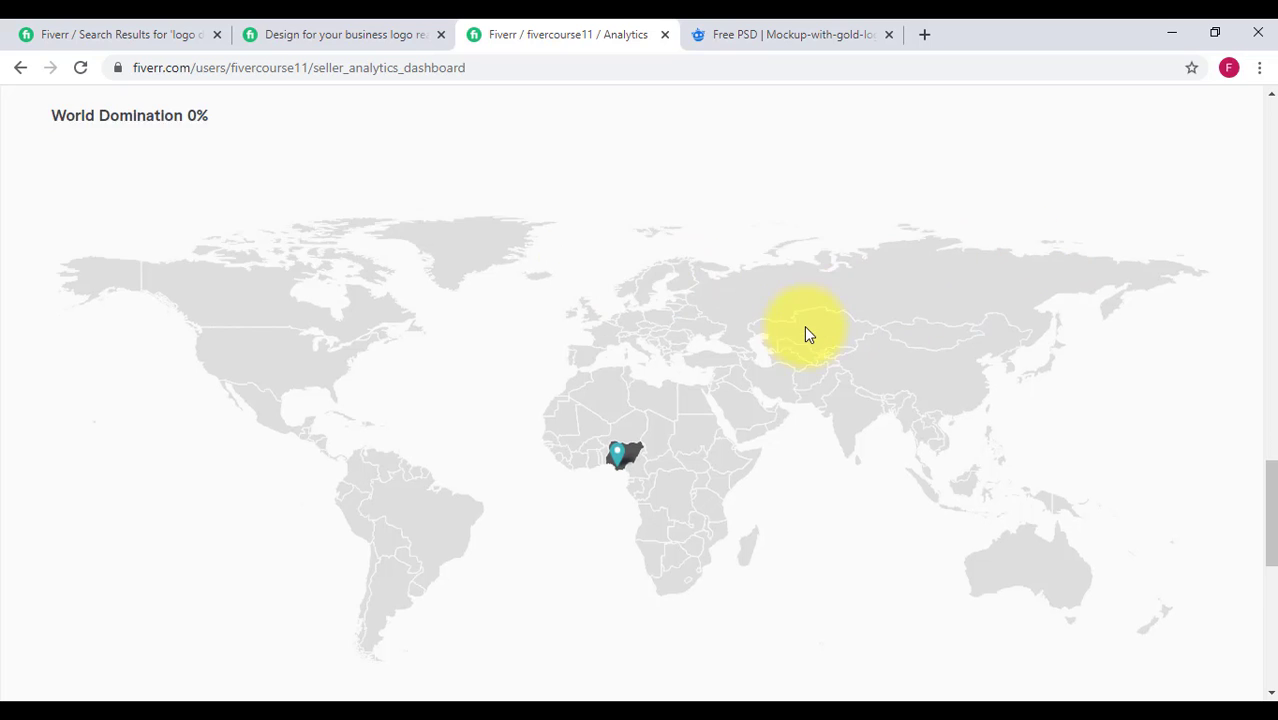
scroll(804, 327, up, 4)
scroll(804, 327, down, 4)
scroll(790, 334, down, 3)
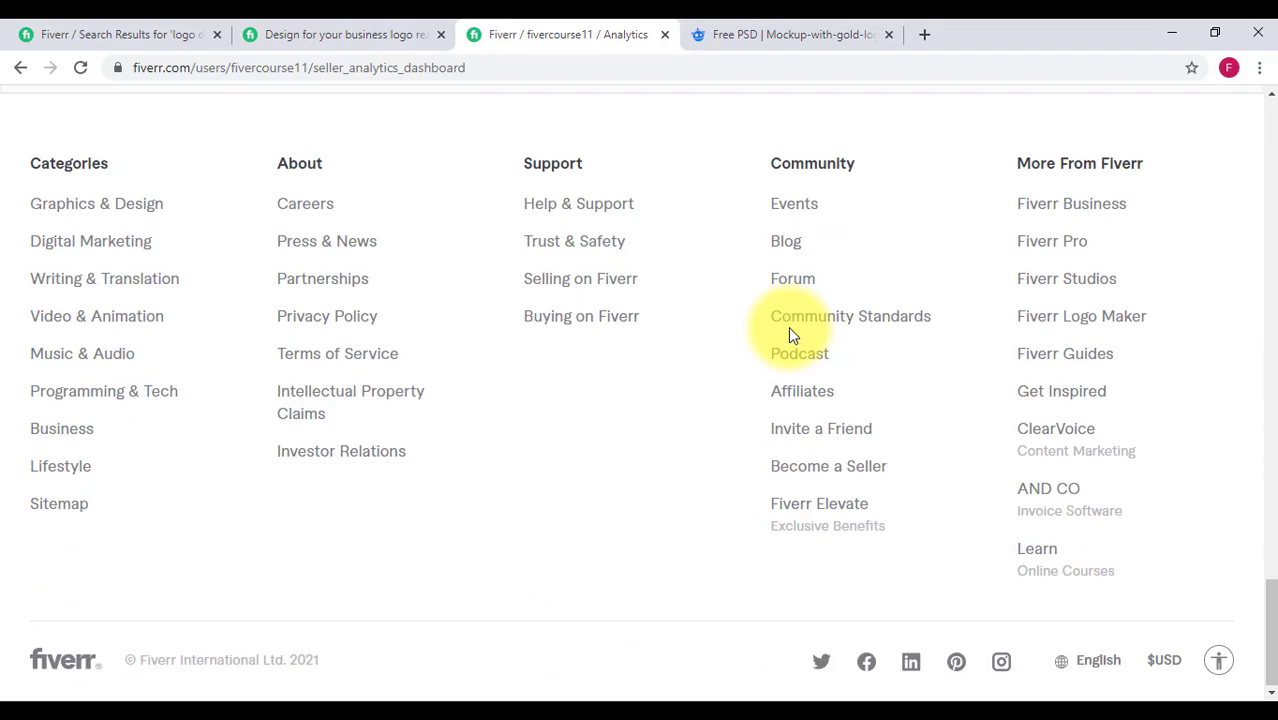
Open the earnings page and review the income summary, withdrawal methods and transaction list
scroll(785, 328, up, 10)
scroll(768, 315, up, 3)
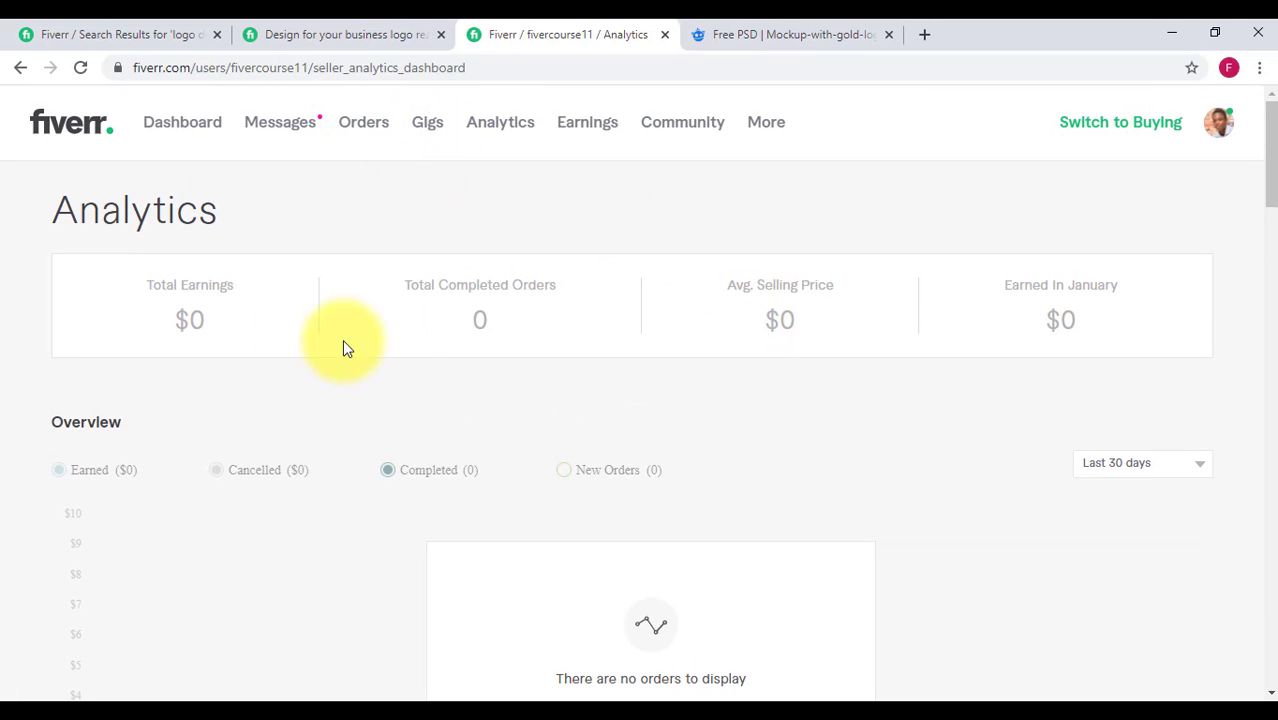
click(590, 130)
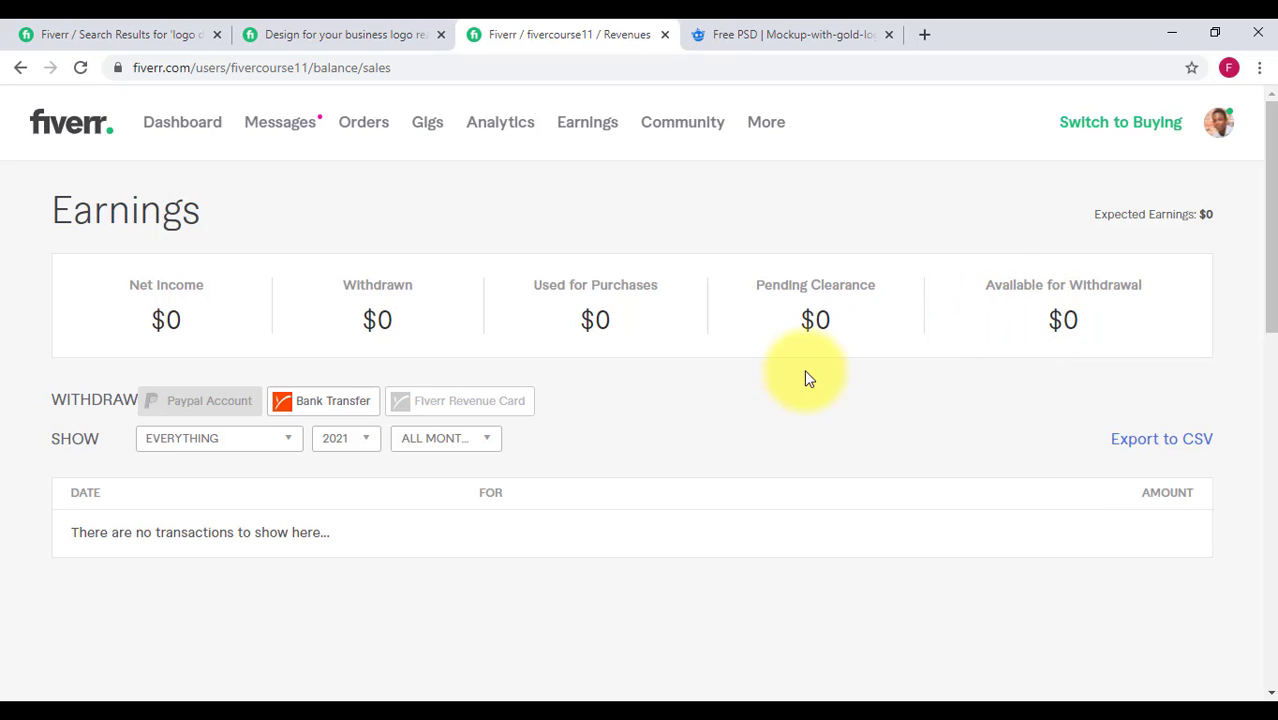
scroll(790, 390, down, 2)
scroll(754, 420, up, 2)
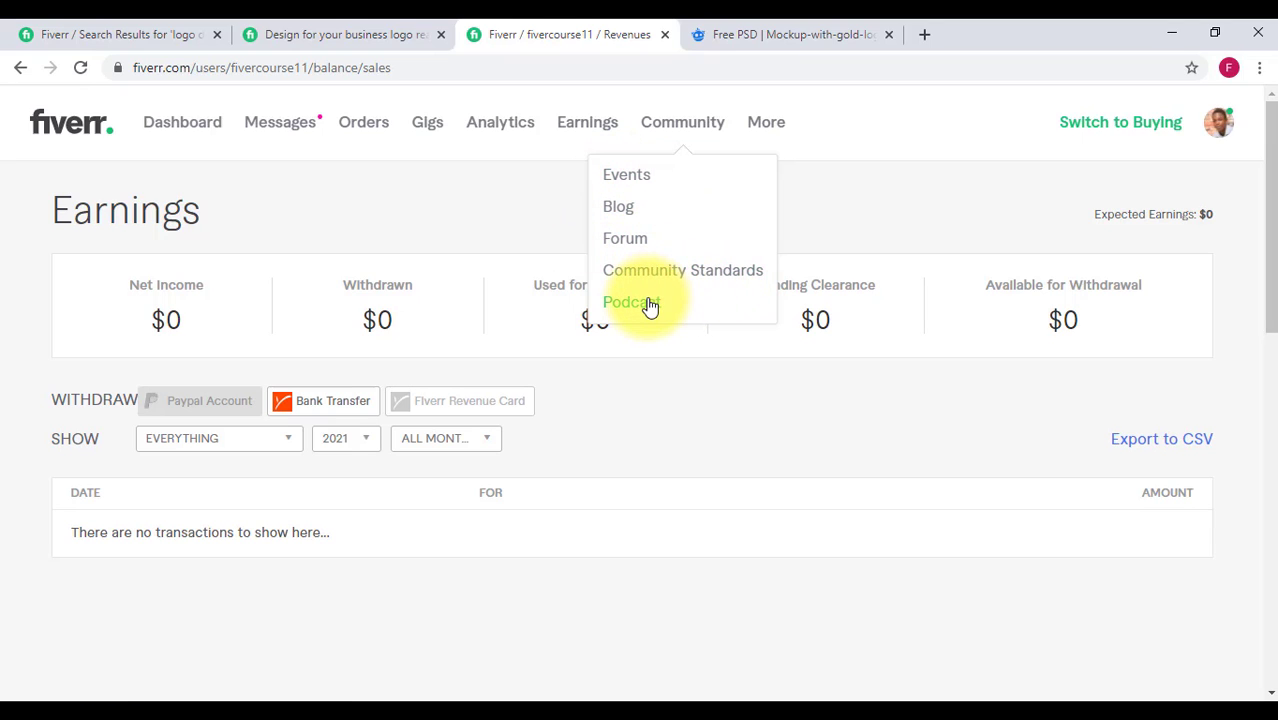
Look over the additional seller options, including Buyer Requests and Contacts, and open the seller's own profile page
click(770, 136)
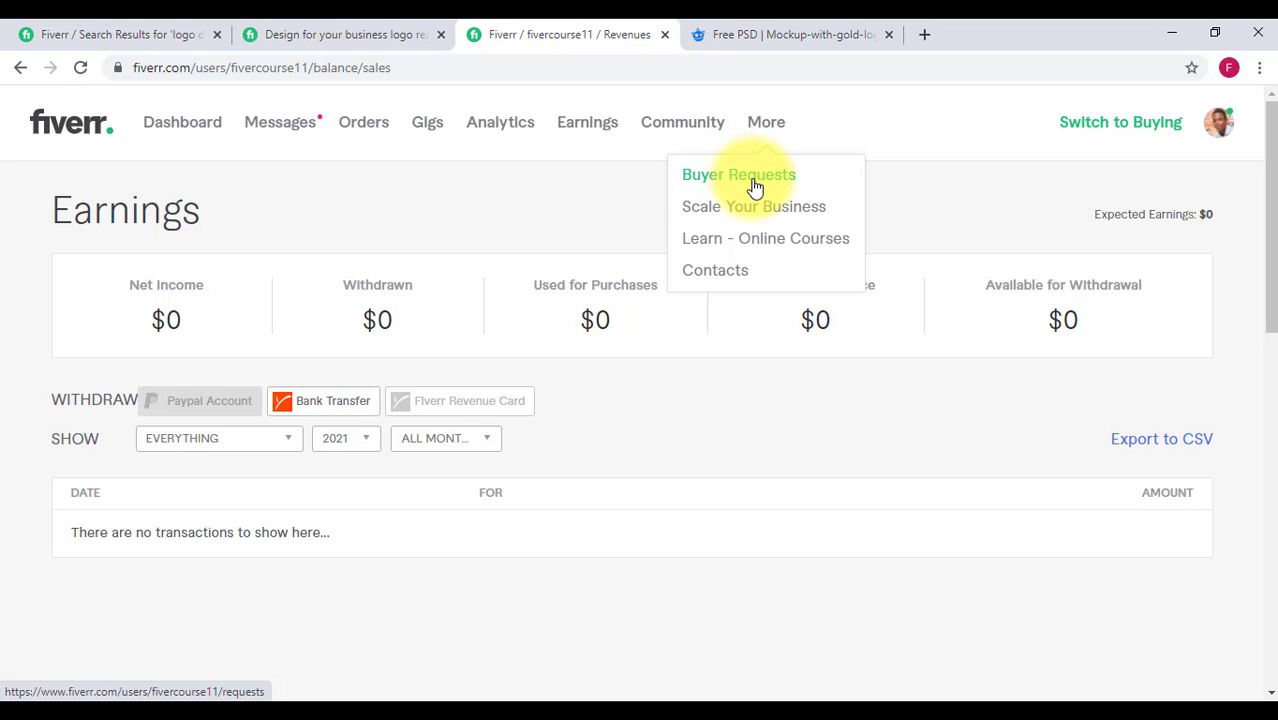
click(1218, 128)
click(1067, 177)
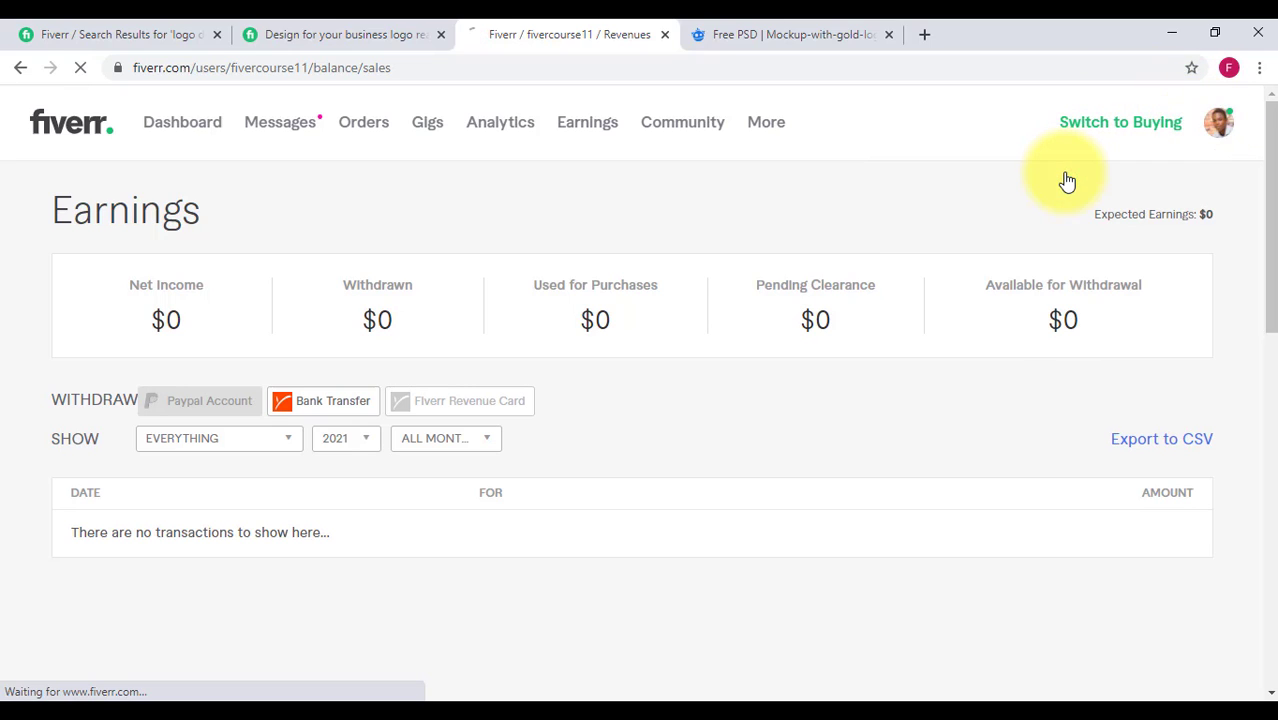